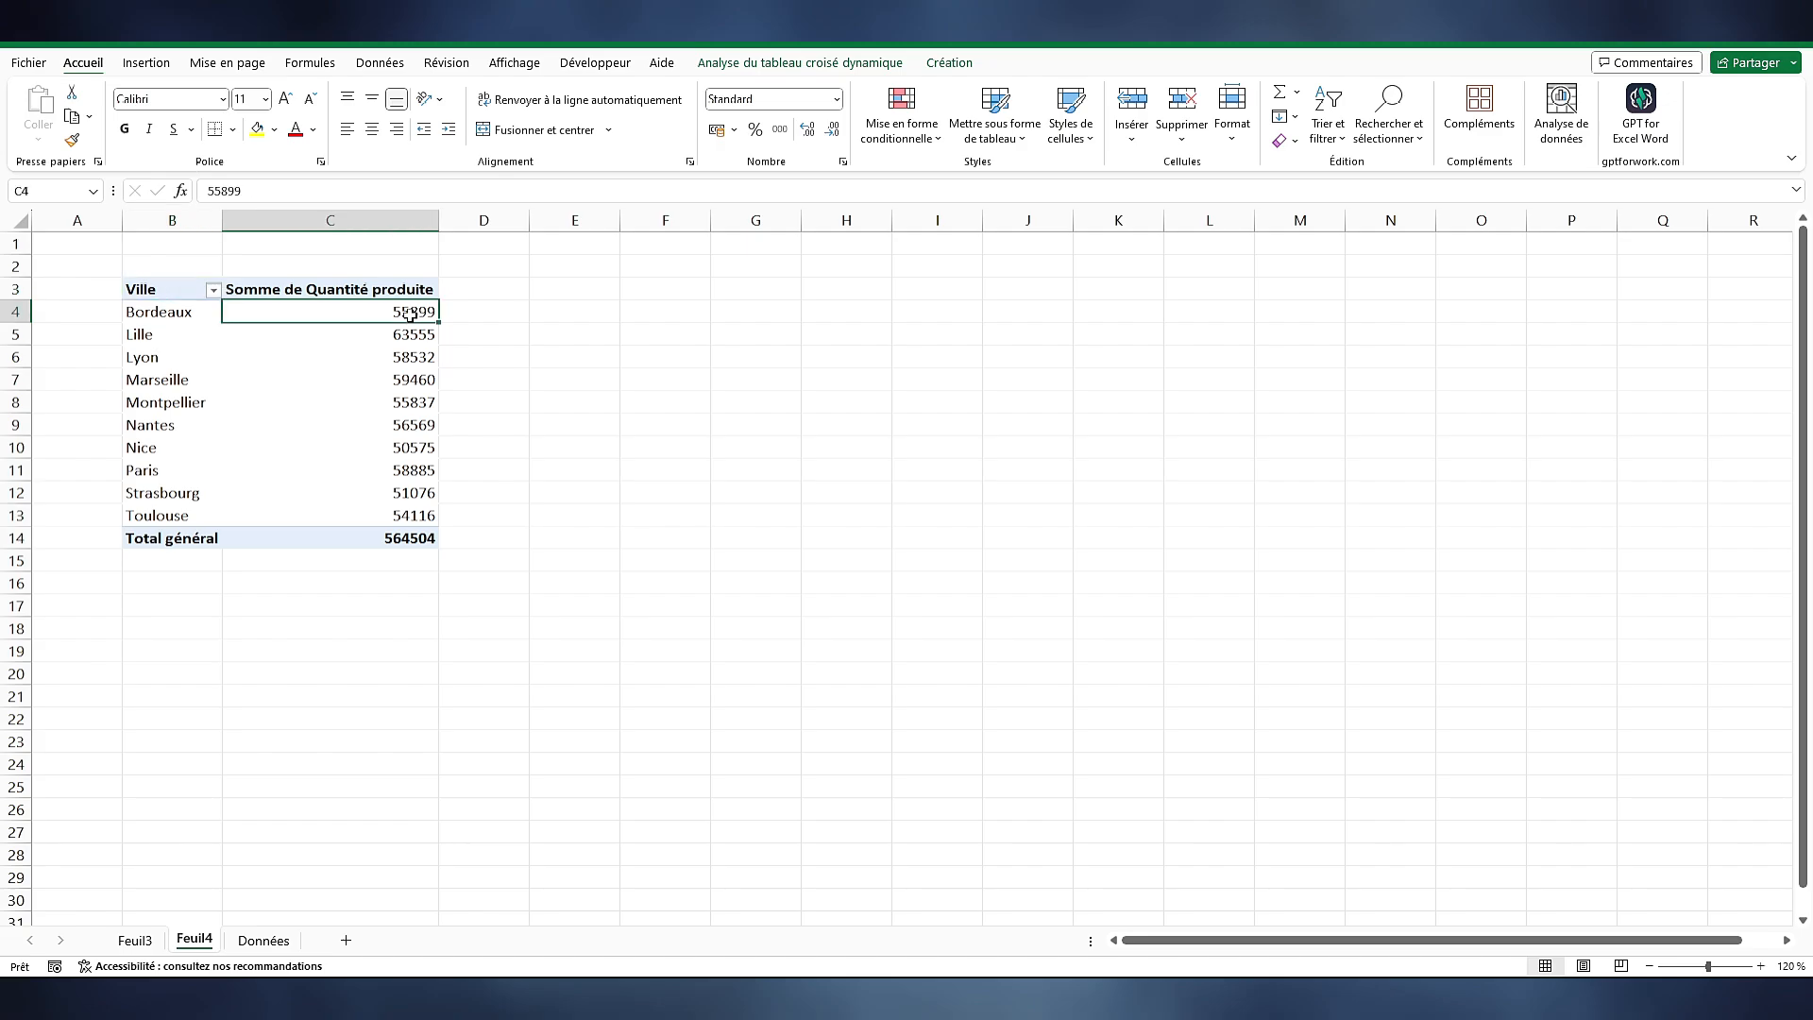
Show the pivot table's Quantité produite values as % du total général
right_click(416, 323)
key(Escape)
mouse_move(397, 315)
right_click(398, 321)
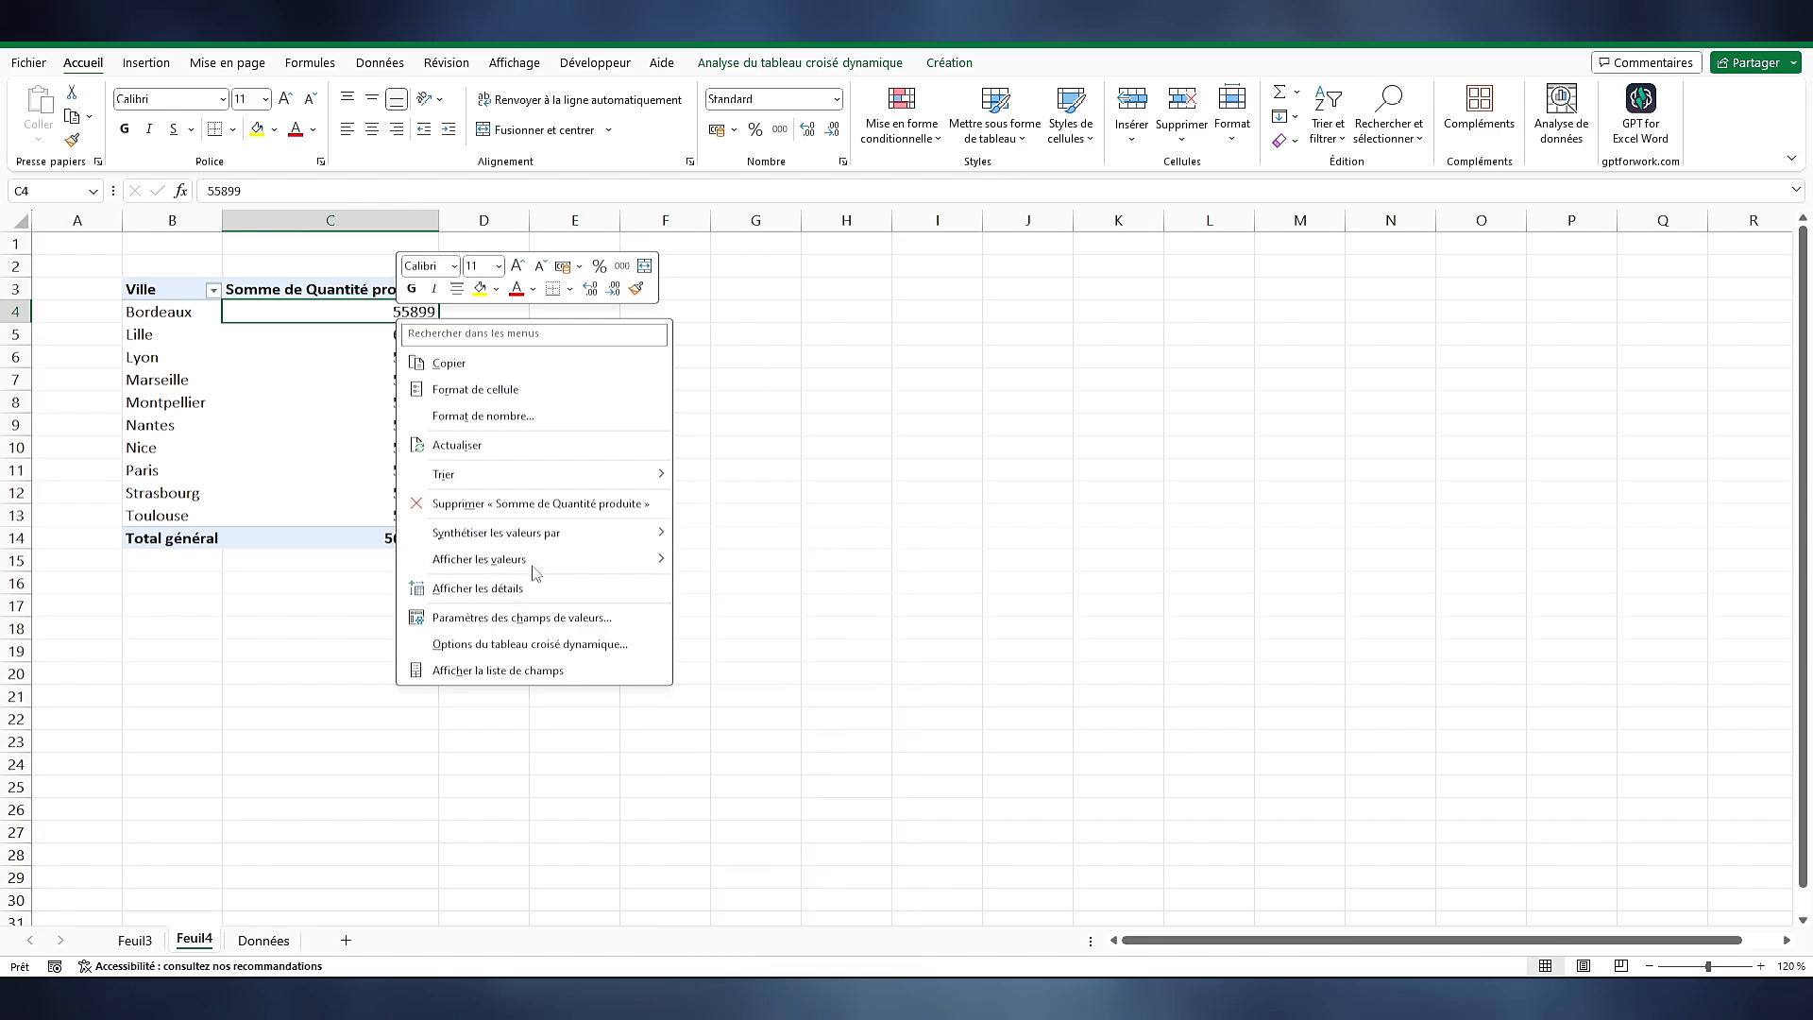
mouse_move(608, 565)
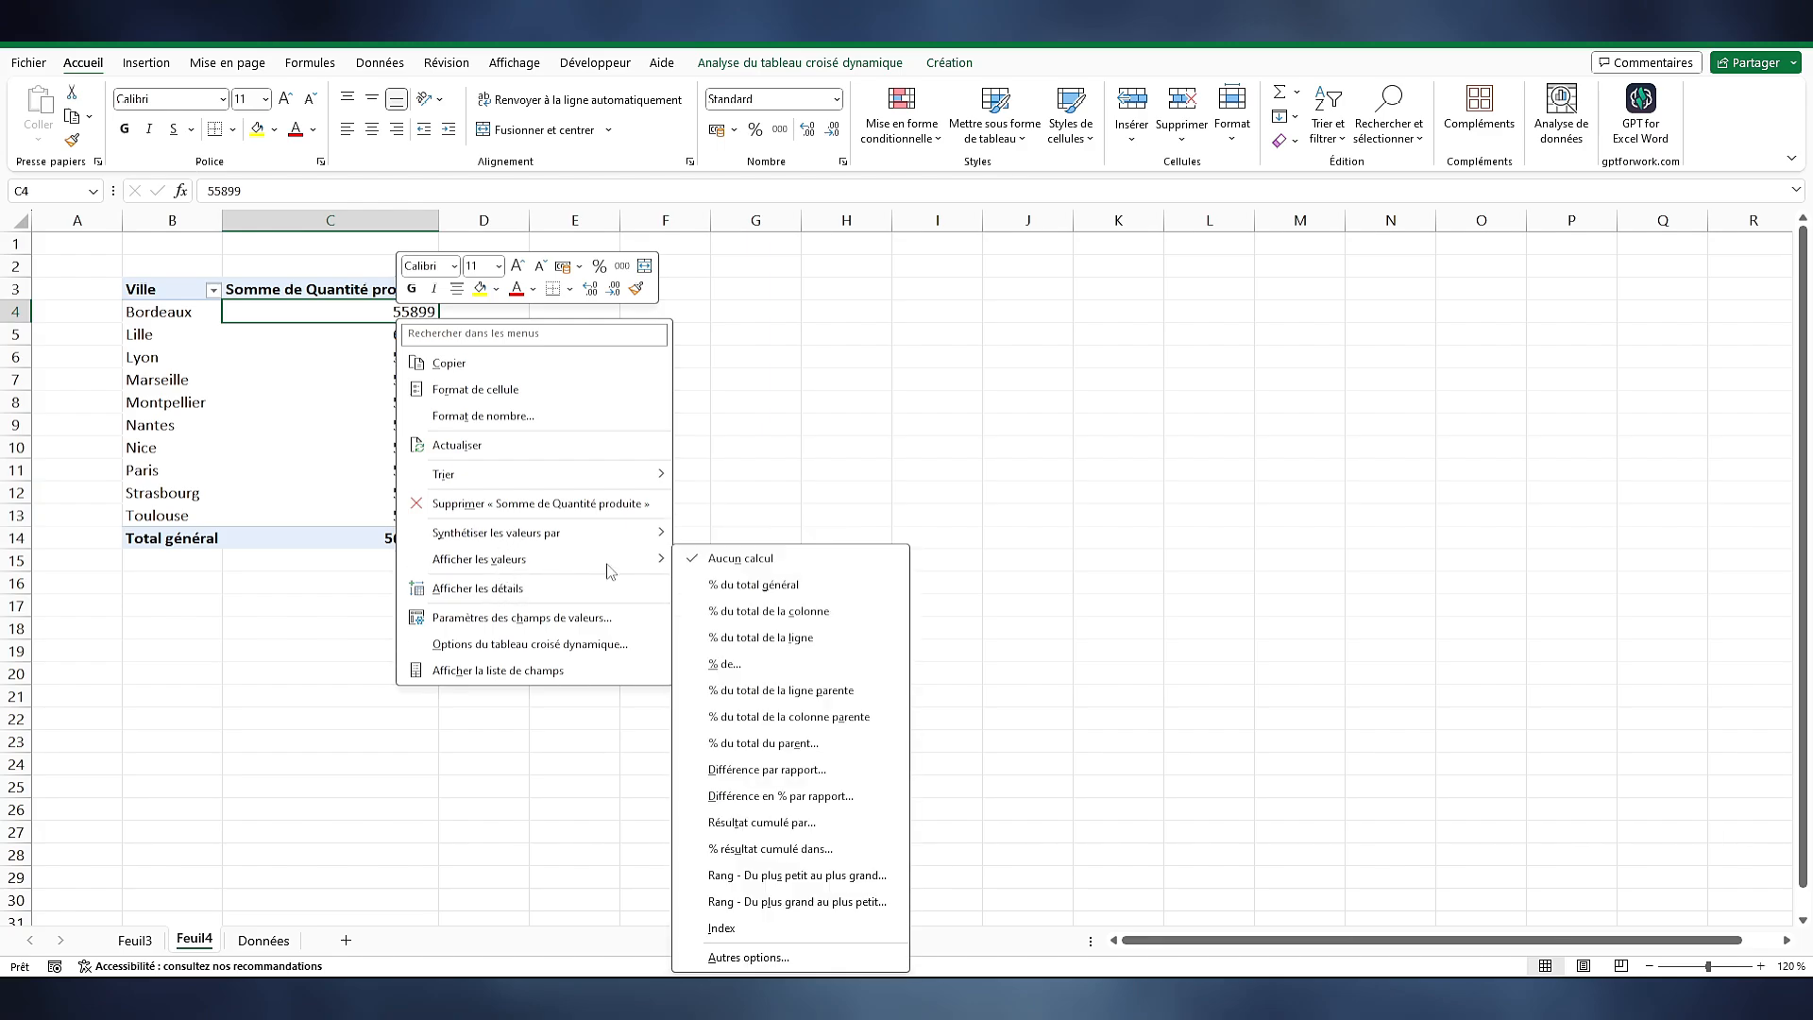
click(738, 591)
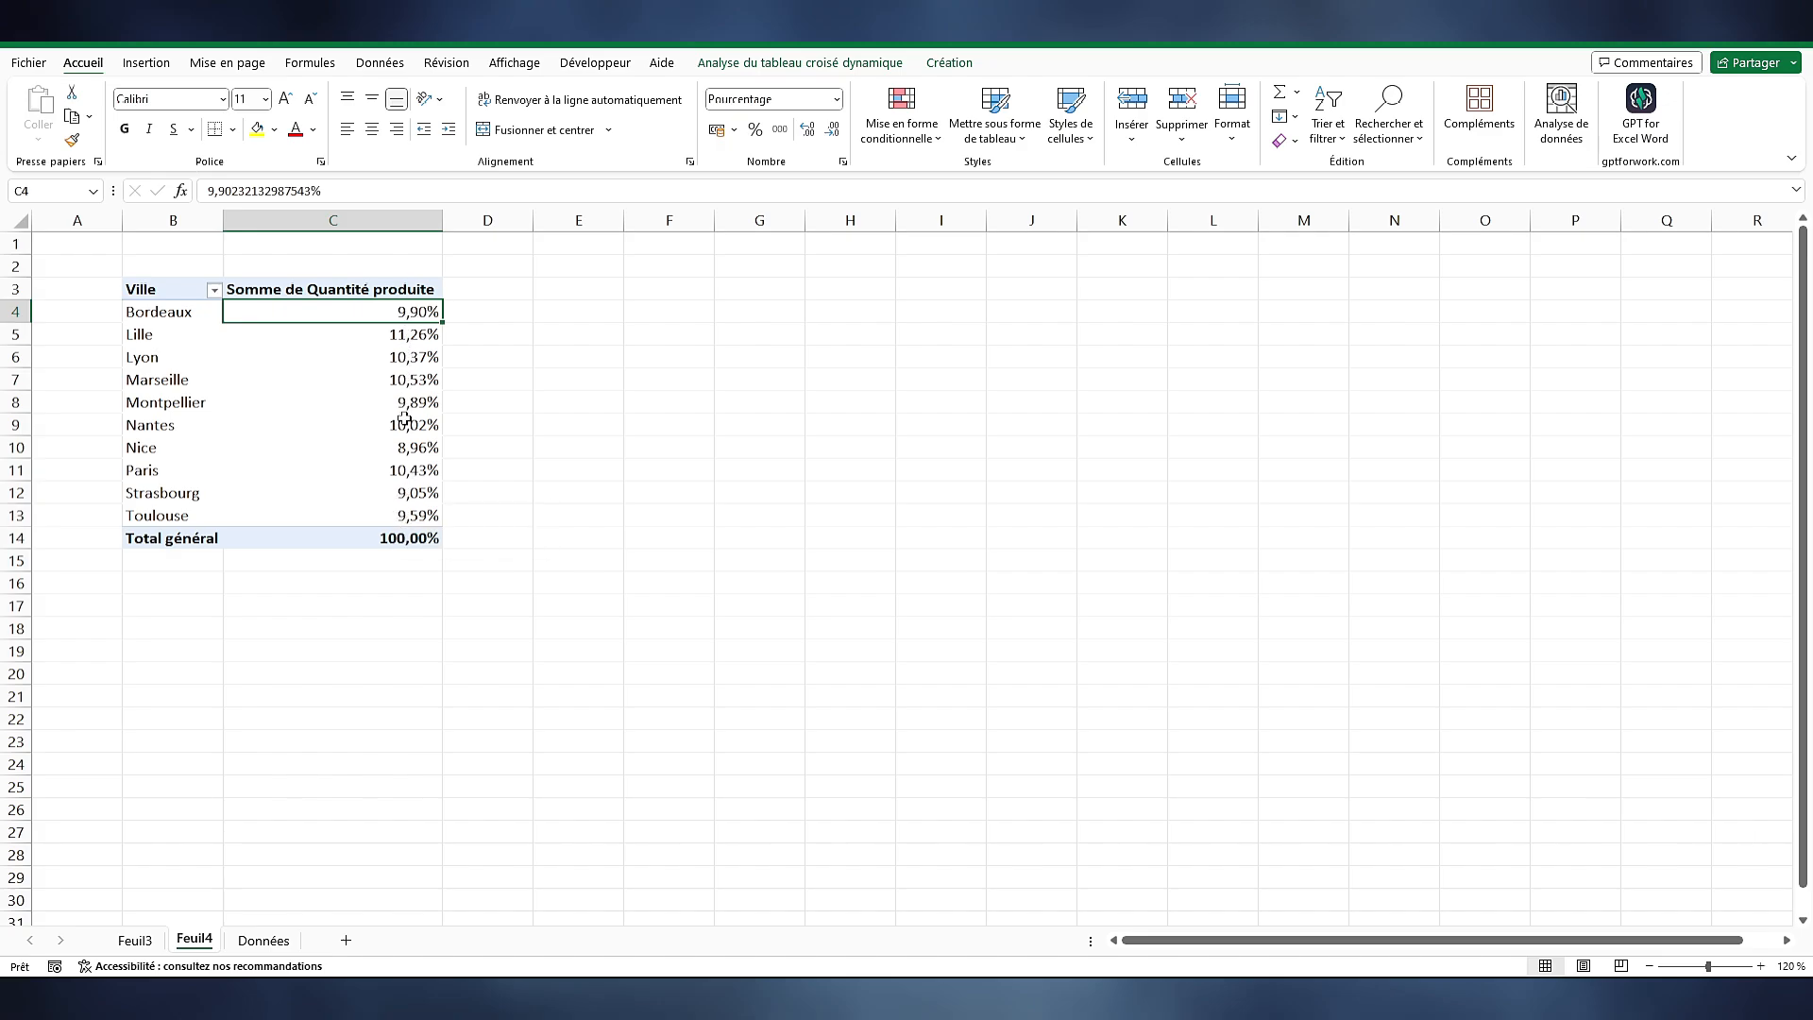
Try the % du total de la colonne display and the Moyenne and Nombre summaries in the value field settings for Quantité produite
right_click(409, 318)
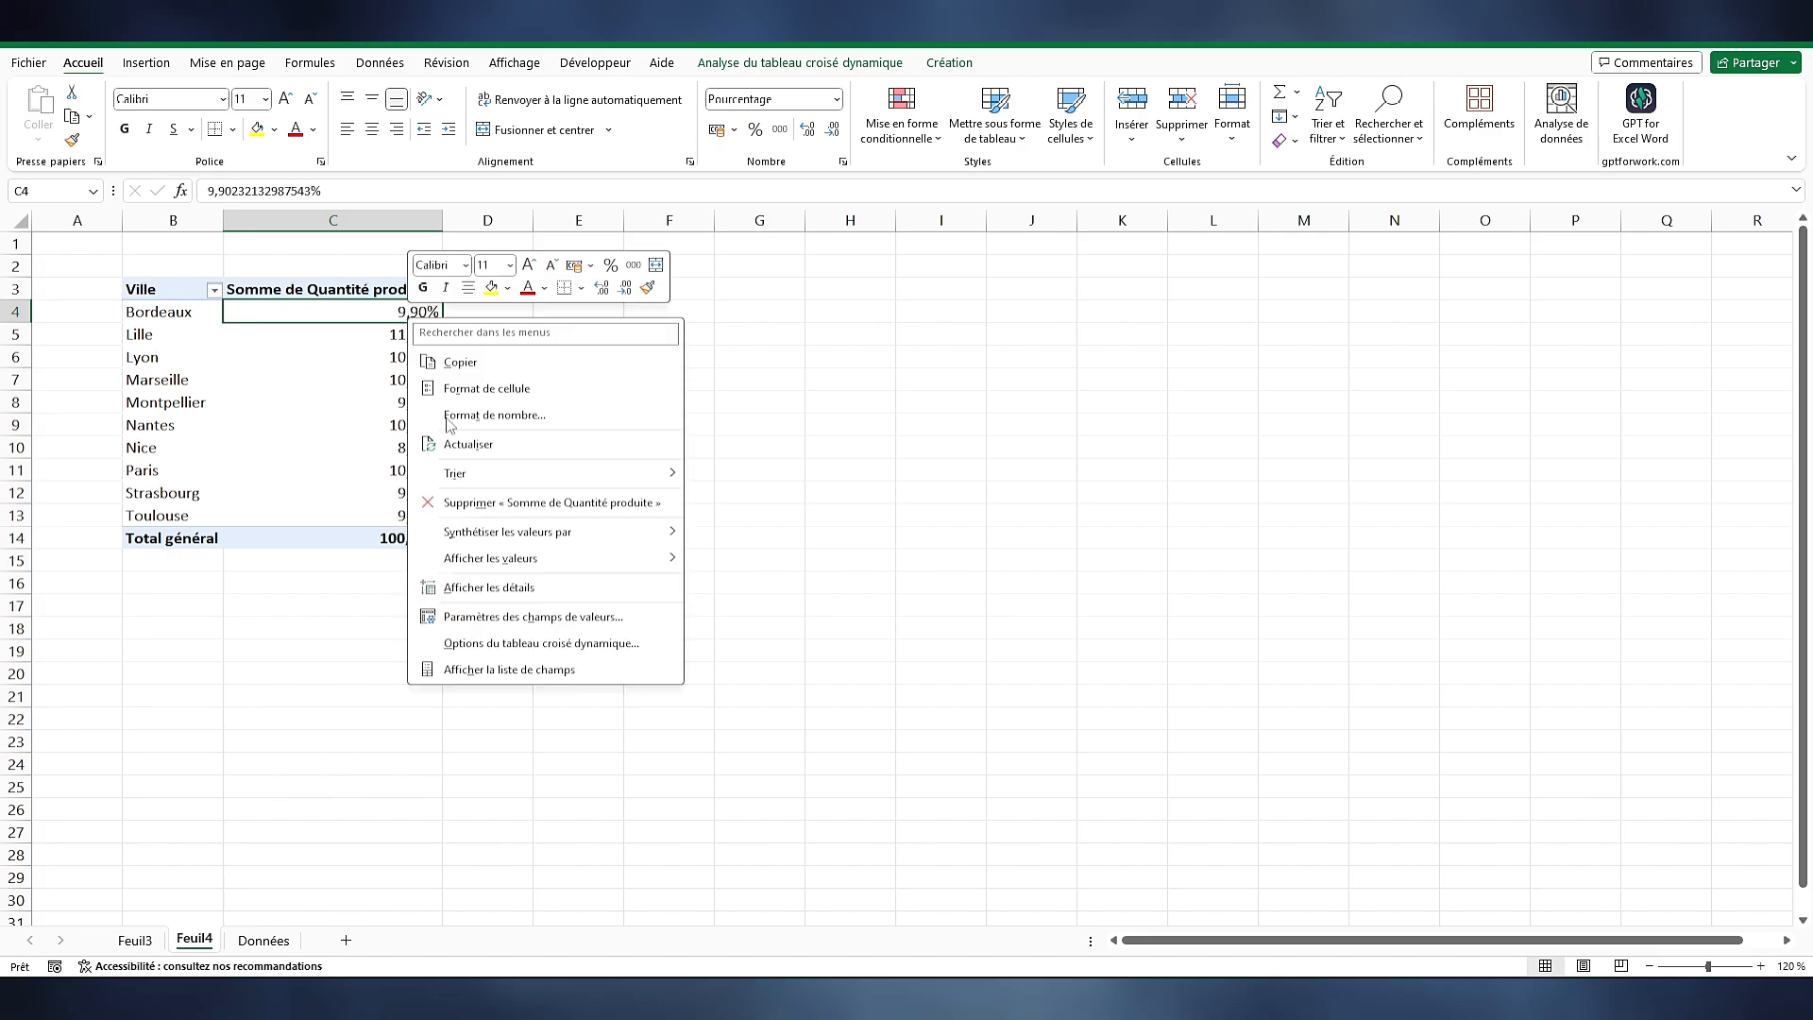
mouse_move(542, 560)
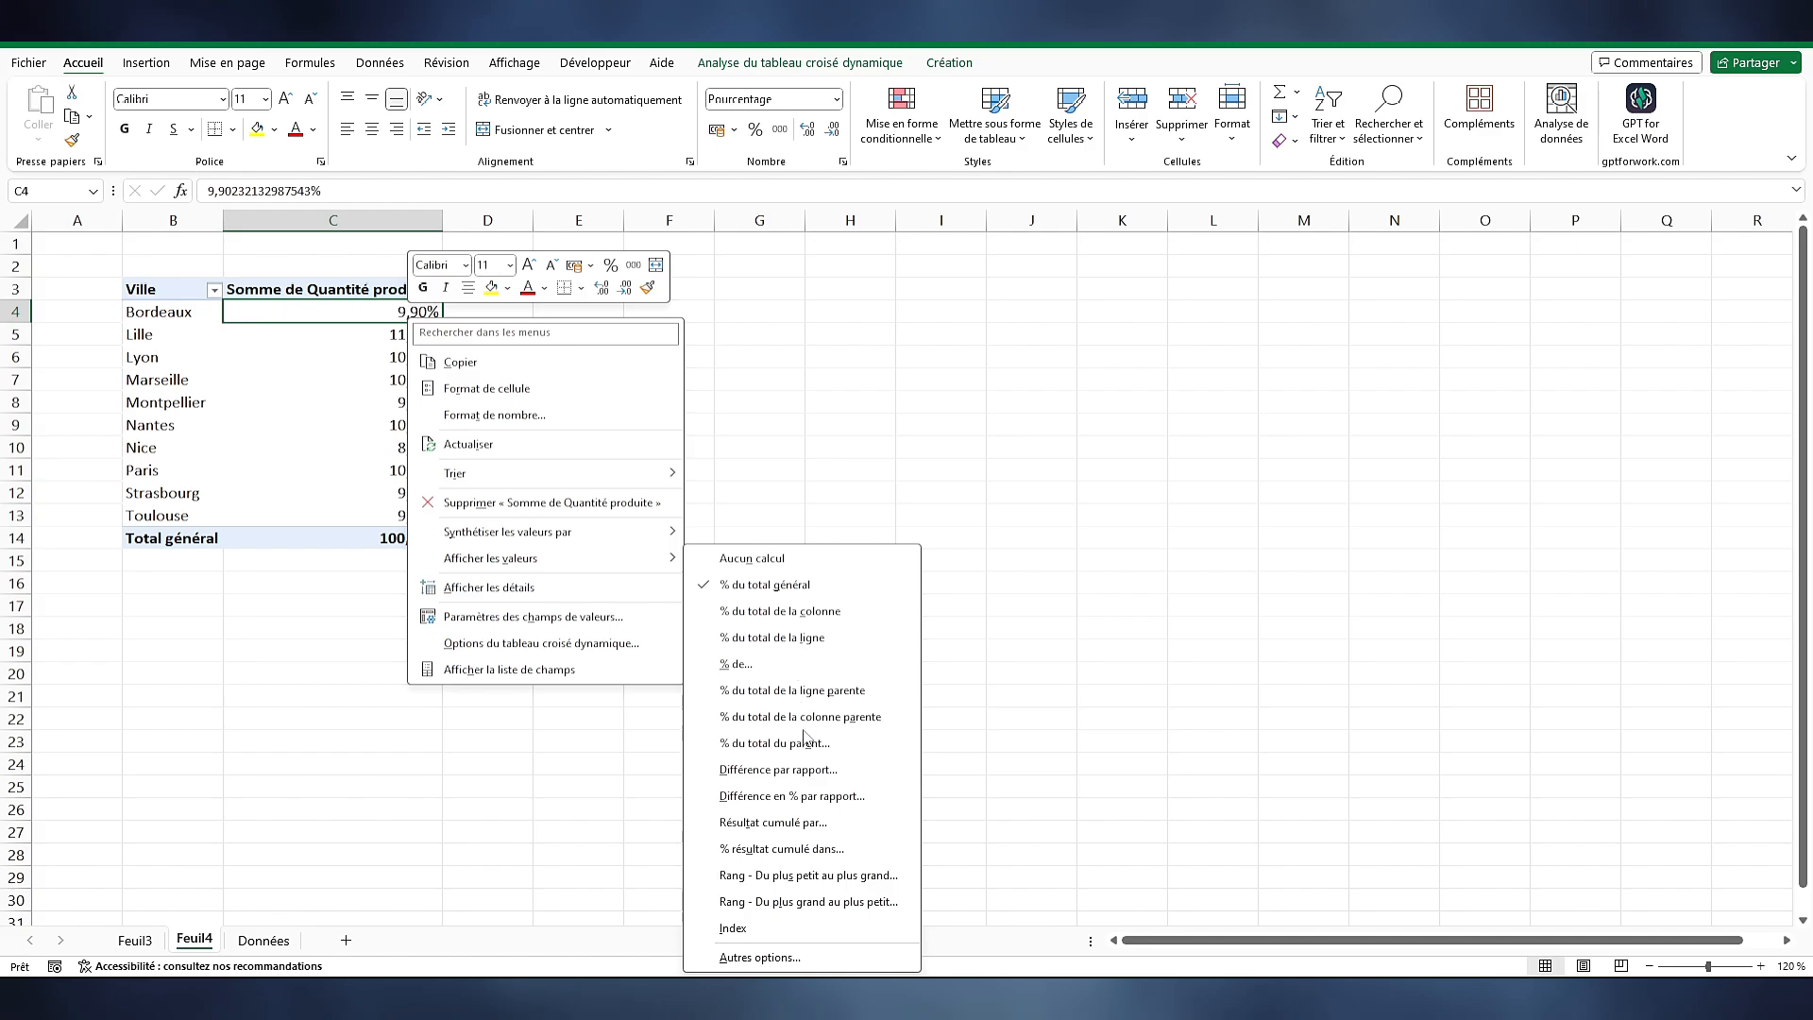
click(759, 958)
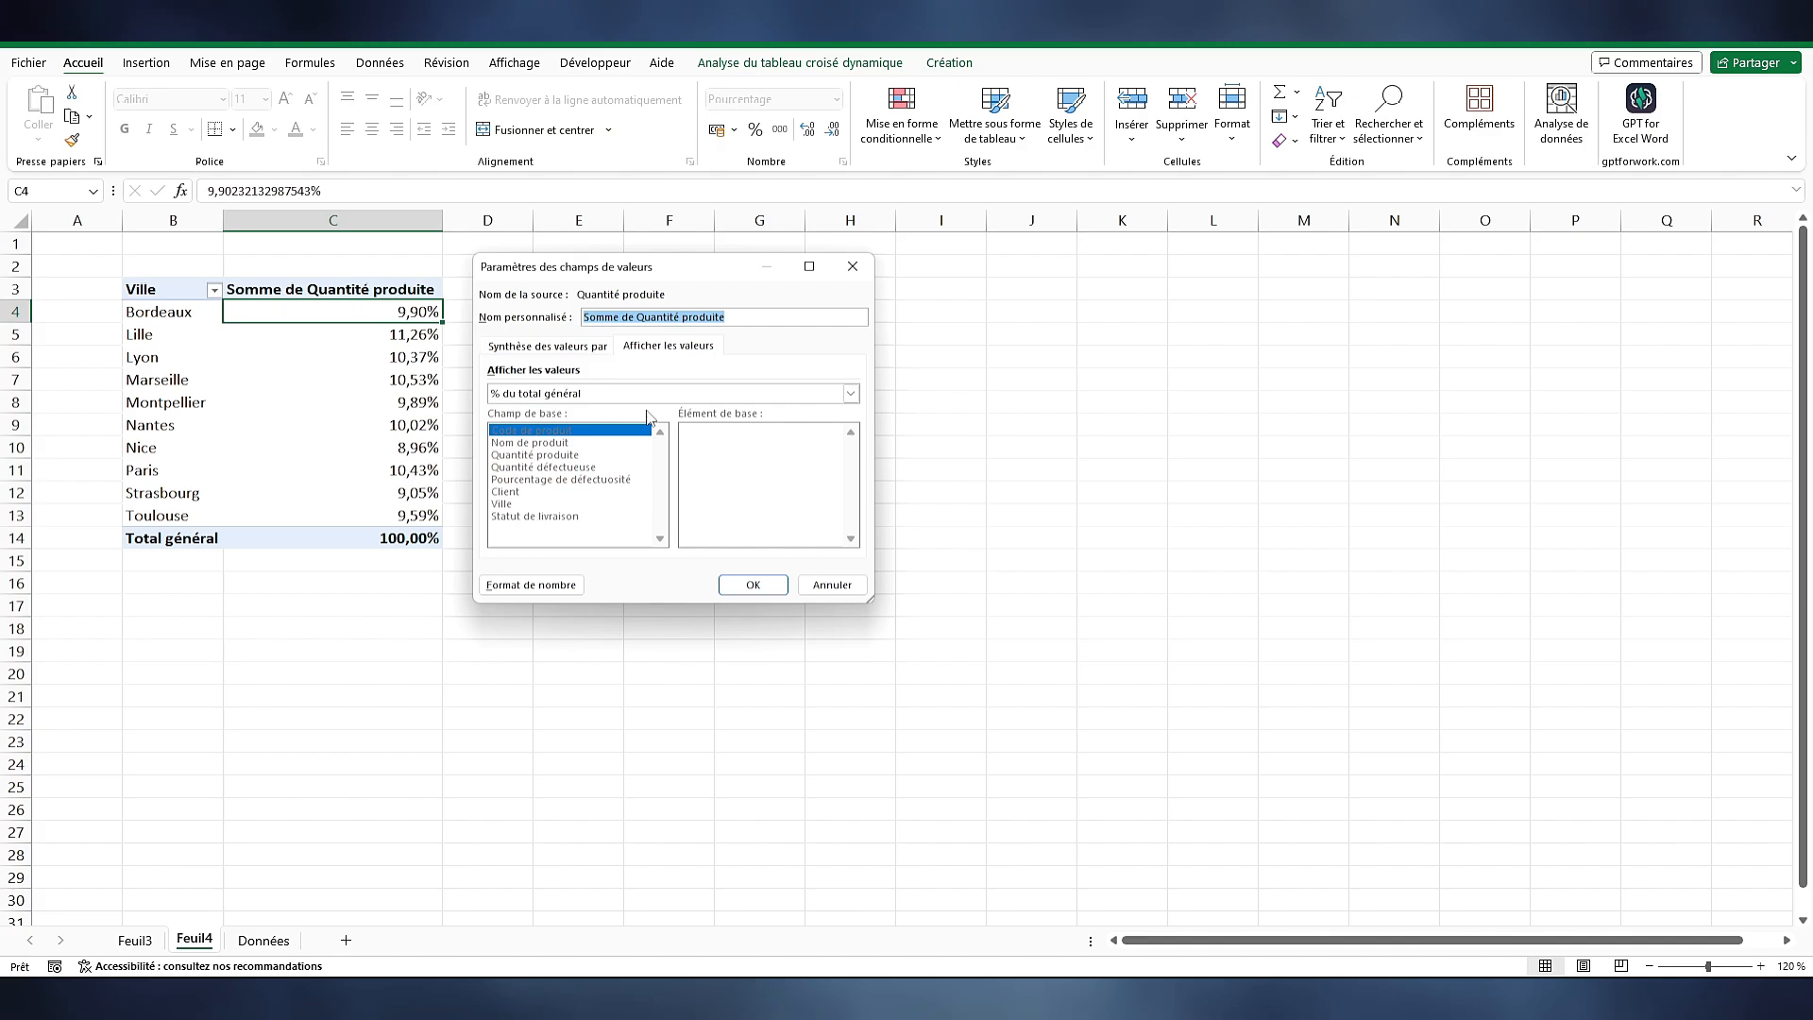
click(611, 393)
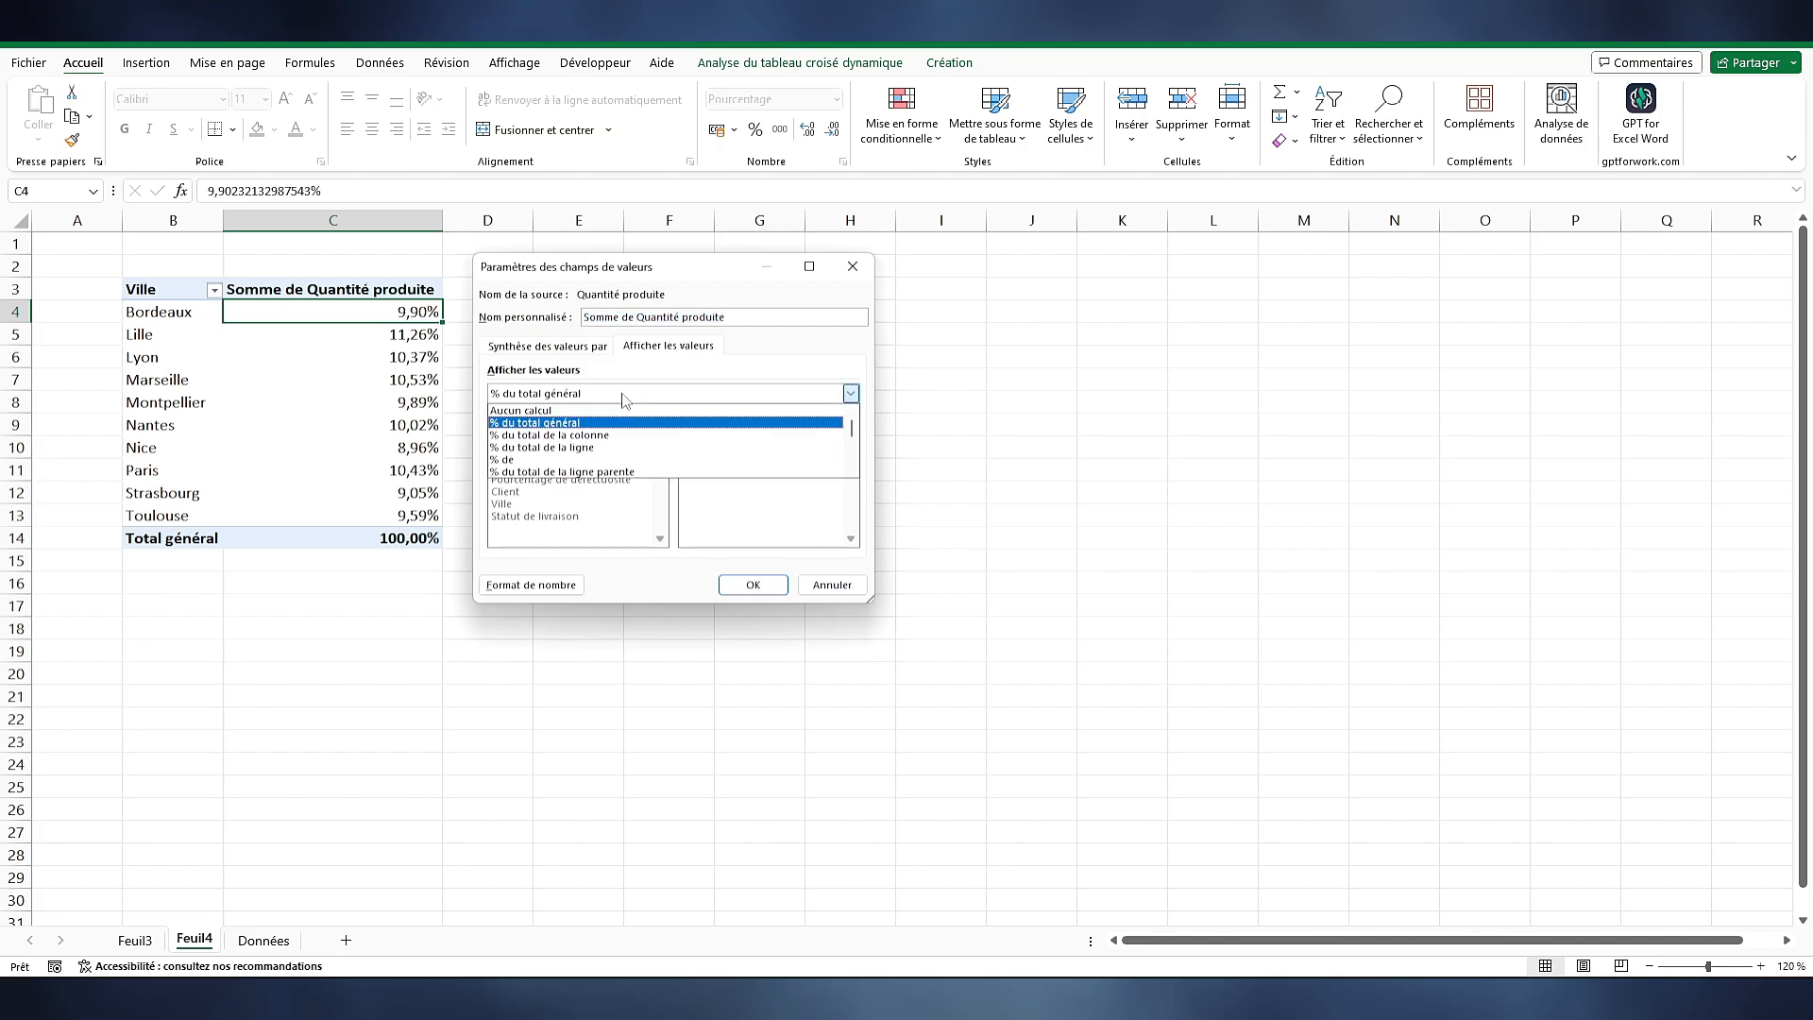
click(605, 442)
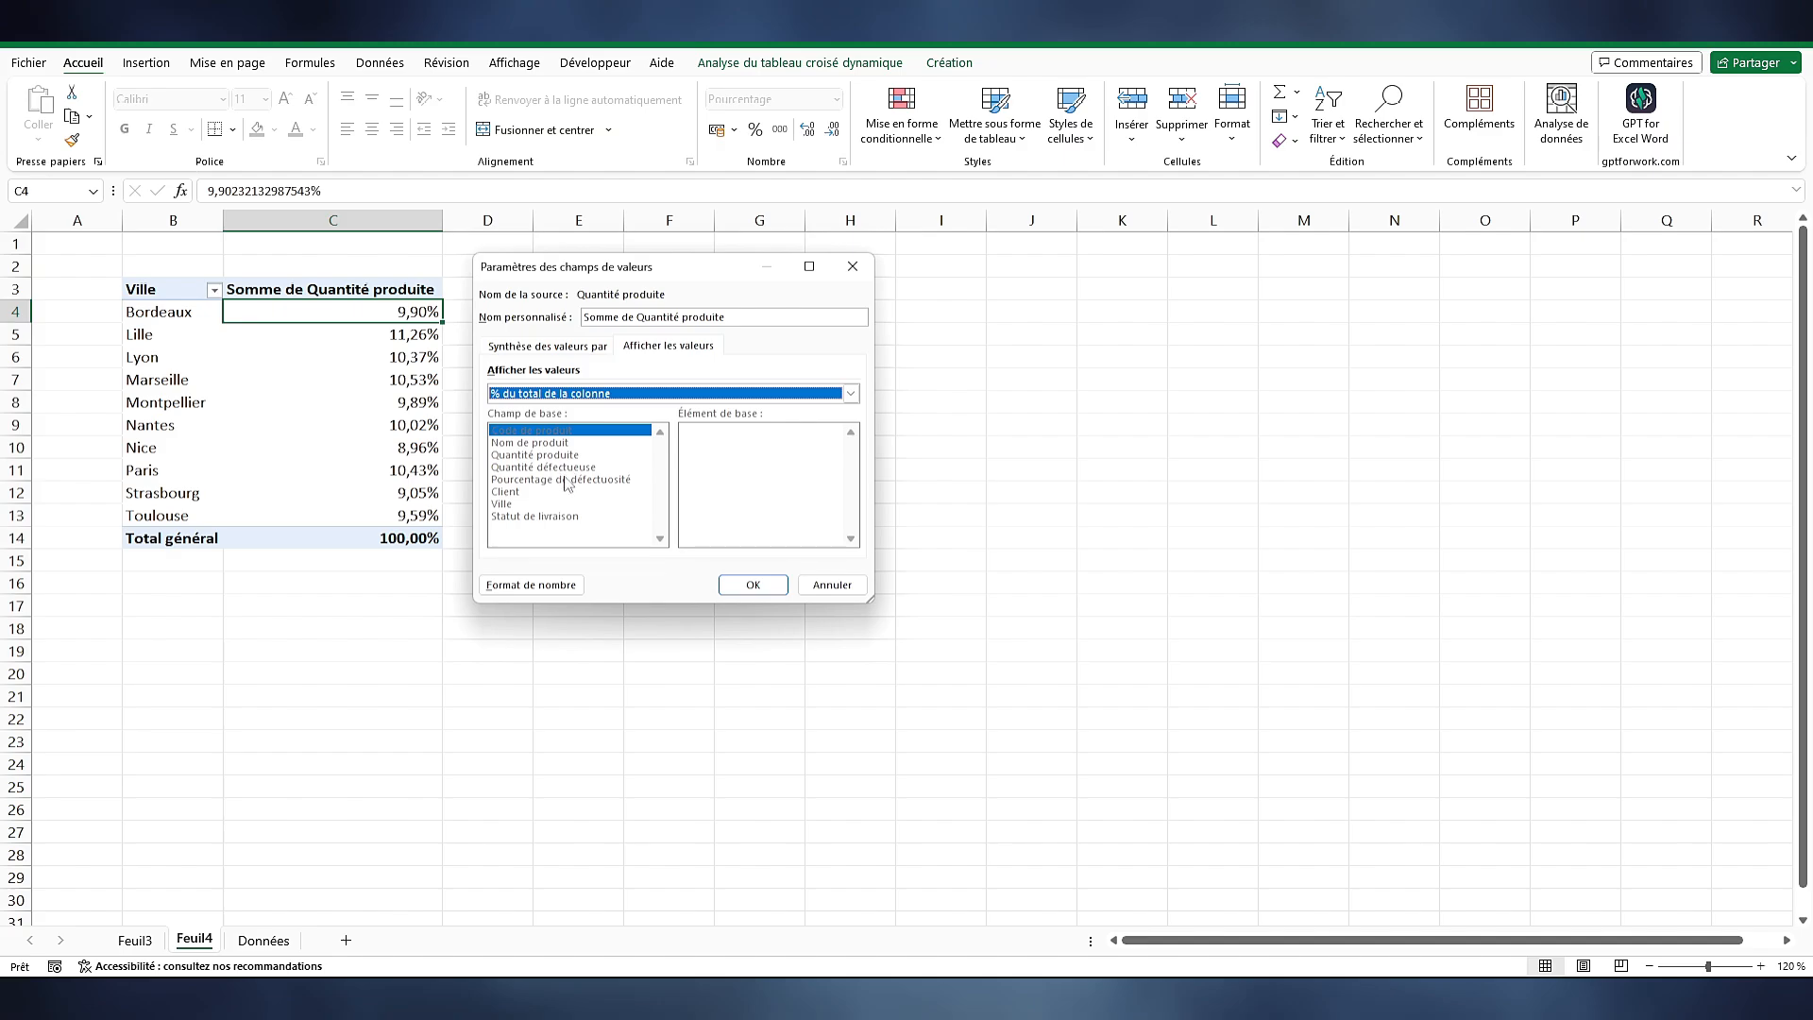
click(548, 344)
click(532, 447)
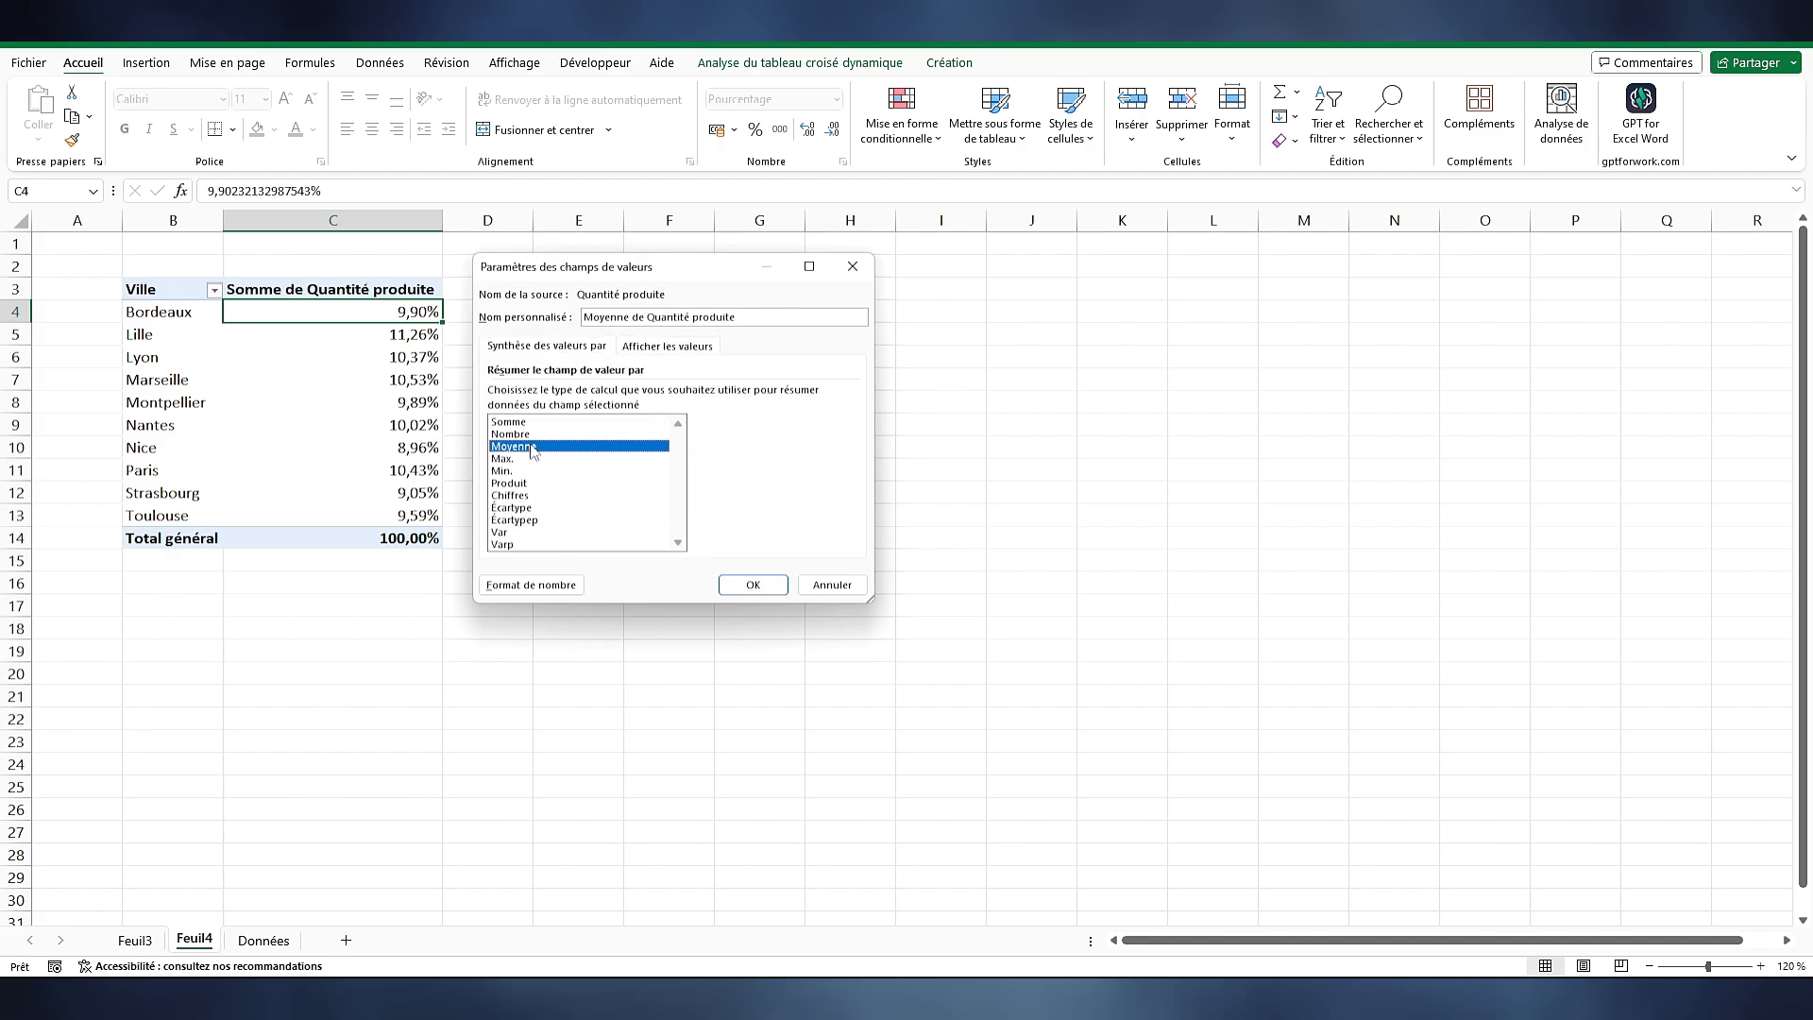
click(516, 434)
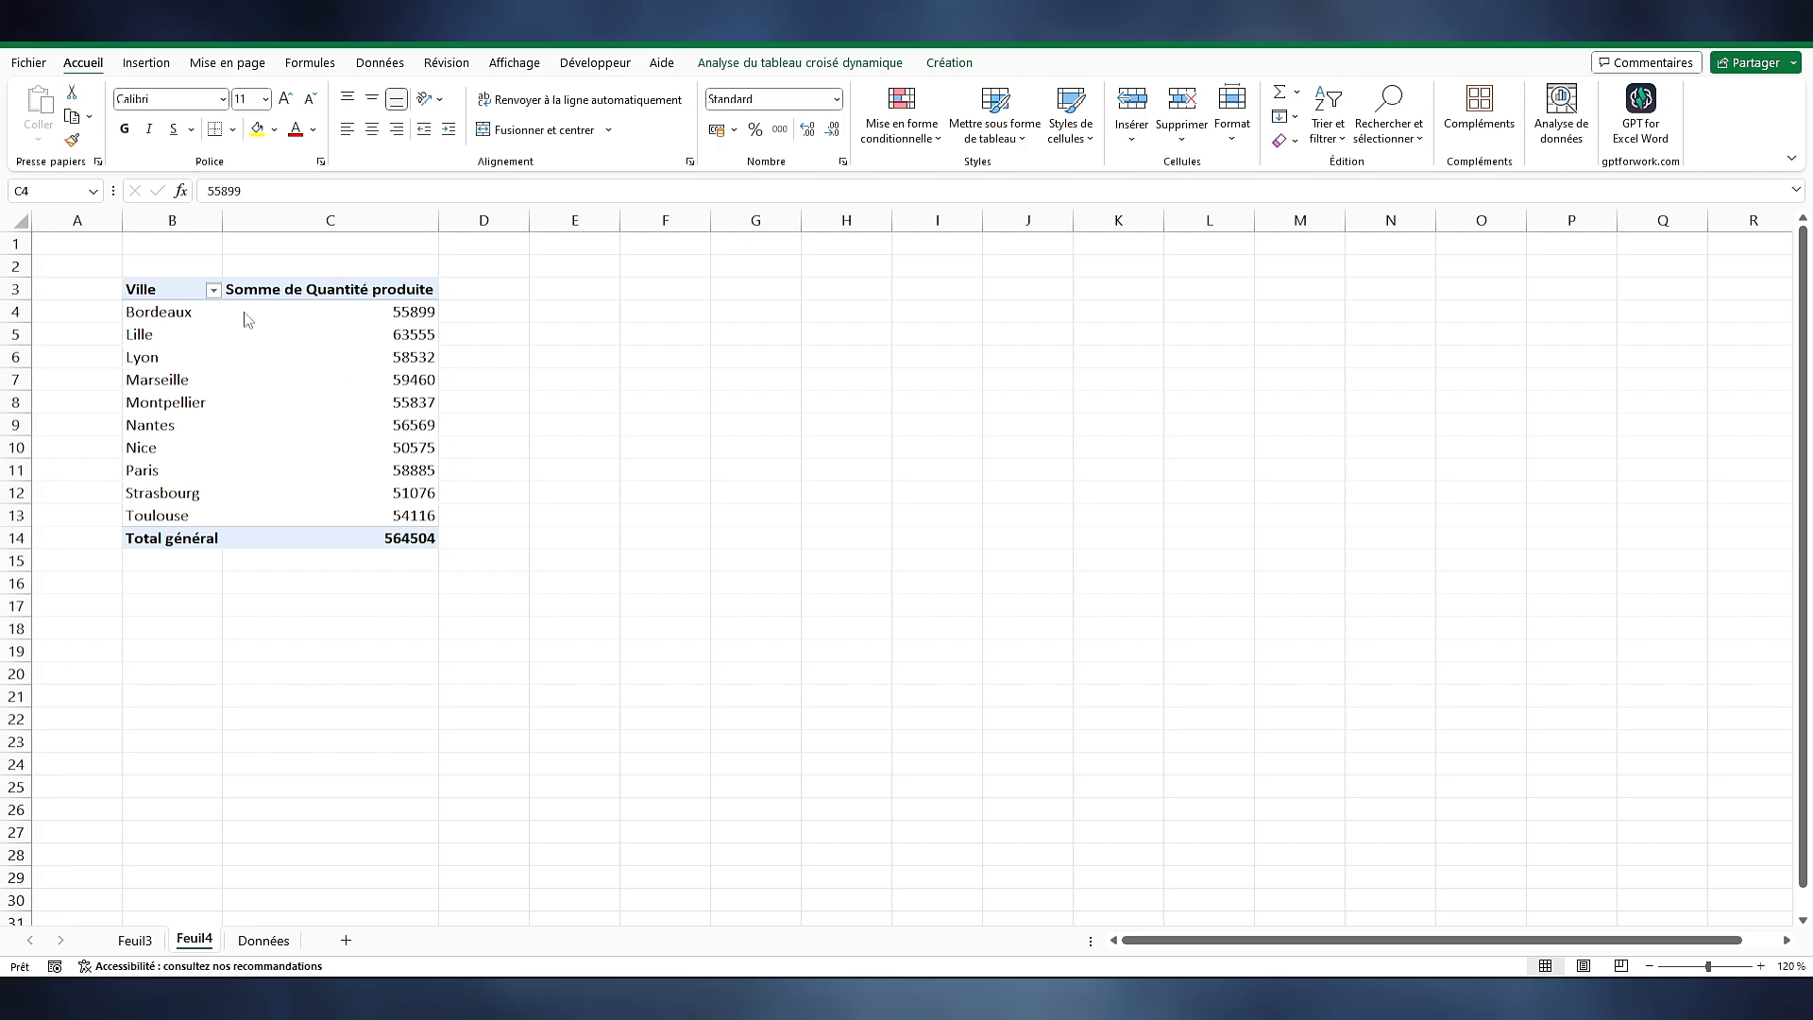
Filter the Ville labels to those containing "on"
click(214, 292)
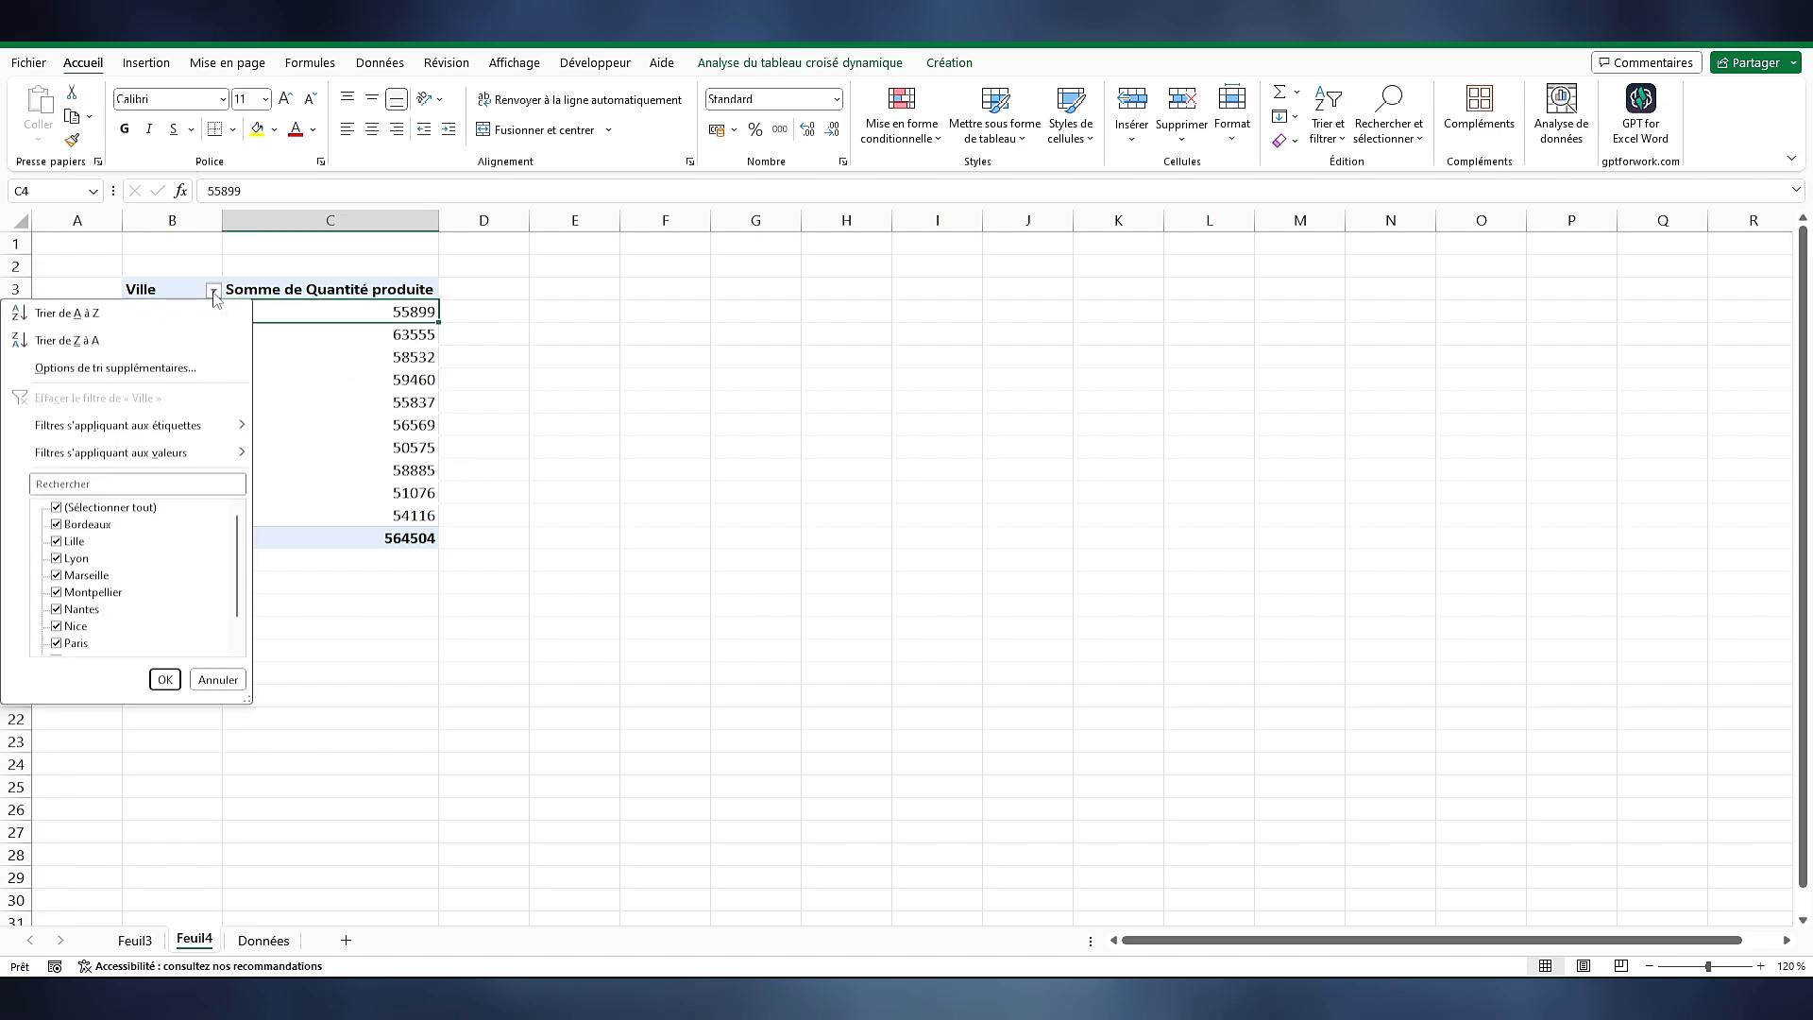
mouse_move(123, 430)
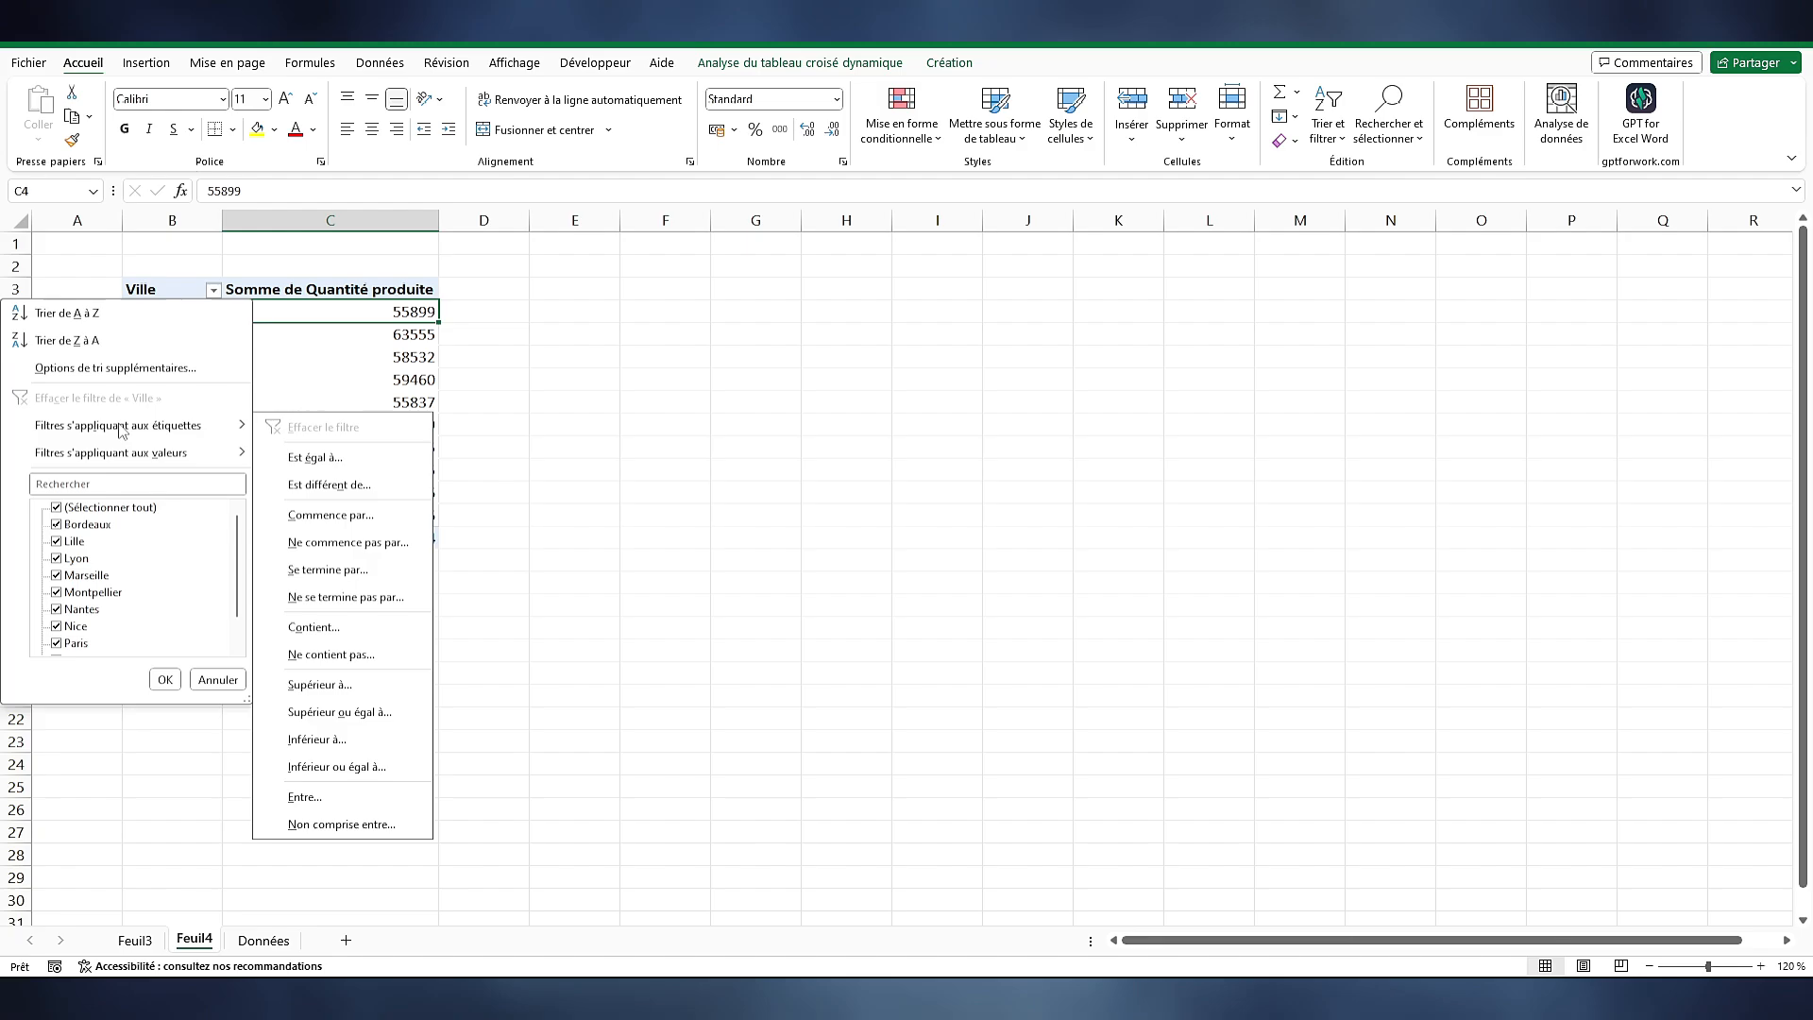
click(342, 628)
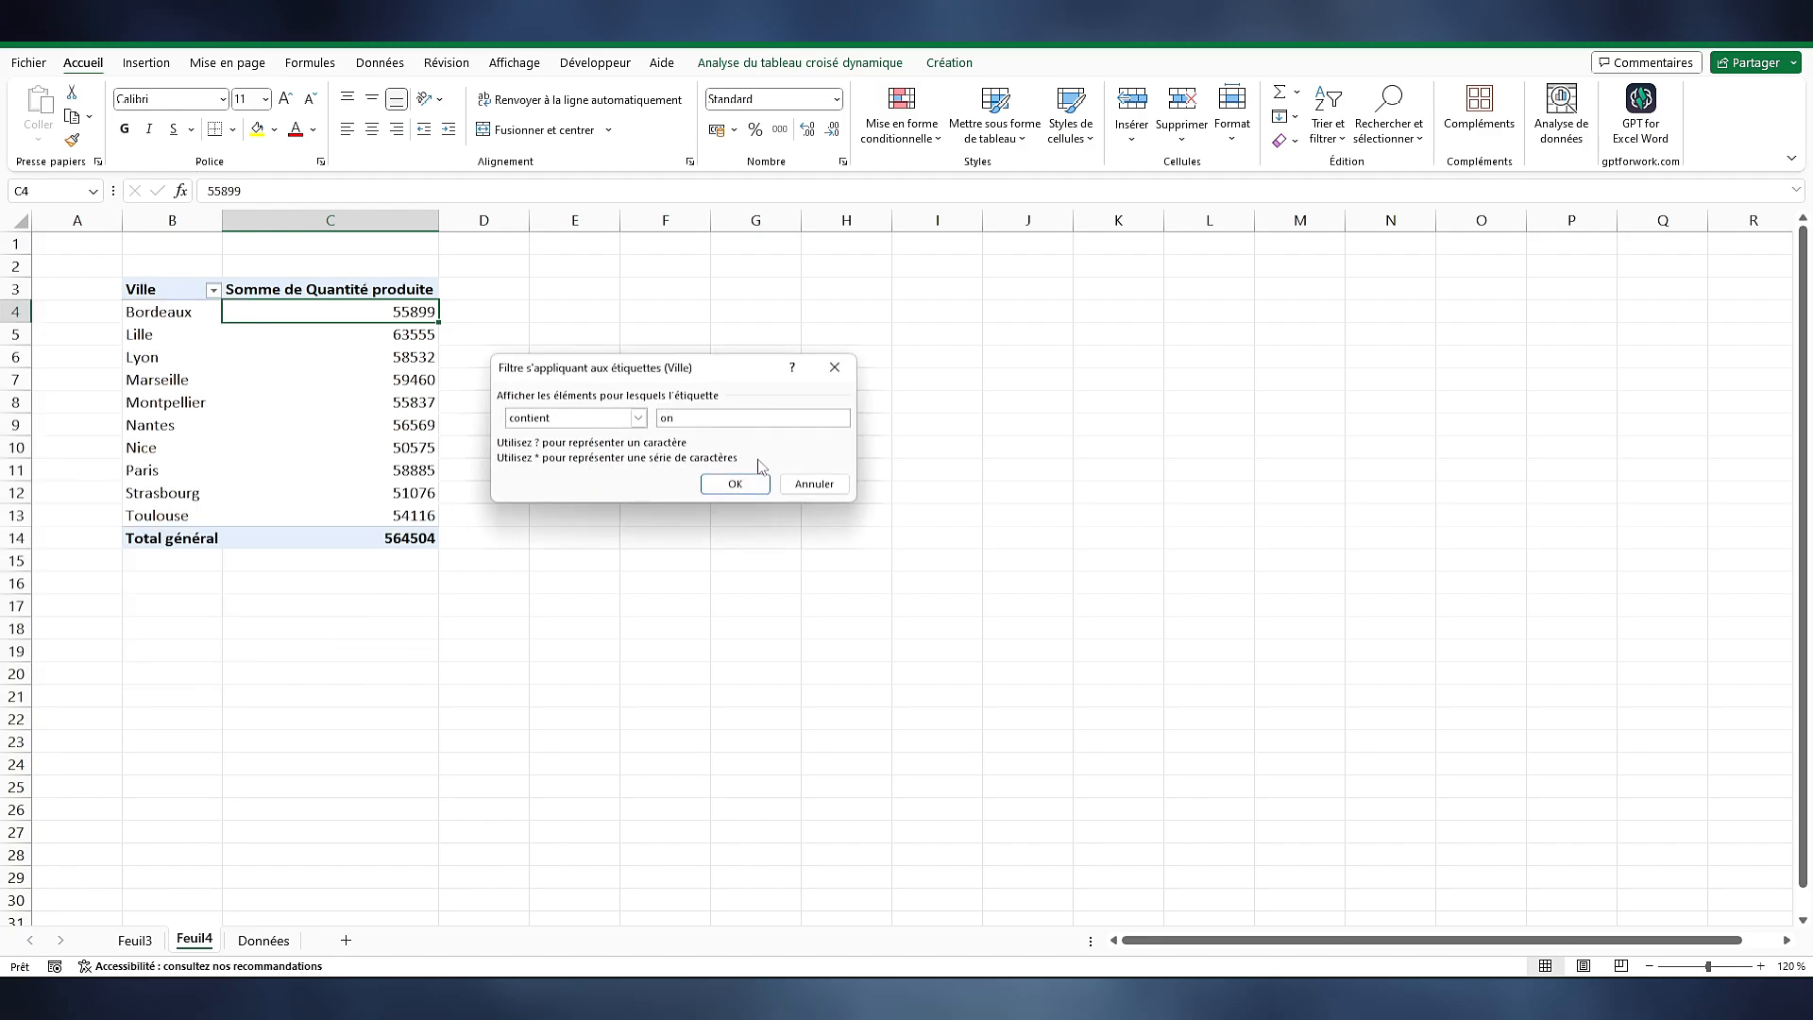
text(on)
click(735, 483)
Apply a value filter to Ville for a Somme de Quantité produite less than 200000
click(214, 291)
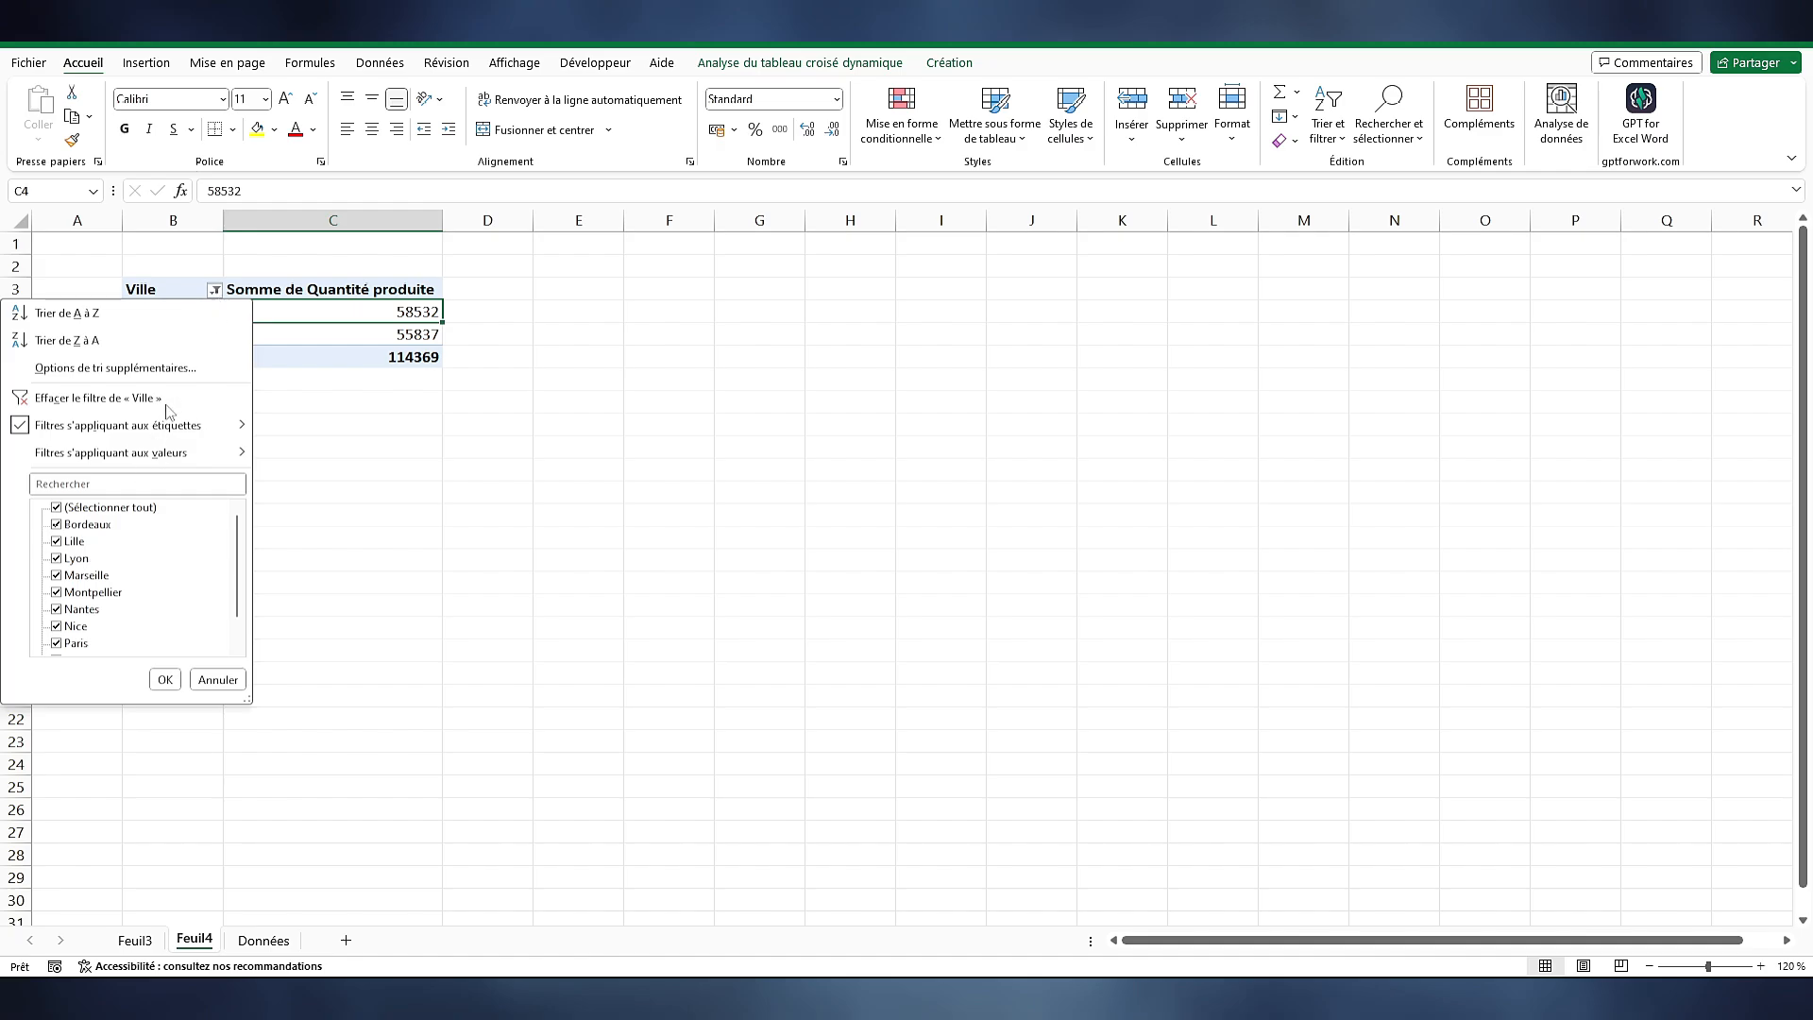
mouse_move(177, 455)
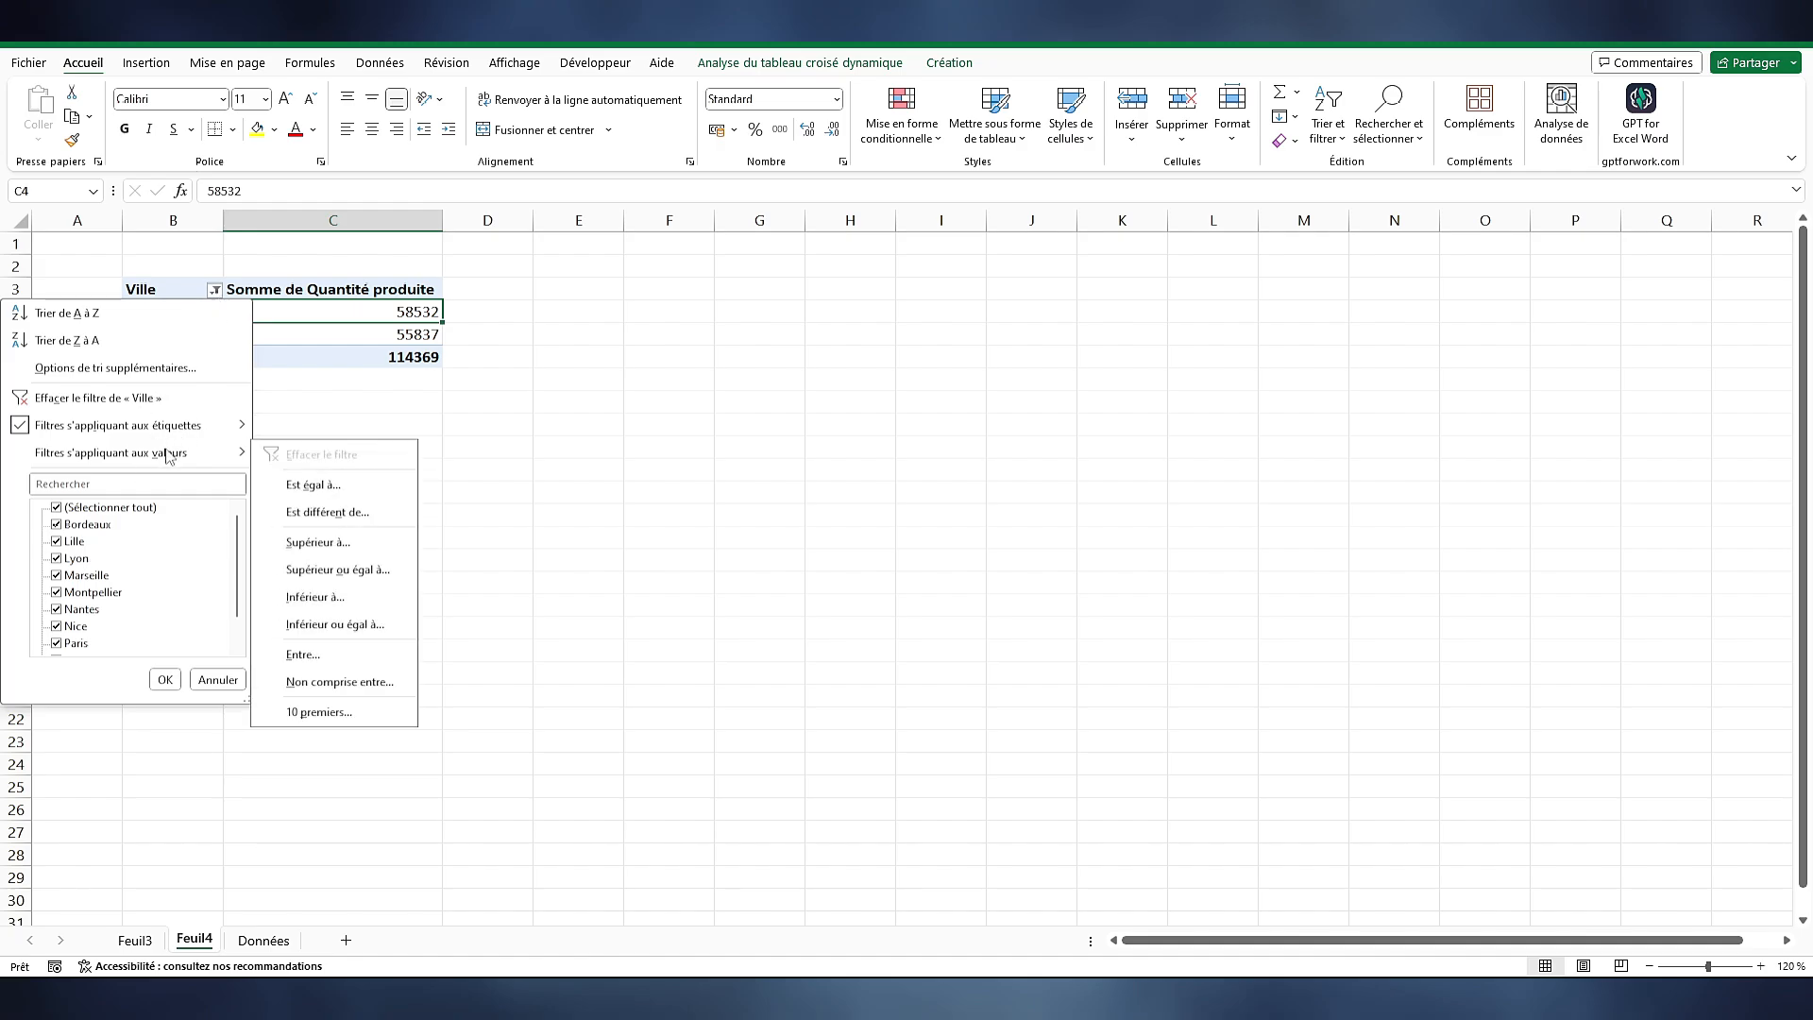
click(314, 599)
text(2000)
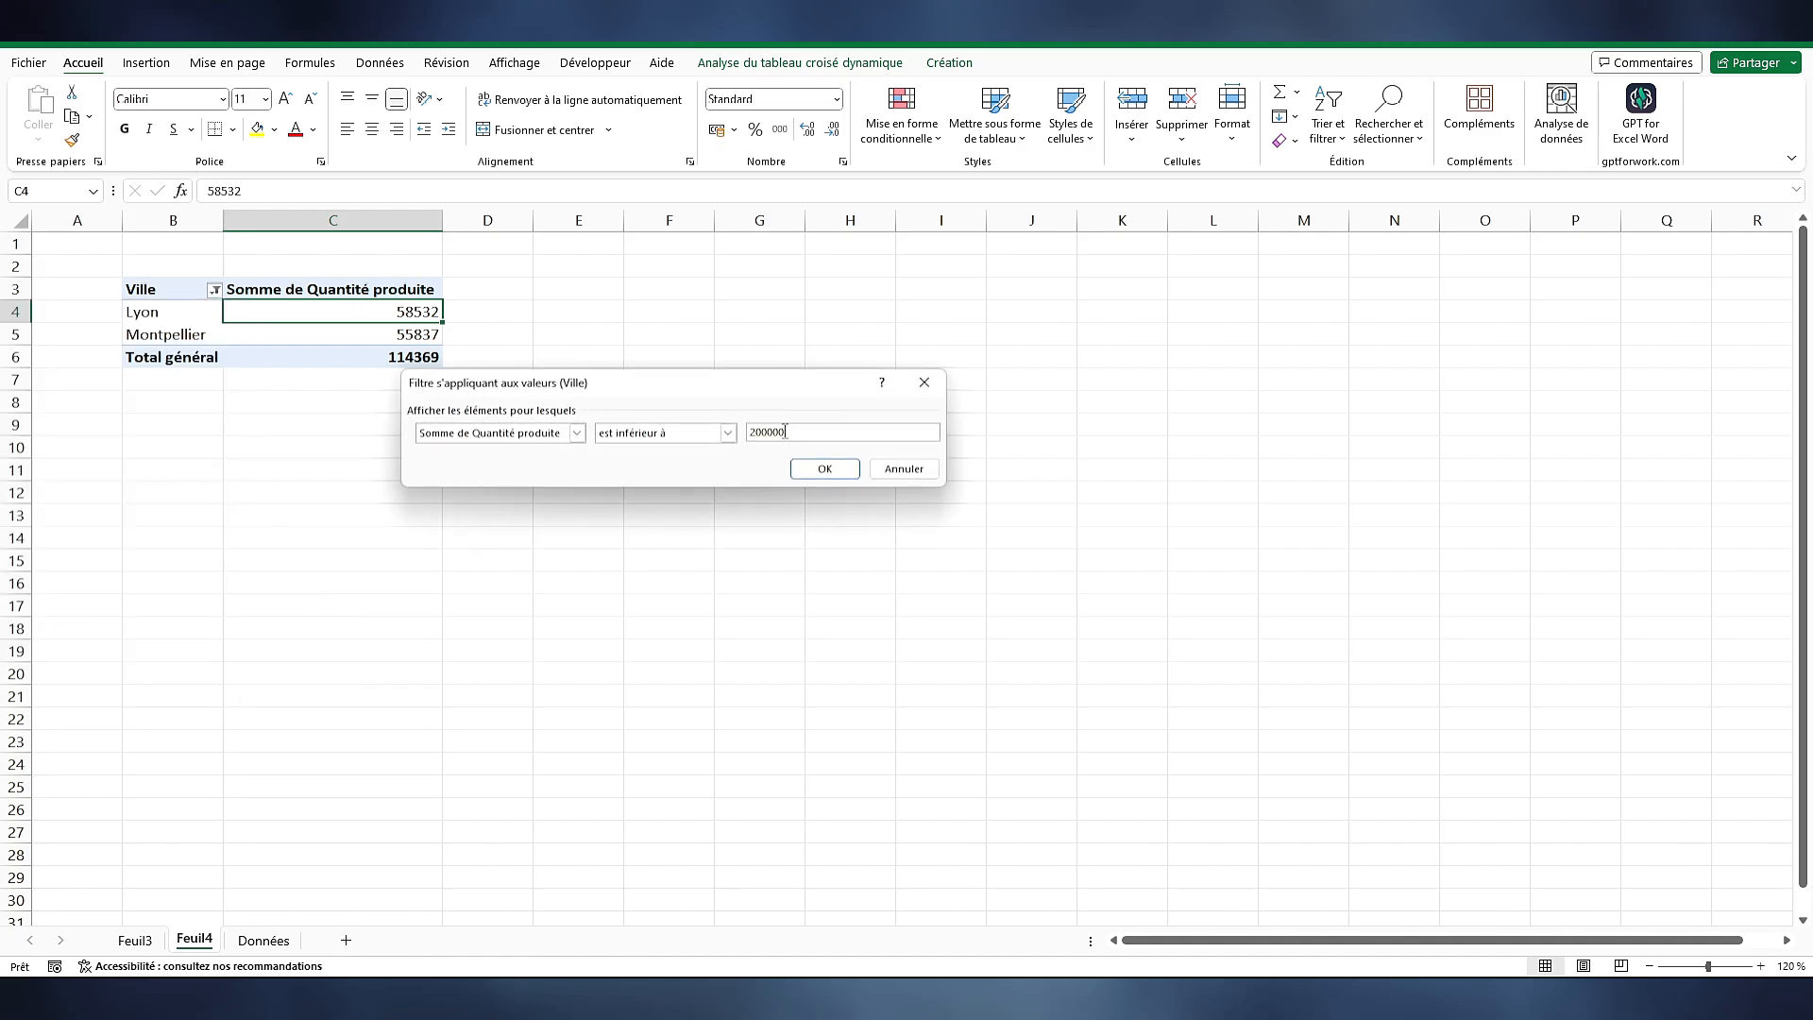
text(00)
click(825, 468)
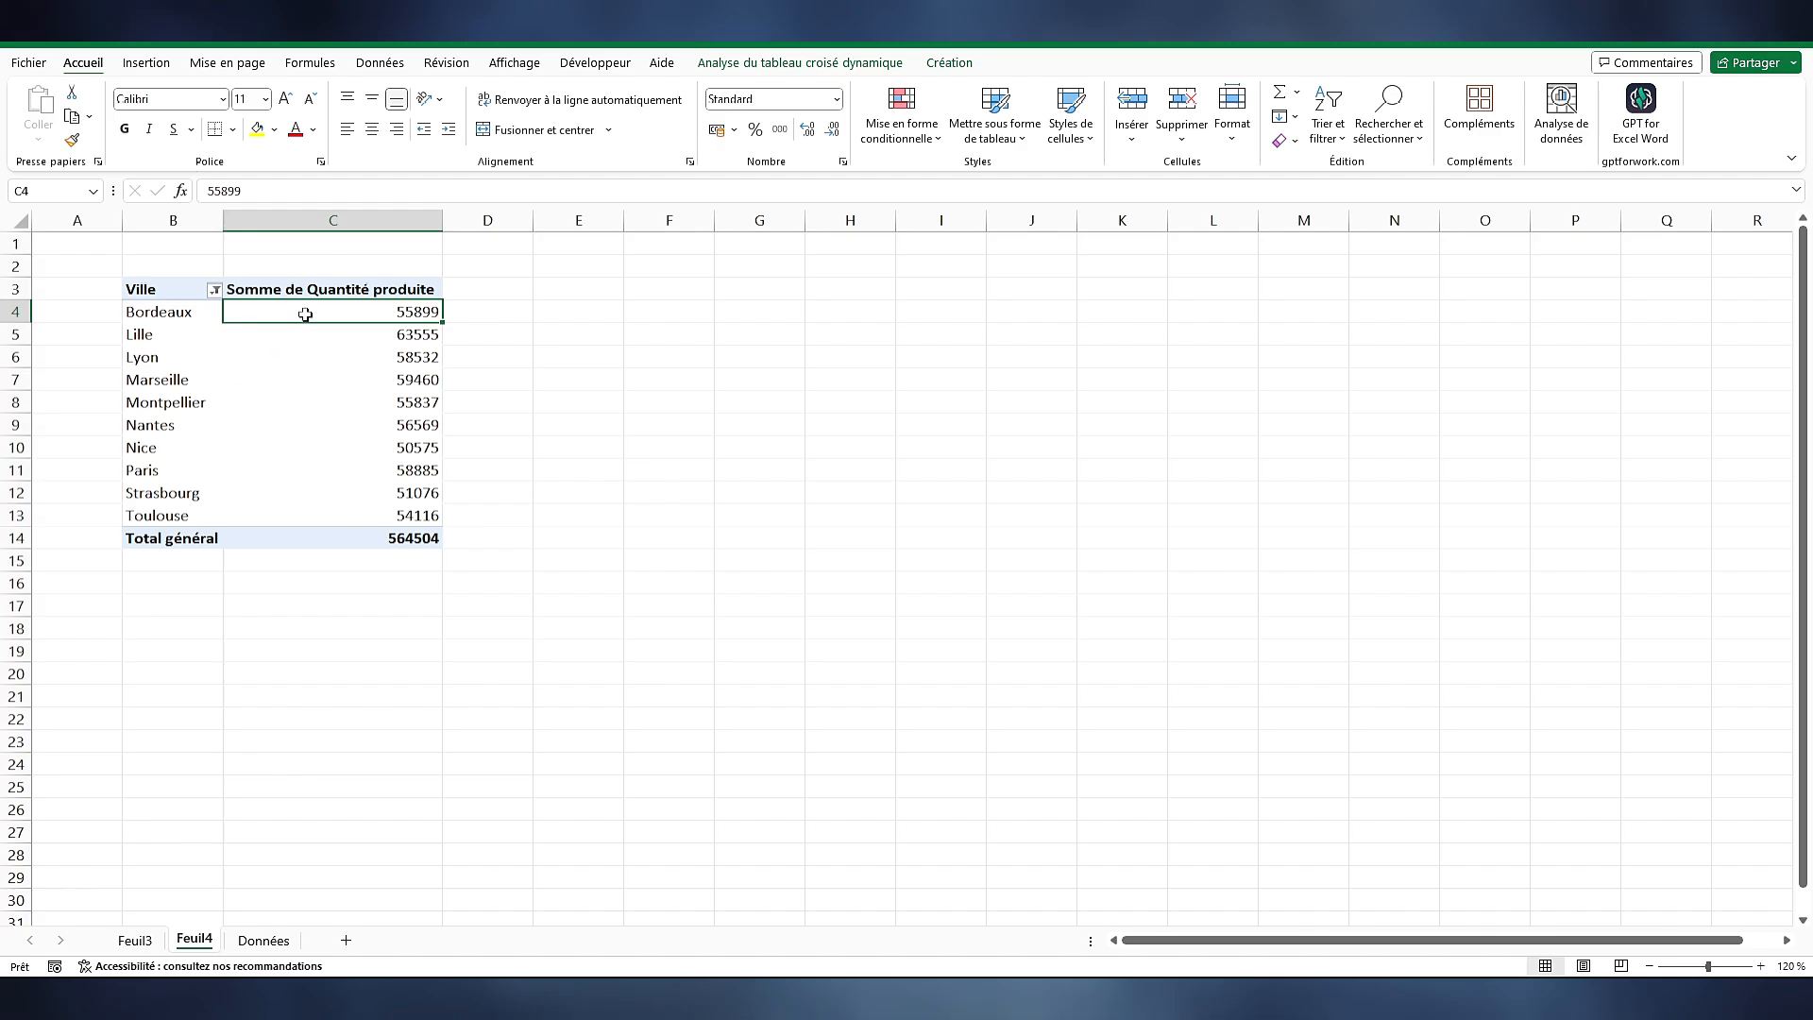
Allow multiple filters per field in the pivot table's totals and filters options
click(418, 358)
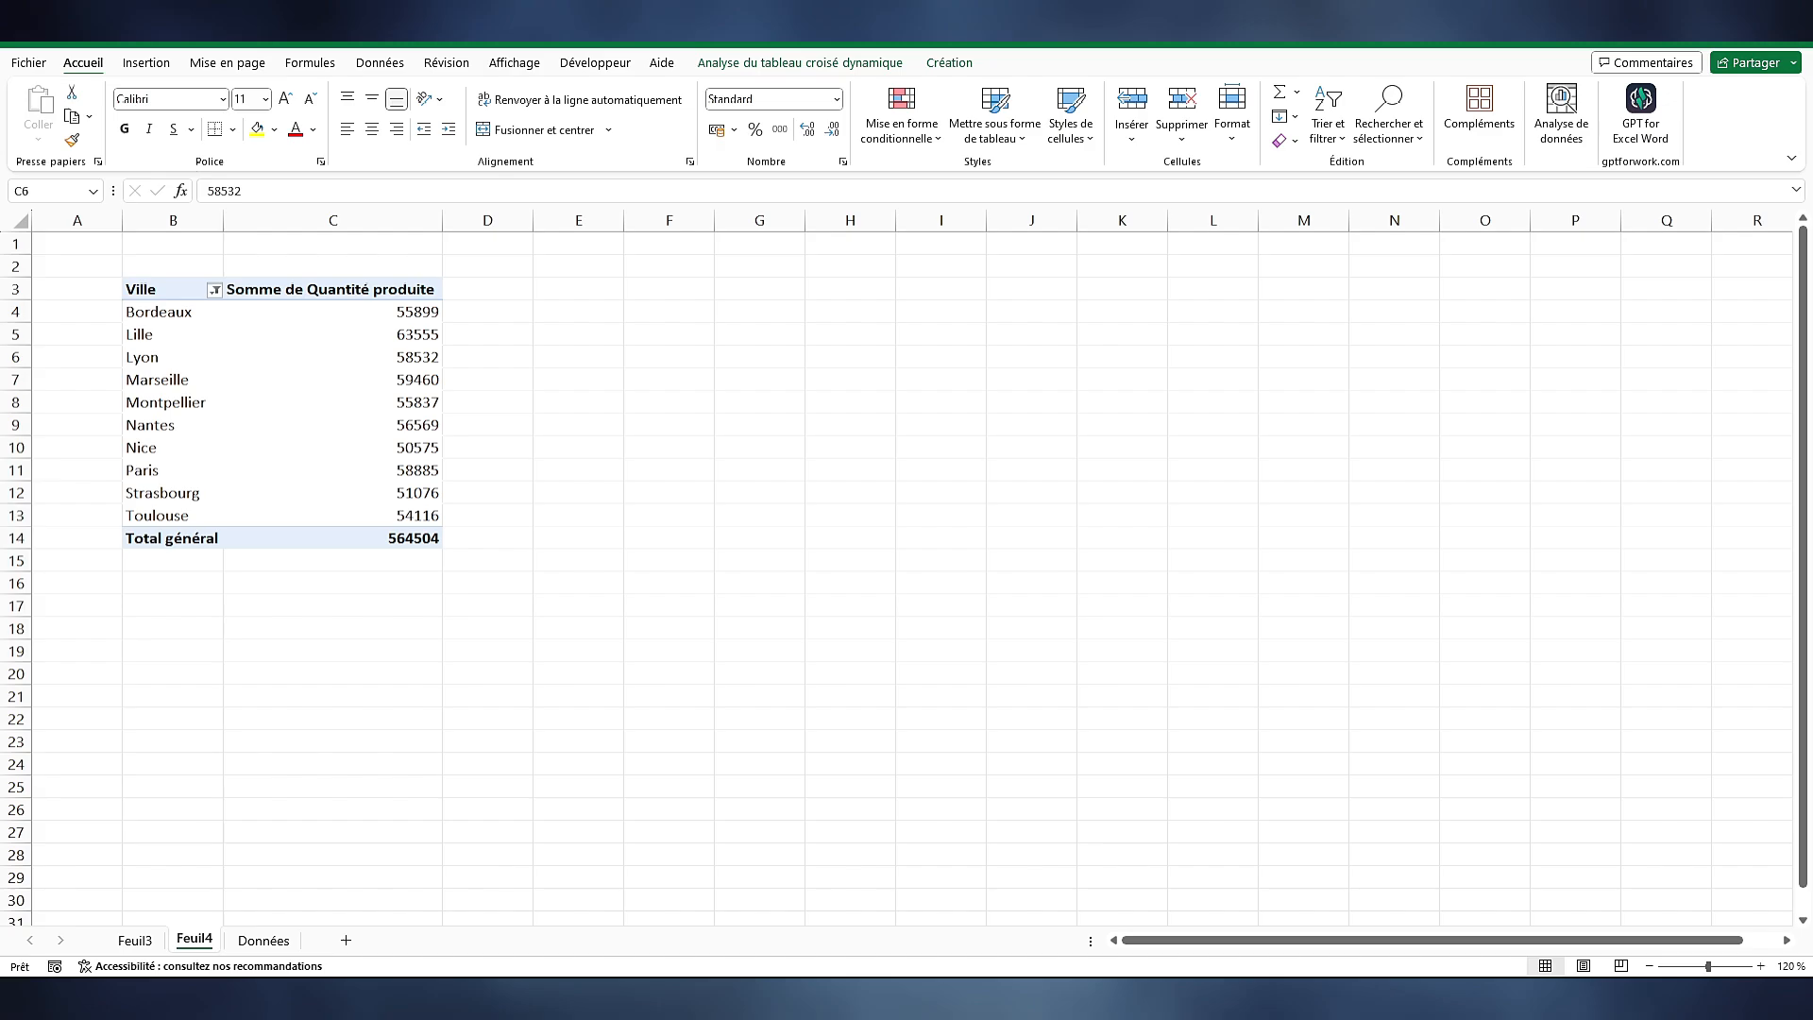
click(395, 307)
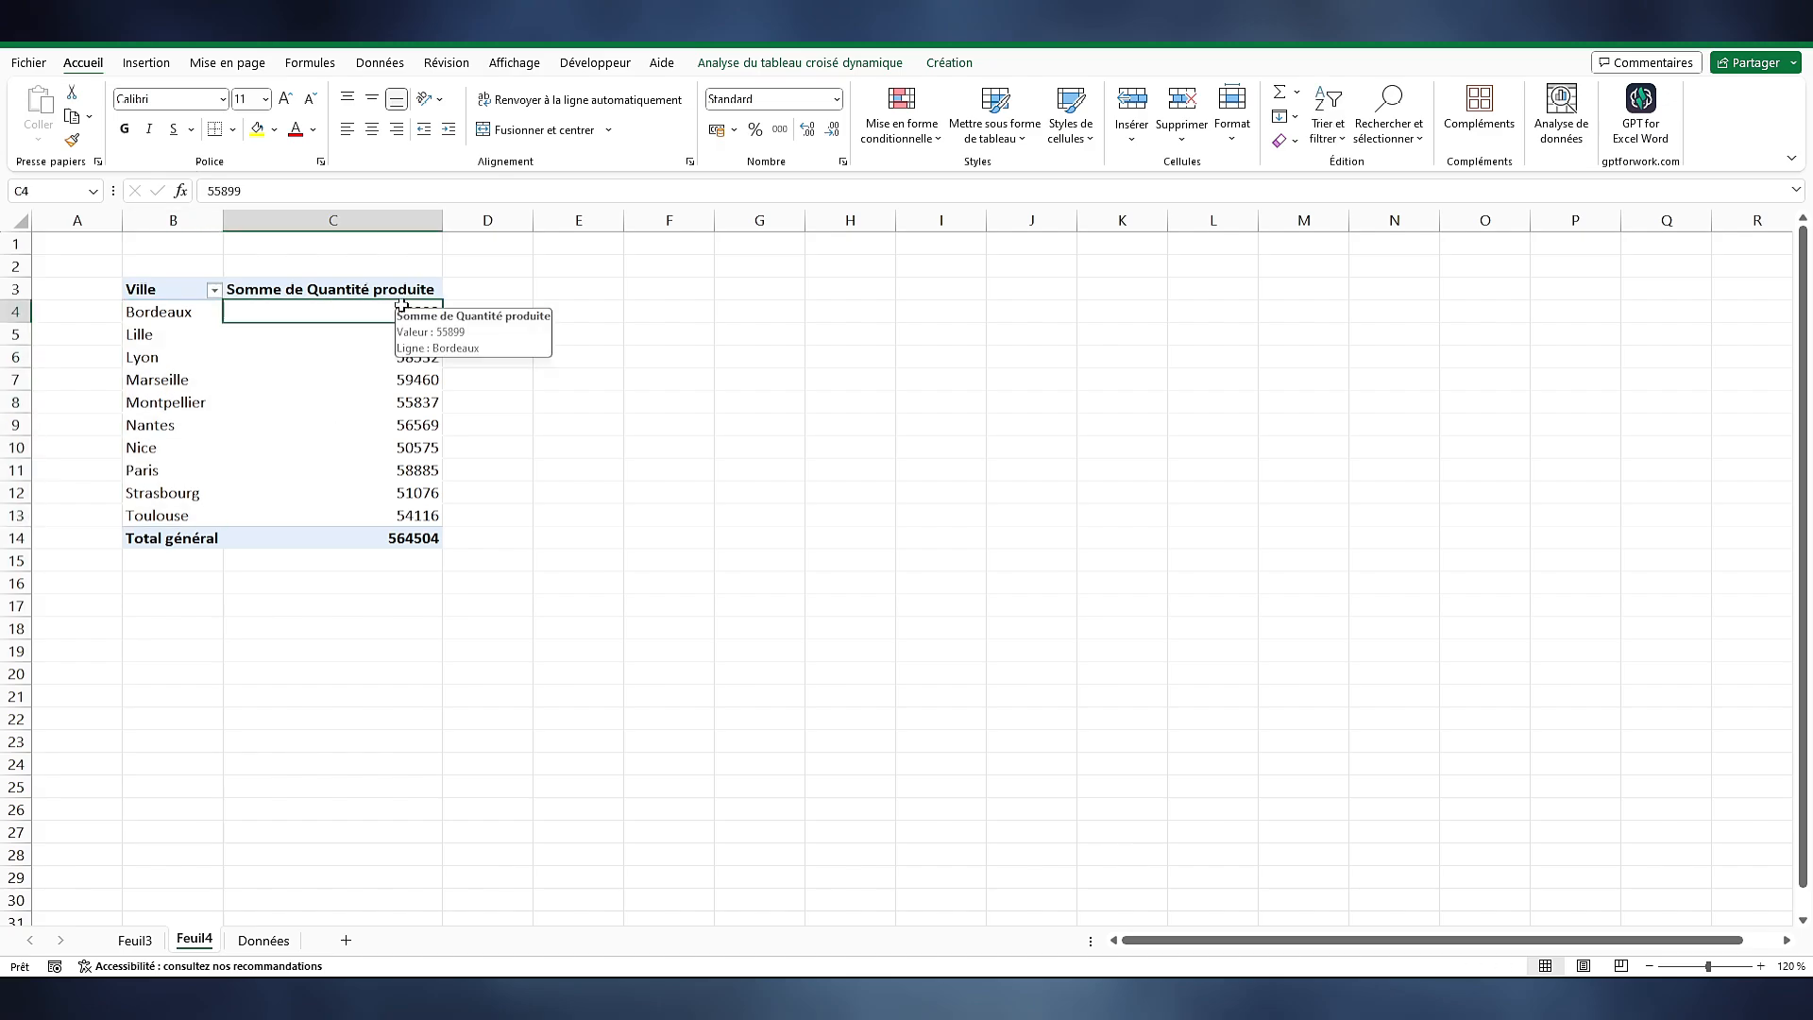
right_click(401, 323)
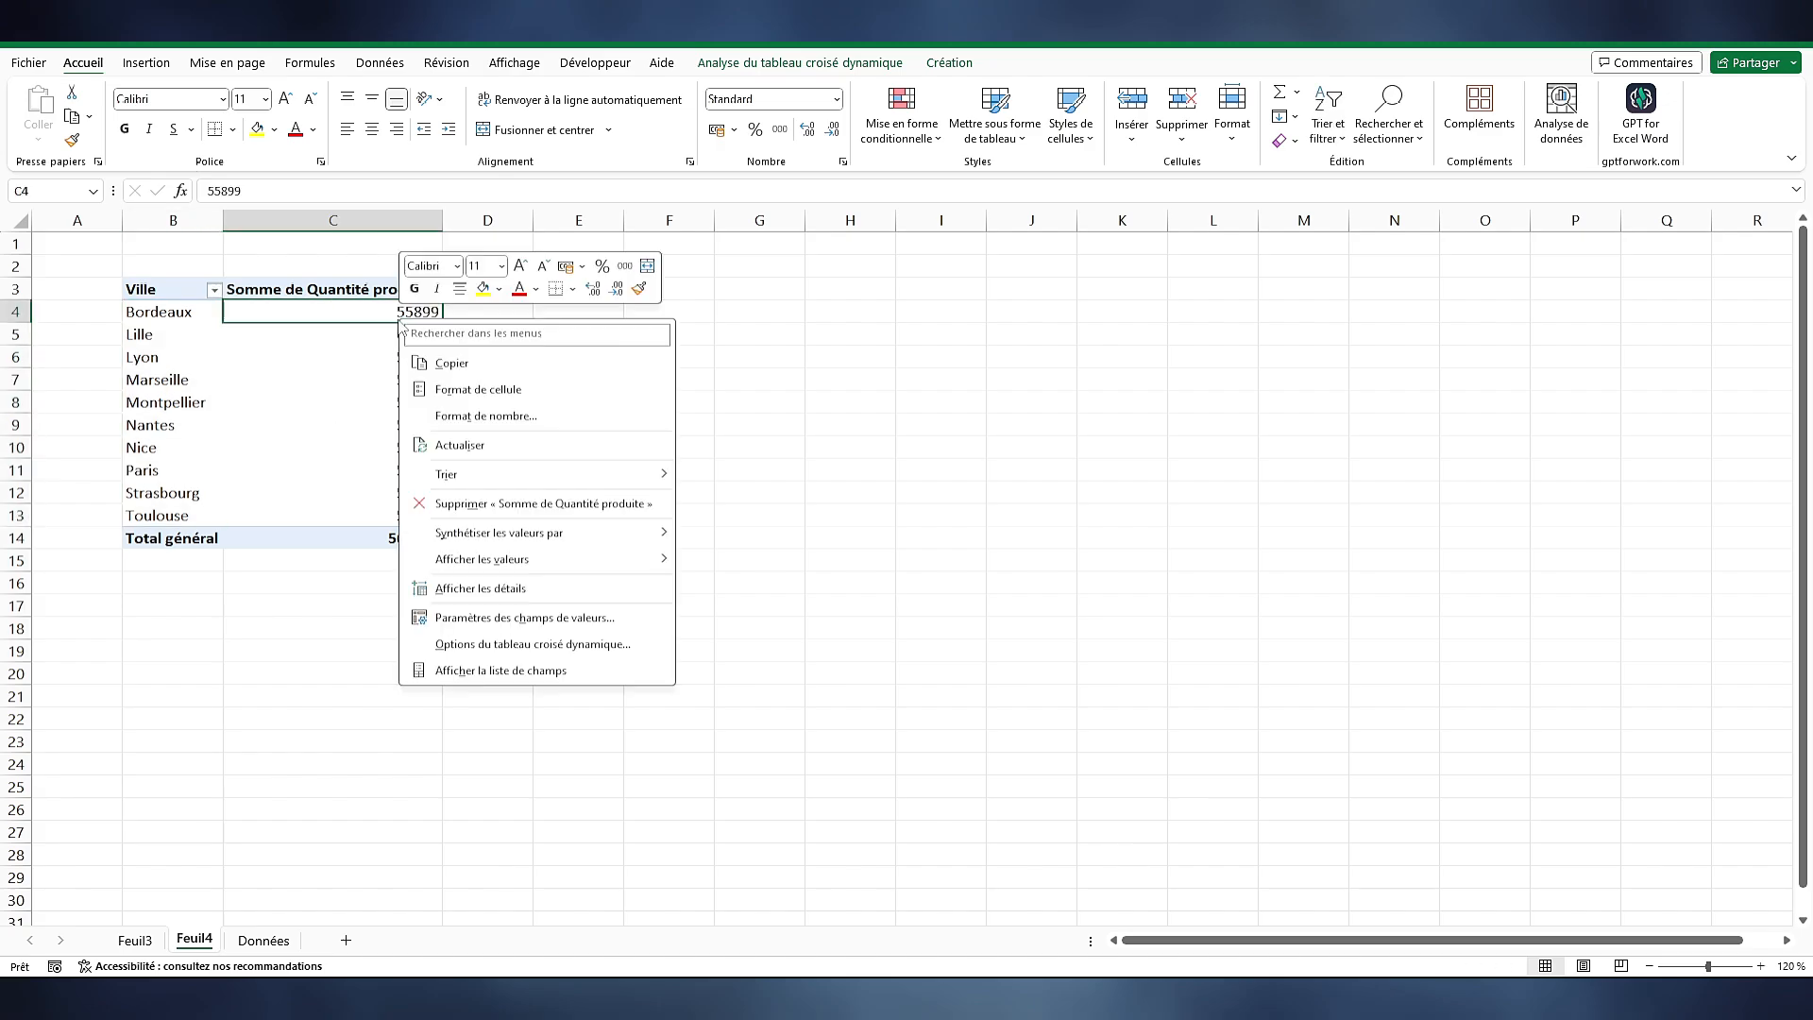
click(511, 645)
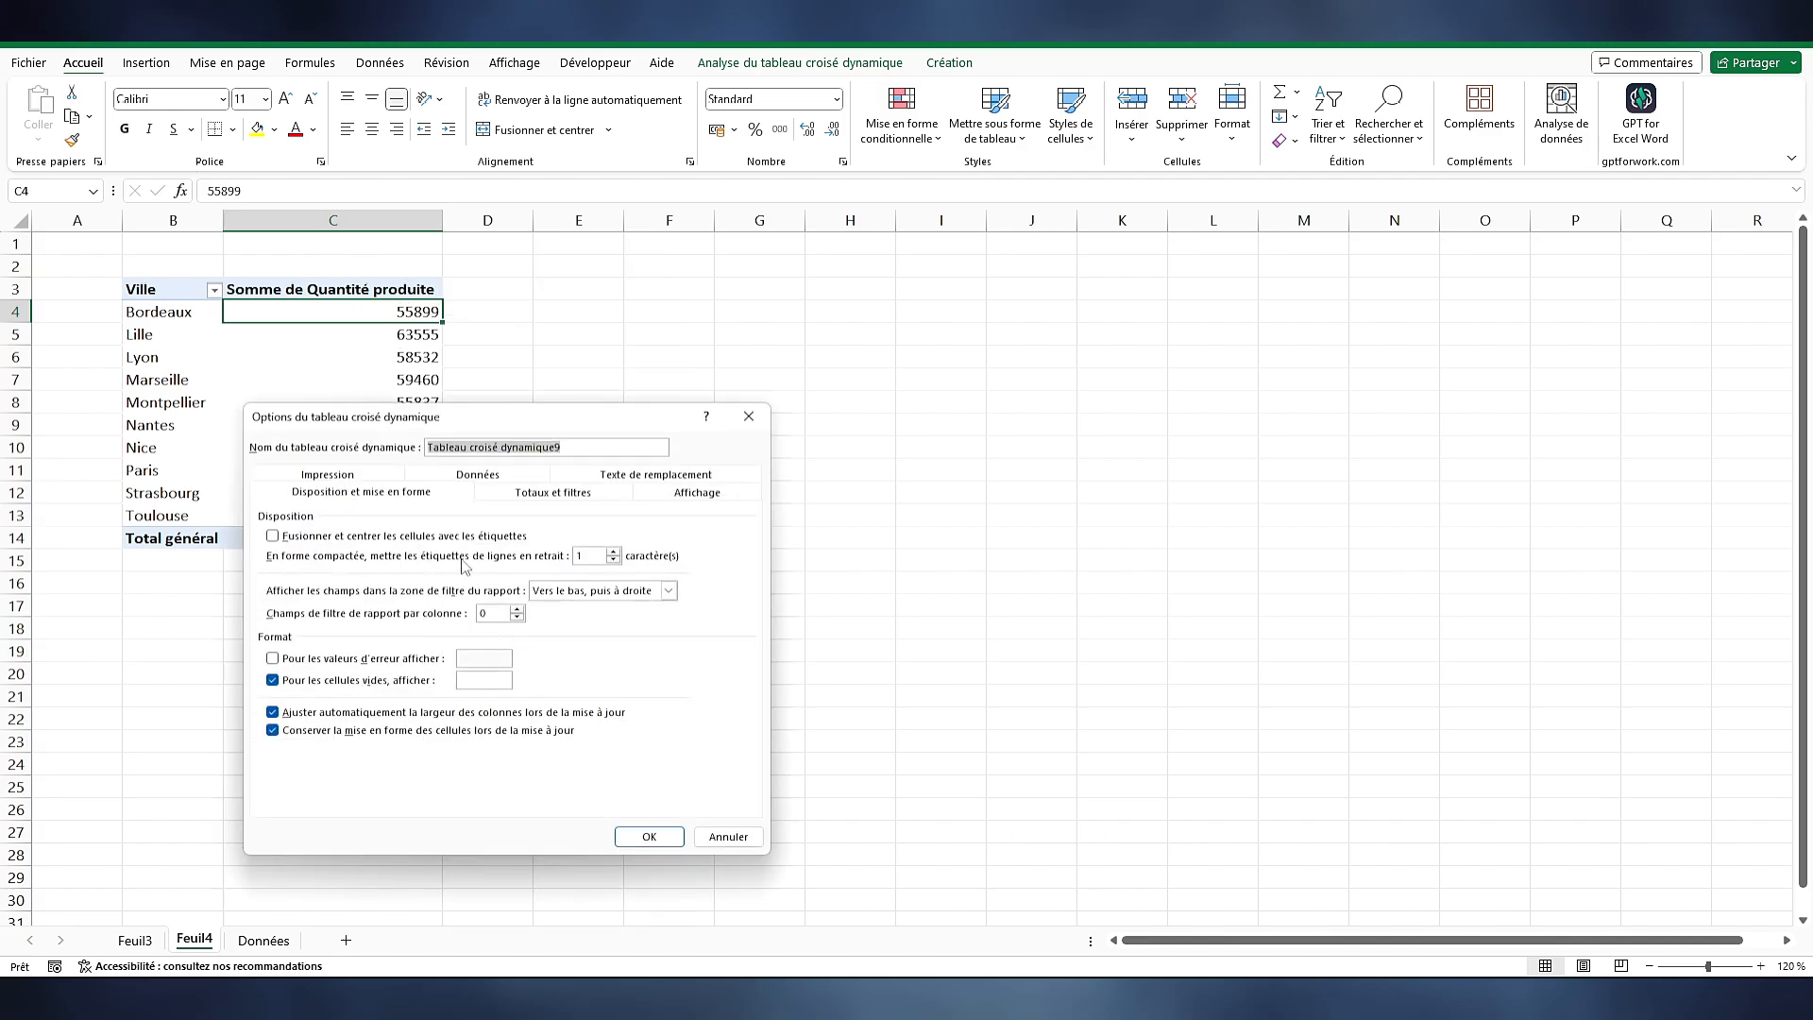
click(771, 355)
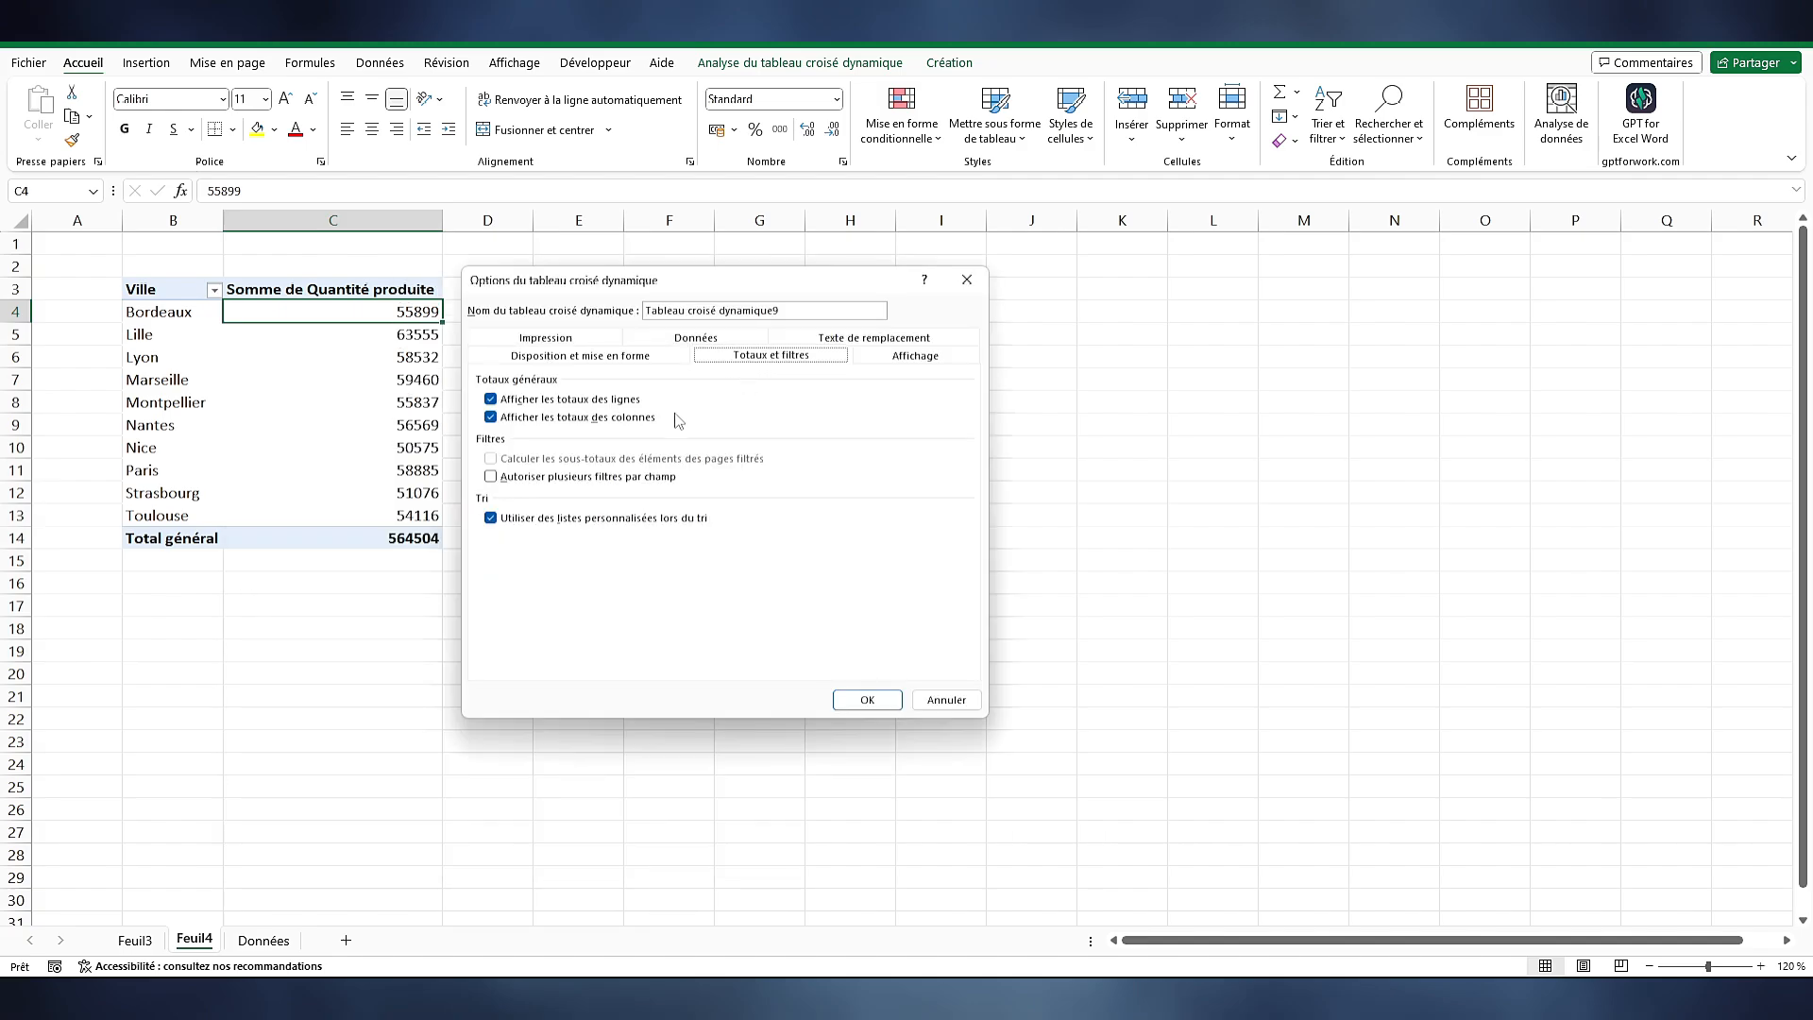
click(535, 478)
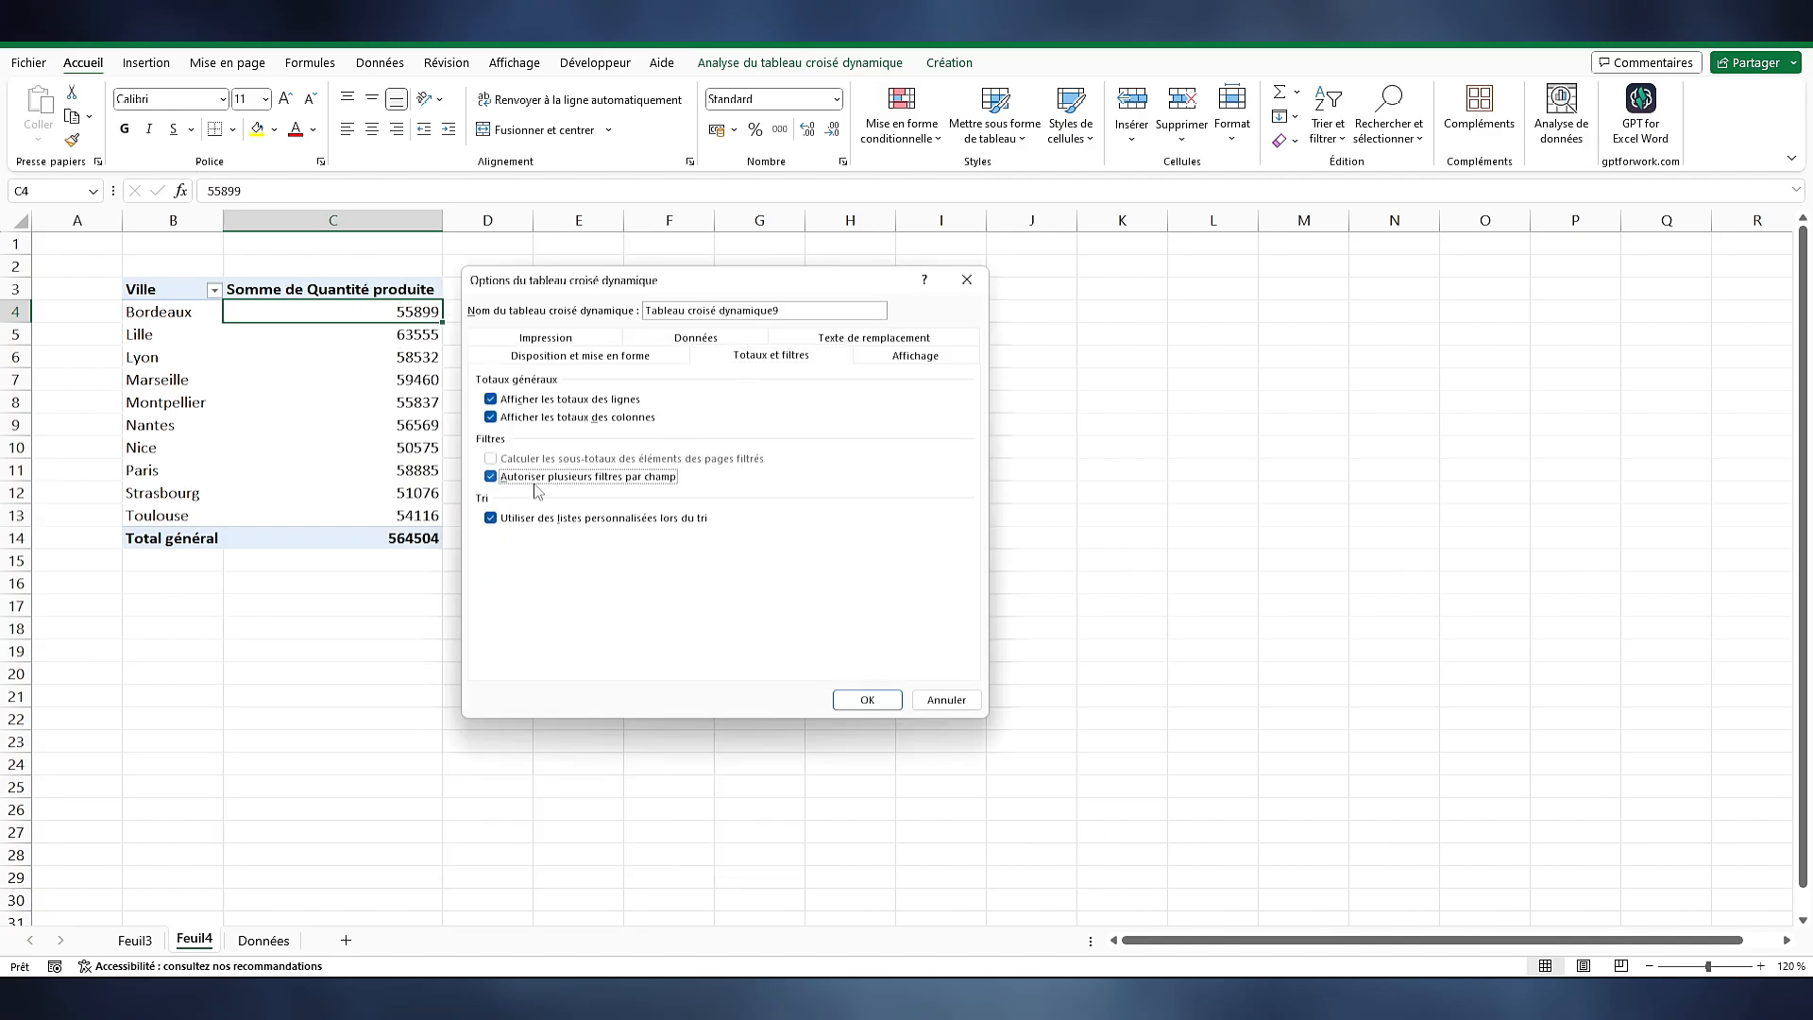
click(864, 701)
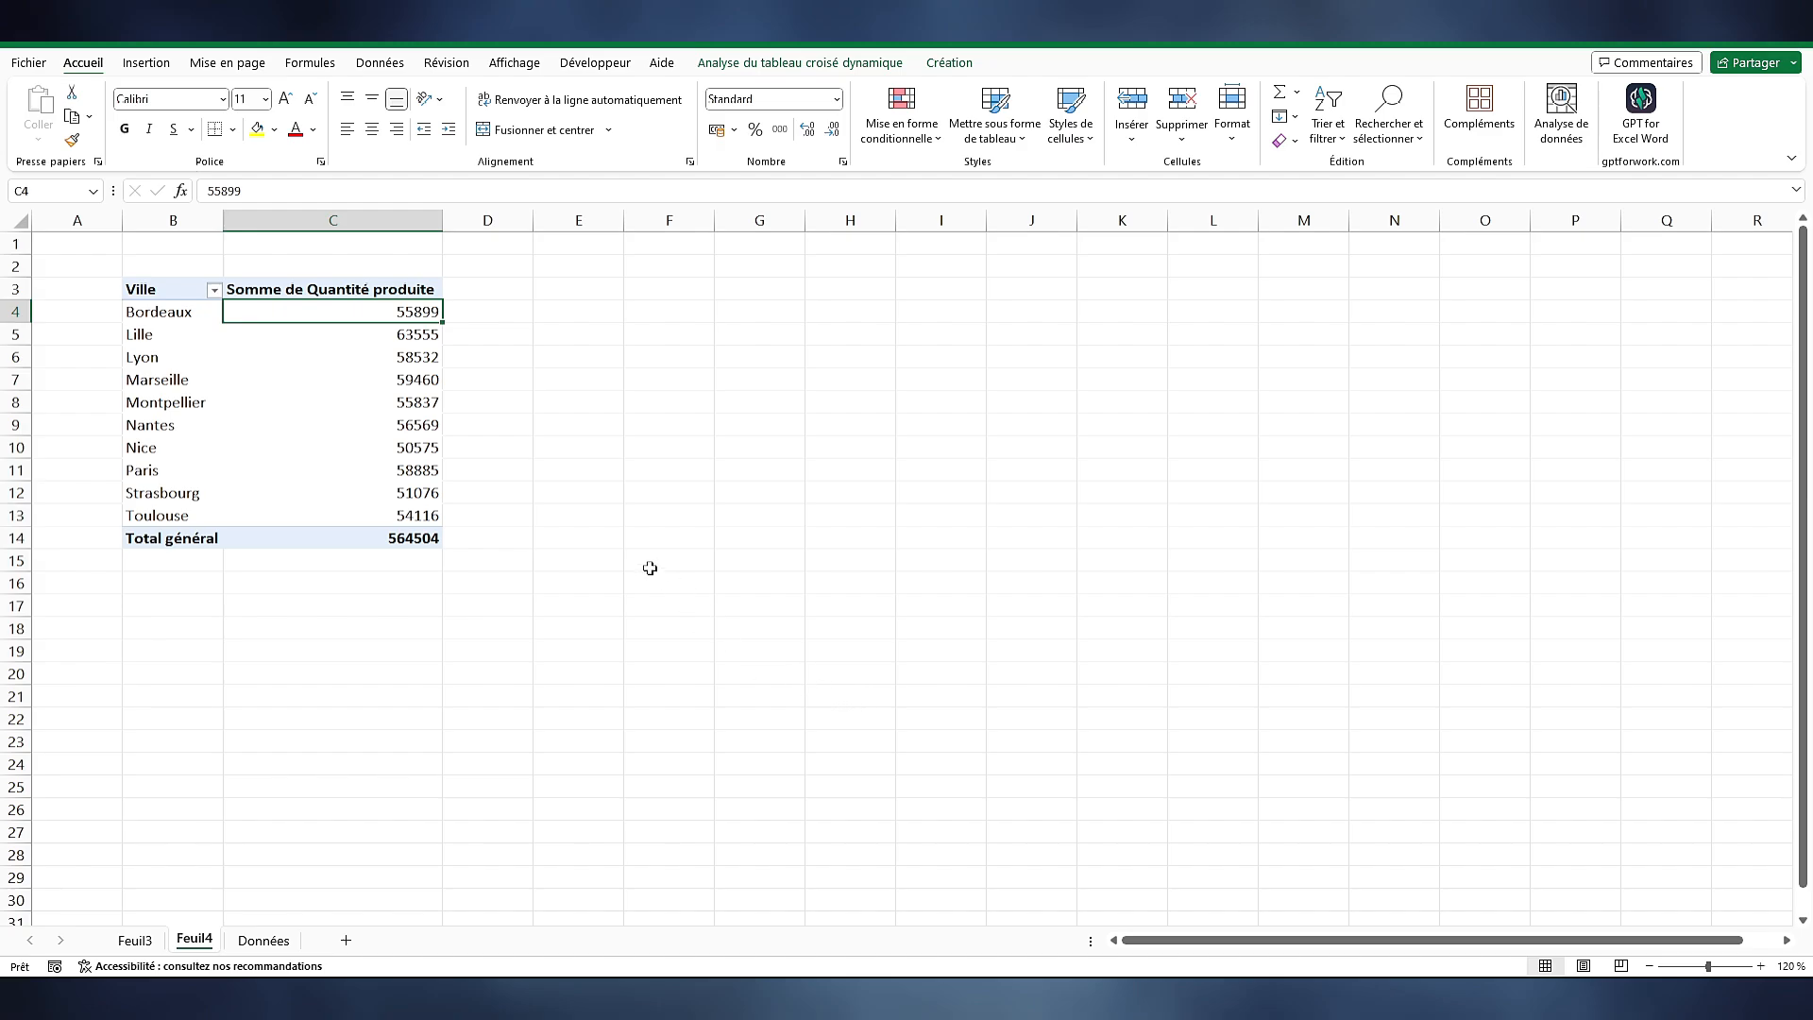
Apply a label filter to the Ville field that keeps only cities containing "on"
click(215, 291)
click(156, 426)
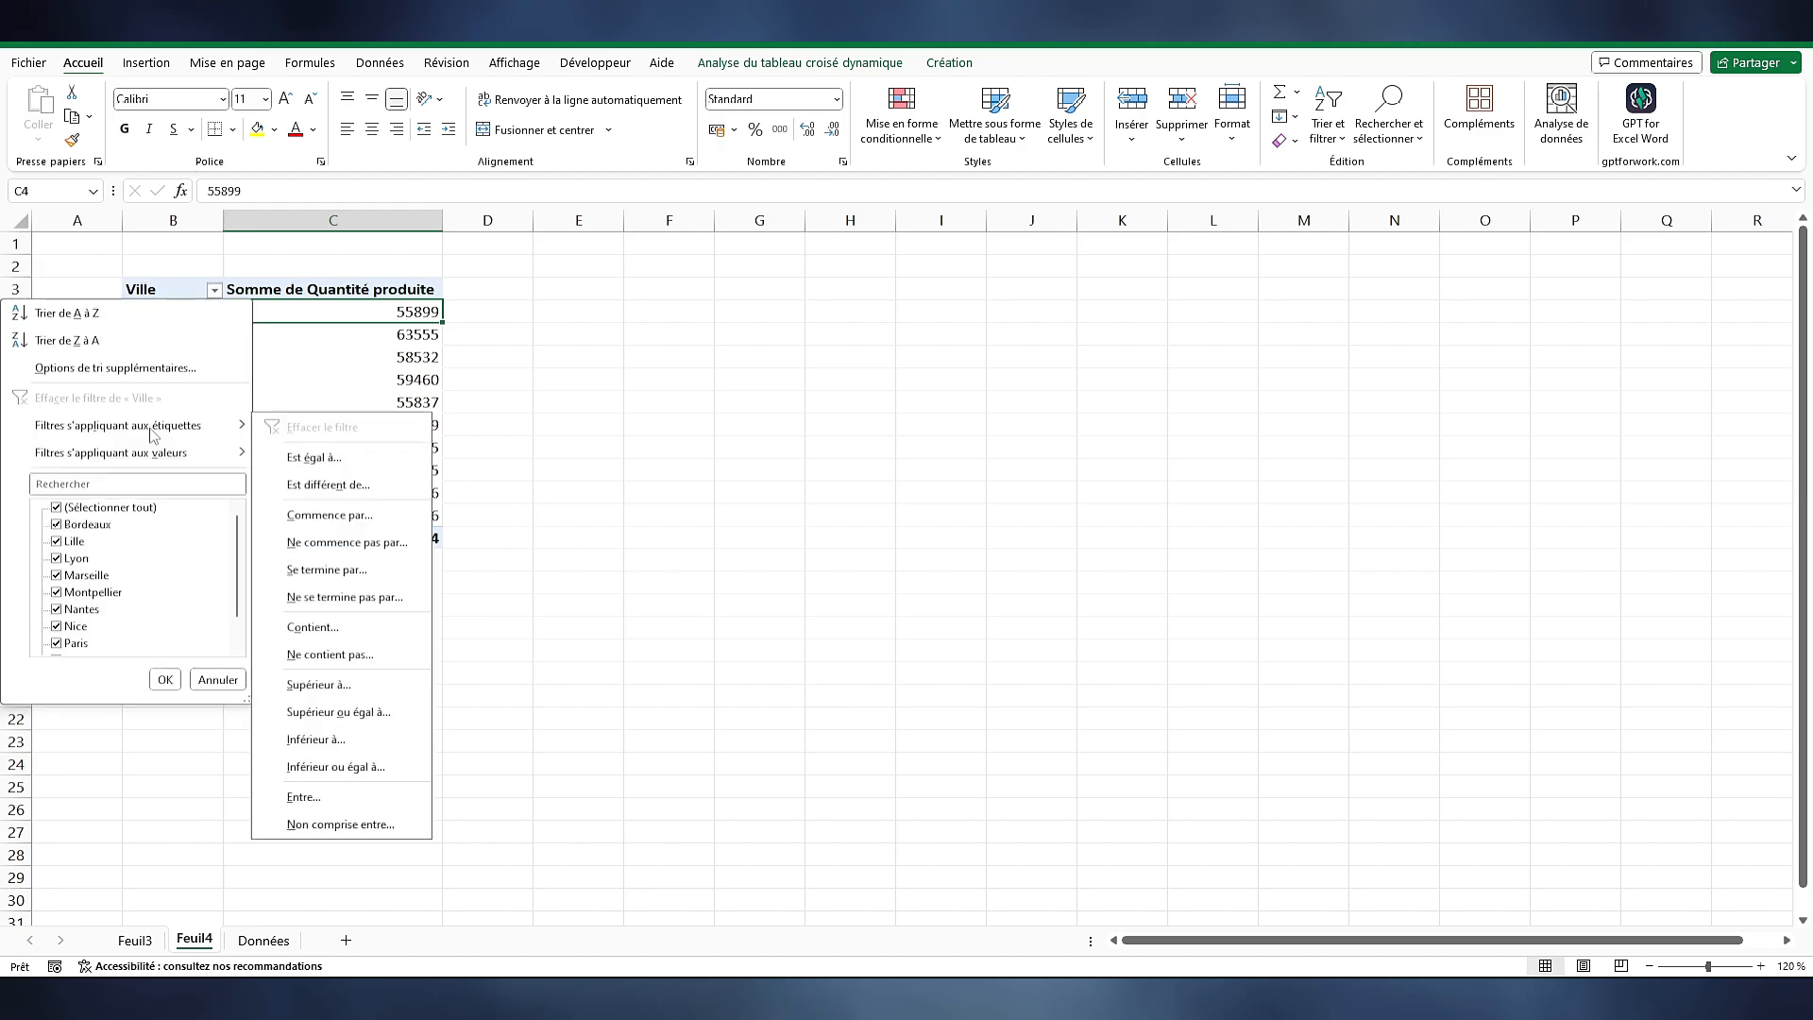
click(315, 628)
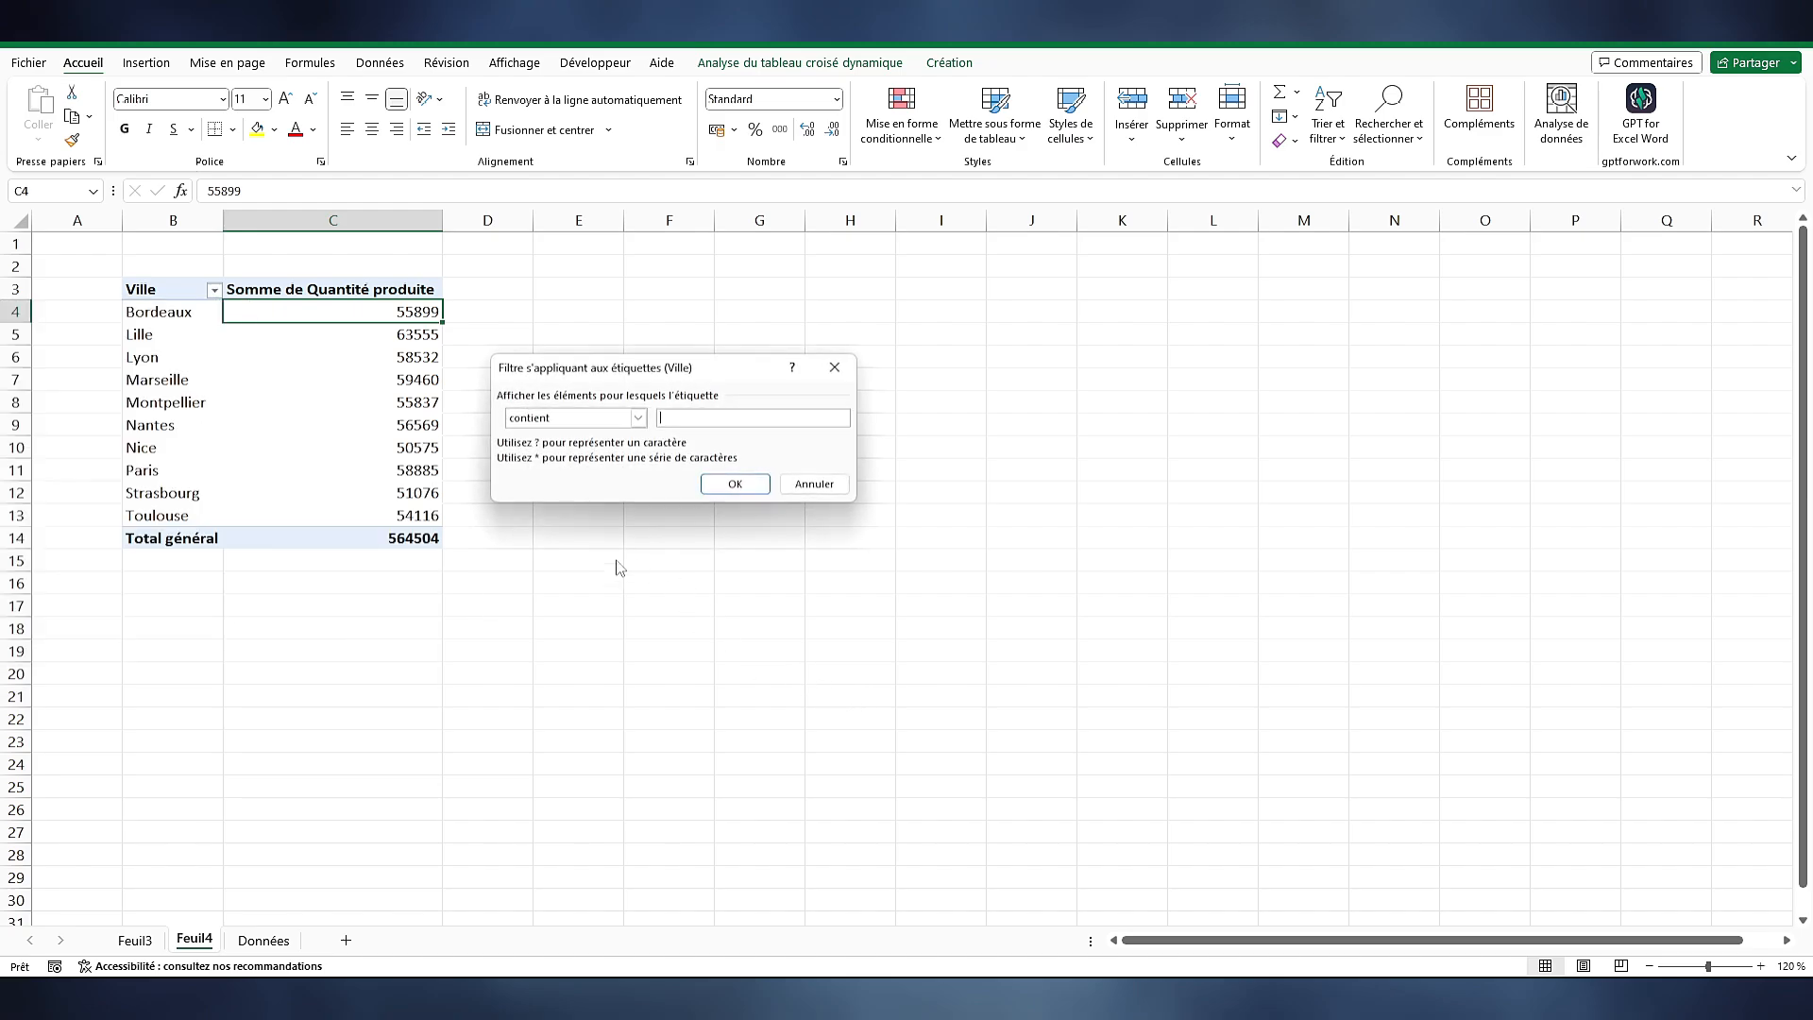
text(on)
click(734, 484)
Add a value filter on Ville keeping cities with a Somme de Quantité produite less than 56000
click(215, 289)
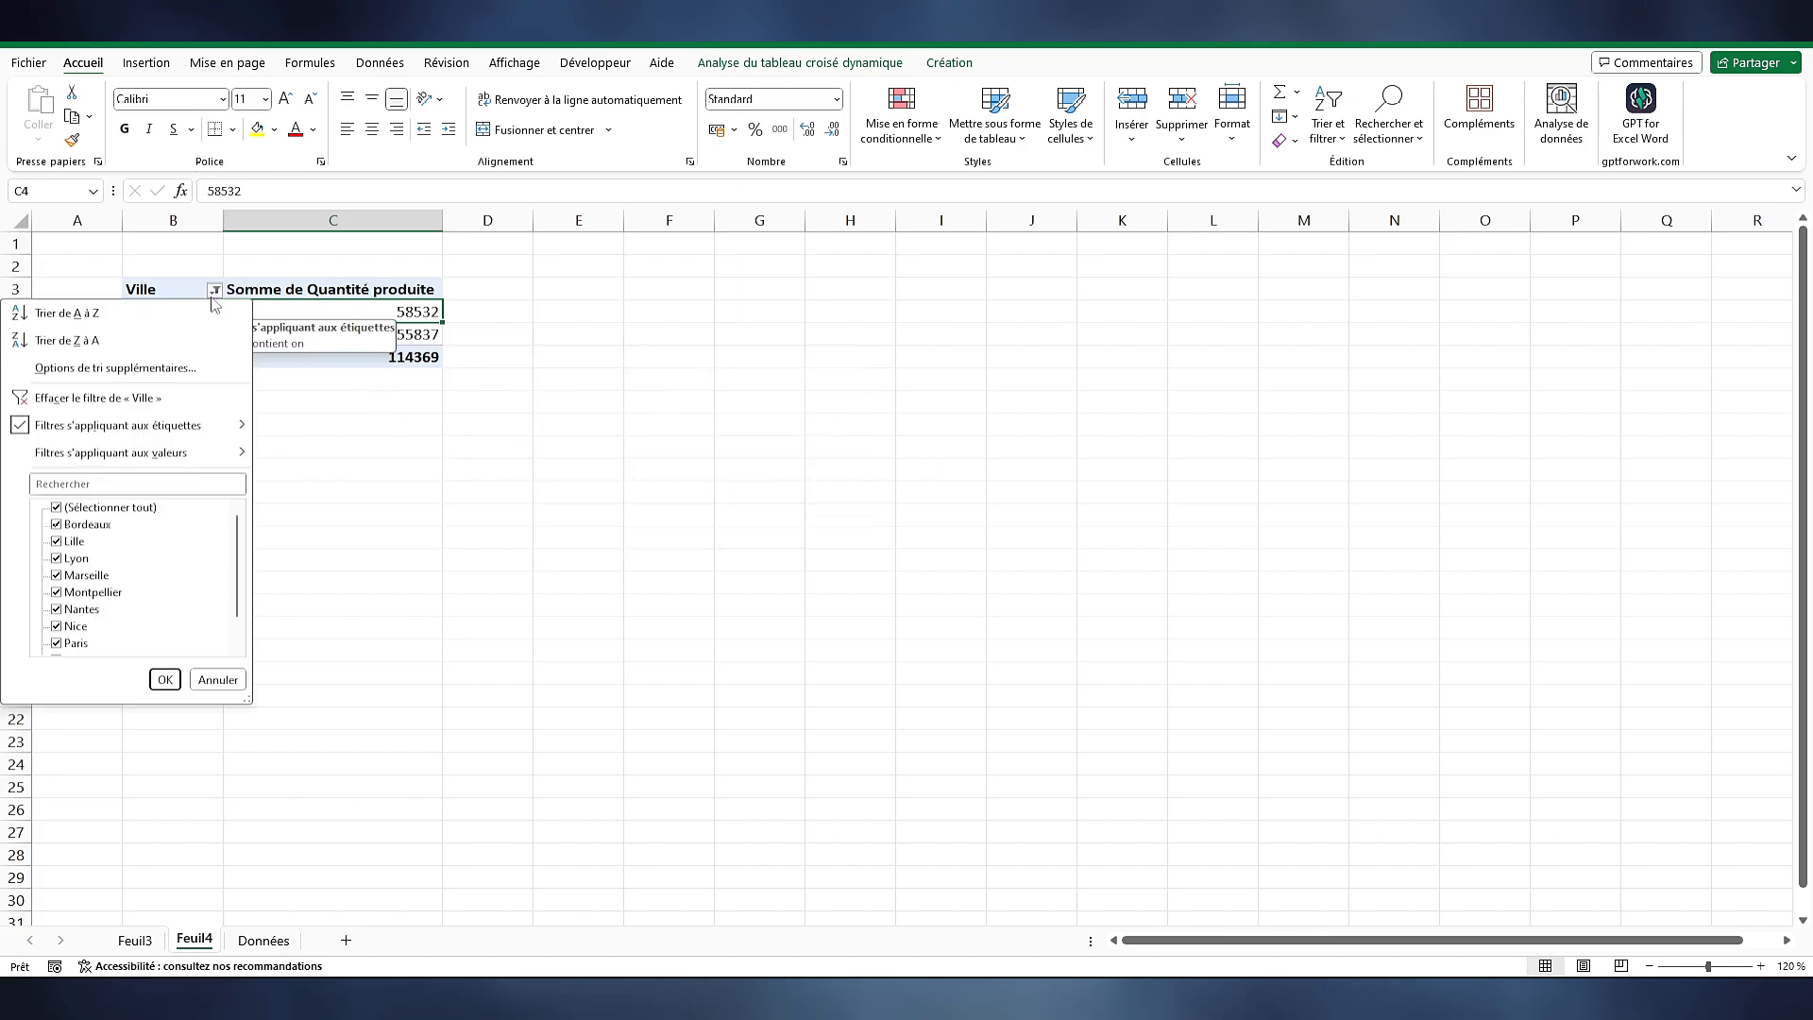
click(151, 450)
click(332, 602)
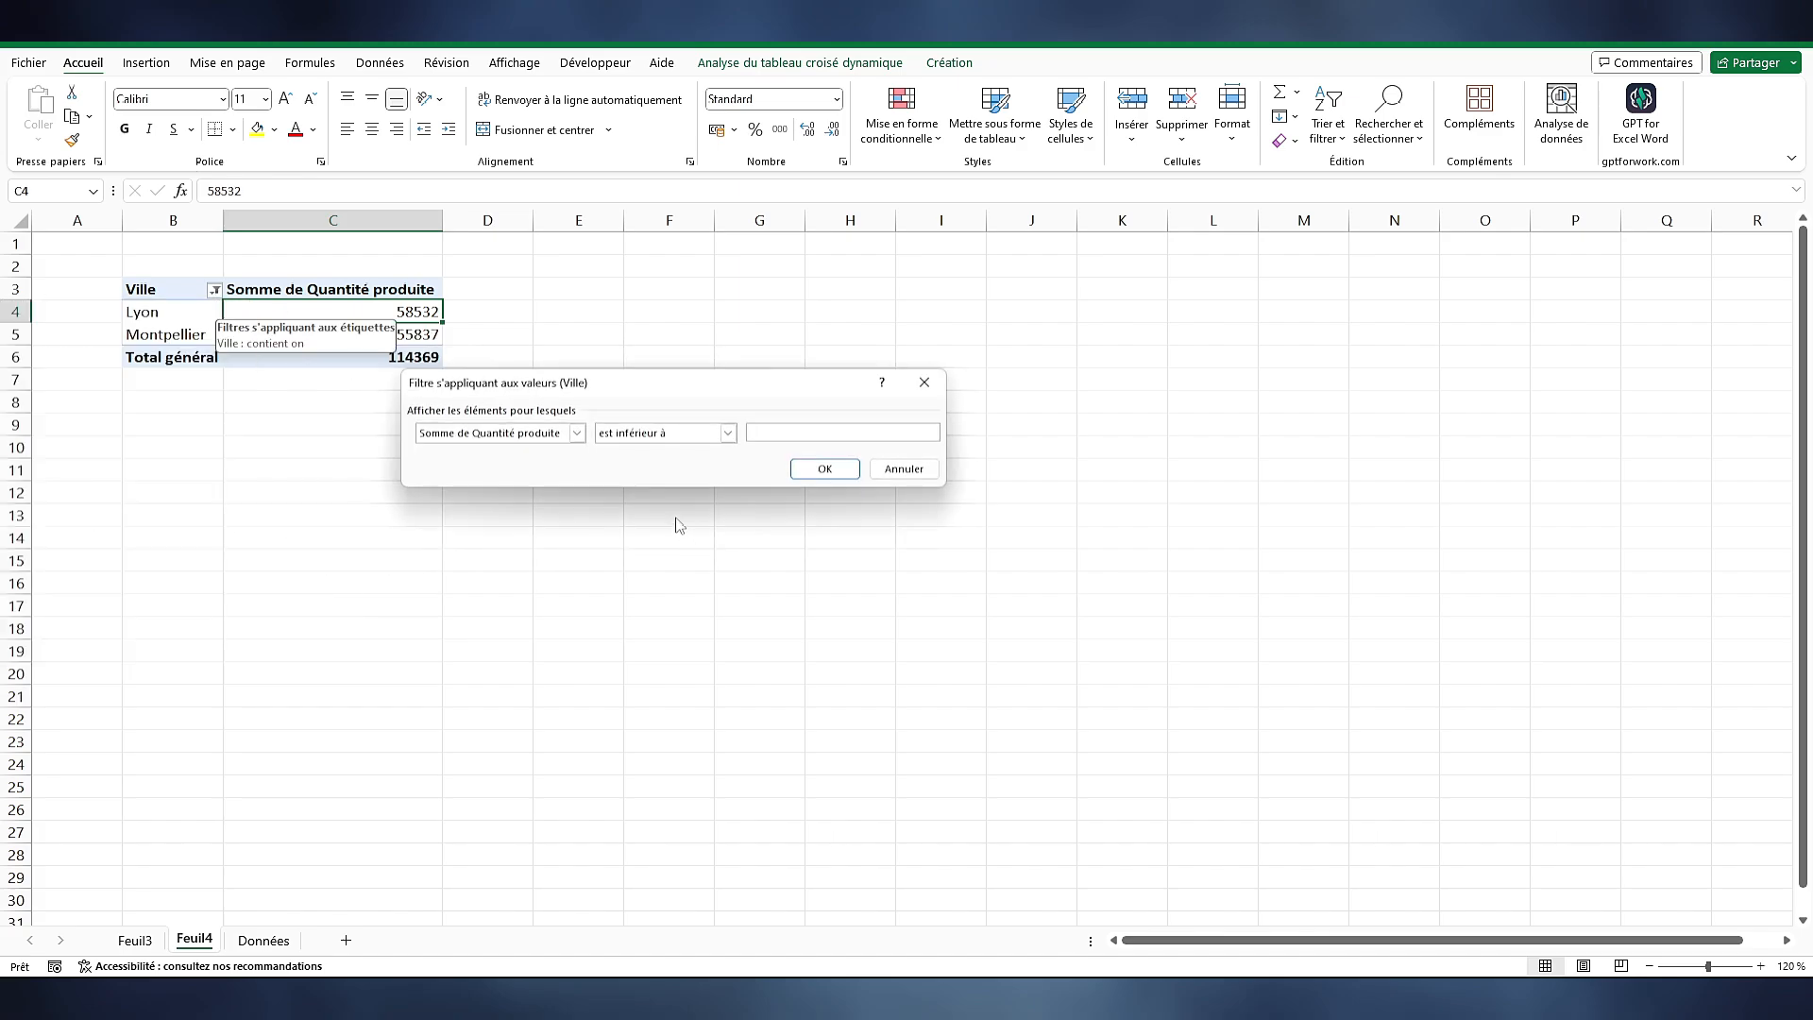
text(56000)
click(817, 470)
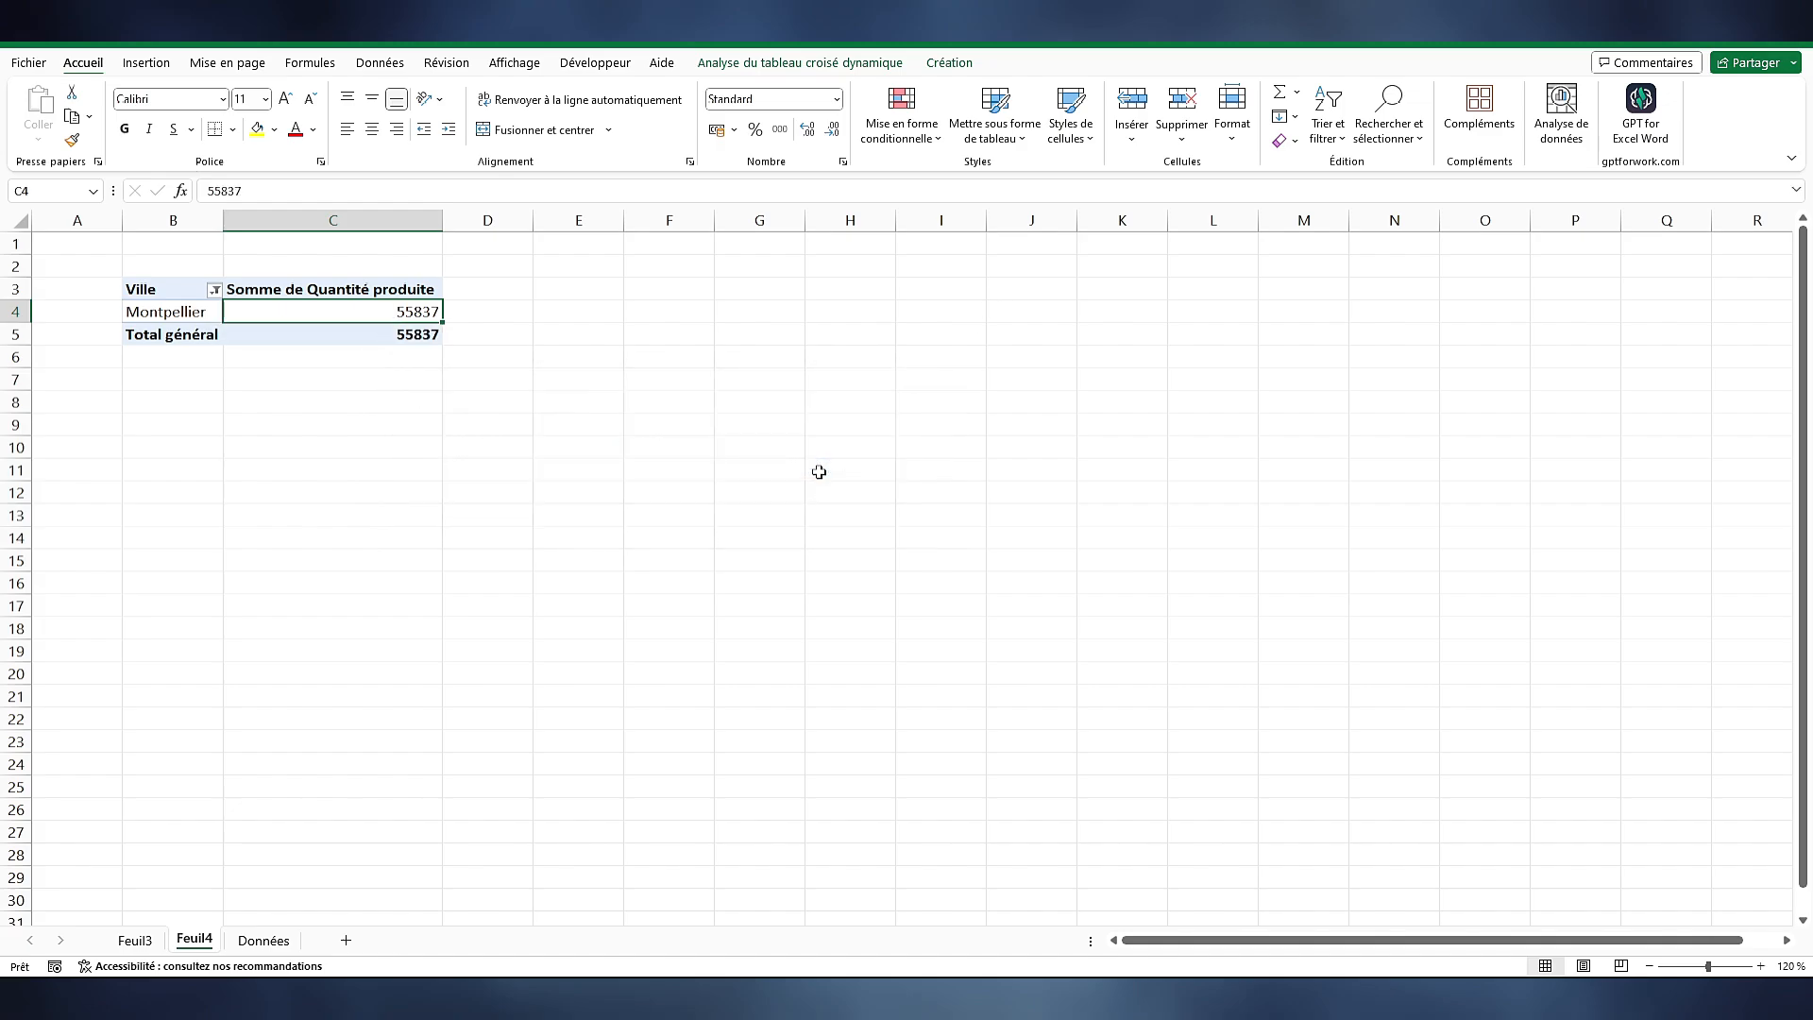
click(189, 315)
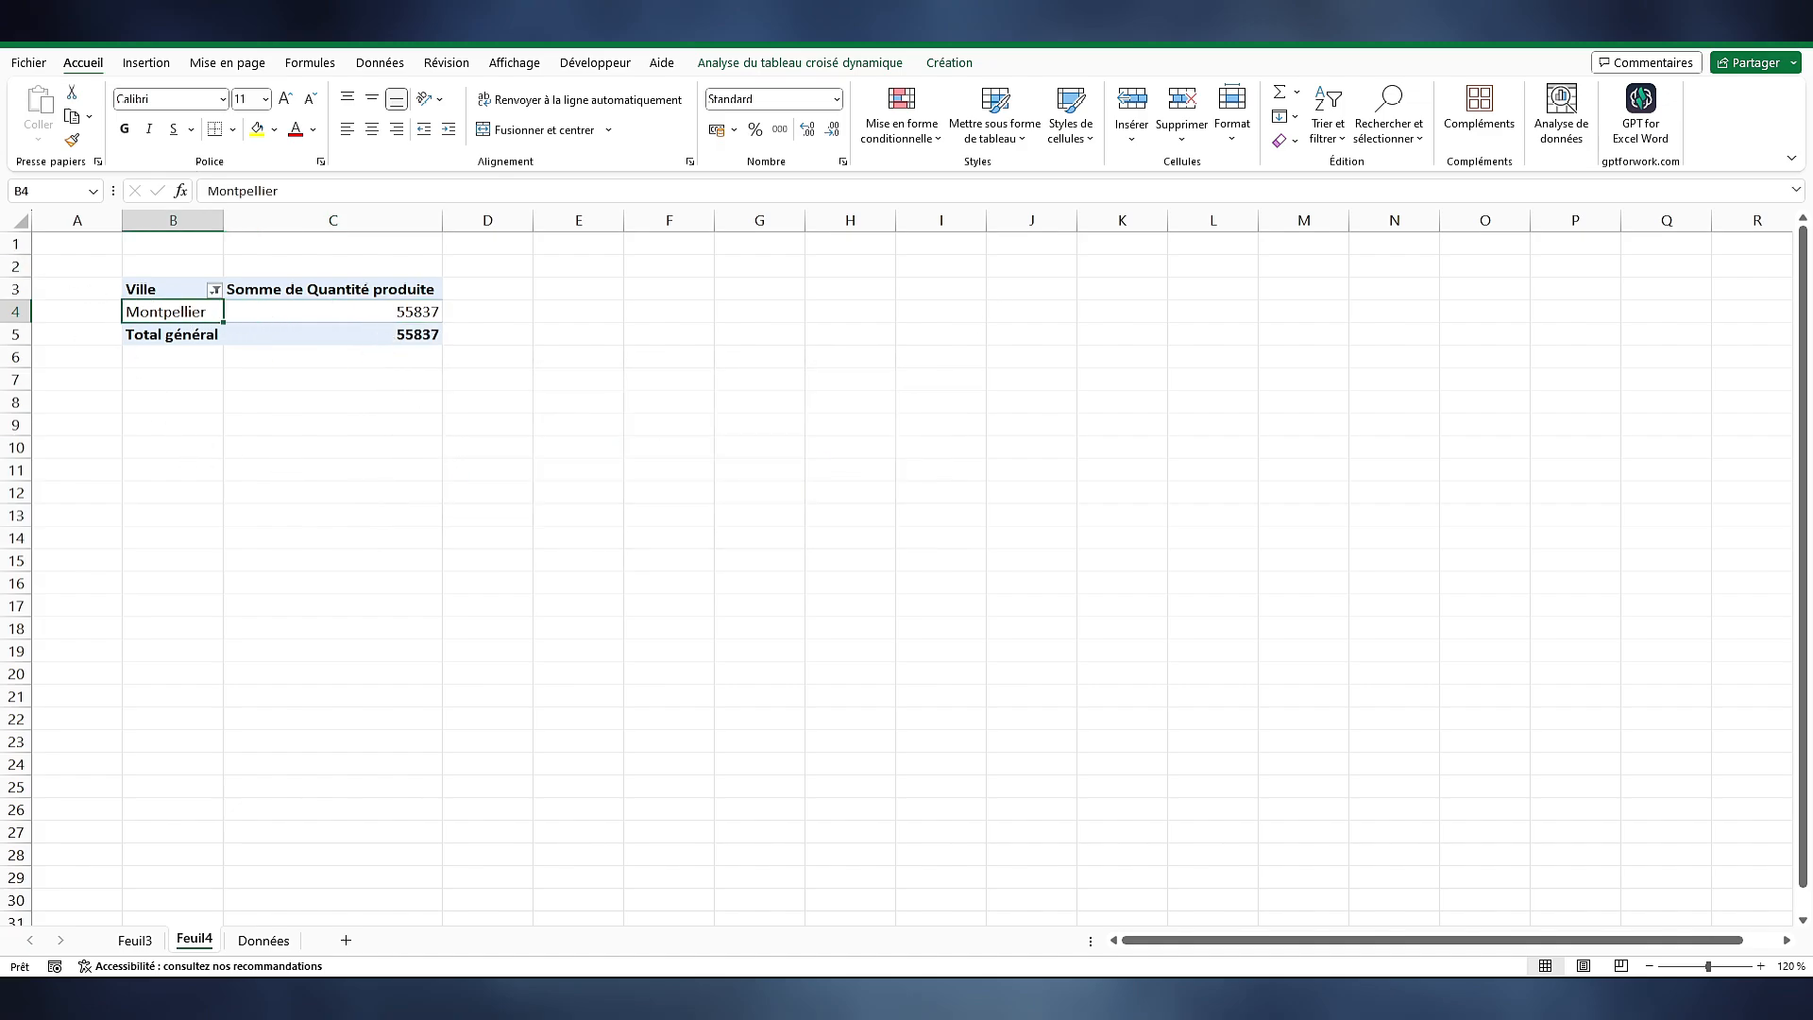
click(333, 311)
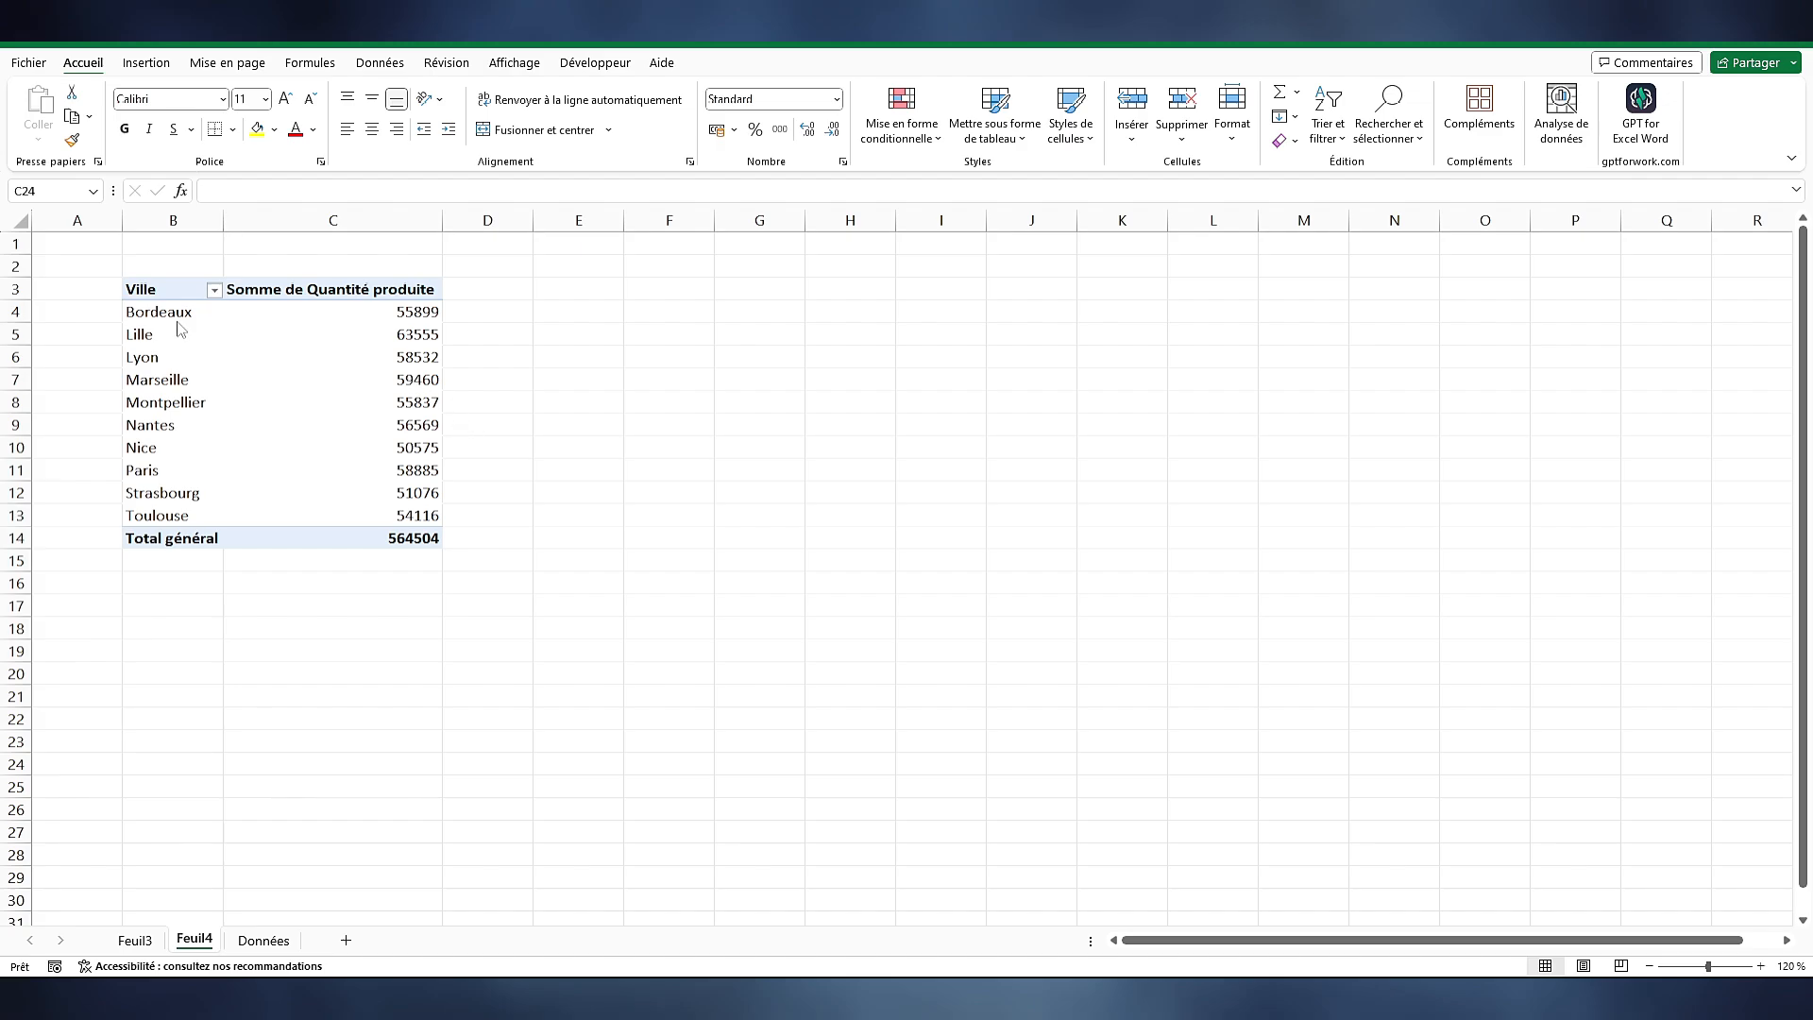
Sort the Ville field in ascending order (A to Z) by Ville through the additional sort options
click(215, 291)
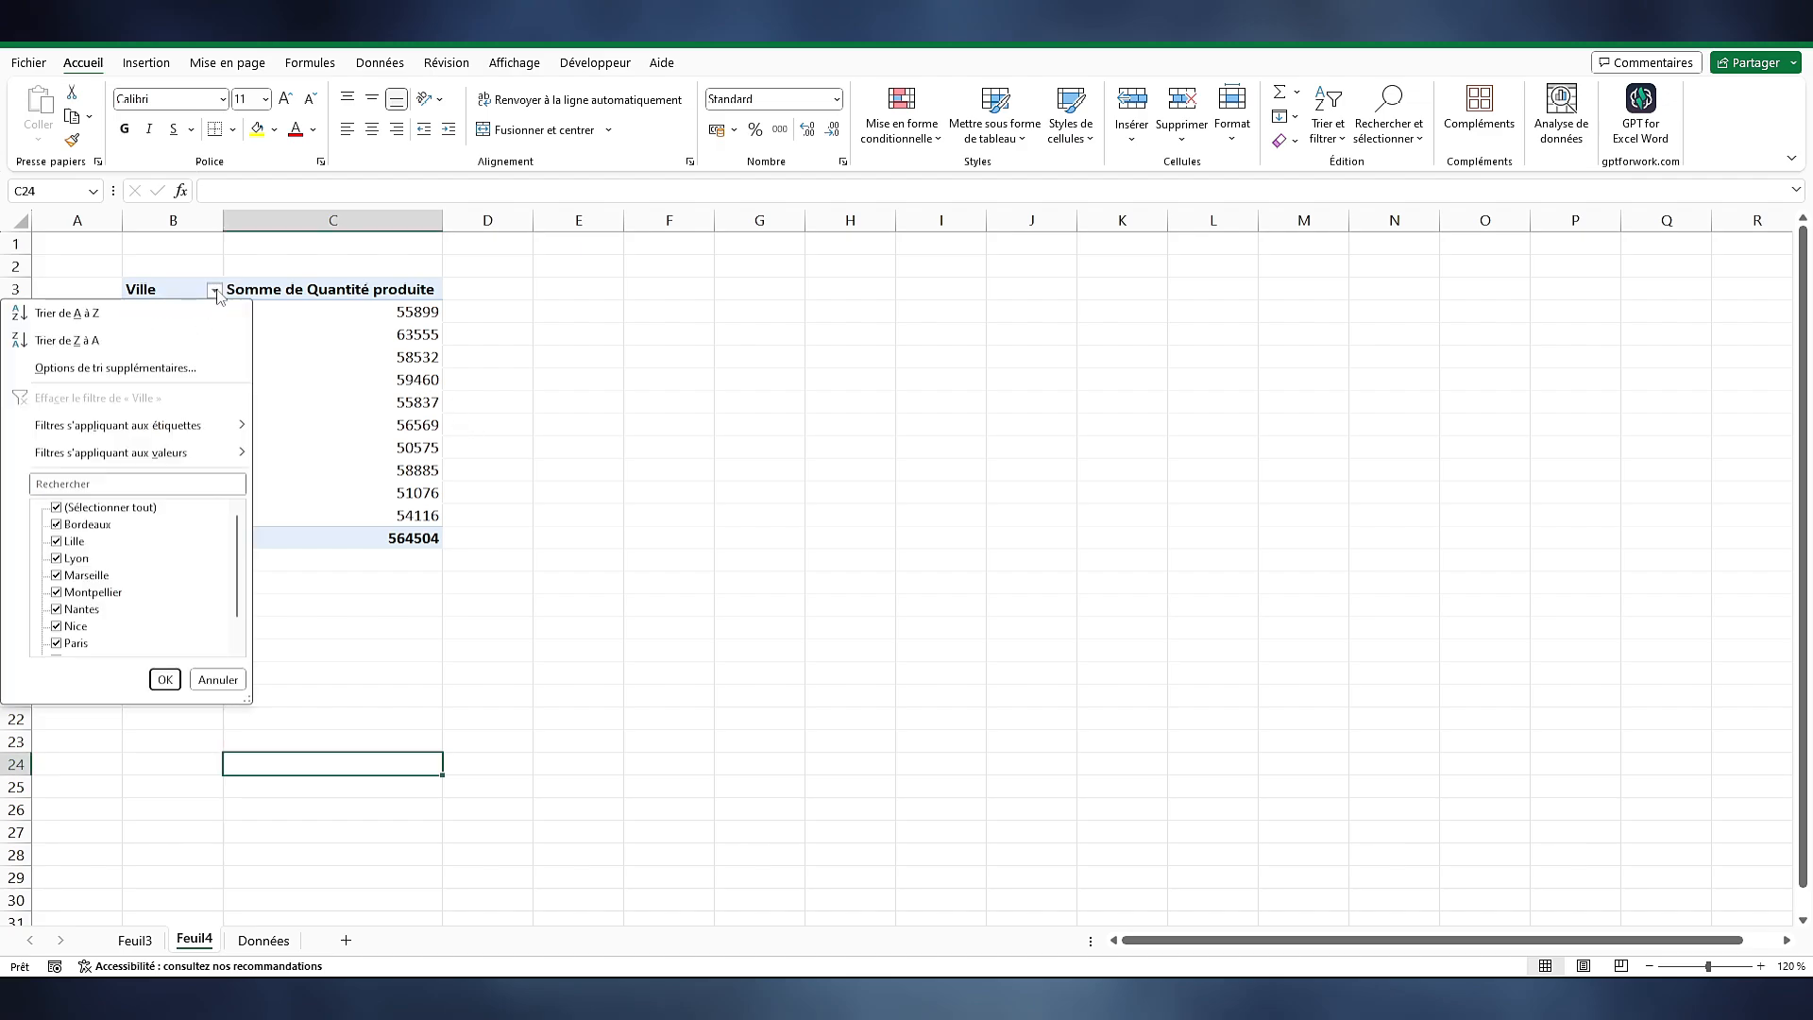
click(144, 370)
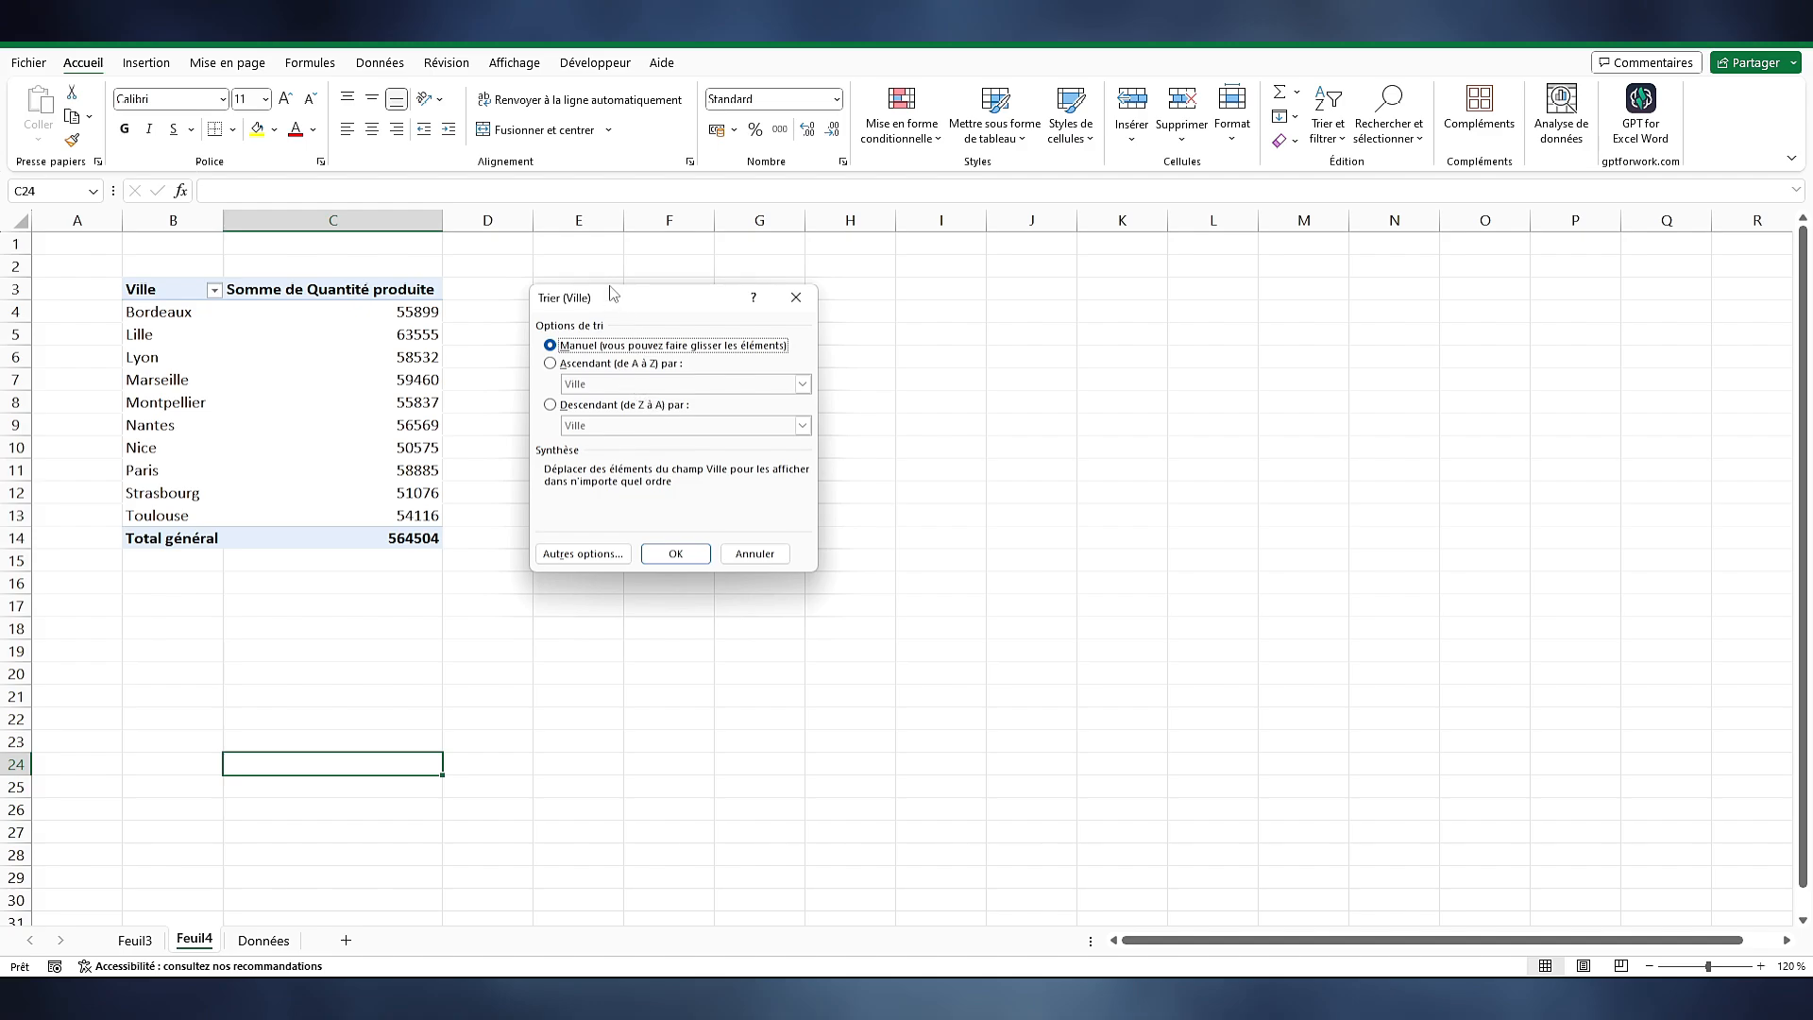
drag(609, 300, 601, 291)
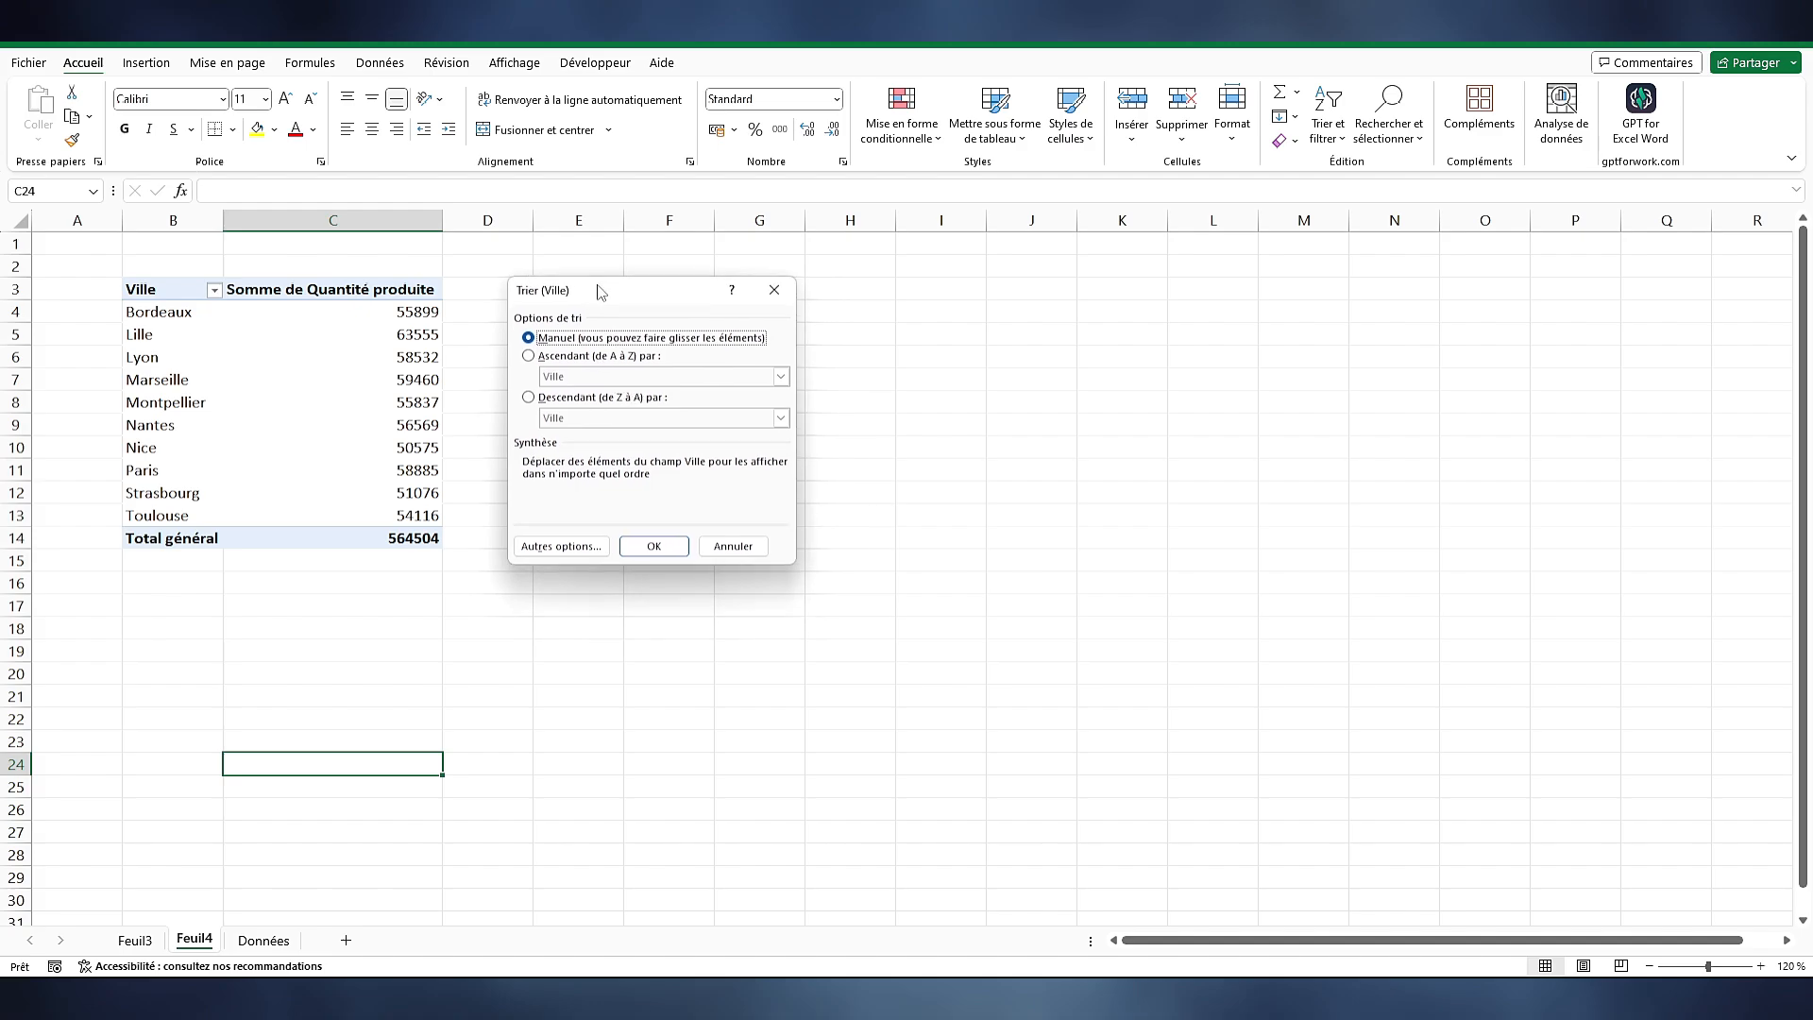
click(600, 357)
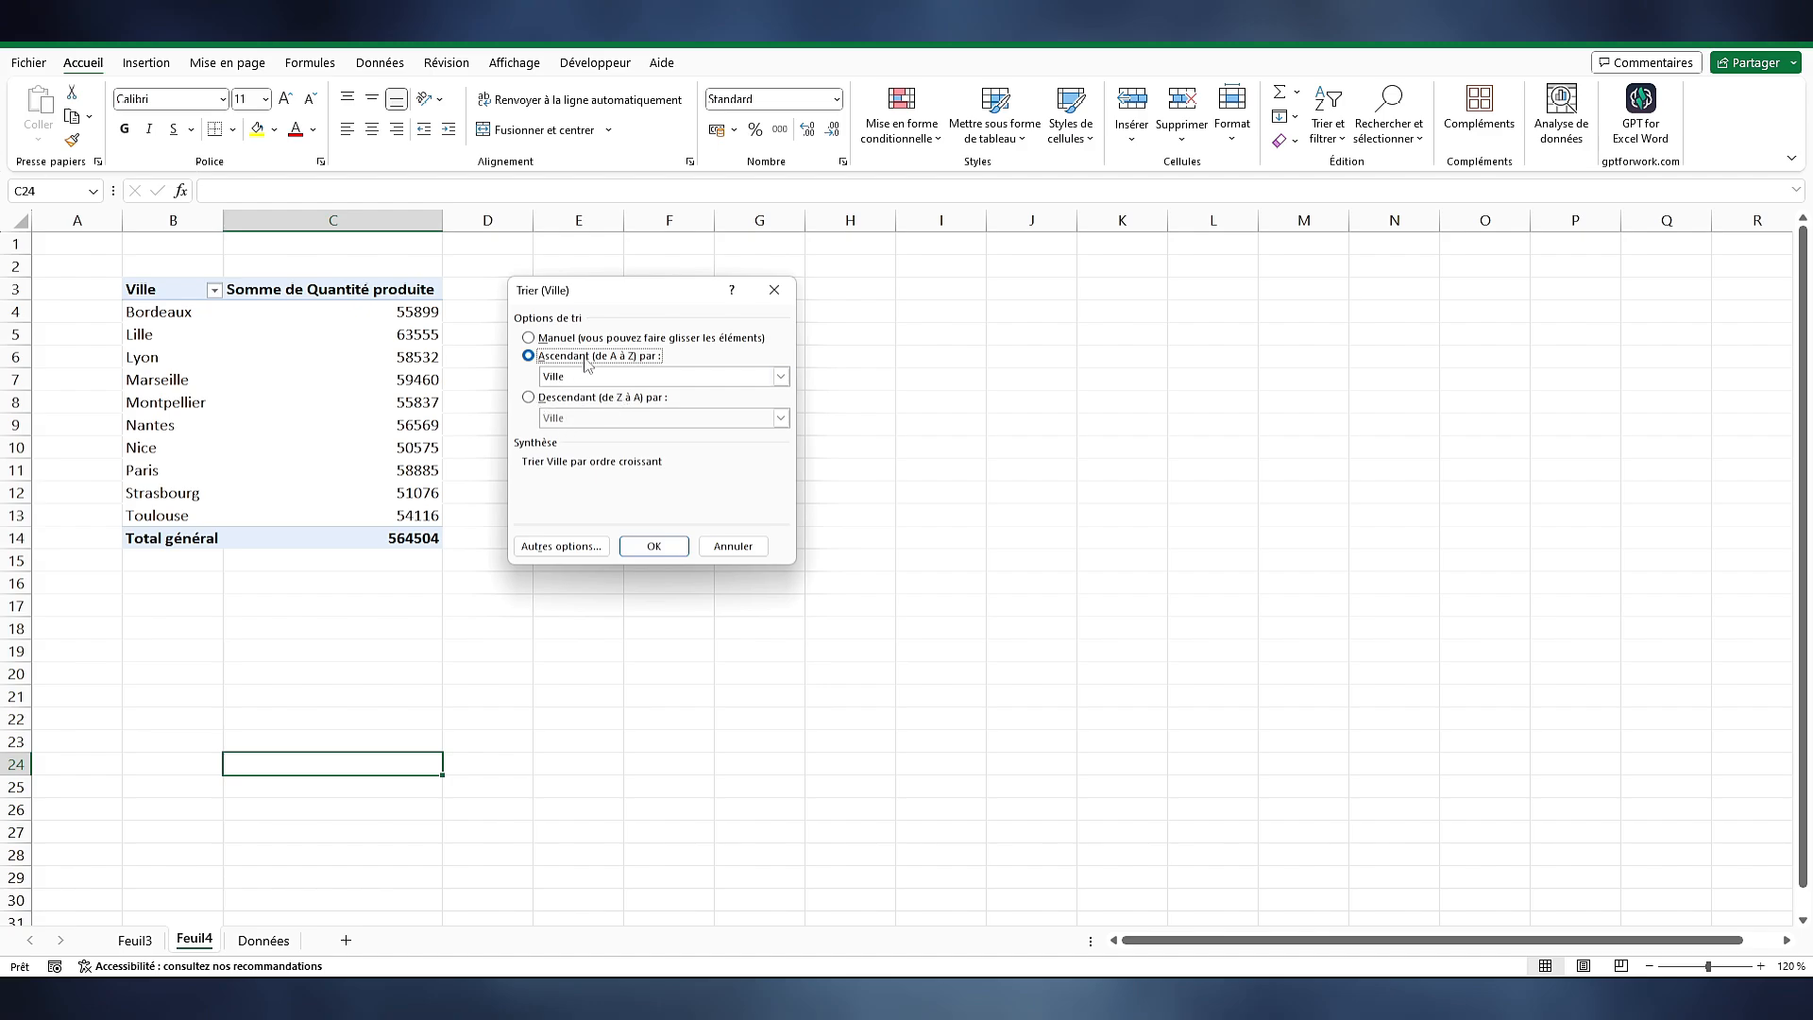
click(639, 402)
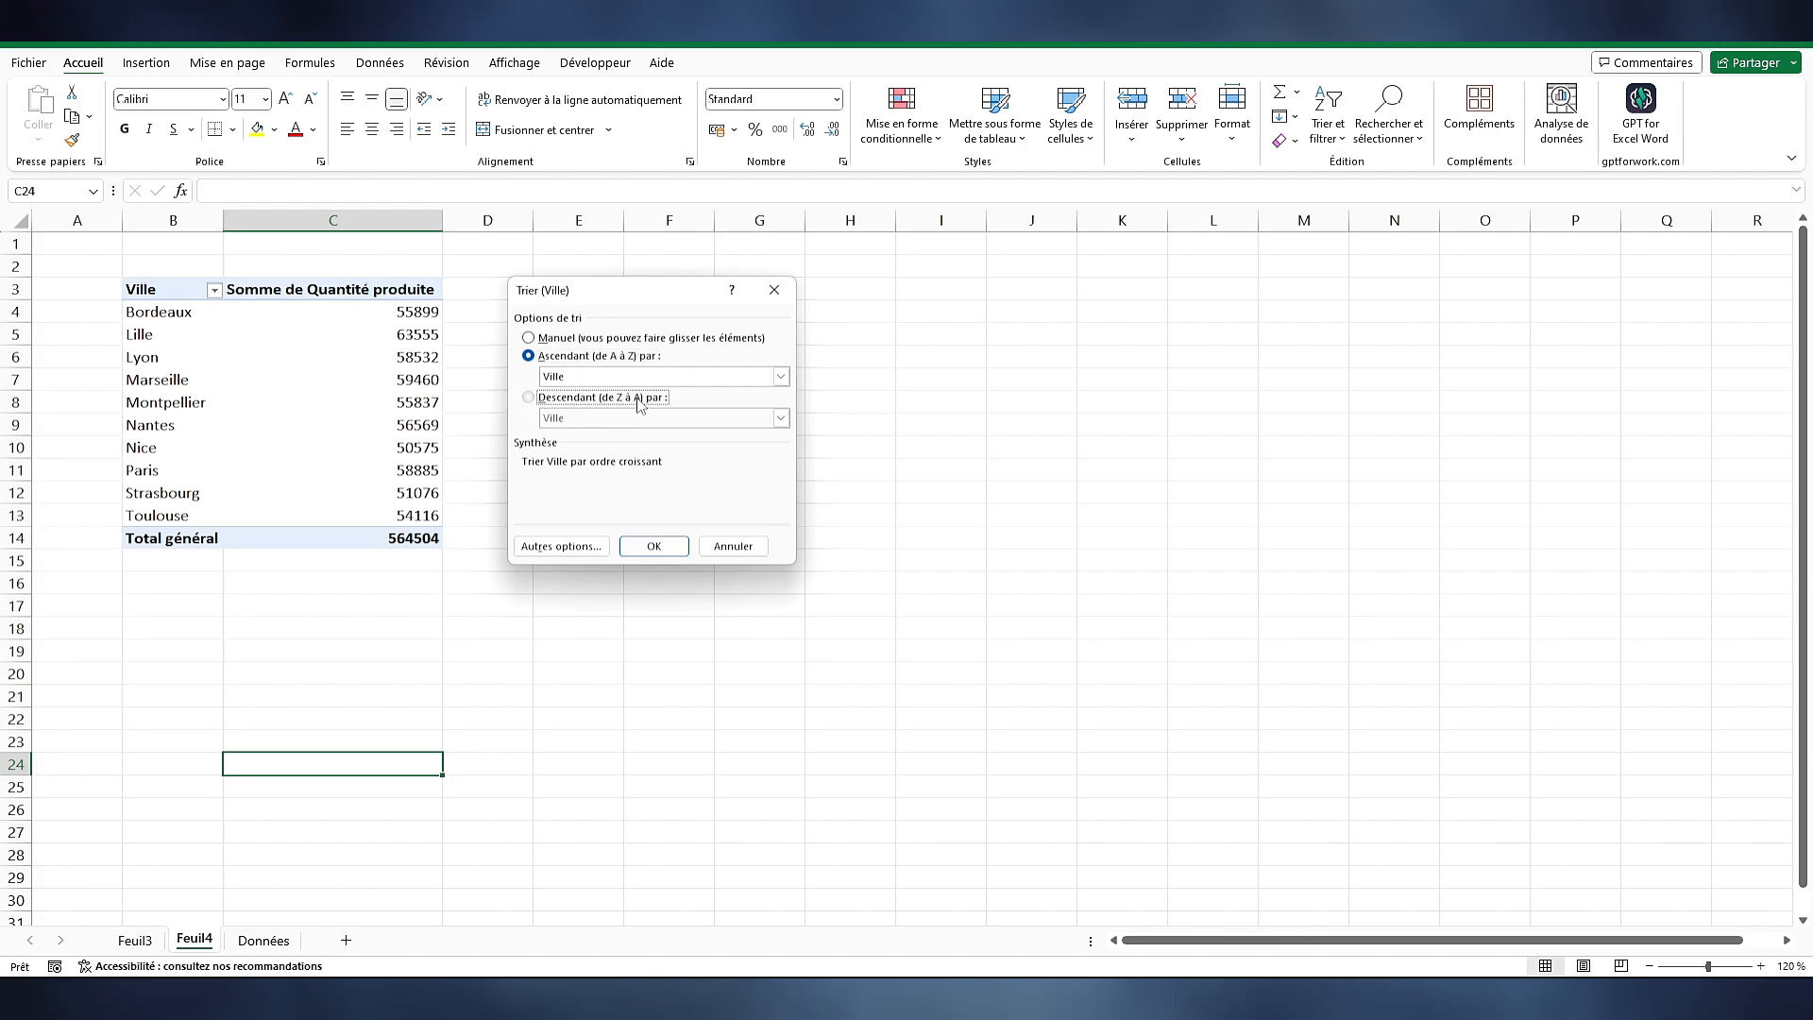
click(587, 357)
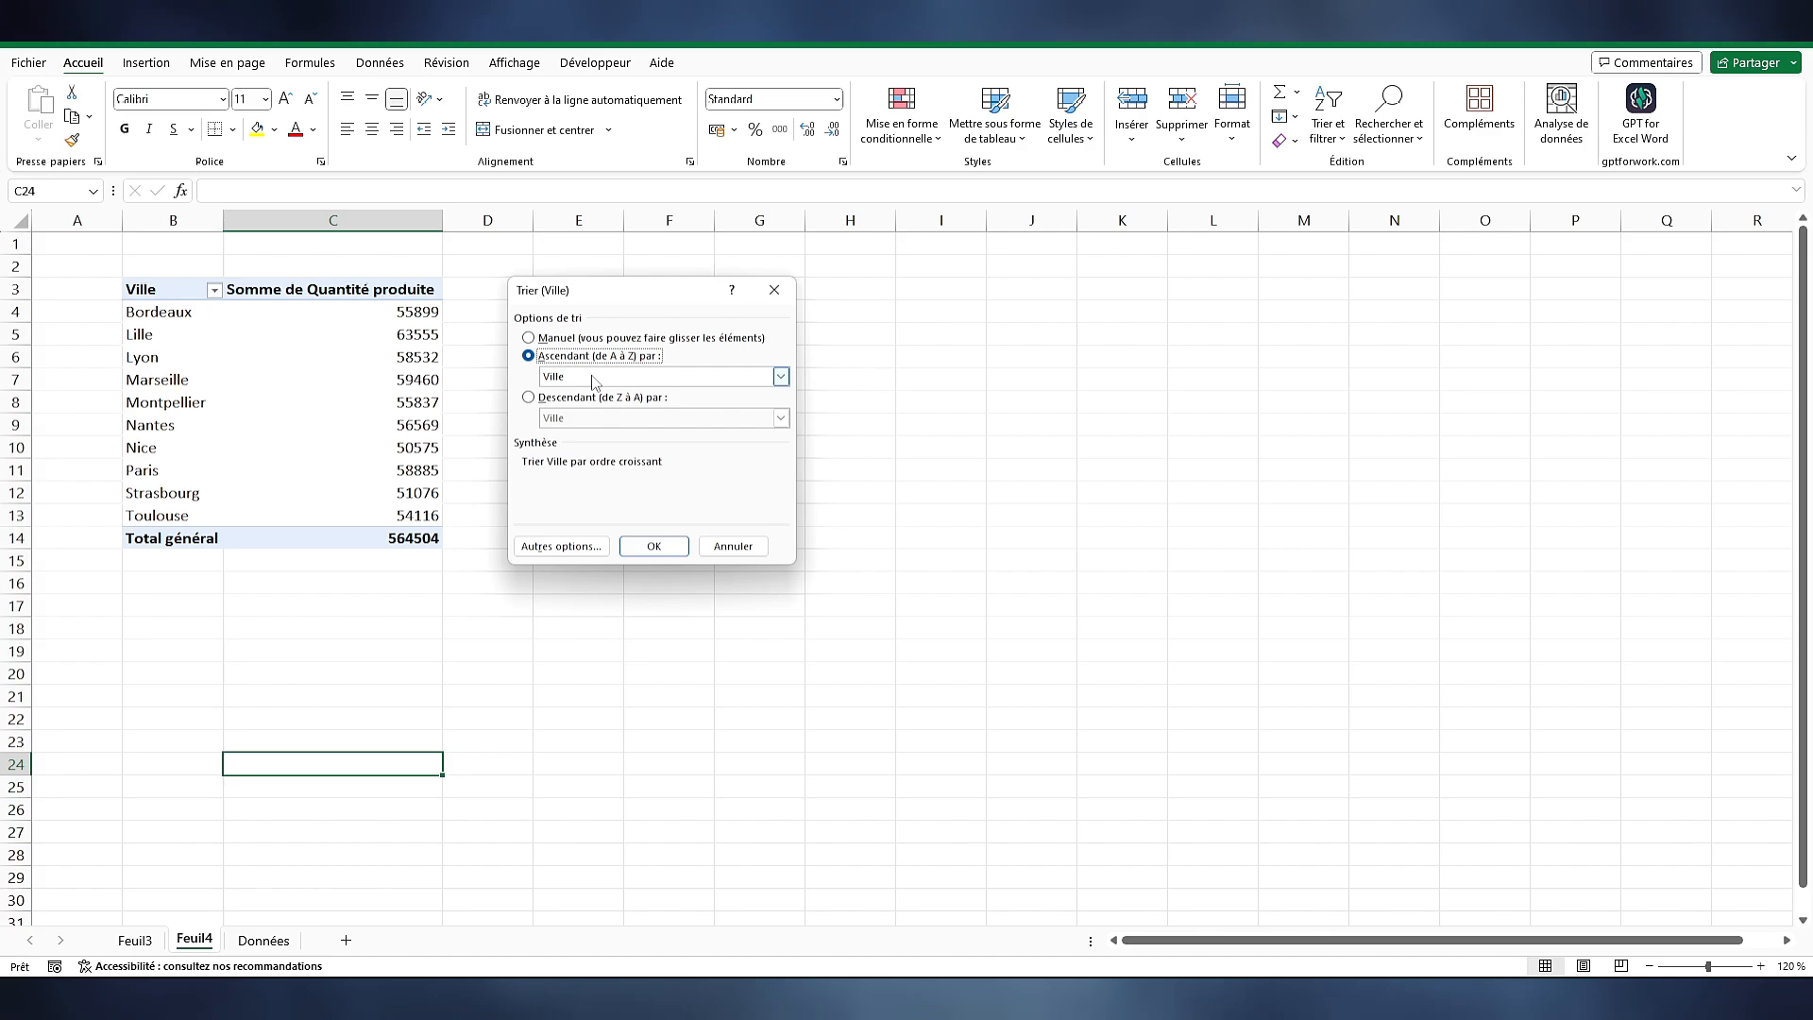
click(595, 378)
click(595, 392)
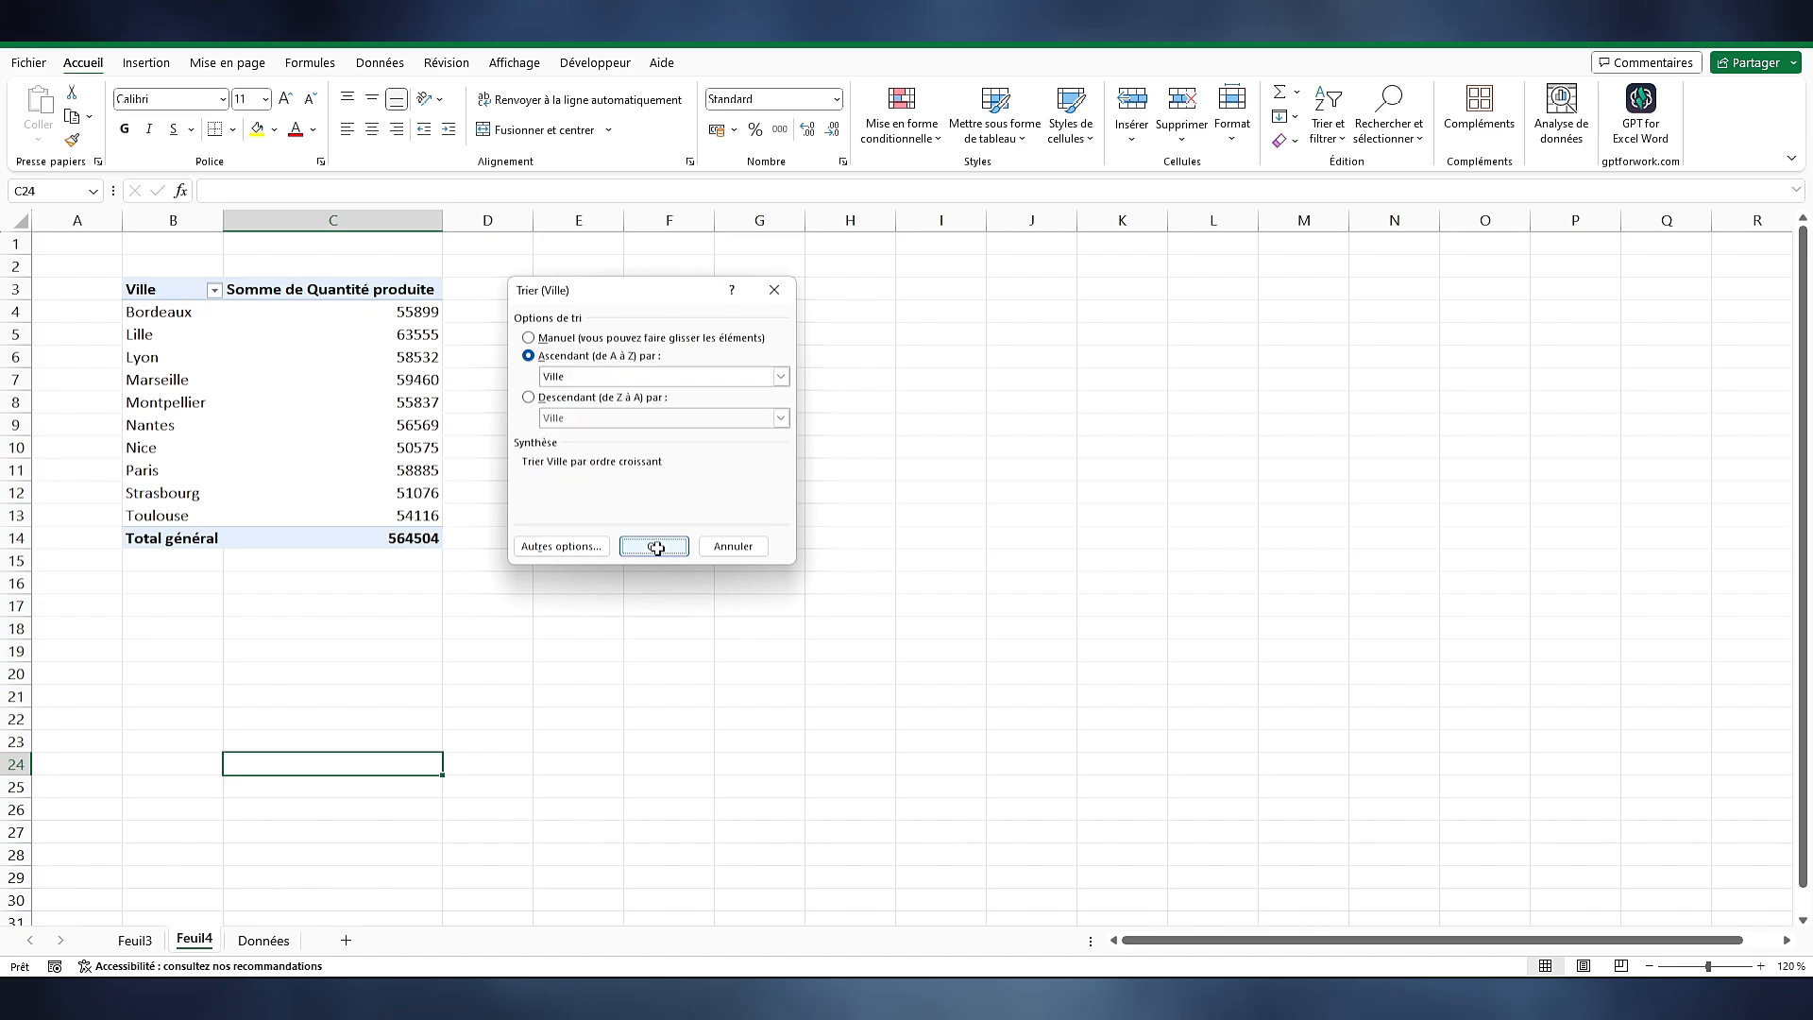
click(654, 546)
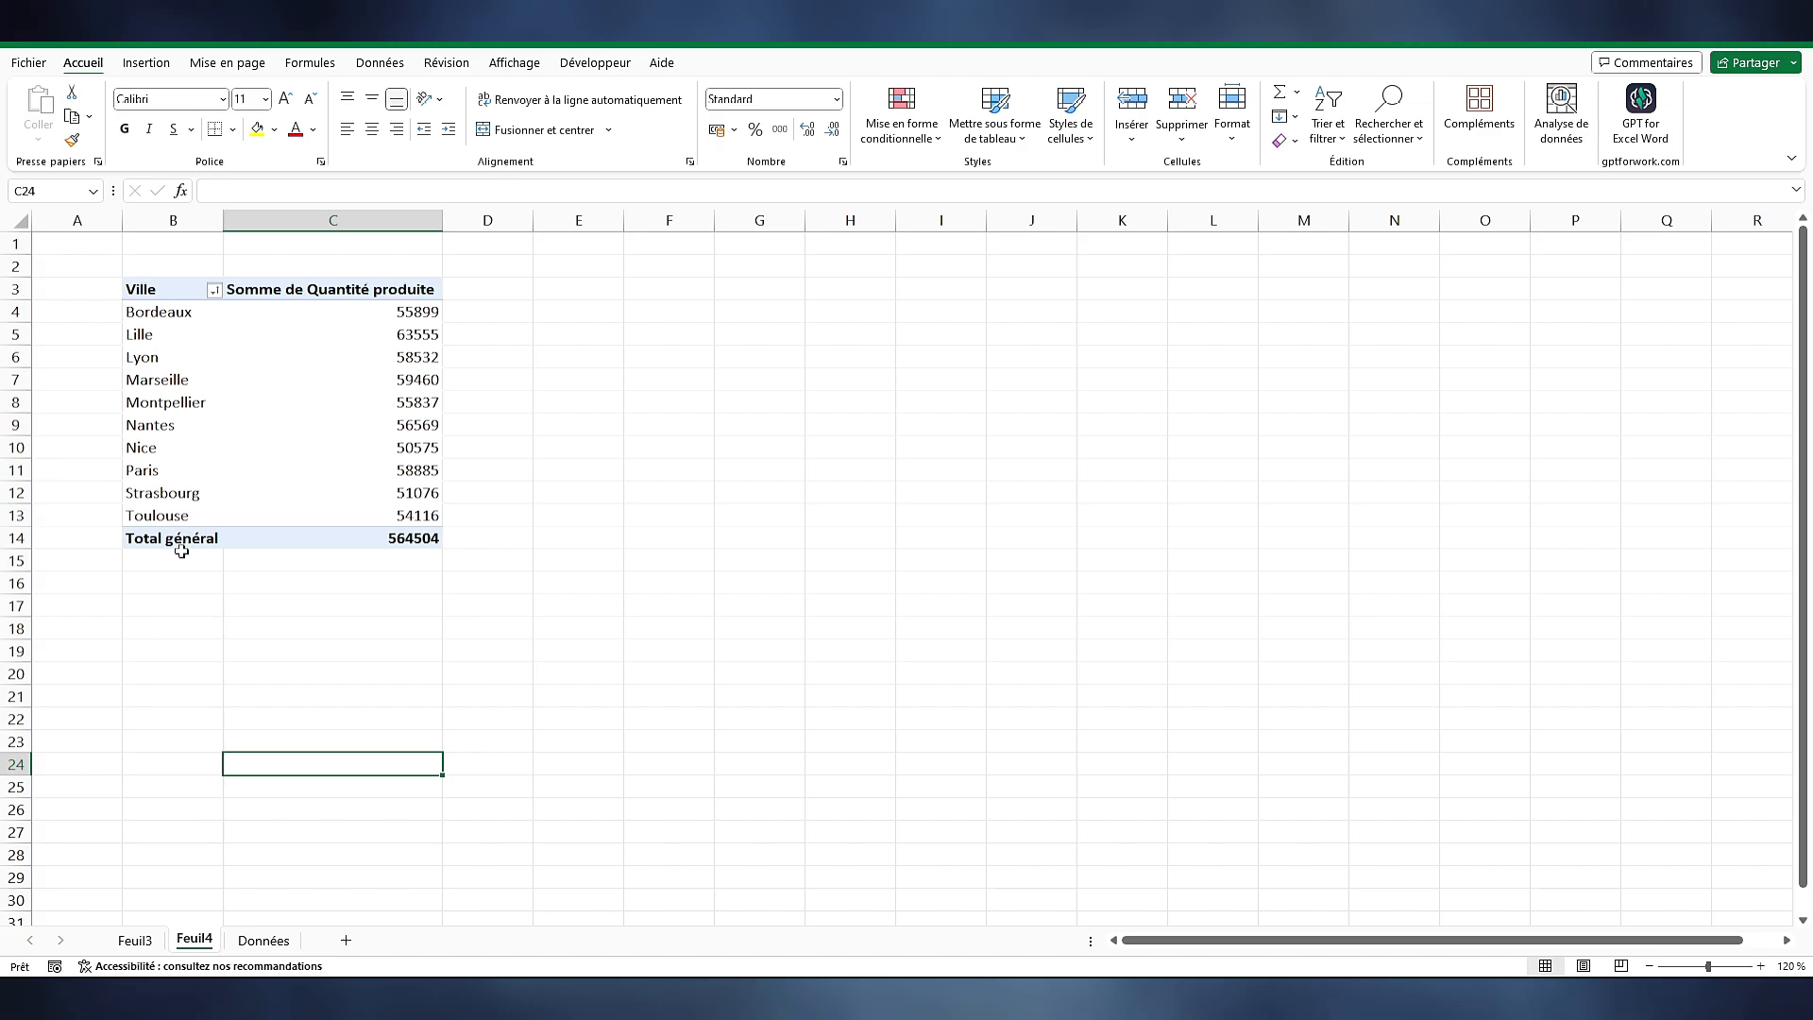
Sort the Ville field in ascending order by Somme de Quantité produite through the additional sort options
click(214, 292)
click(115, 368)
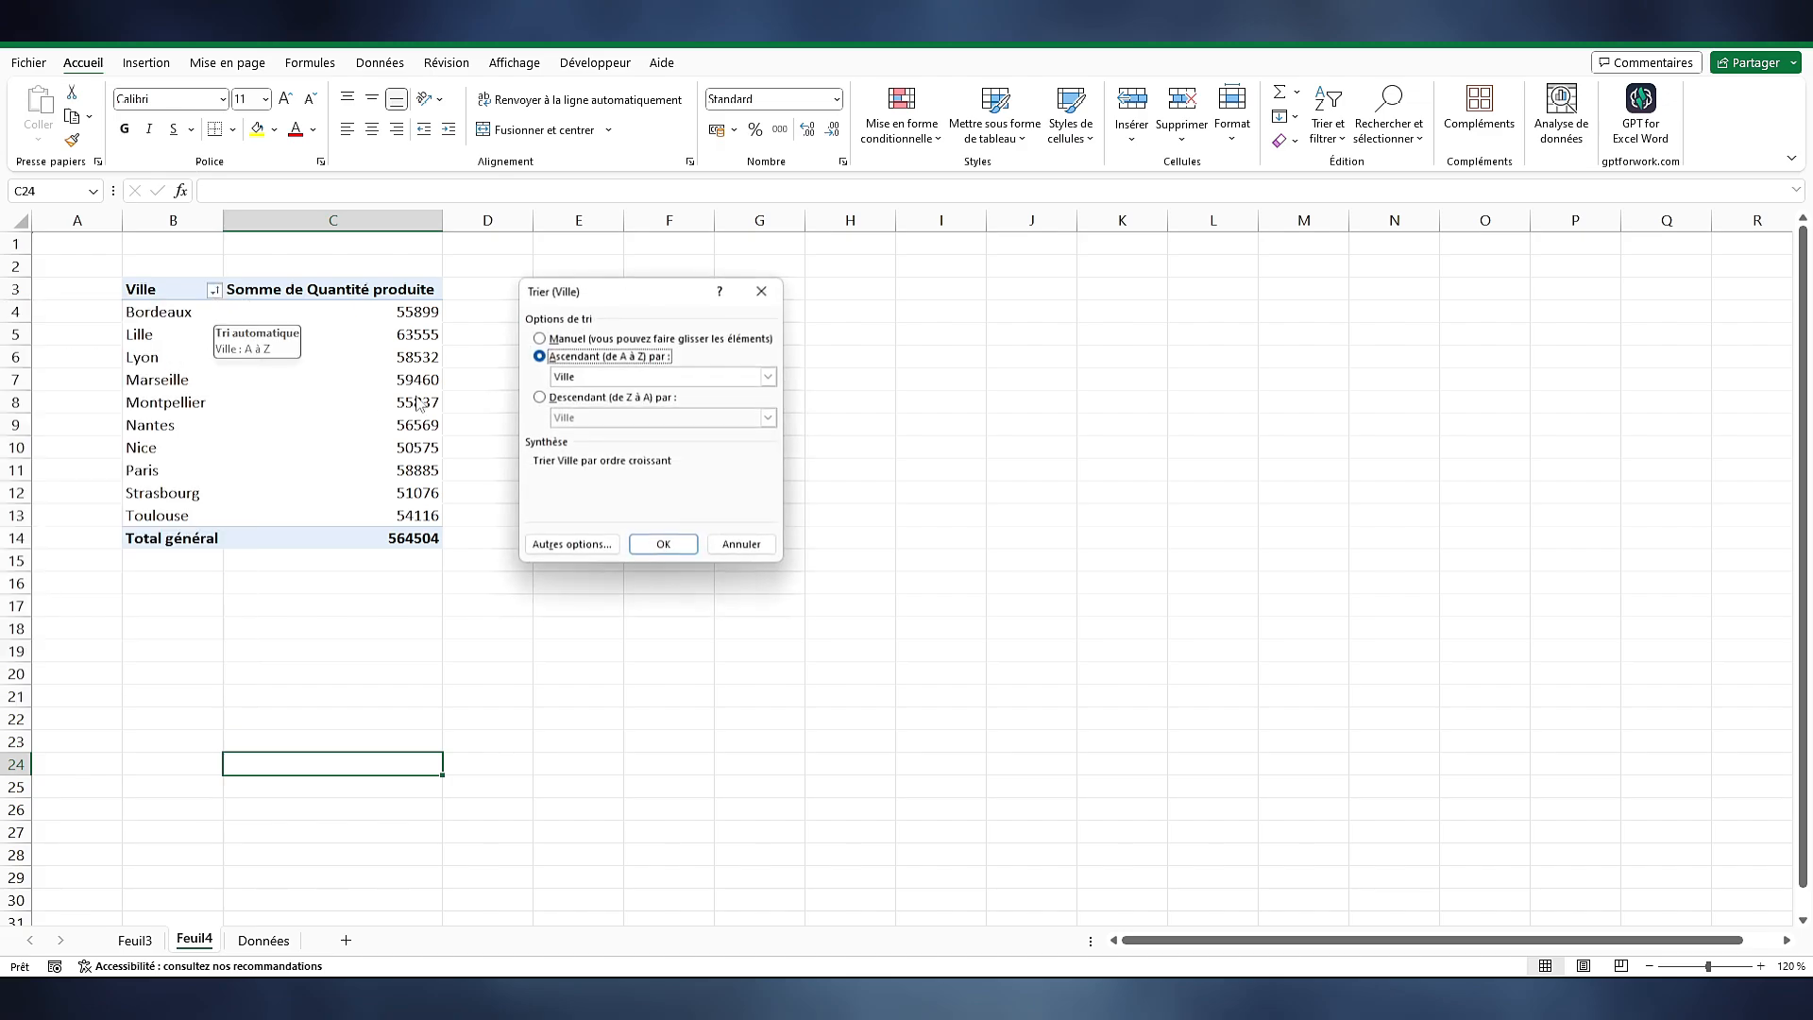
click(672, 547)
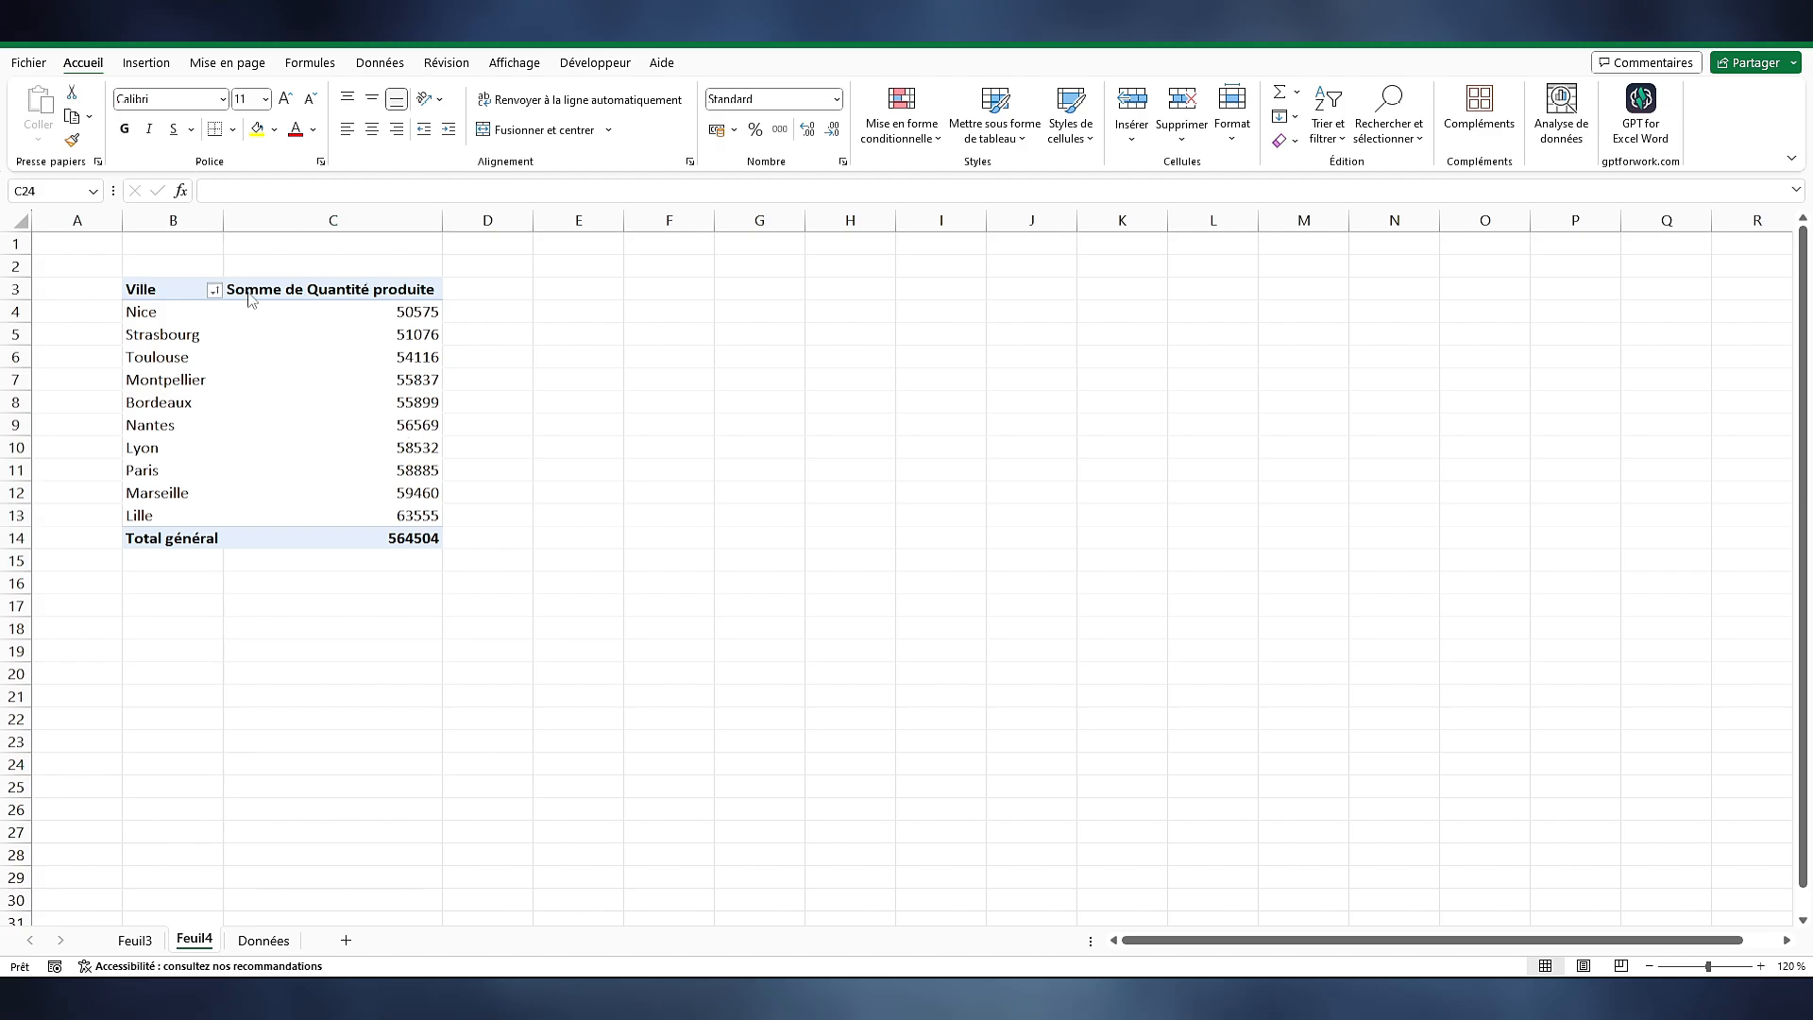
Sort the Ville field in descending order by Somme de Quantité produite through the additional sort options
click(214, 290)
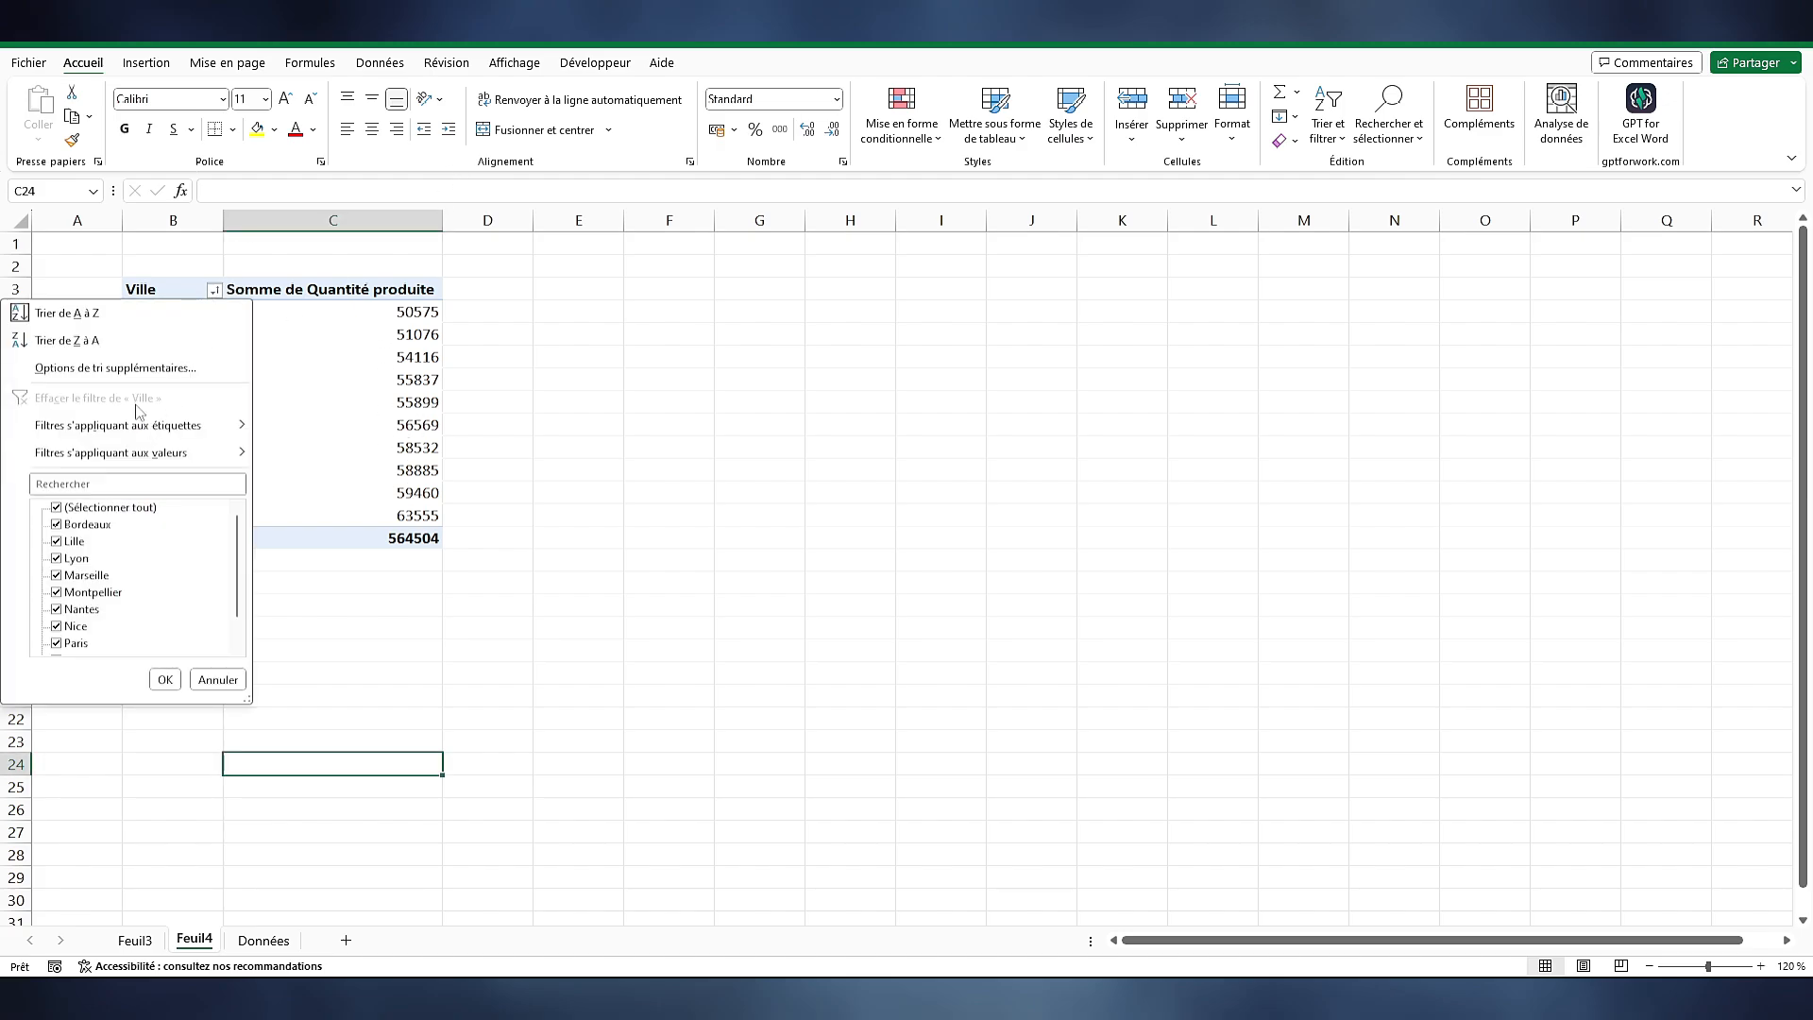
click(146, 376)
click(571, 398)
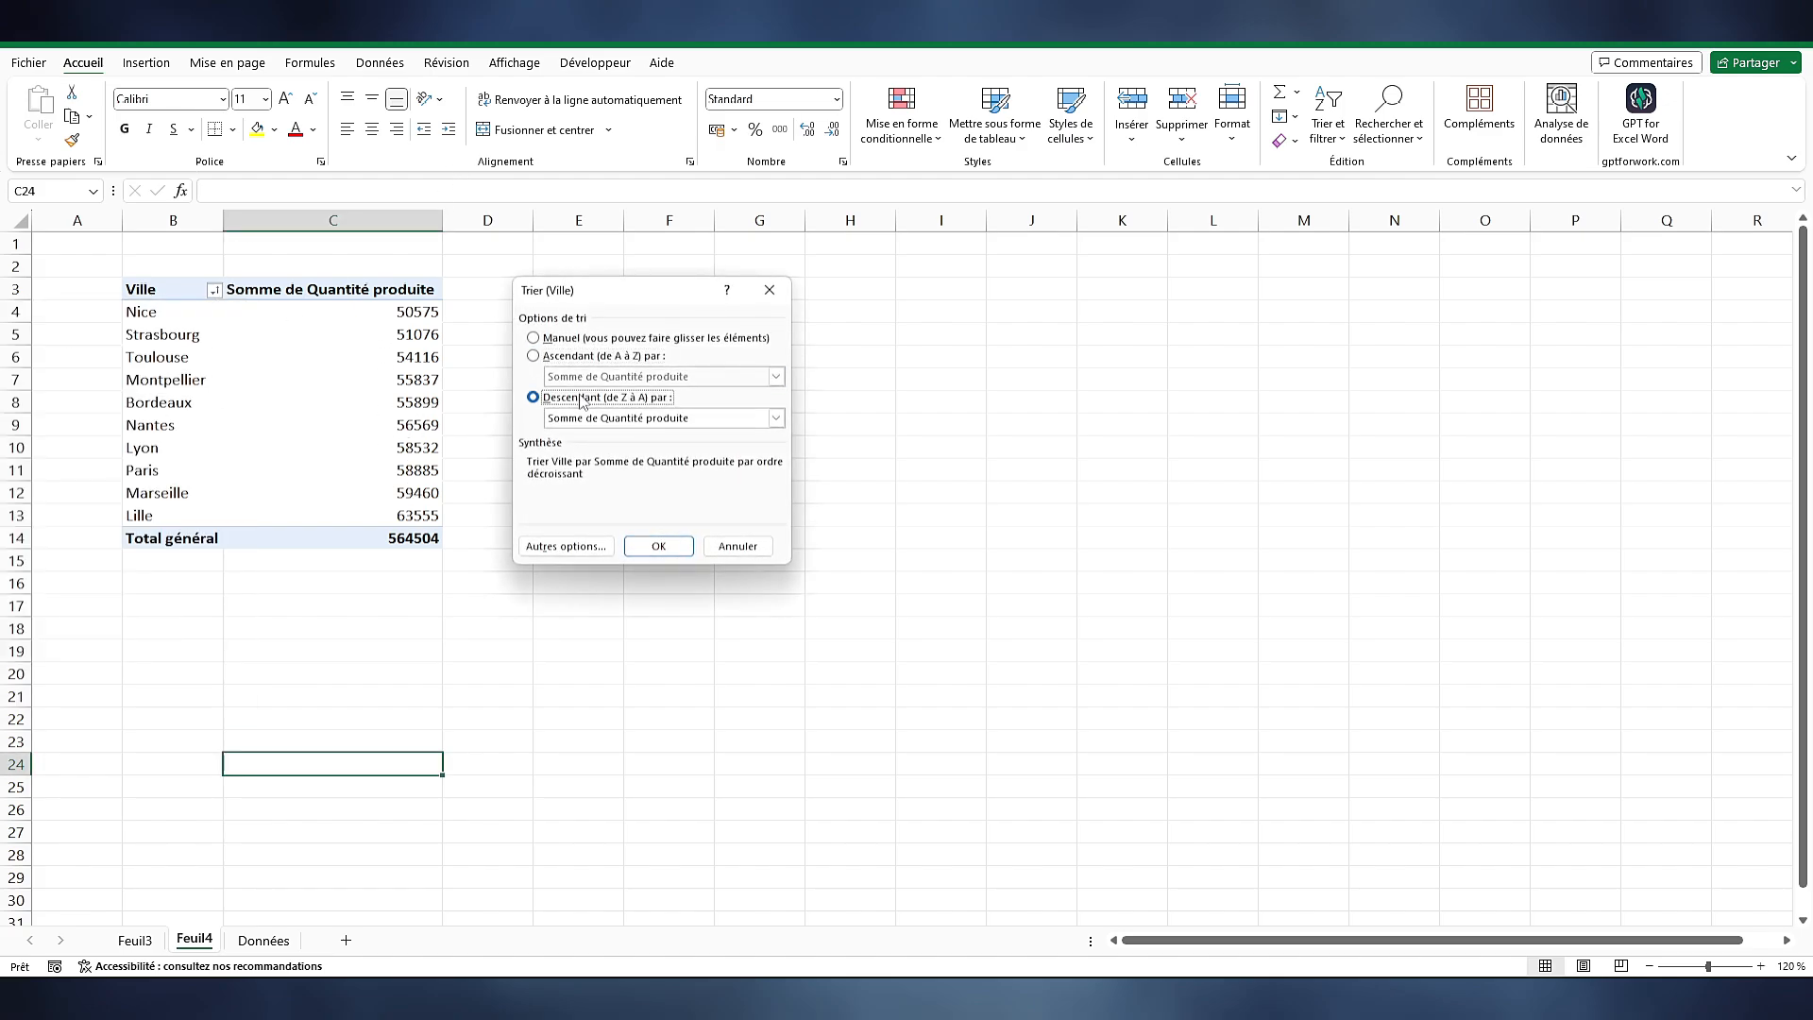
click(661, 417)
click(604, 438)
click(658, 546)
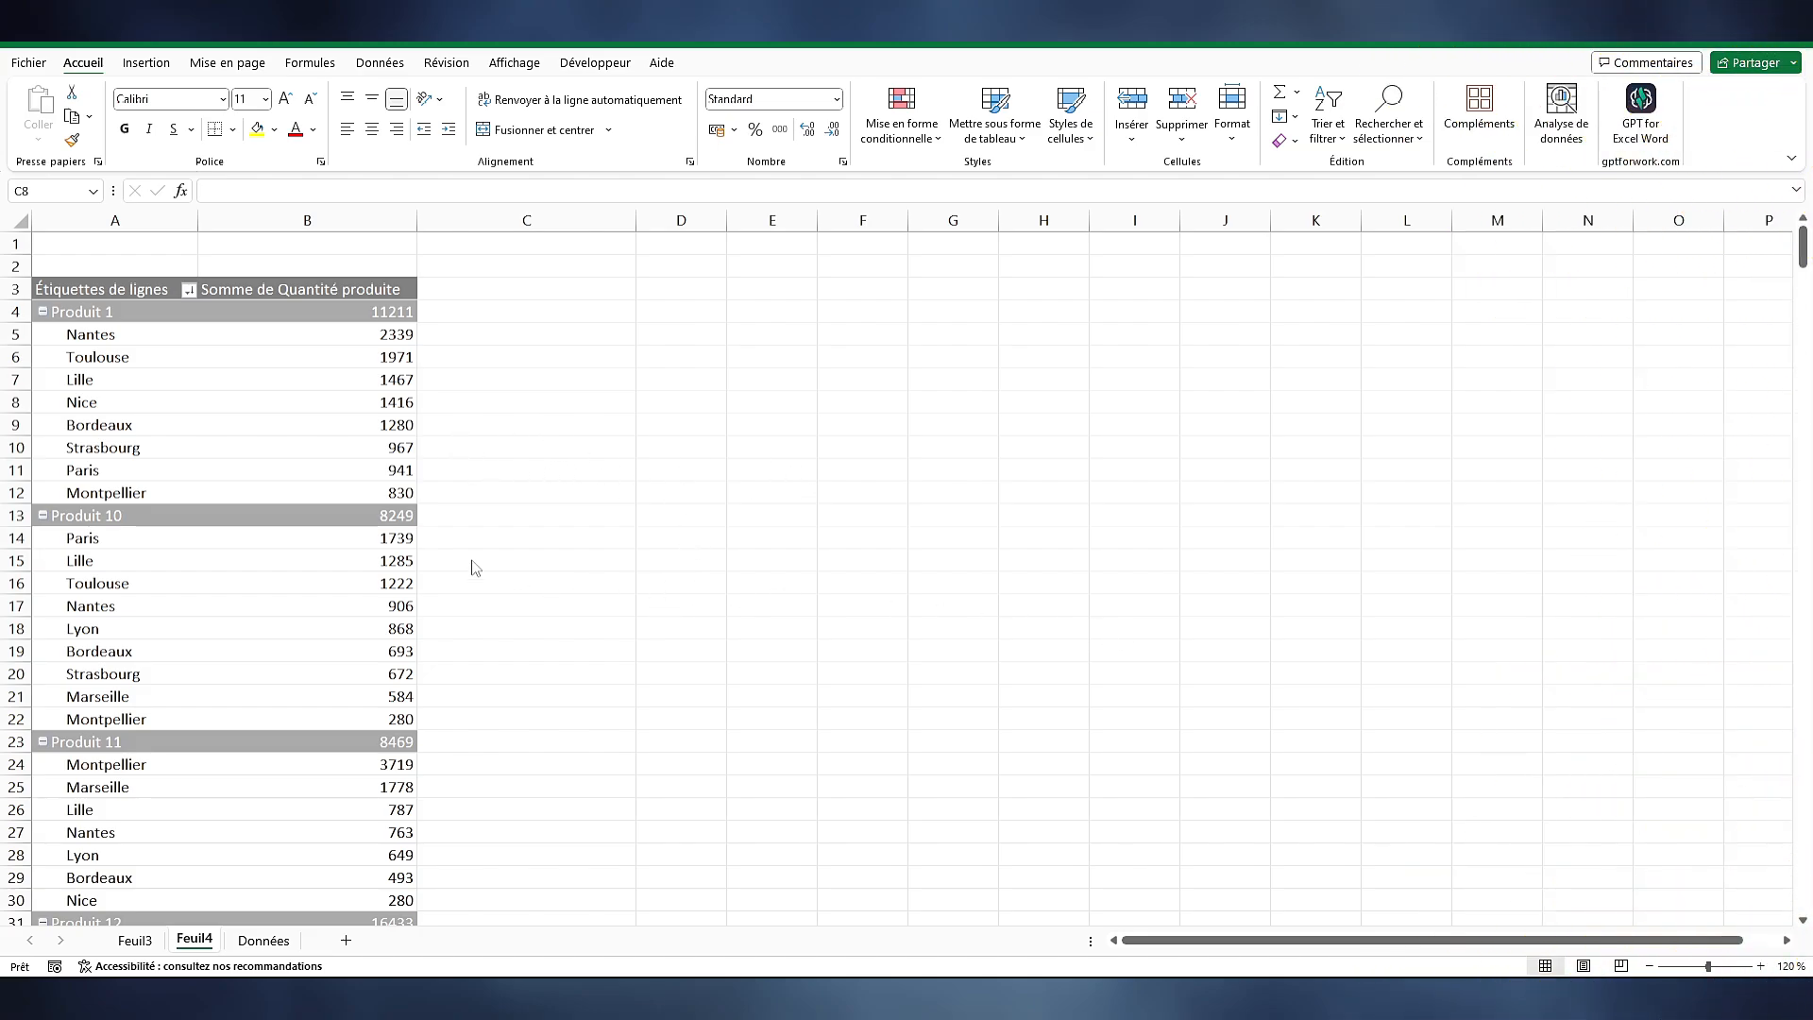
Change the report layout of the product and city pivot table to outline form (mode Plan)
click(115, 367)
click(110, 357)
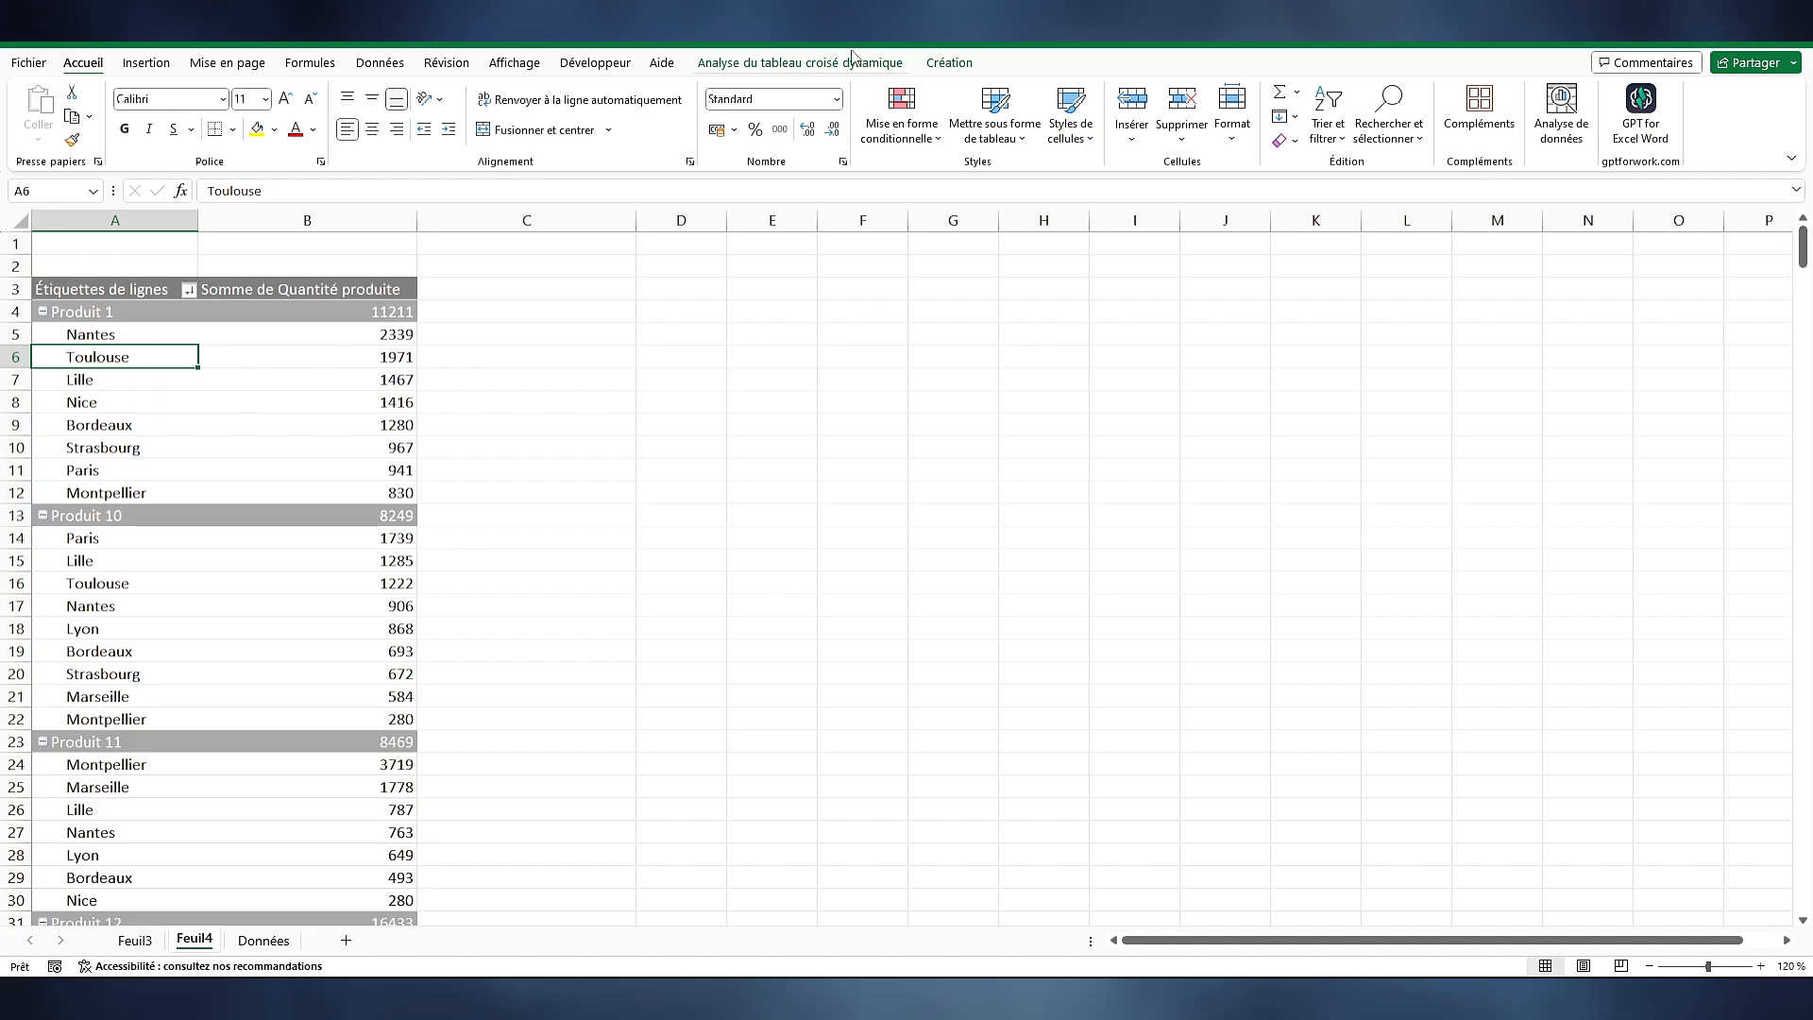
click(939, 66)
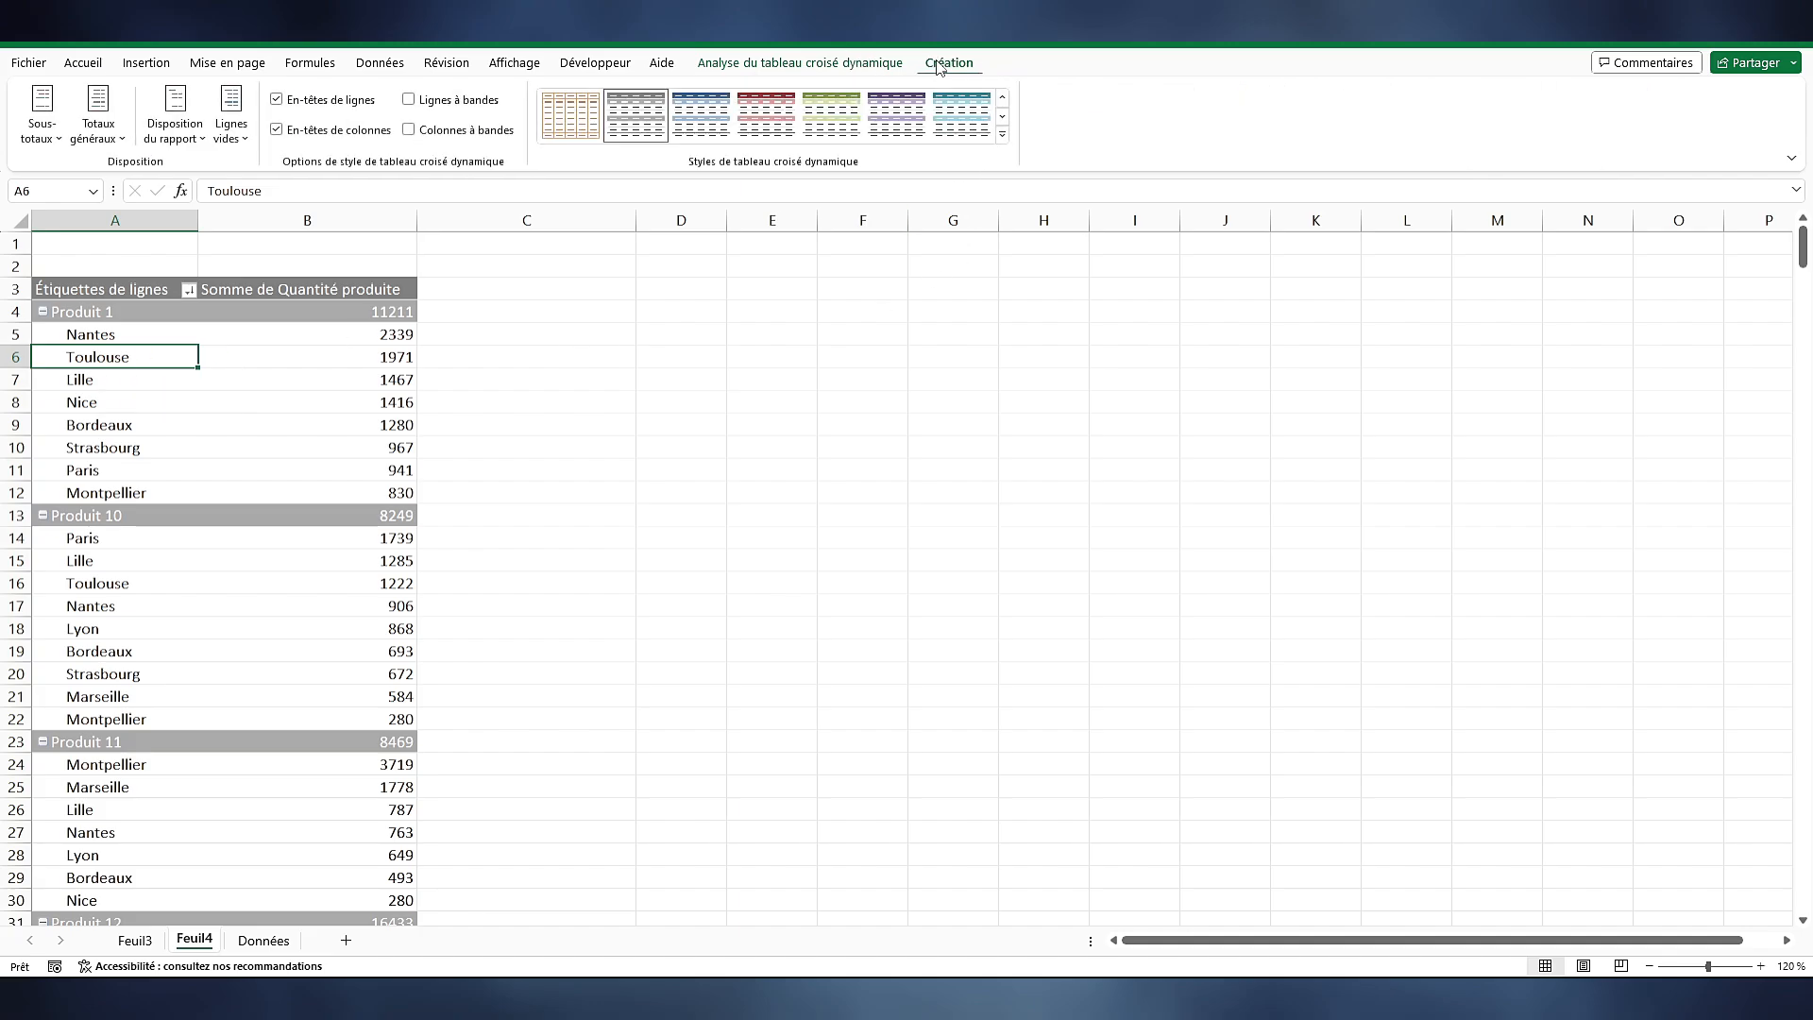
click(196, 138)
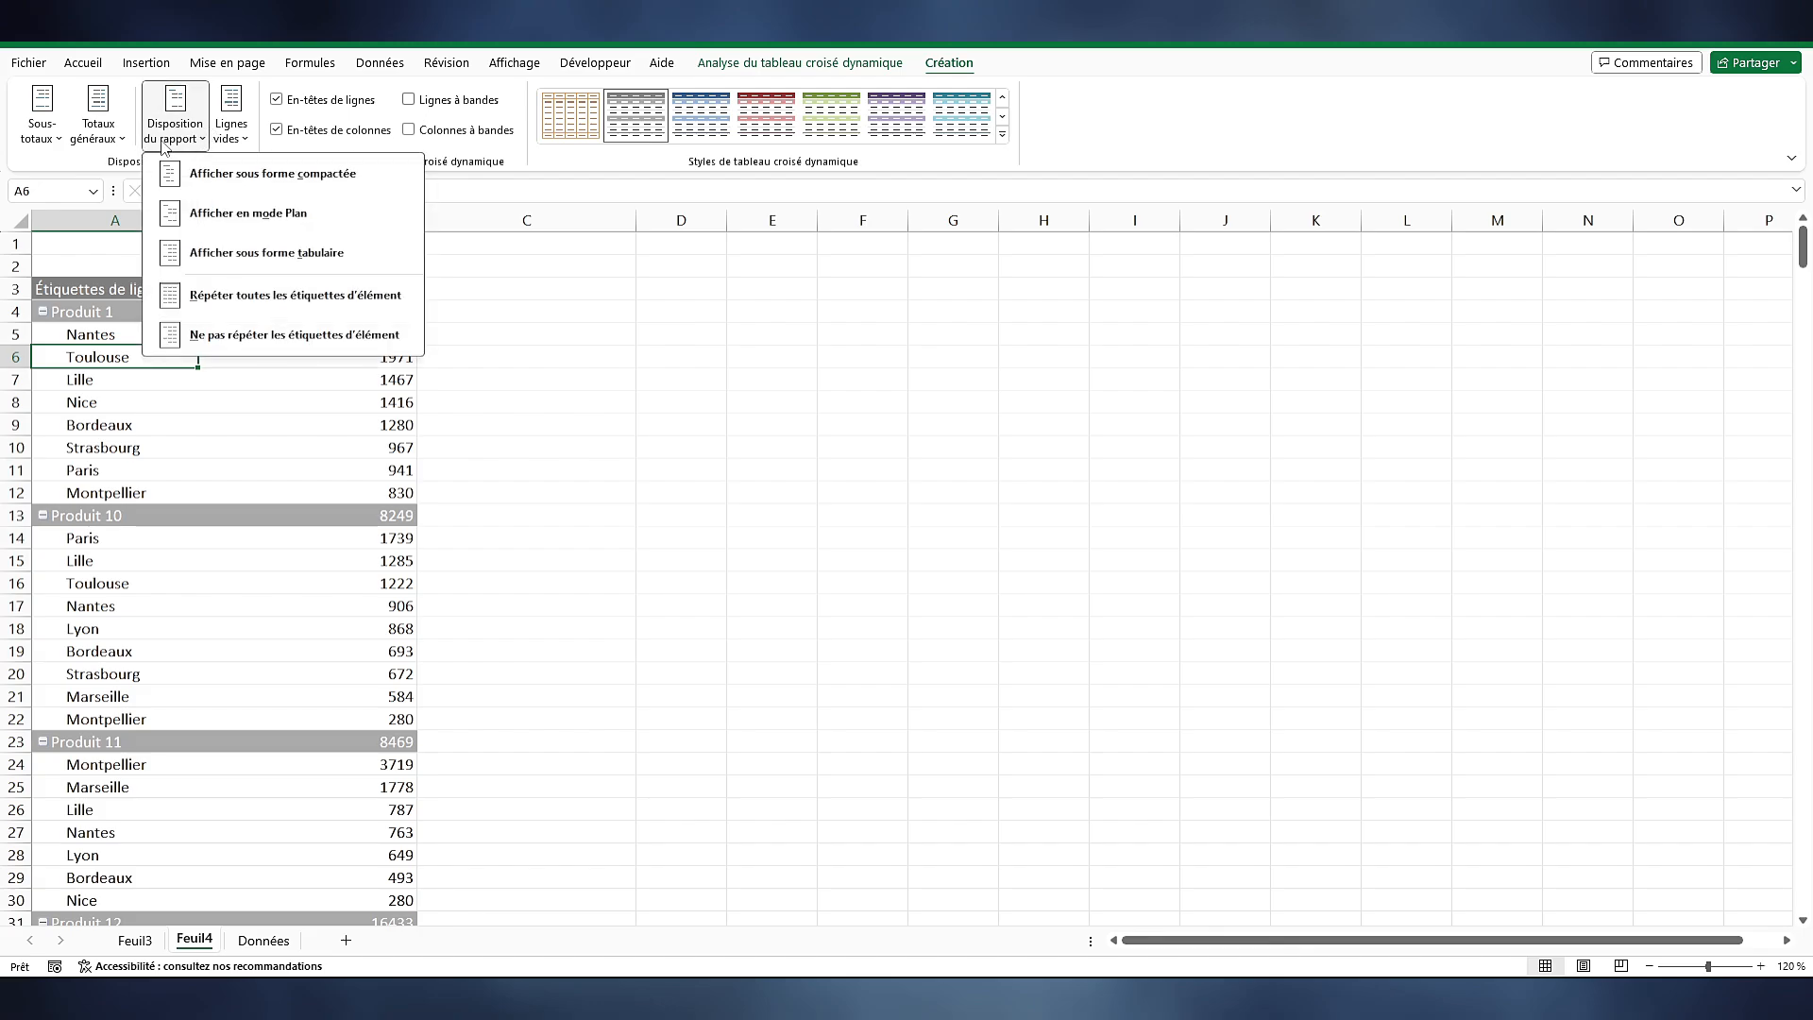
click(258, 215)
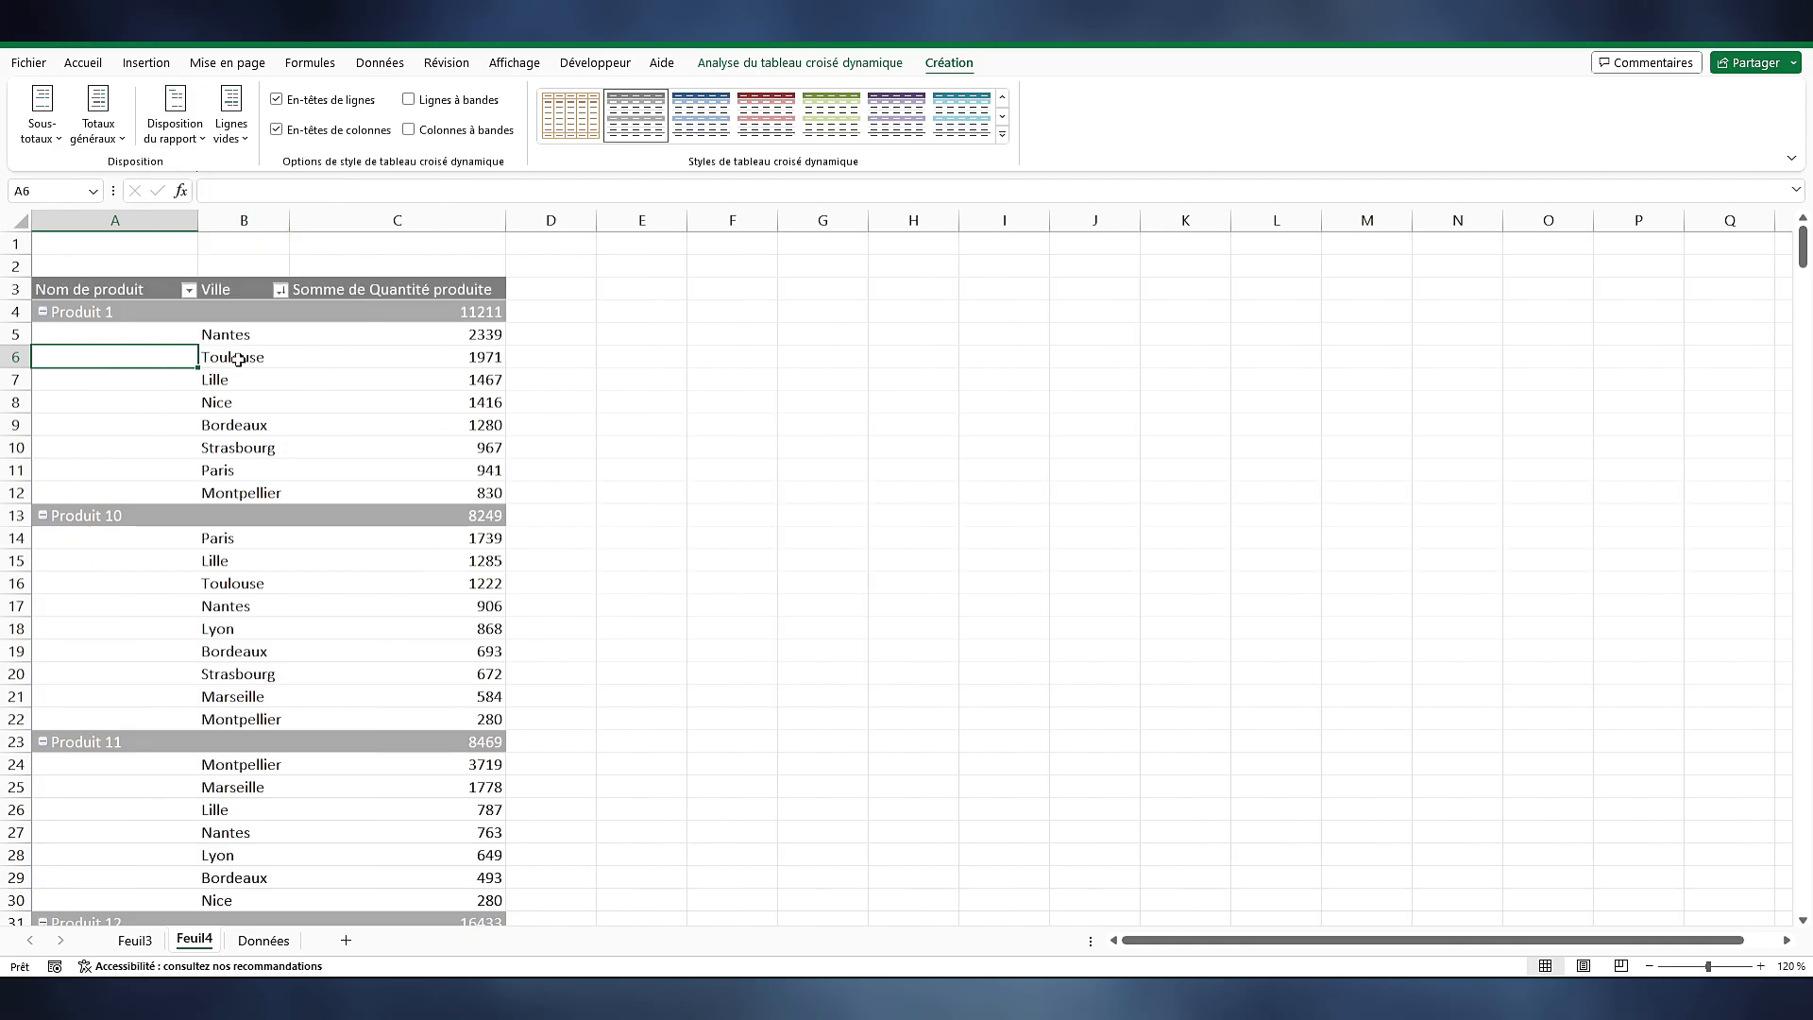
Change the pivot table's report layout to tabular form (forme tabulaire)
click(174, 132)
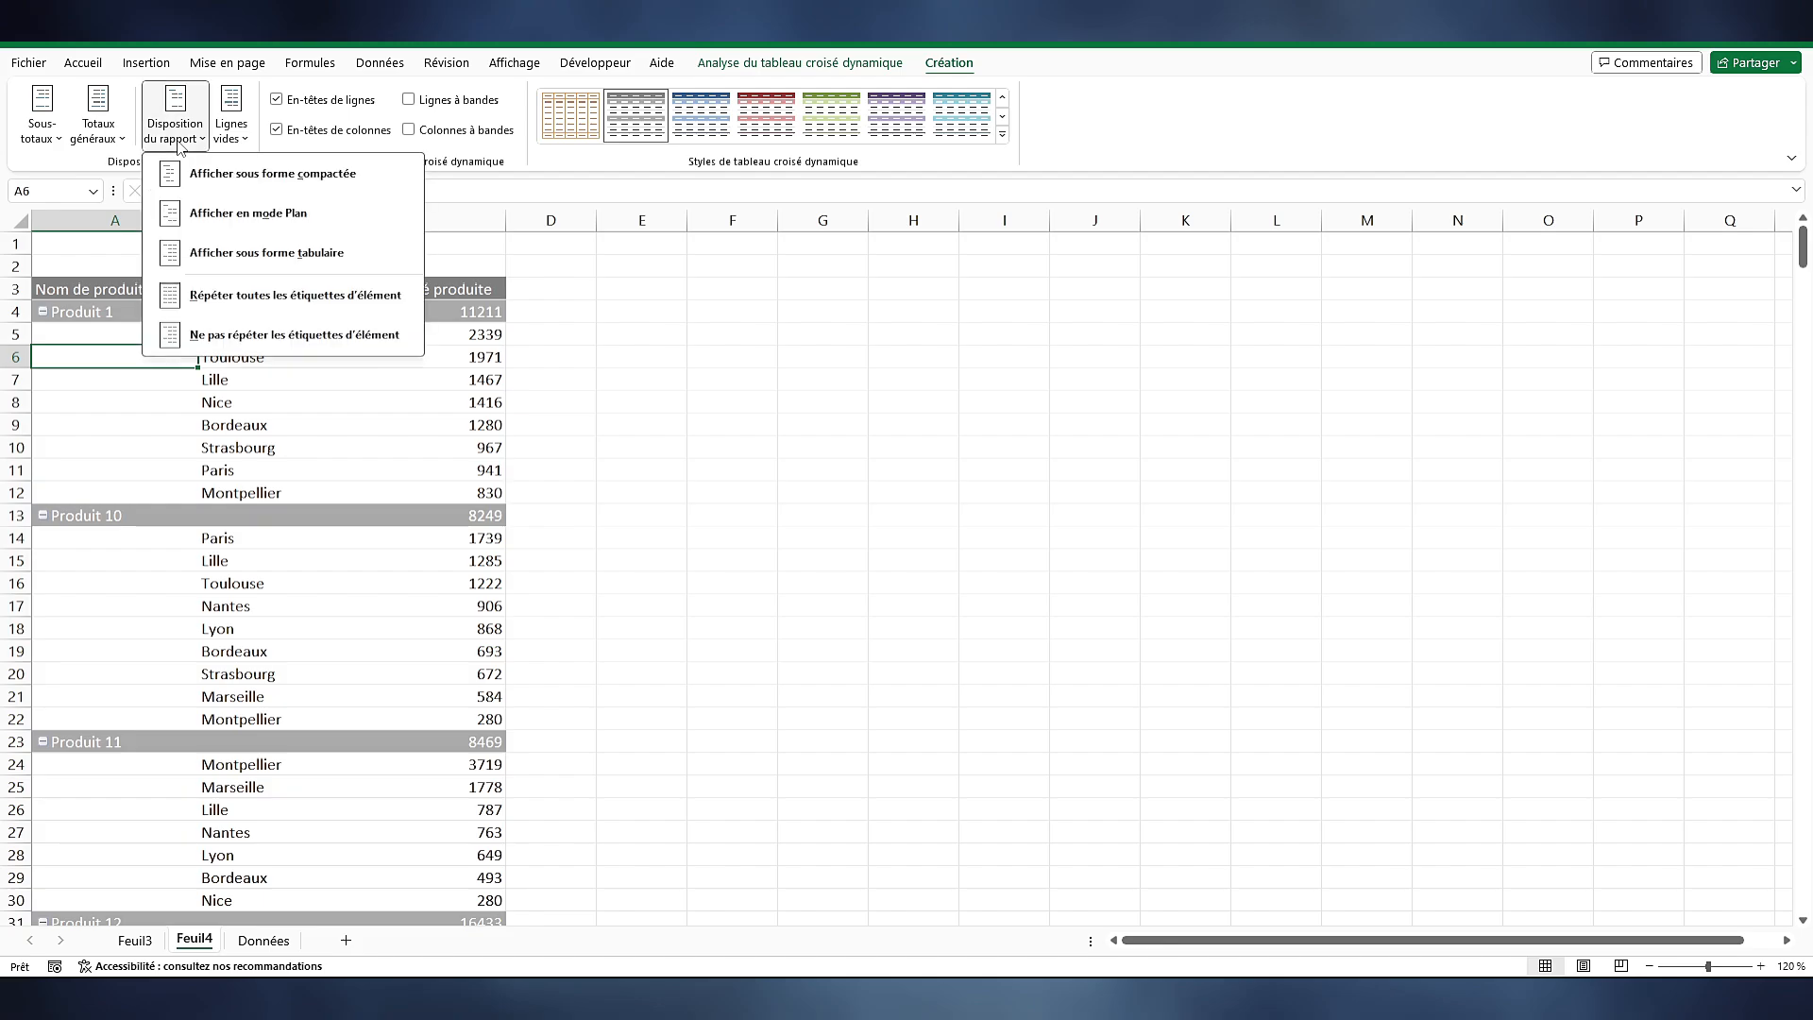
click(254, 253)
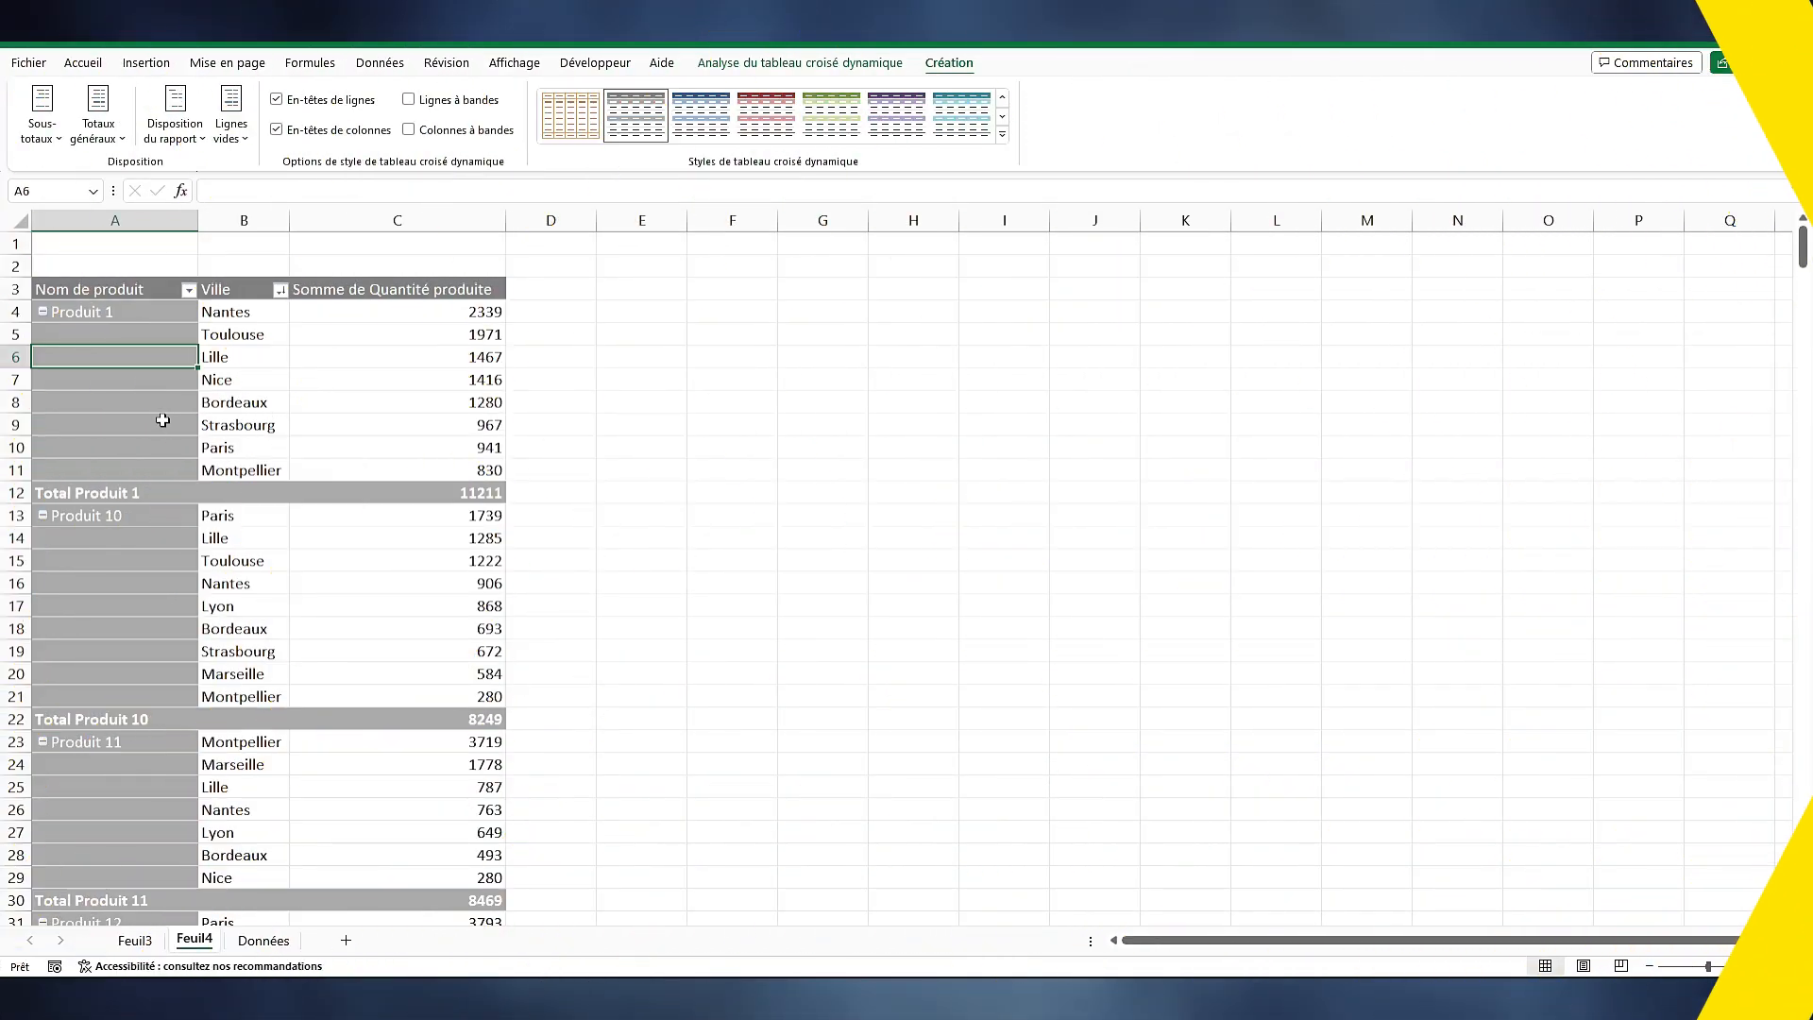
click(604, 427)
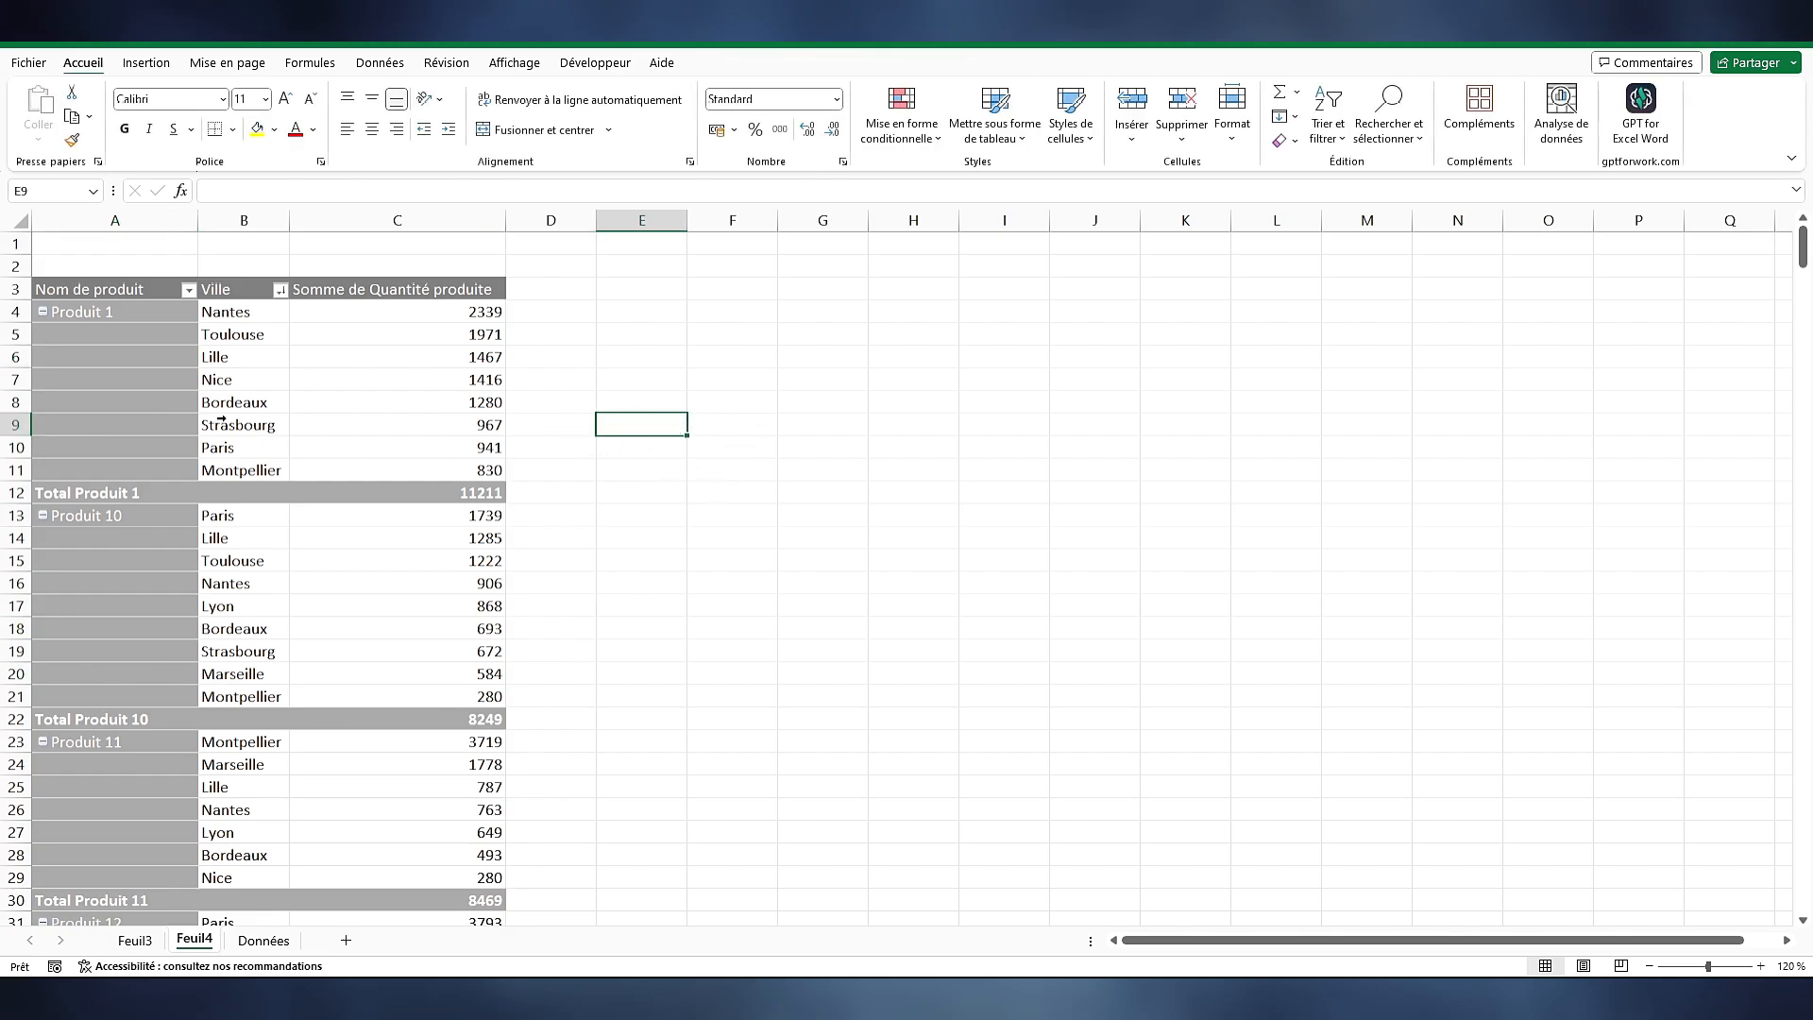
Turn on repetition of all item labels in the tabular pivot table and turn it back off
click(142, 424)
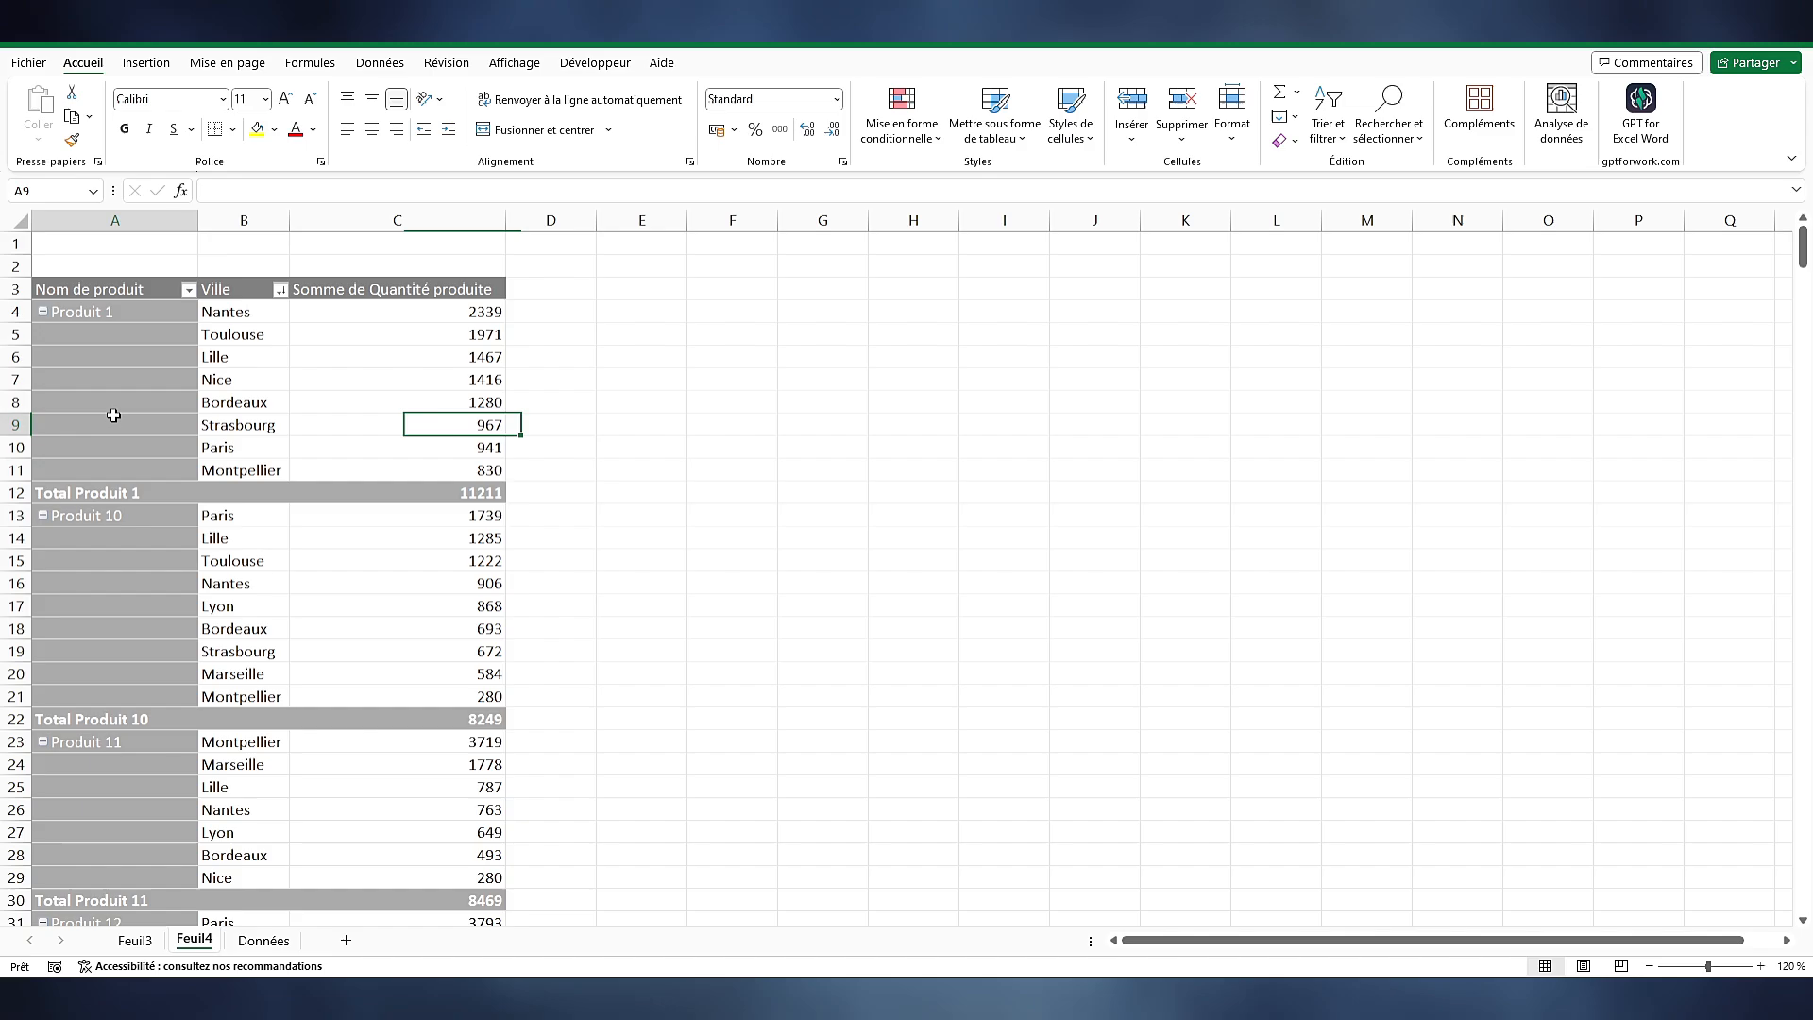
click(113, 293)
click(154, 312)
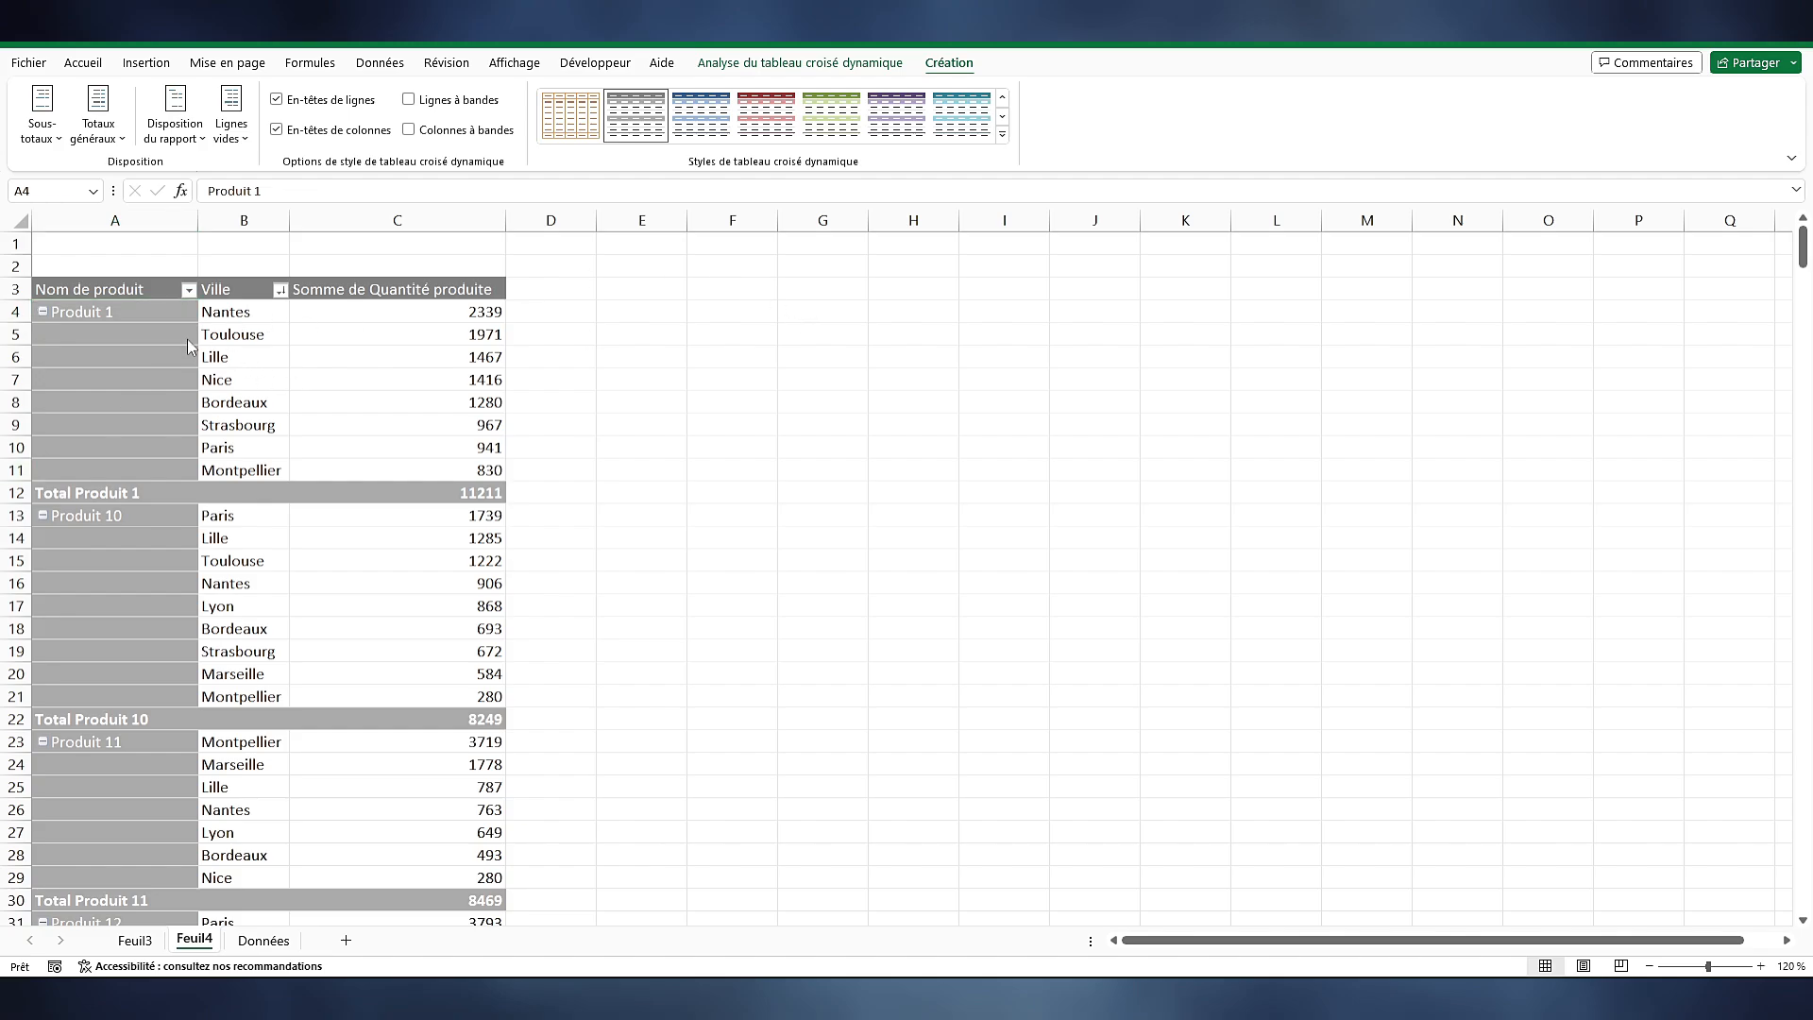
click(193, 140)
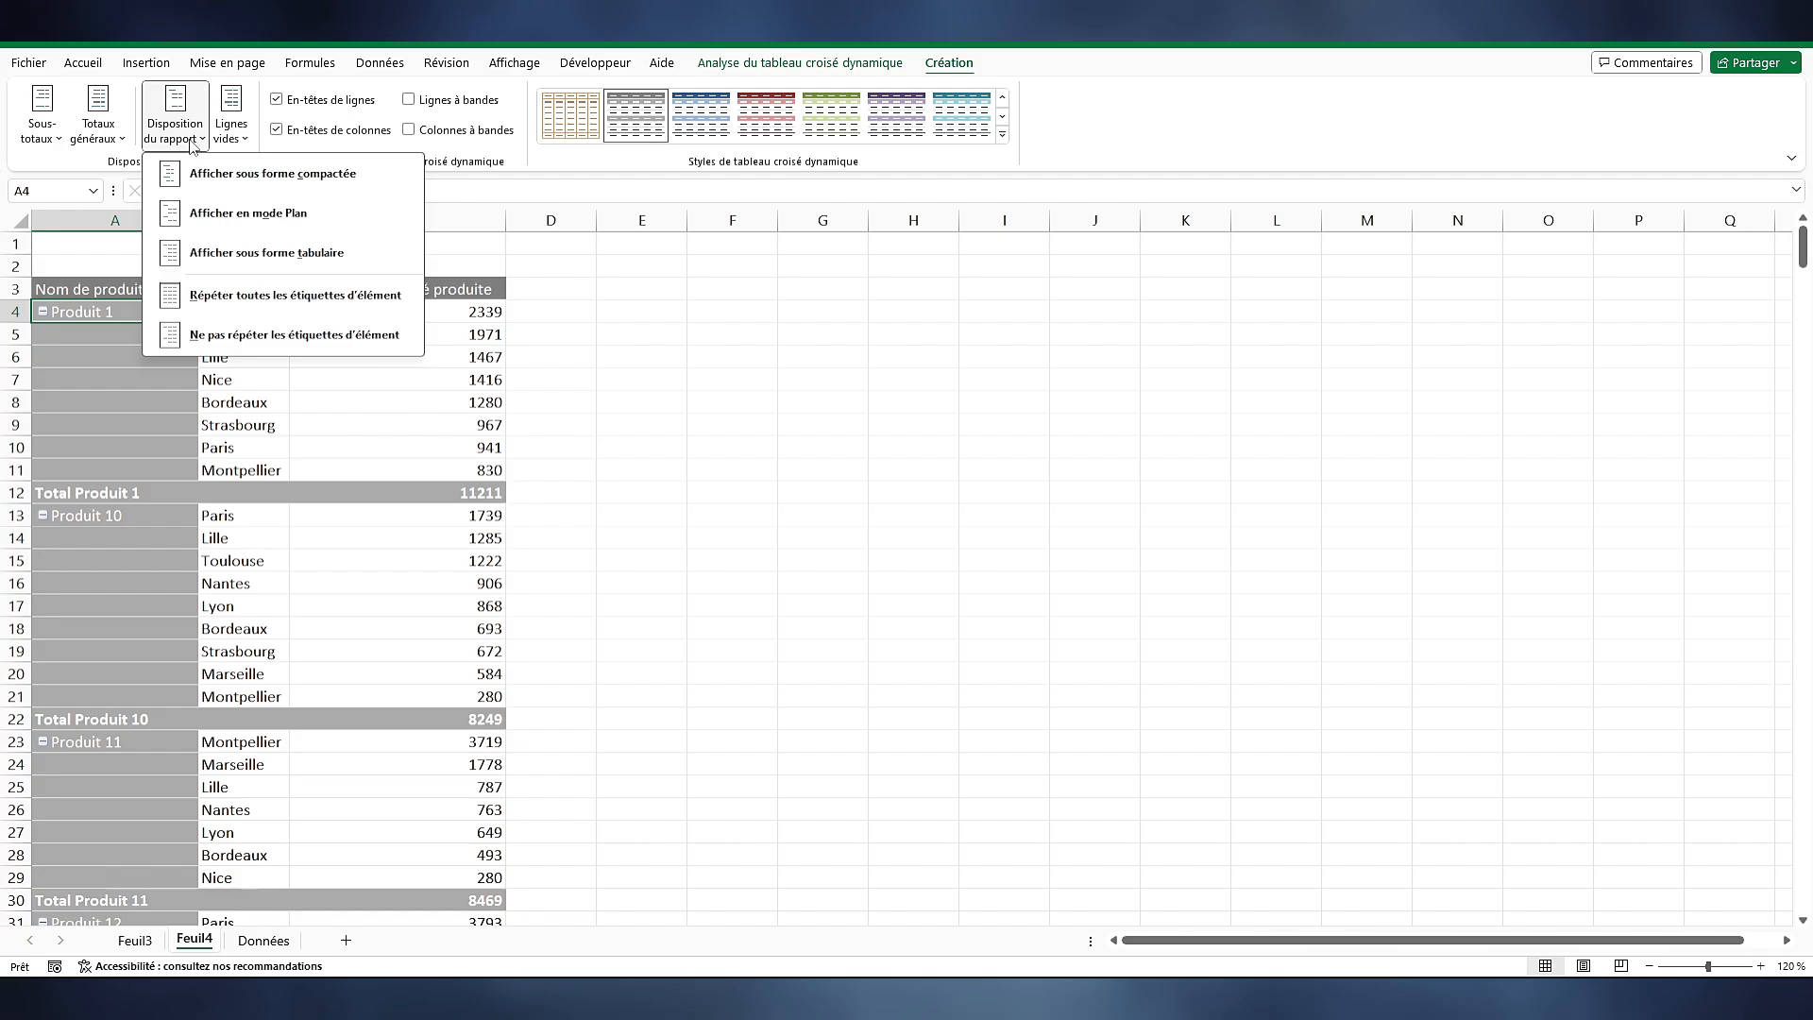
click(260, 297)
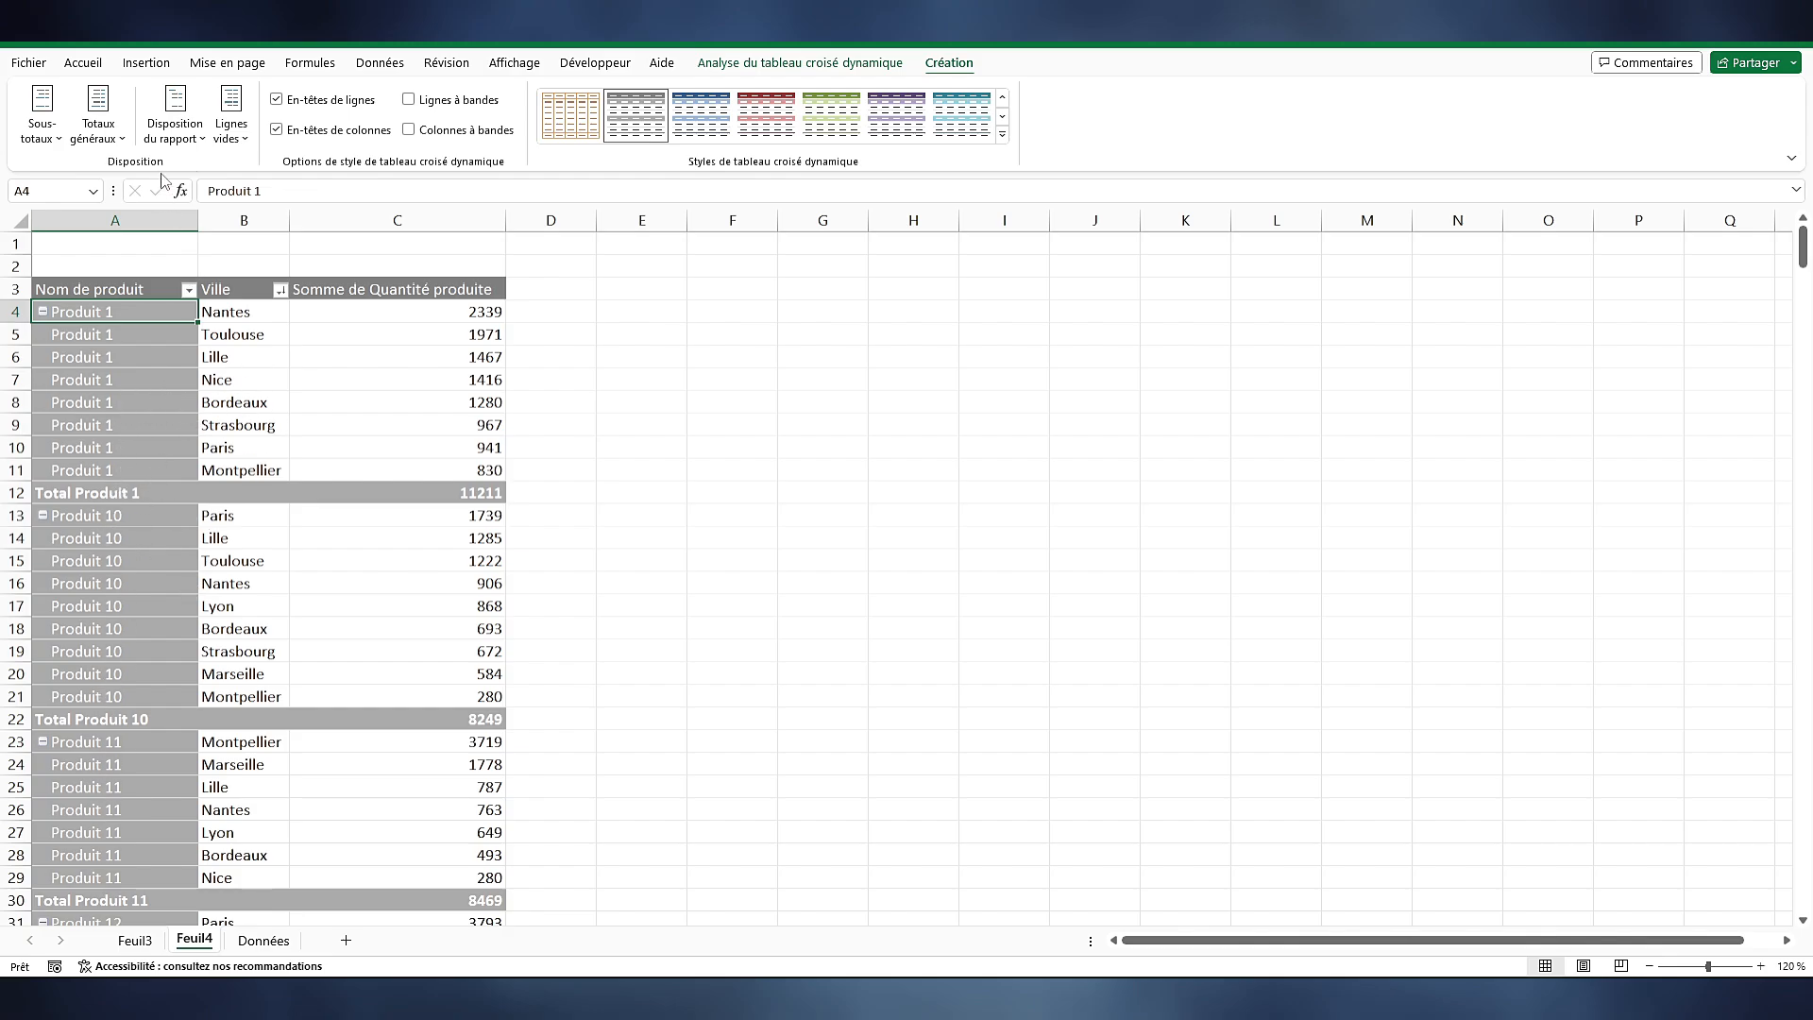
click(180, 135)
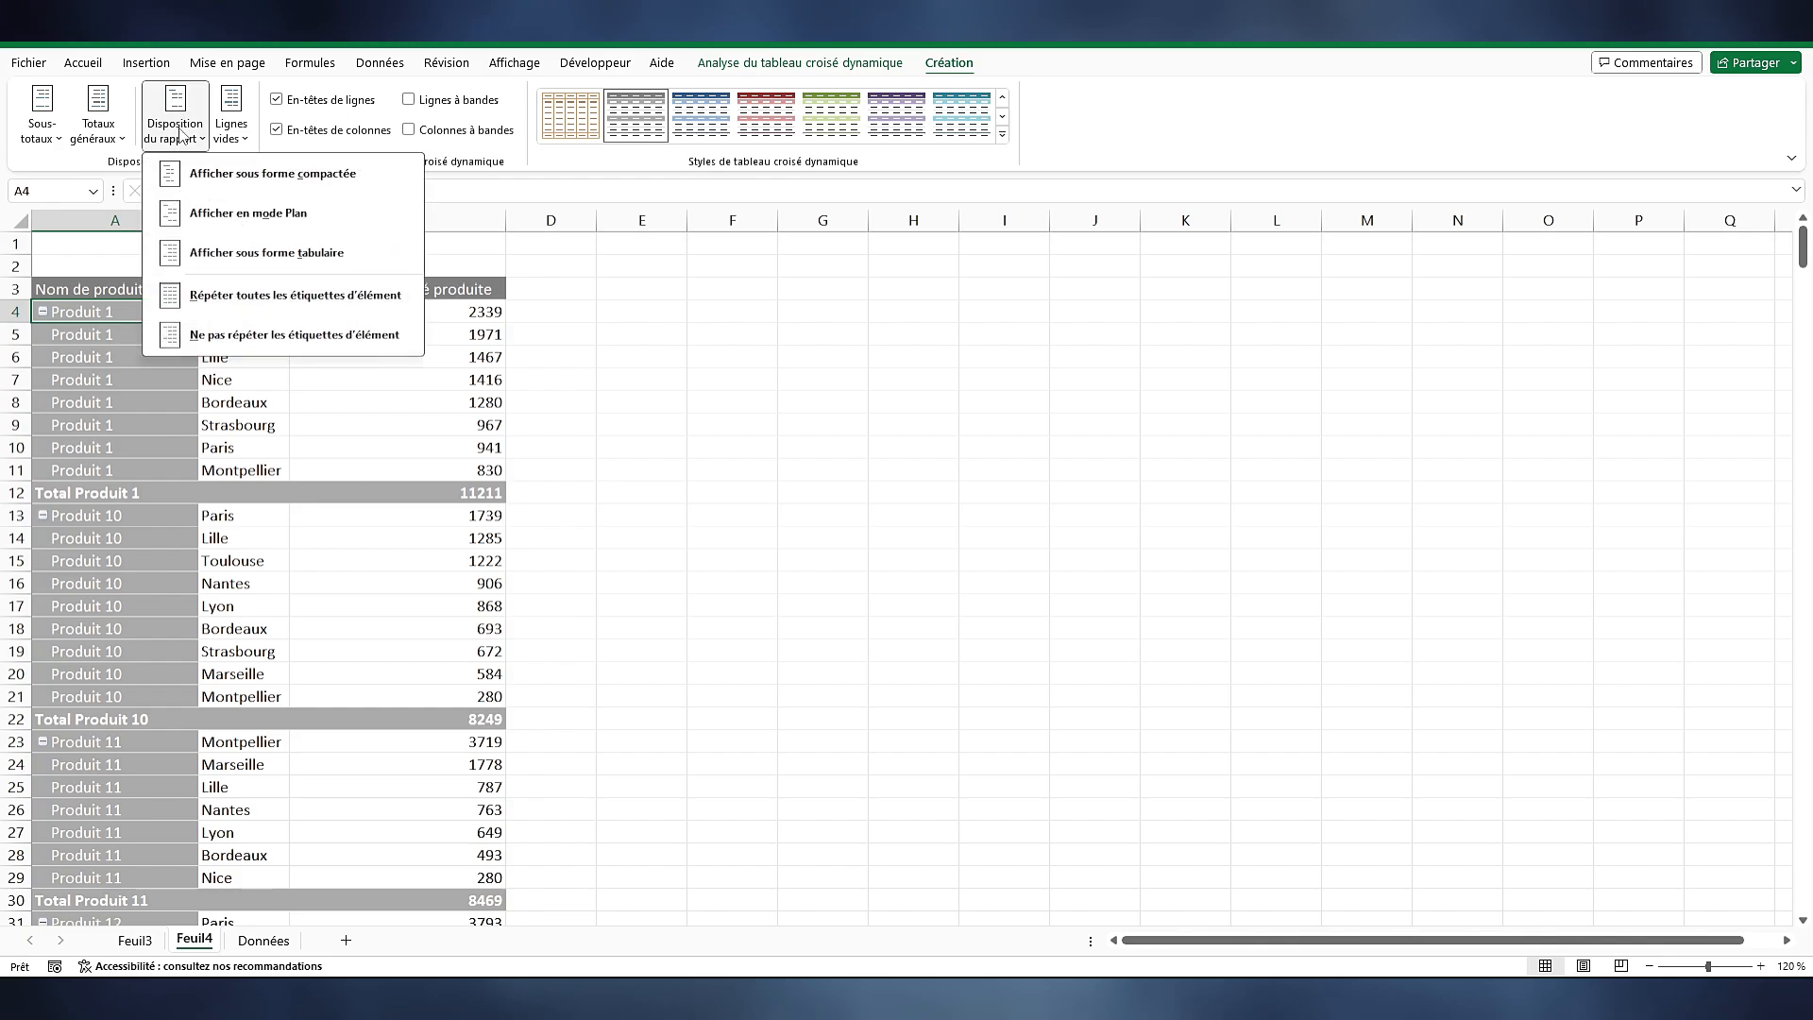
click(242, 336)
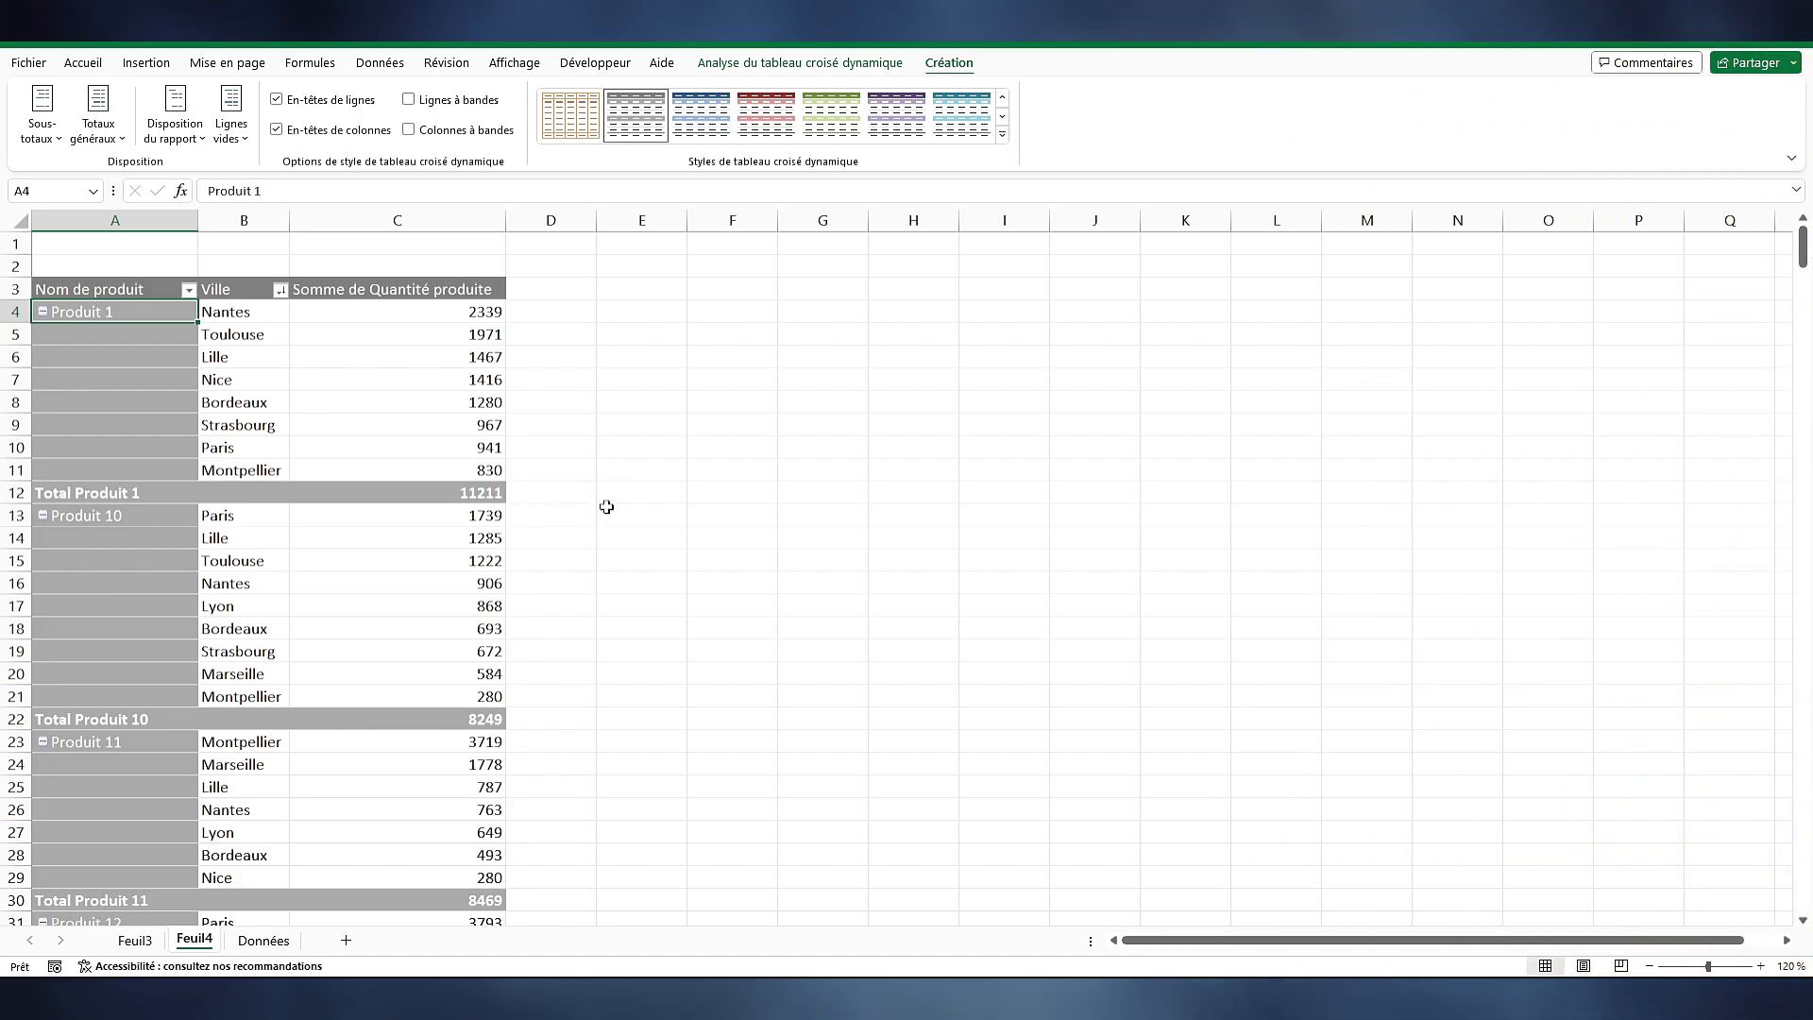
Enter a formula in F4 that references the pivot table's Produit 1 quantity for Nantes in C4, and inspect the generated formula
click(699, 308)
text(=)
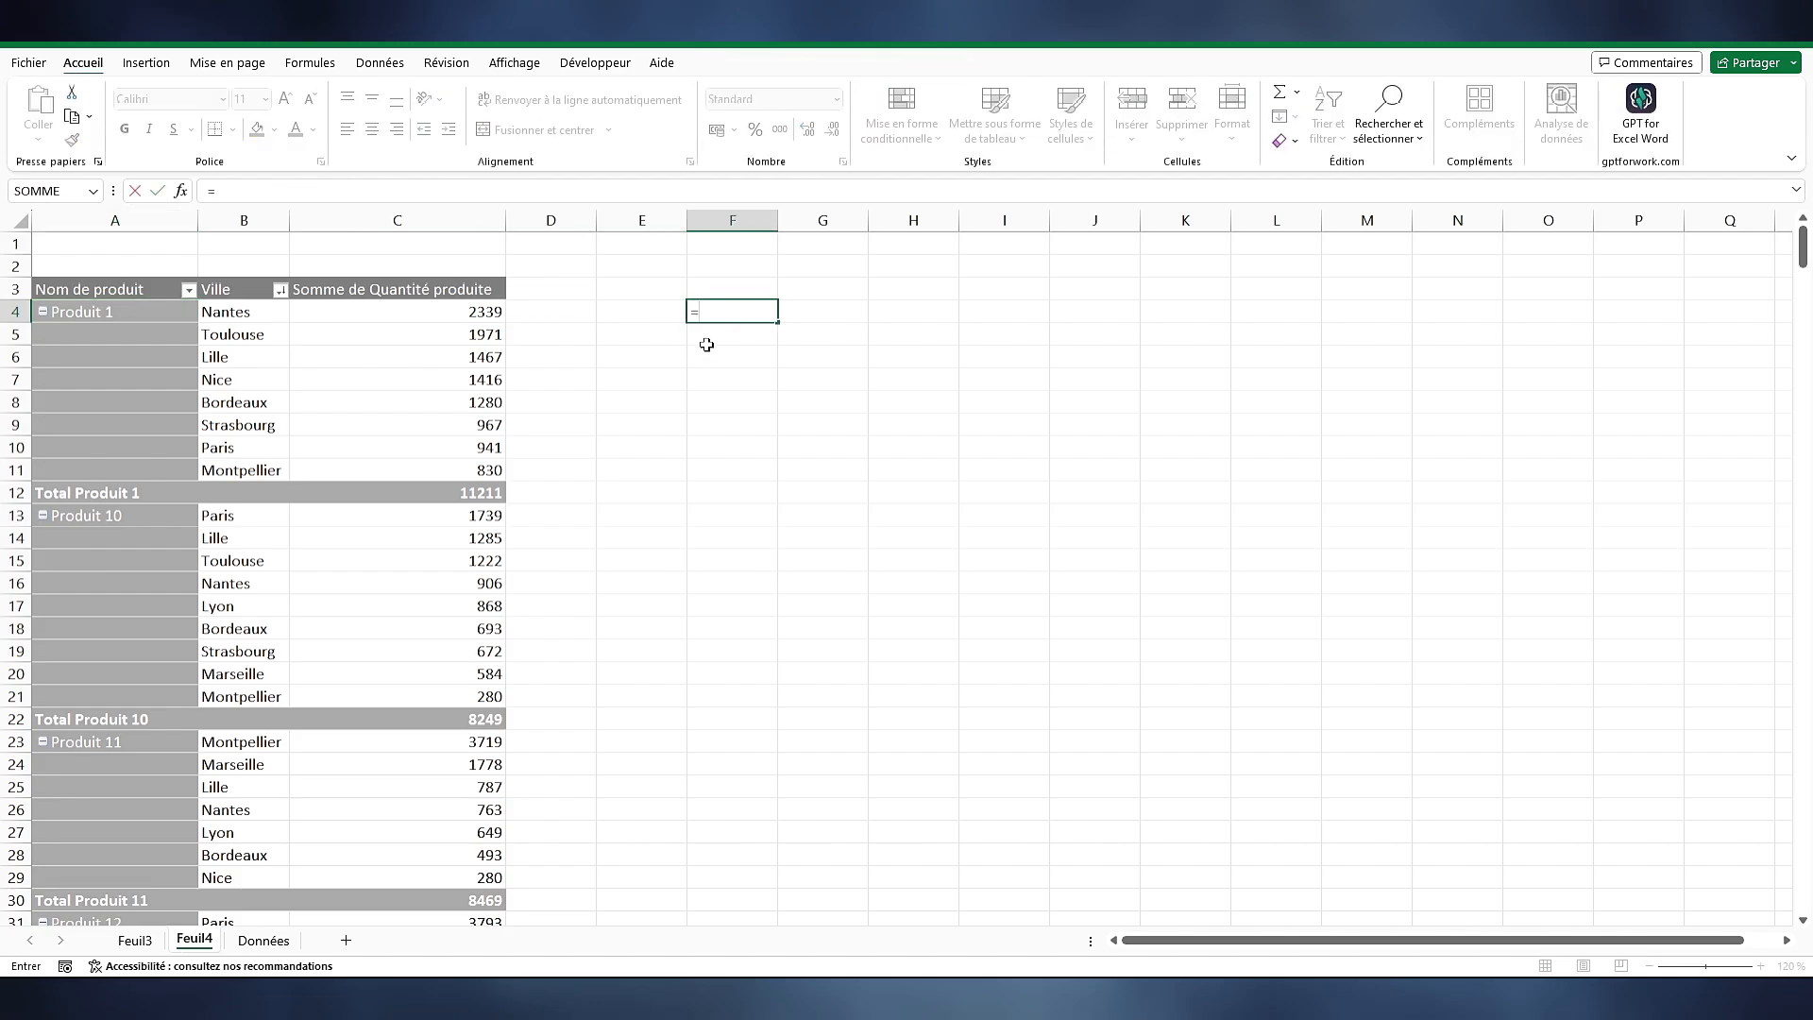
click(458, 312)
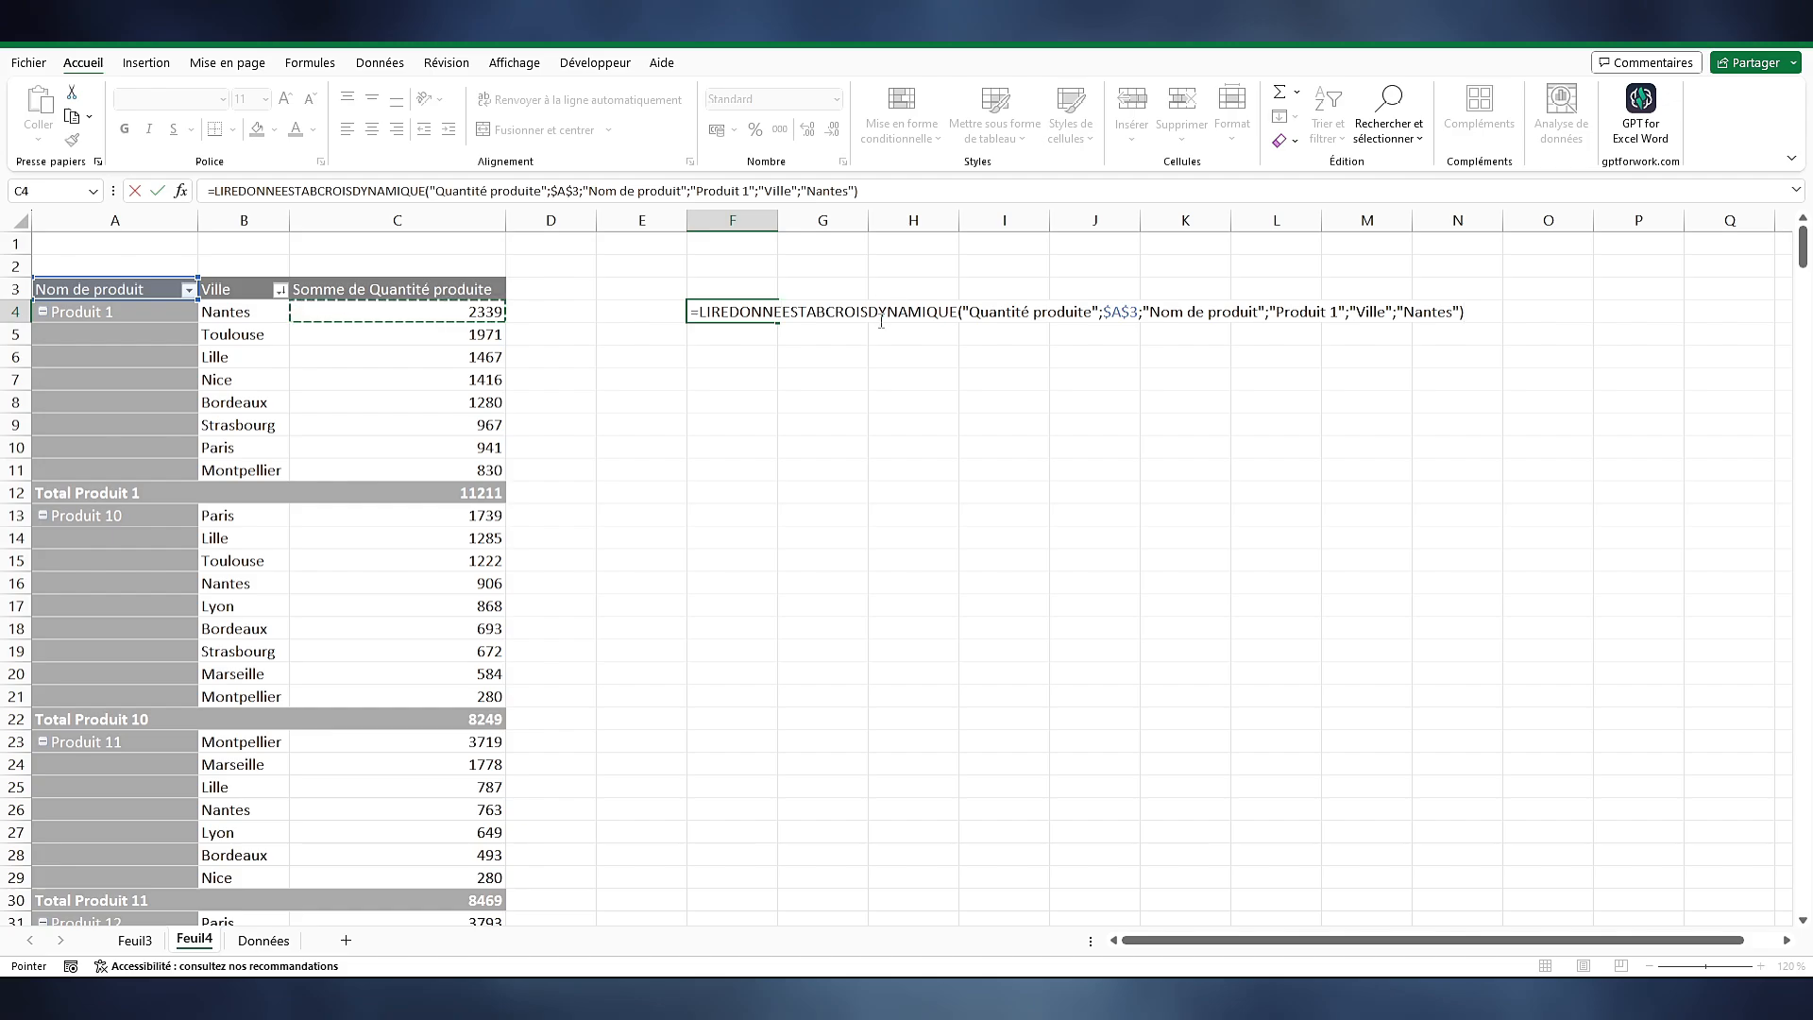
key(Return)
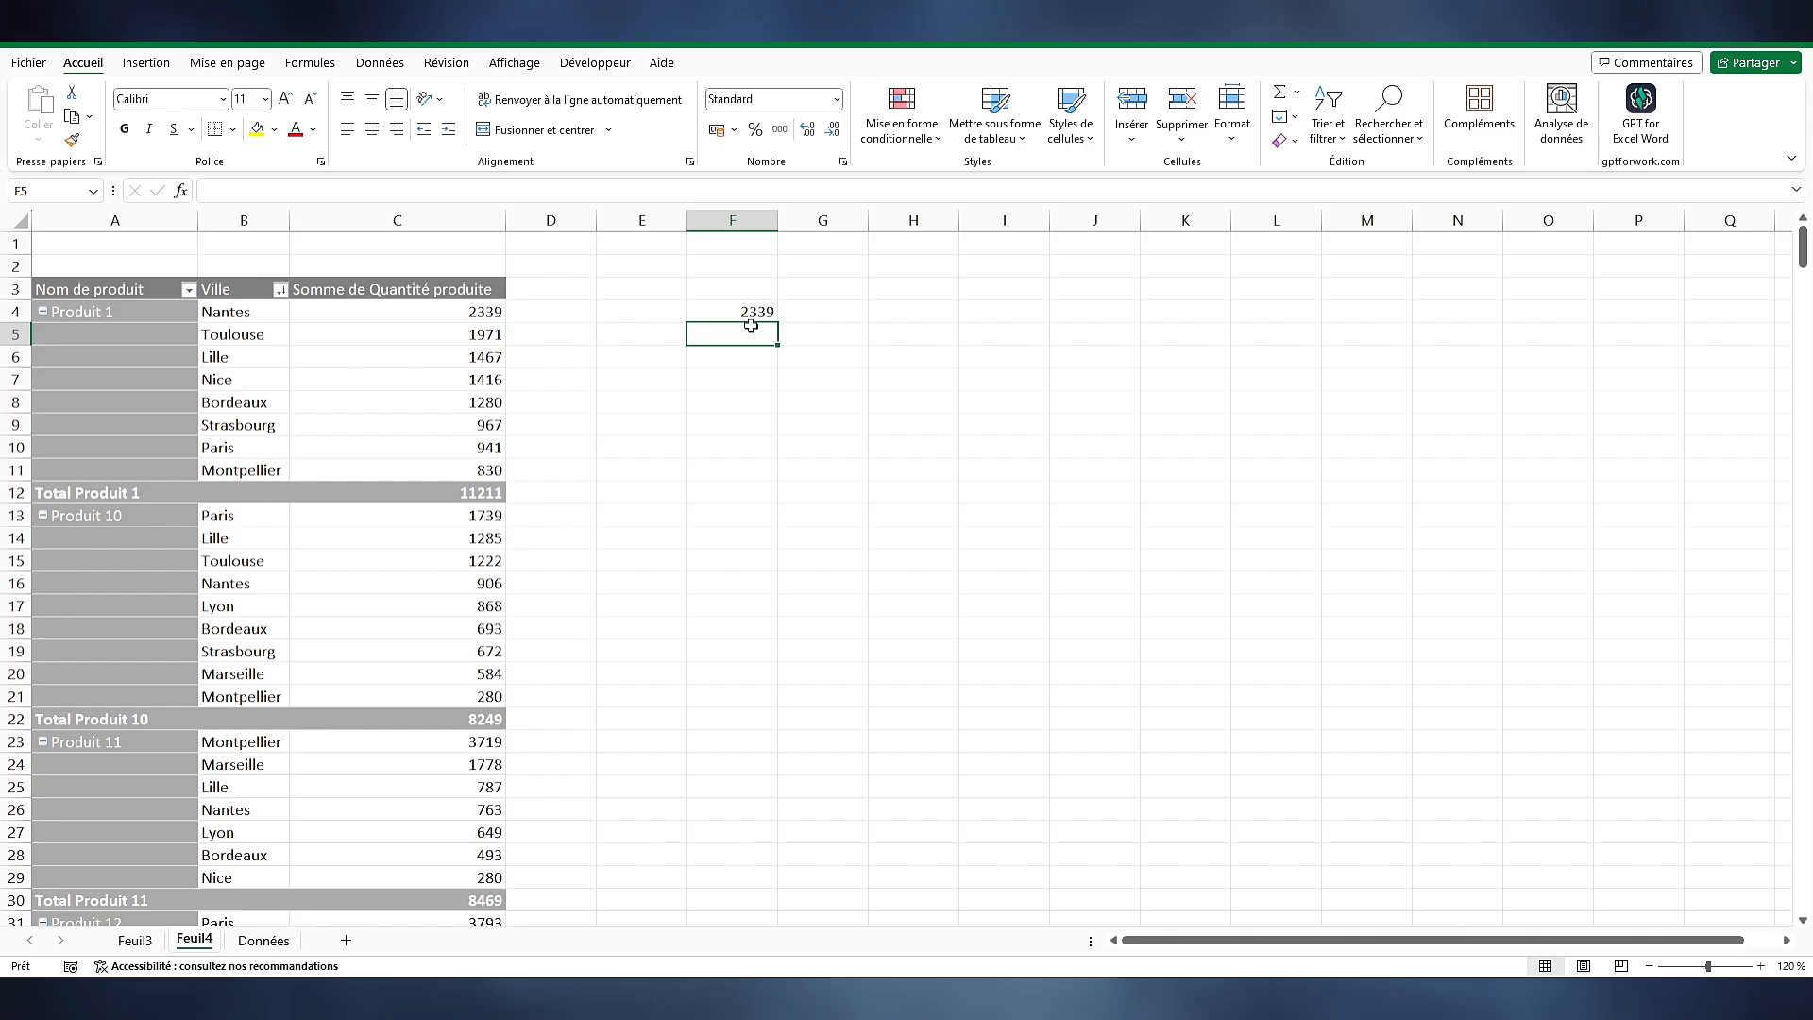
click(753, 313)
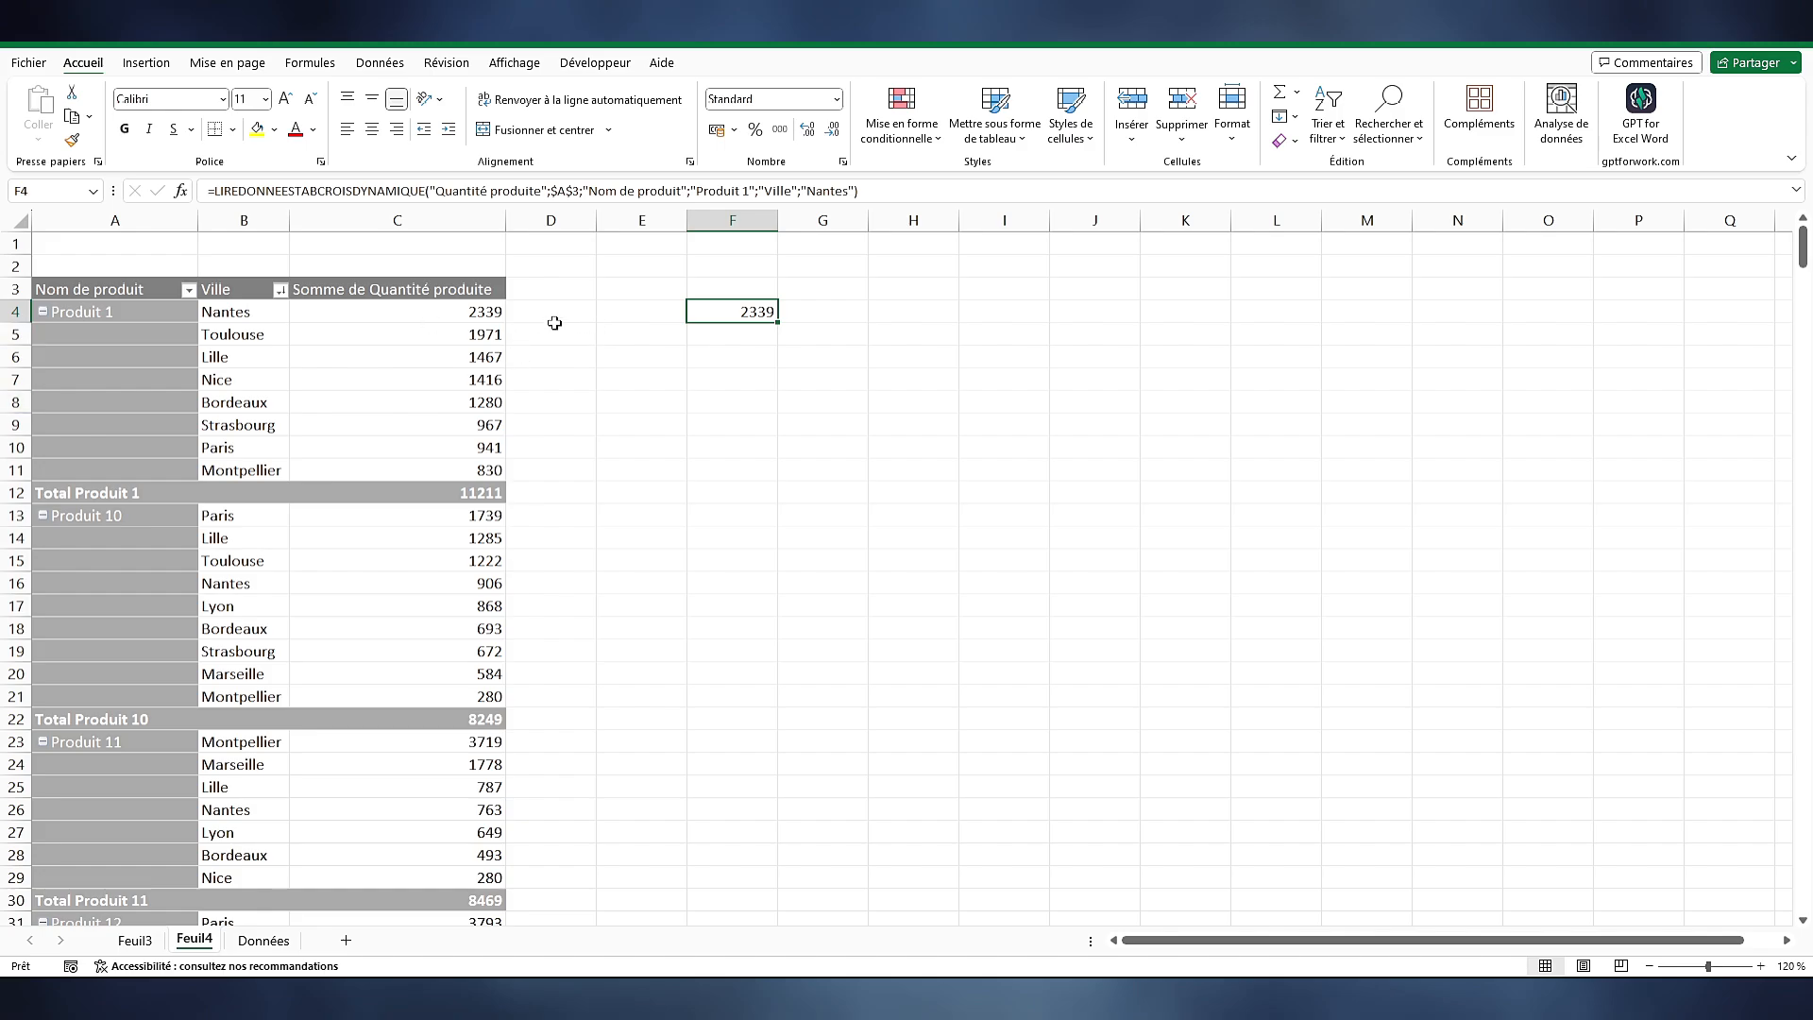
Turn off the pivot table option Générer l'extraction de données croisées dynamiques
click(359, 367)
click(818, 64)
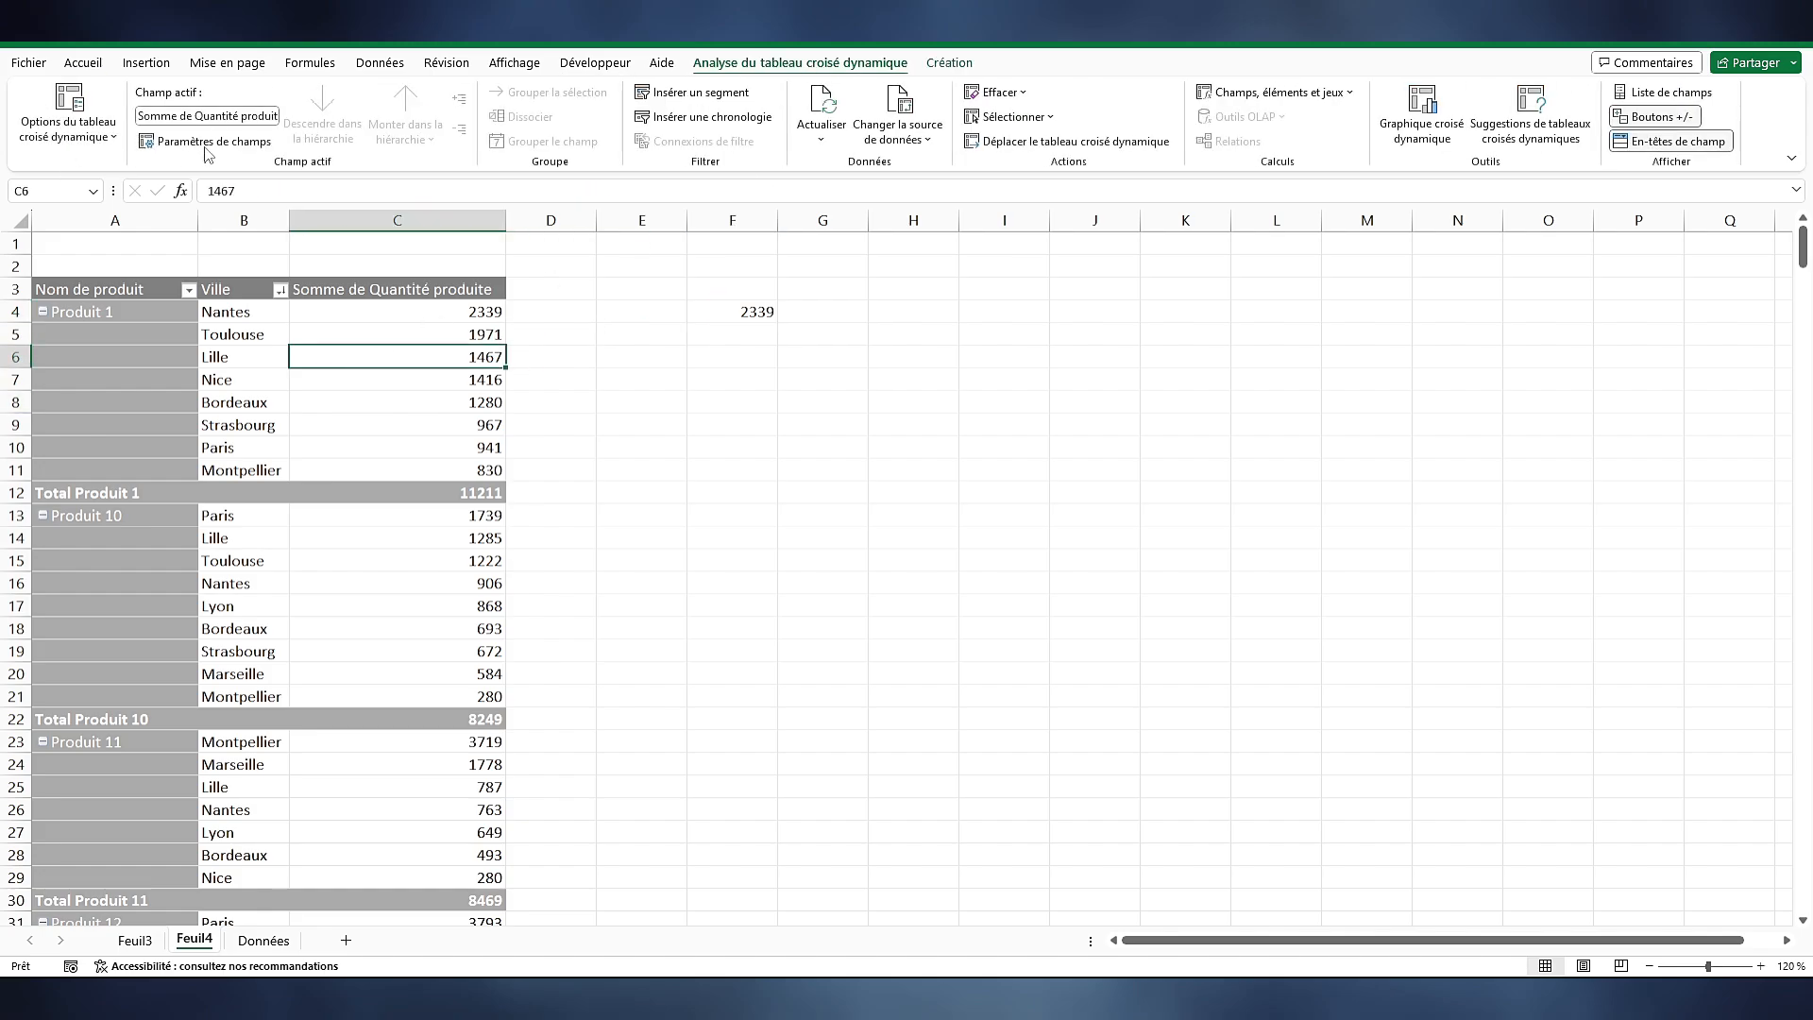
click(78, 145)
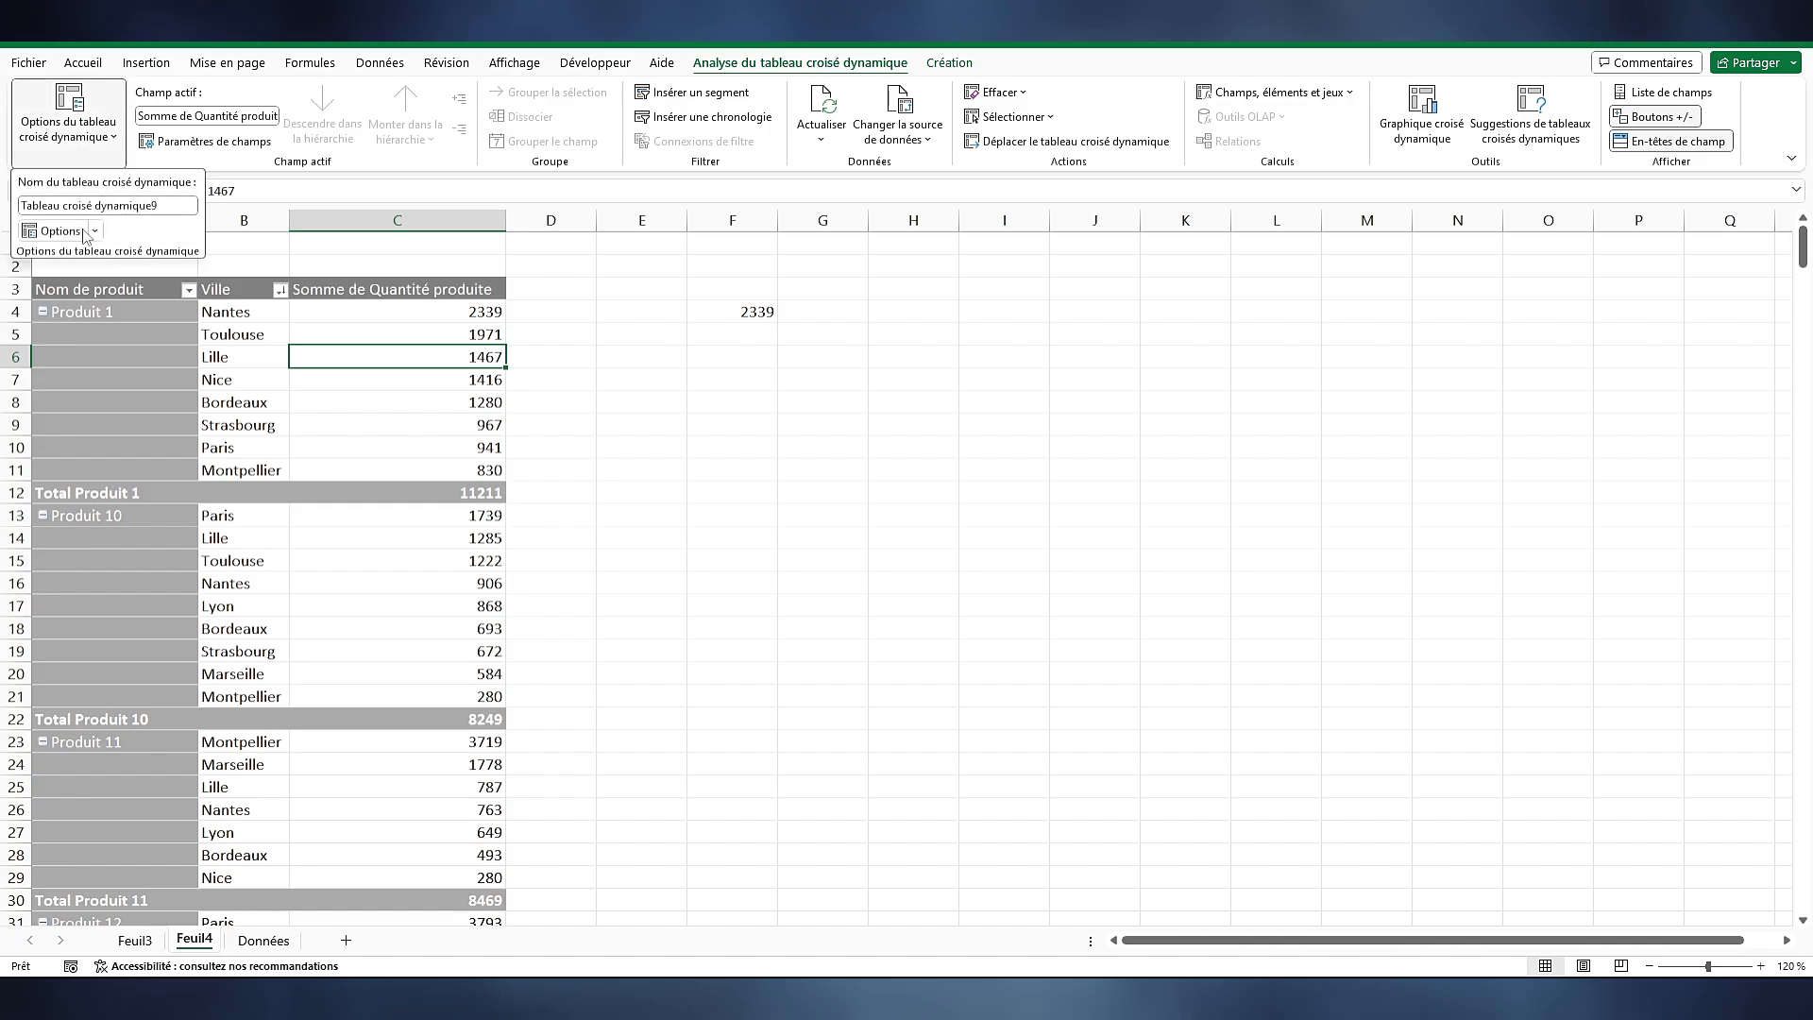
click(96, 231)
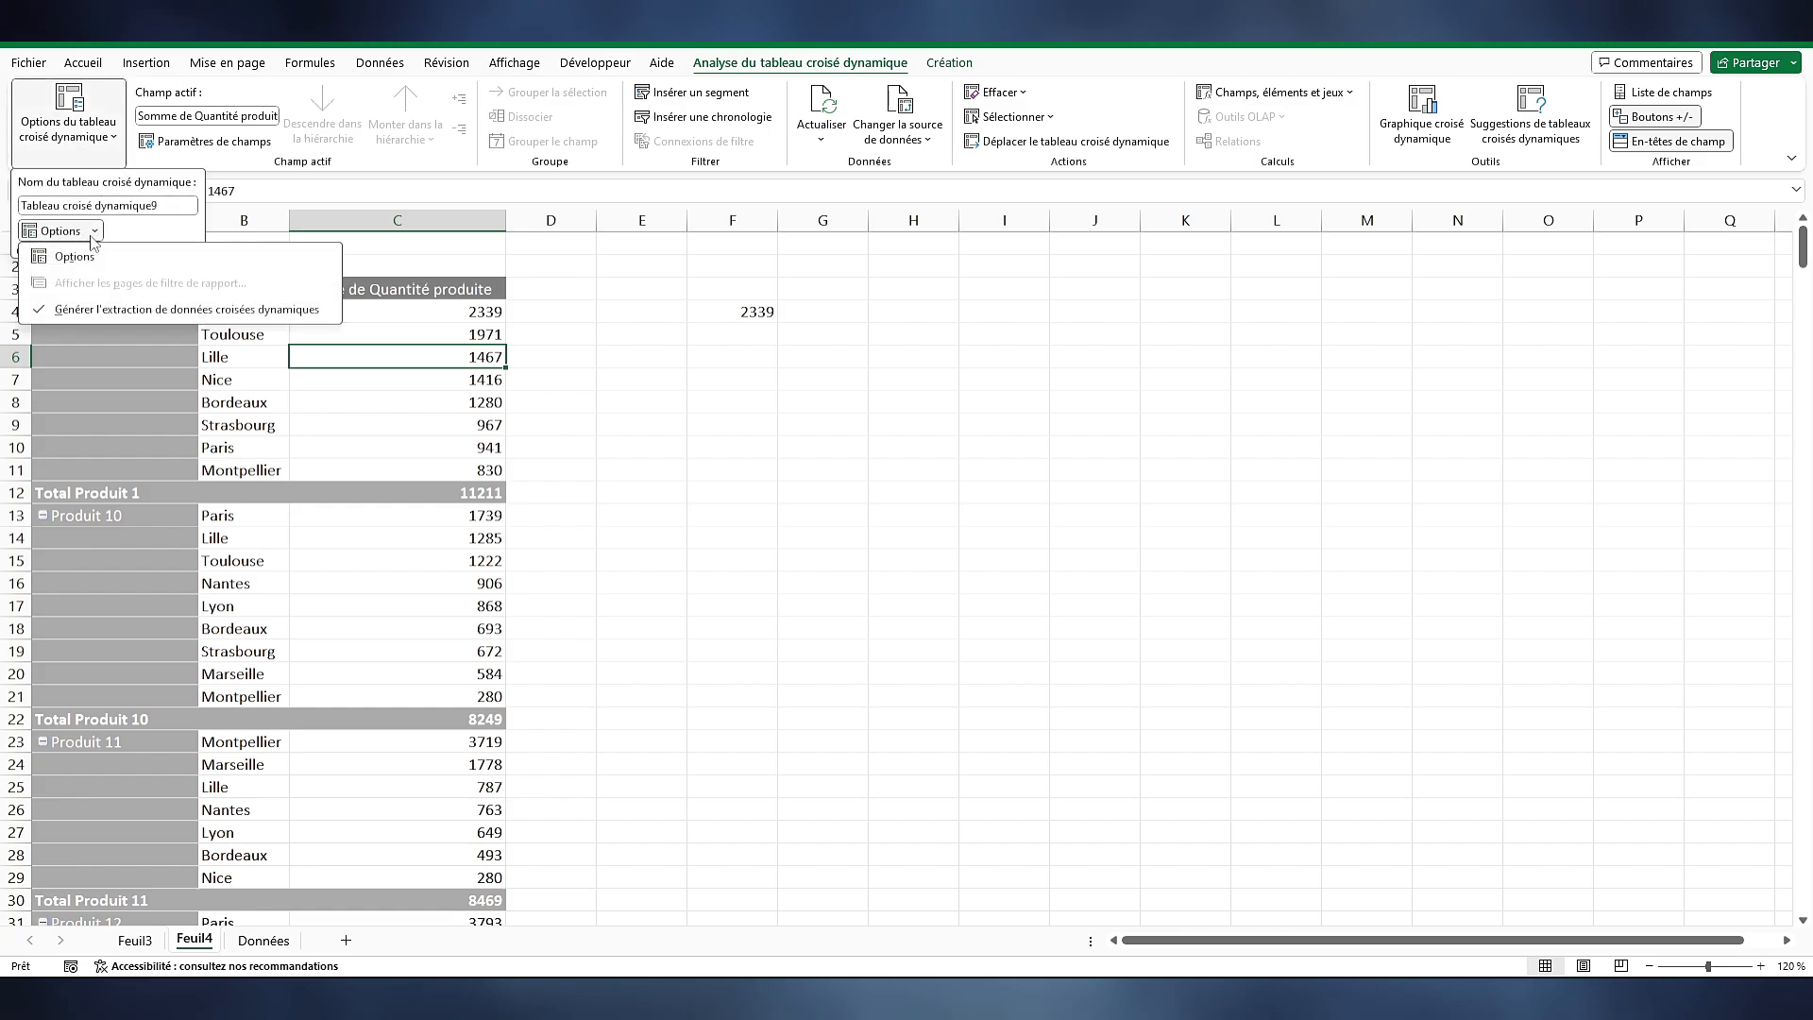
click(136, 312)
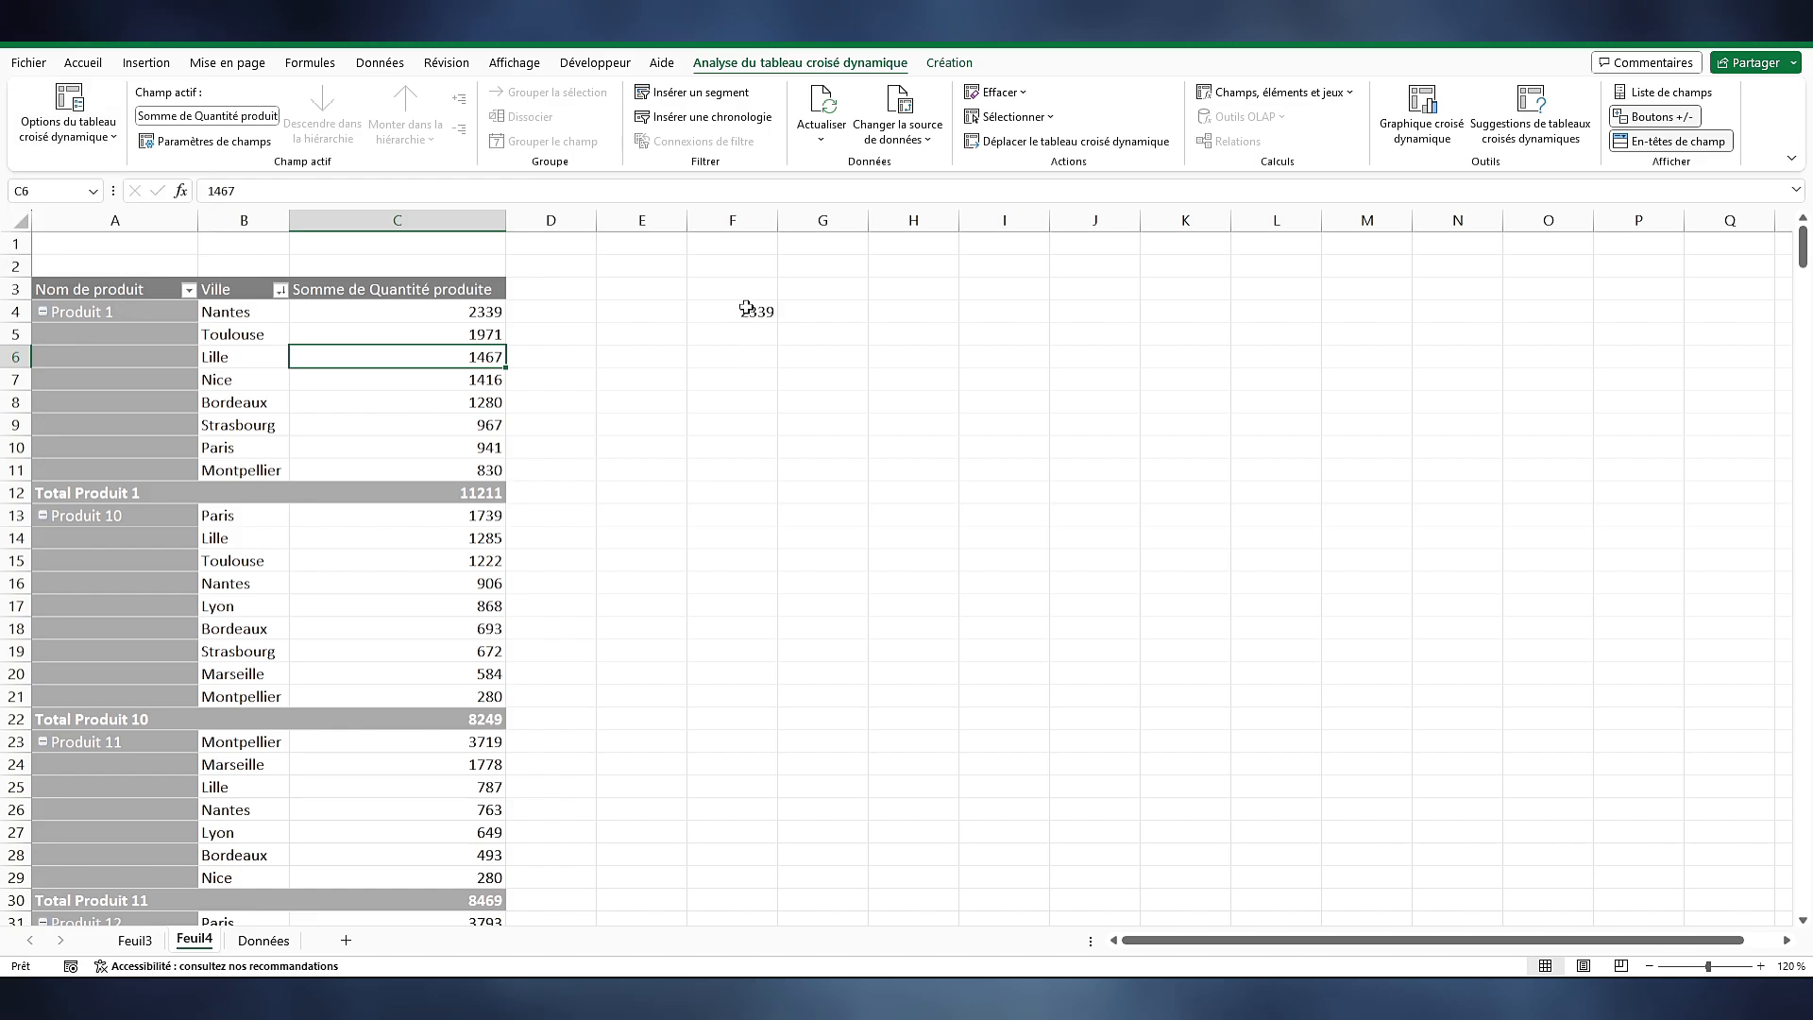
Enter a direct reference to C4 in F5, fill it down to F11, and inspect the copied references
click(756, 339)
text(=)
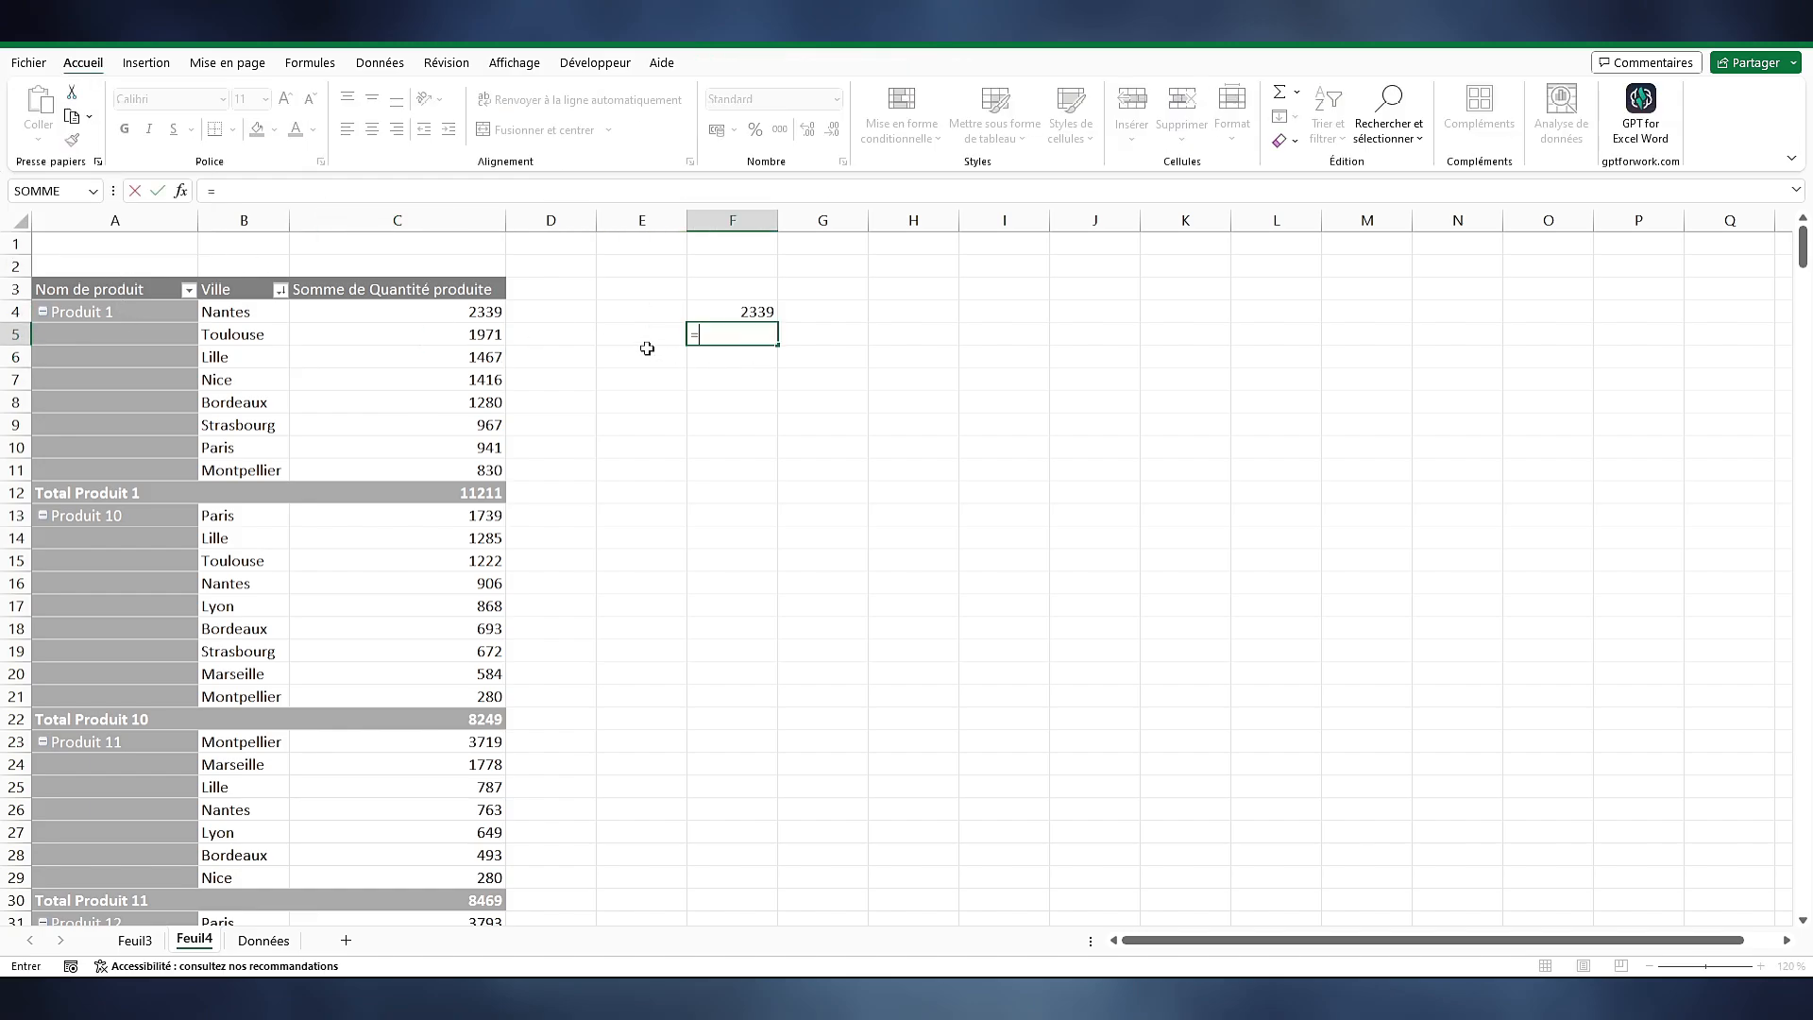
click(441, 307)
key(Return)
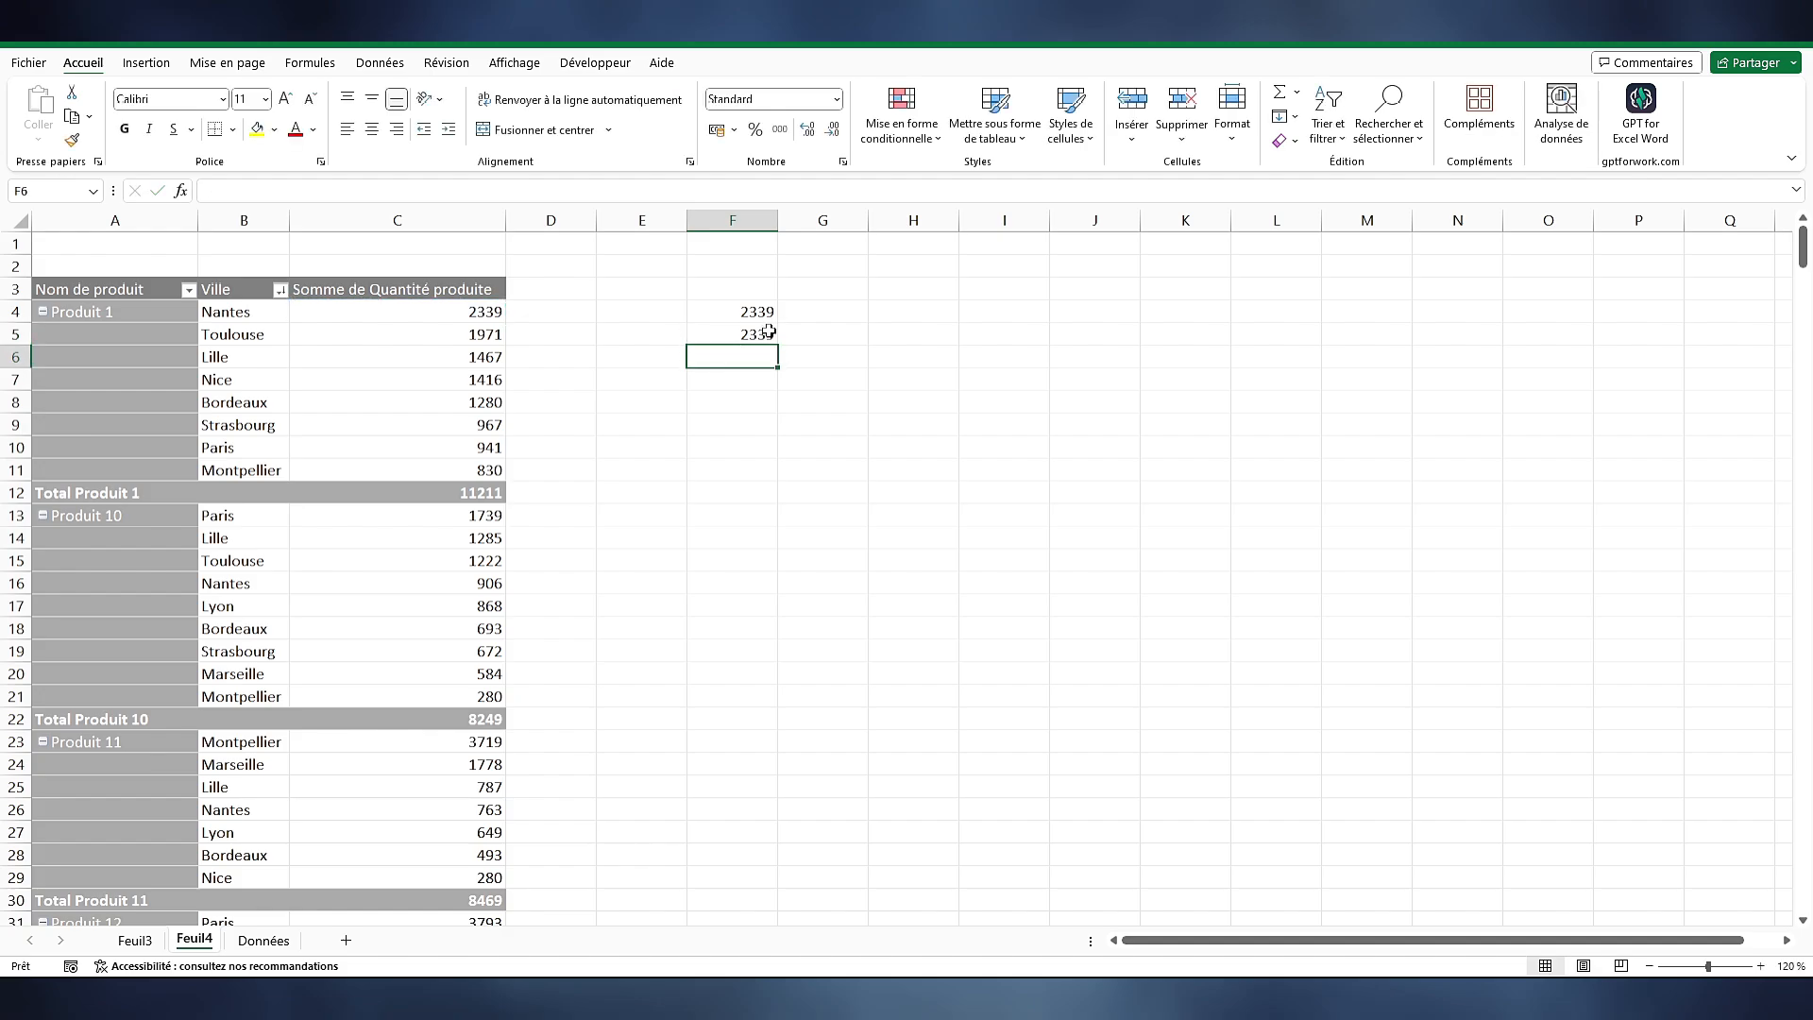
click(741, 336)
drag(778, 345, 767, 484)
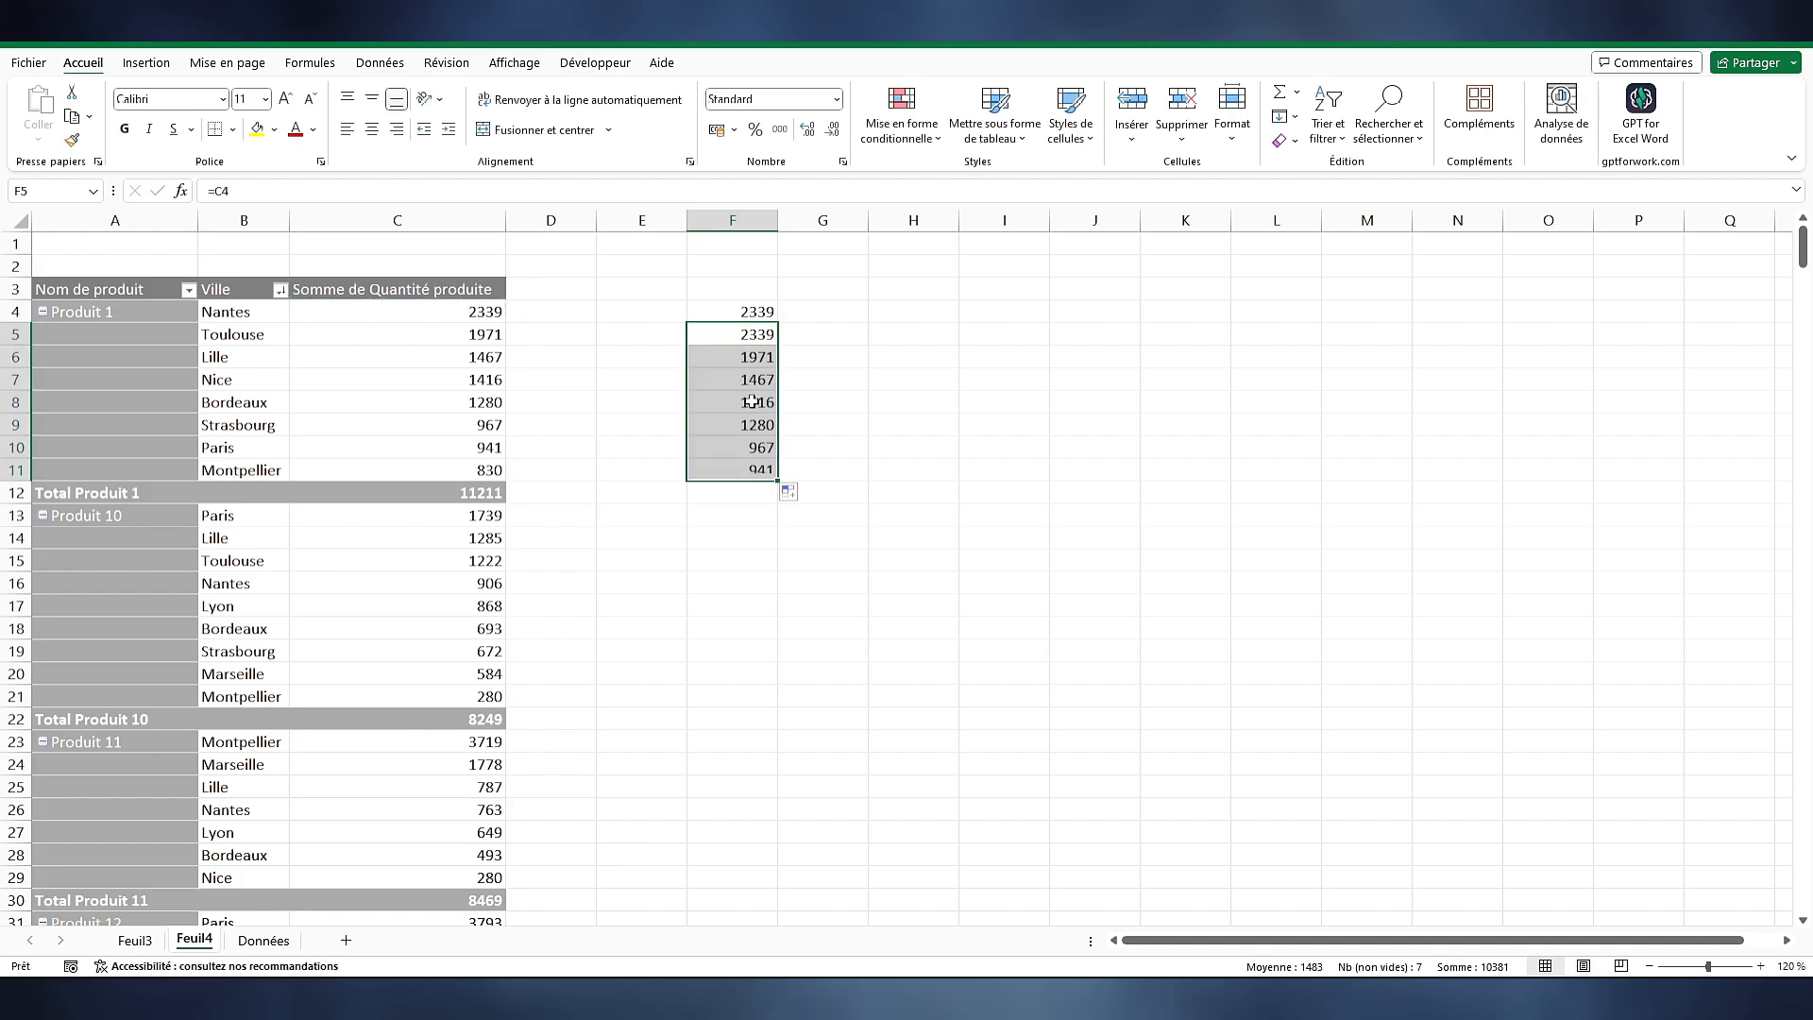
click(760, 402)
click(822, 447)
click(742, 379)
click(756, 447)
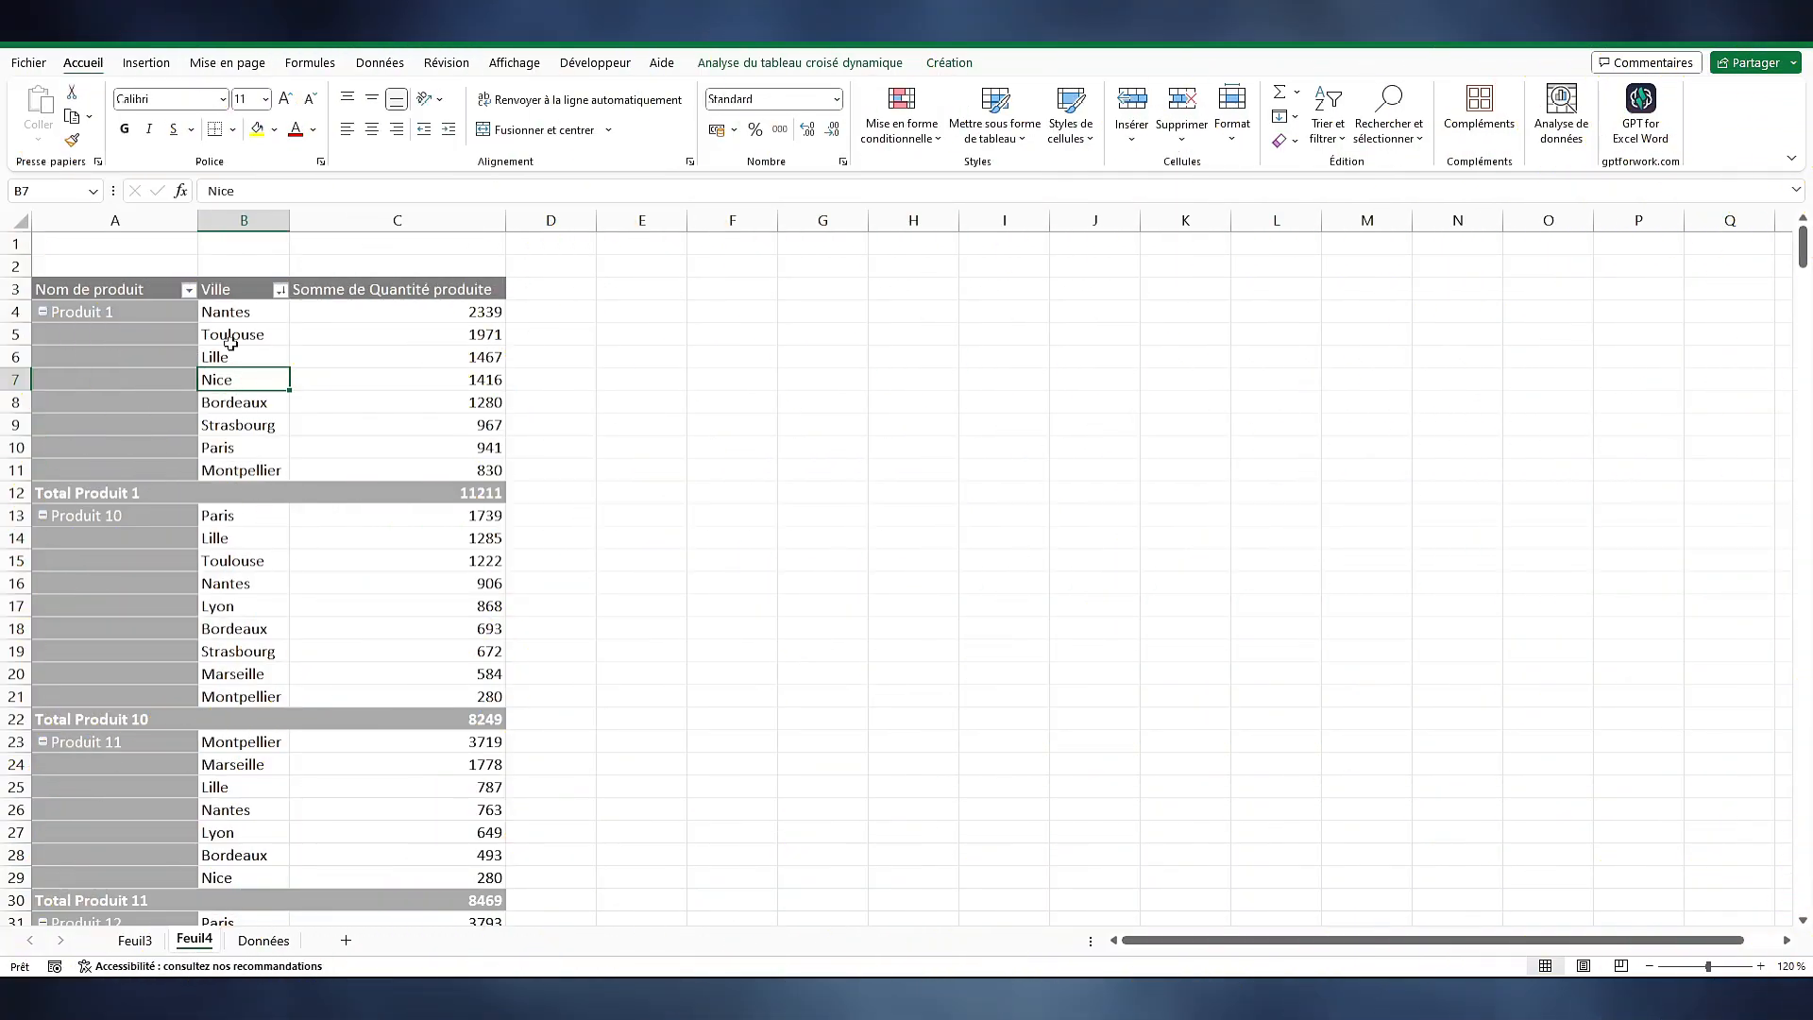
Widen columns B and C of the pivot table and refresh it to test whether the widths hold
drag(296, 222, 459, 222)
drag(674, 222, 725, 221)
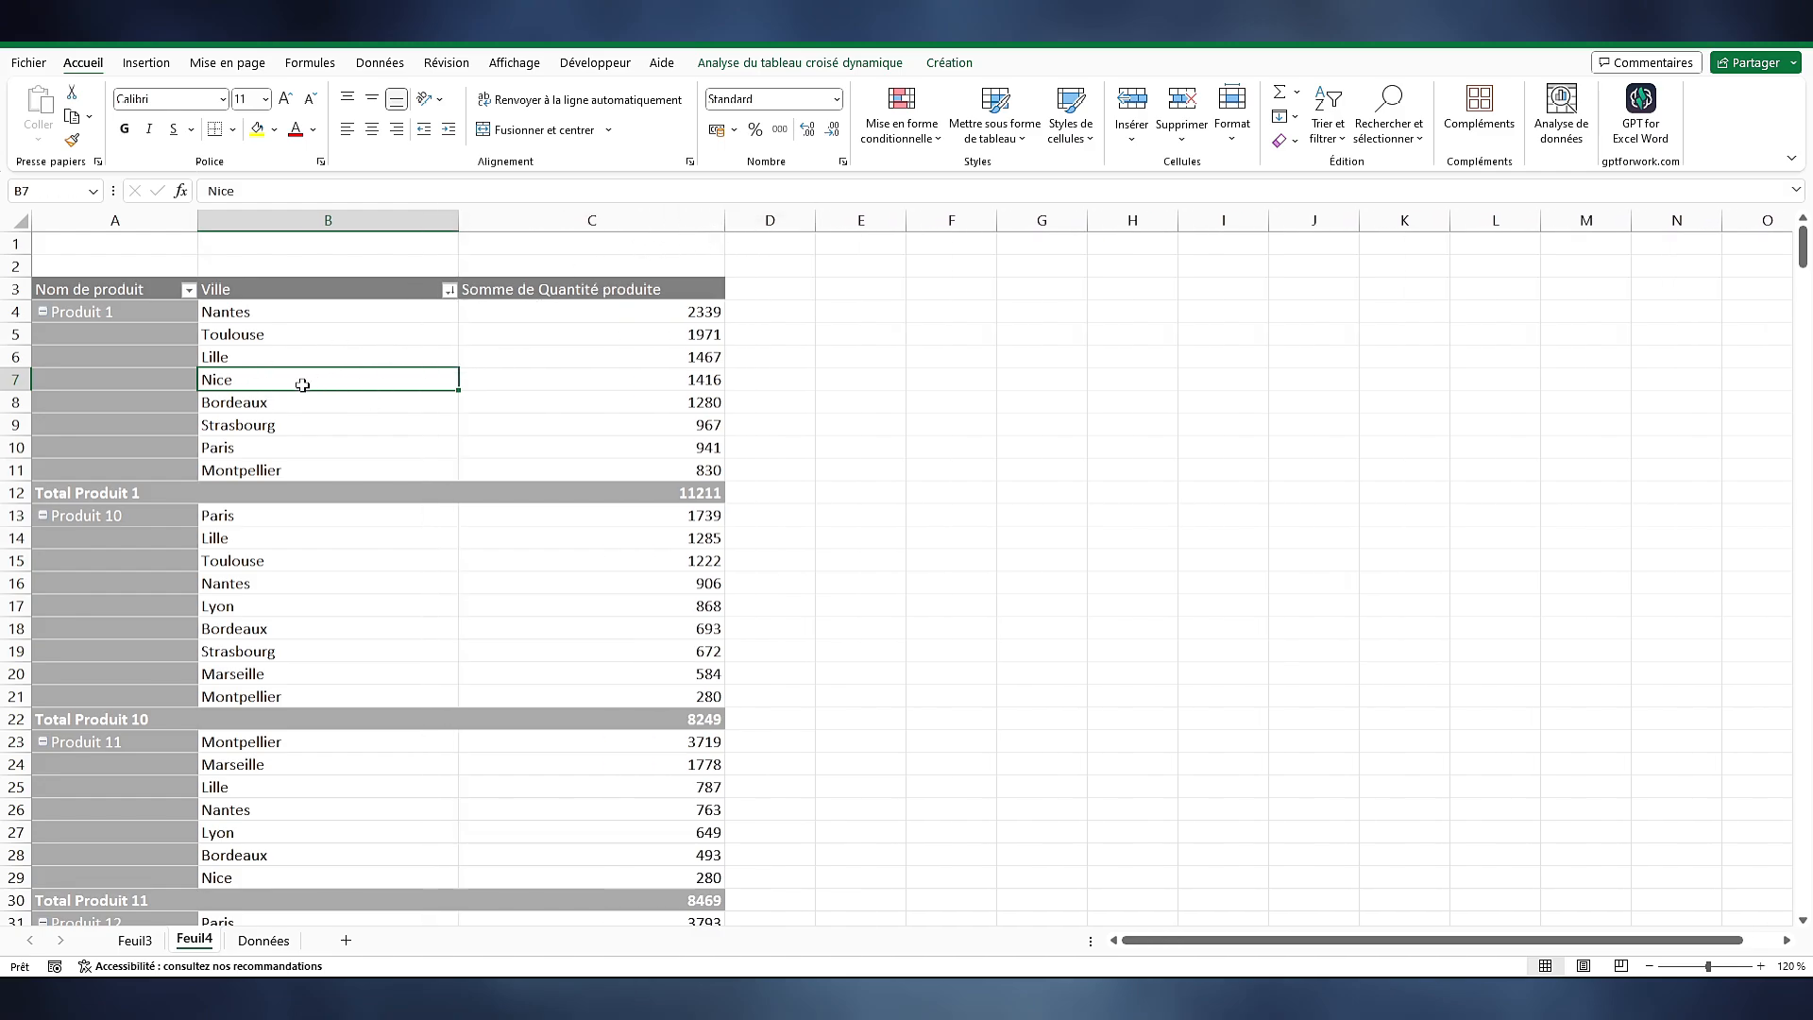
right_click(270, 388)
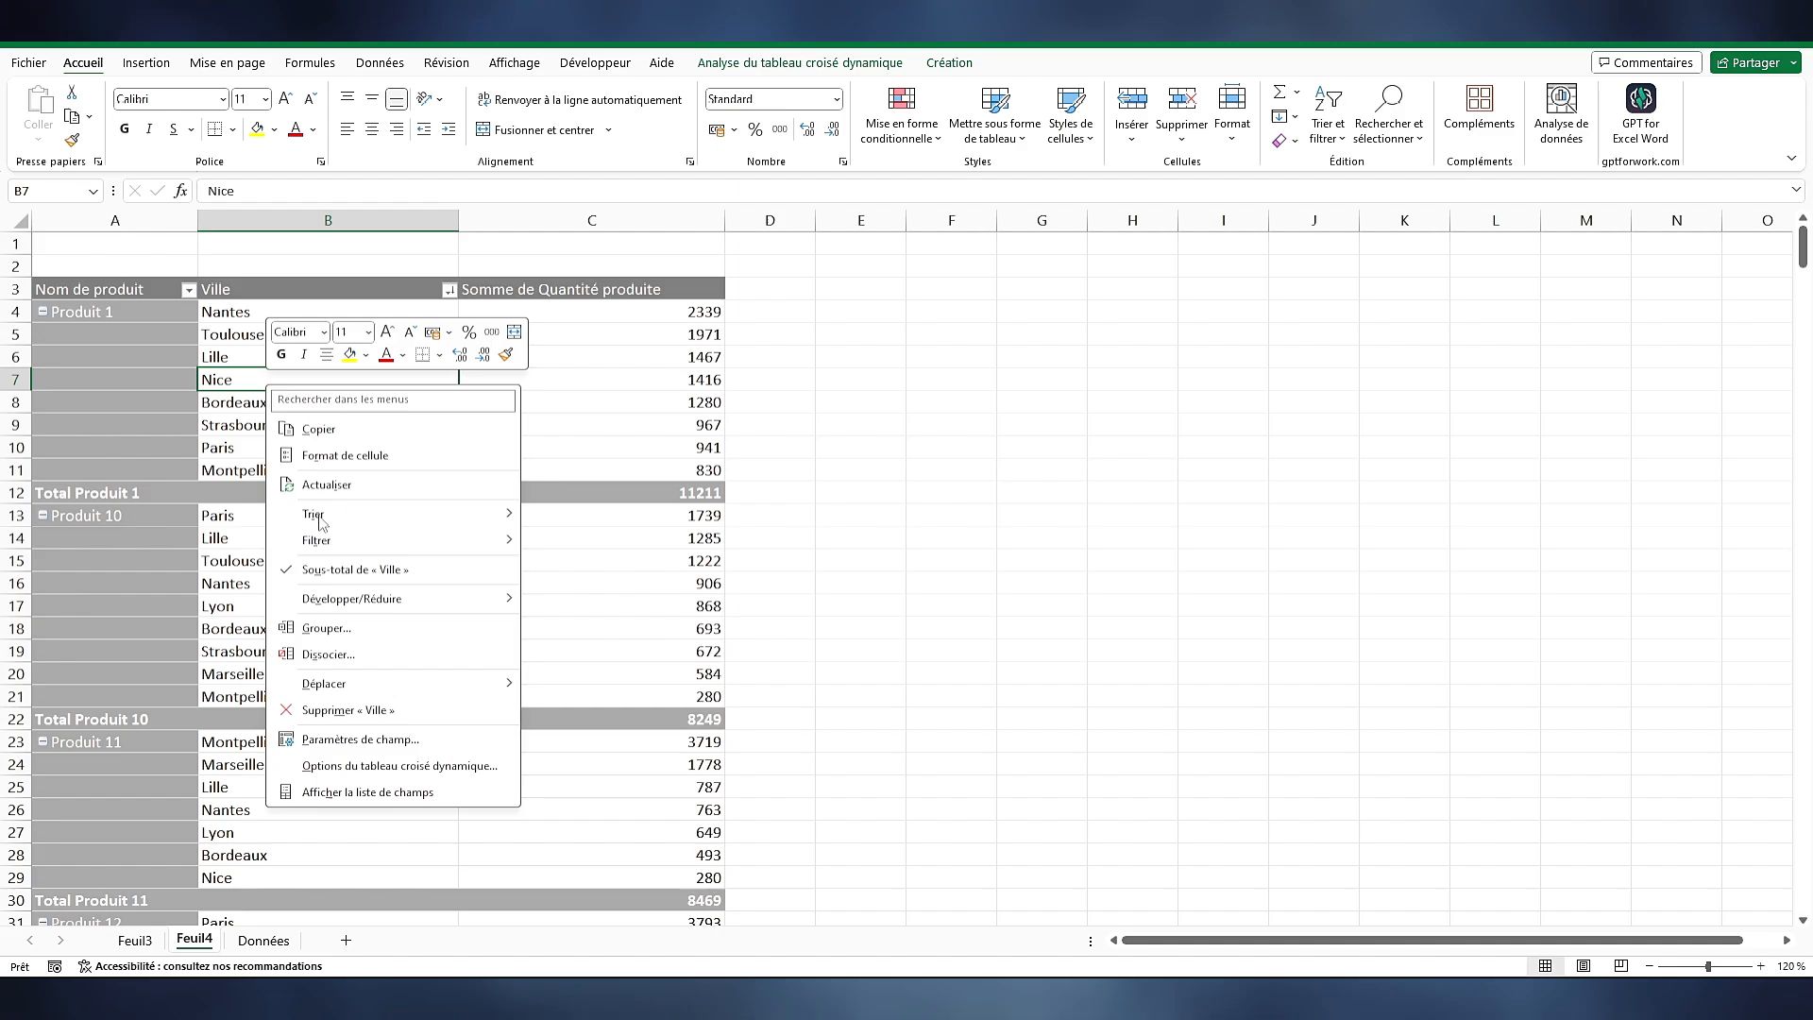
click(325, 486)
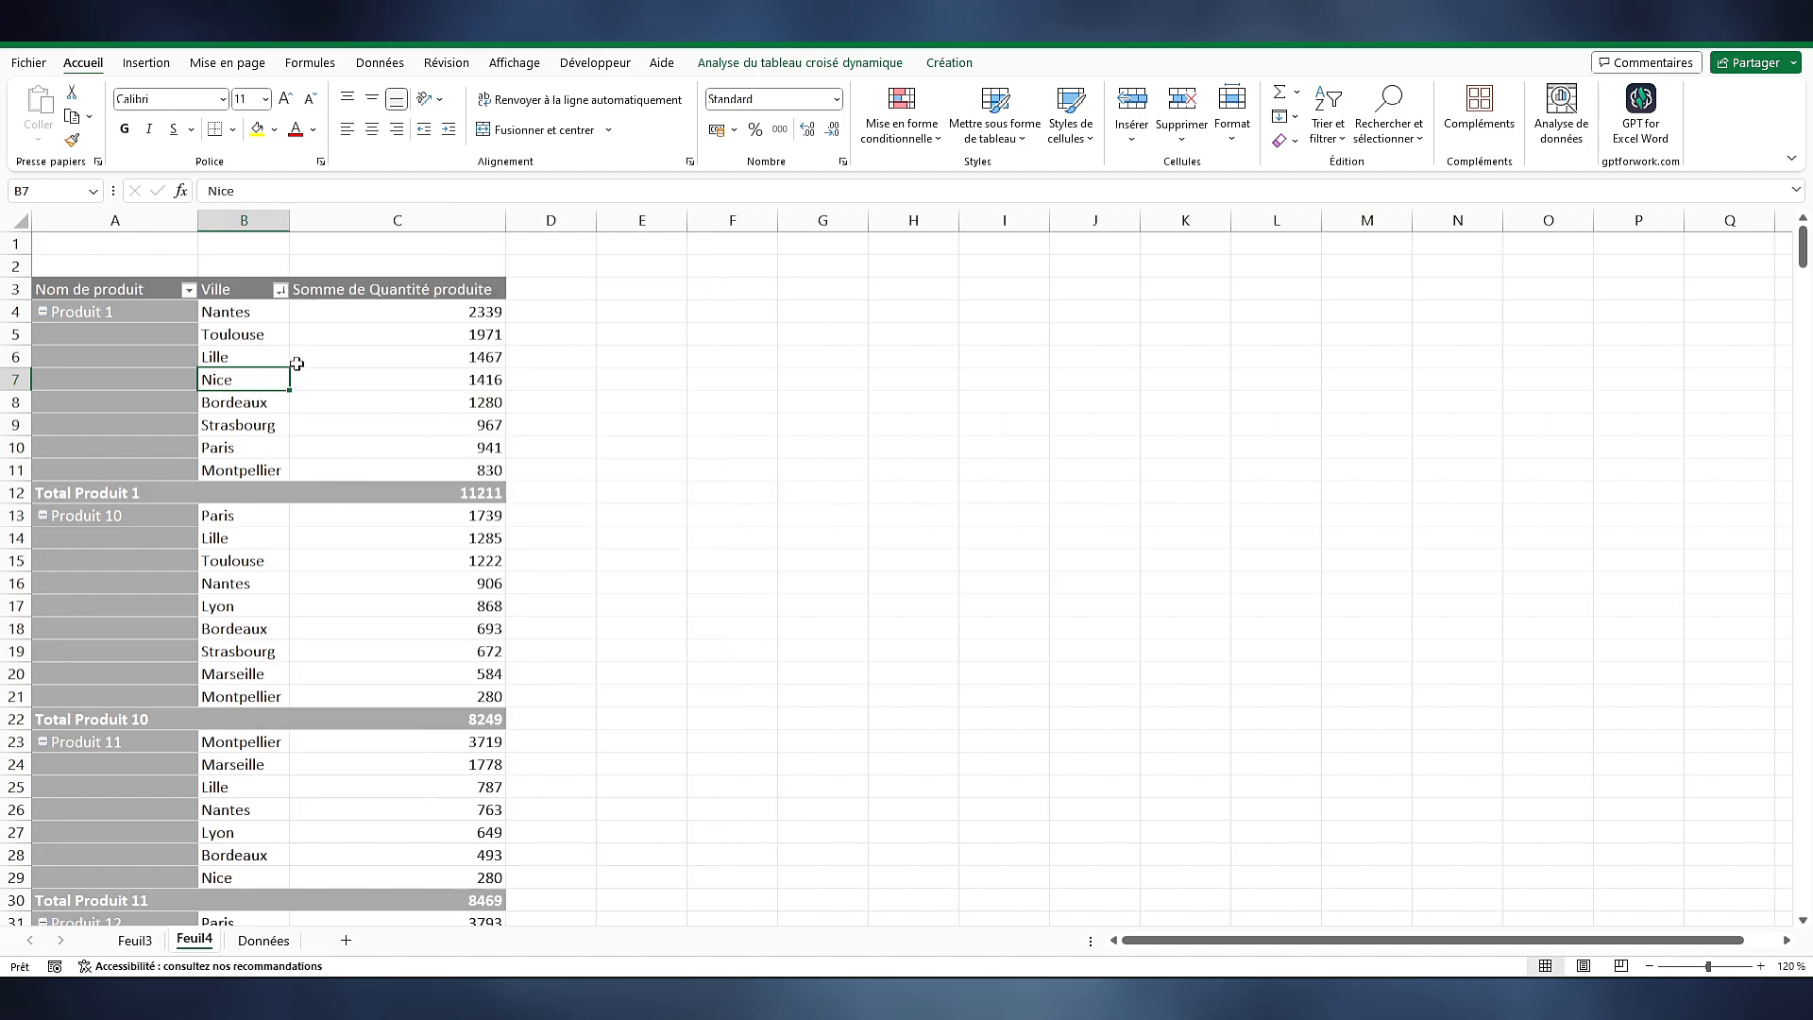
Widen the Ville column and turn off automatic column width adjustment on update in the pivot table options
drag(290, 220, 440, 219)
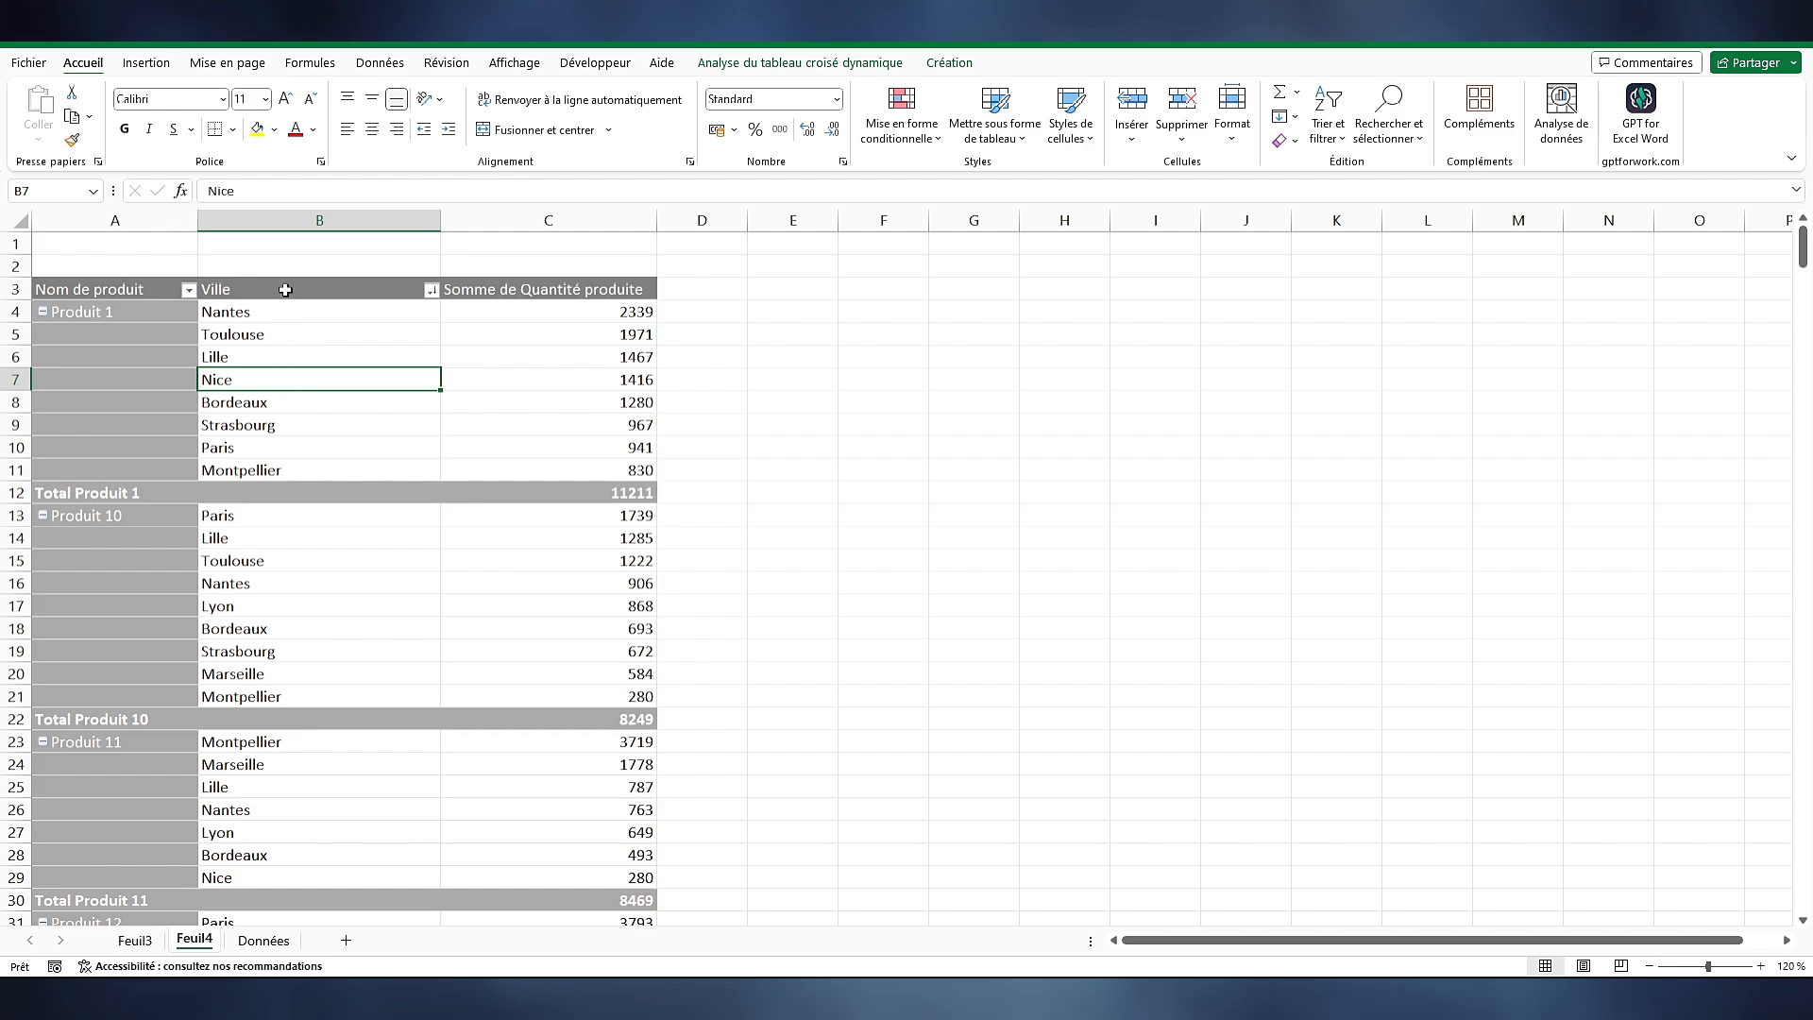
right_click(289, 428)
click(338, 800)
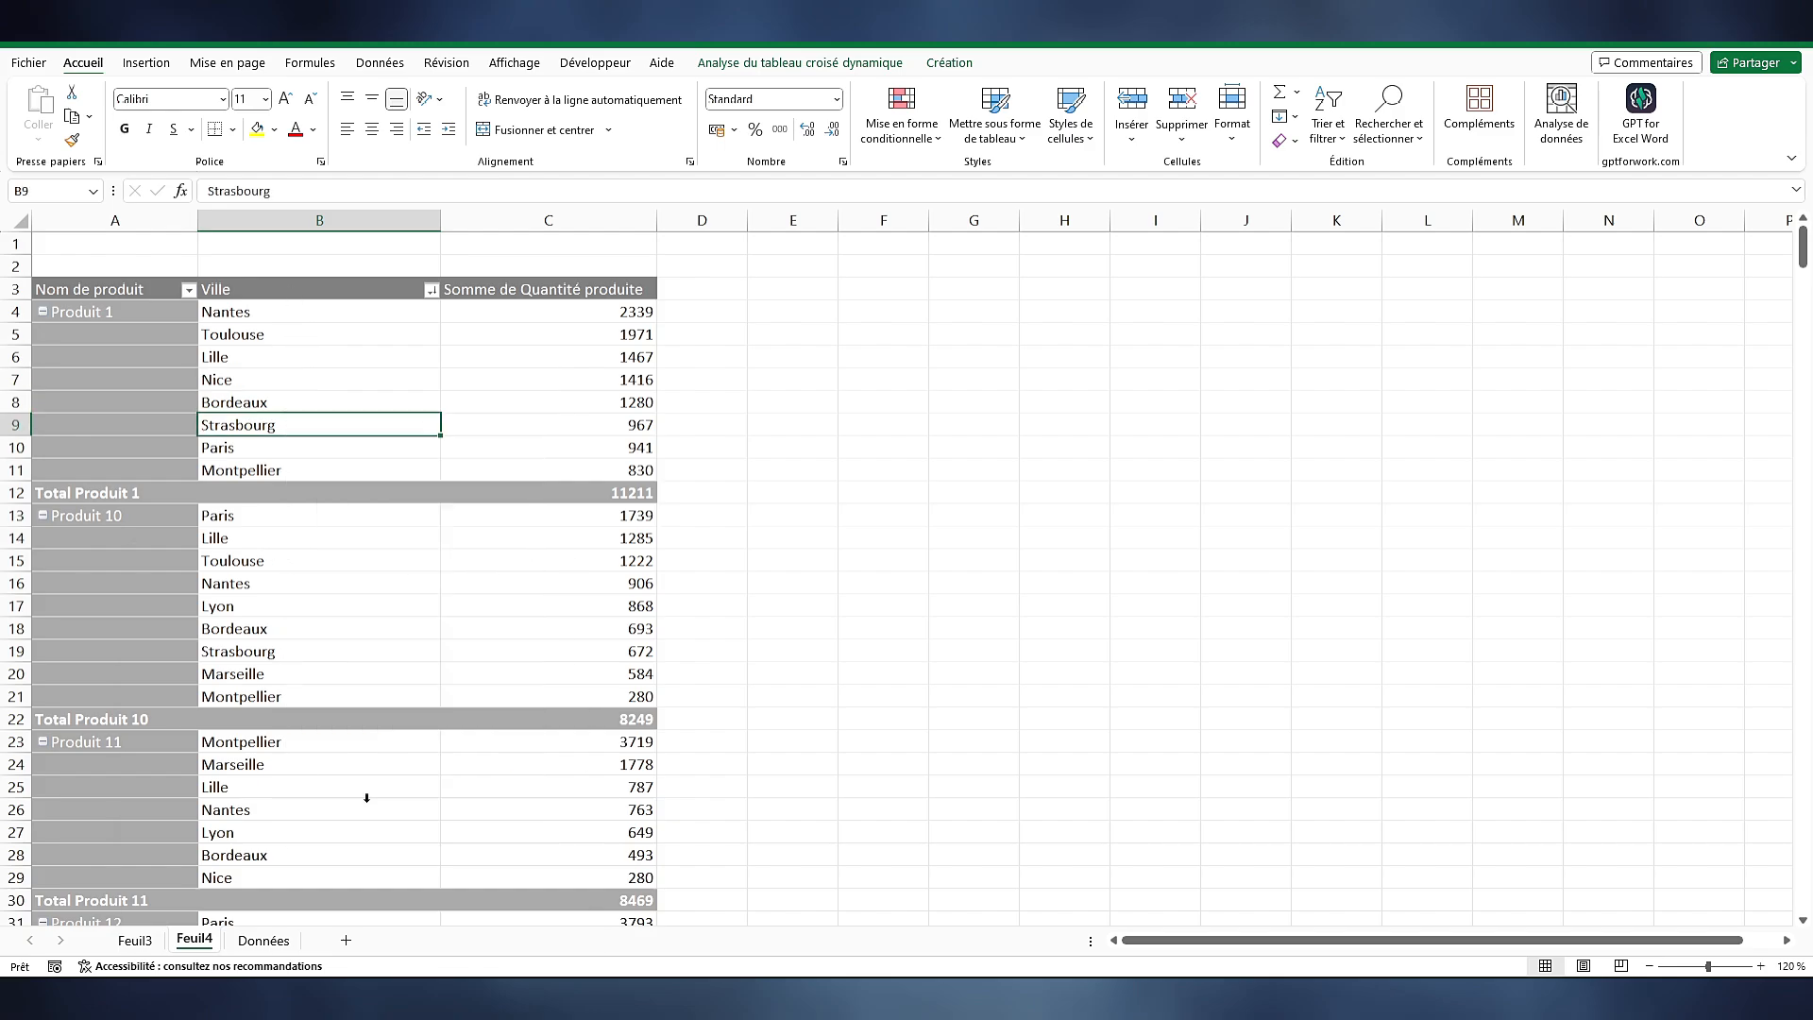
drag(442, 542, 1018, 287)
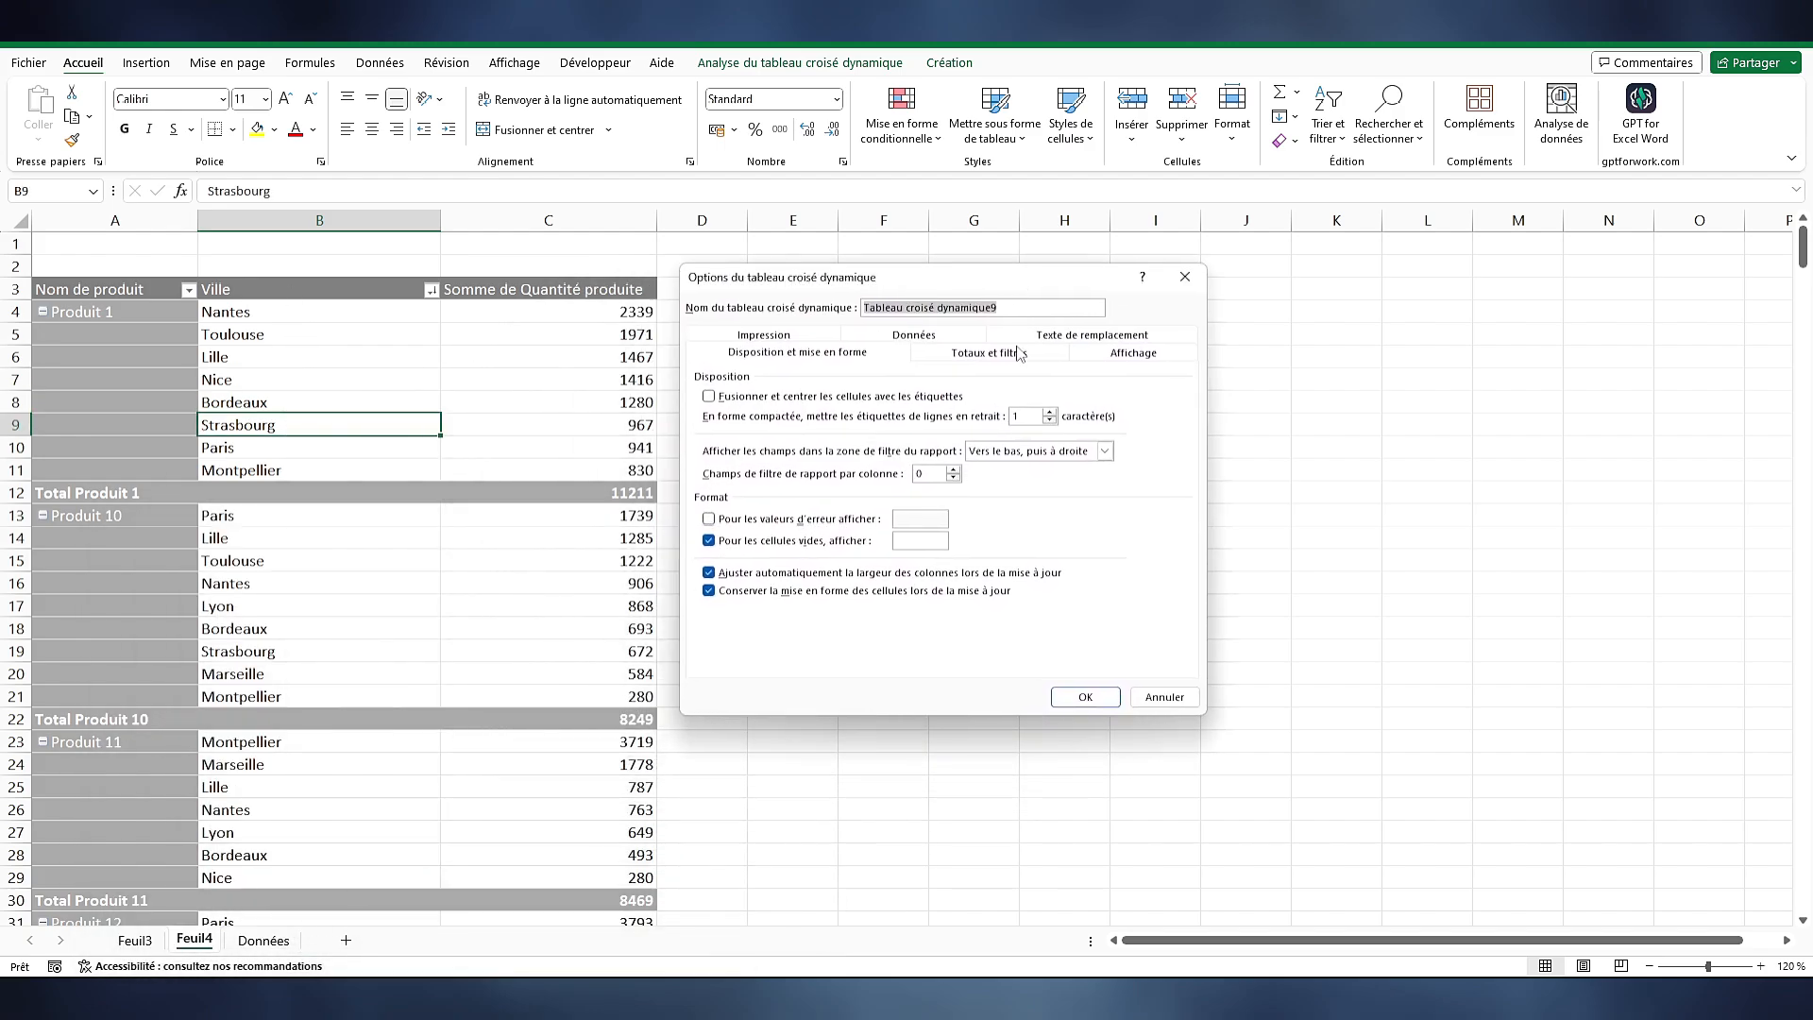
click(822, 353)
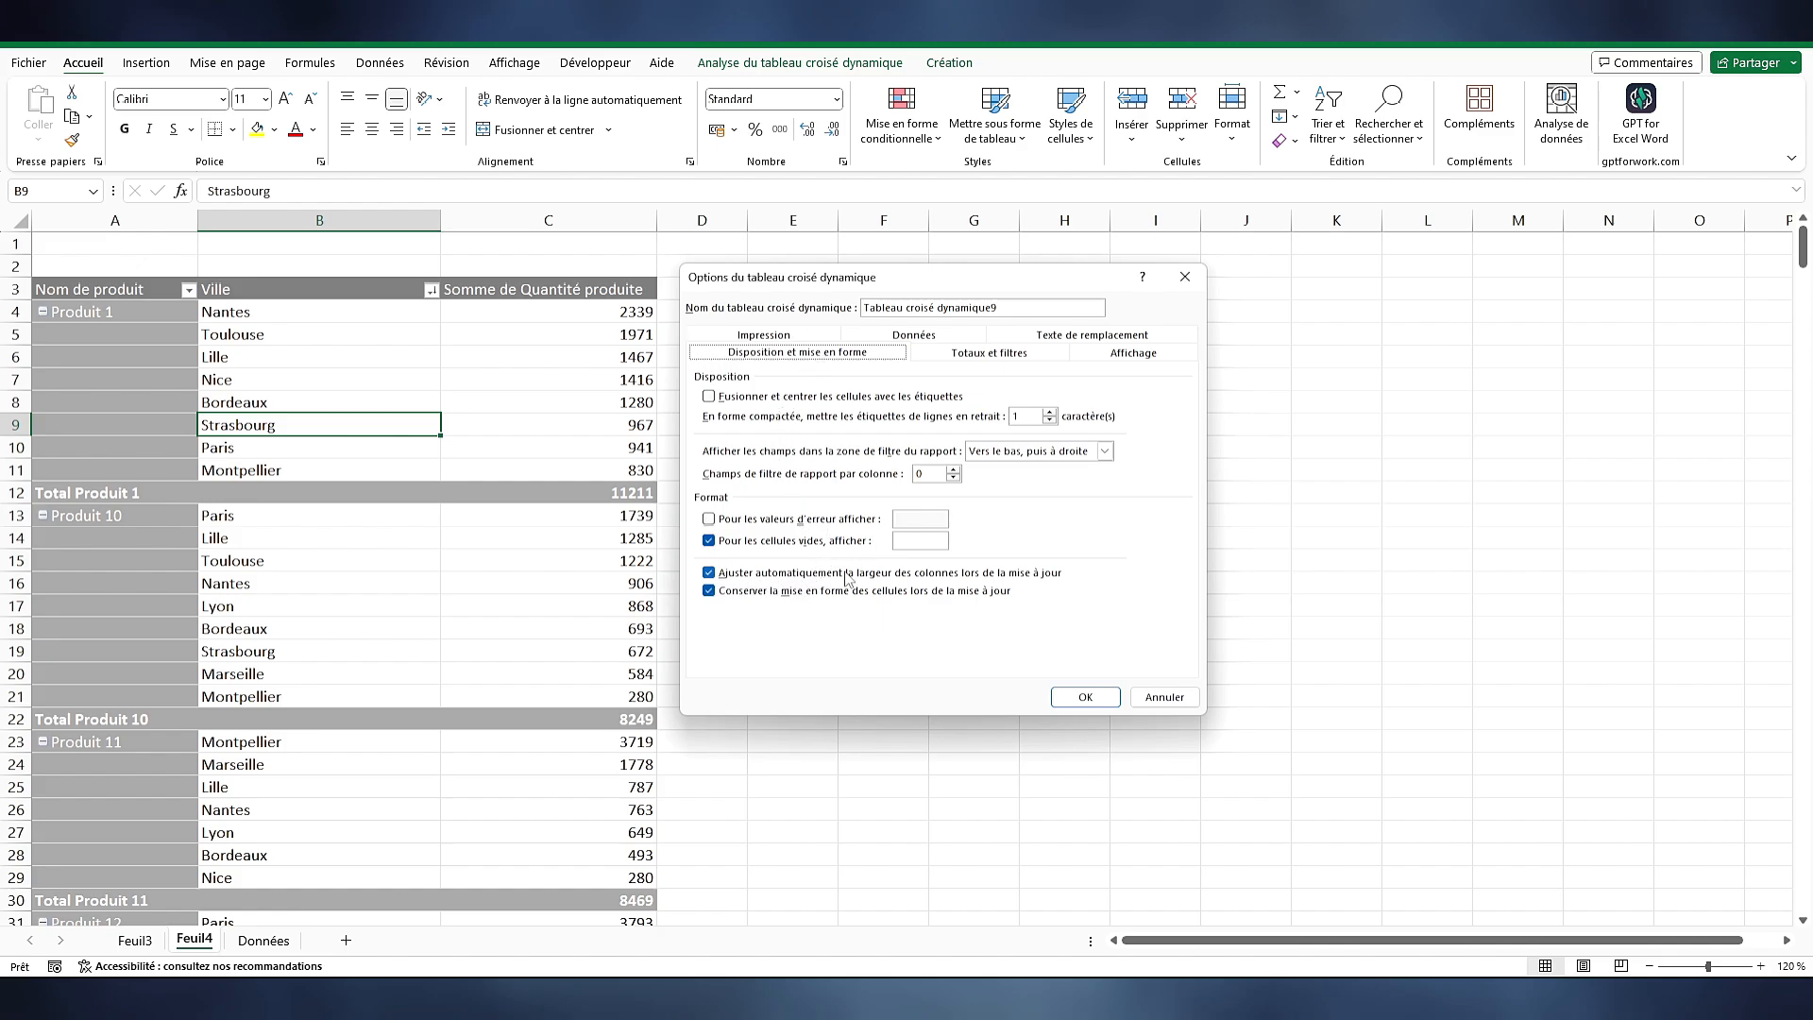
click(767, 574)
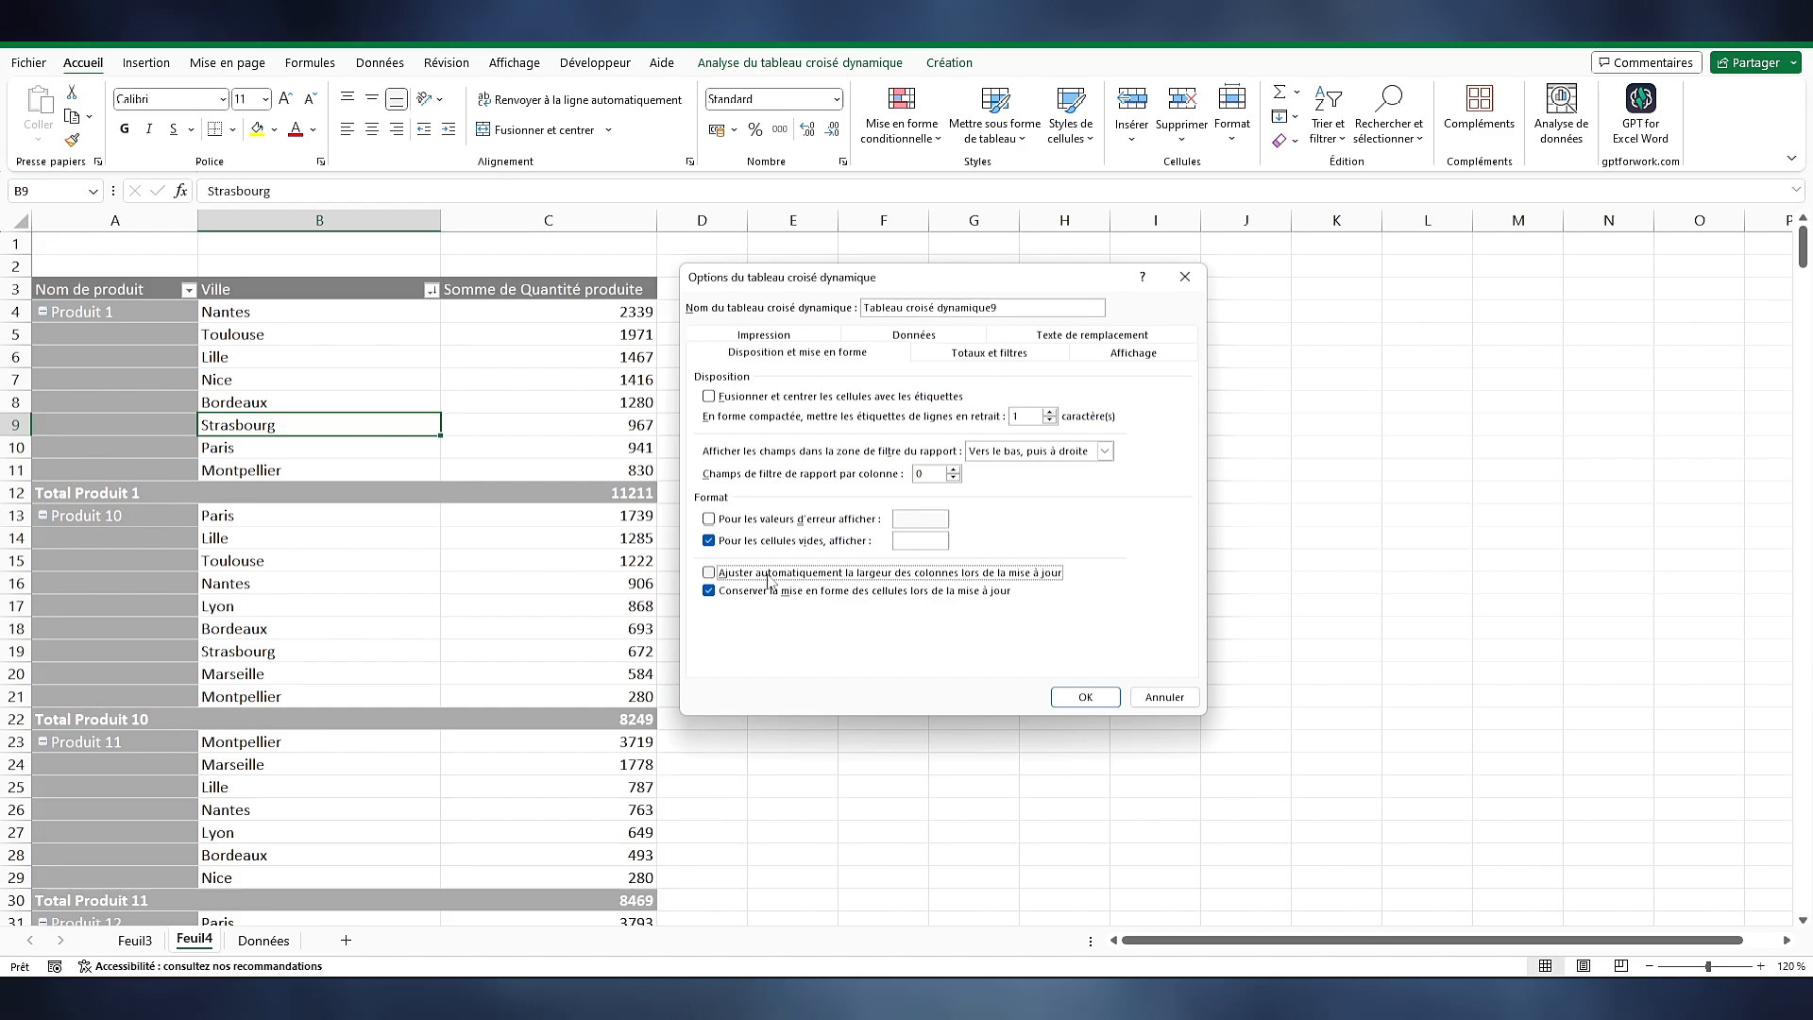
click(1086, 697)
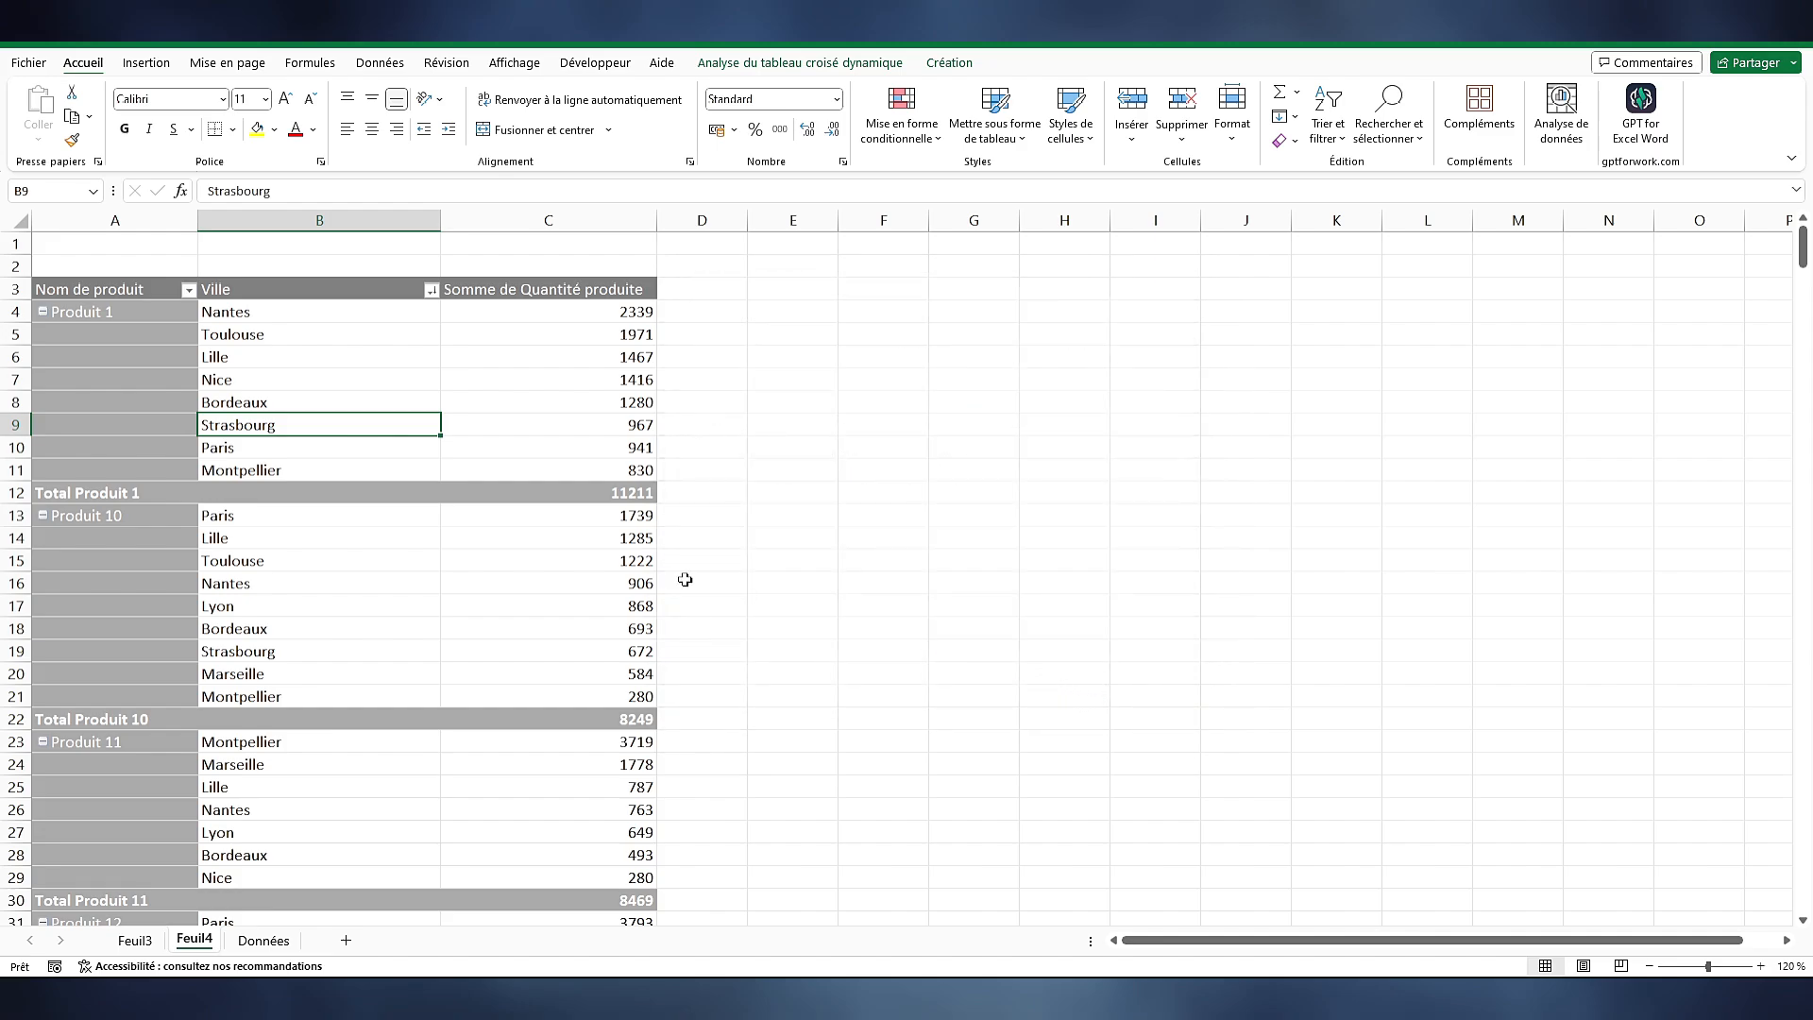
Refresh the pivot table several times from its Ville and quantity cells to check the column widths
right_click(374, 360)
click(417, 457)
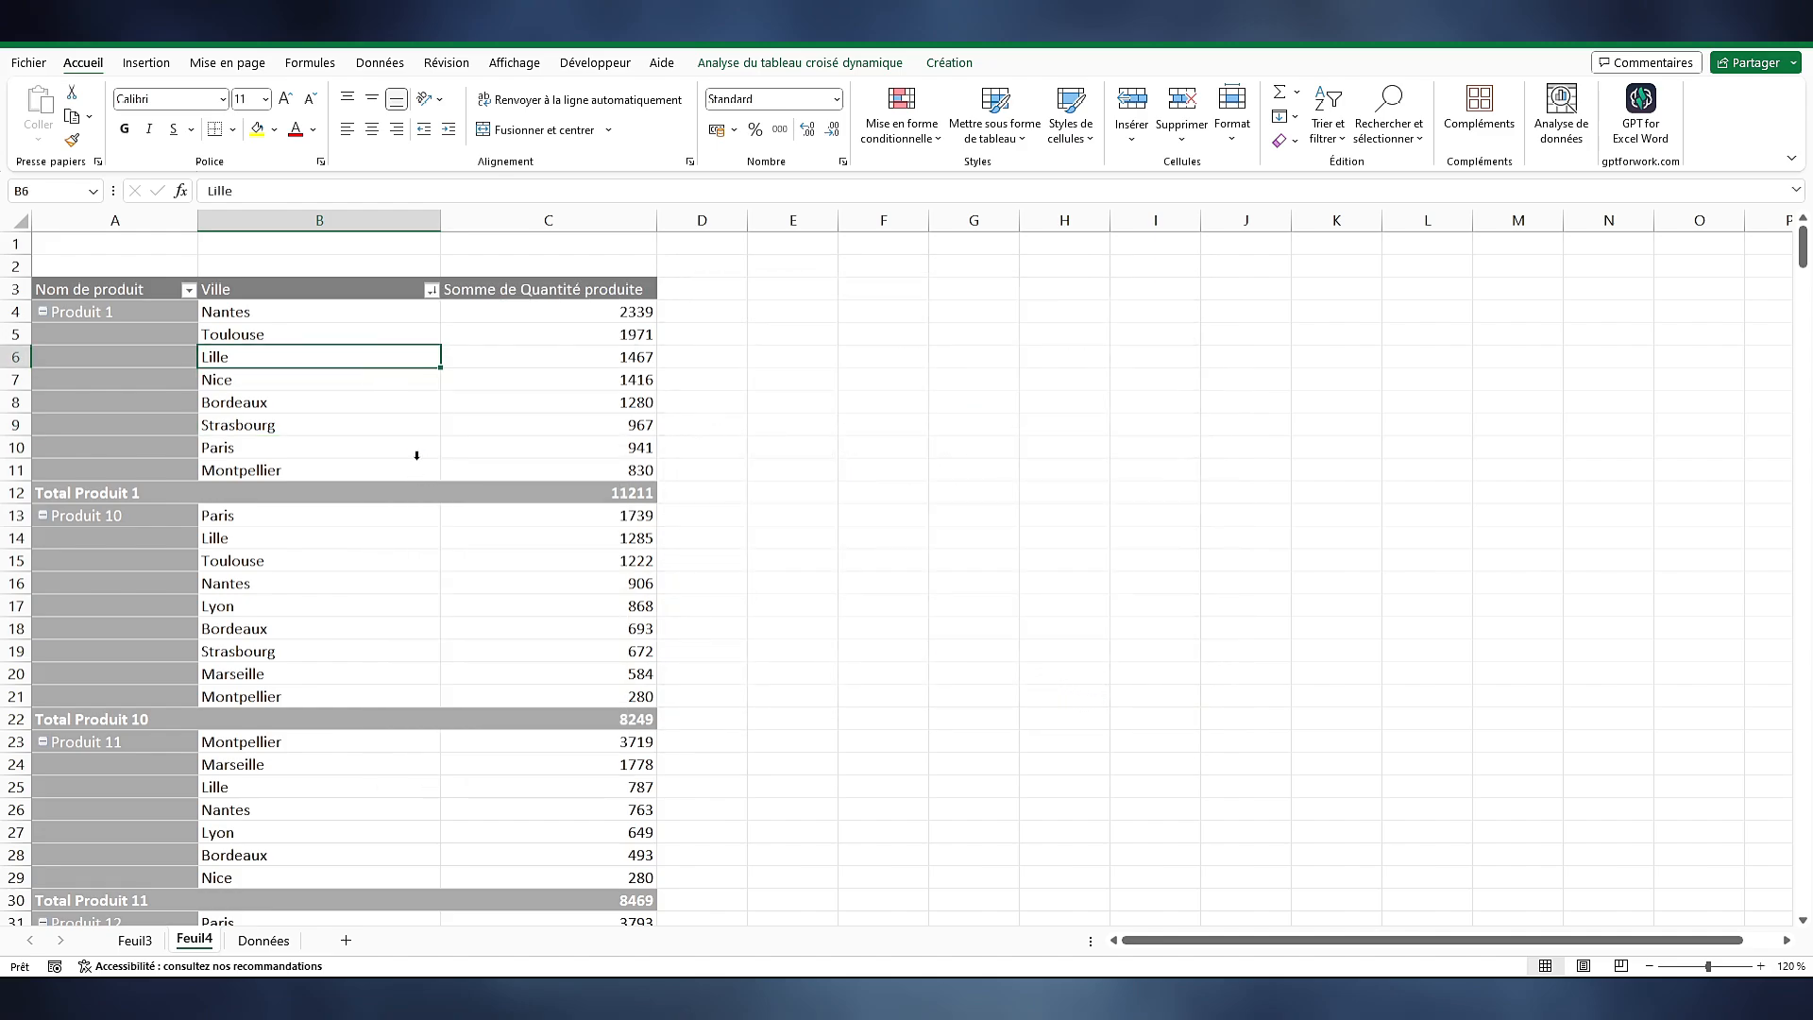
right_click(360, 401)
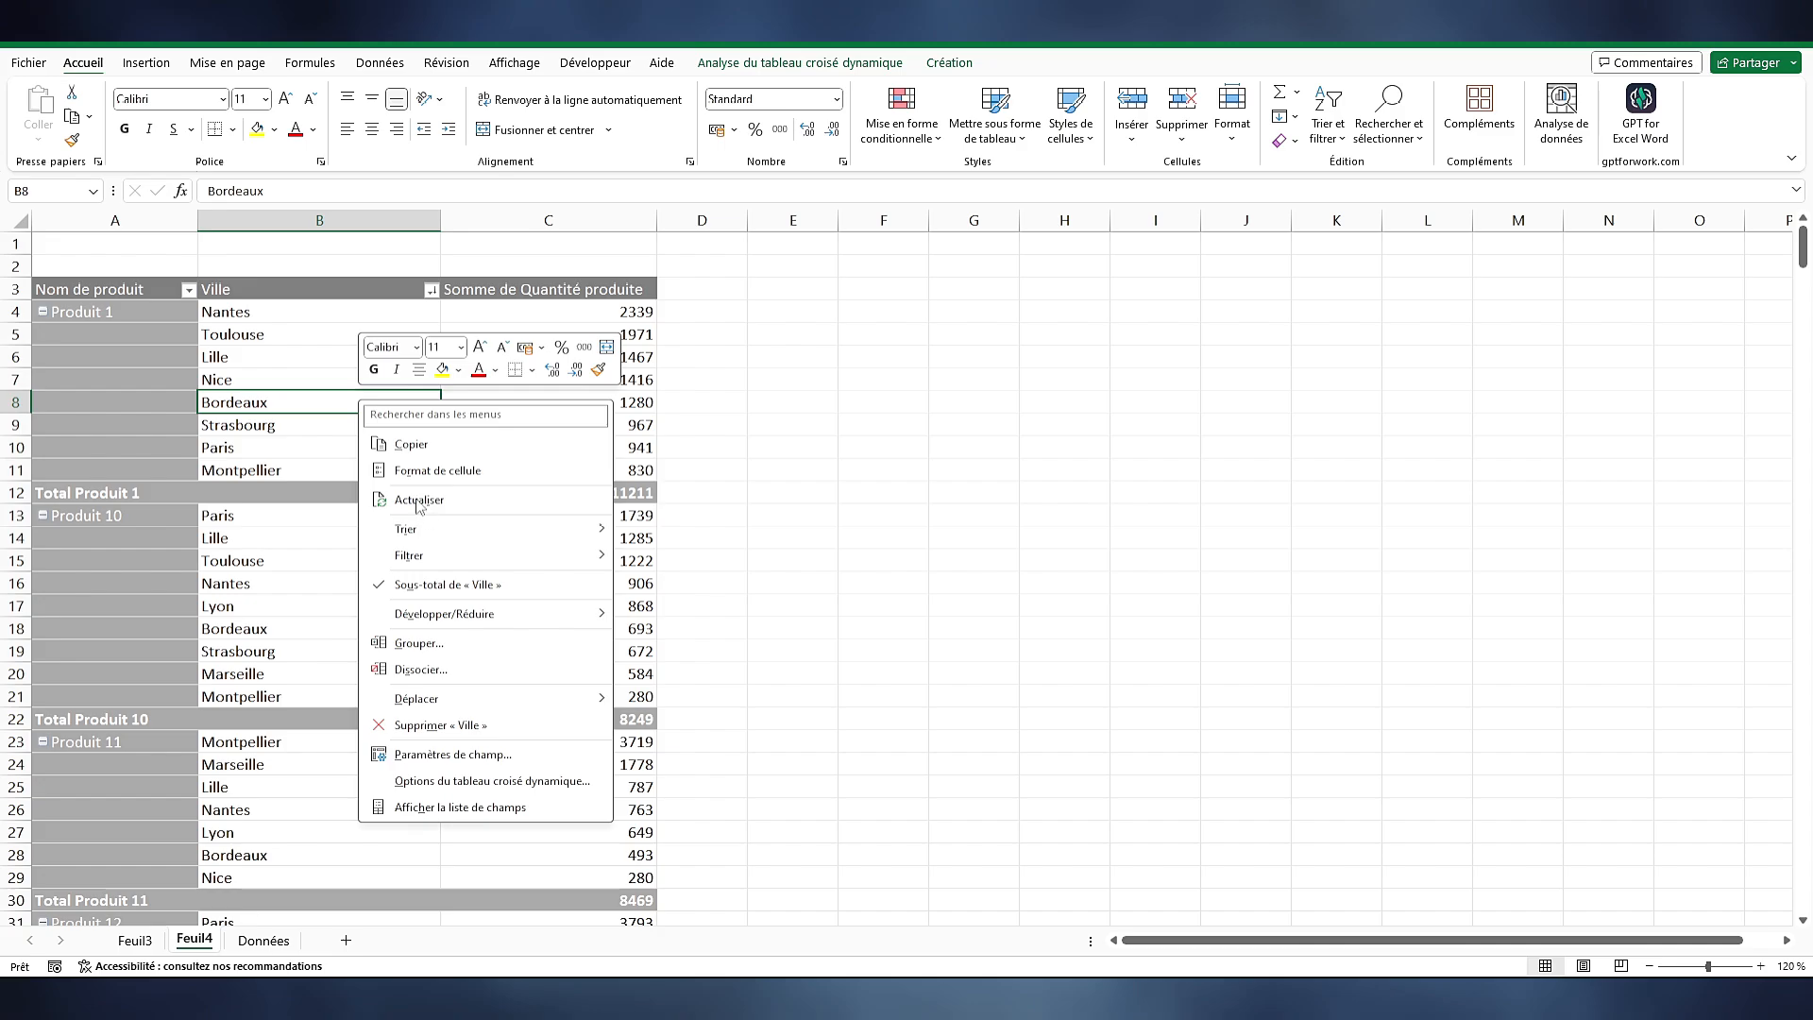
click(418, 503)
right_click(567, 396)
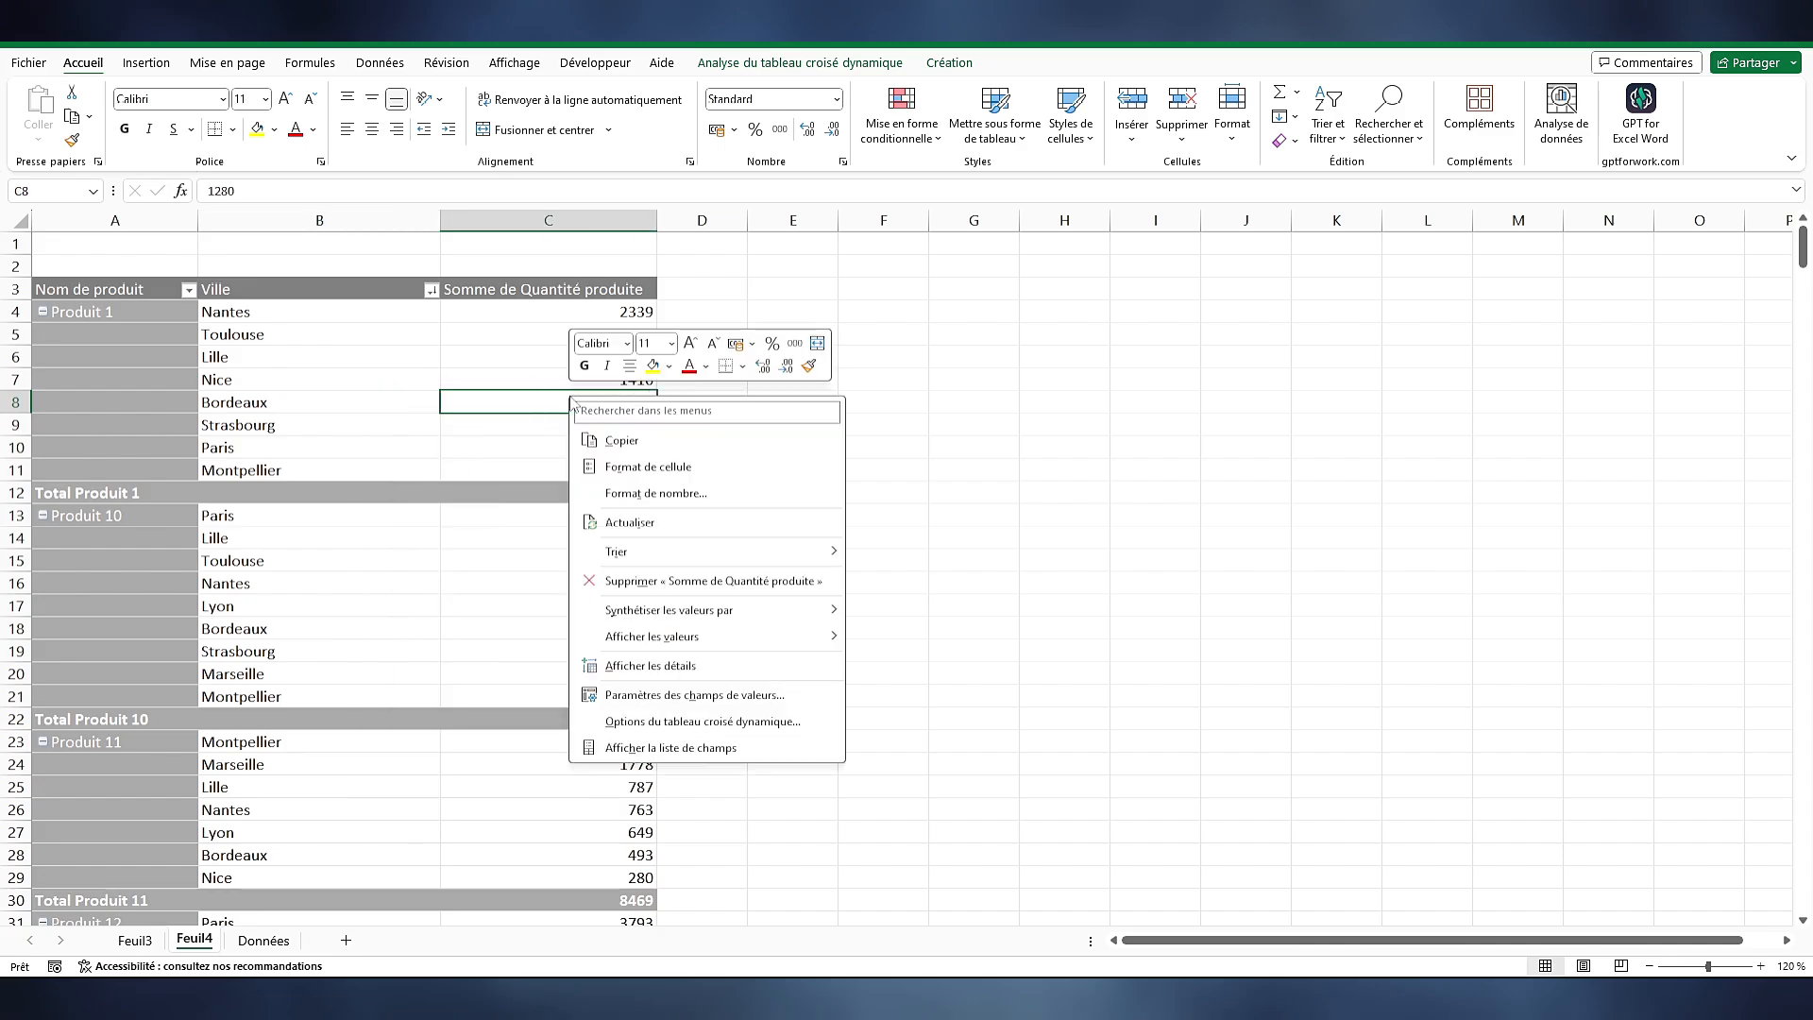
click(639, 522)
Turn the pivot table's automatic column width adjustment on update back on
right_click(511, 377)
click(599, 701)
drag(697, 472, 1031, 287)
click(811, 366)
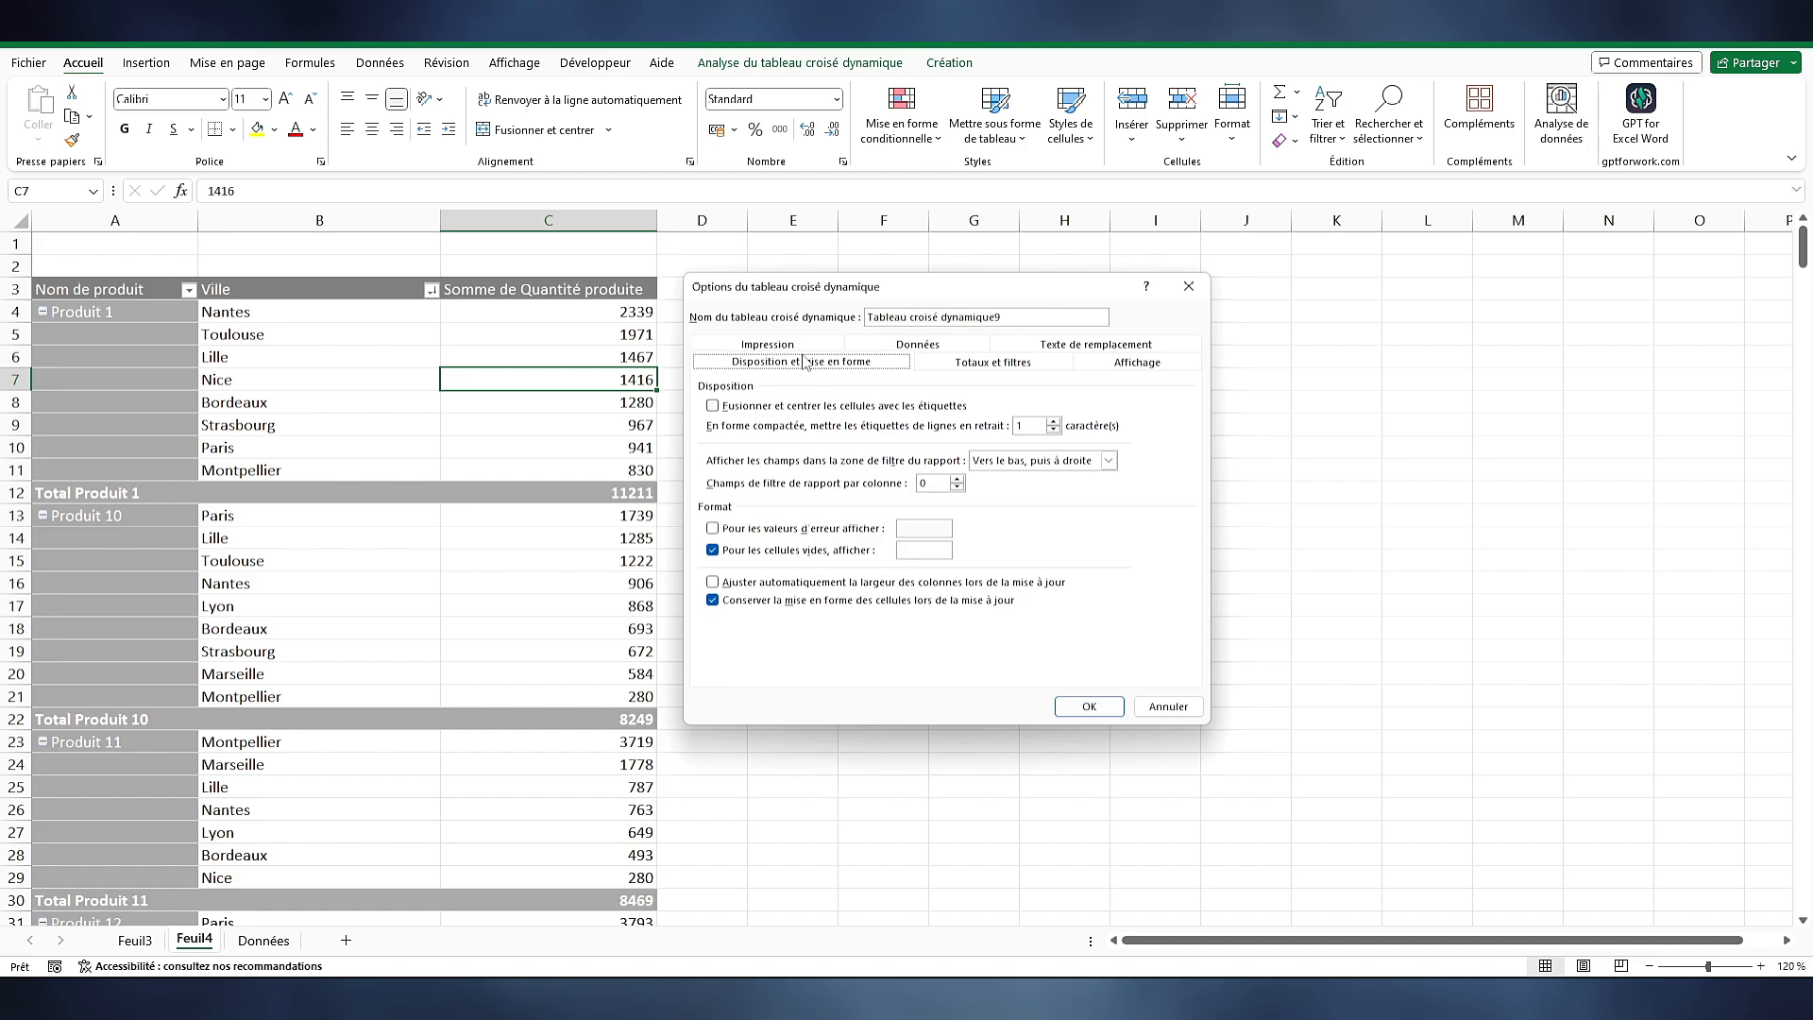
click(736, 582)
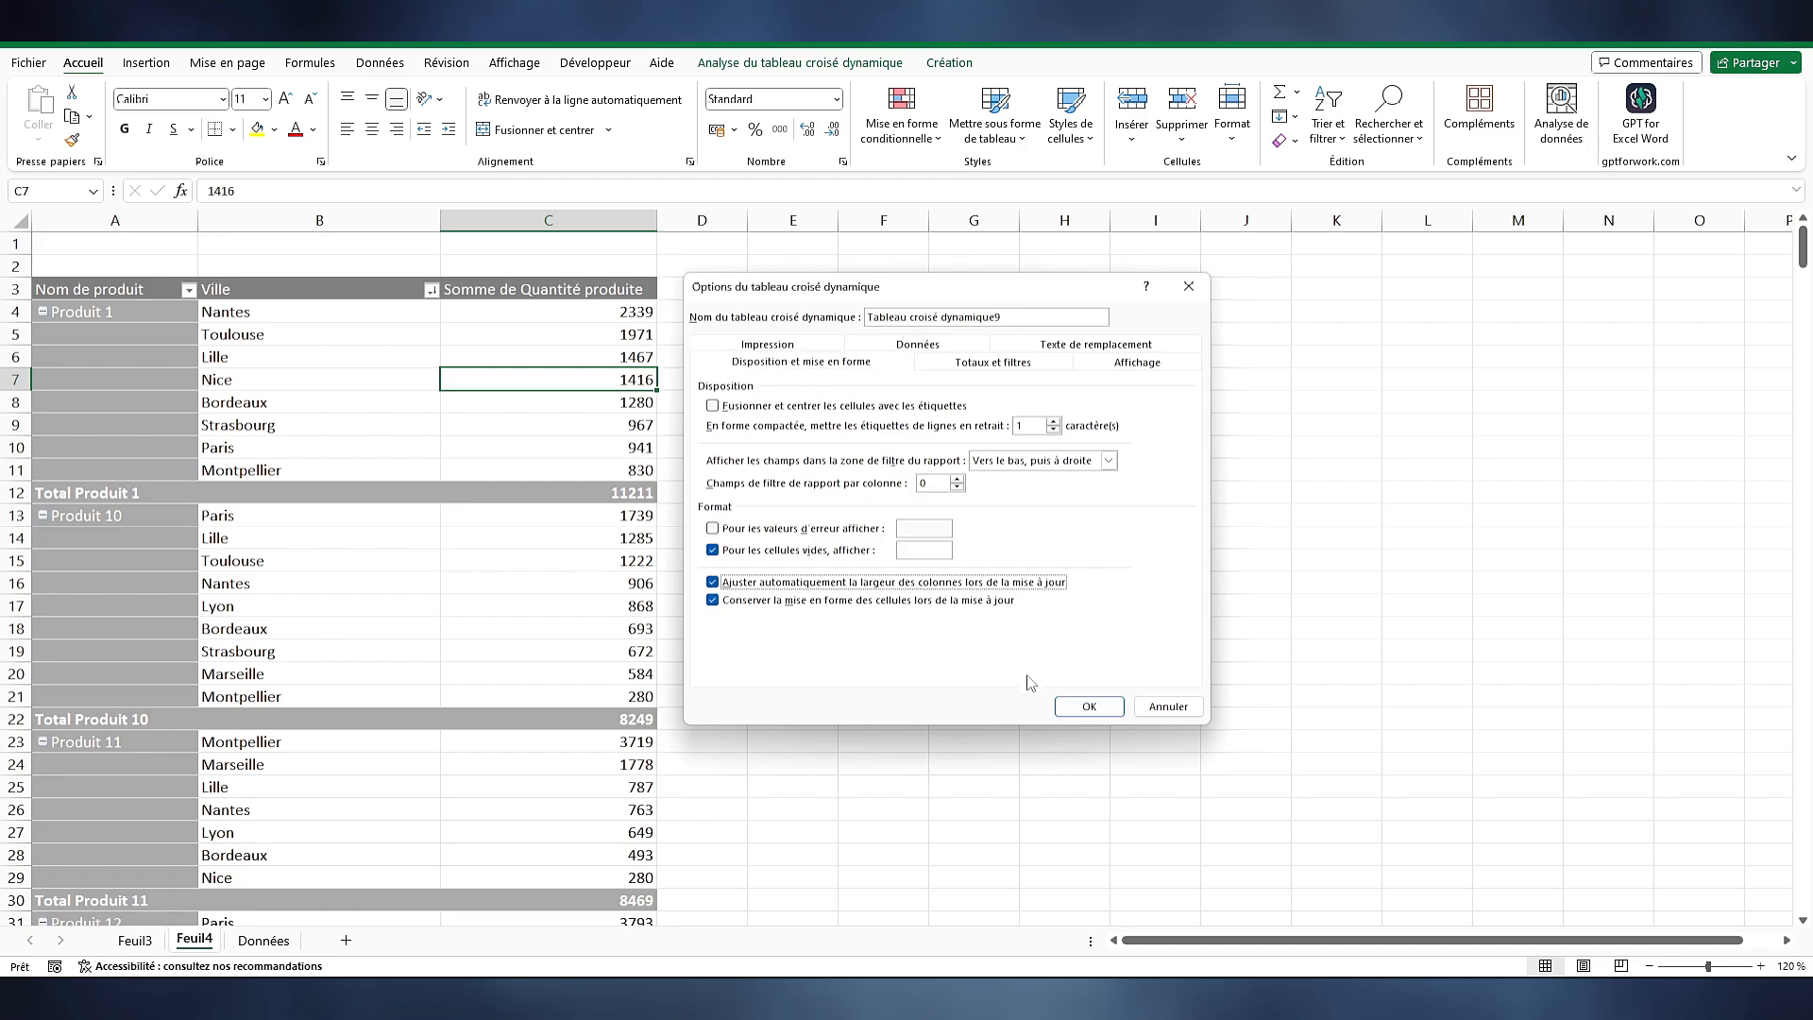
click(1089, 707)
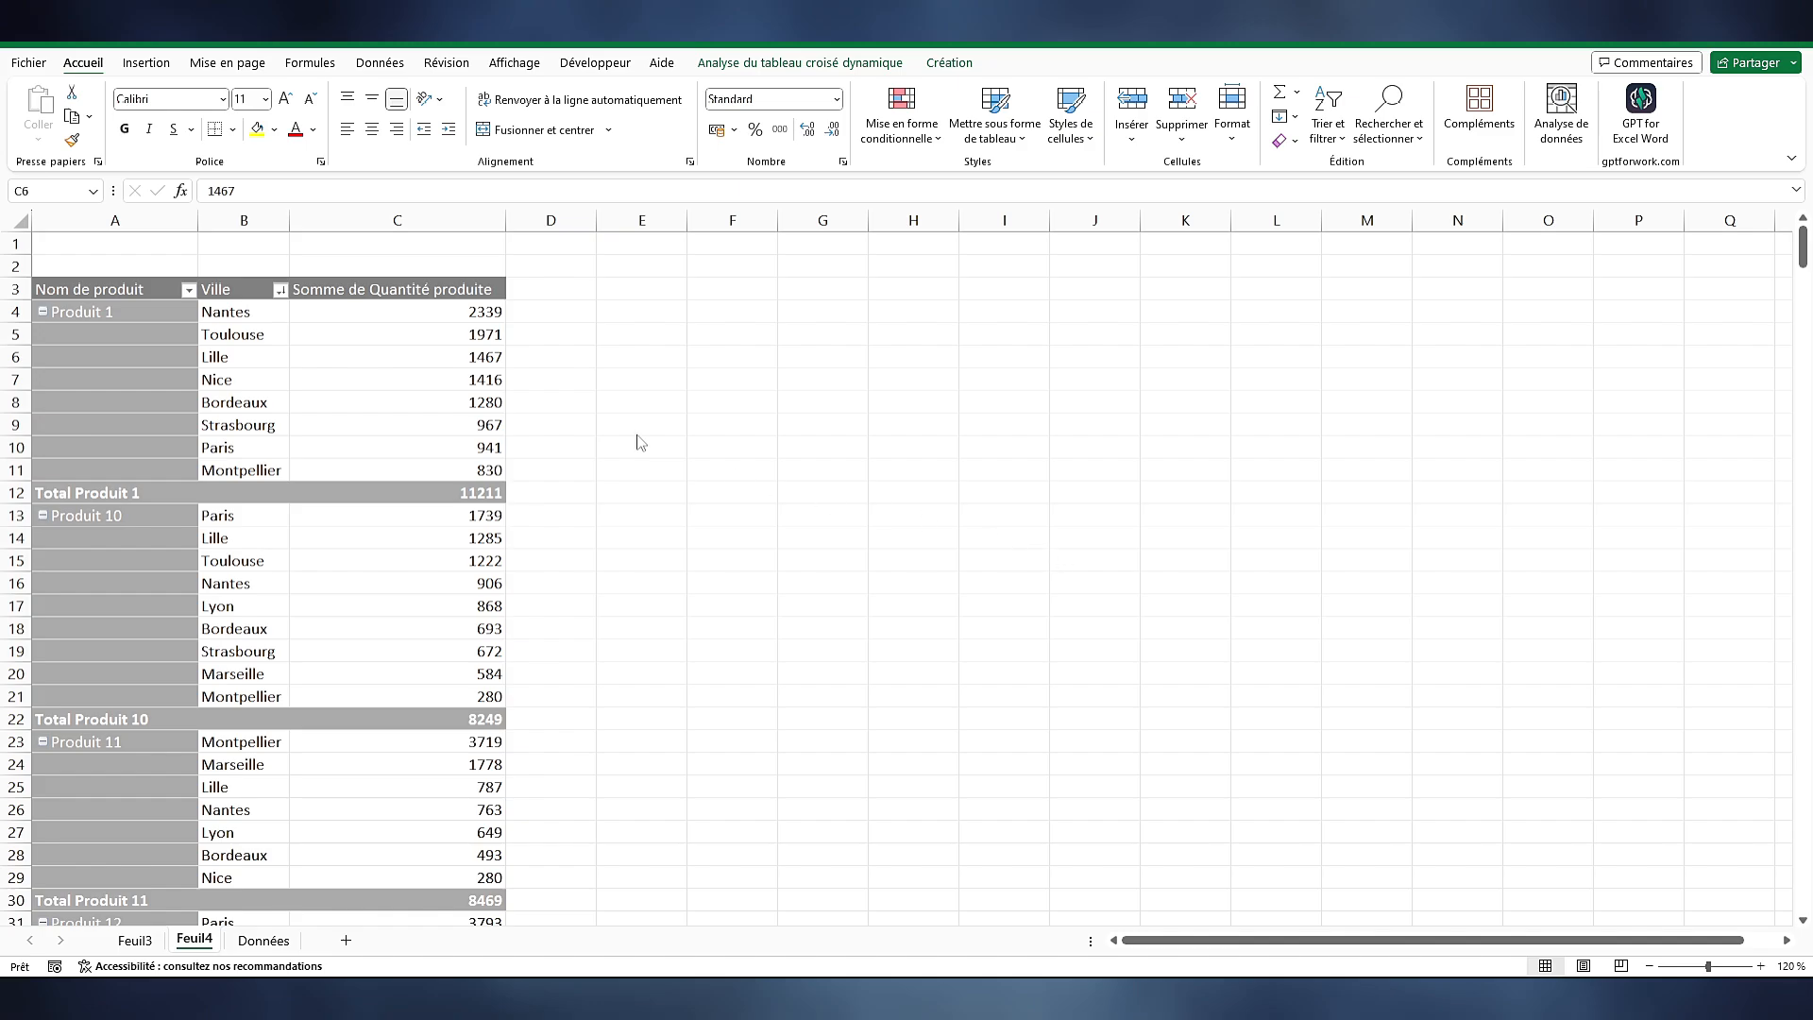
Insert a calculated field named Total quantité 12 mois with the formula = 'Quantité produite' * 12, and check its values for Nantes
click(461, 355)
click(747, 64)
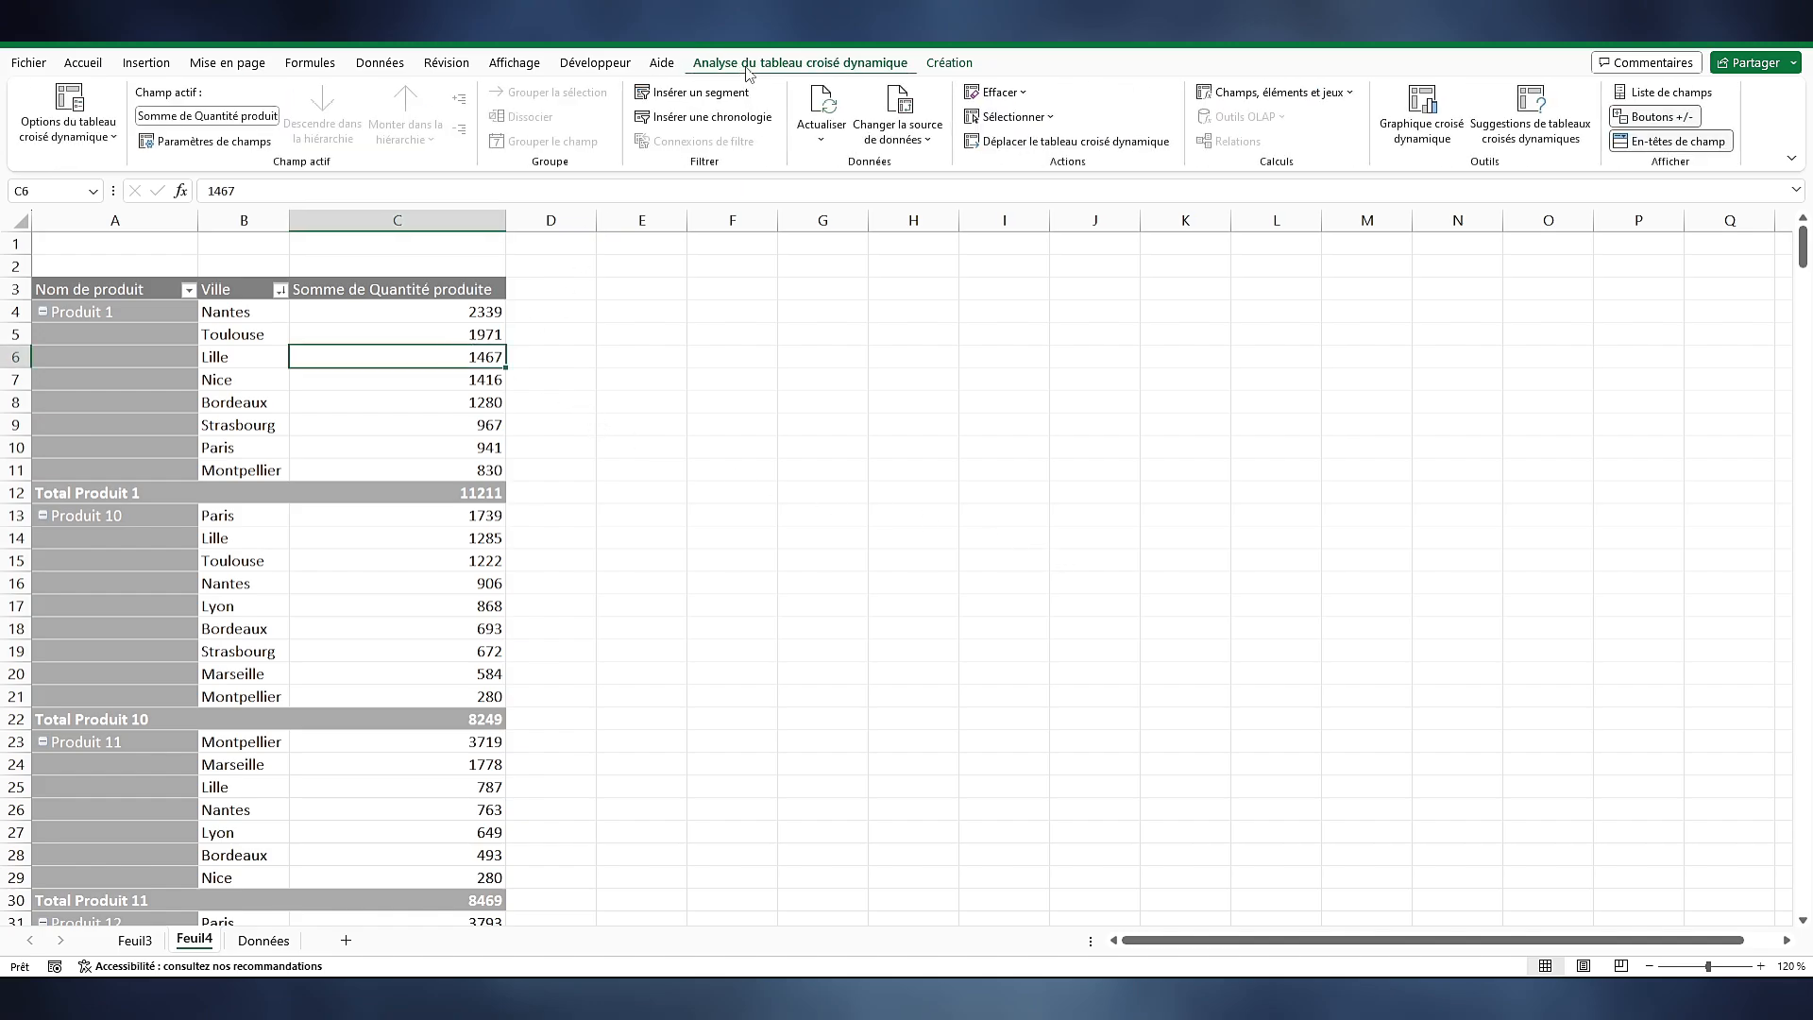
click(1352, 94)
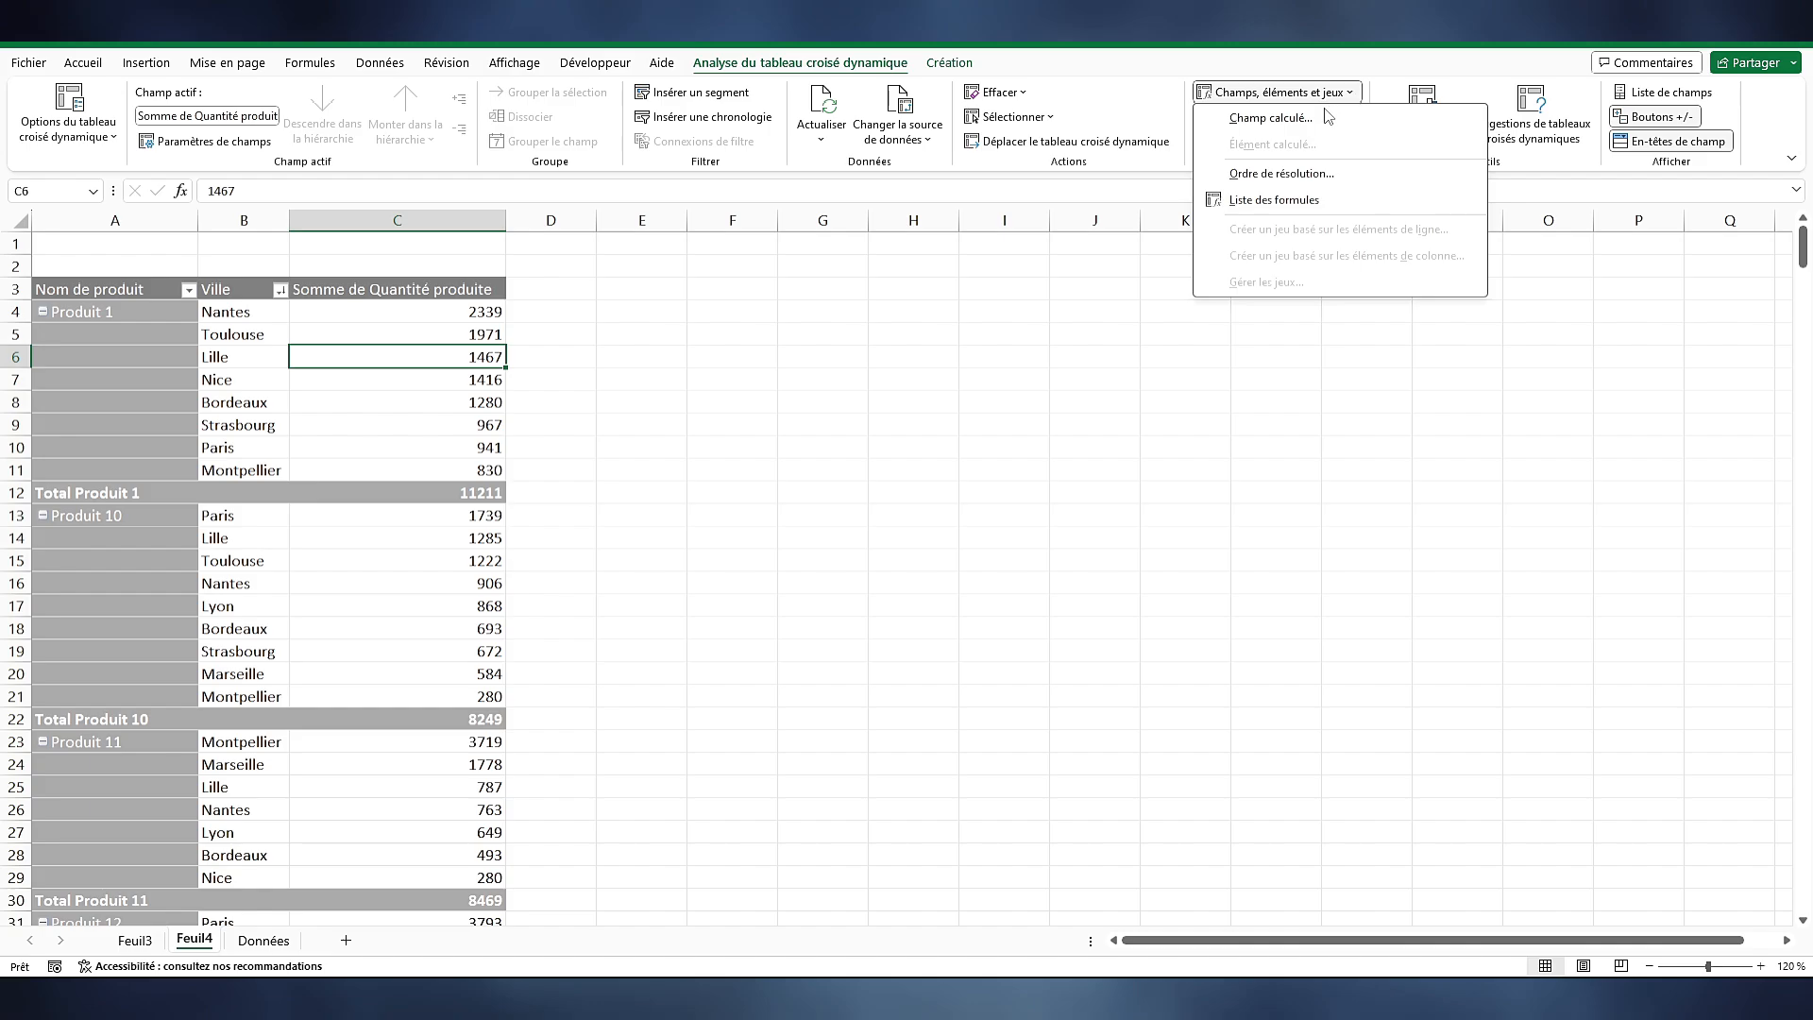
click(1268, 118)
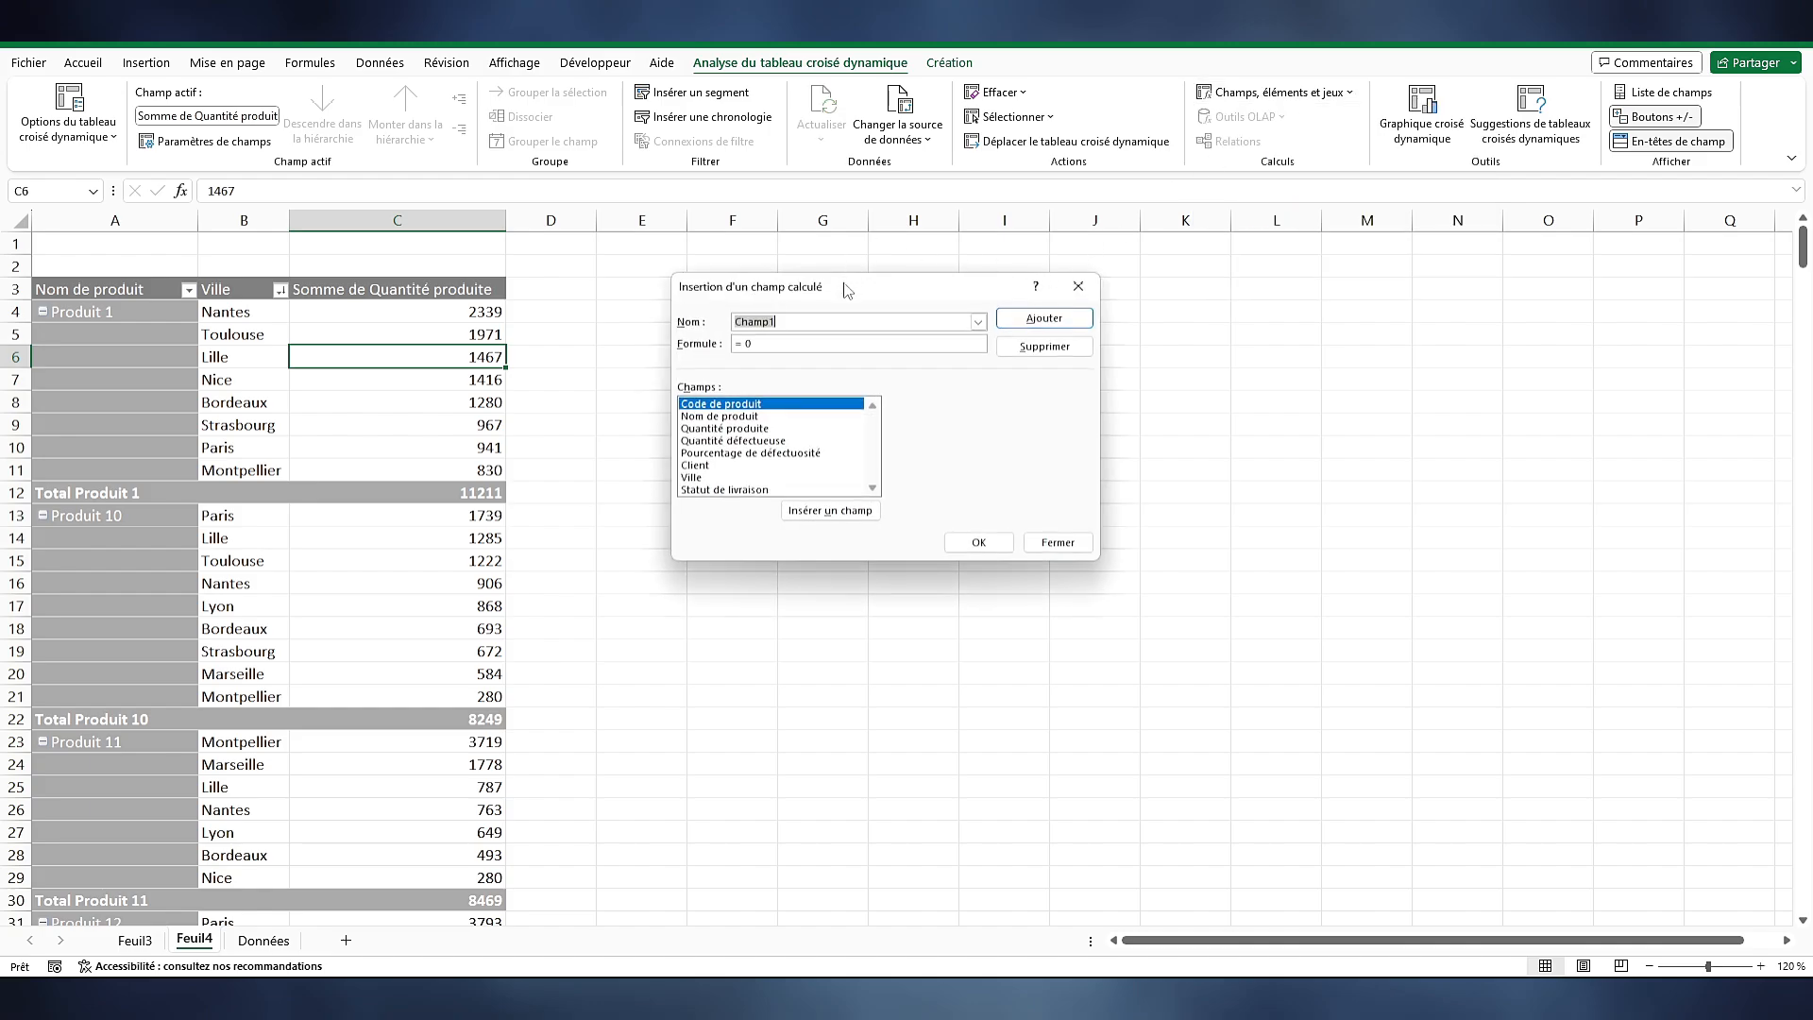
drag(845, 294, 756, 298)
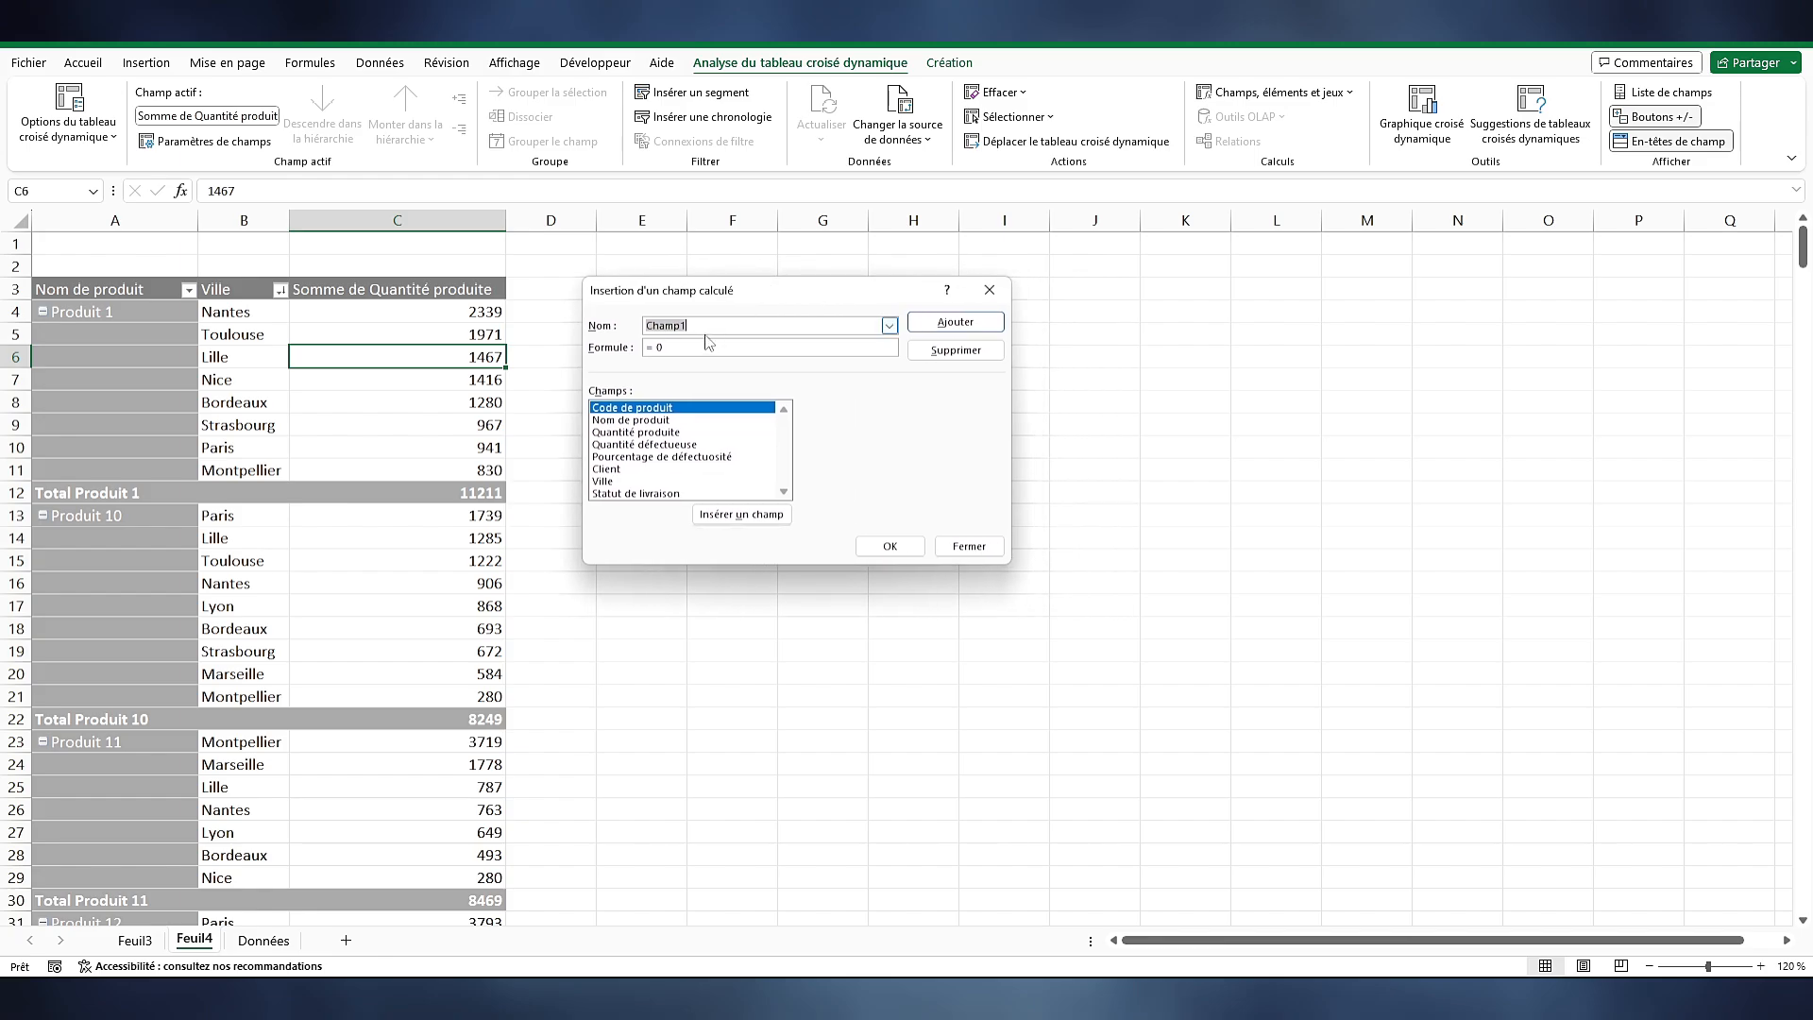
text(Total quantité 12 mois)
click(690, 348)
click(632, 433)
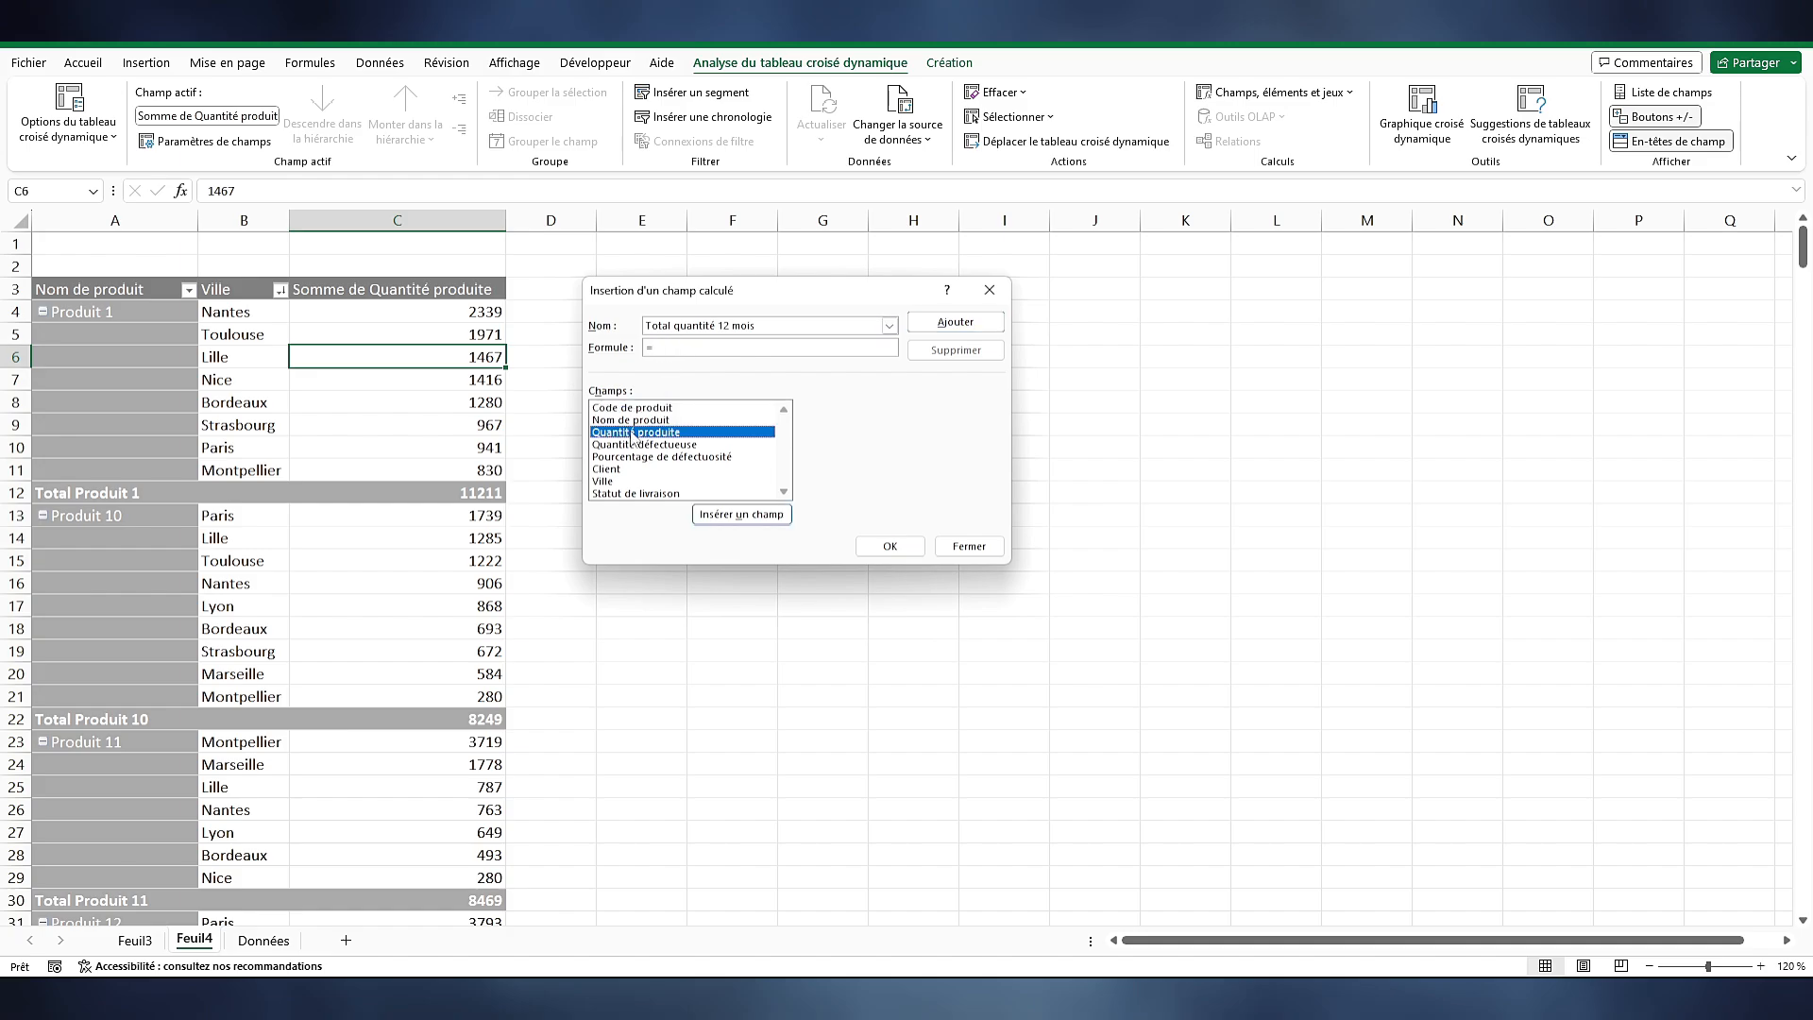
click(761, 516)
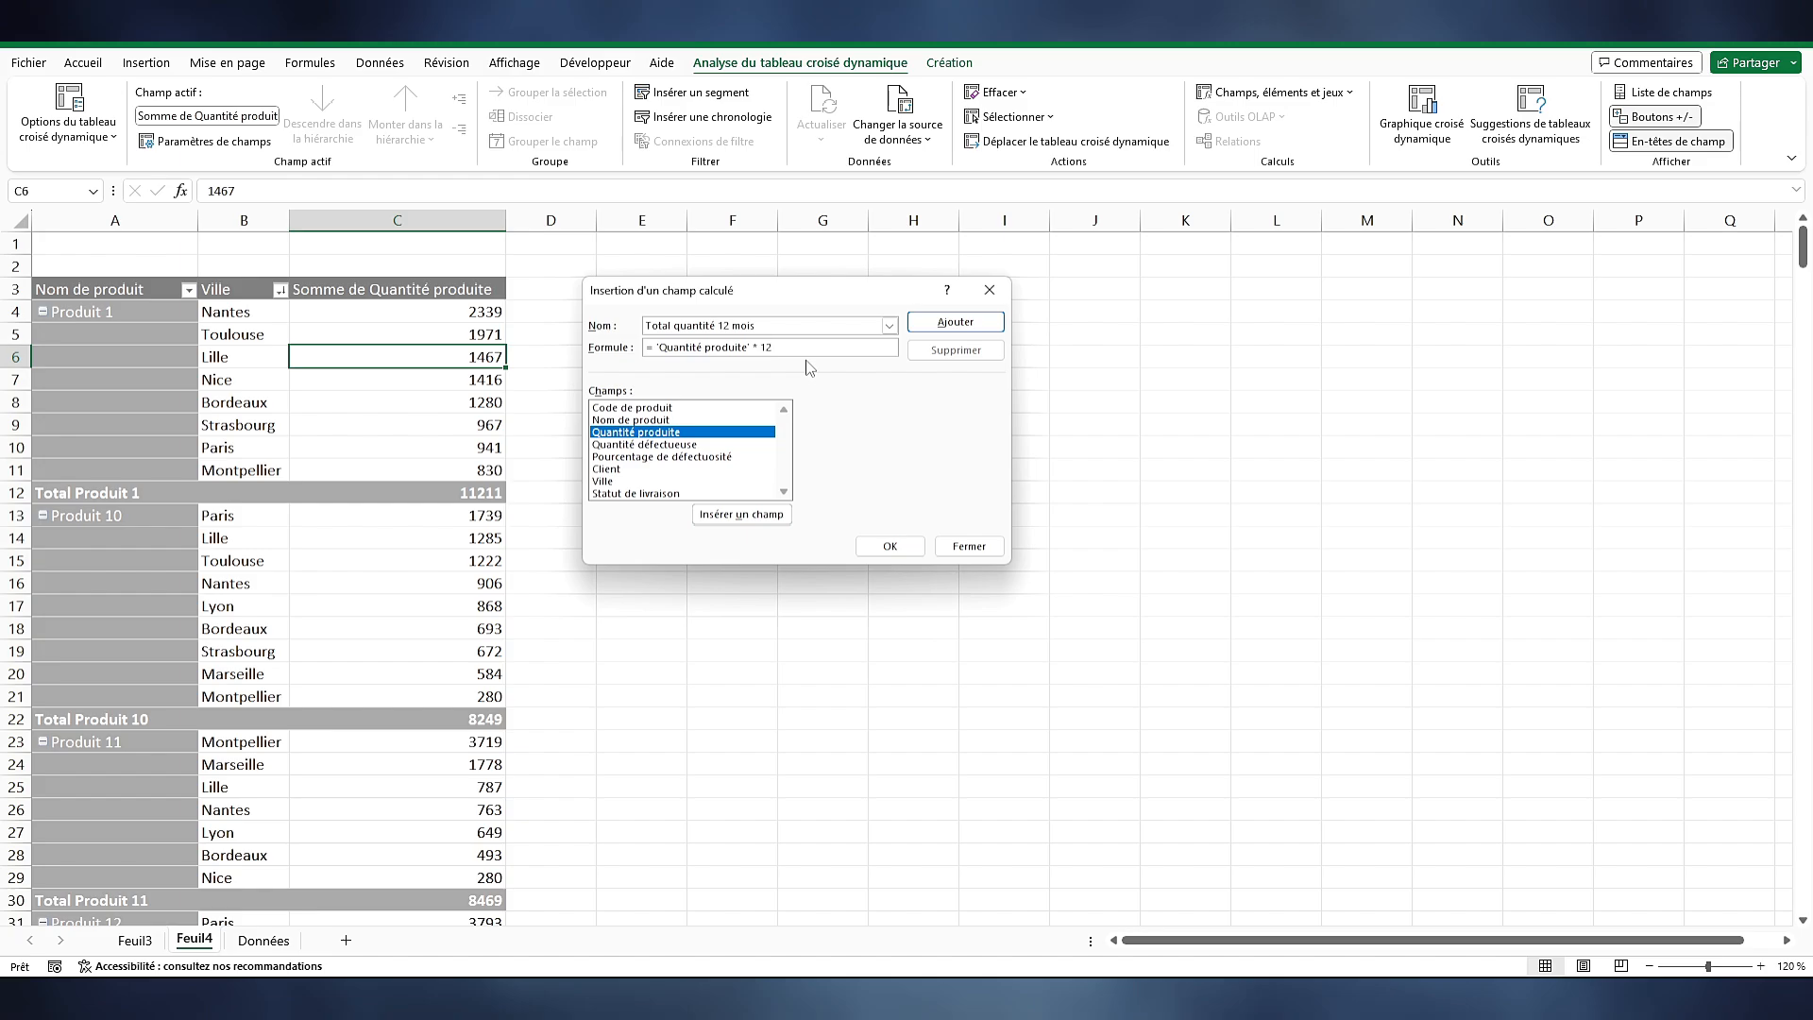
click(890, 546)
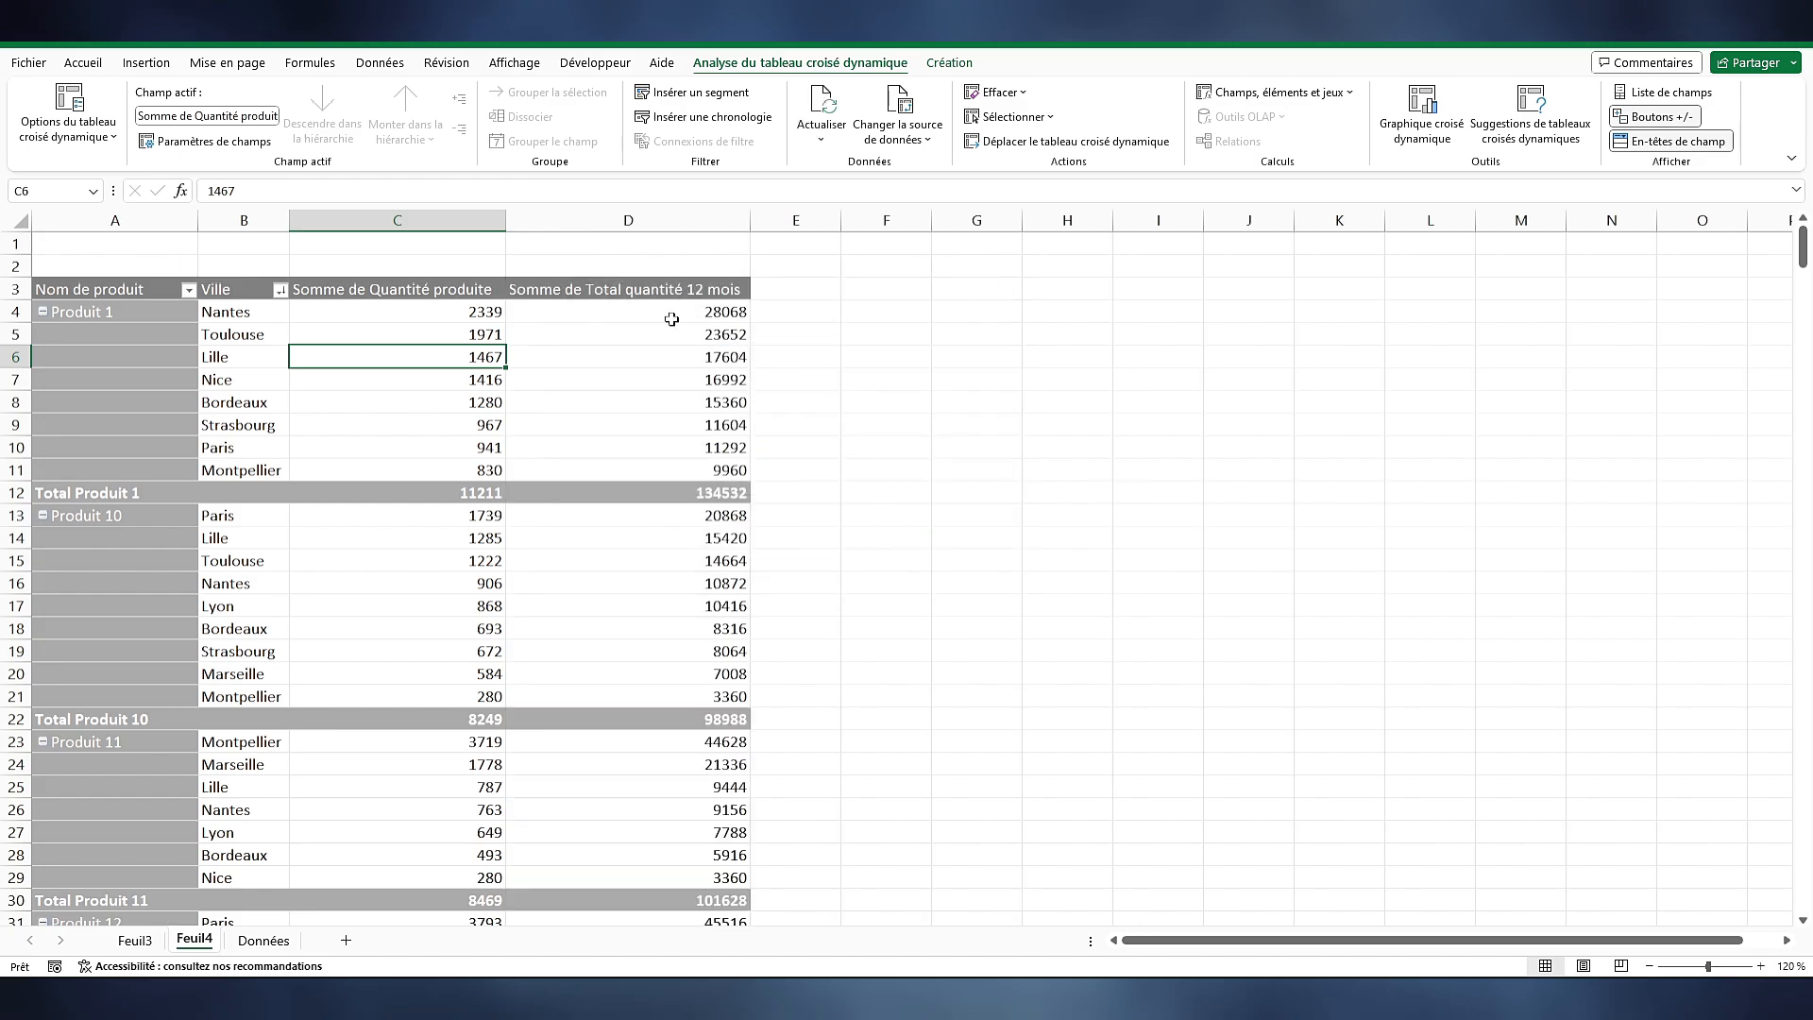
click(460, 314)
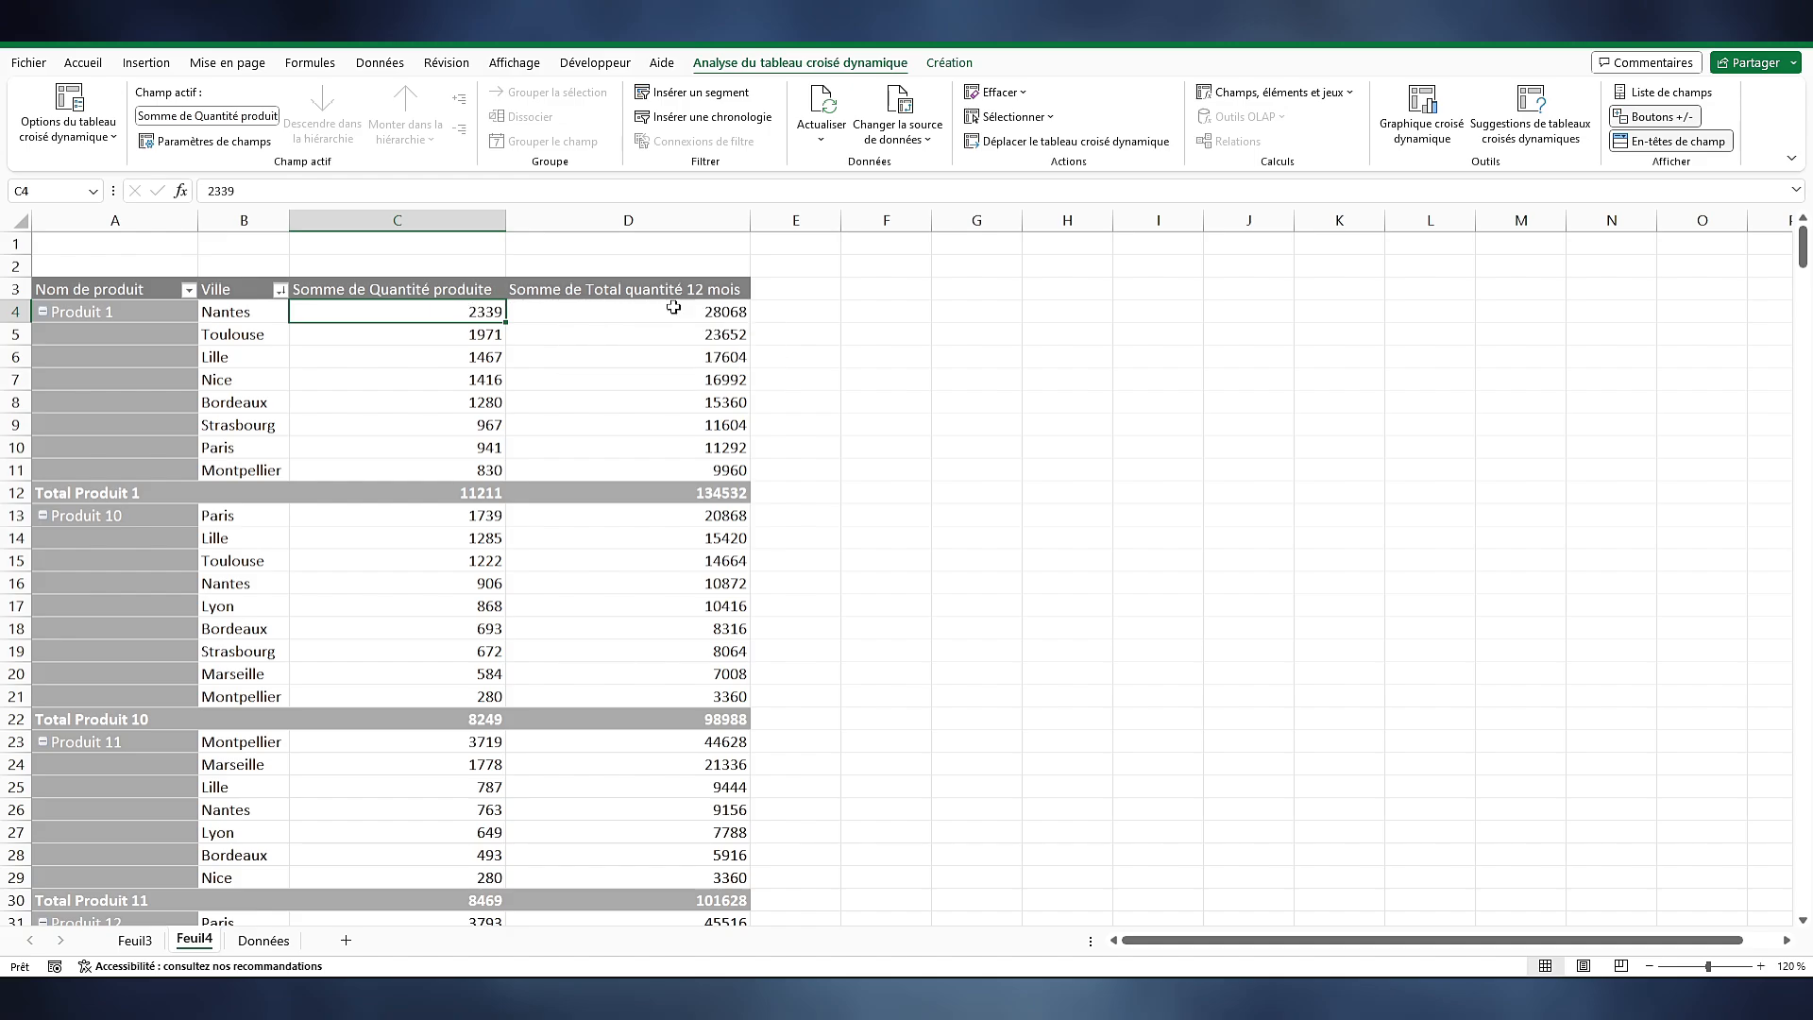
click(651, 316)
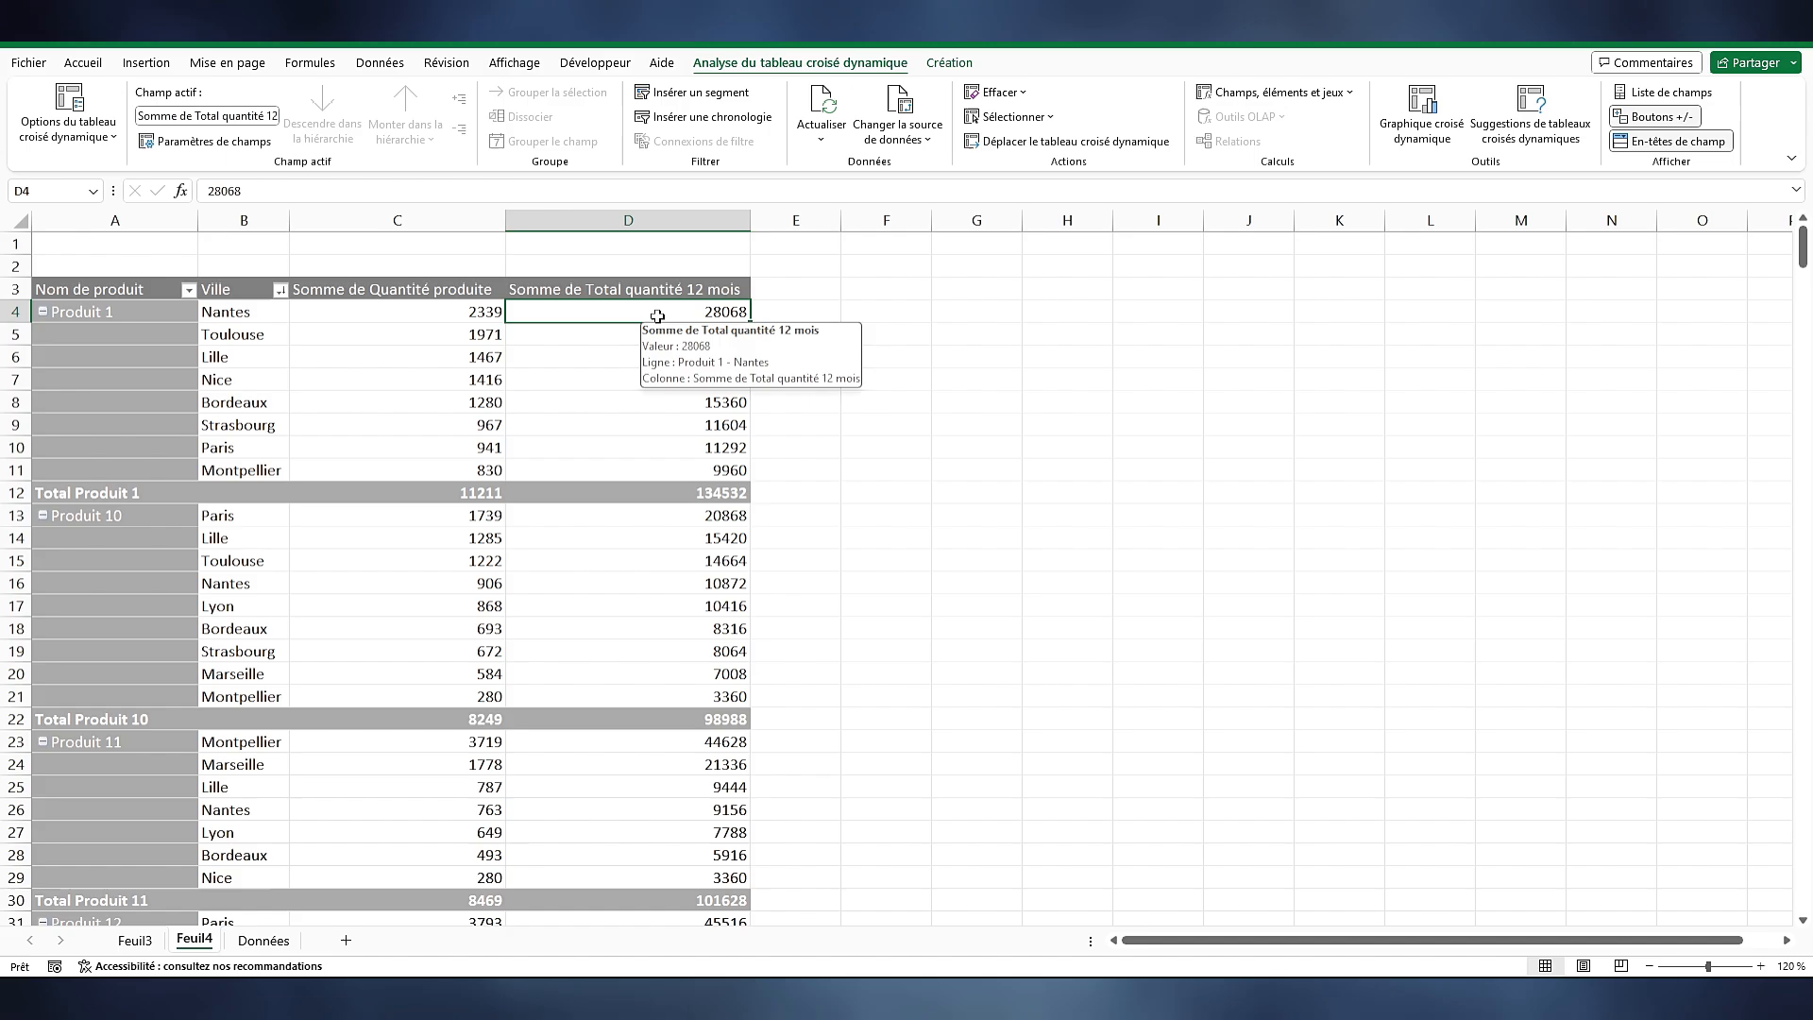
Insert a second calculated field named moyenne par mois with the formula = 'Quantité produite' / 12
click(1341, 94)
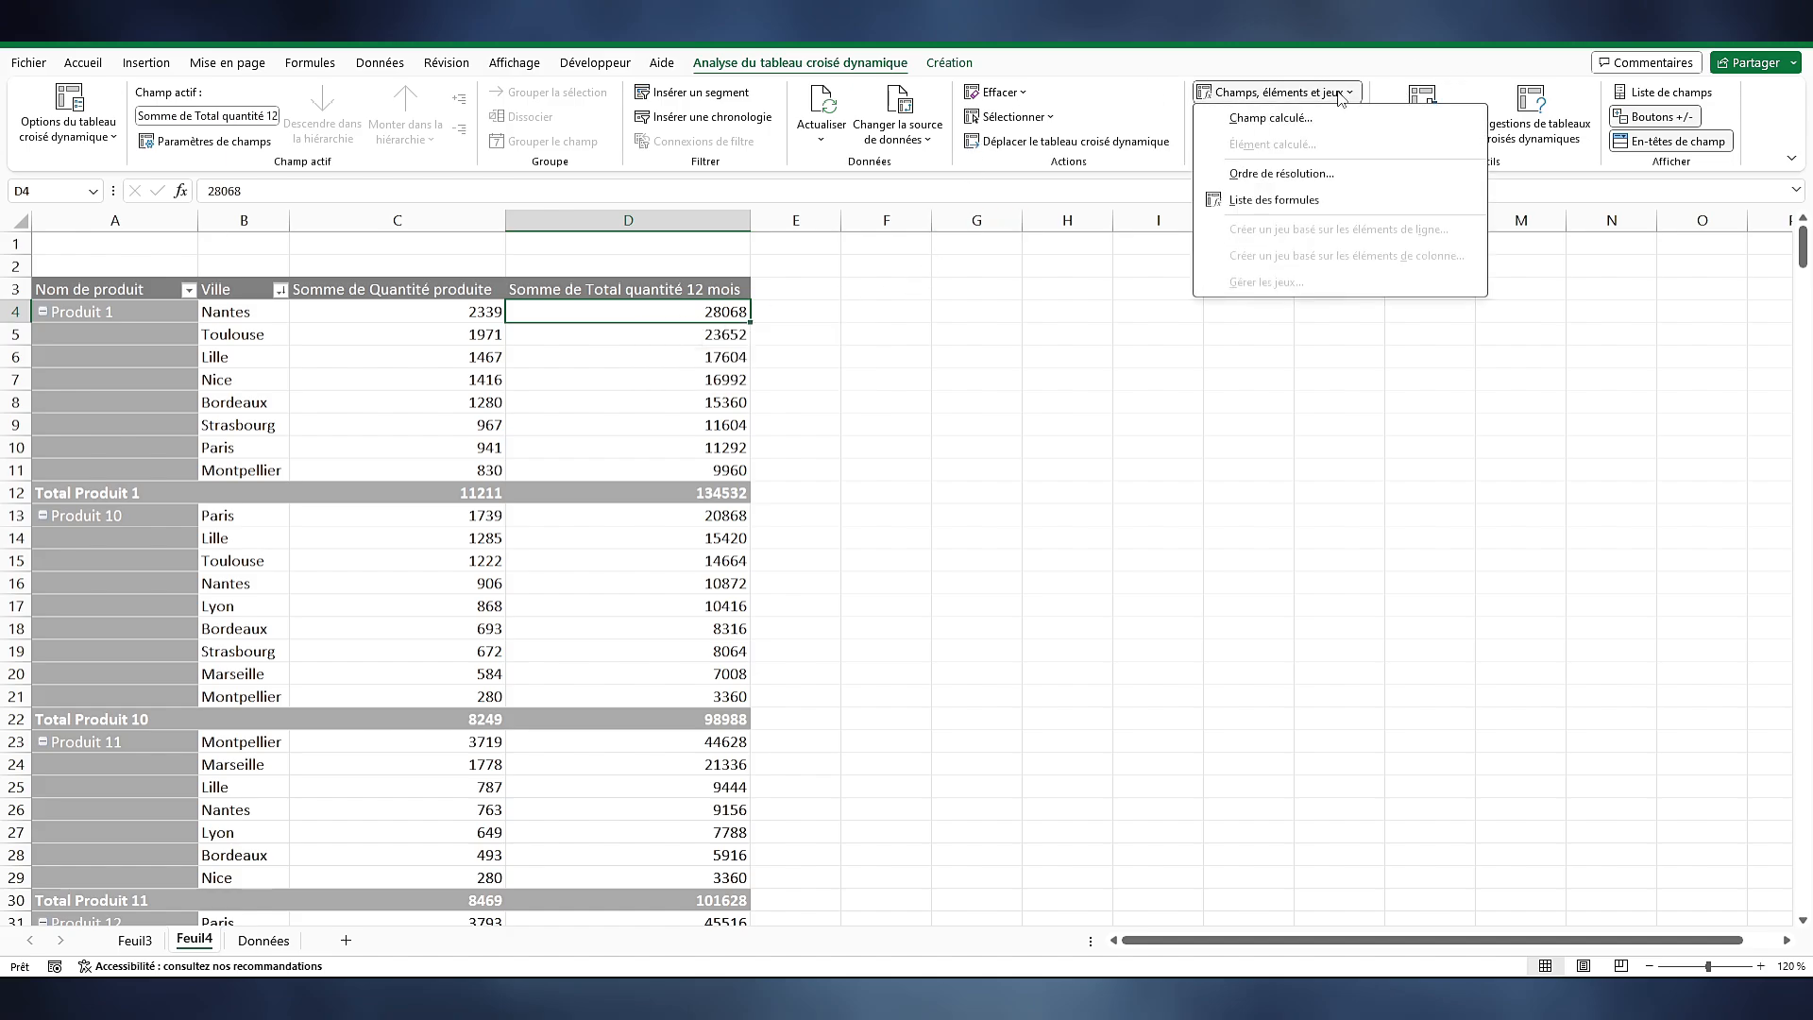
click(1275, 118)
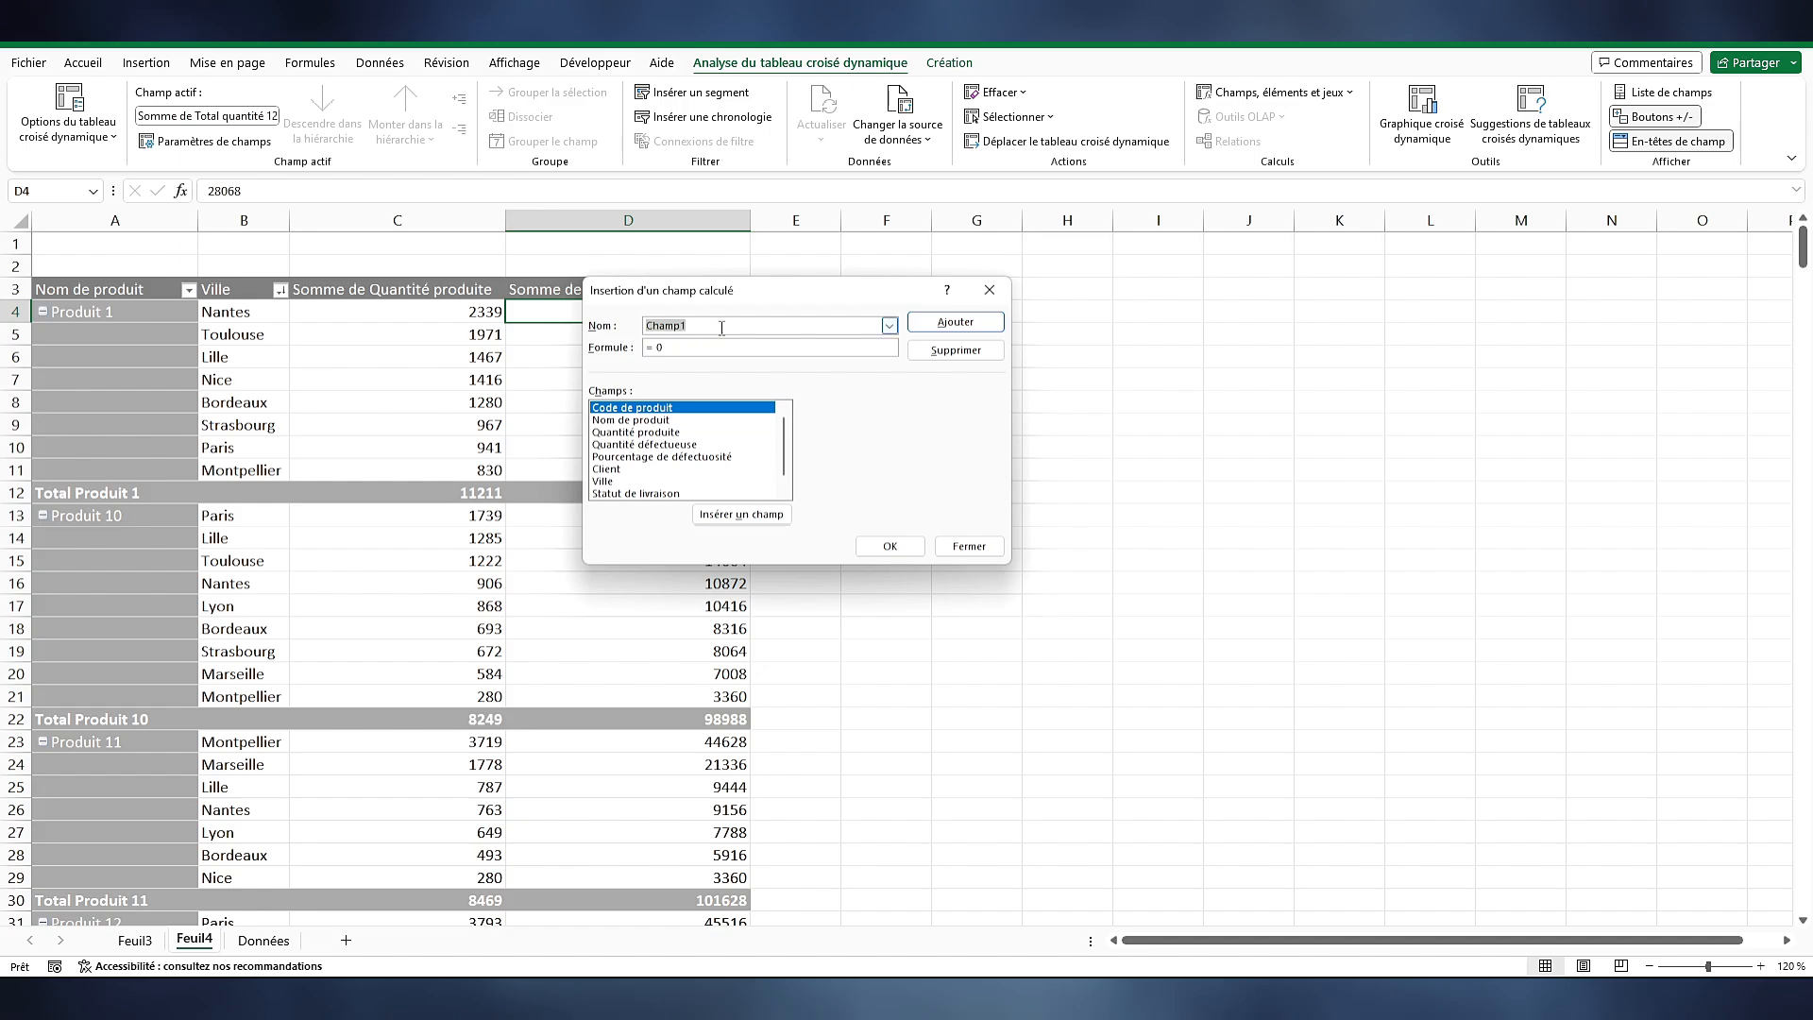
text(moyenne par mois)
double_click(636, 433)
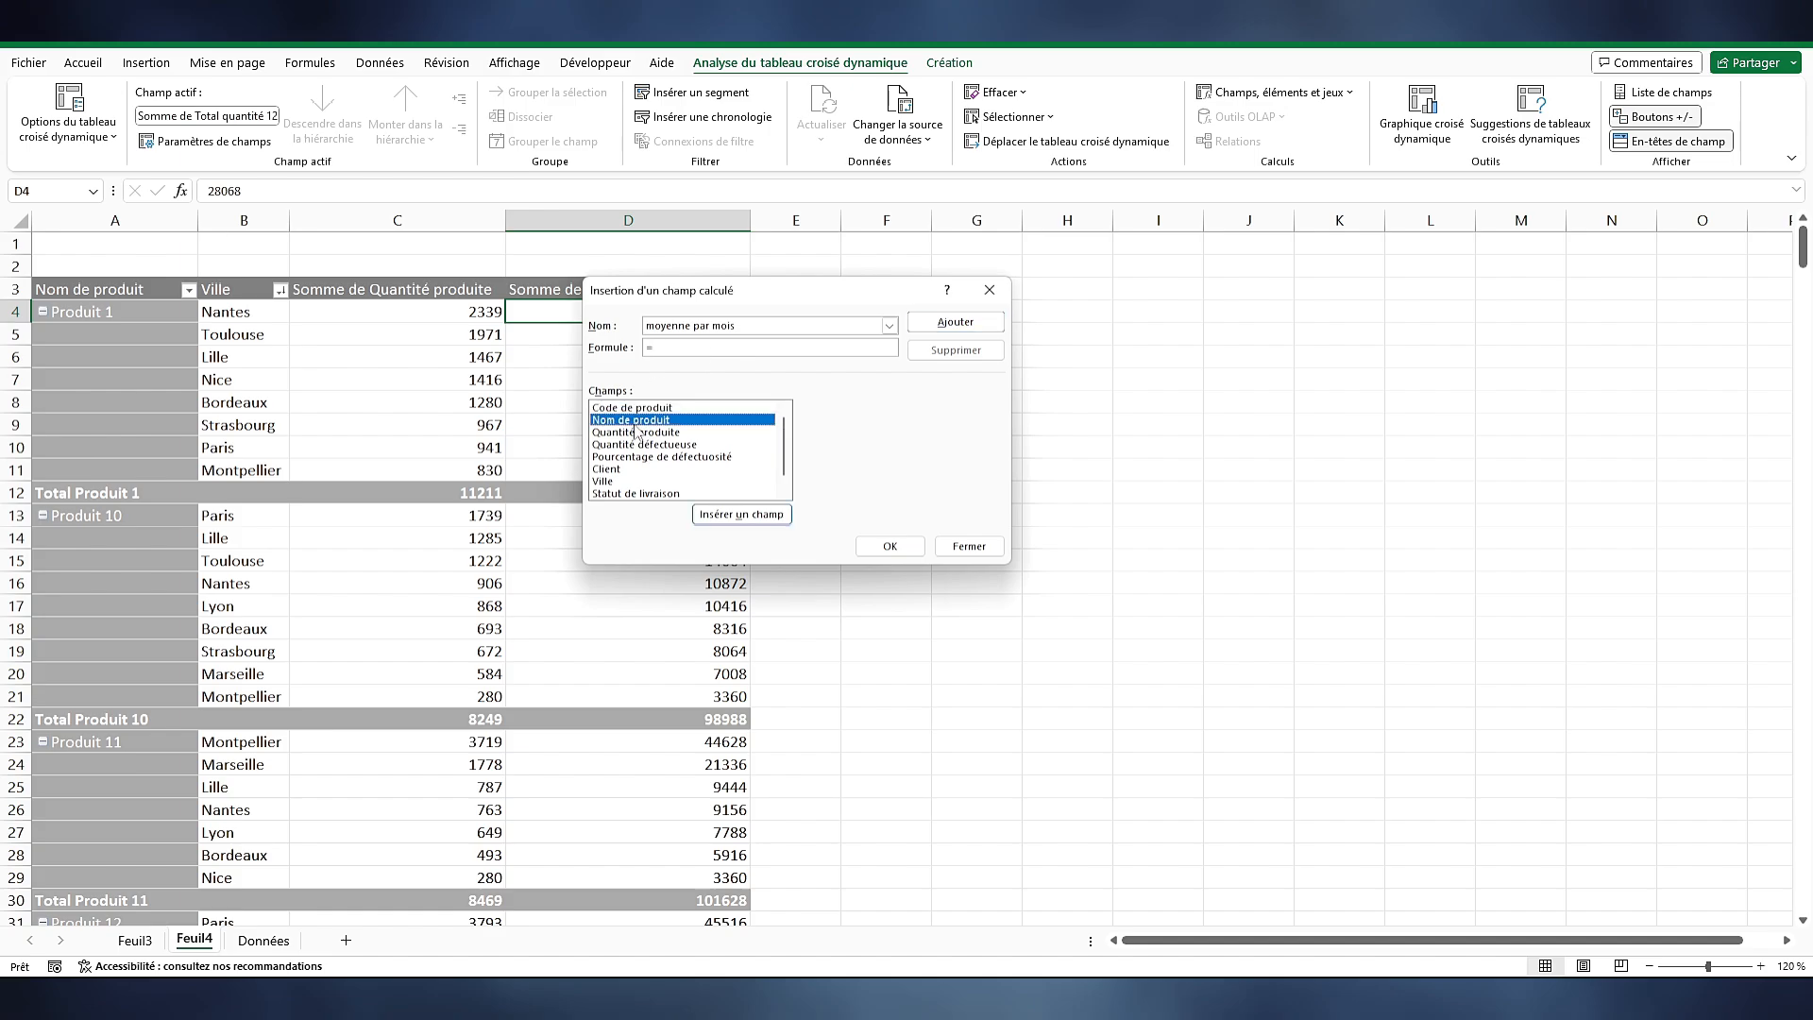
text(/ 12)
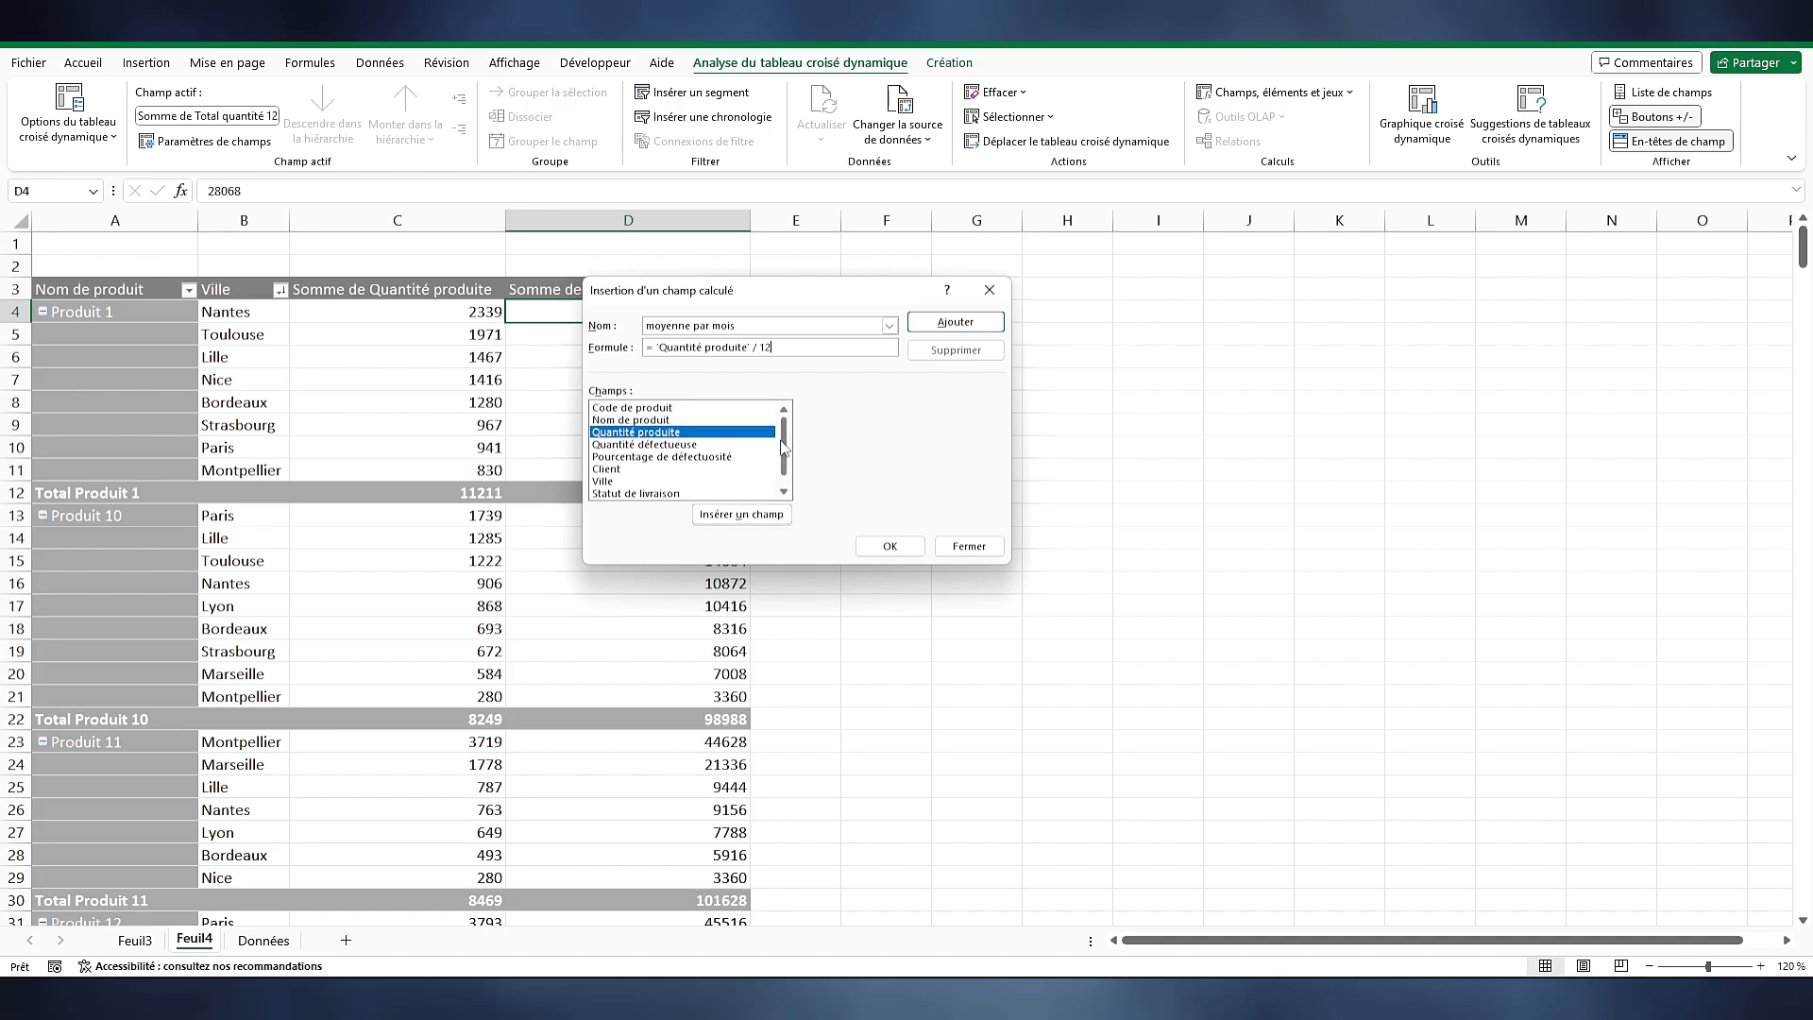
click(890, 546)
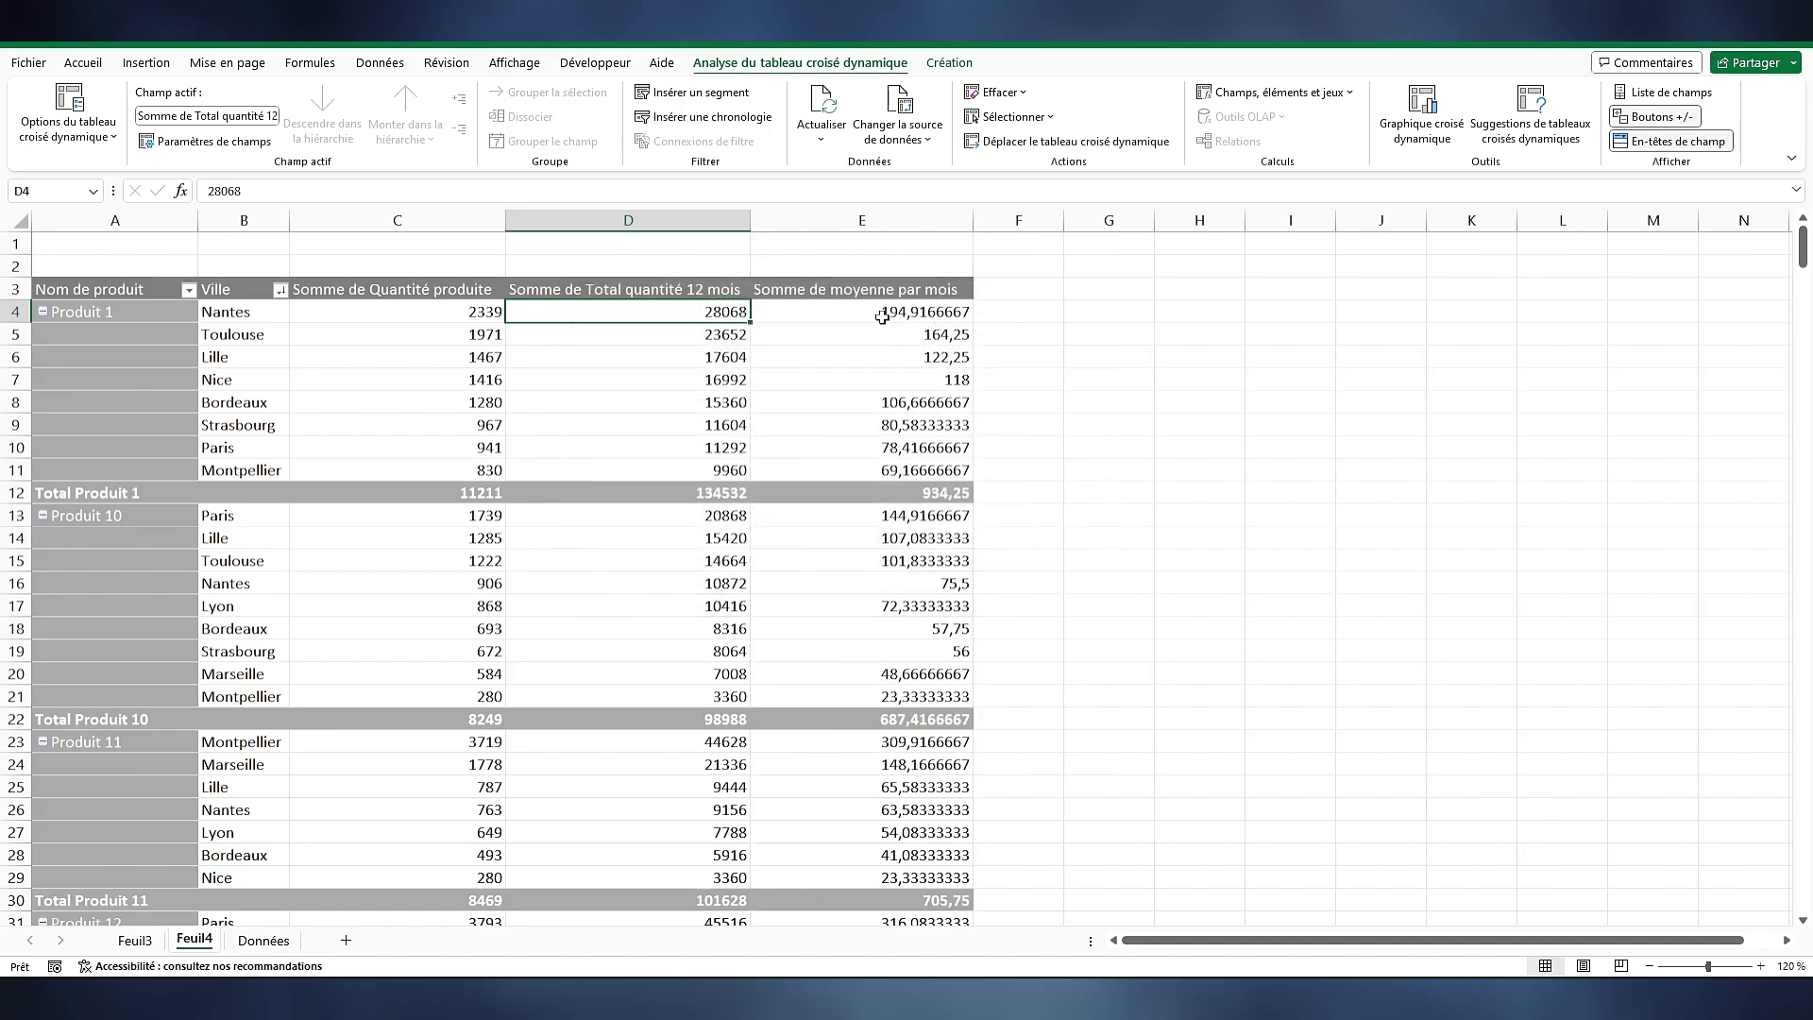
click(945, 306)
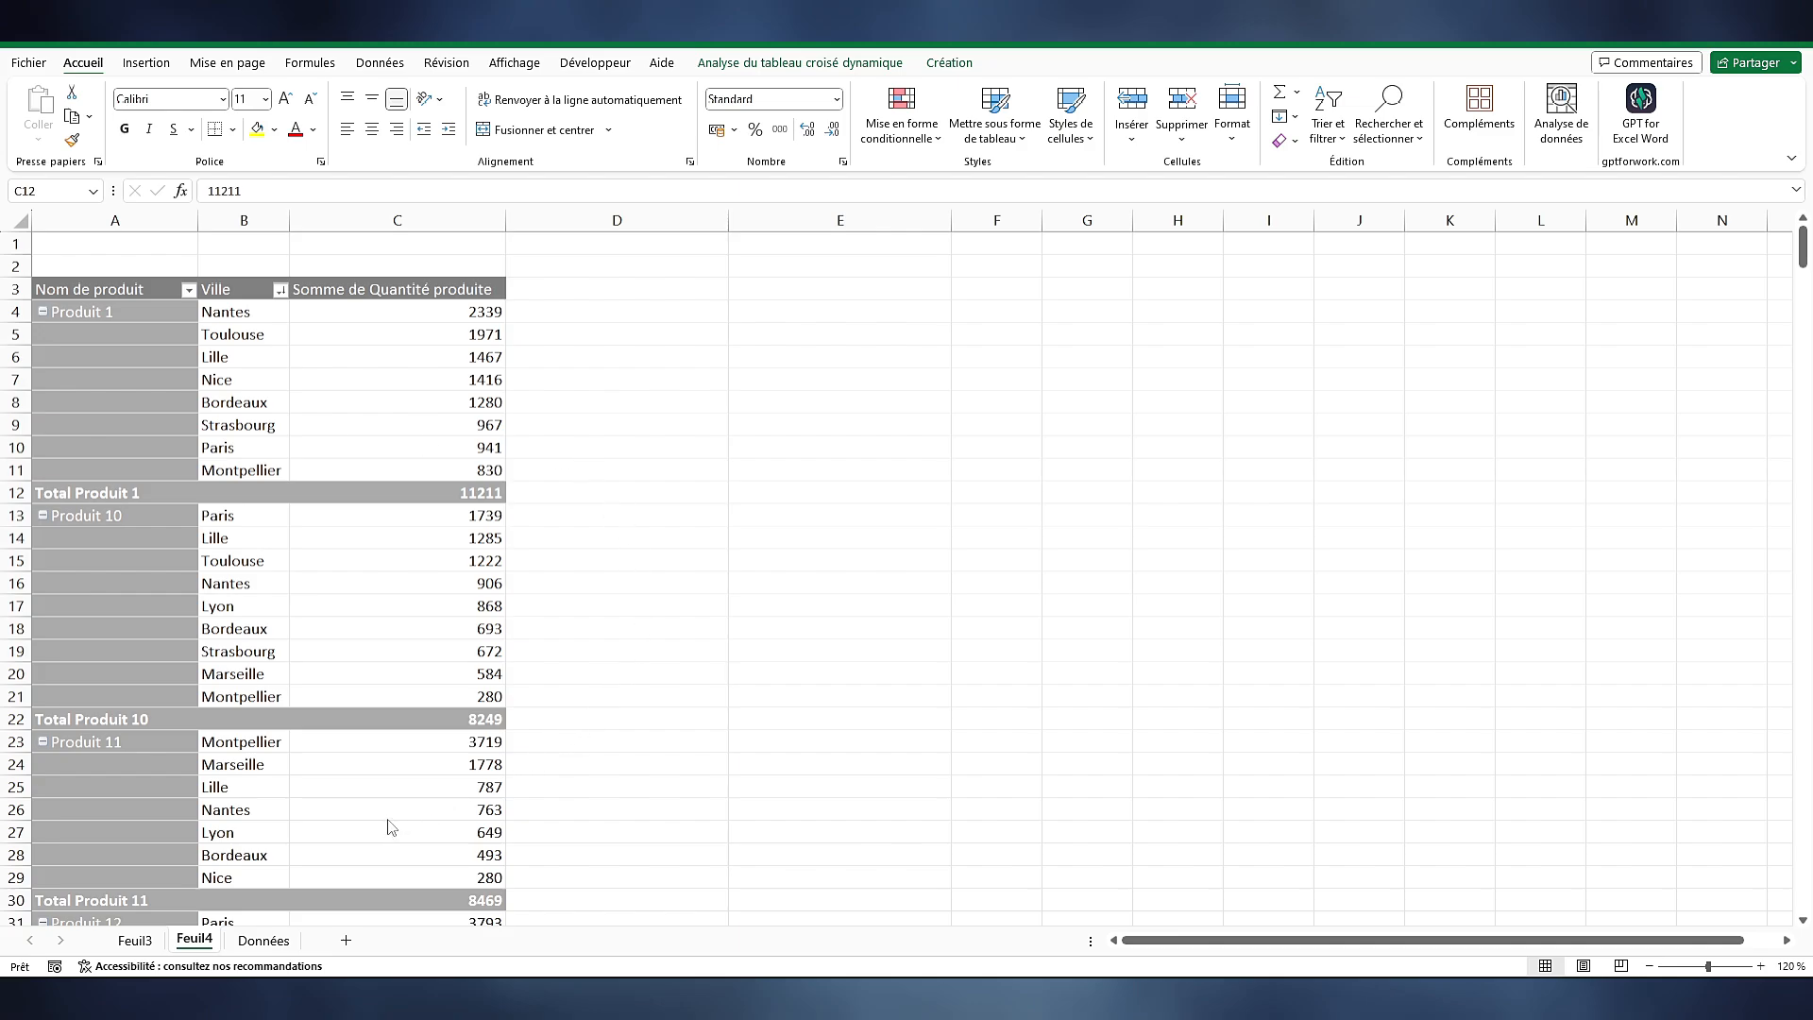
Open the Données sheet to view the pivot table's source data
click(274, 940)
click(1060, 288)
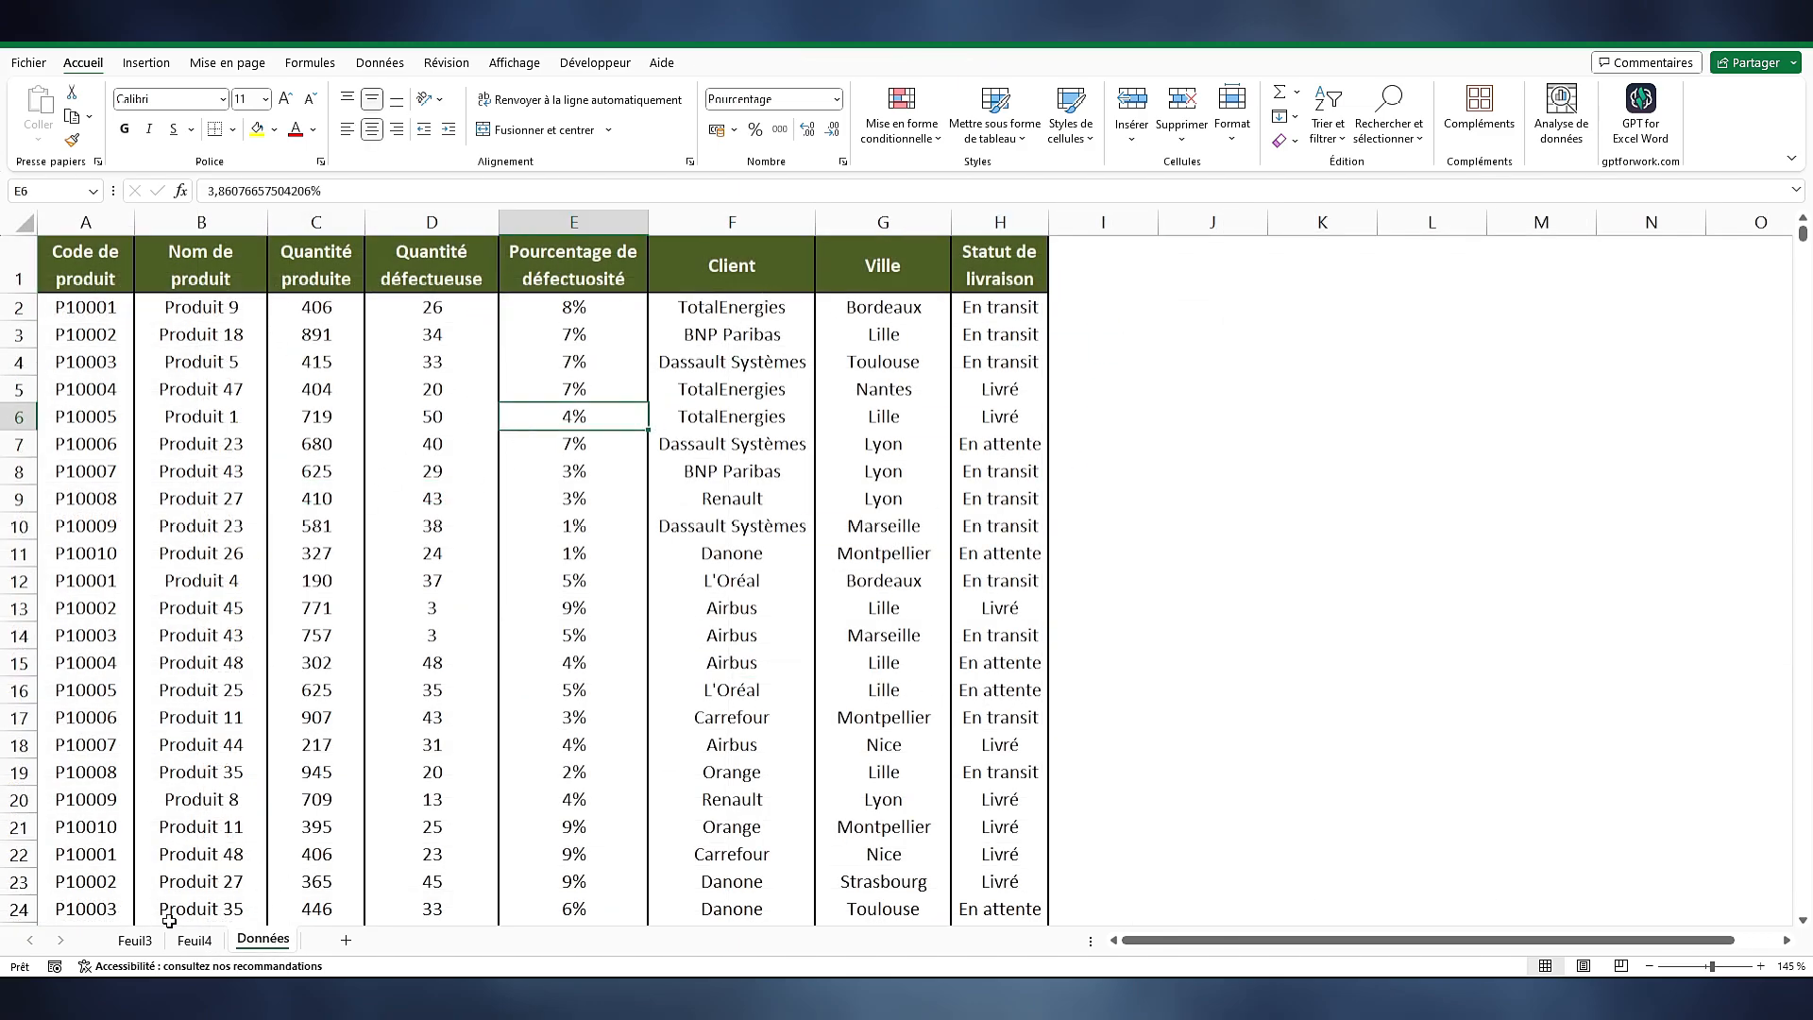
Change the data source of the pivot table on Feuil4 to the entire columns A to G of the Données sheet
click(194, 939)
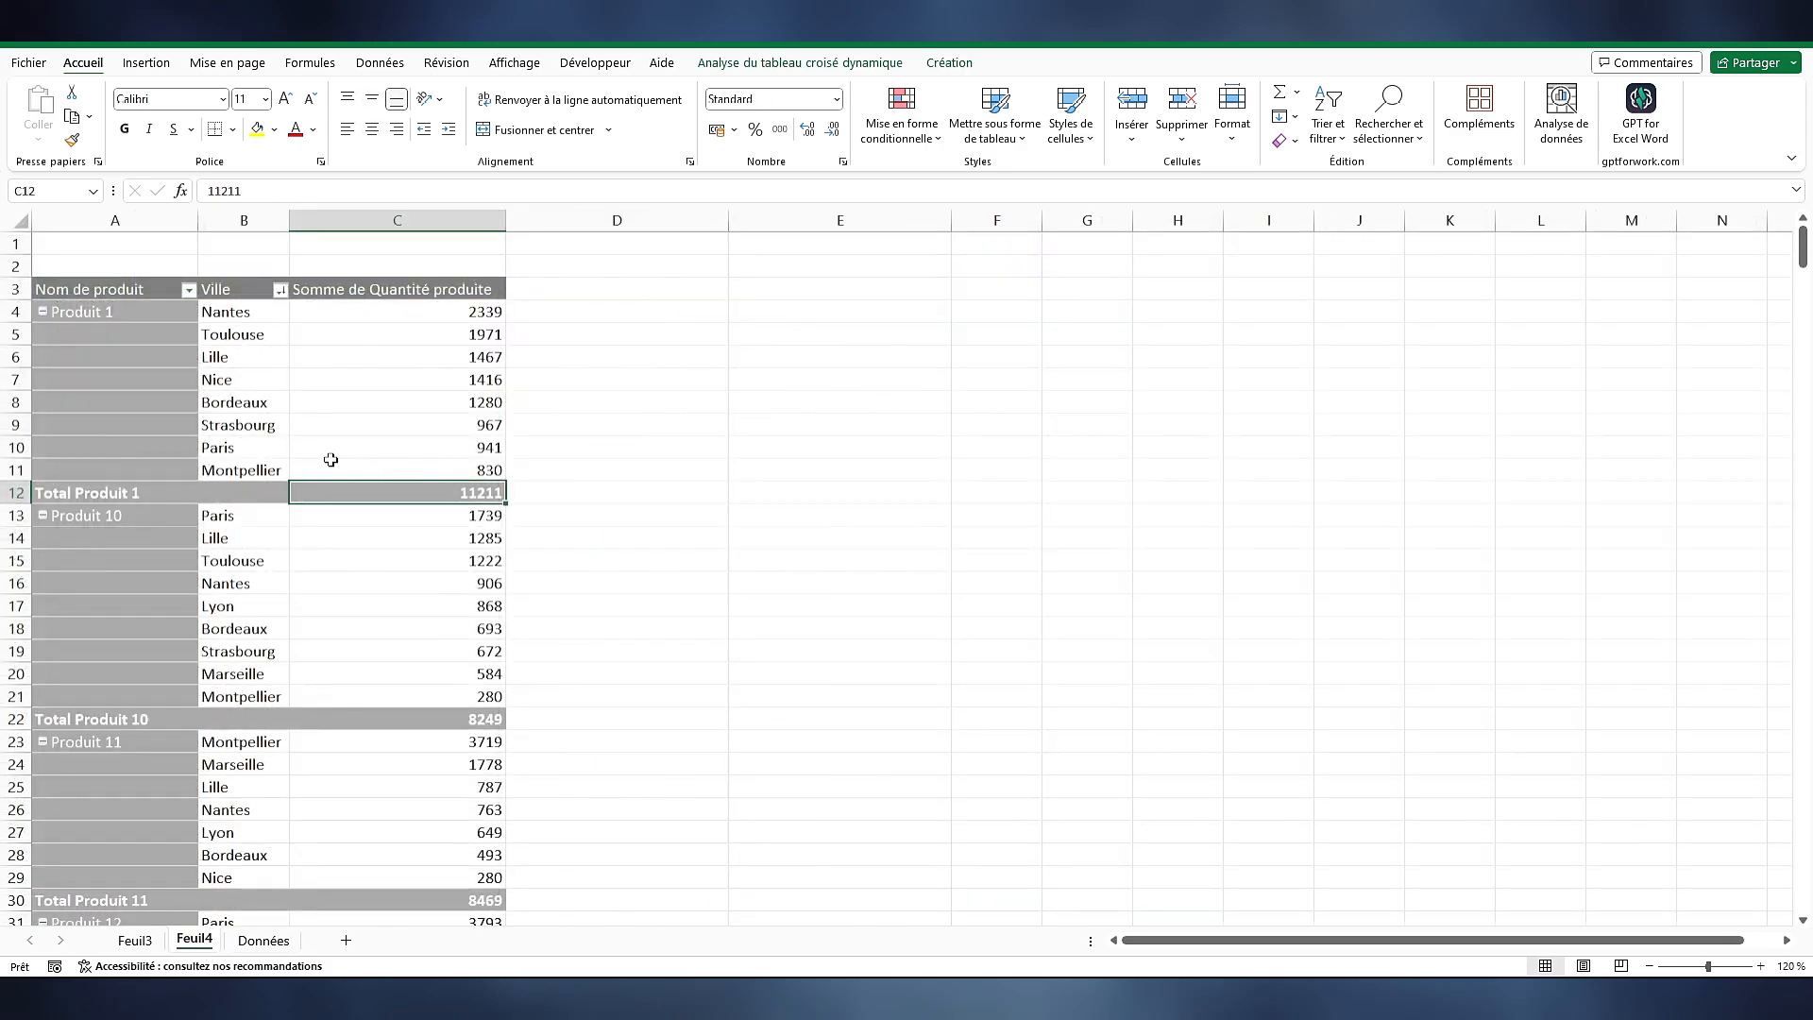
click(426, 440)
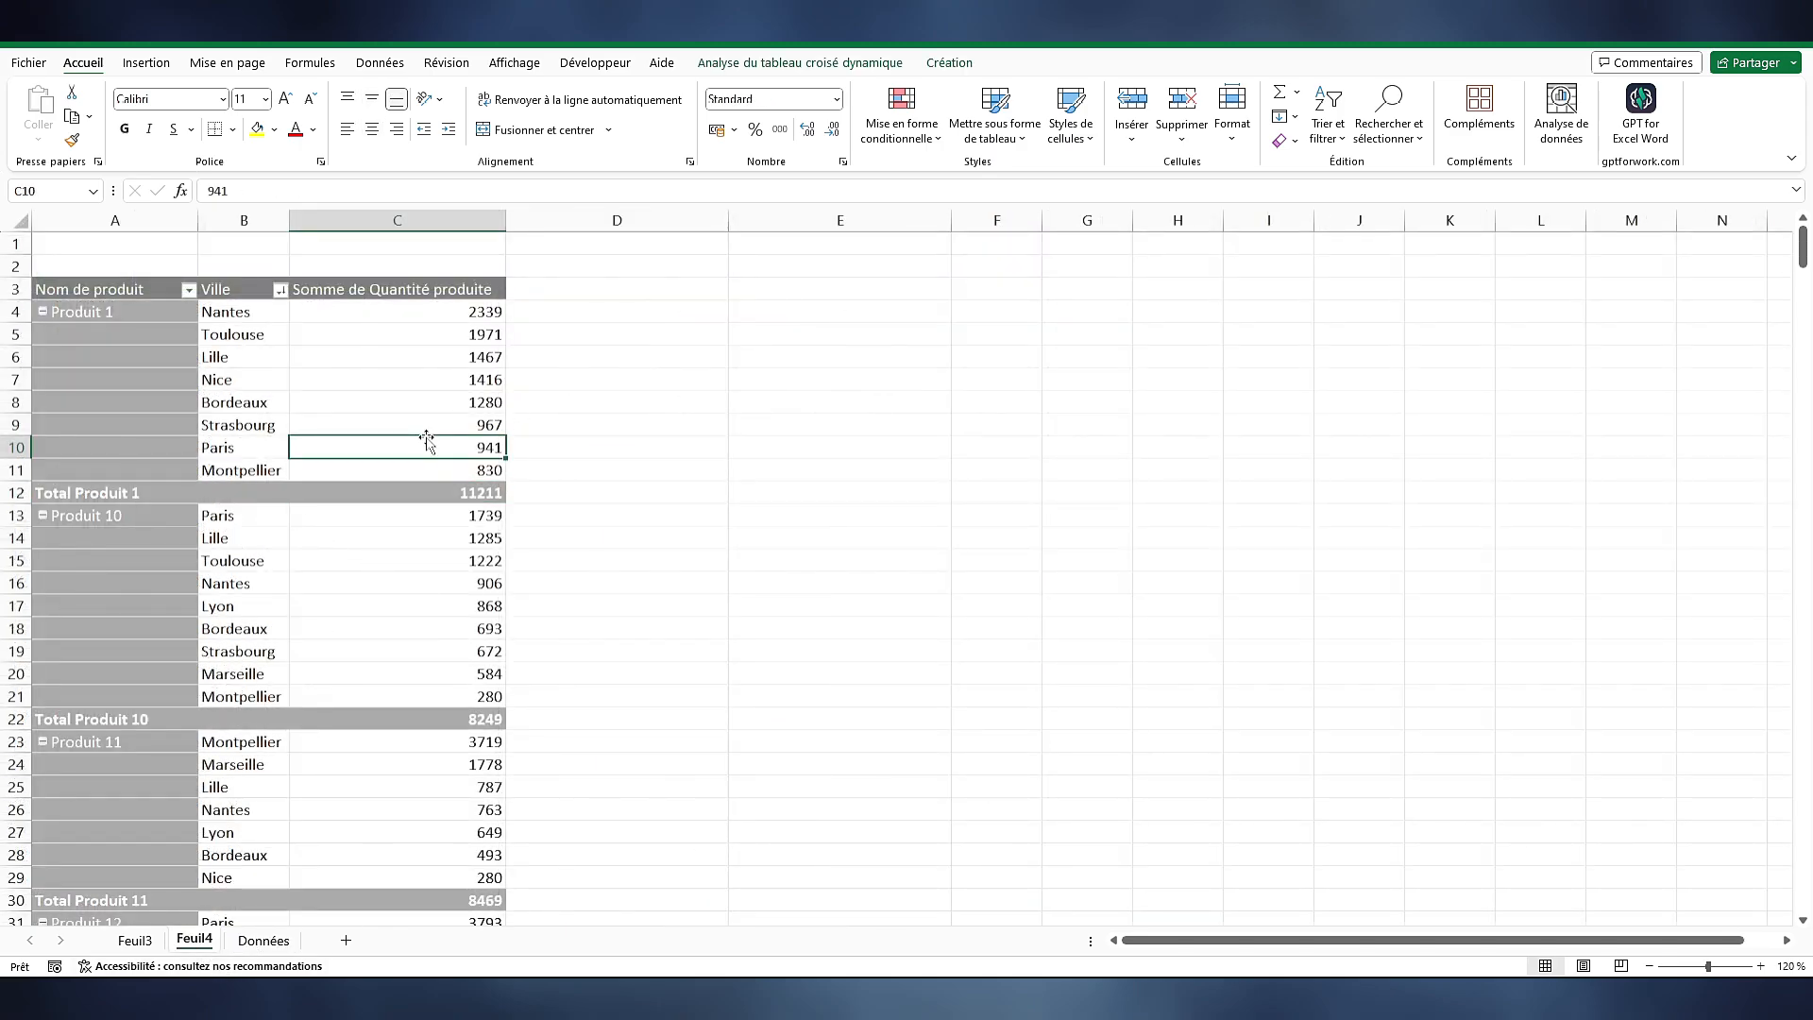
click(476, 398)
click(460, 363)
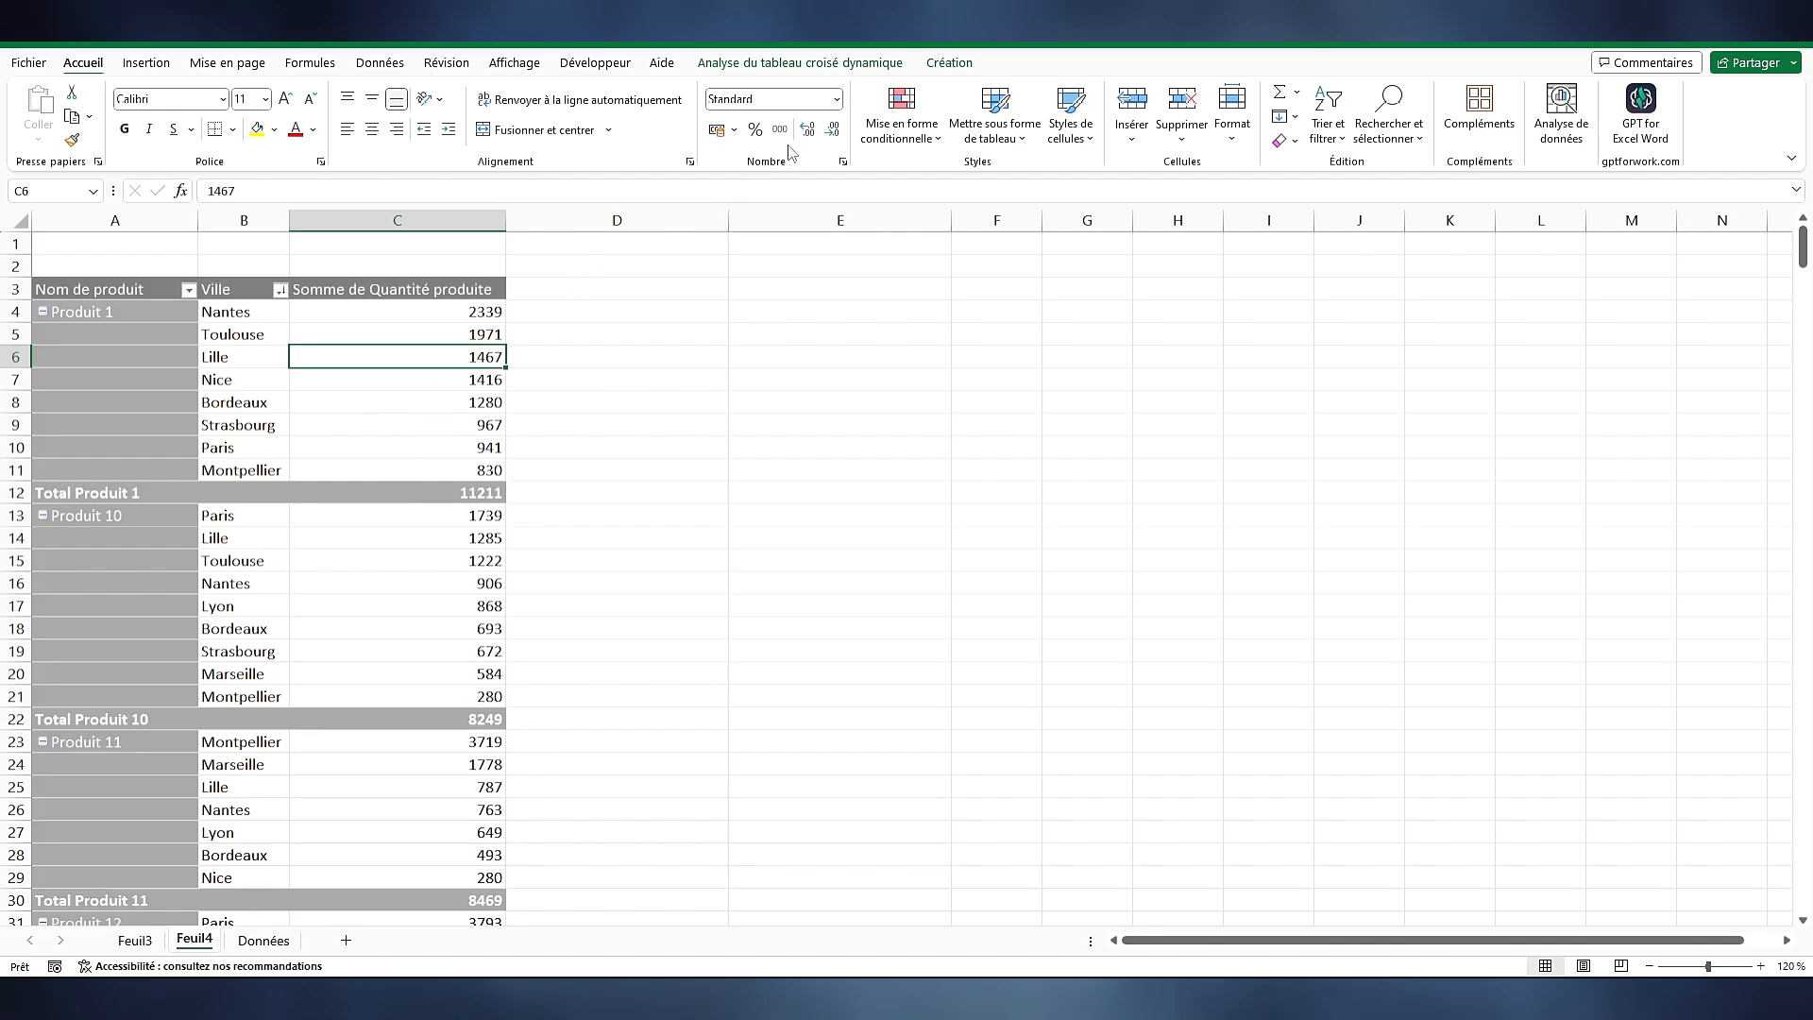
click(821, 64)
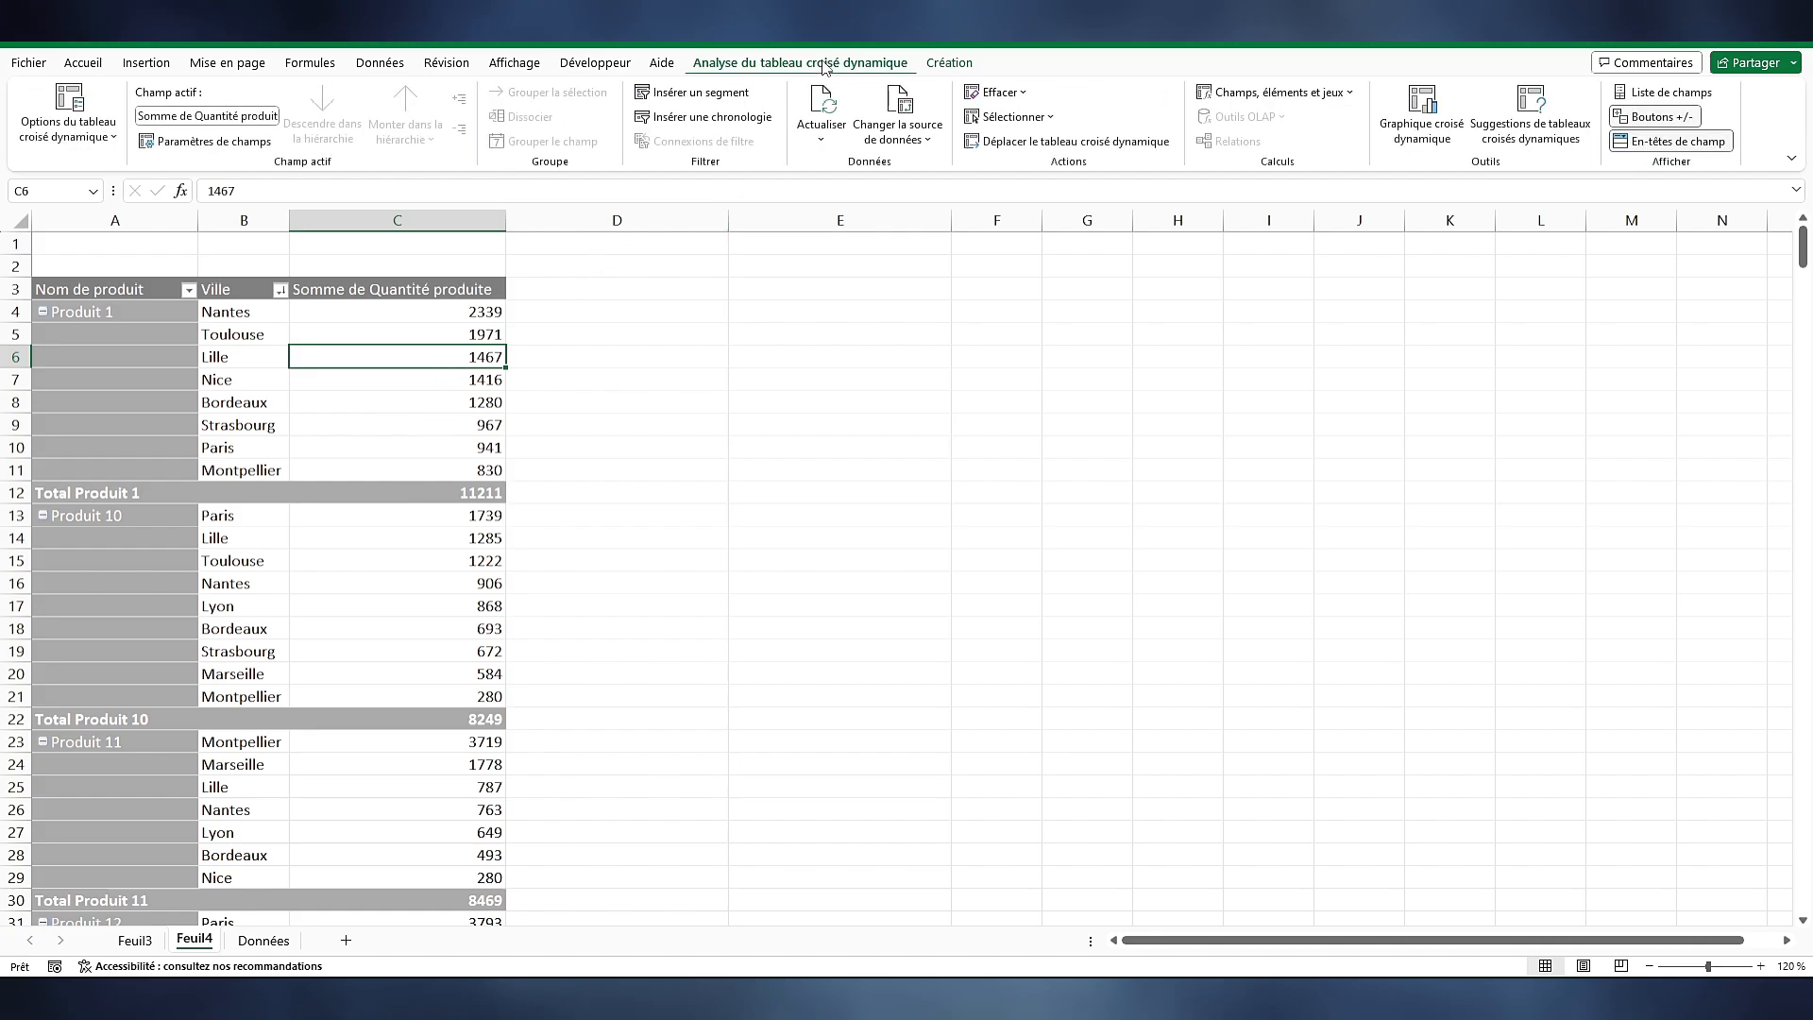
click(900, 137)
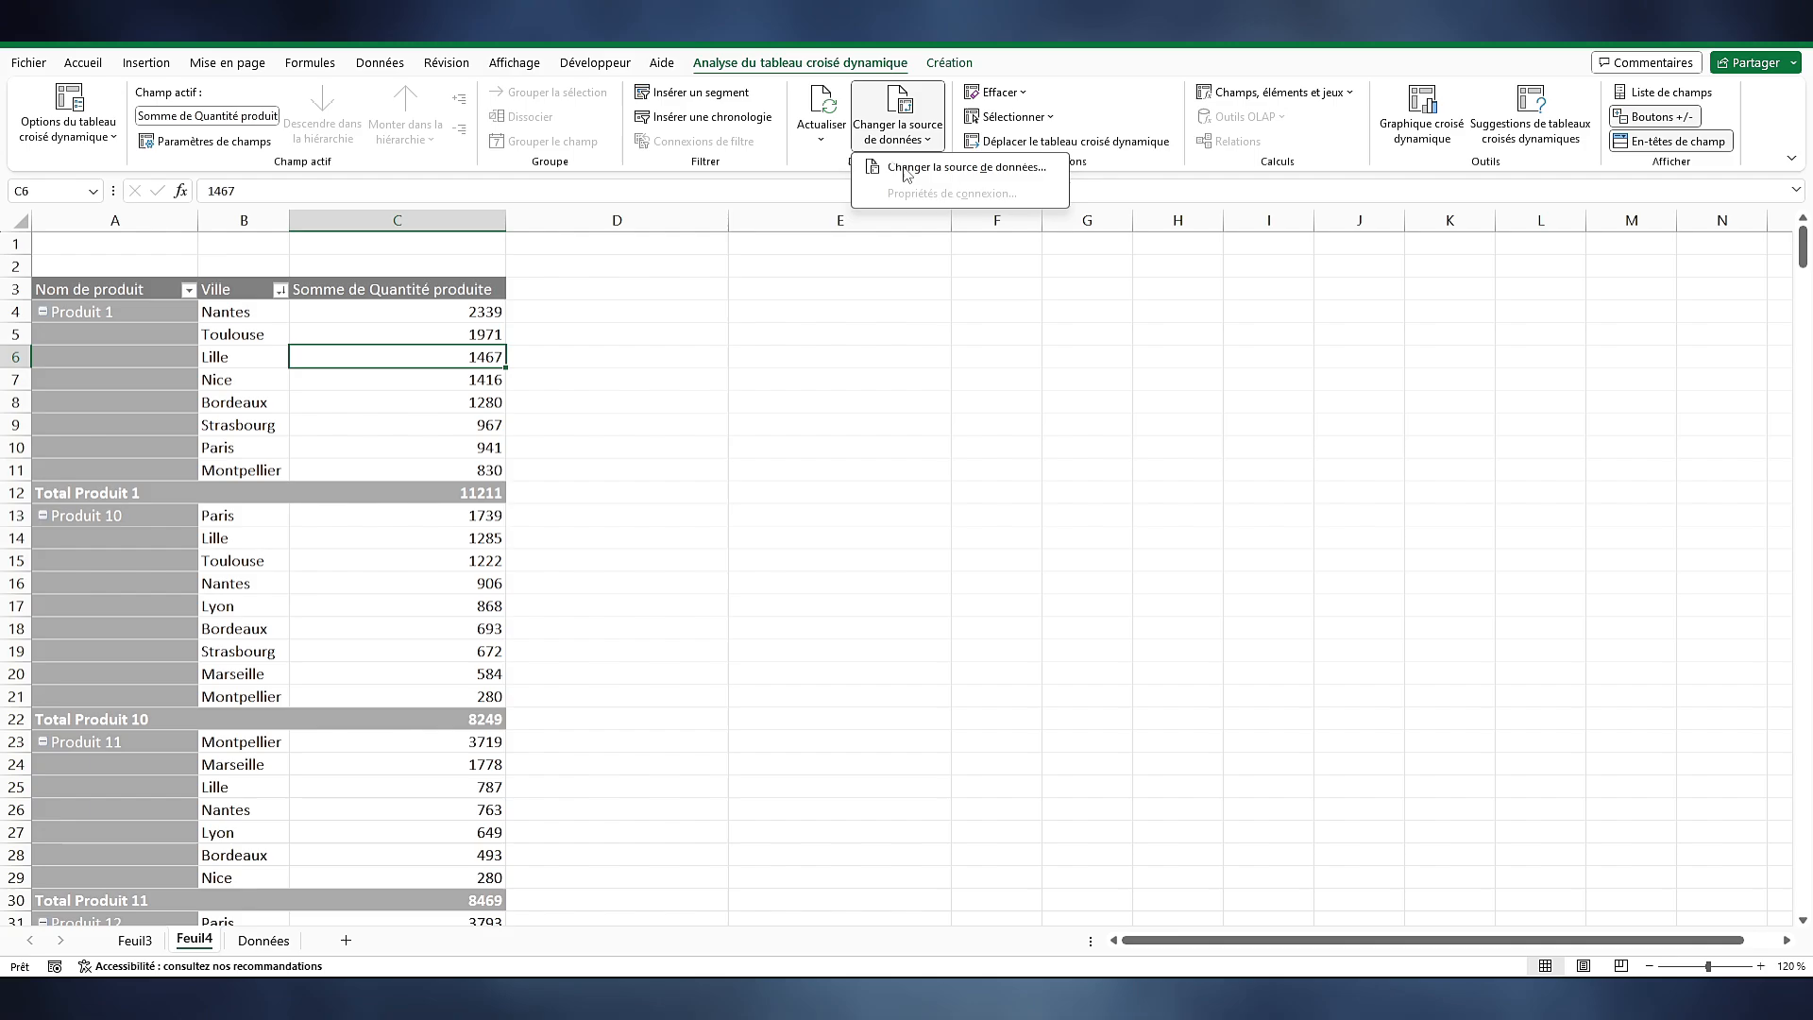
click(963, 167)
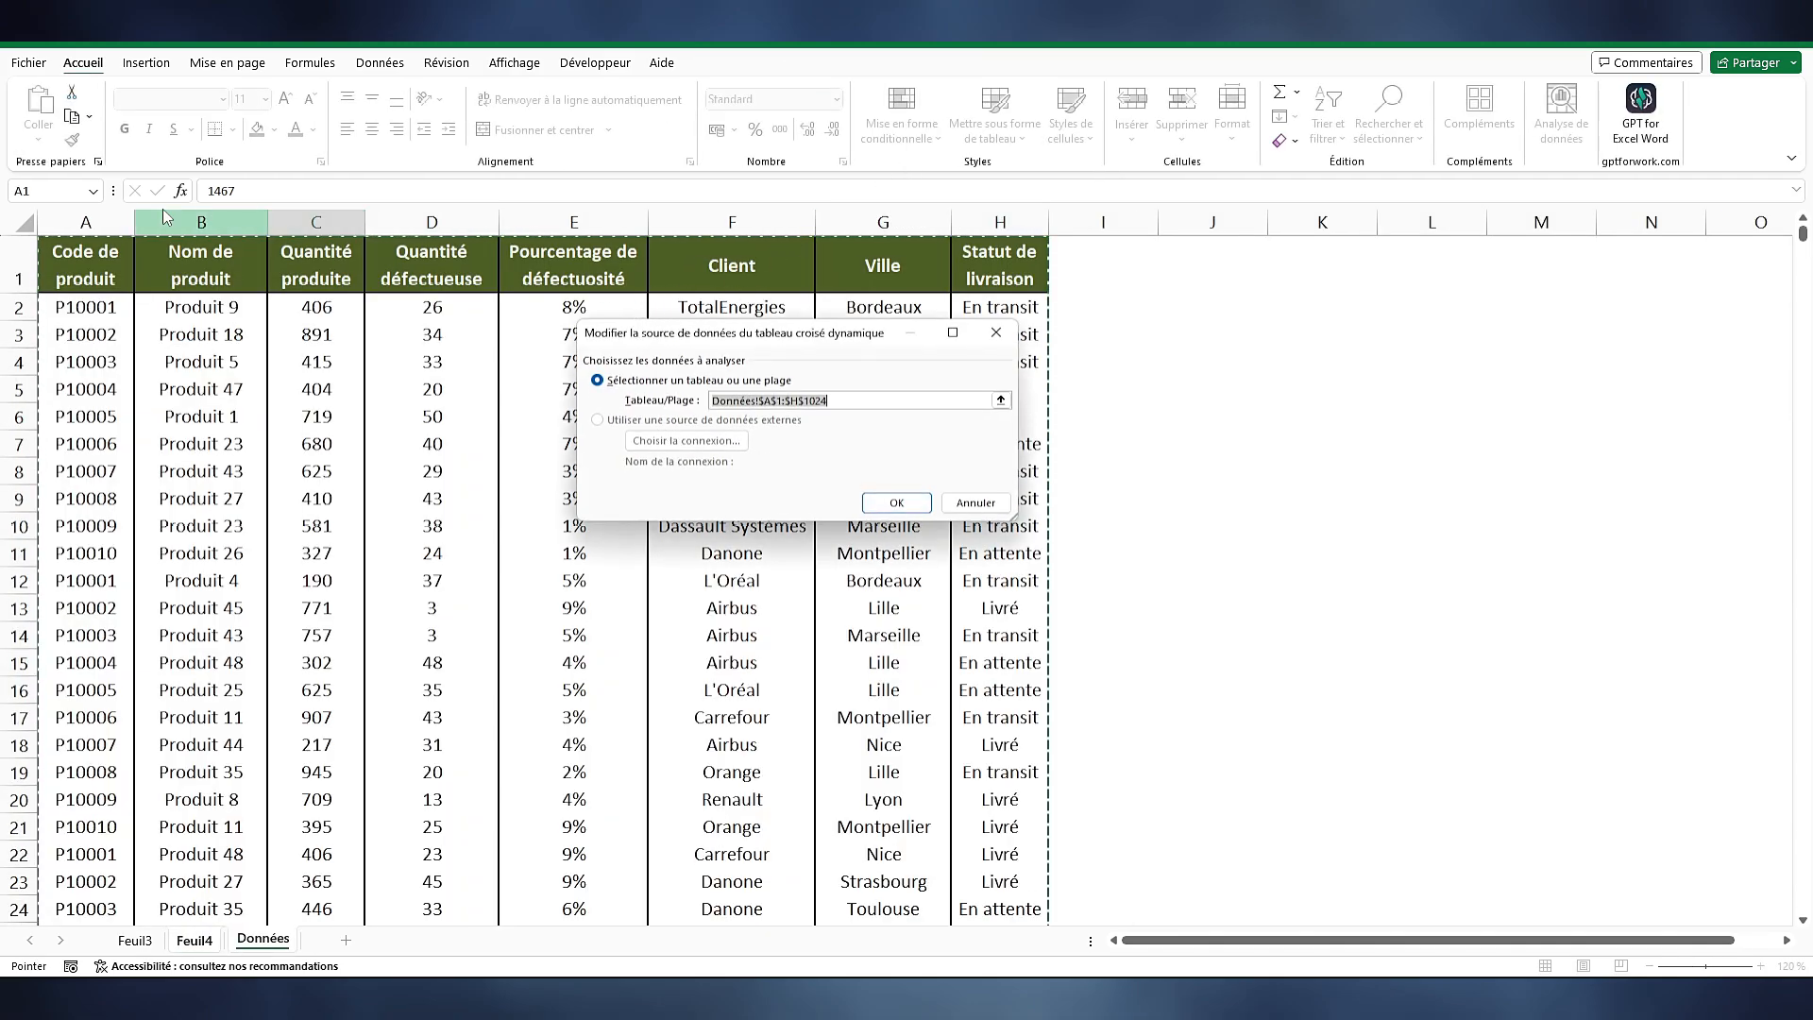
drag(85, 221, 854, 239)
click(893, 508)
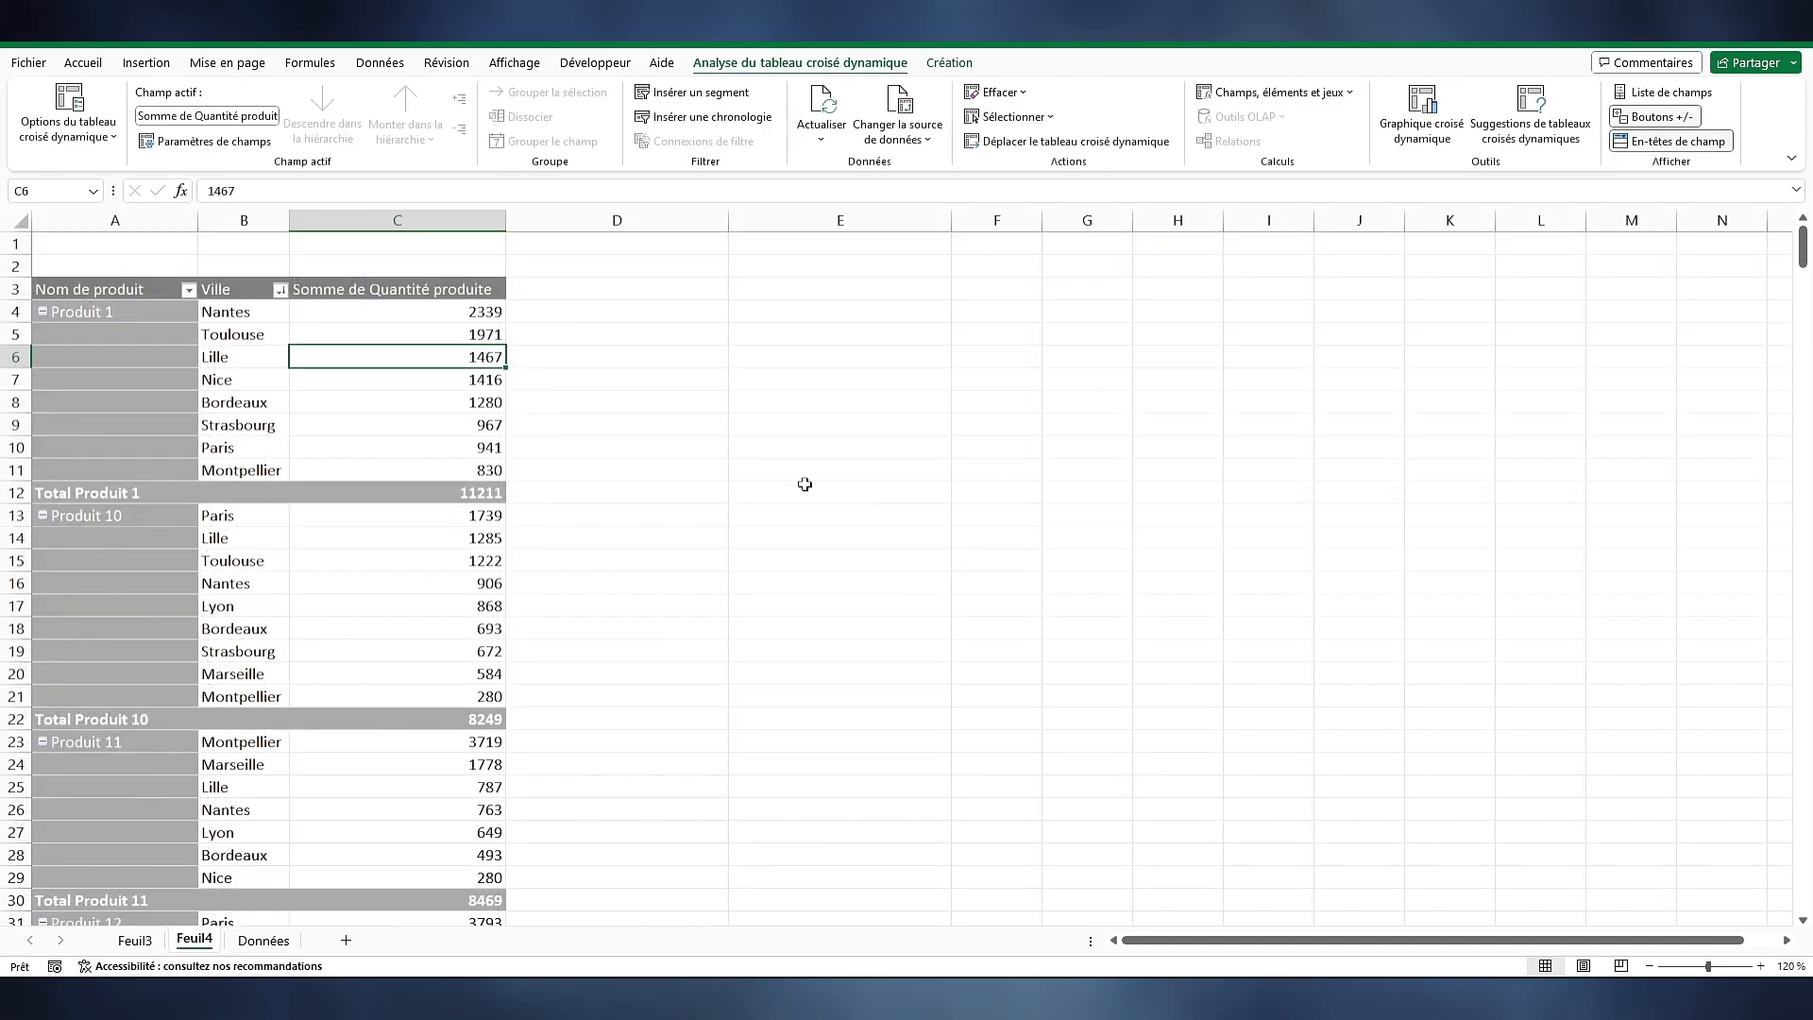
Display the pivot table's field list and extend its data source to the entire columns A to H of the Données sheet
right_click(382, 406)
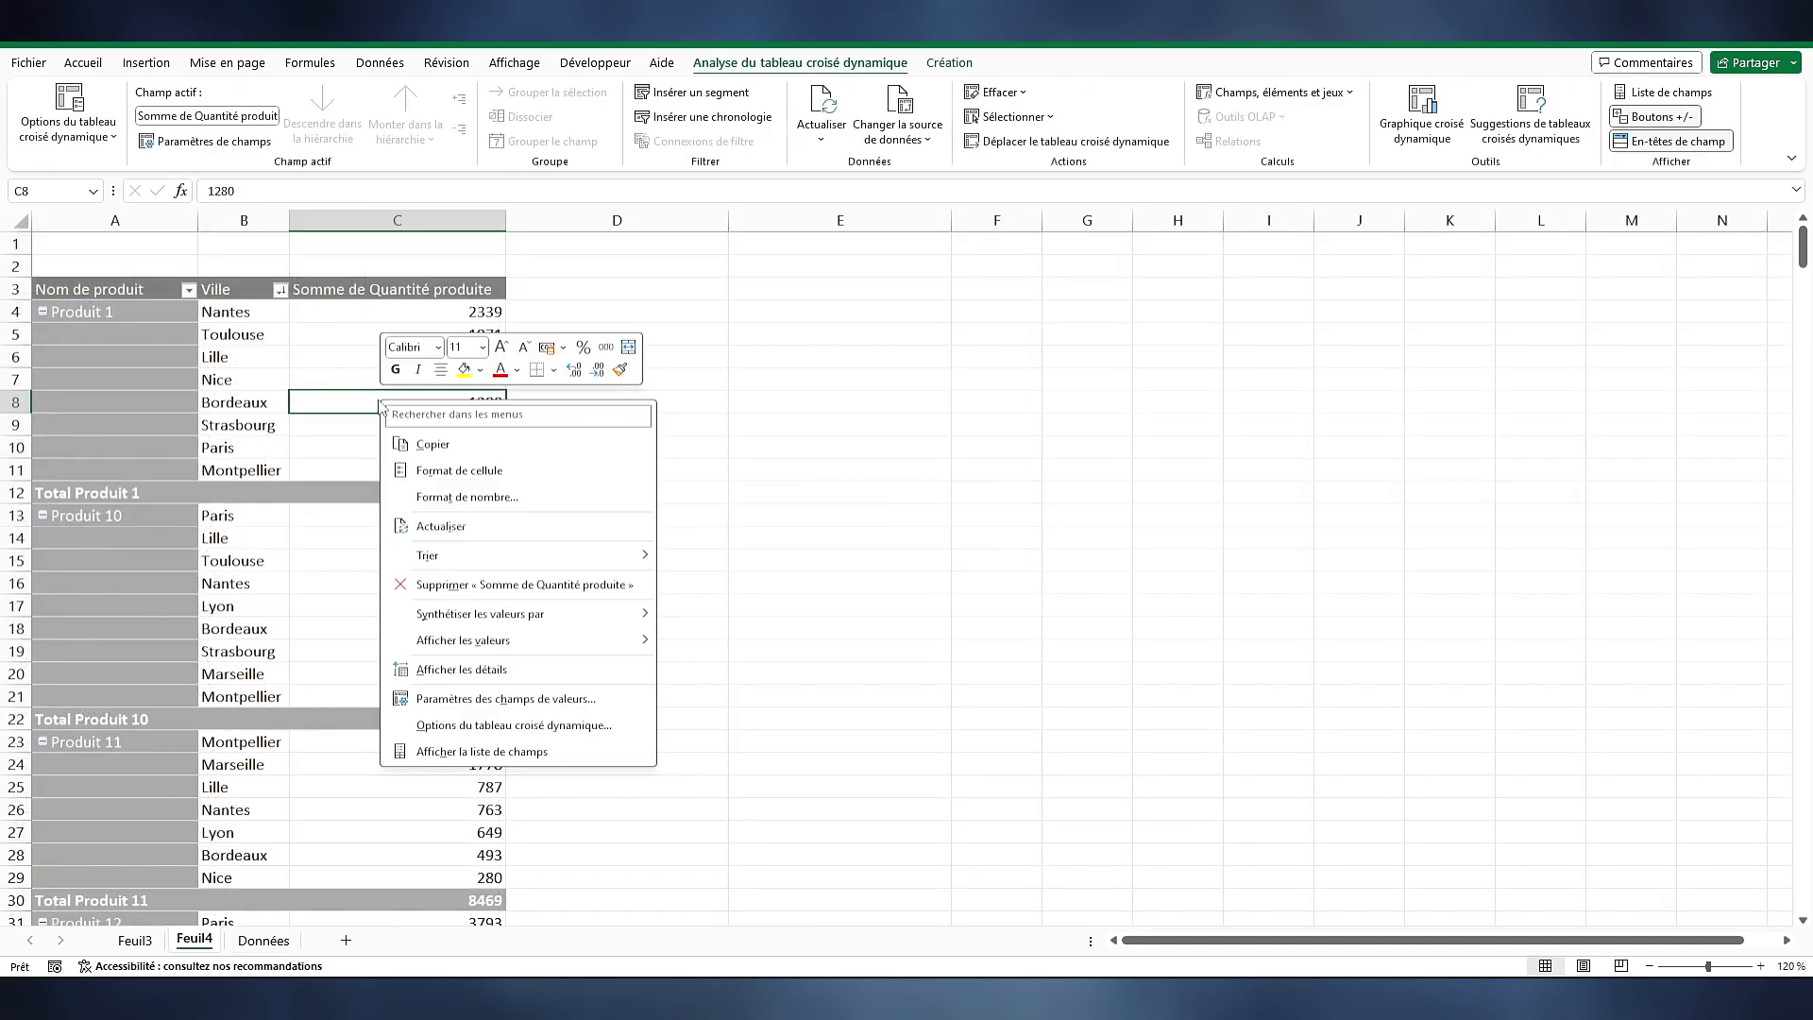
click(481, 752)
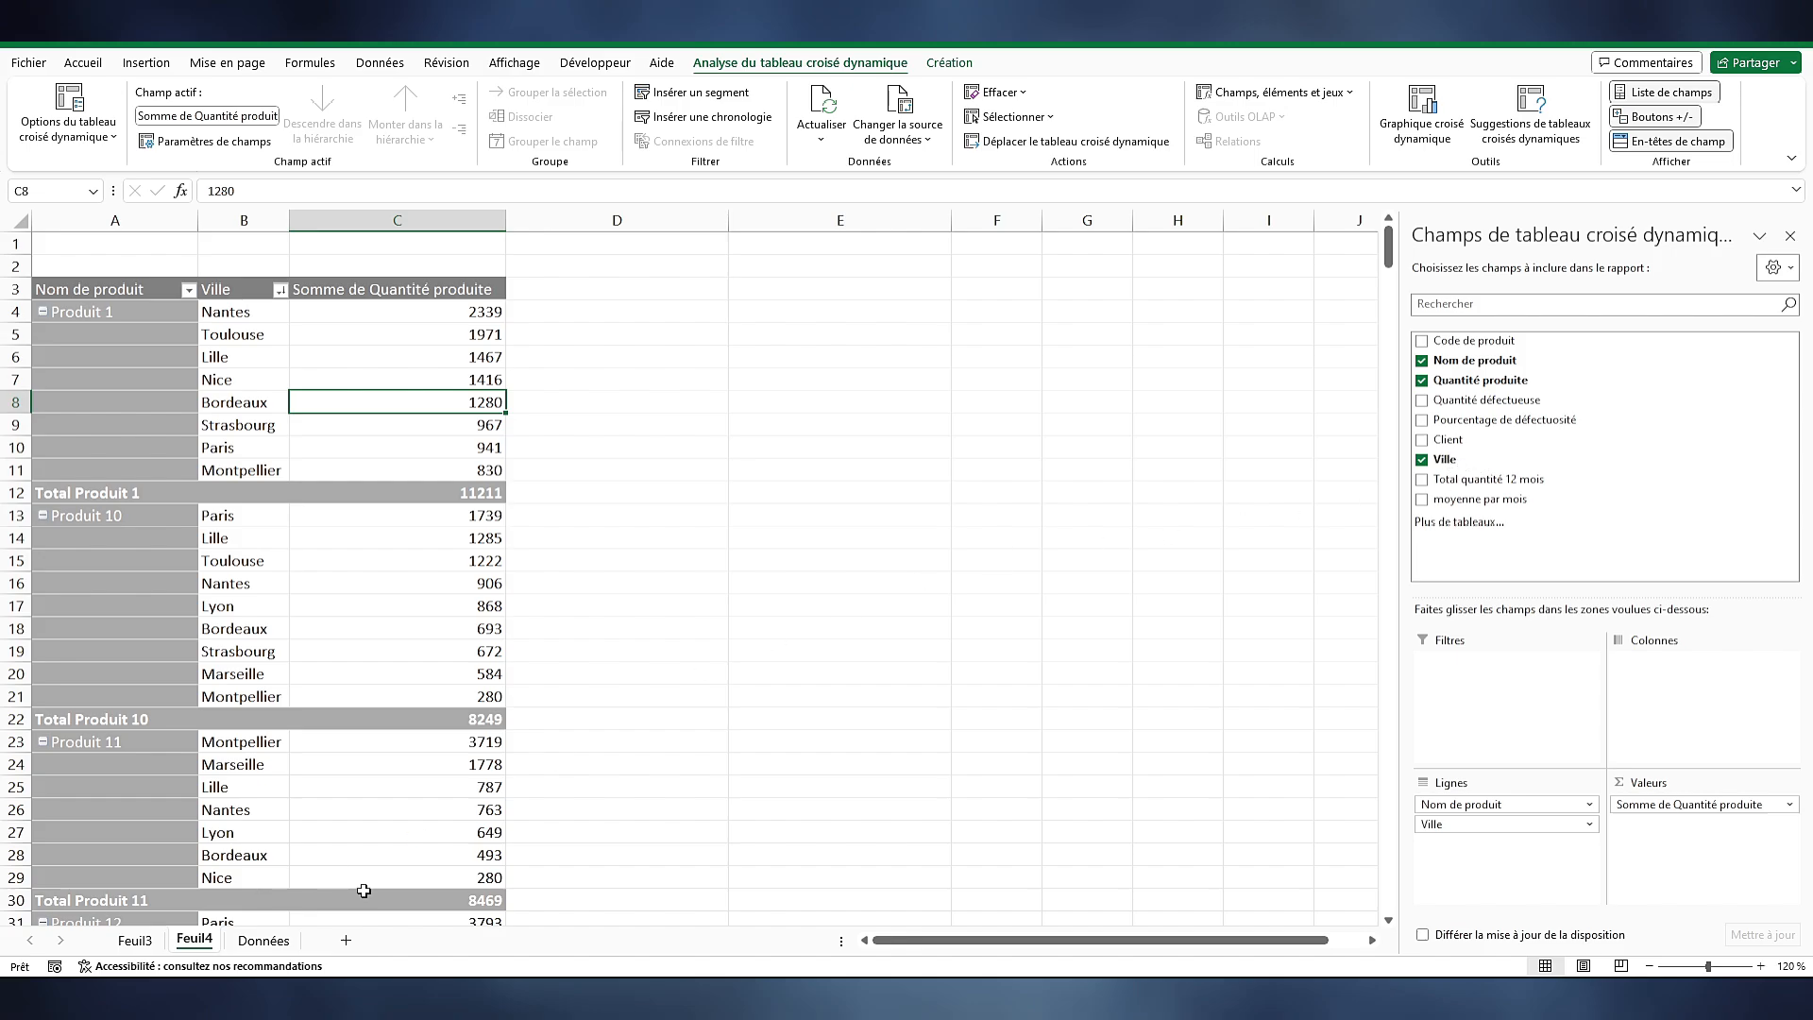
click(902, 133)
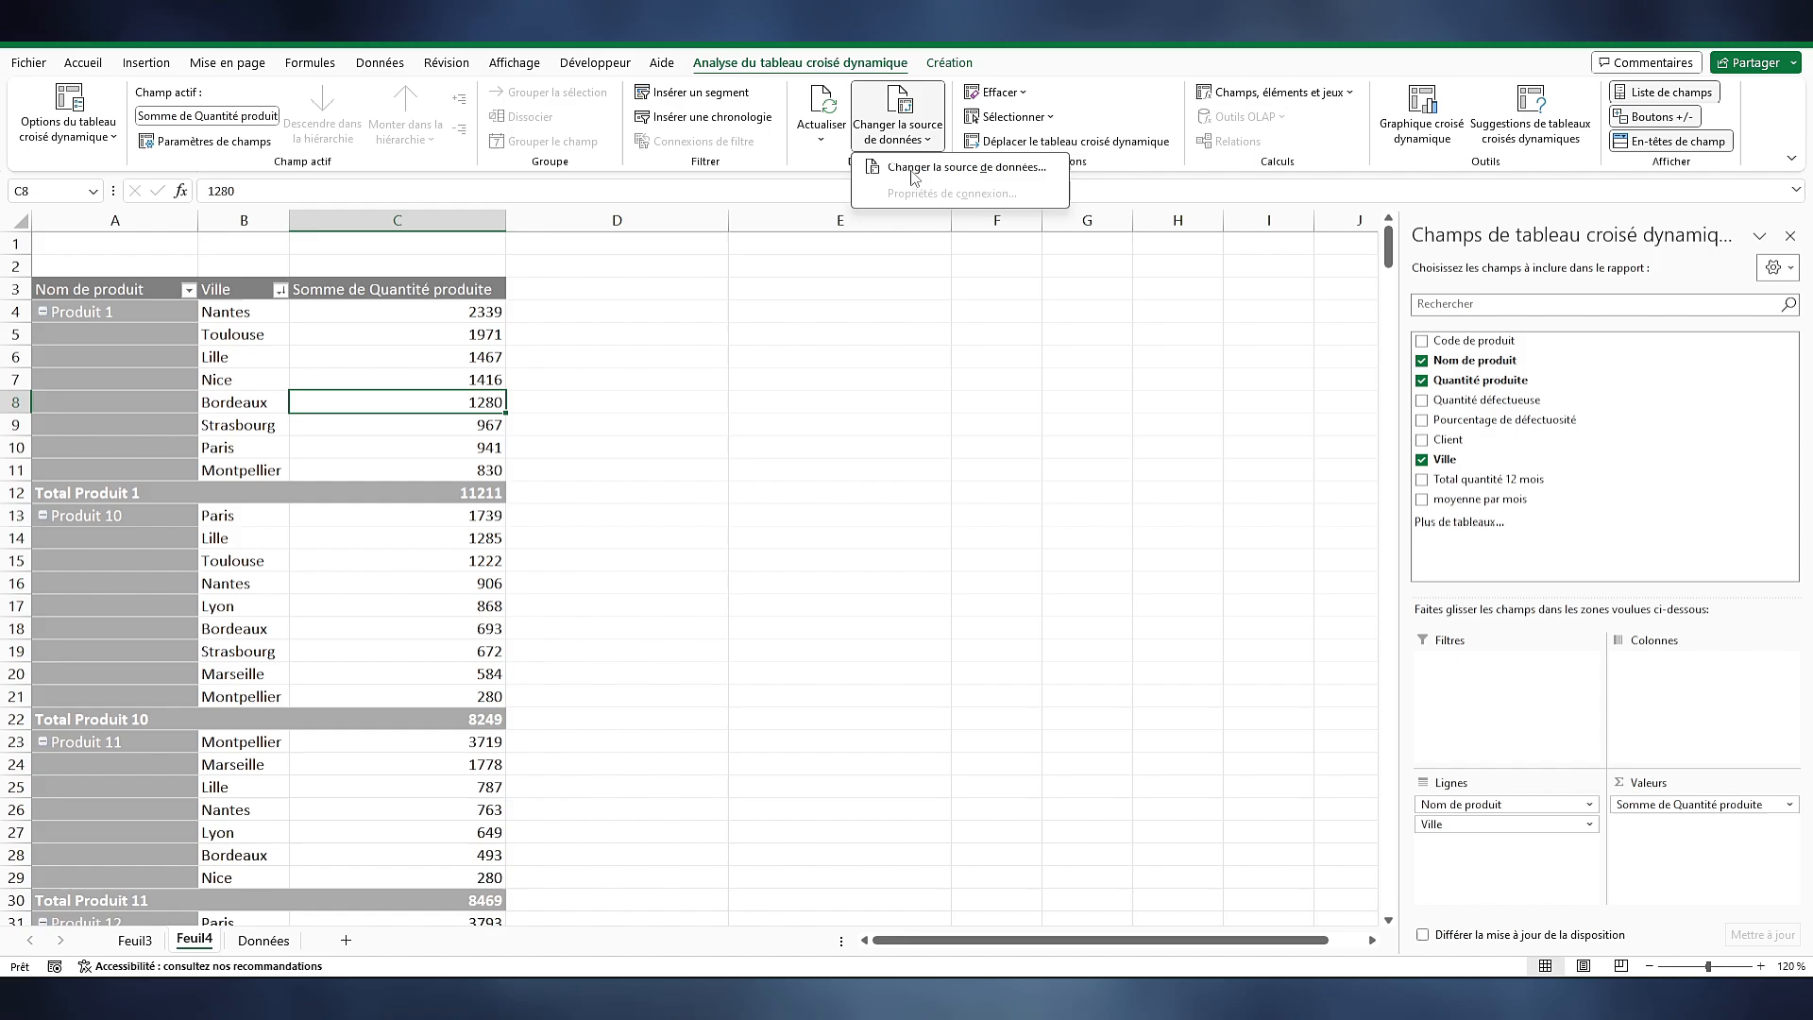
click(914, 172)
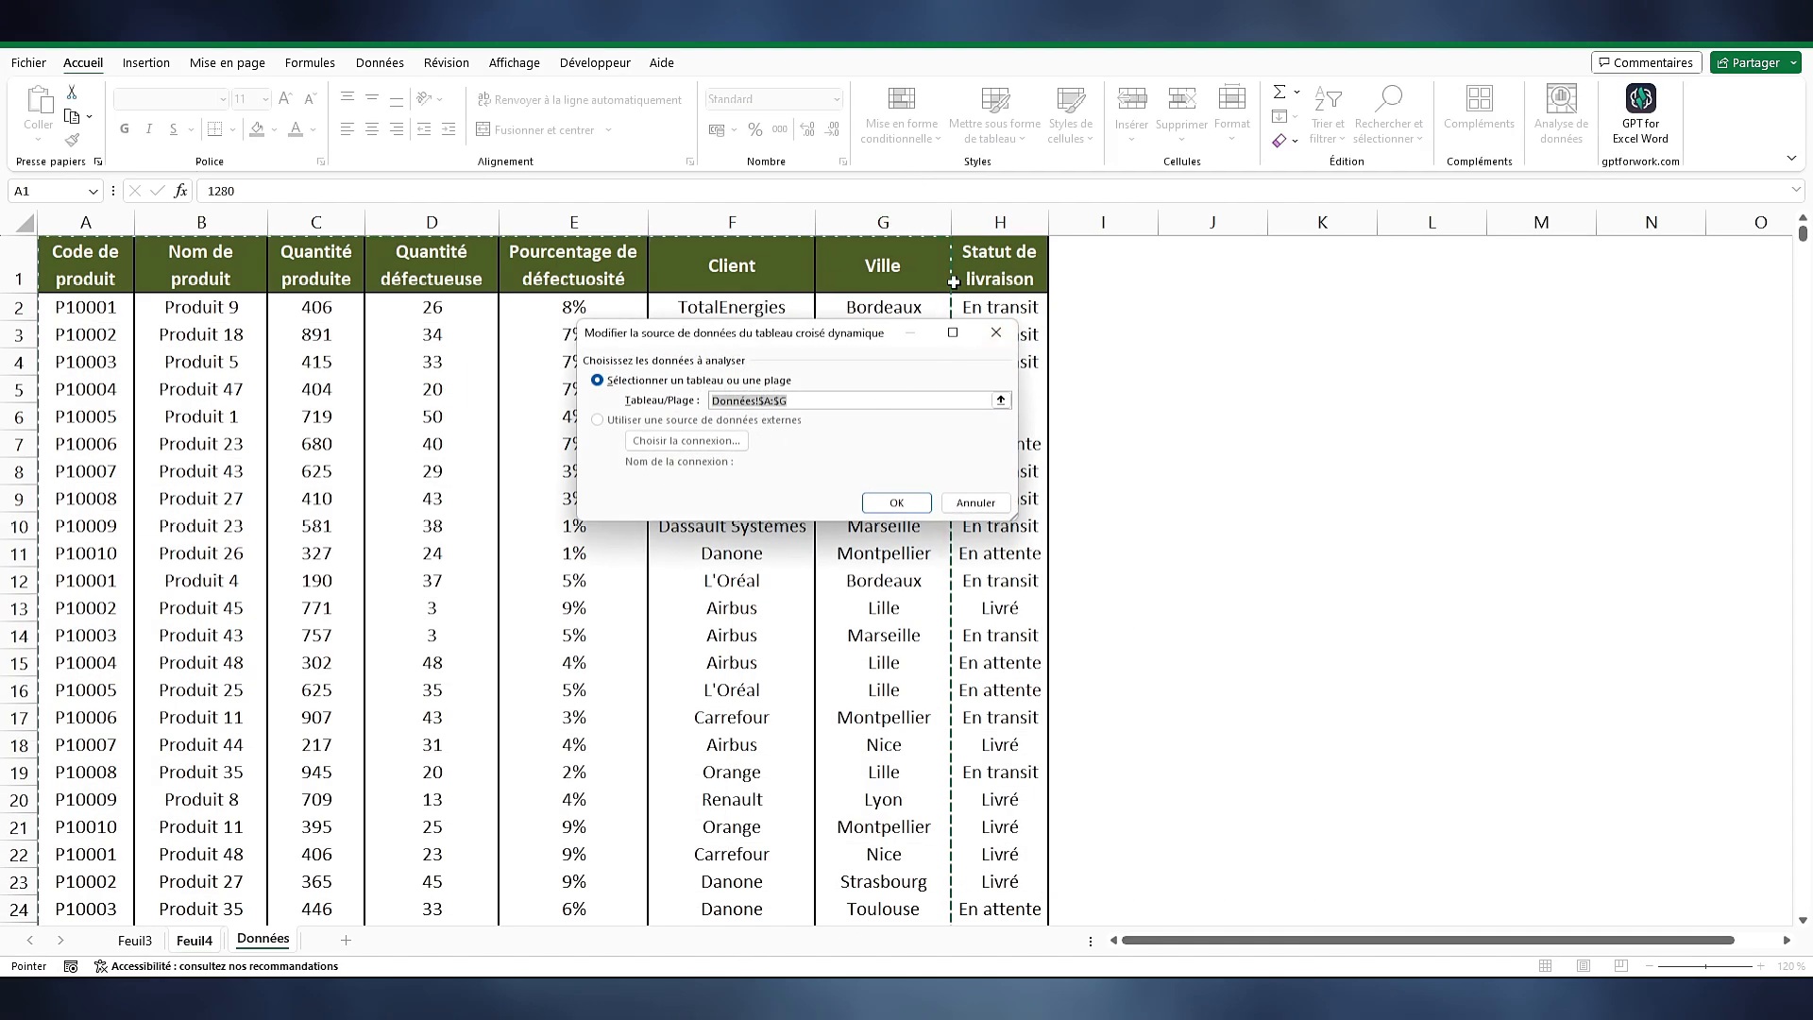
drag(52, 223, 1001, 401)
click(897, 498)
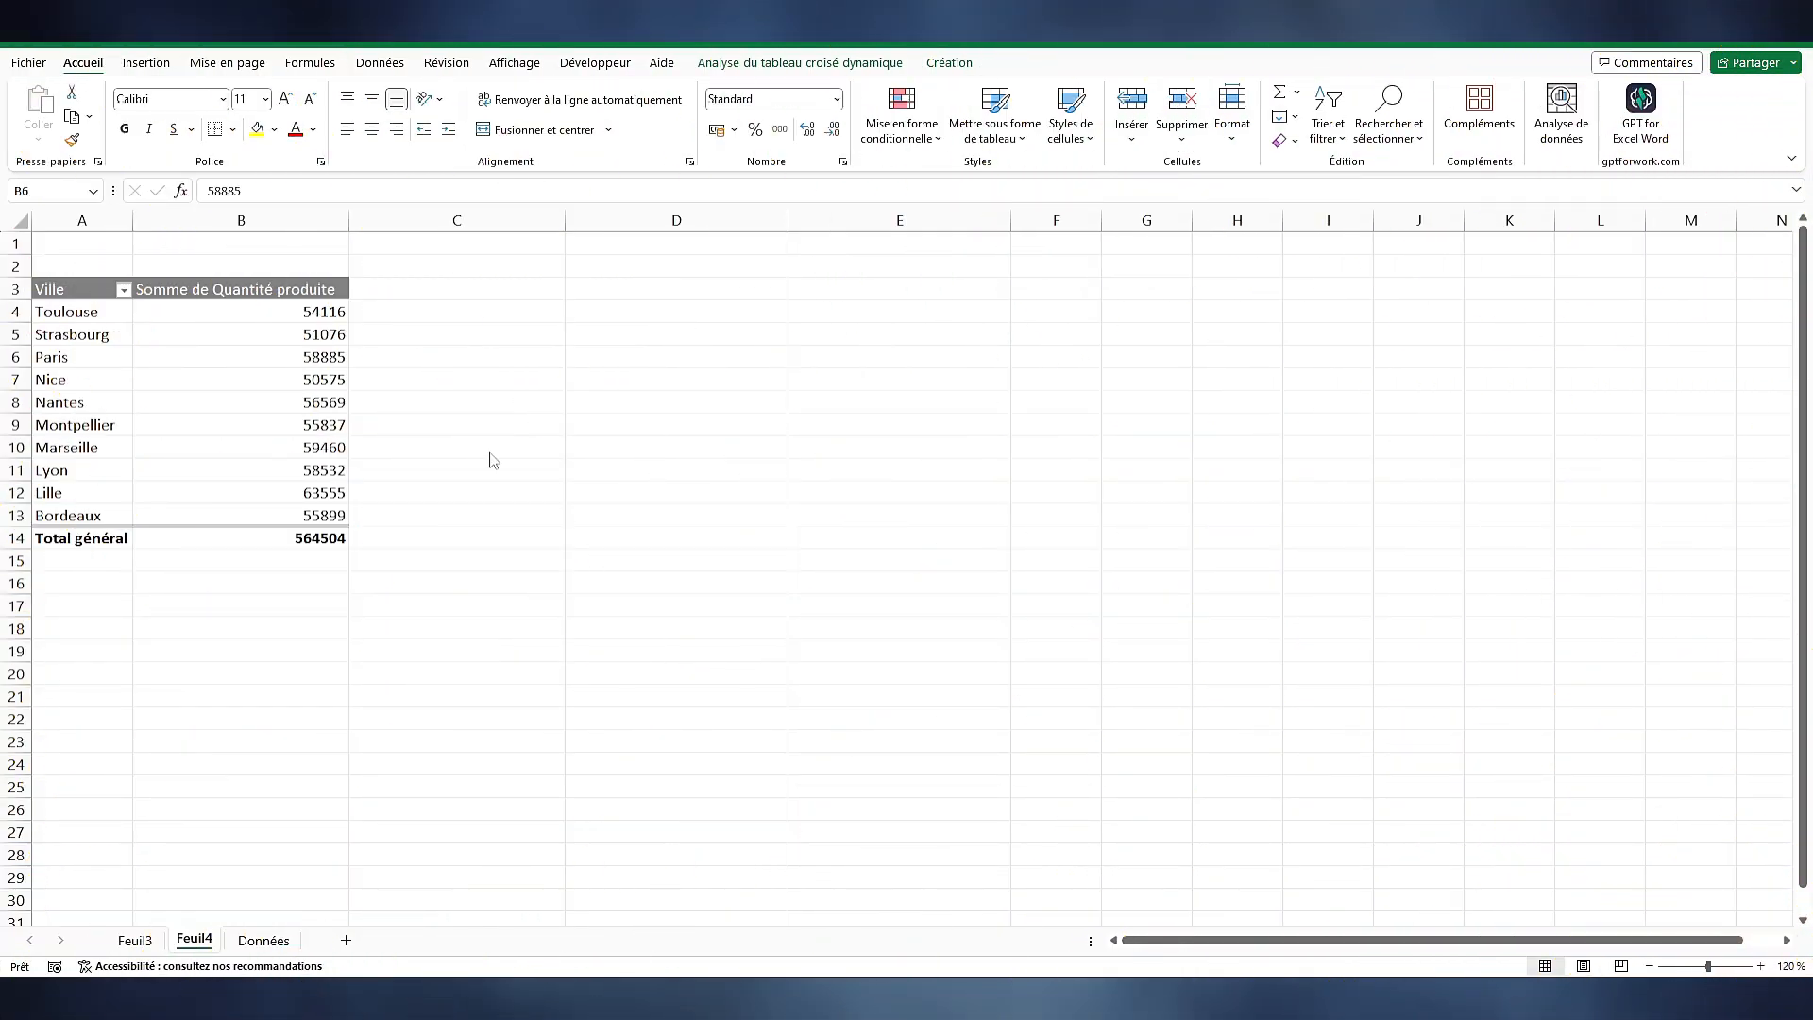
Insert a clustered column pivot chart (Histogramme groupé) from the pivot table of produced quantities by city
click(326, 355)
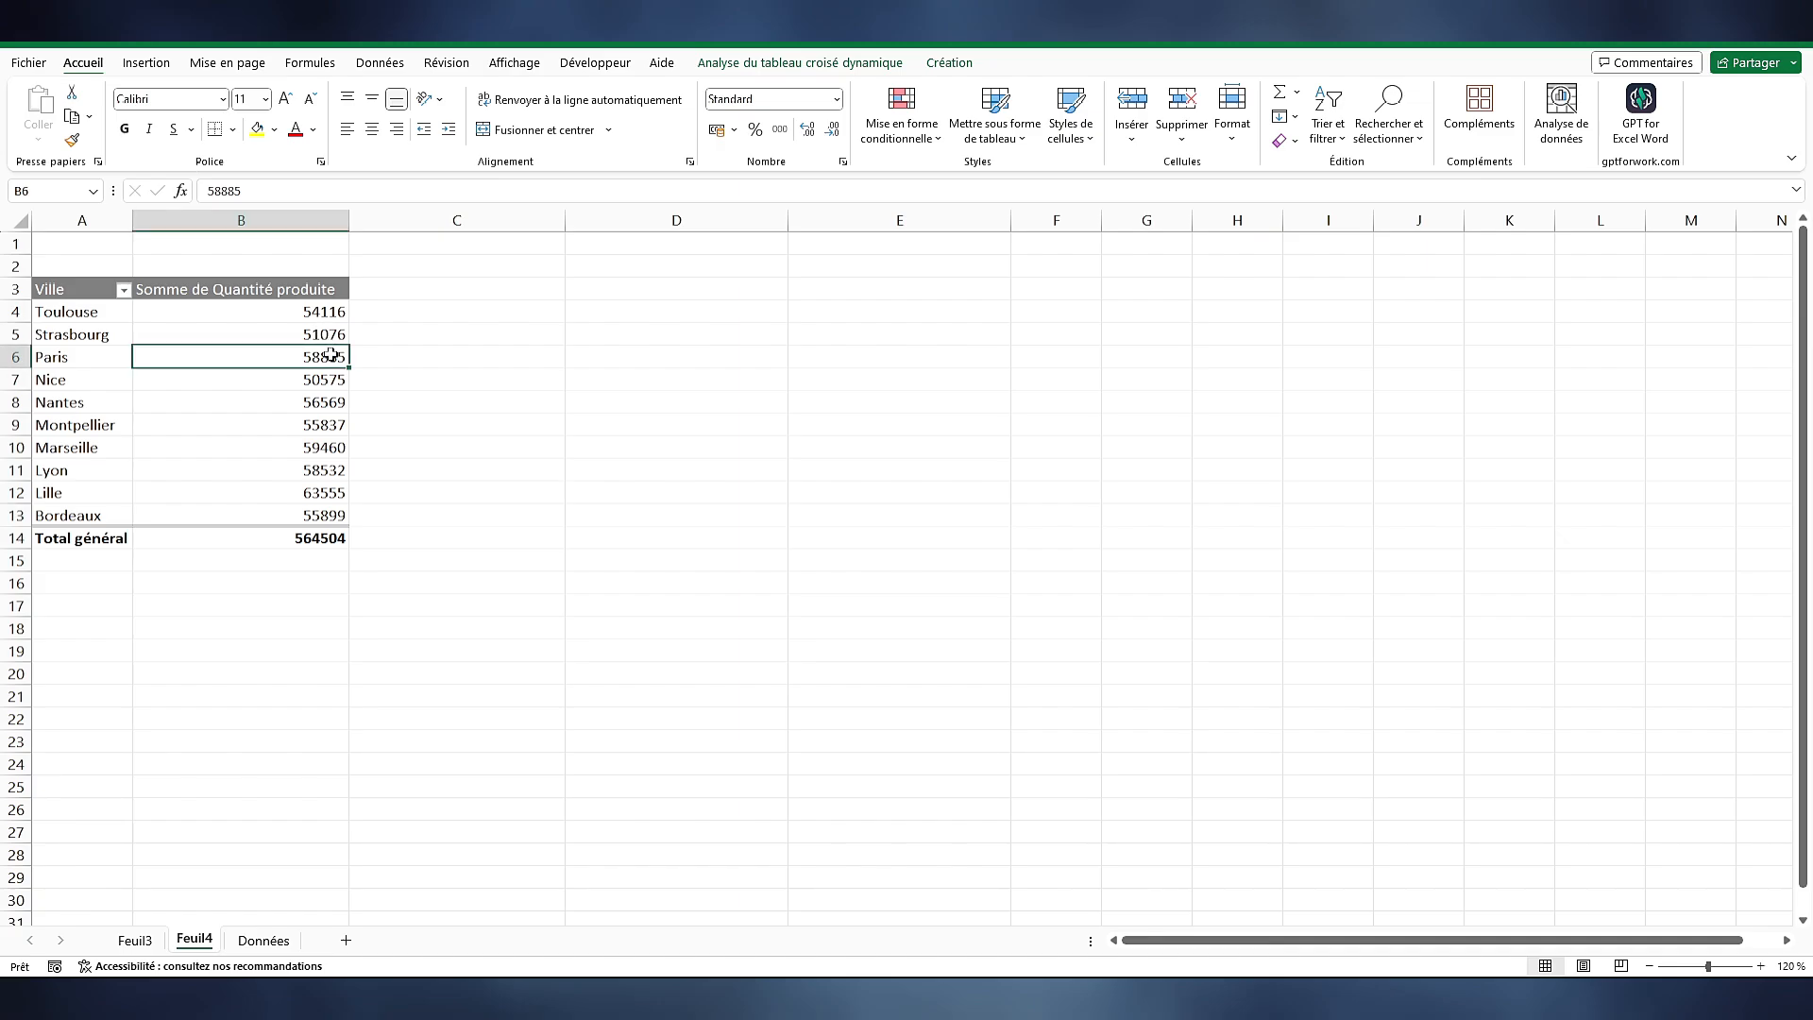
click(838, 66)
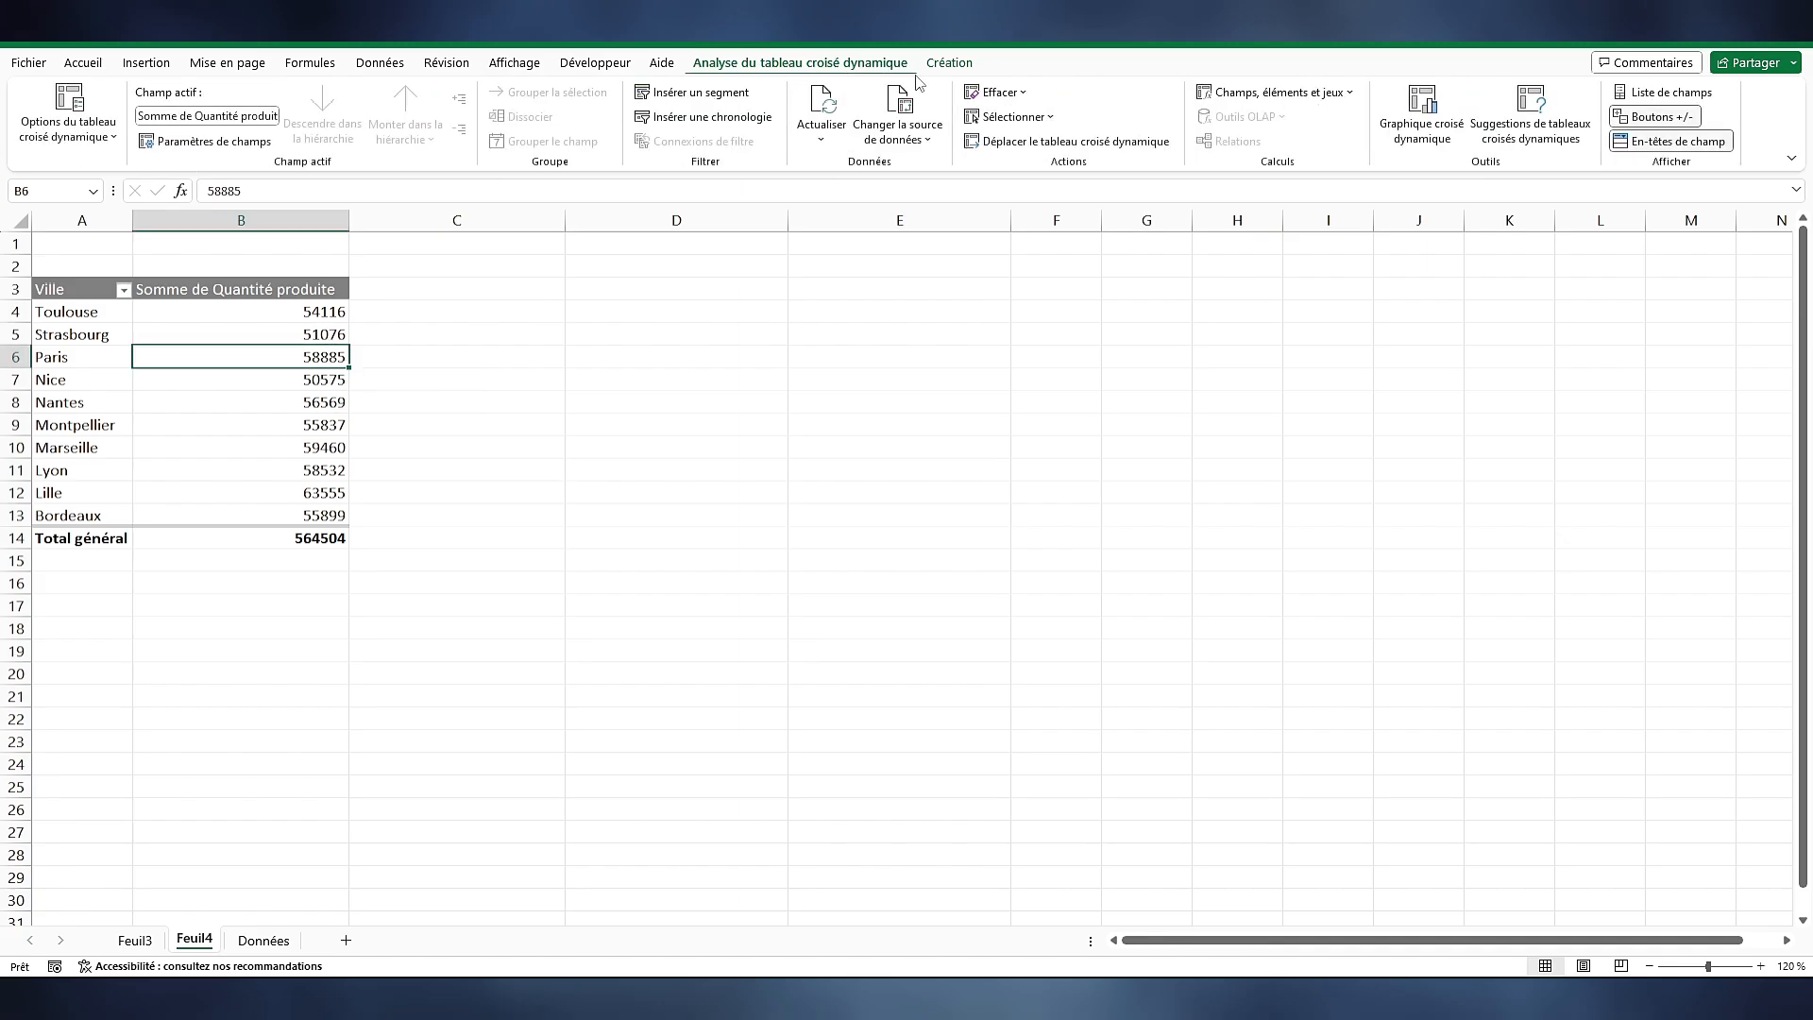
click(1423, 135)
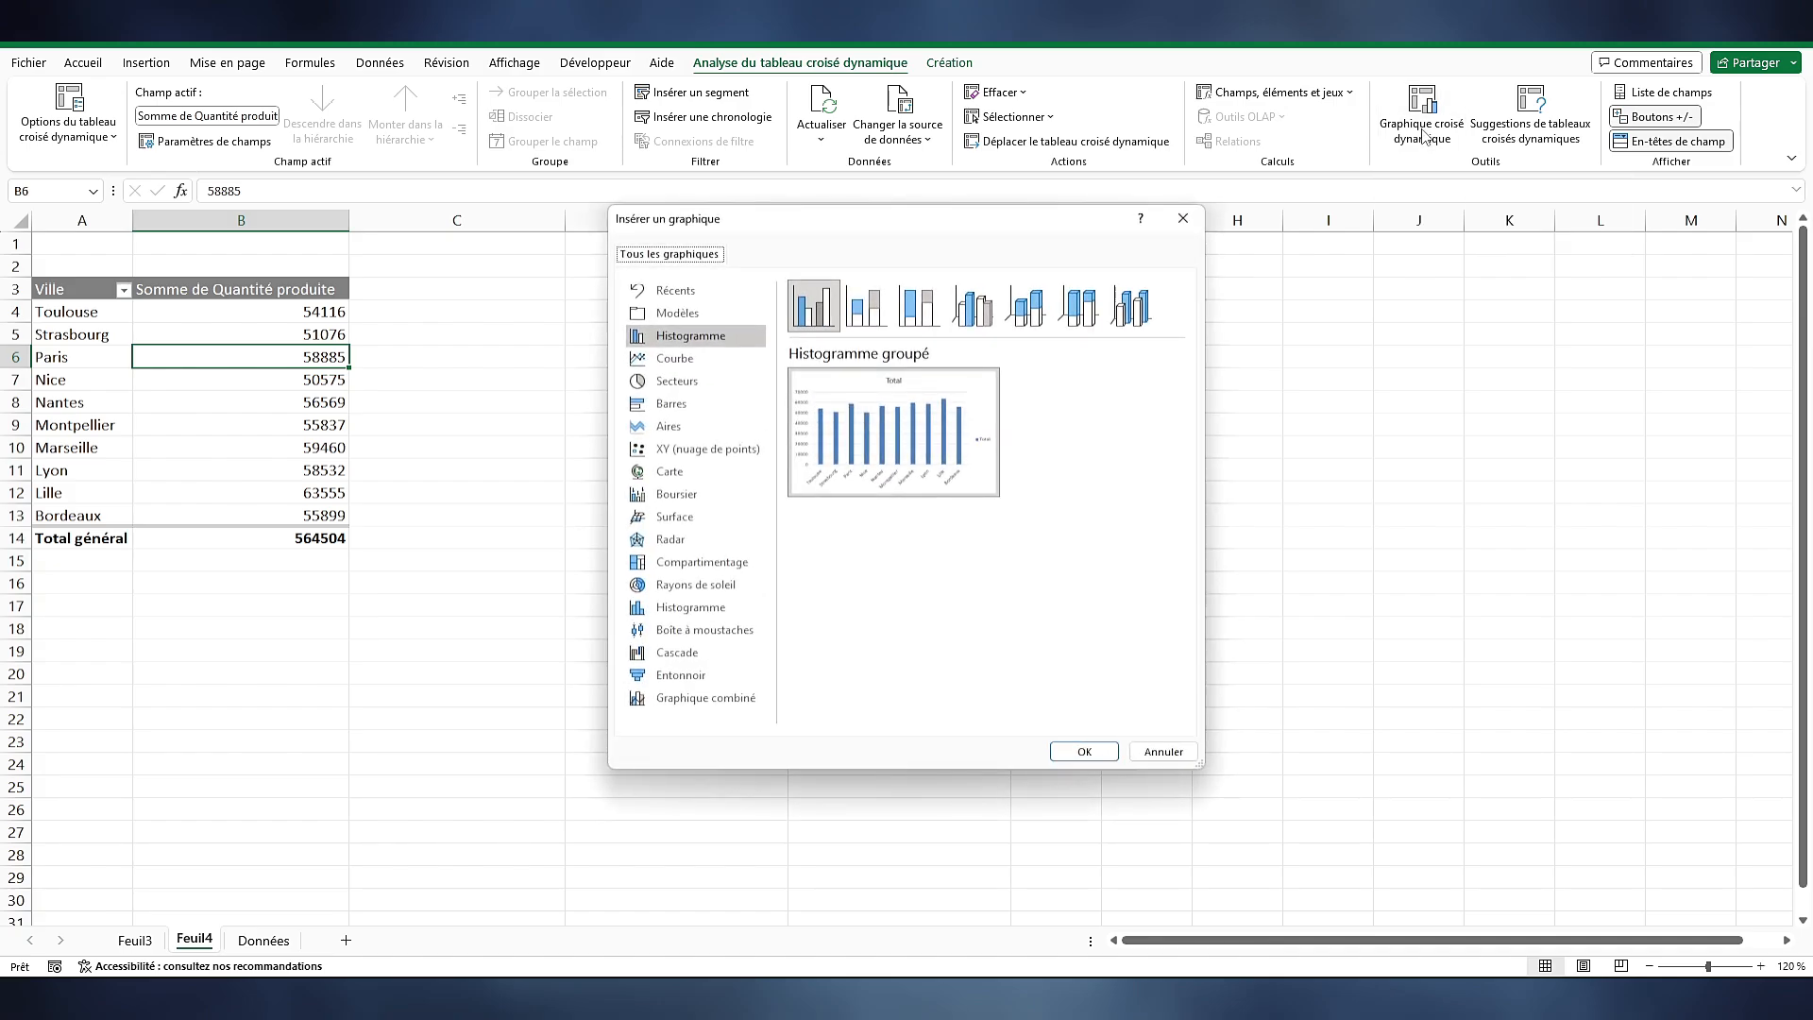
mouse_move(798, 490)
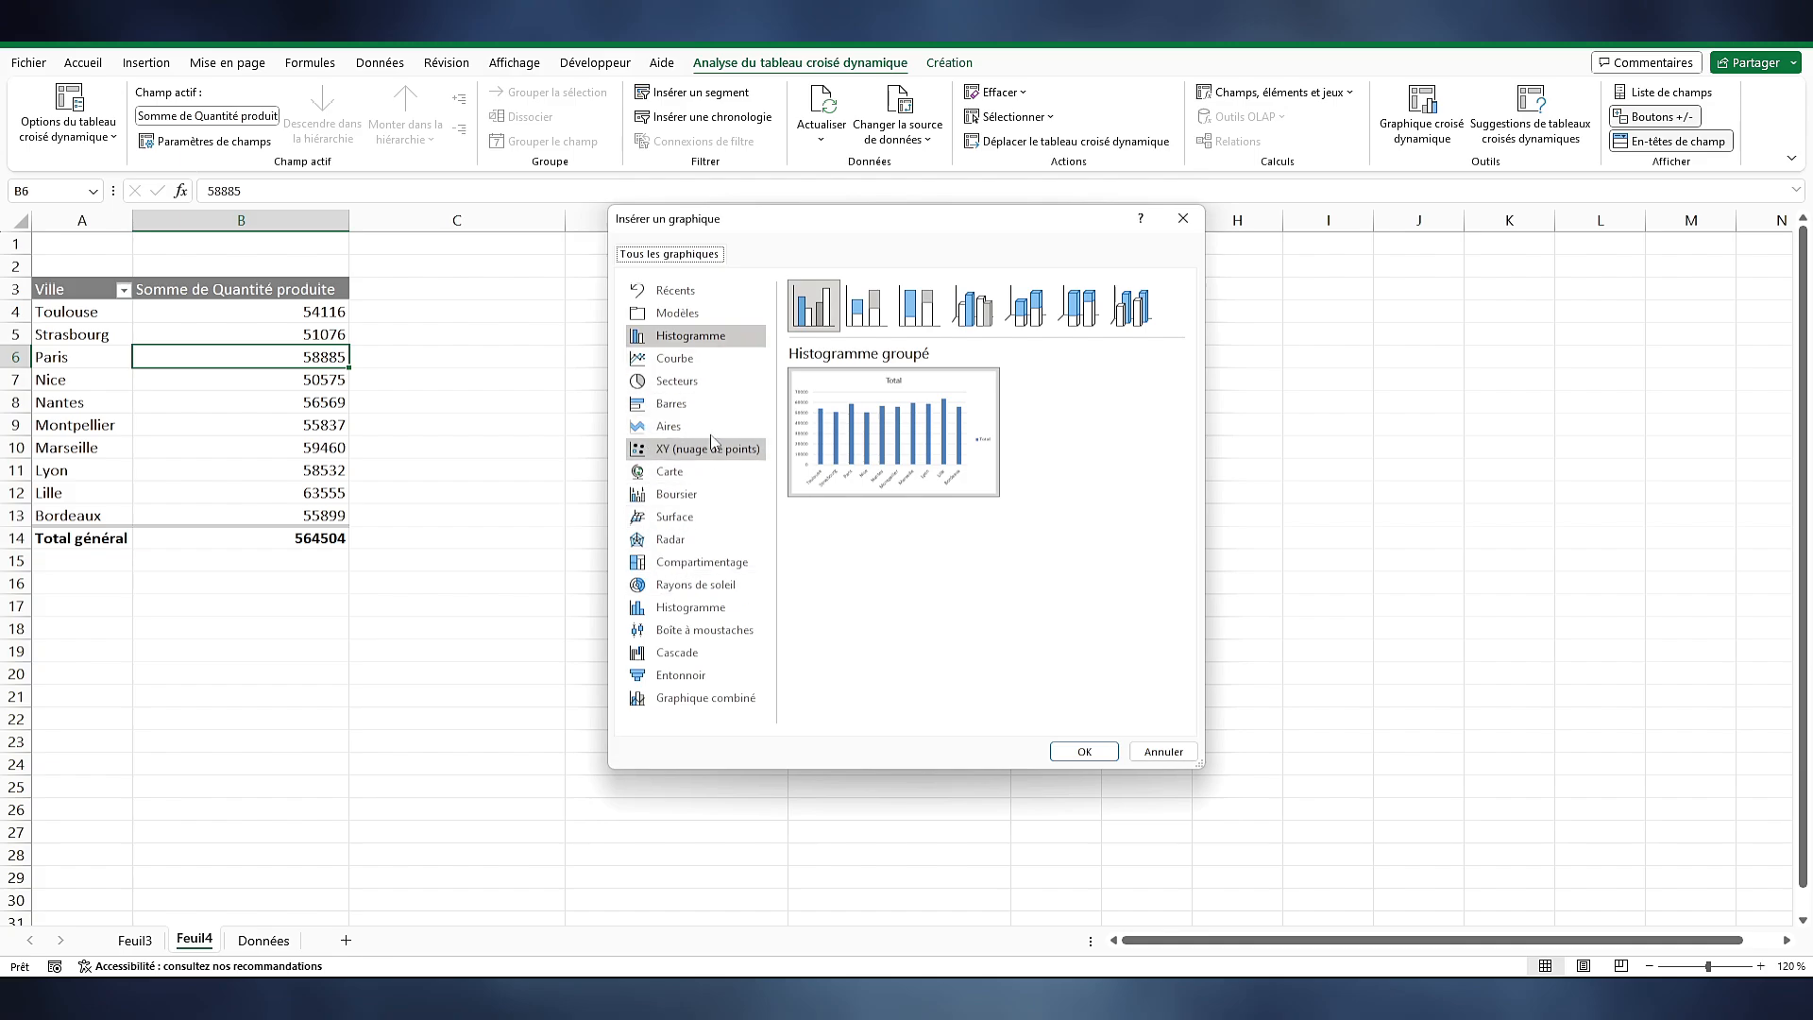
mouse_move(884, 452)
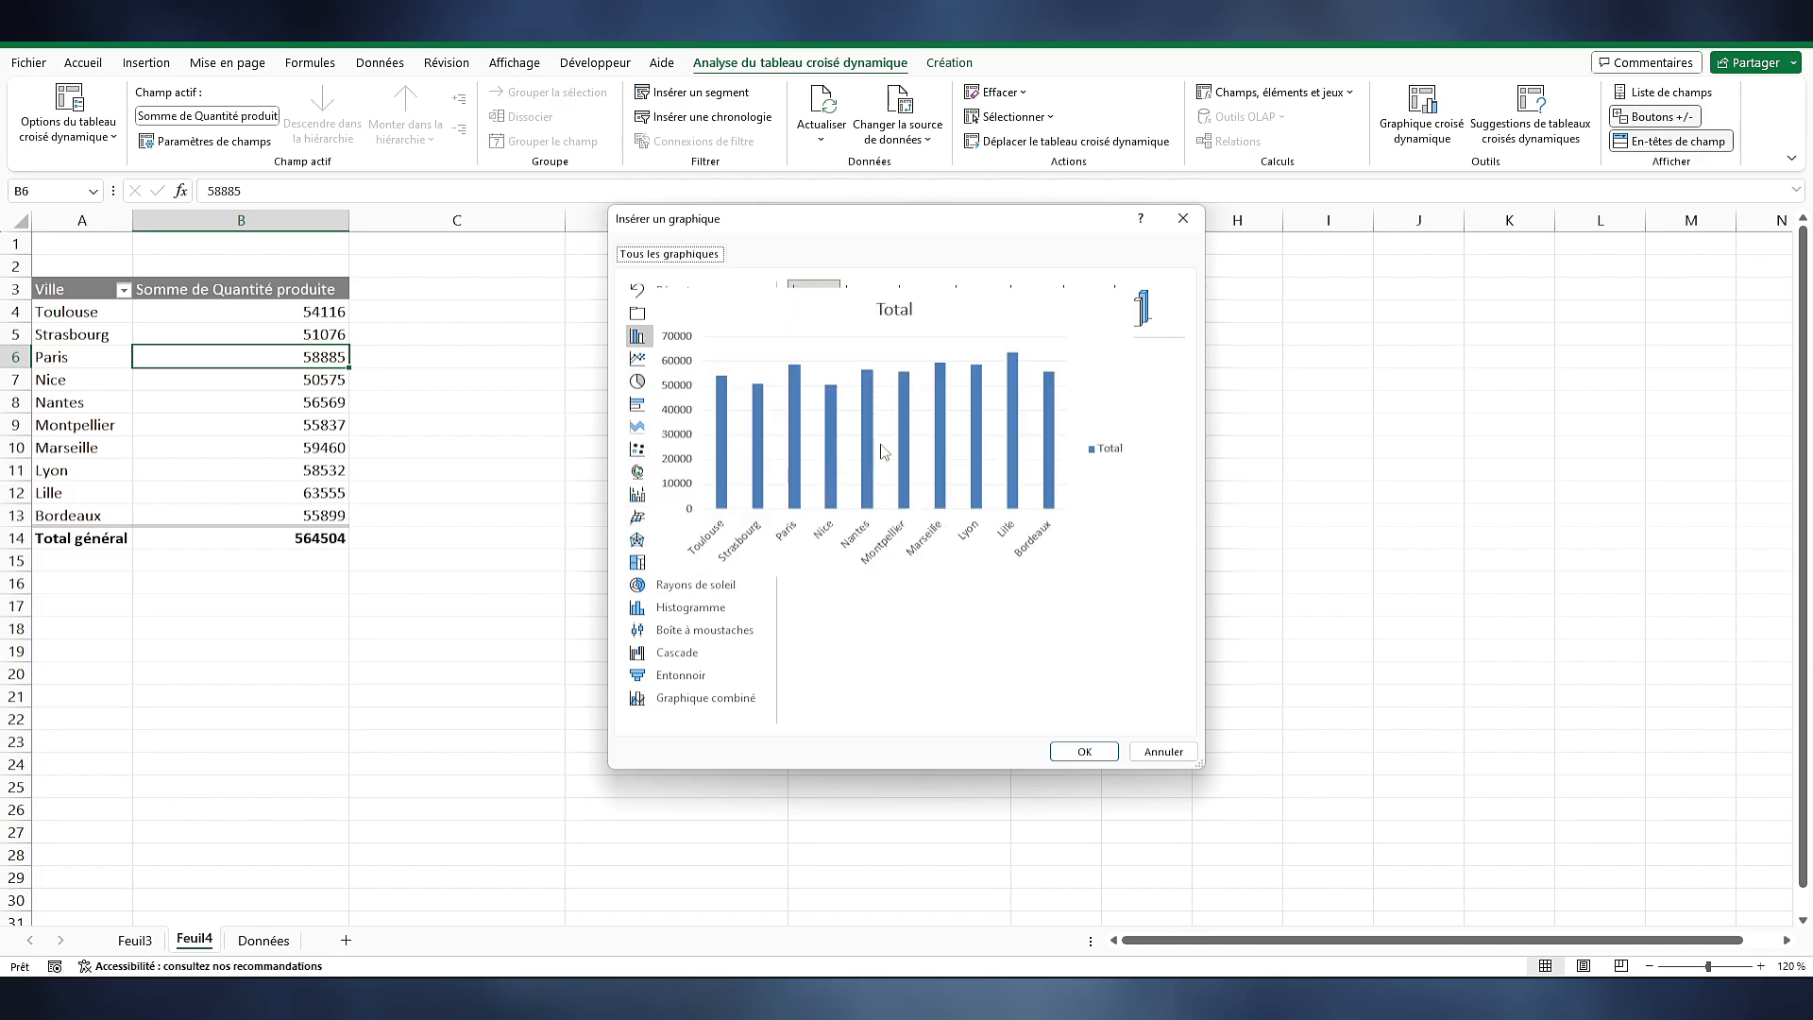
click(1084, 751)
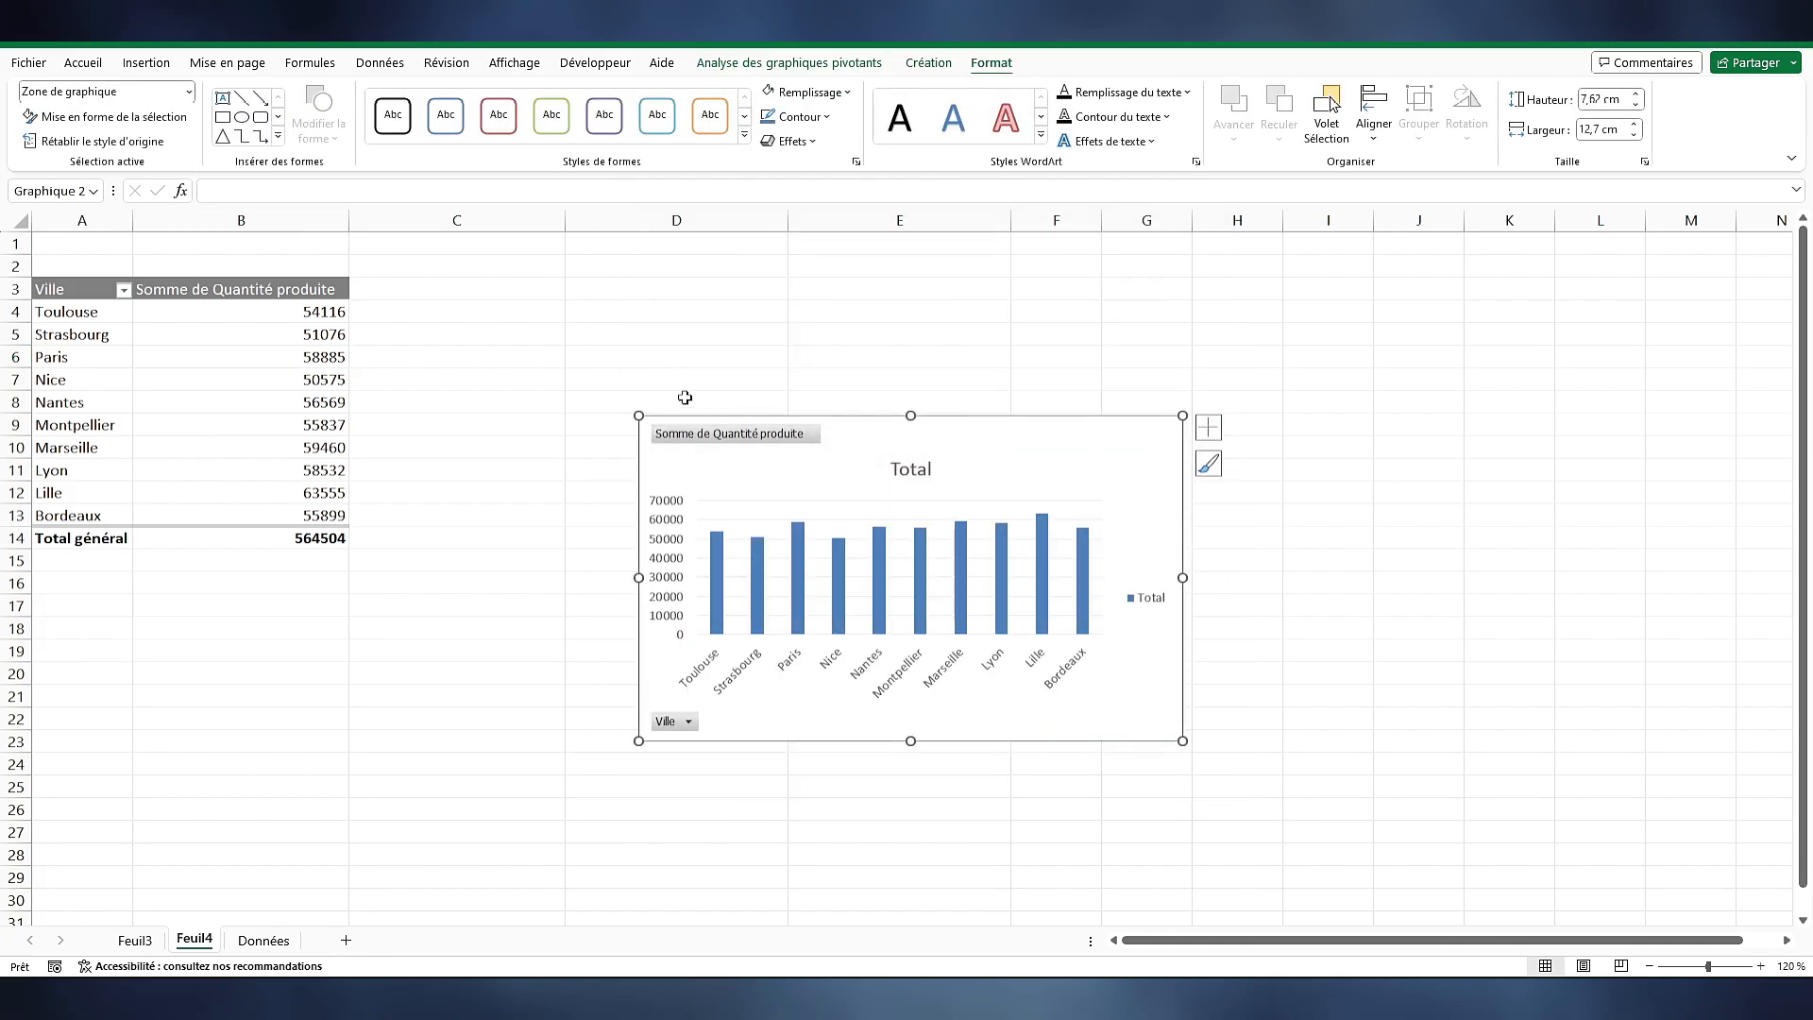
Enlarge the pivot chart to about 21 cm wide and 9.5 cm high and place it beside the pivot table
drag(638, 416, 463, 285)
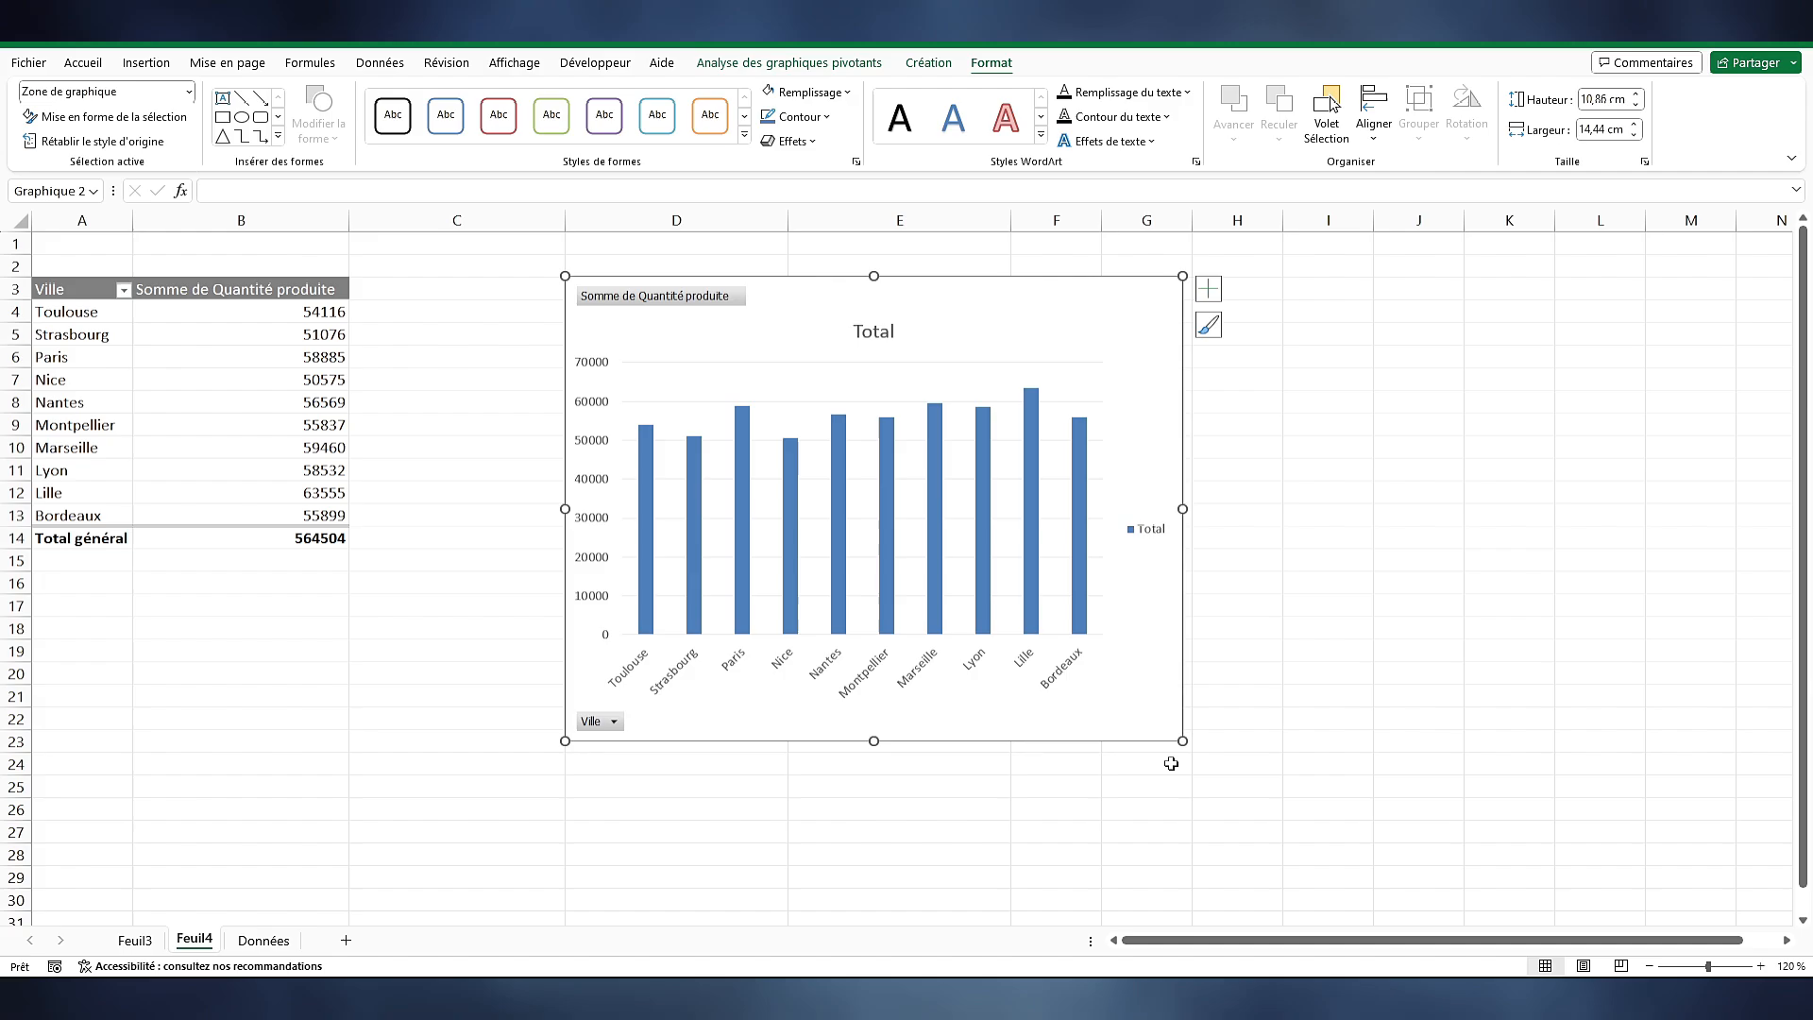
drag(1183, 742, 1469, 682)
drag(1148, 685, 951, 627)
click(931, 720)
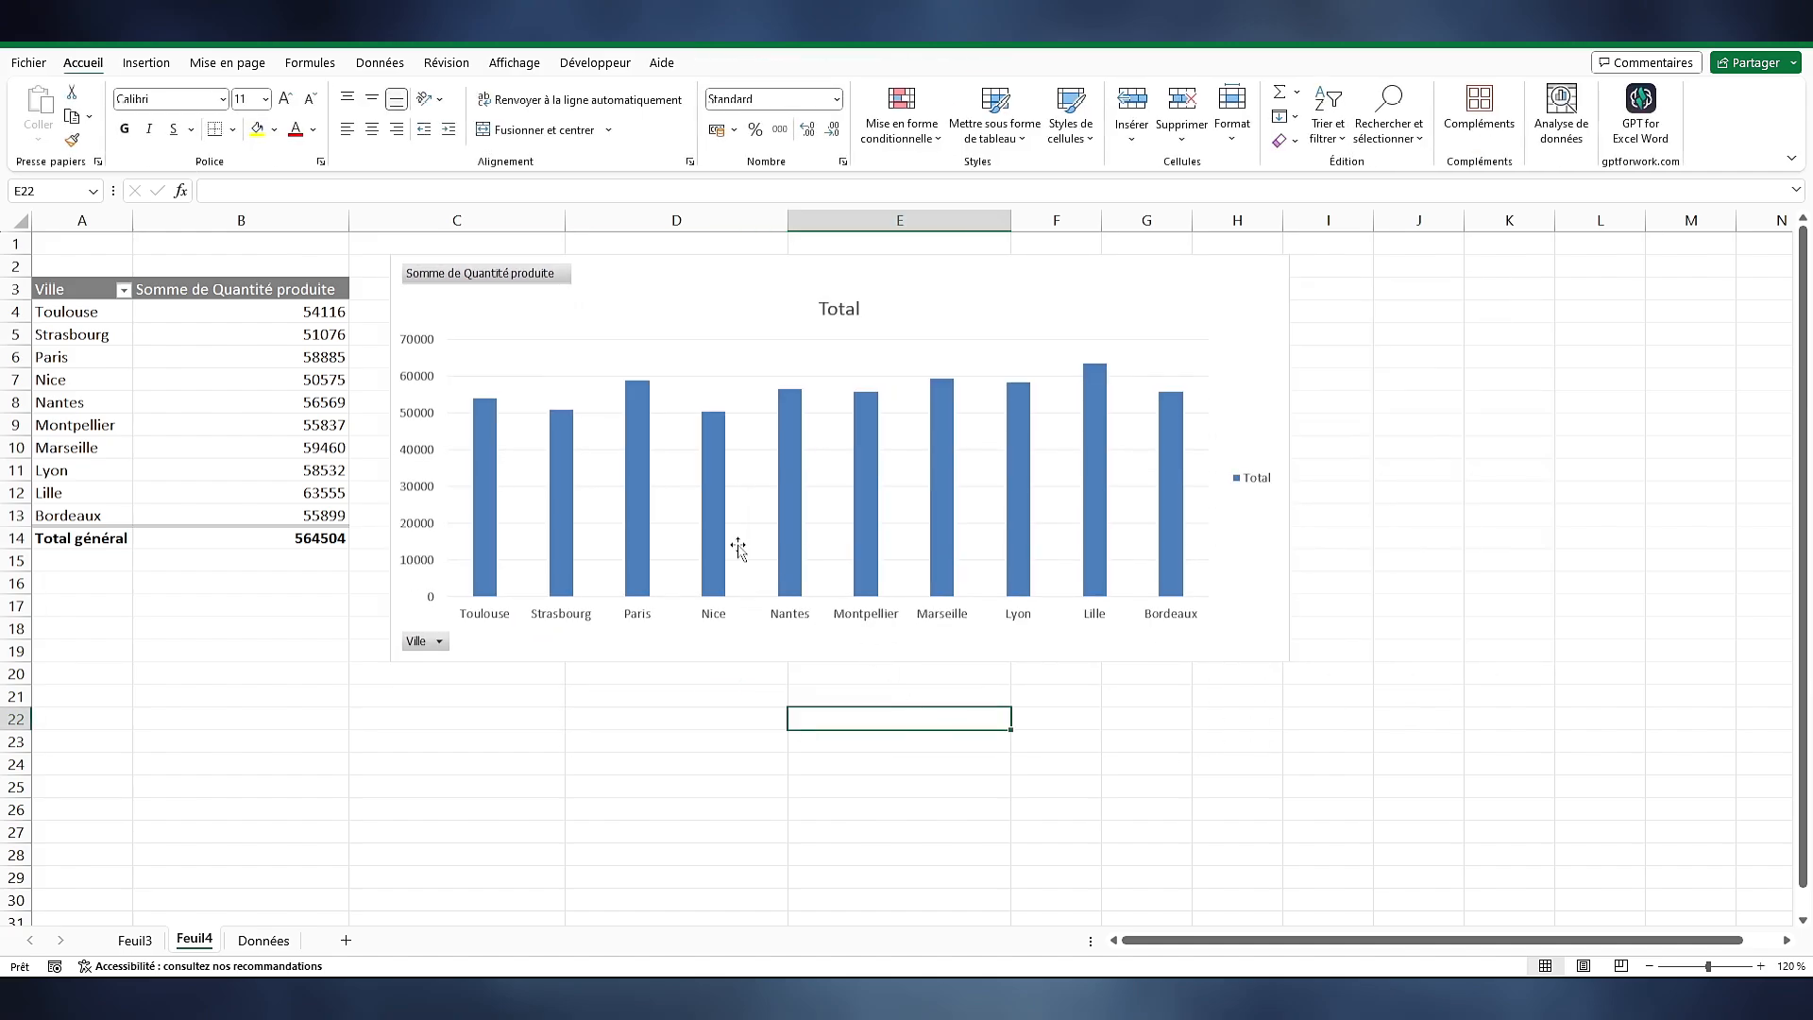
Set the gap width of the chart's column series to 40 %
double_click(801, 479)
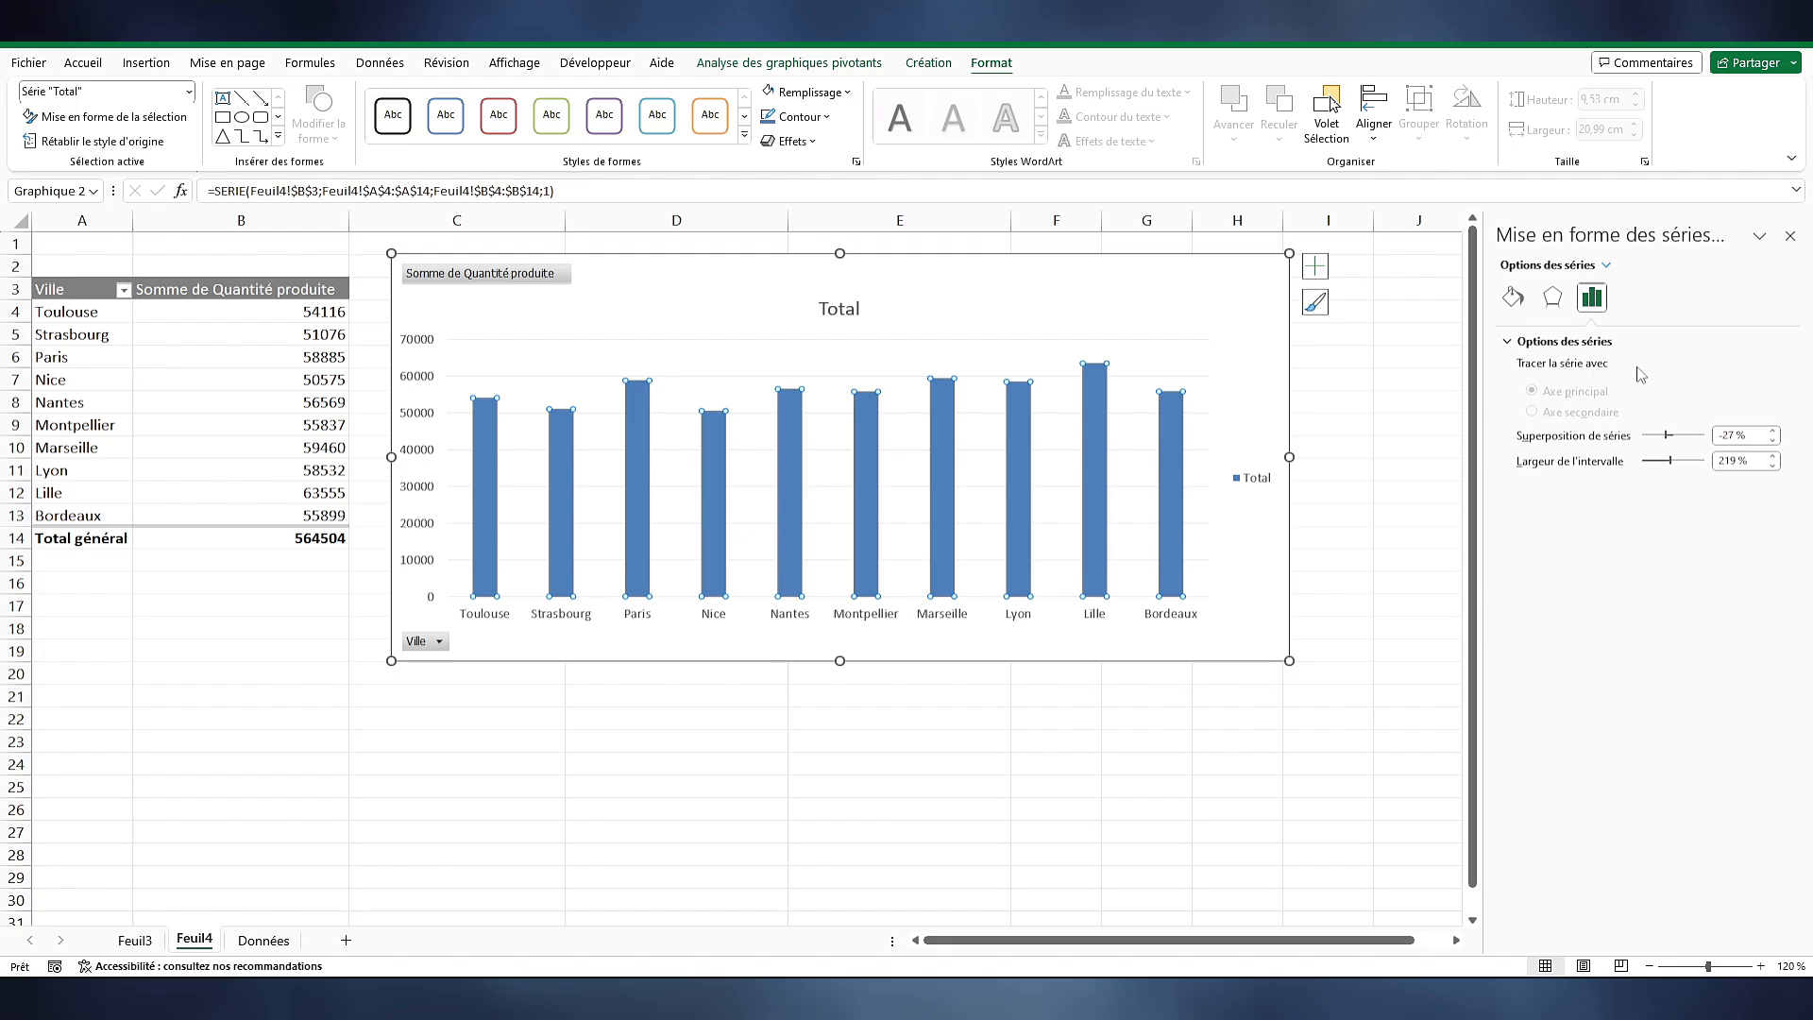
click(1735, 462)
drag(1760, 462, 1668, 463)
text(40)
key(Return)
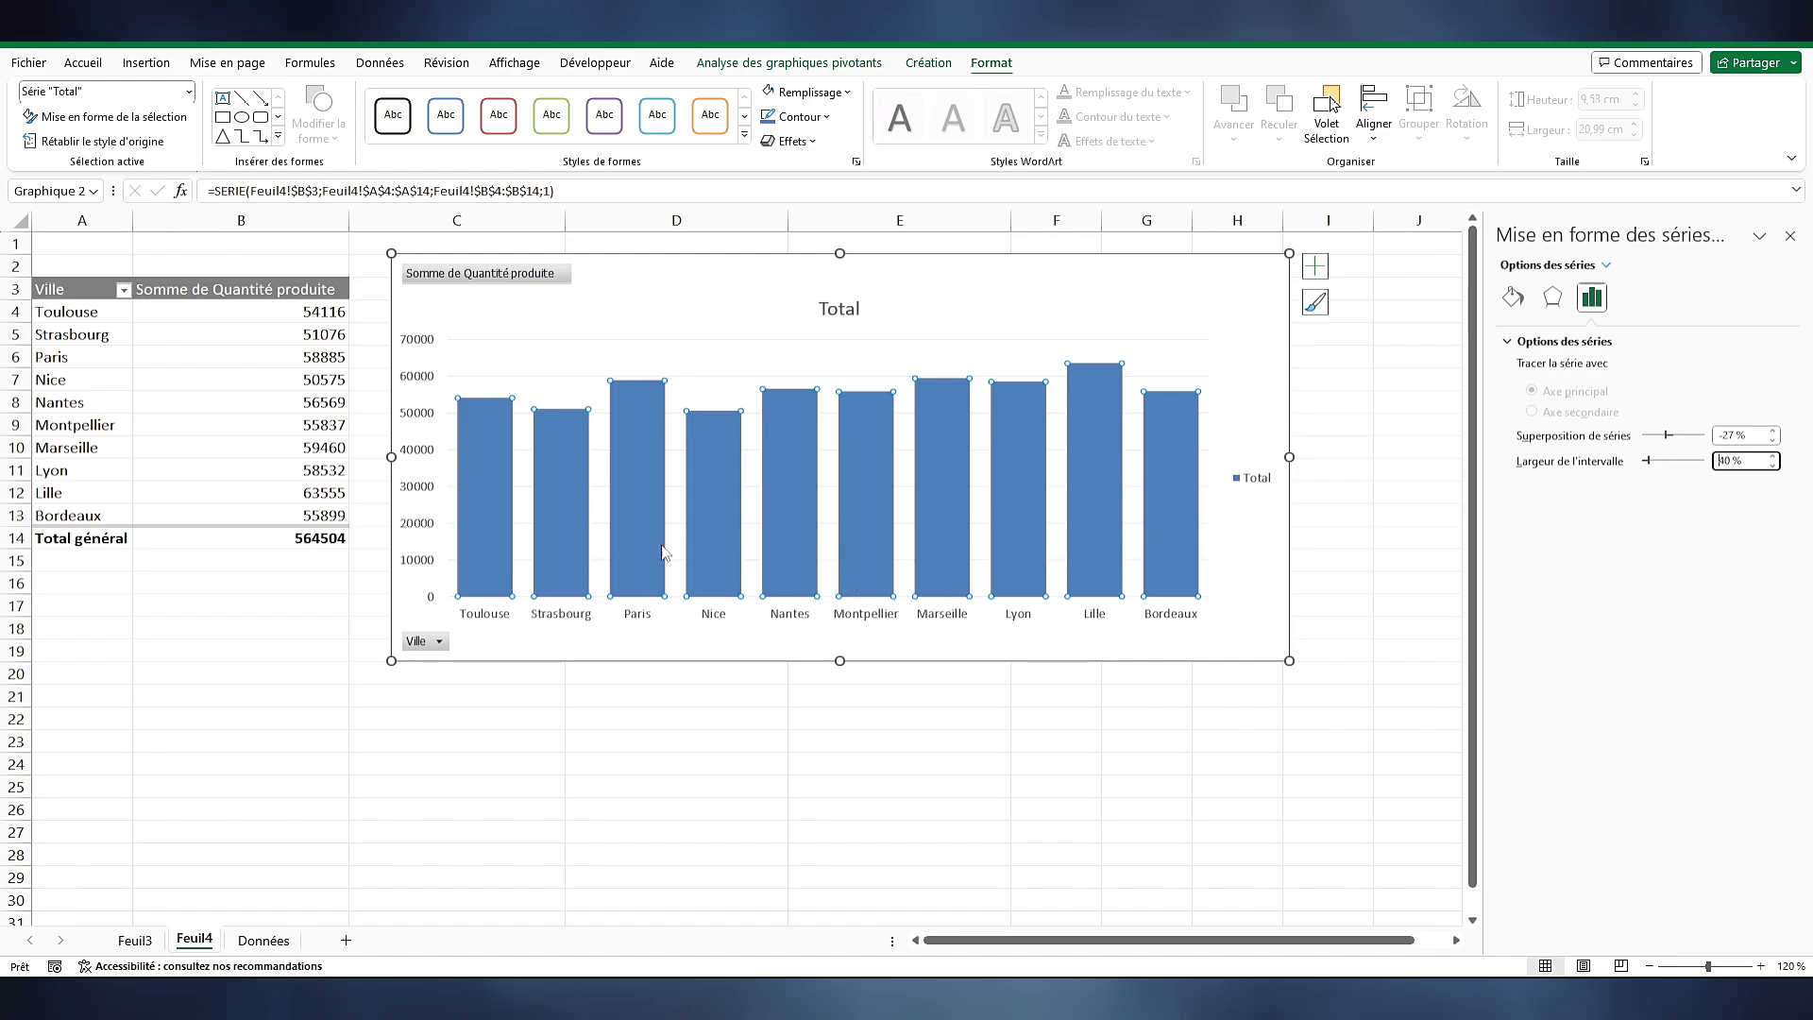
Try the no-fill option on the chart's columns, restore the automatic fill and view the border options
click(1513, 297)
click(1518, 342)
click(1539, 371)
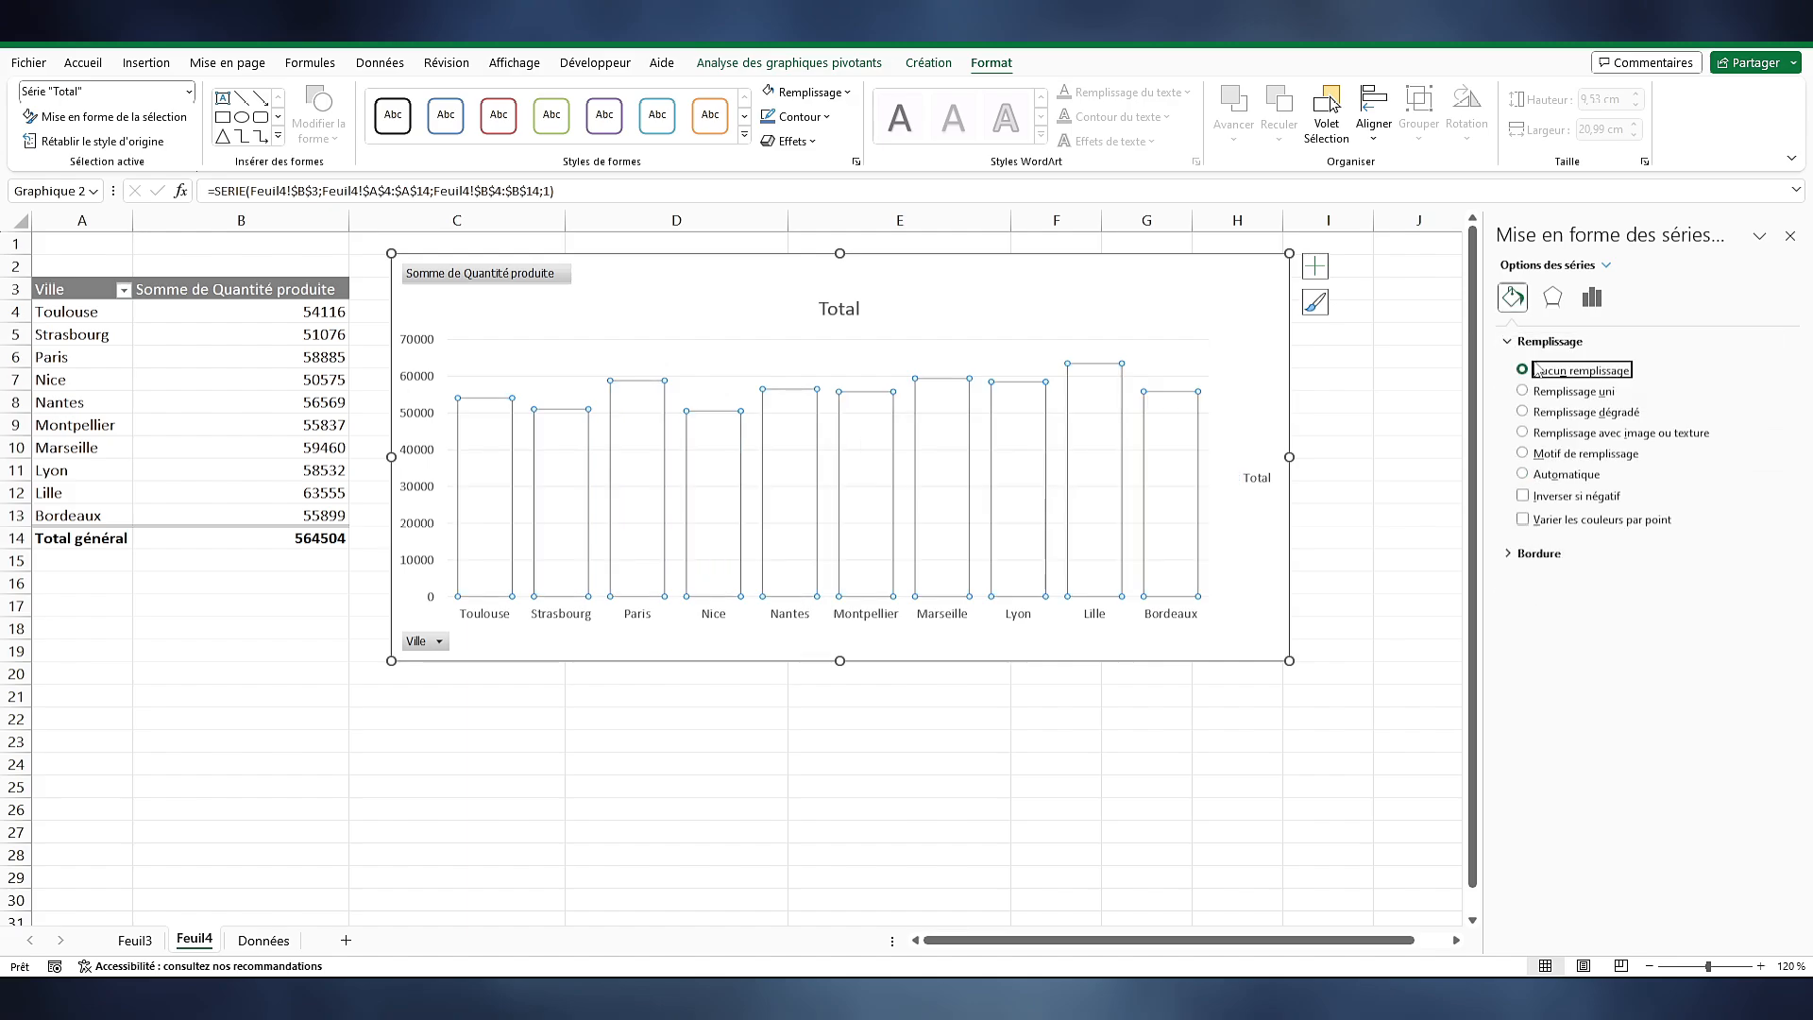
click(1535, 474)
click(1537, 592)
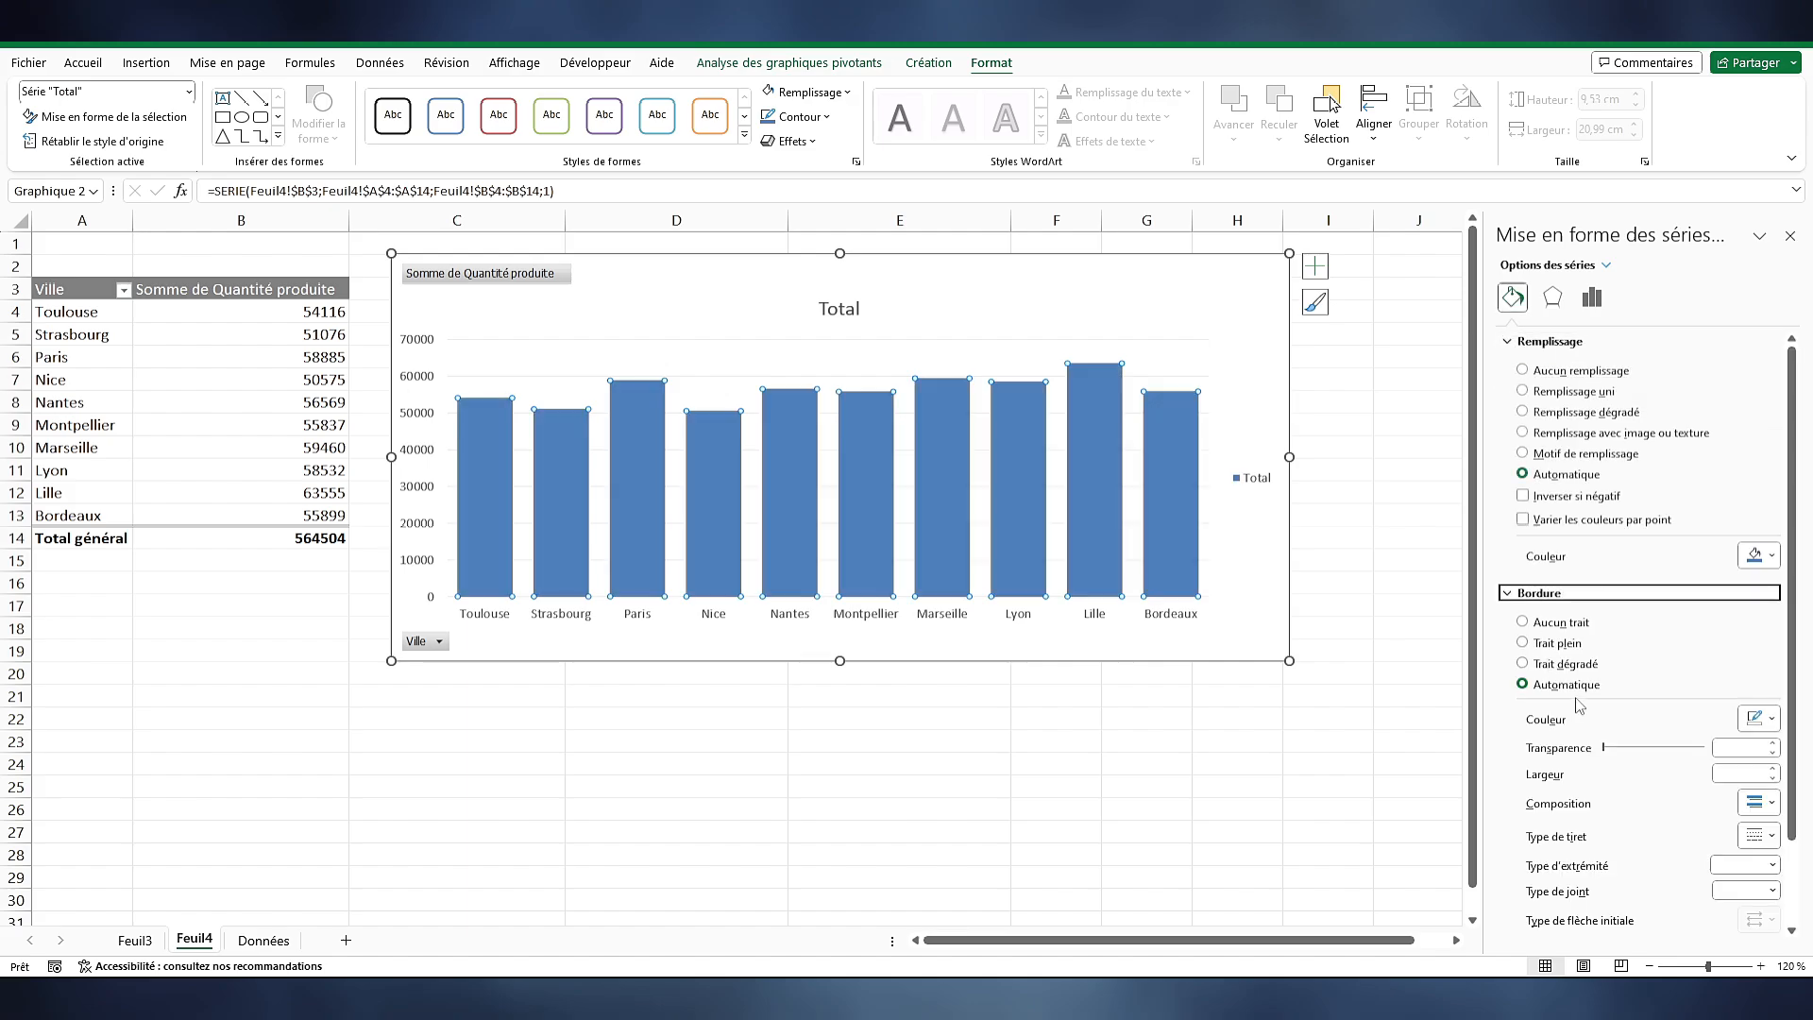
click(1790, 235)
Try Nom de produit as a second row field below Ville and remove it from the pivot table
right_click(276, 380)
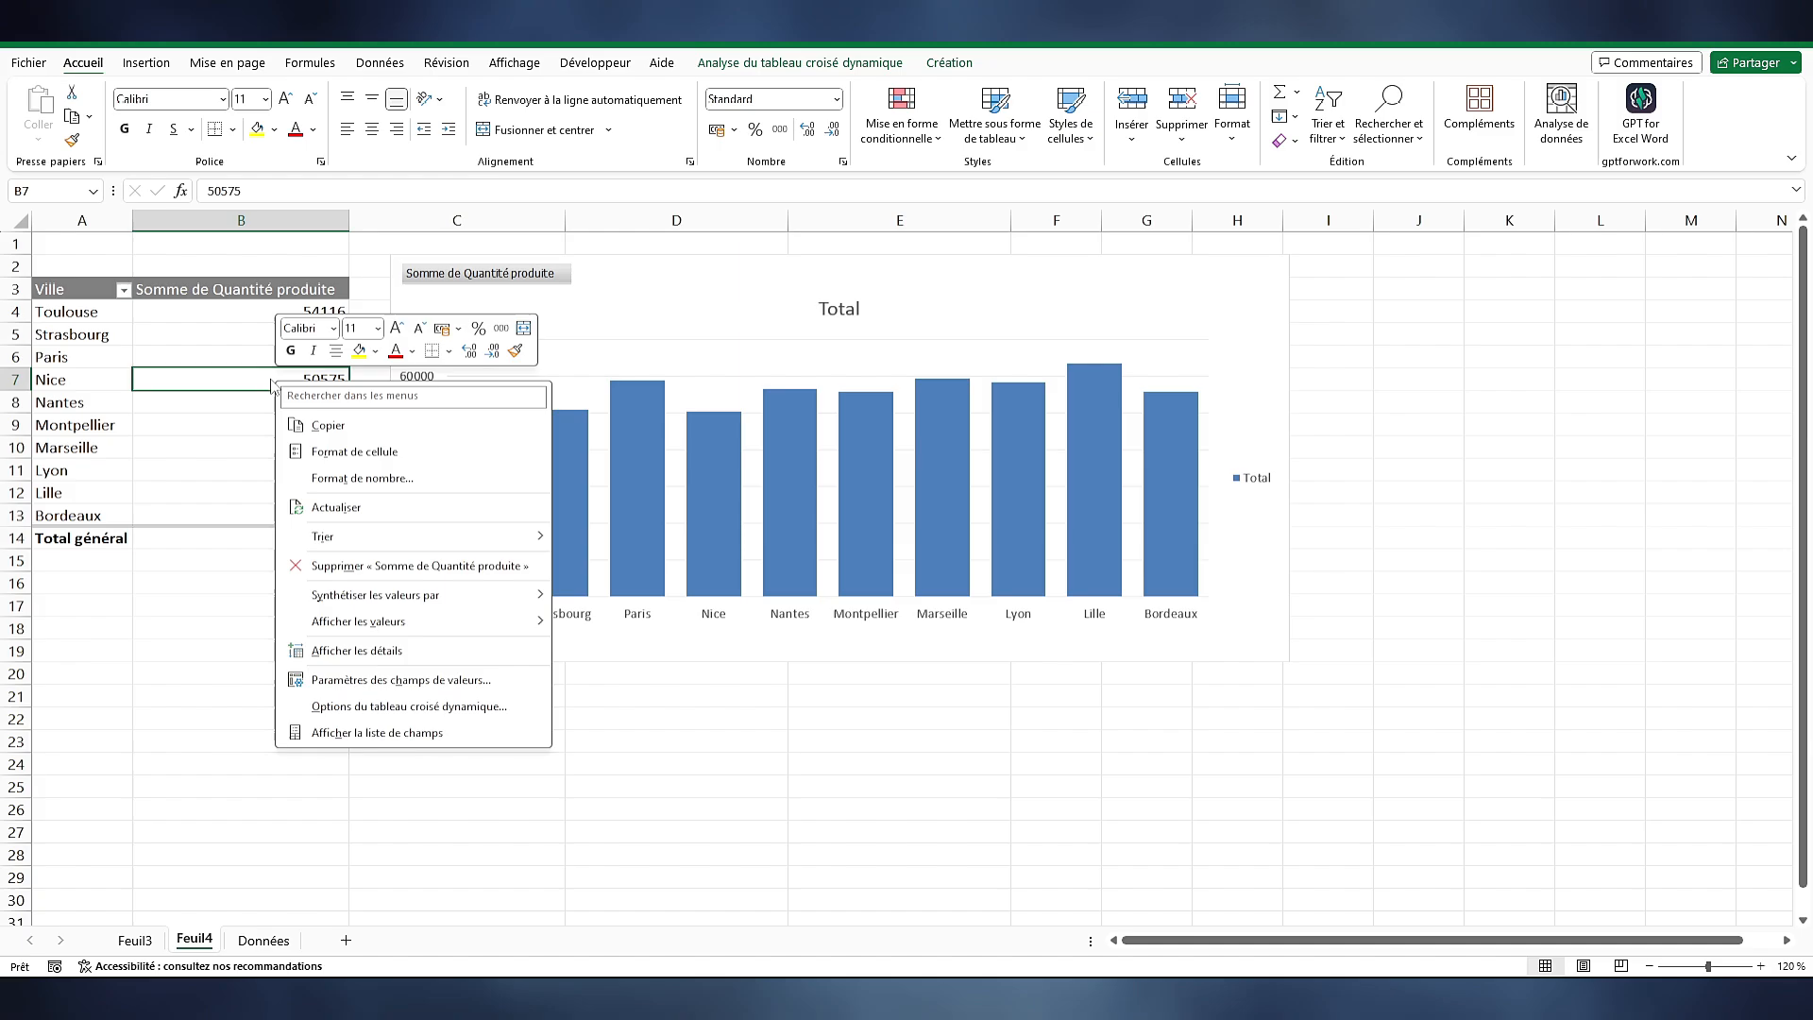
click(375, 733)
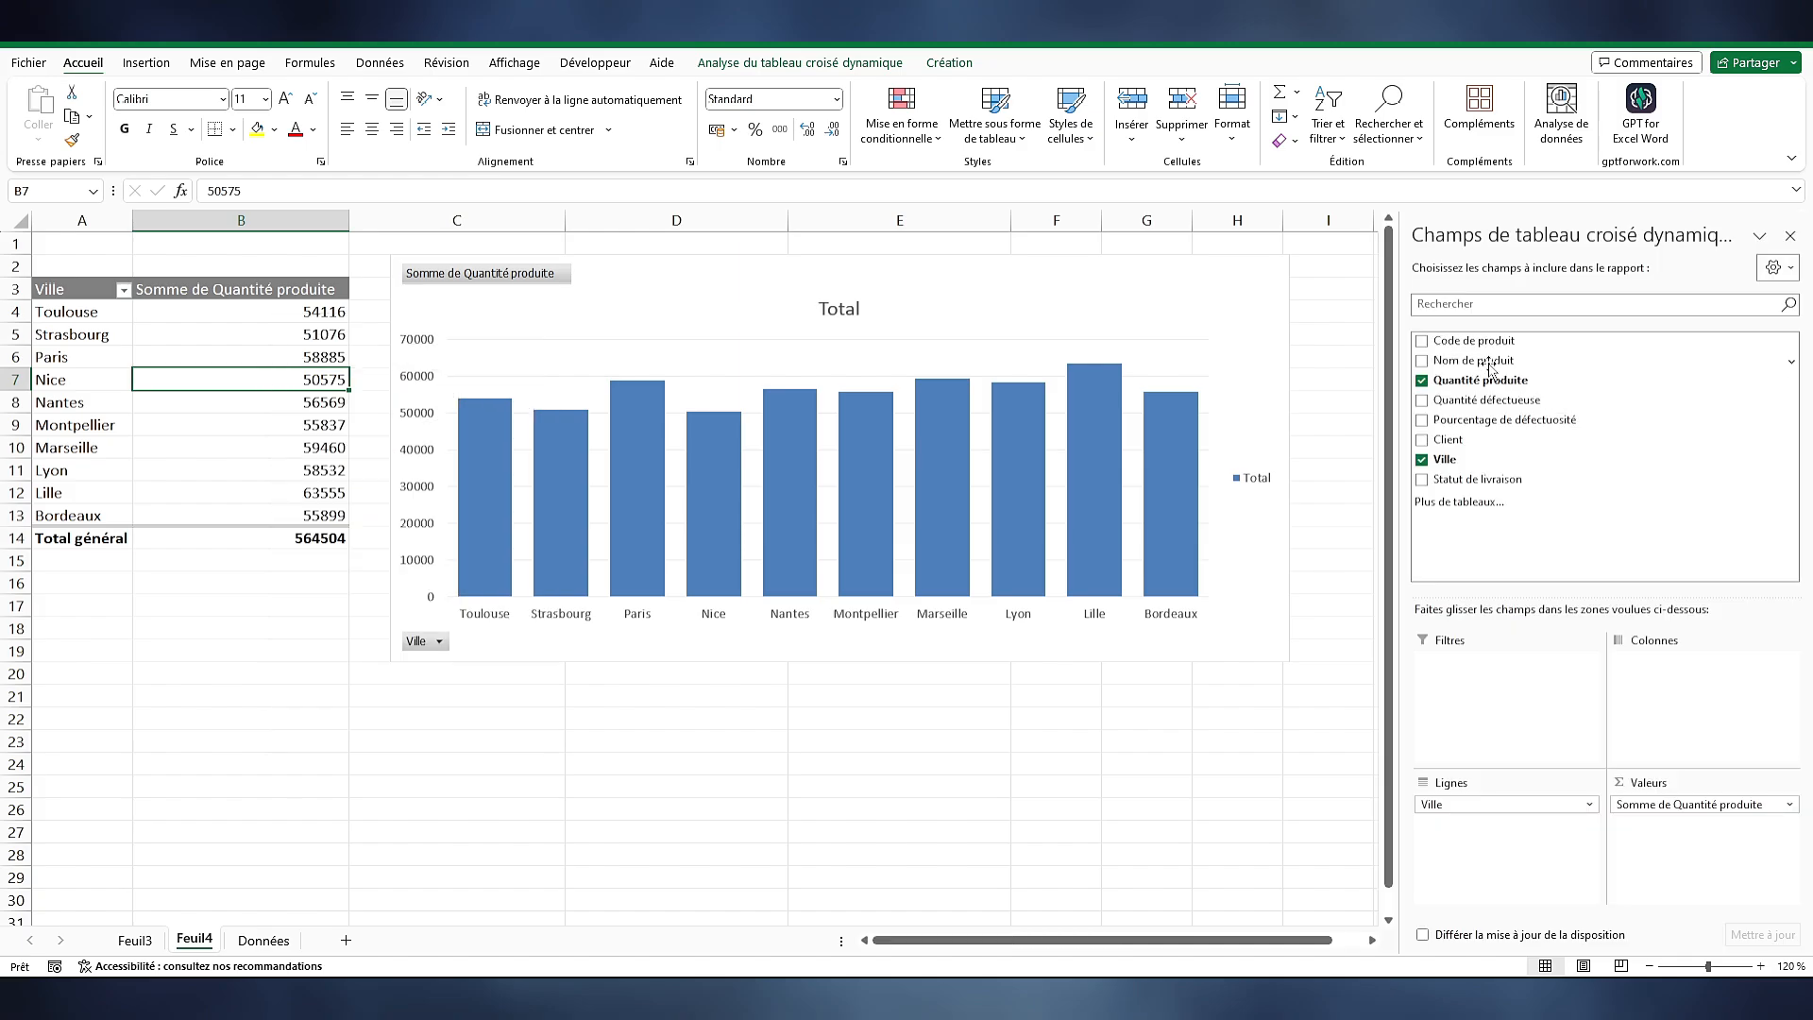
drag(1490, 368, 1525, 845)
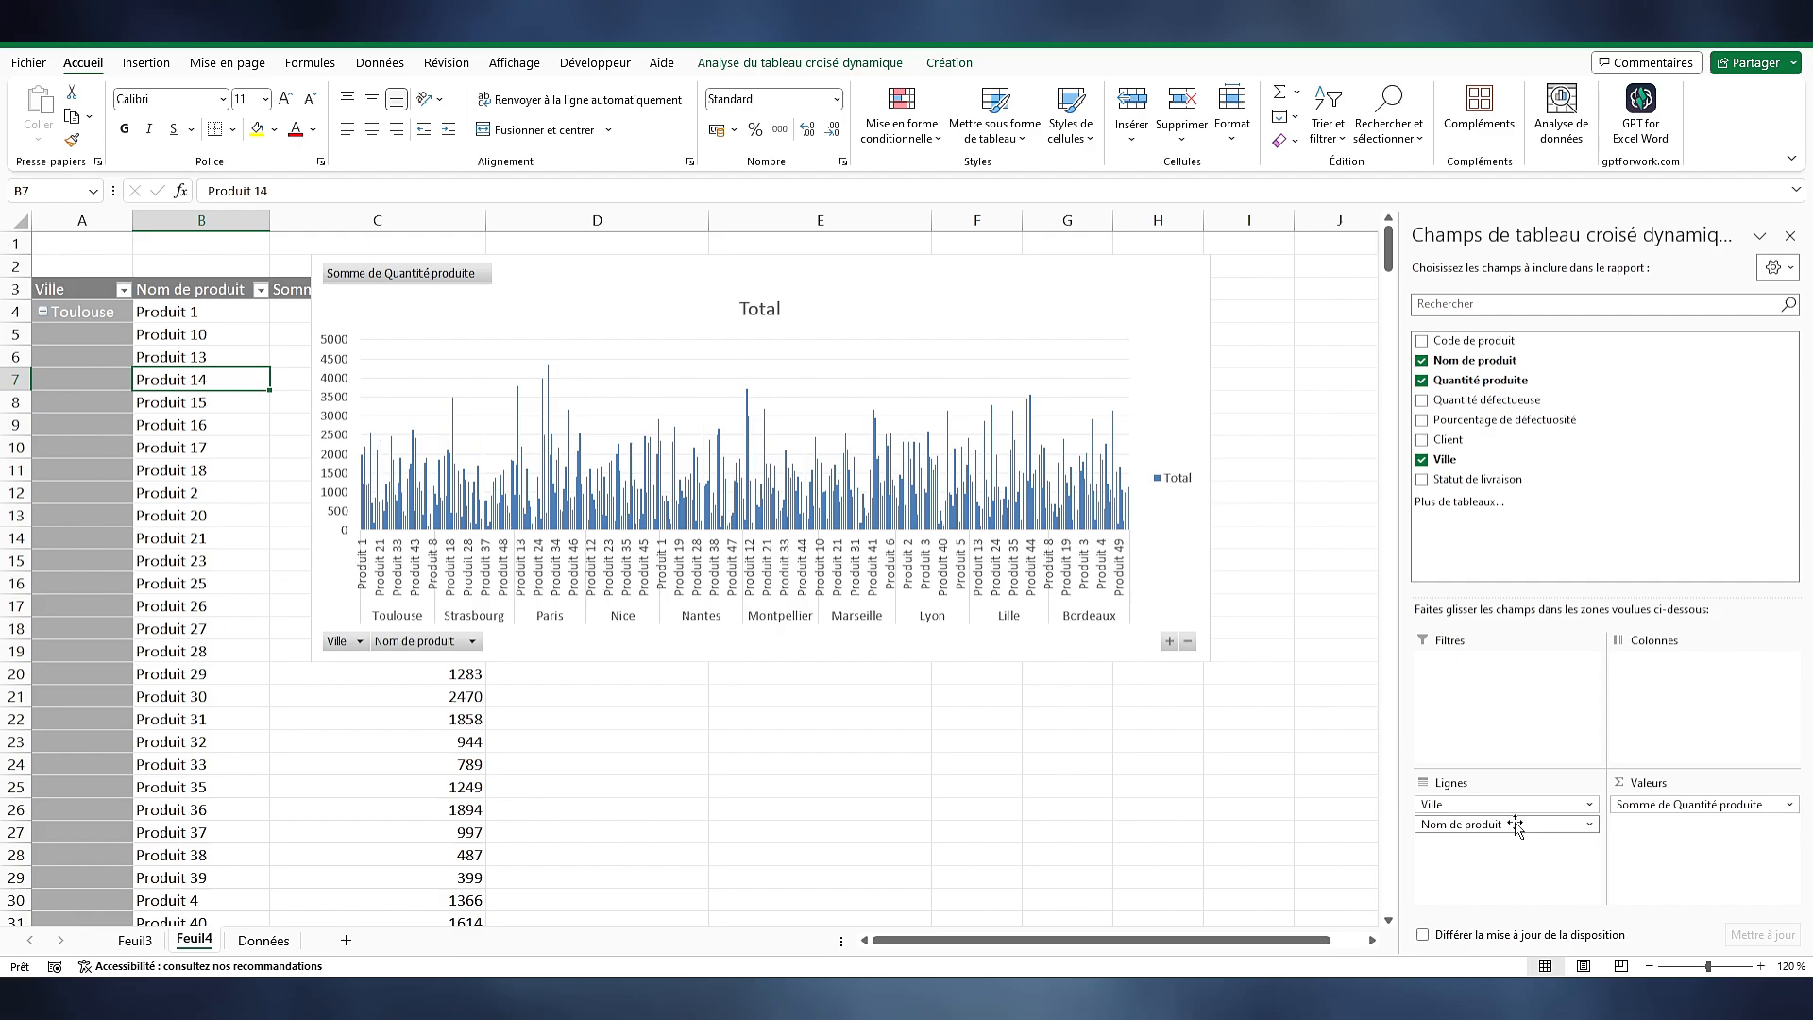
drag(1474, 823, 1530, 529)
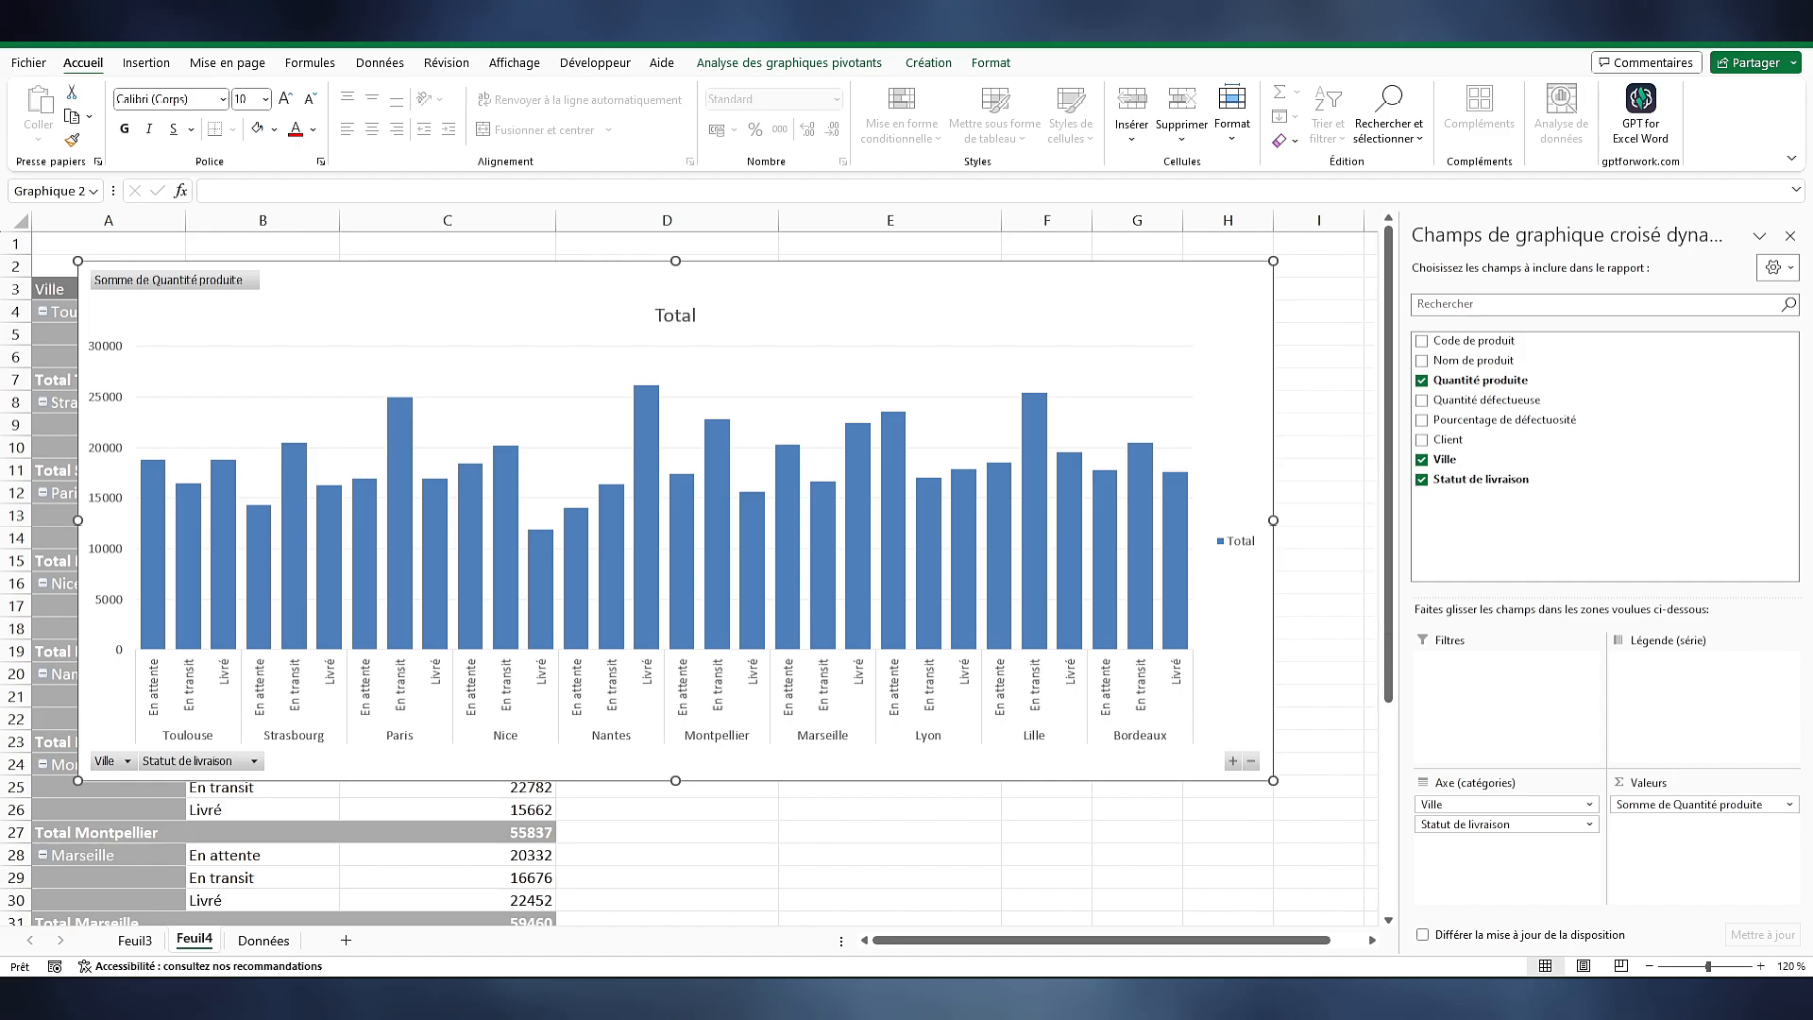
Add data labels to the columns of the pivot chart
click(190, 580)
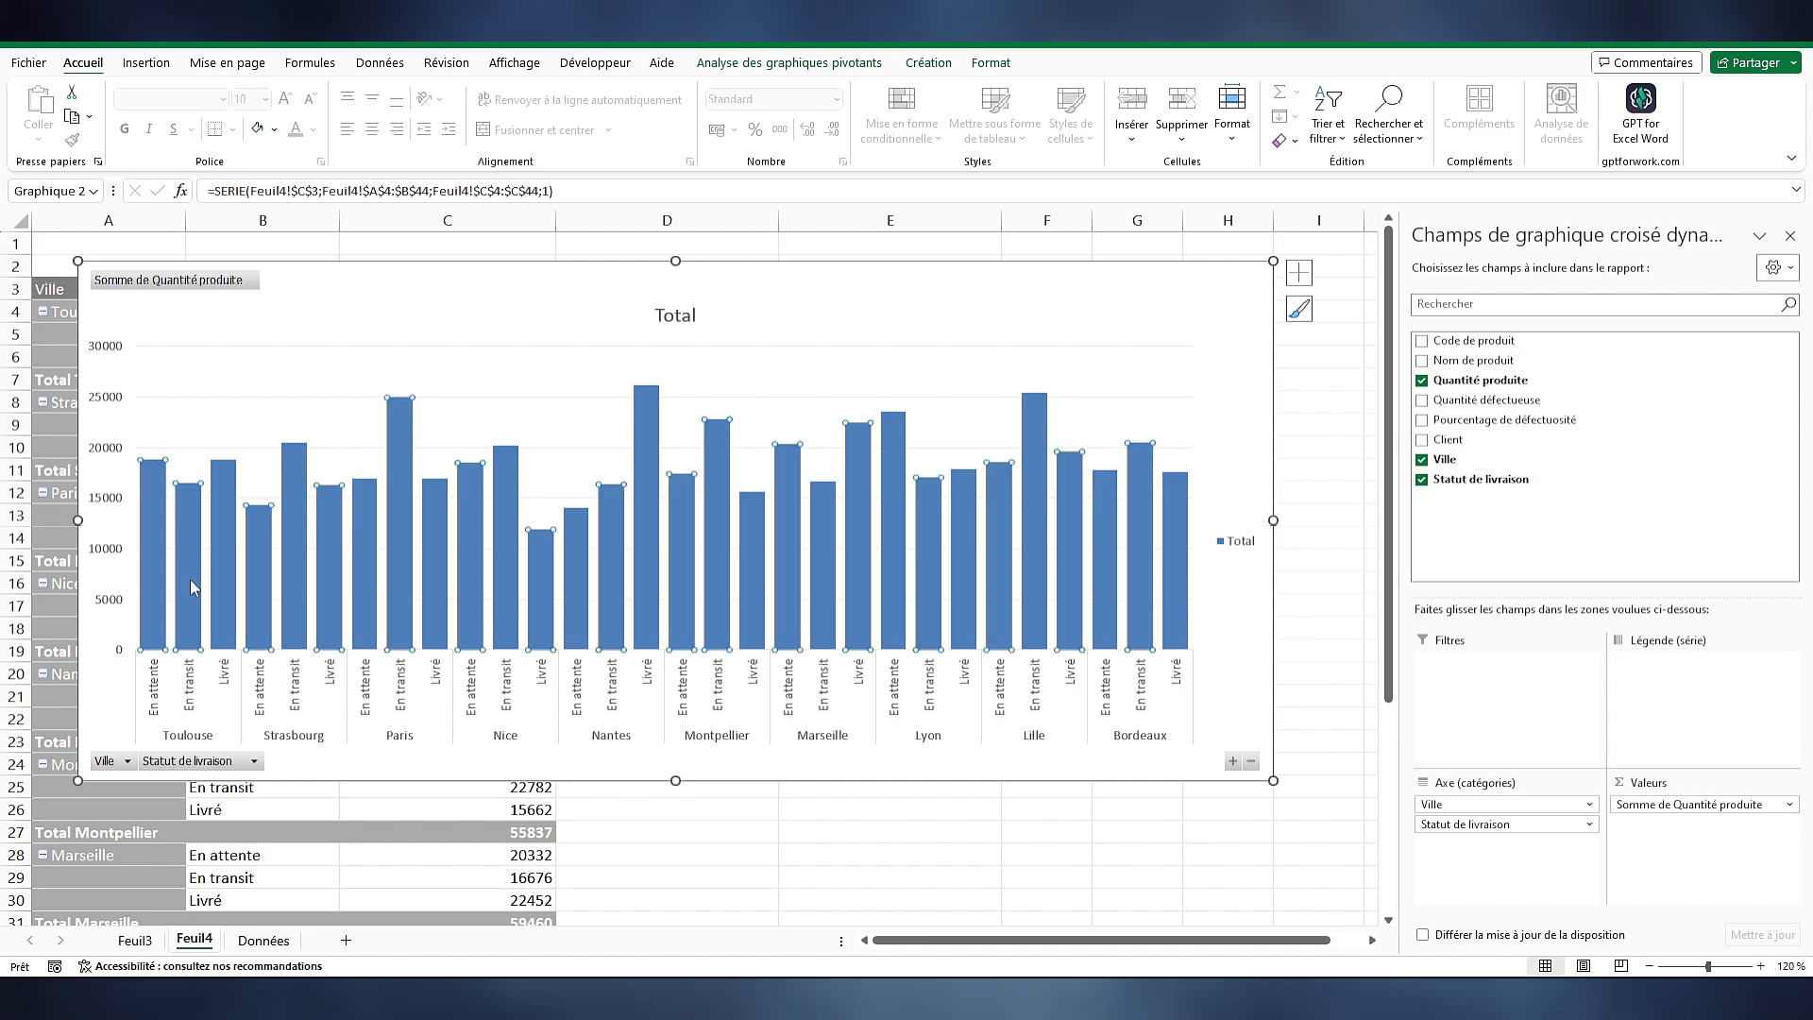
right_click(189, 580)
click(288, 794)
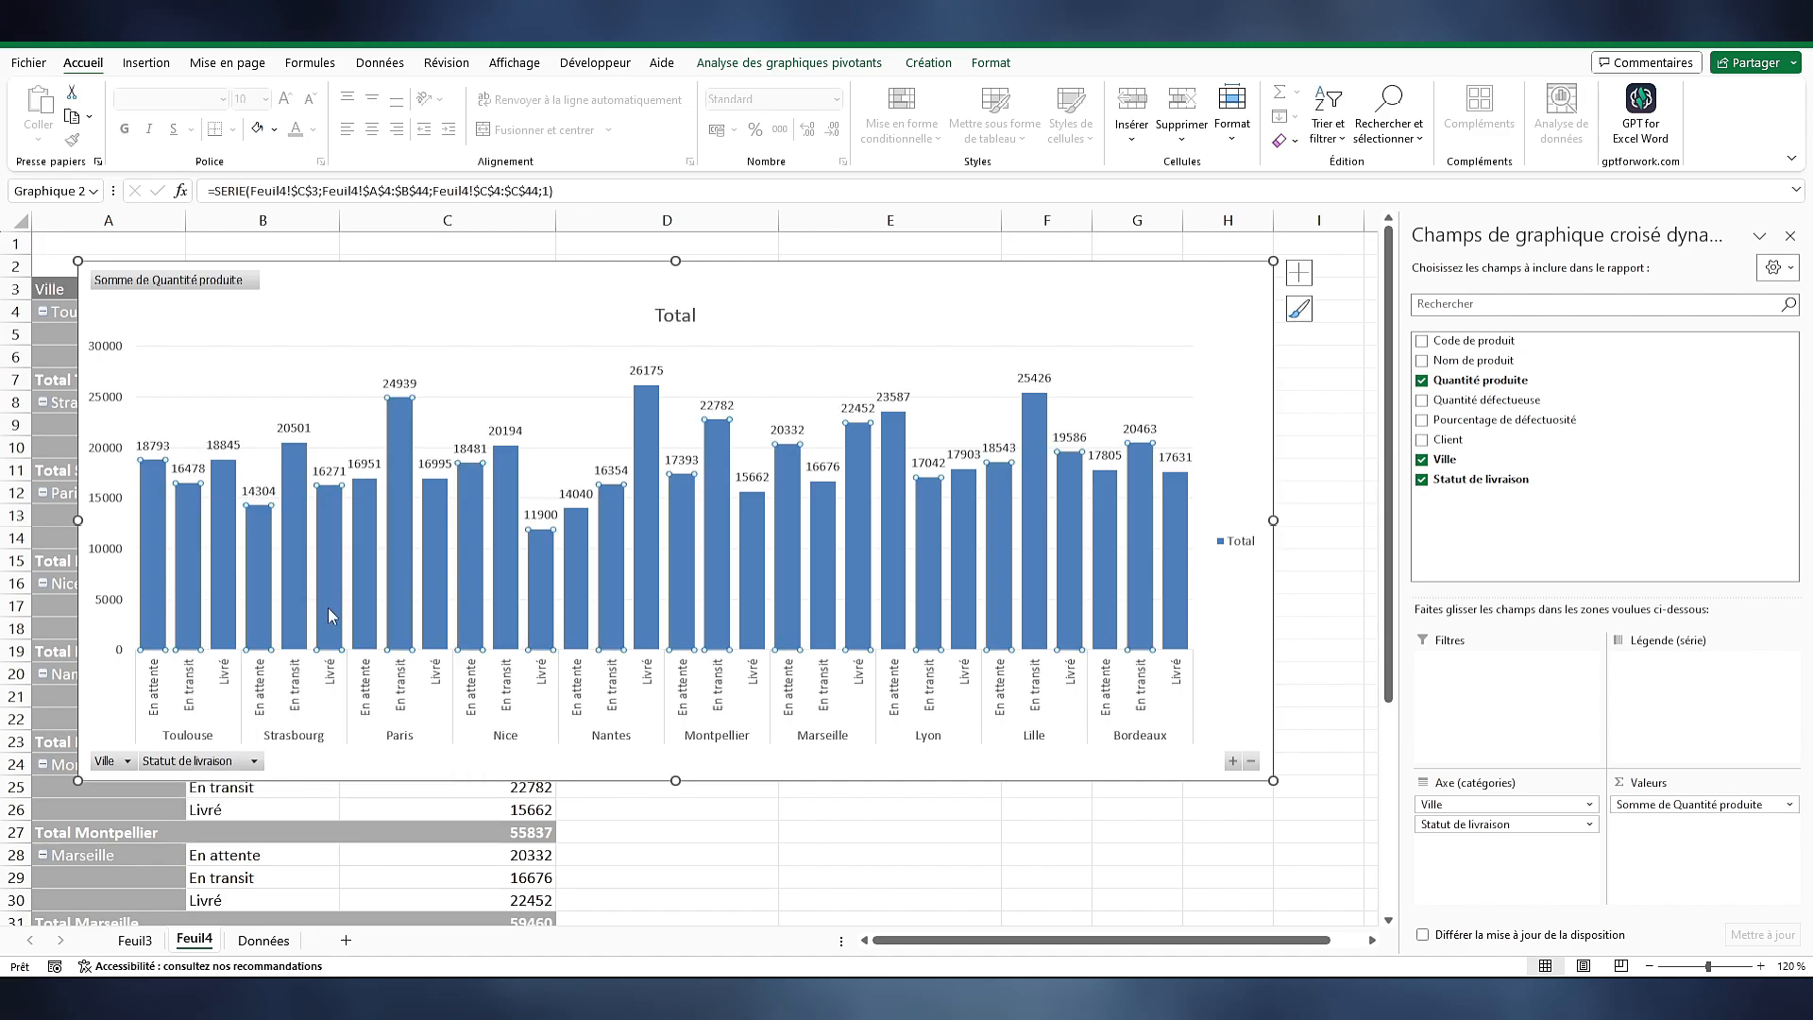
Try the centre and inside-end positions for the chart's data labels and restore the outside-end position
click(290, 430)
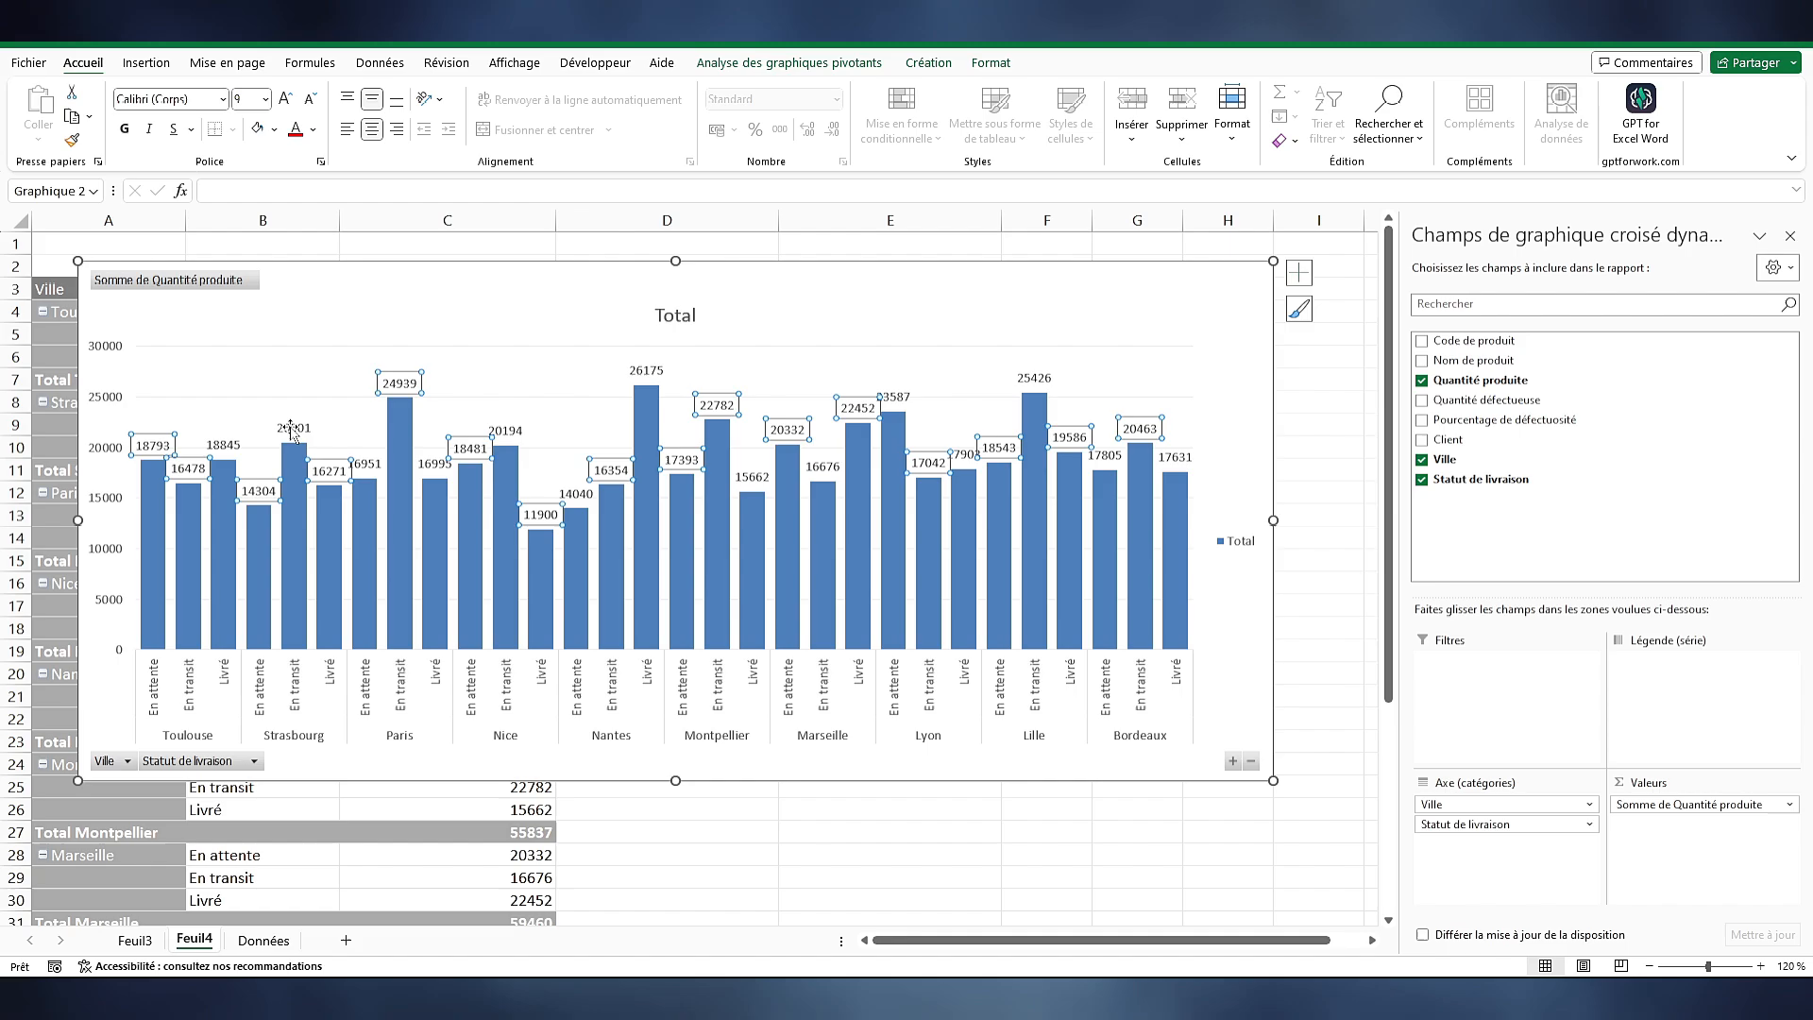
double_click(291, 429)
click(1494, 605)
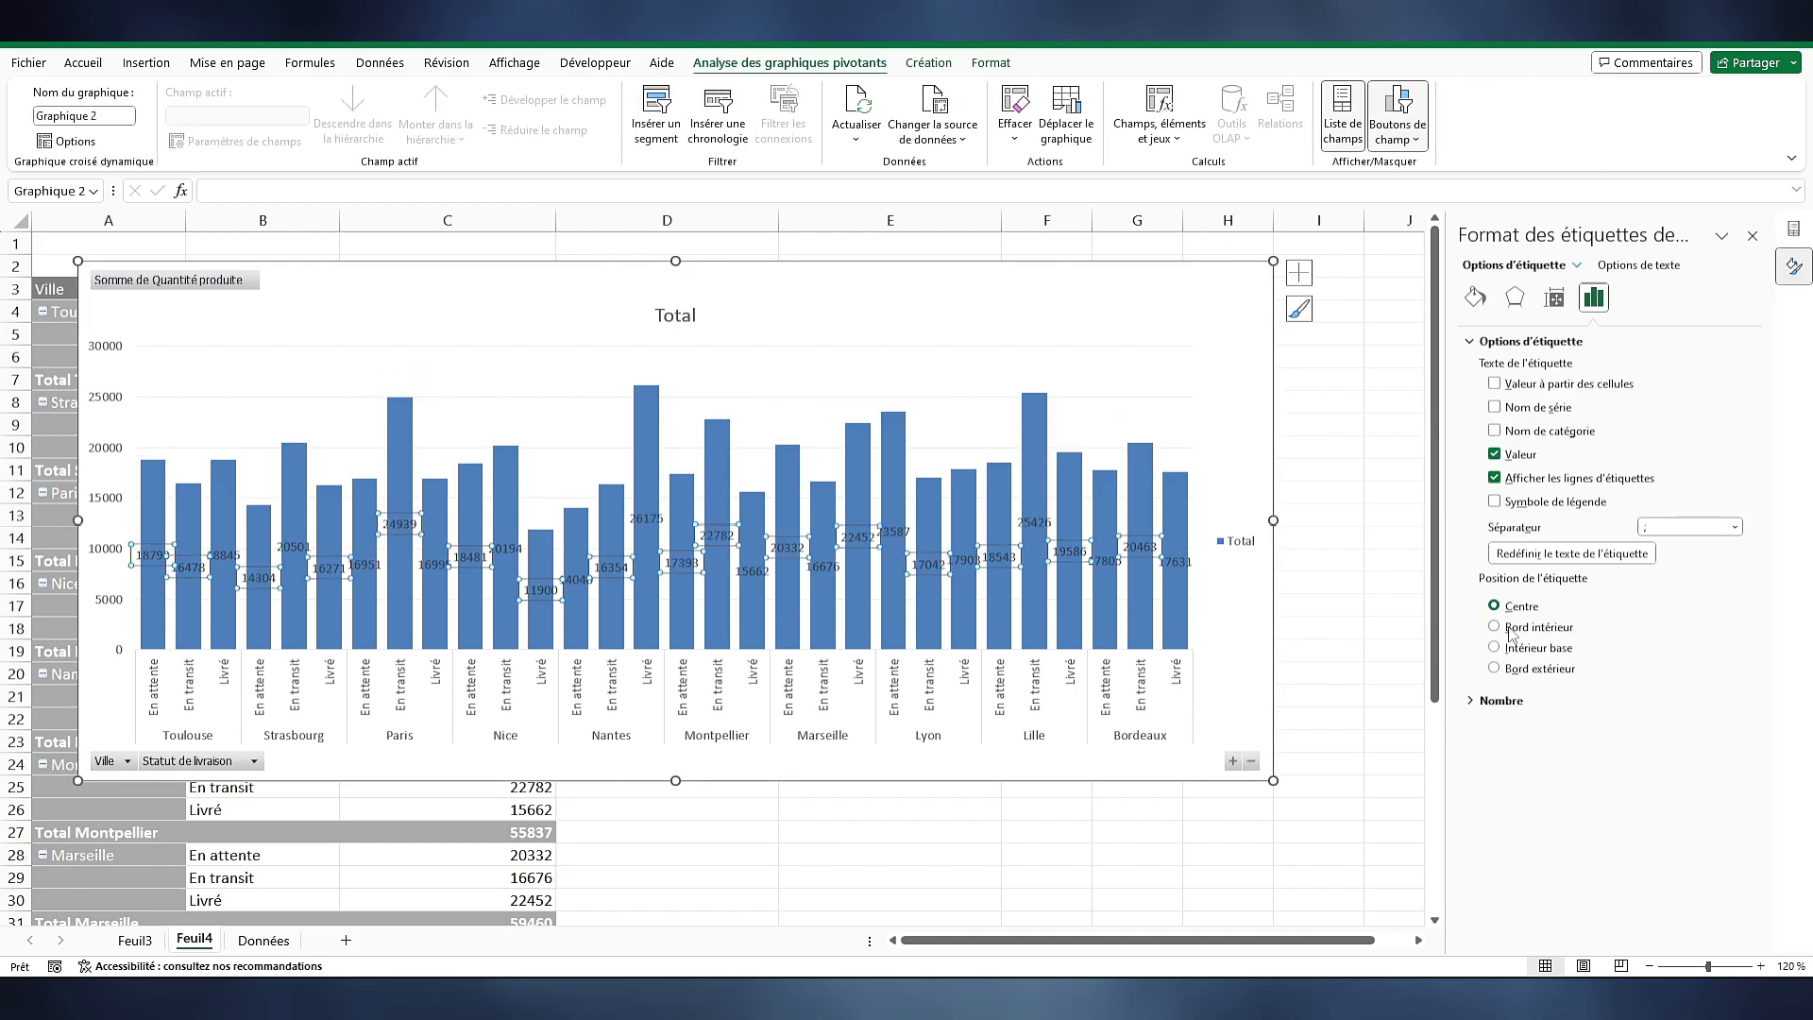
click(1510, 630)
click(1512, 672)
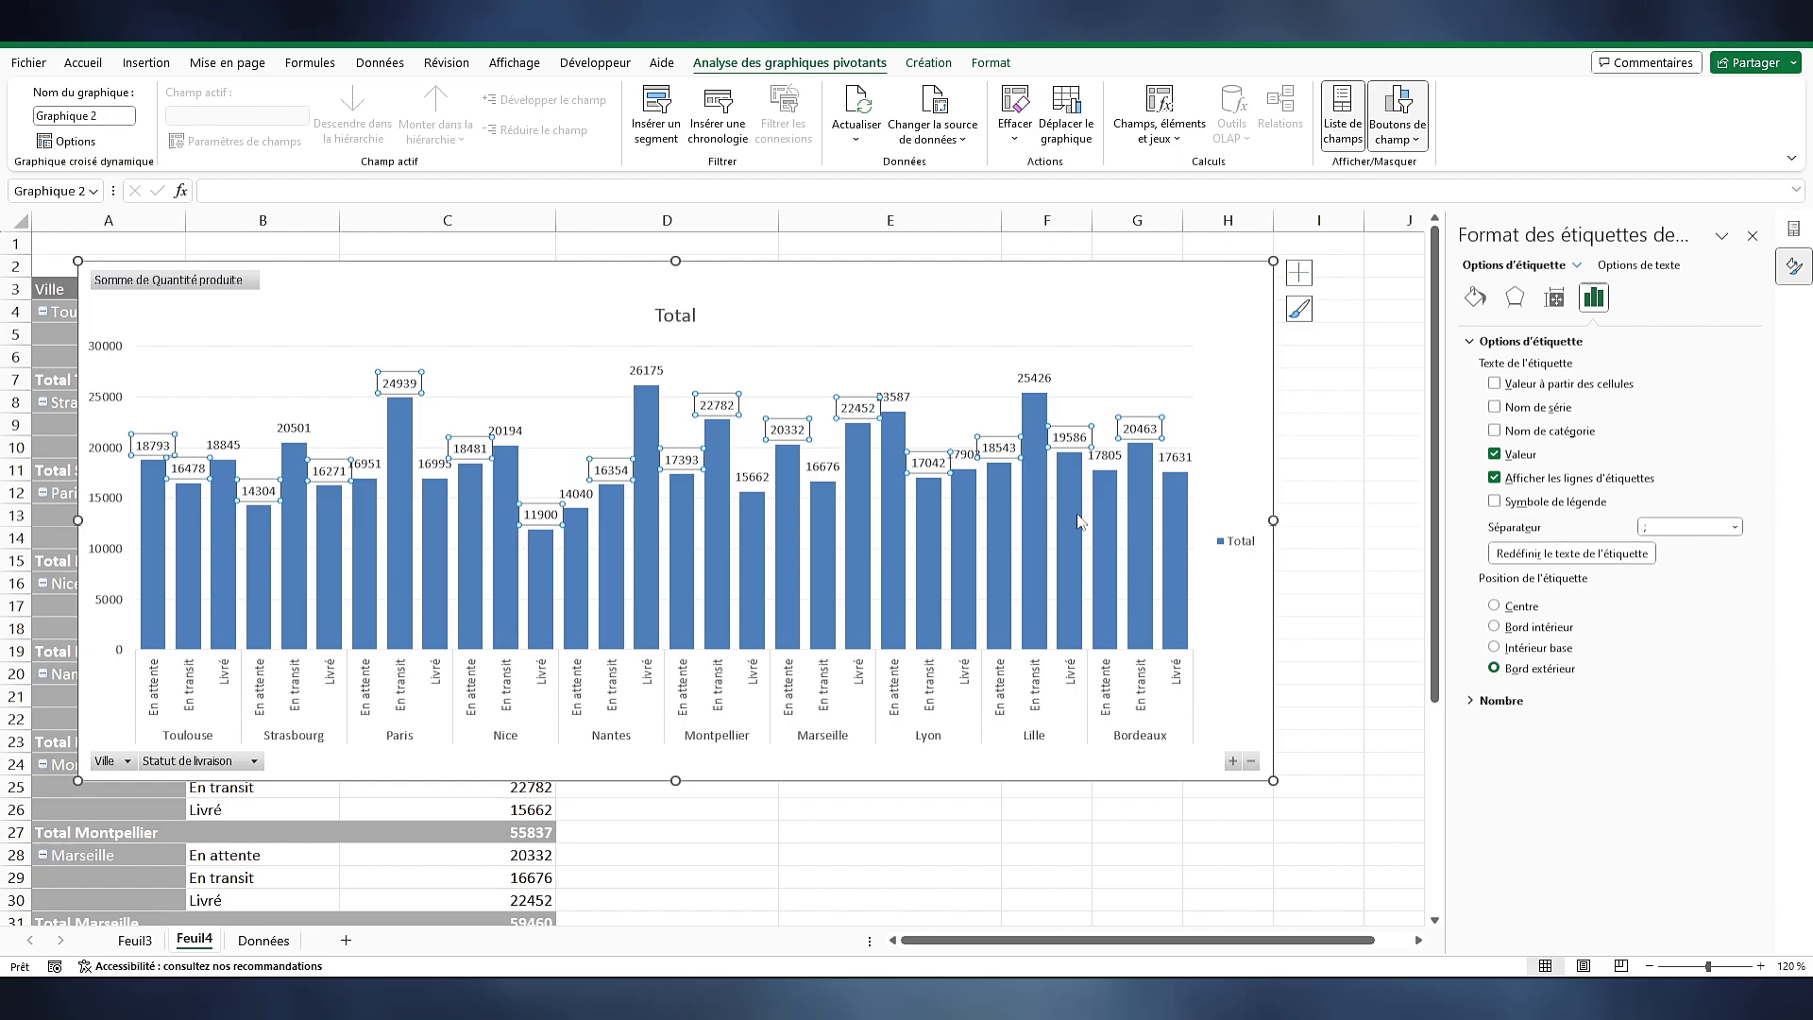
Make the chart's data labels bold
click(83, 62)
click(128, 130)
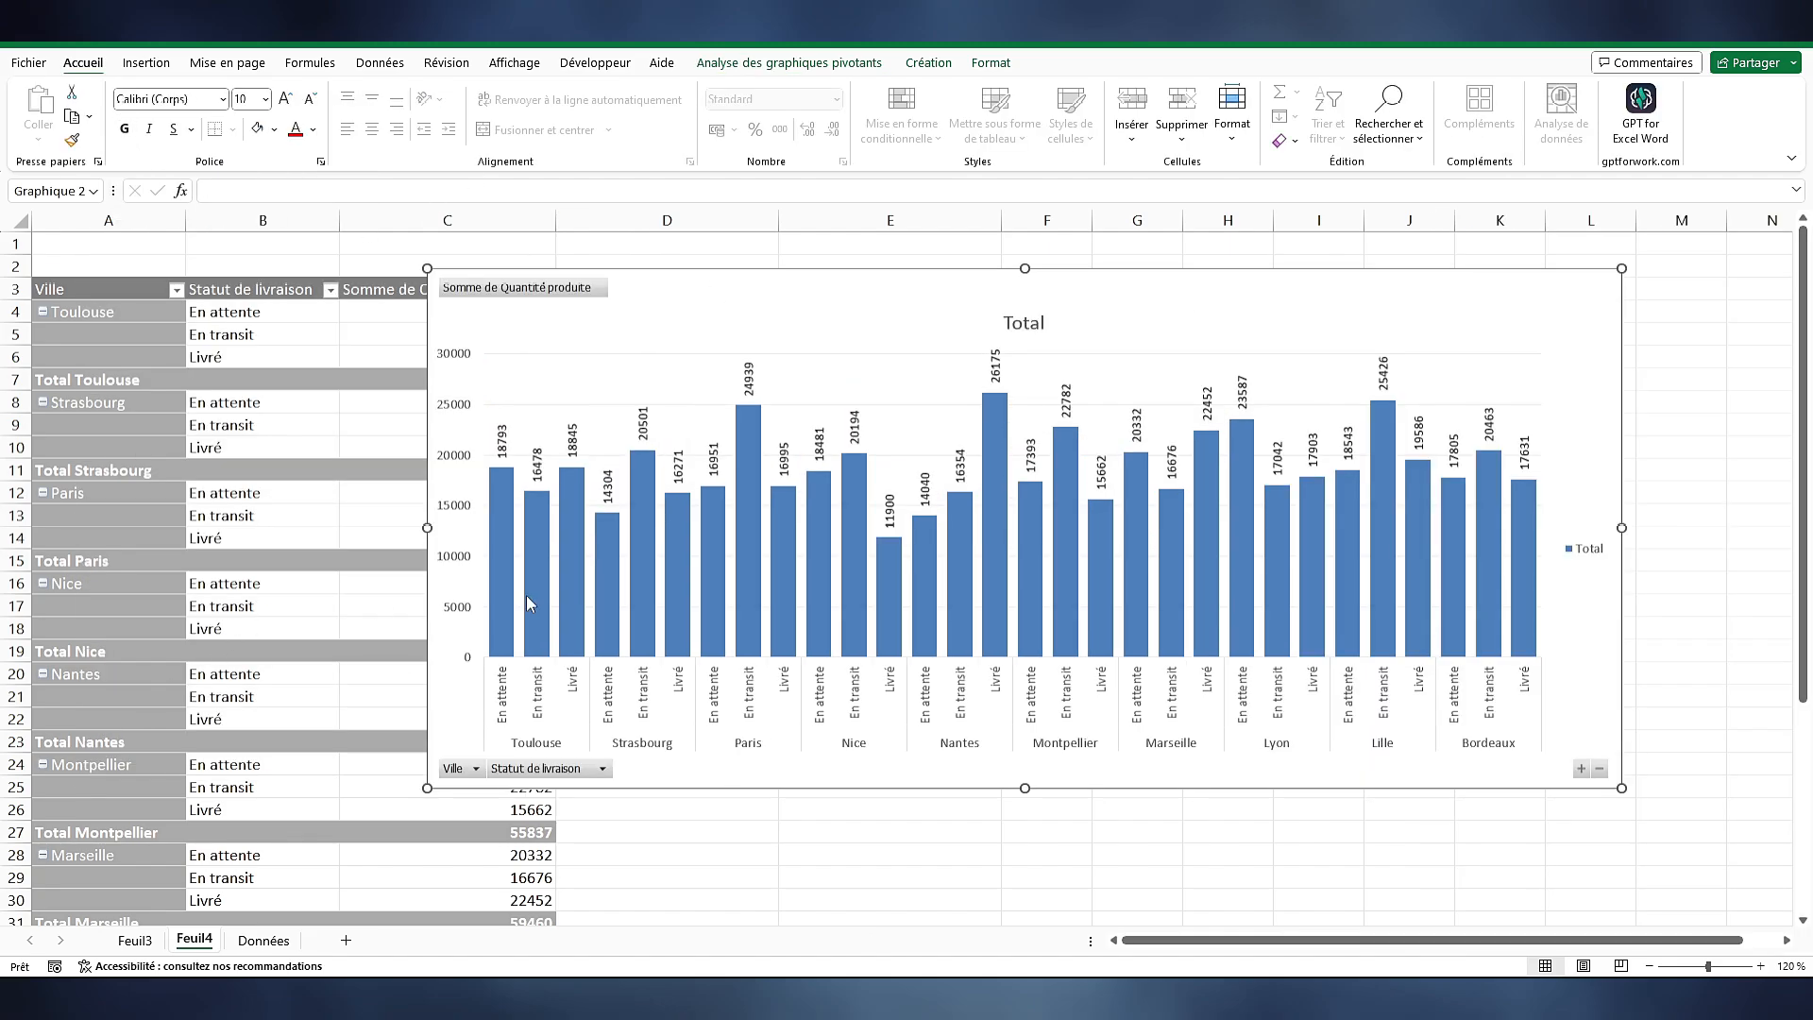
mouse_move(629, 573)
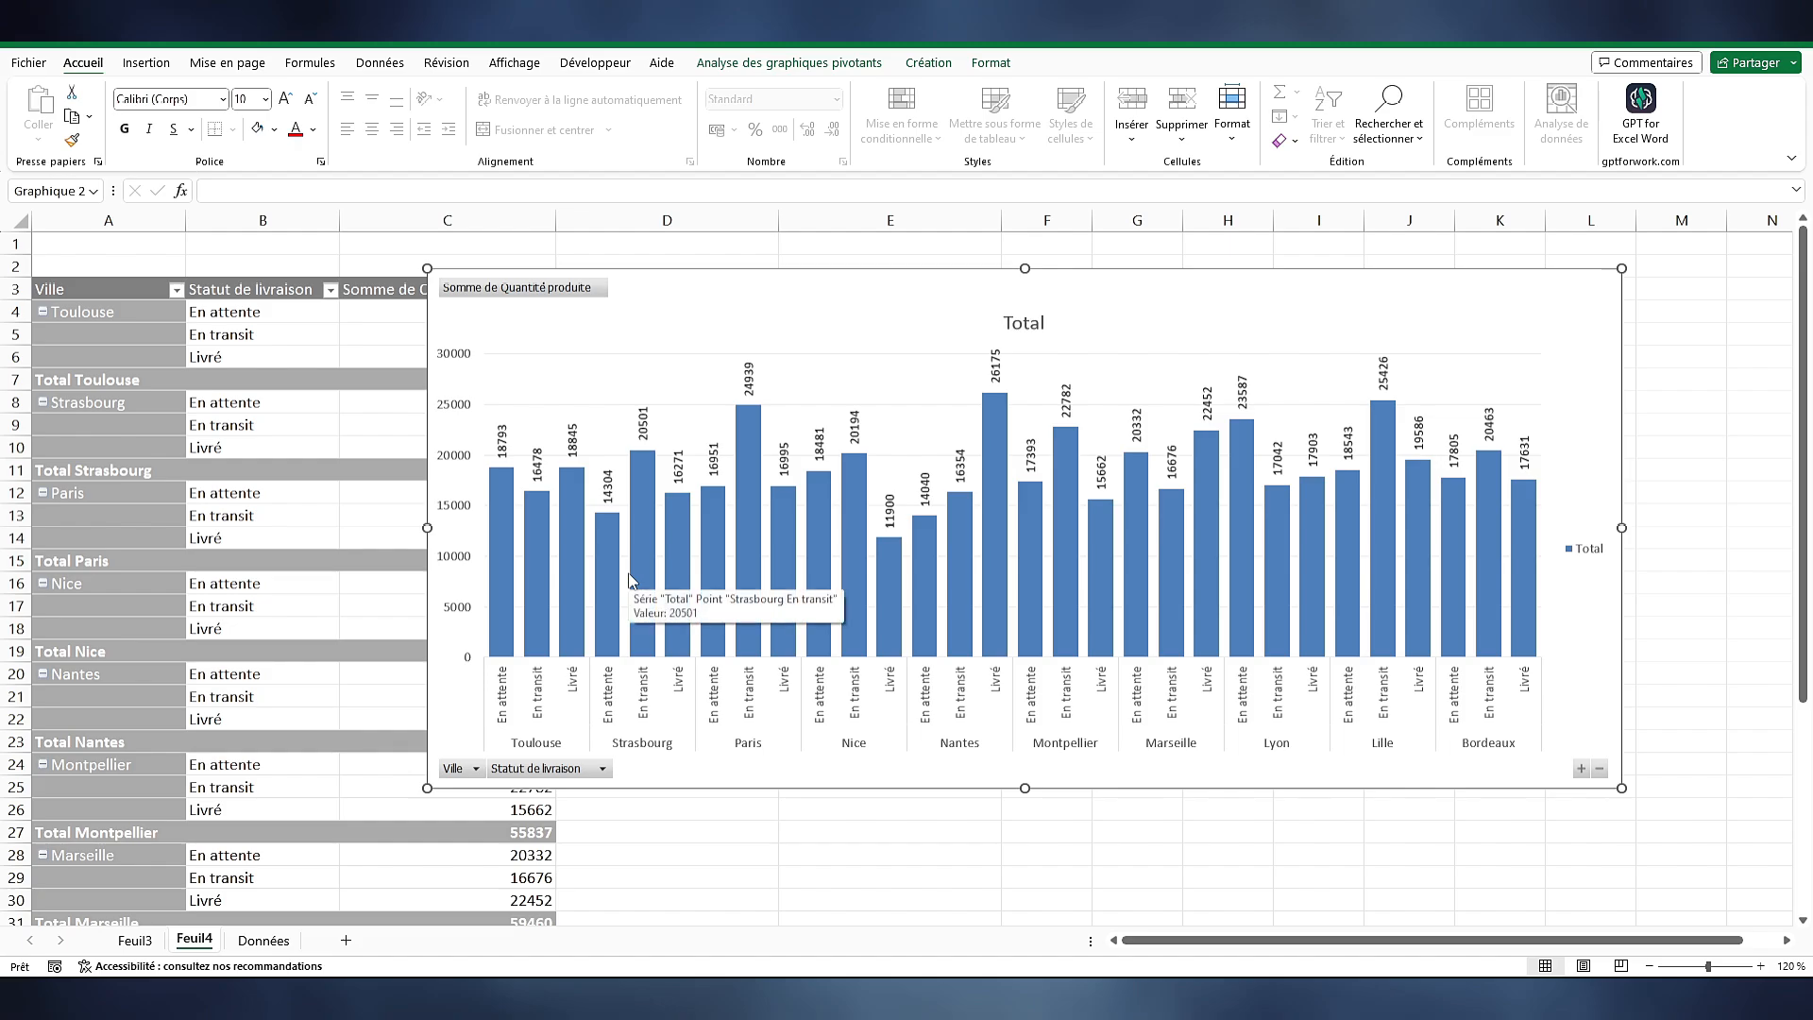
Filter the pivot chart to the Livré delivery status and to the cities Toulouse, Paris and Nantes
click(551, 295)
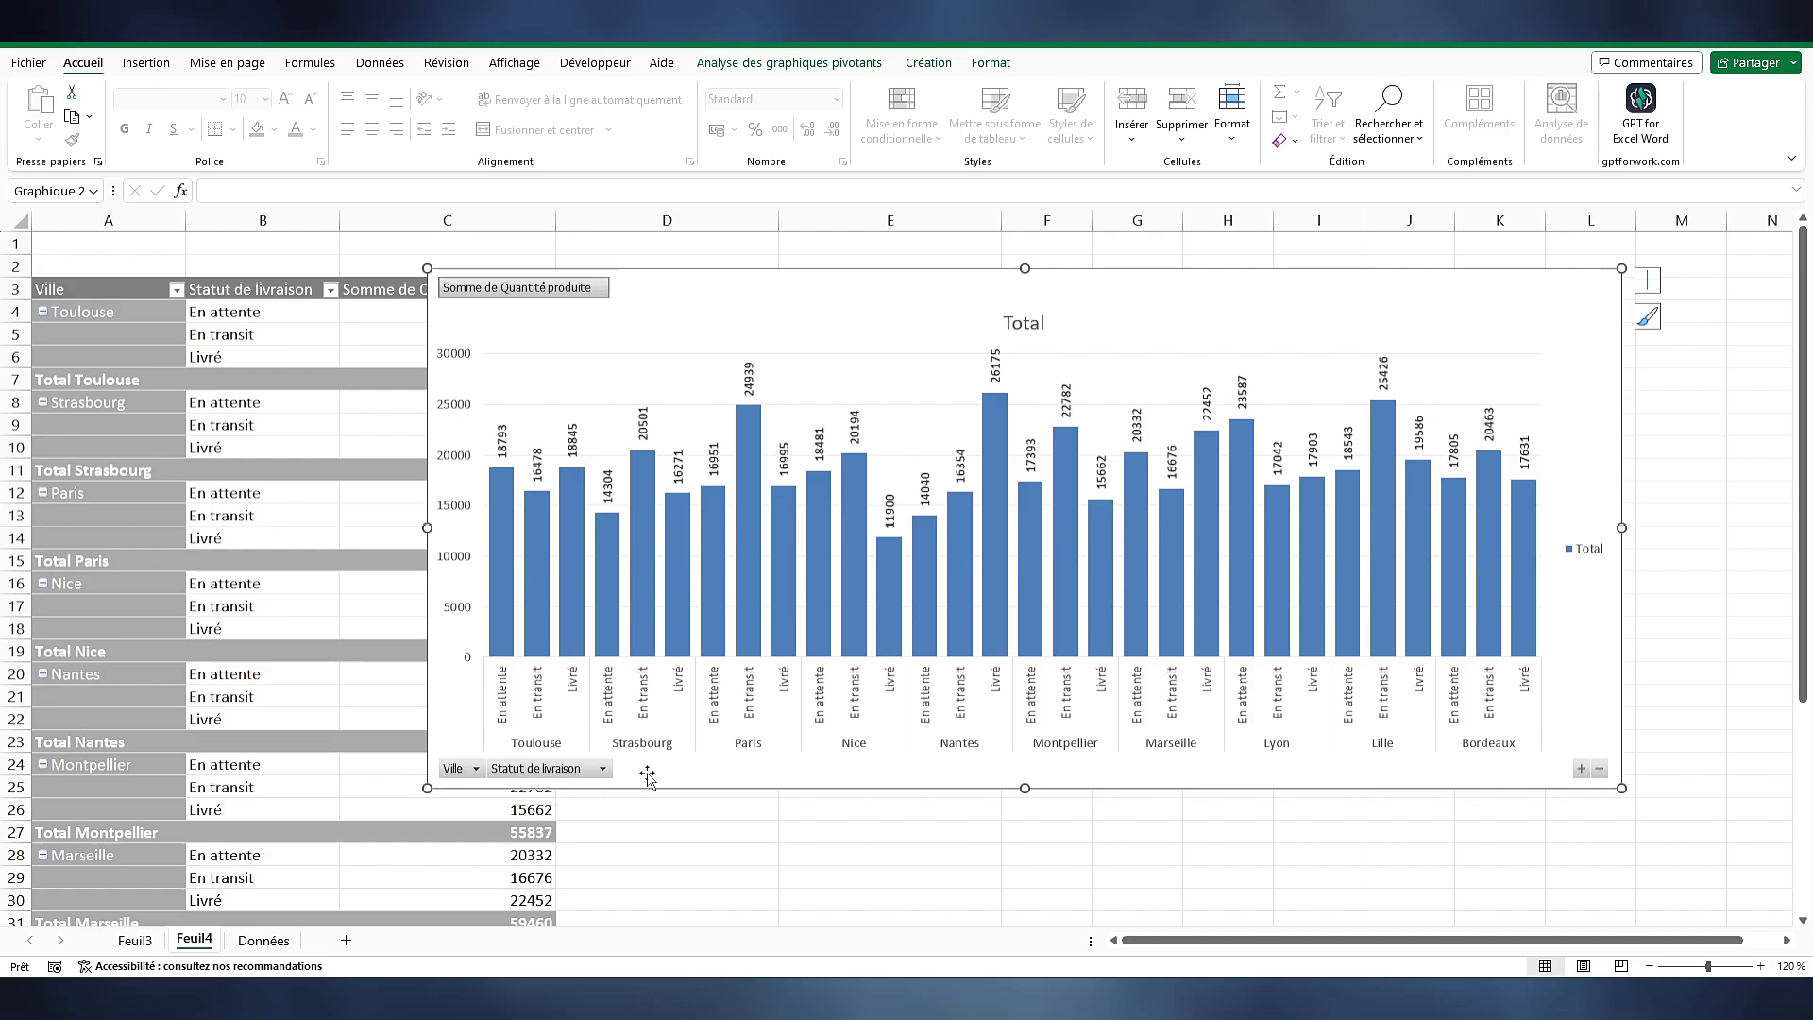
click(603, 769)
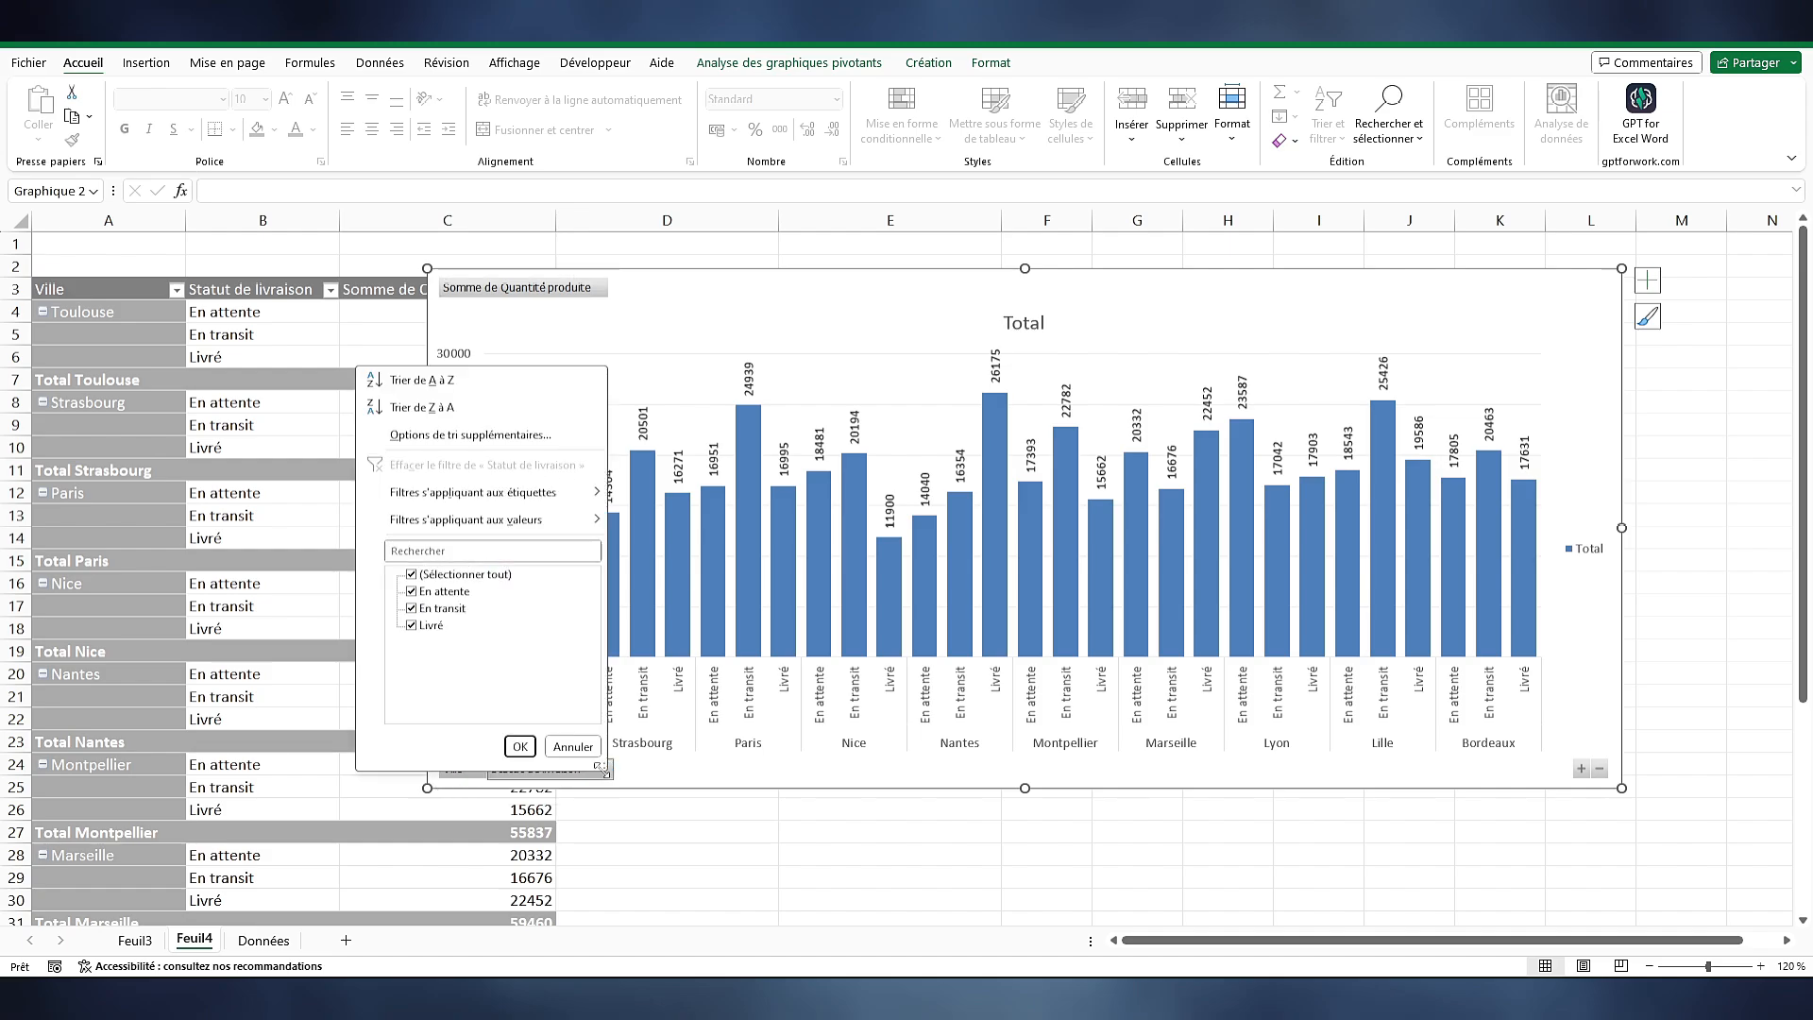
click(413, 609)
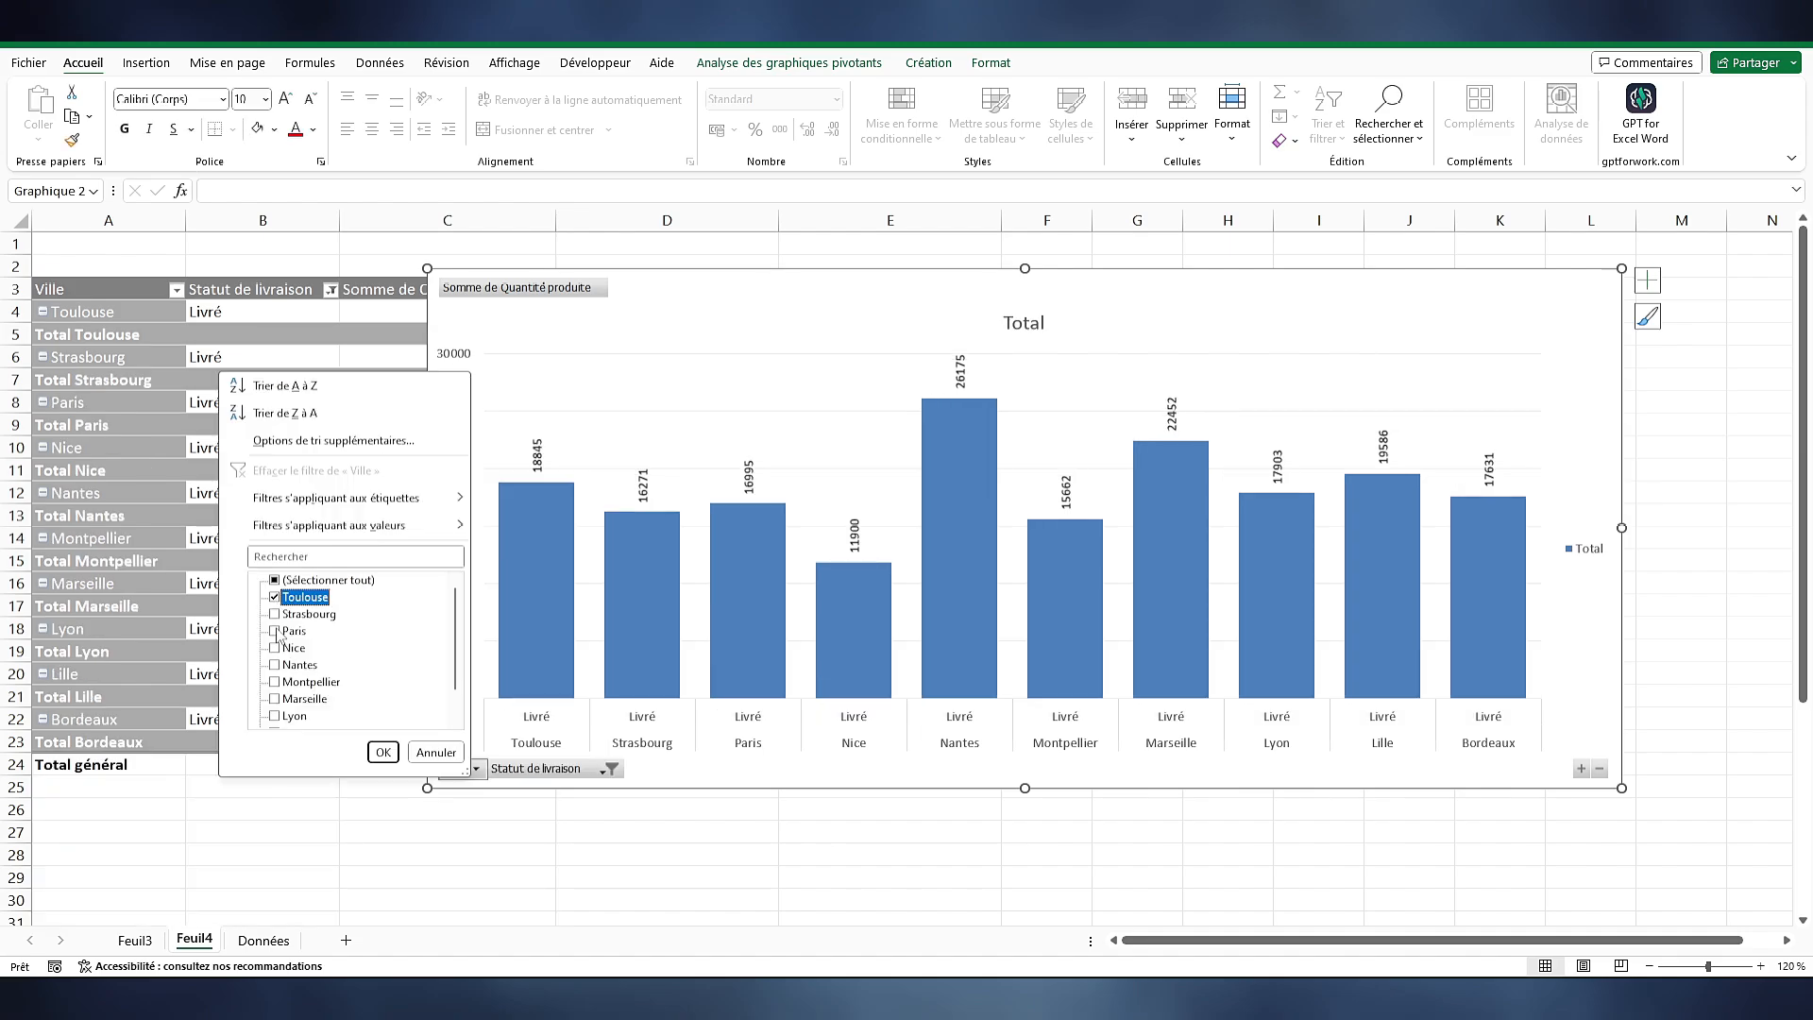
click(275, 631)
click(275, 665)
click(382, 752)
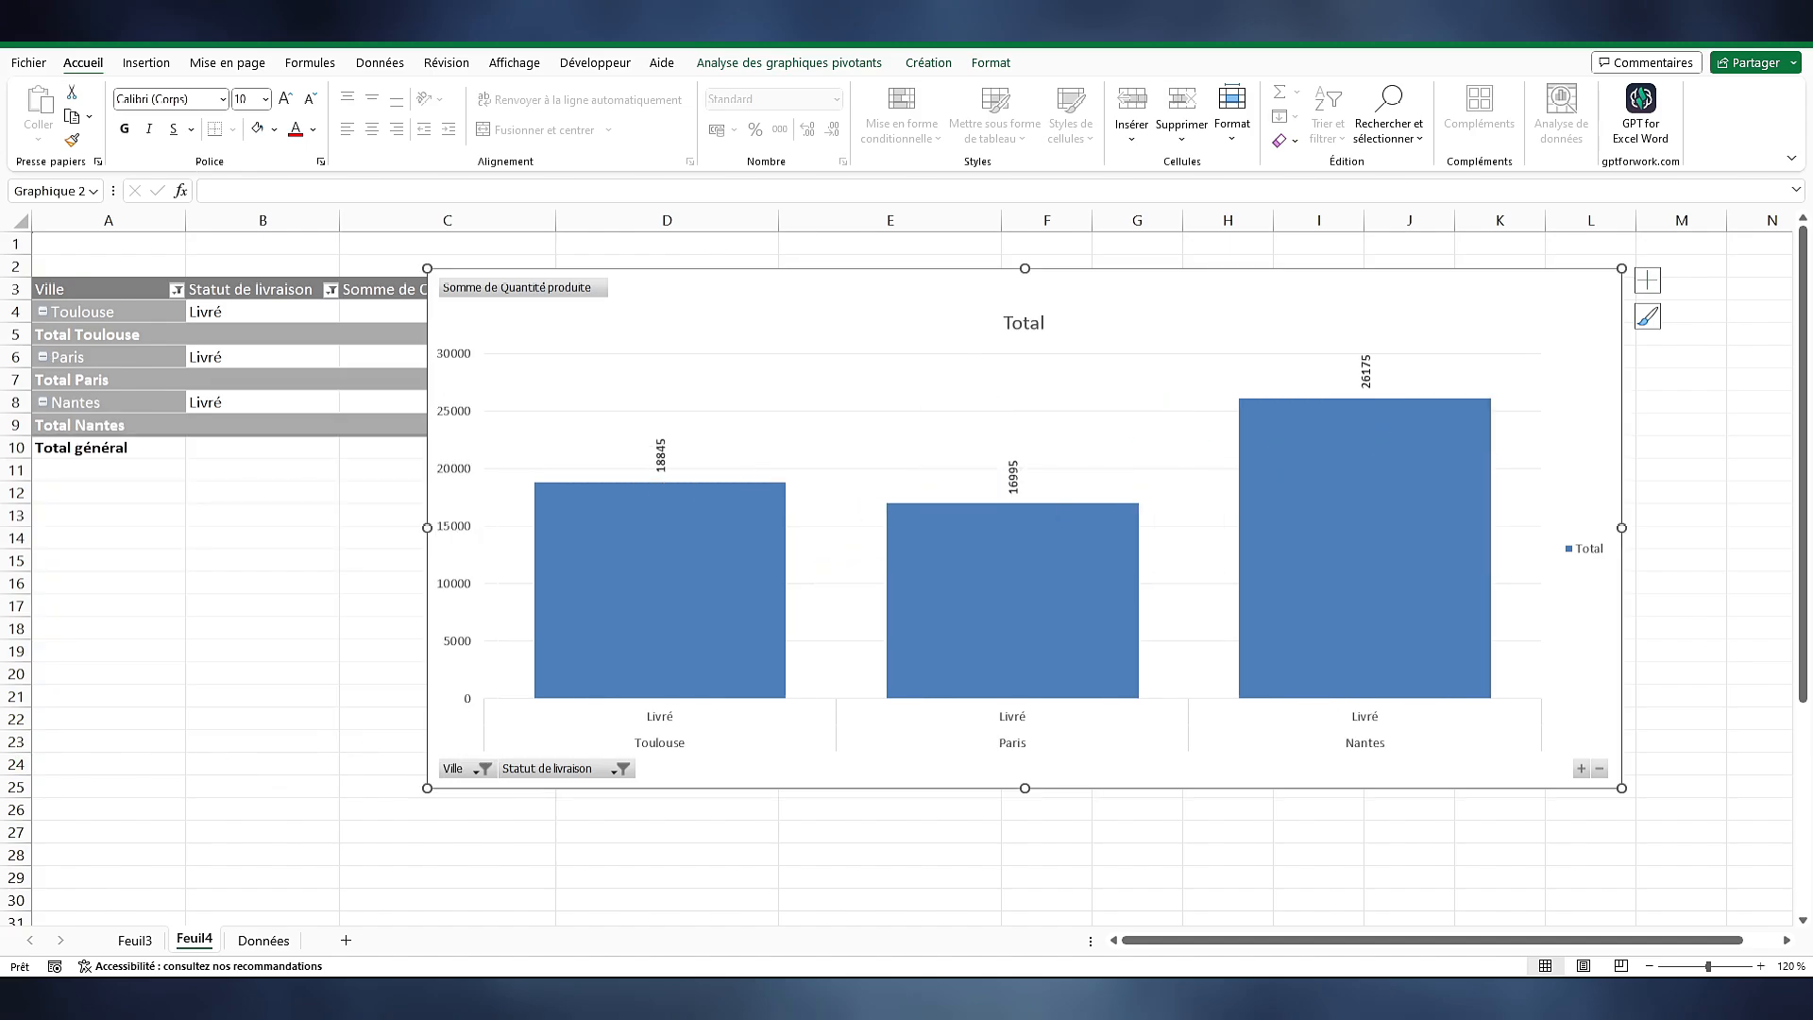
Show all cities and all delivery statuses in the pivot chart again
click(483, 769)
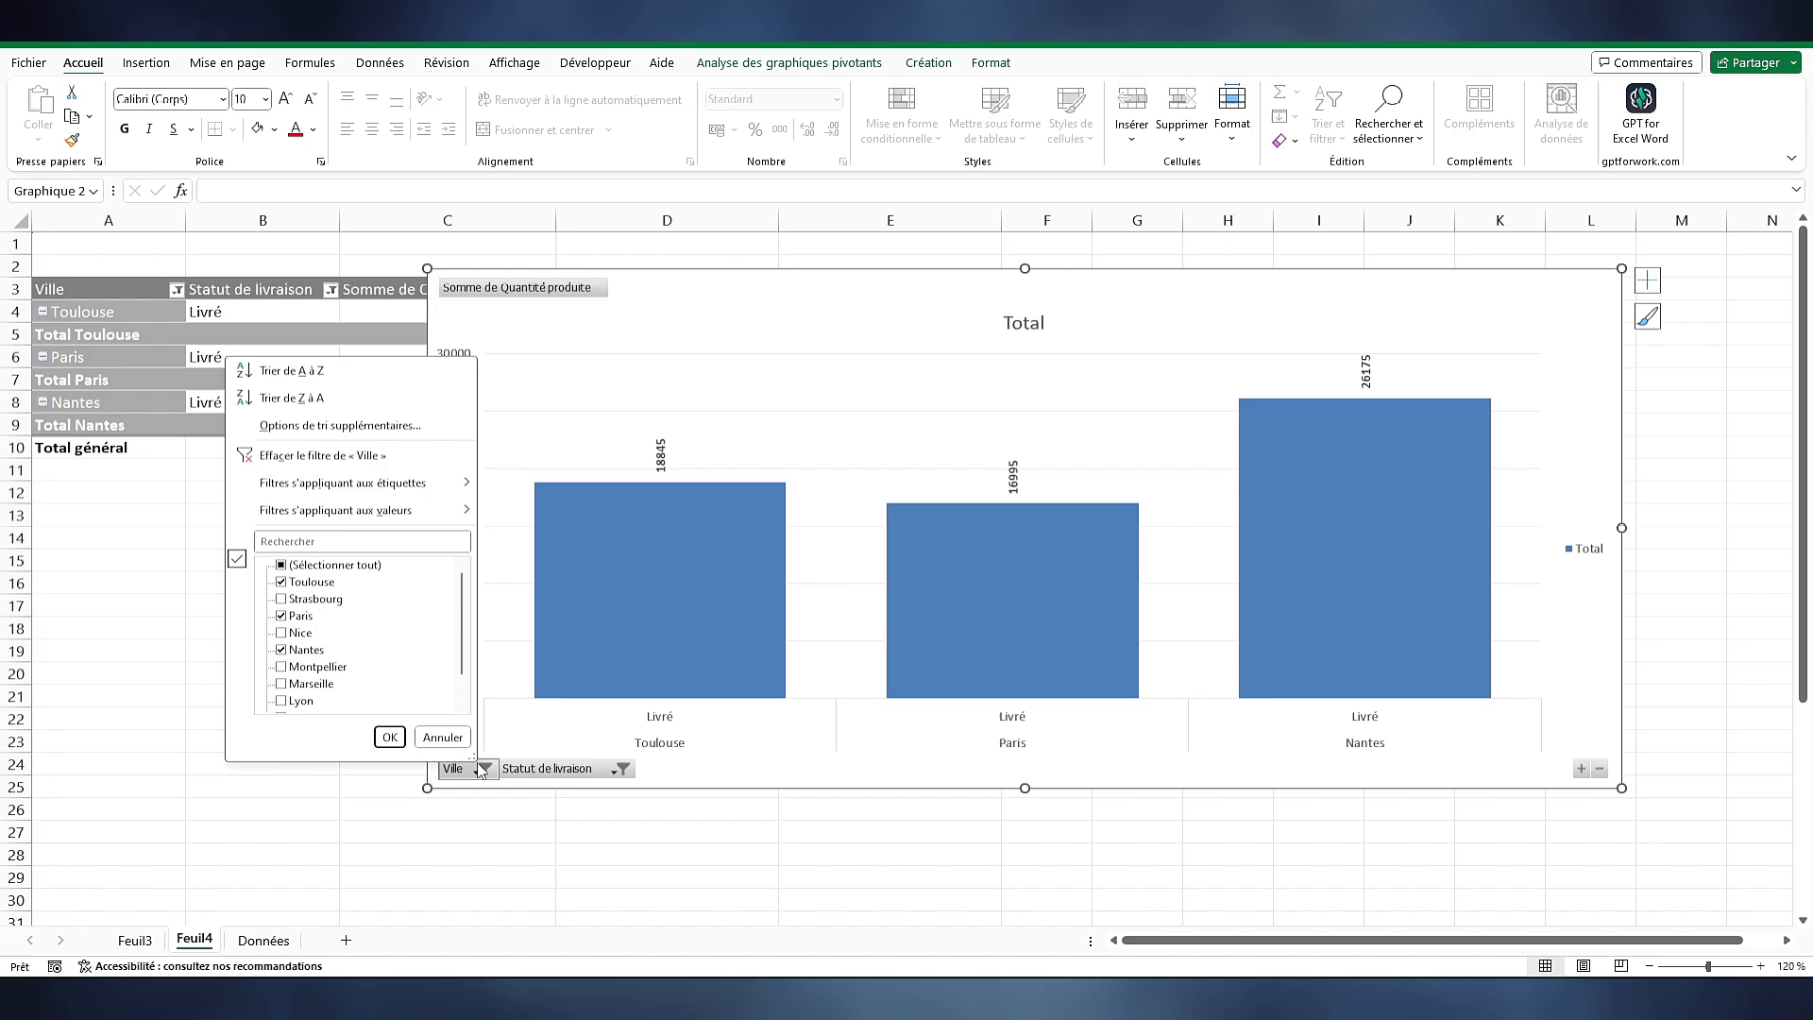
click(345, 566)
click(389, 736)
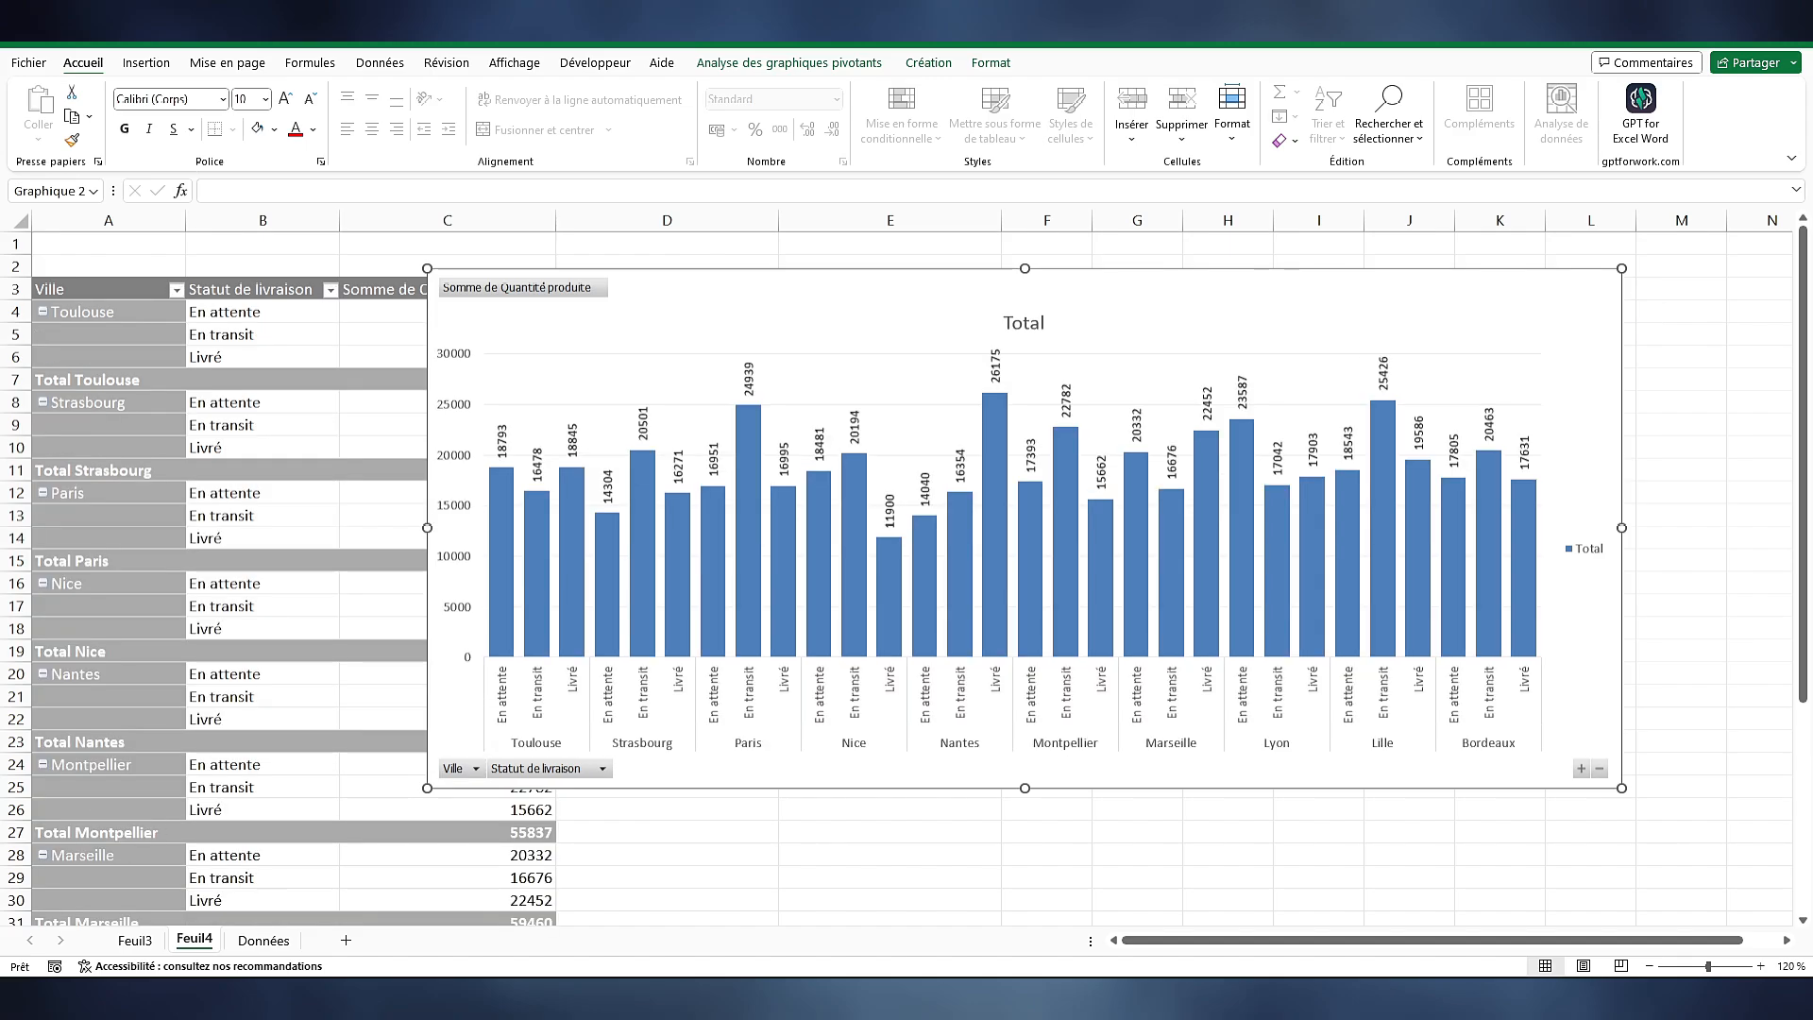
Hide all field buttons on the pivot chart and delete the chart title
right_click(578, 768)
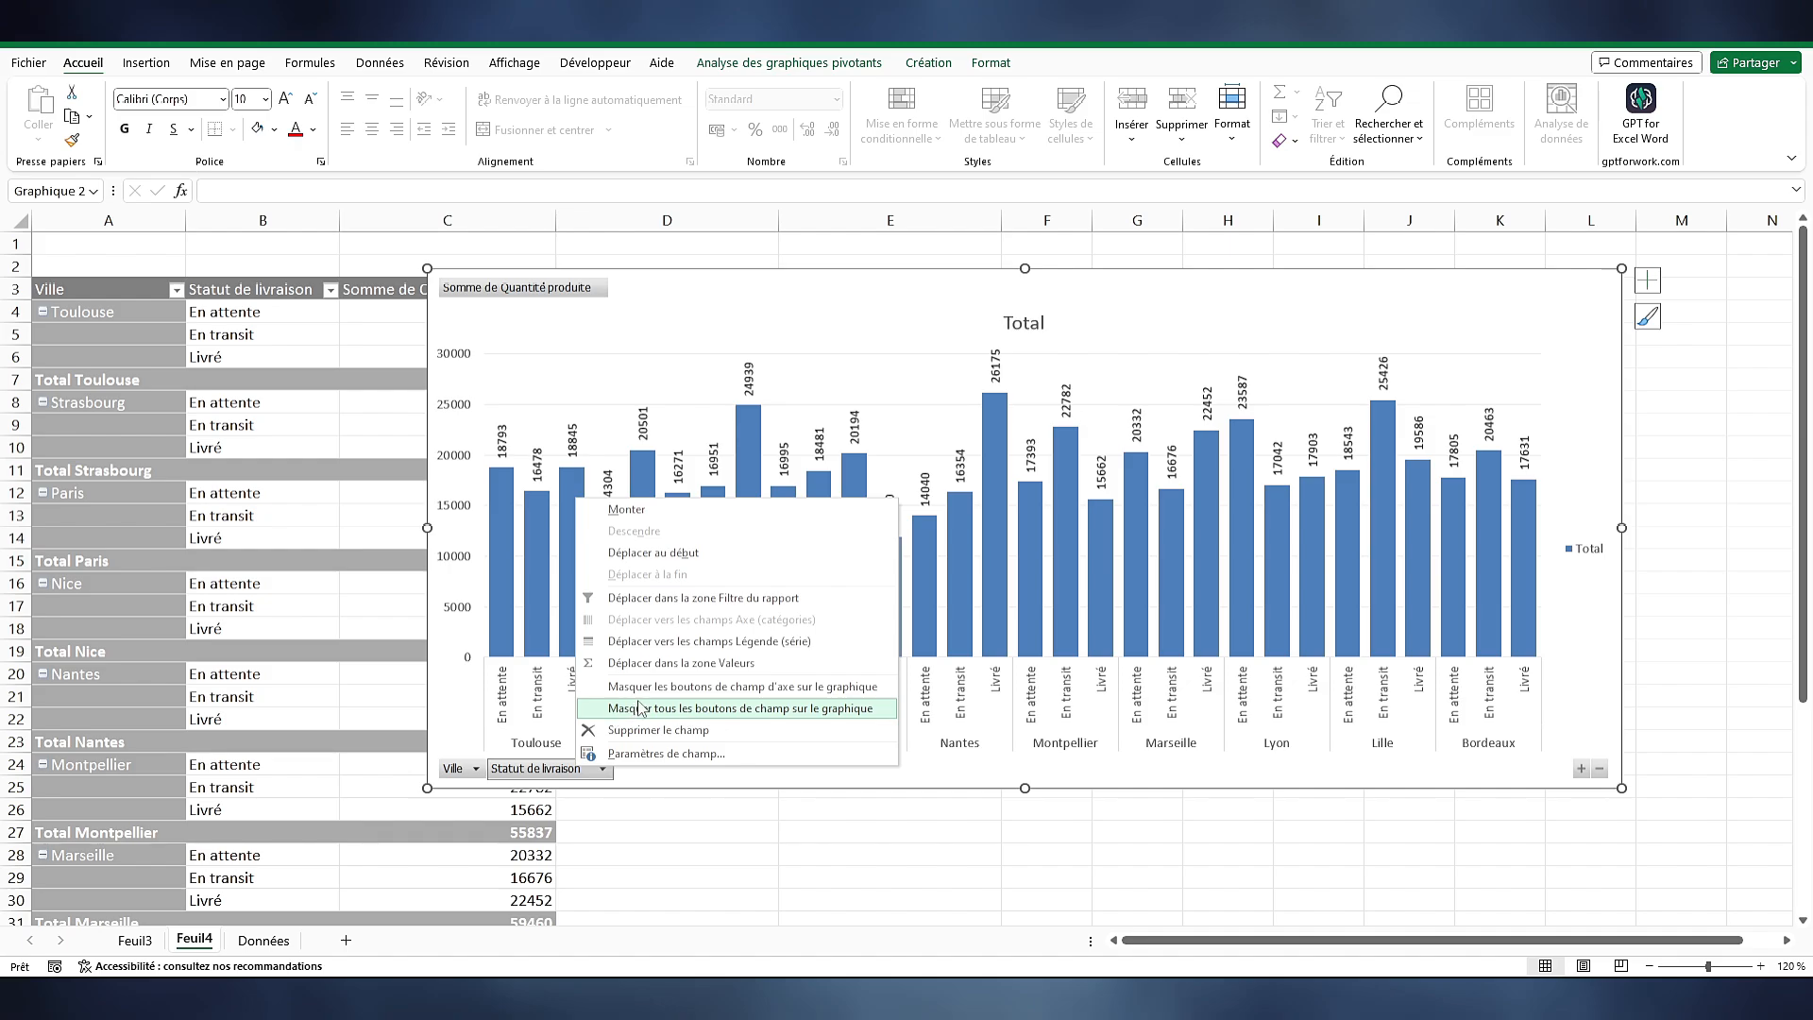
click(693, 710)
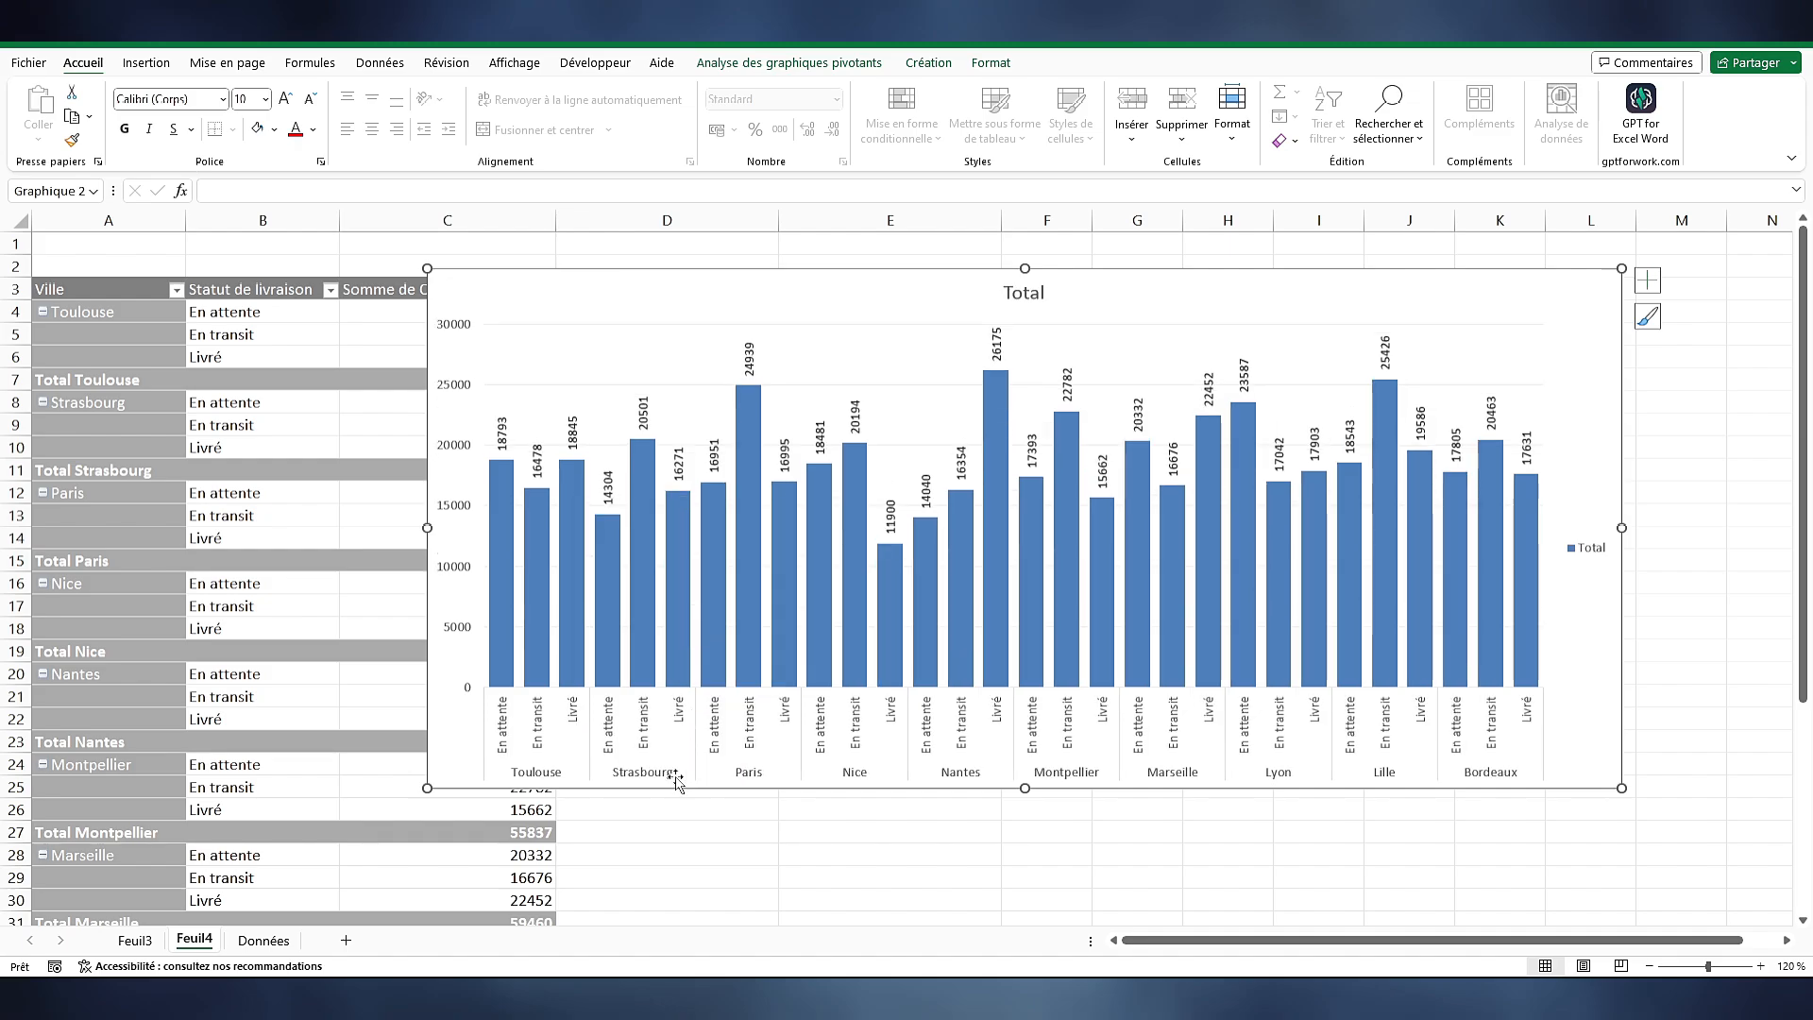
click(1018, 300)
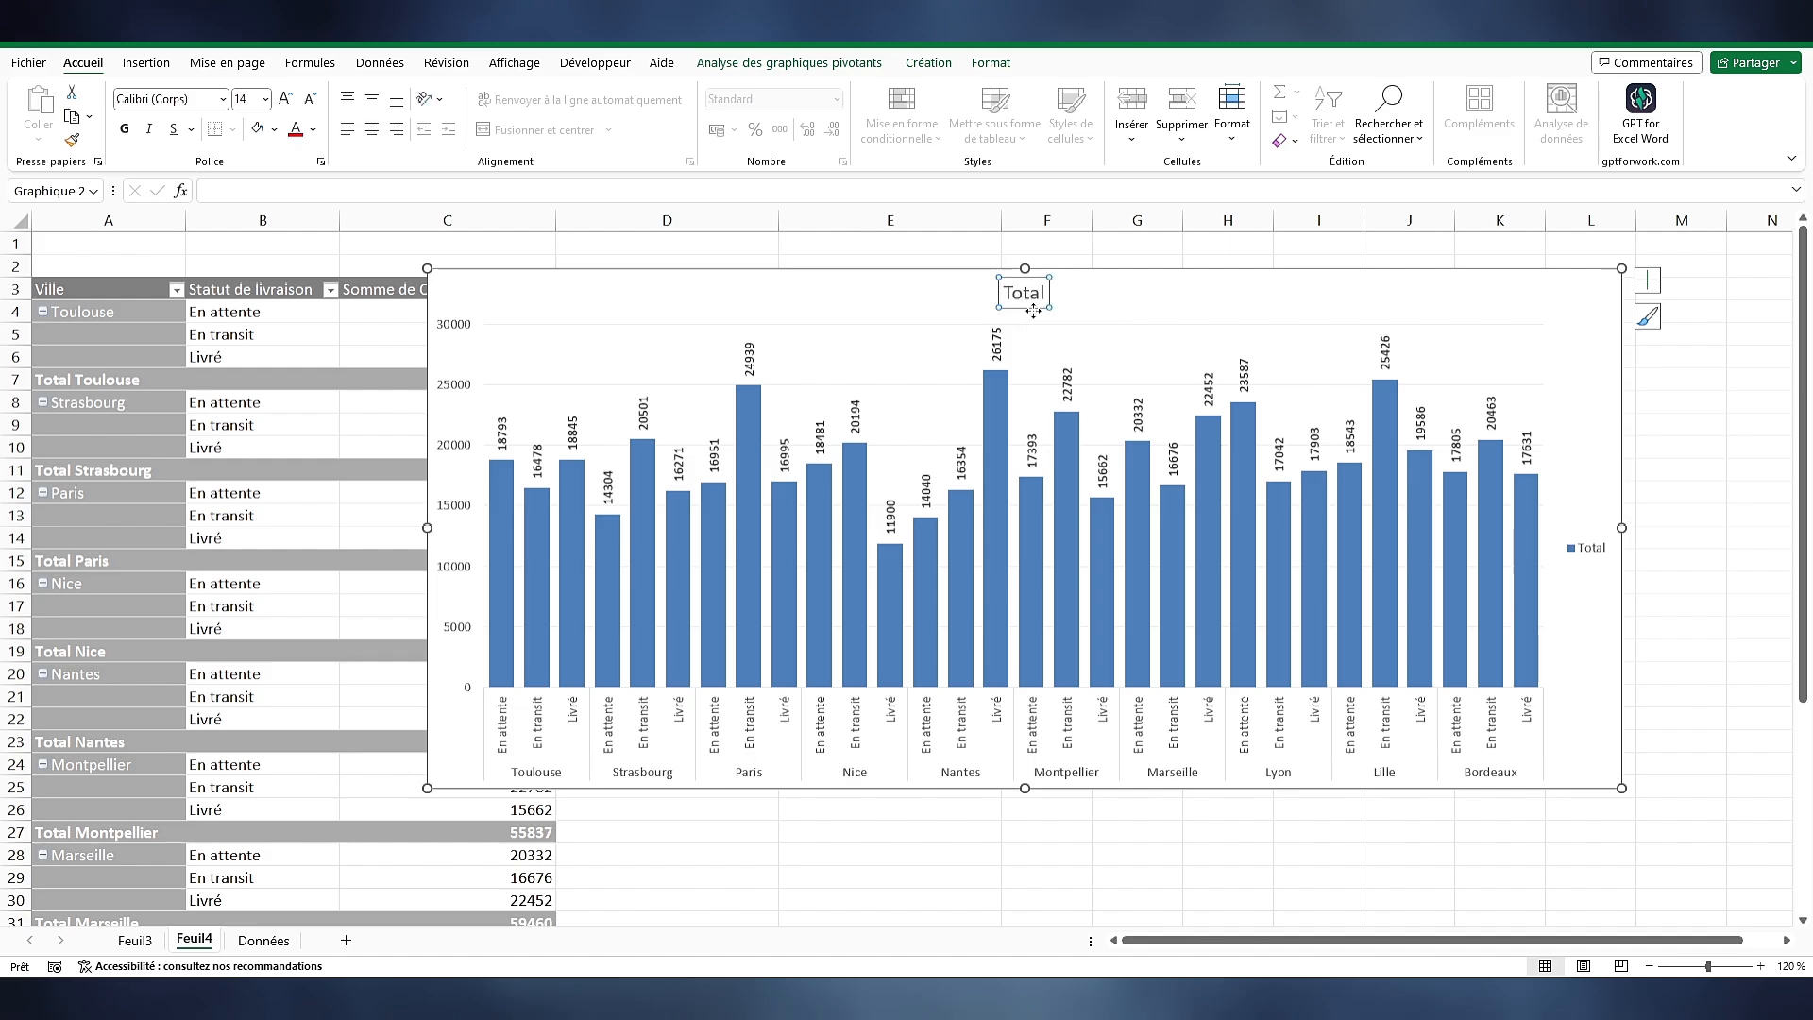
key(Delete)
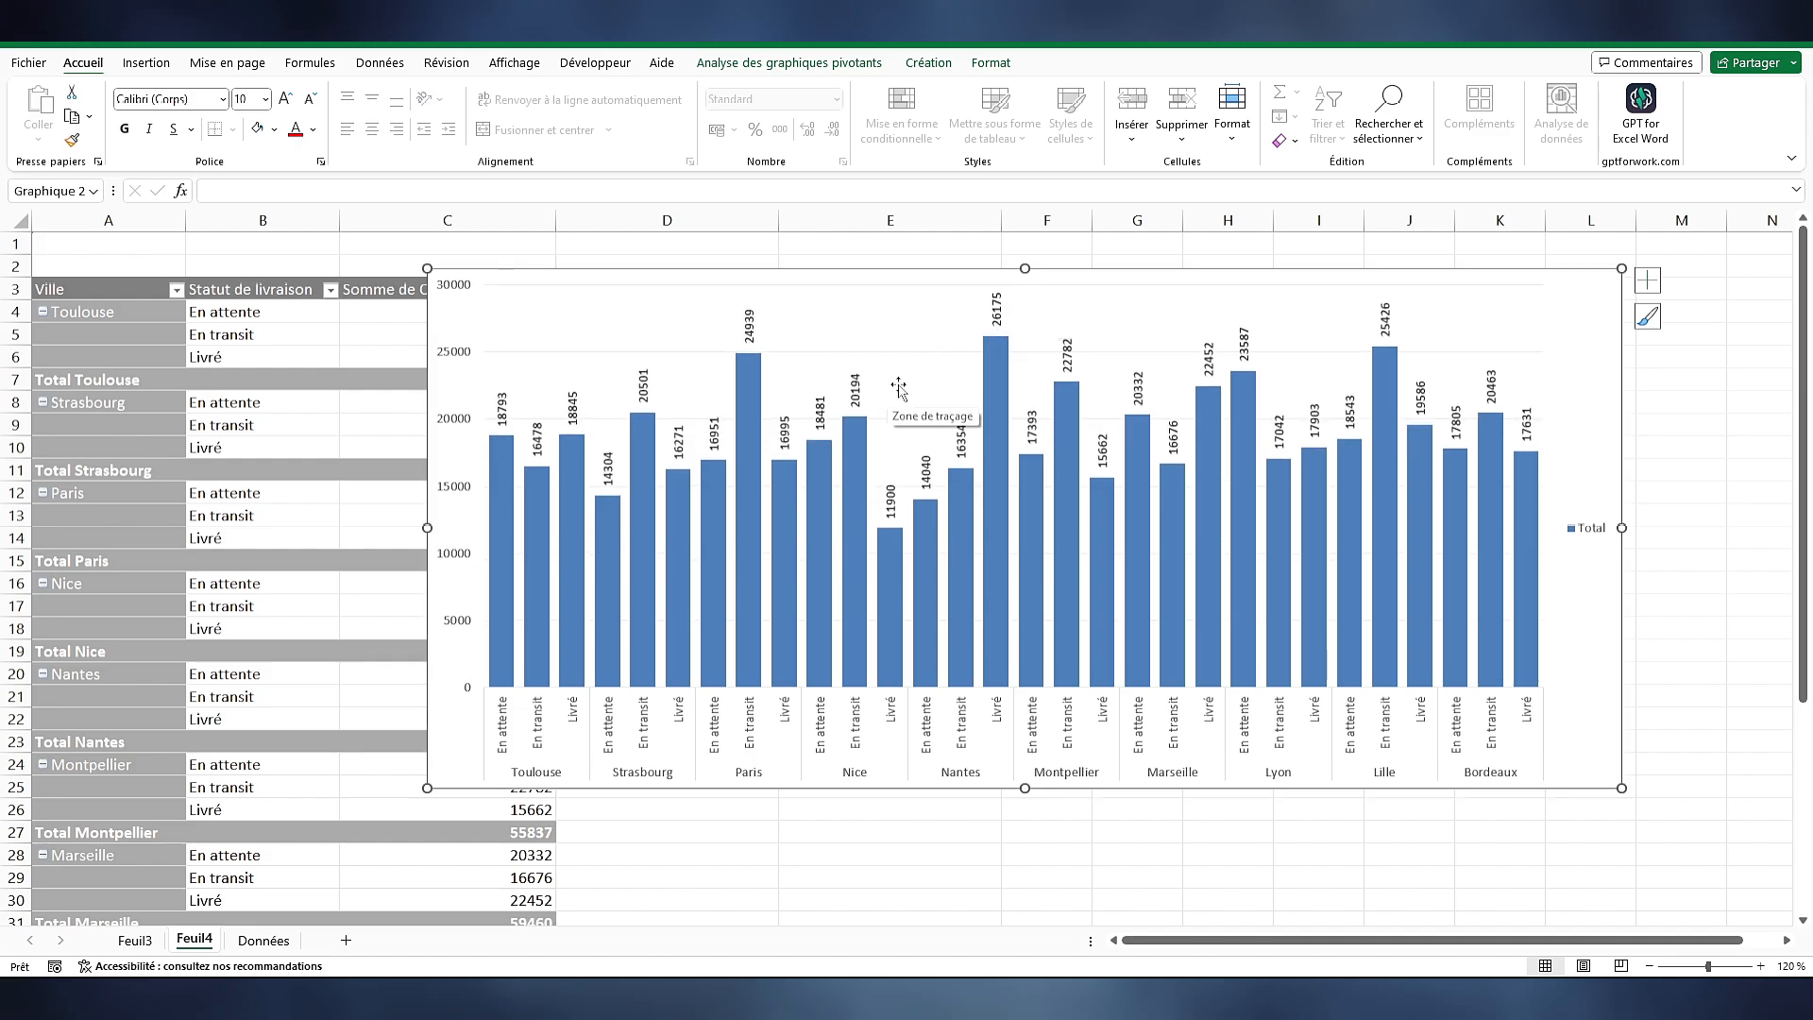
click(1196, 361)
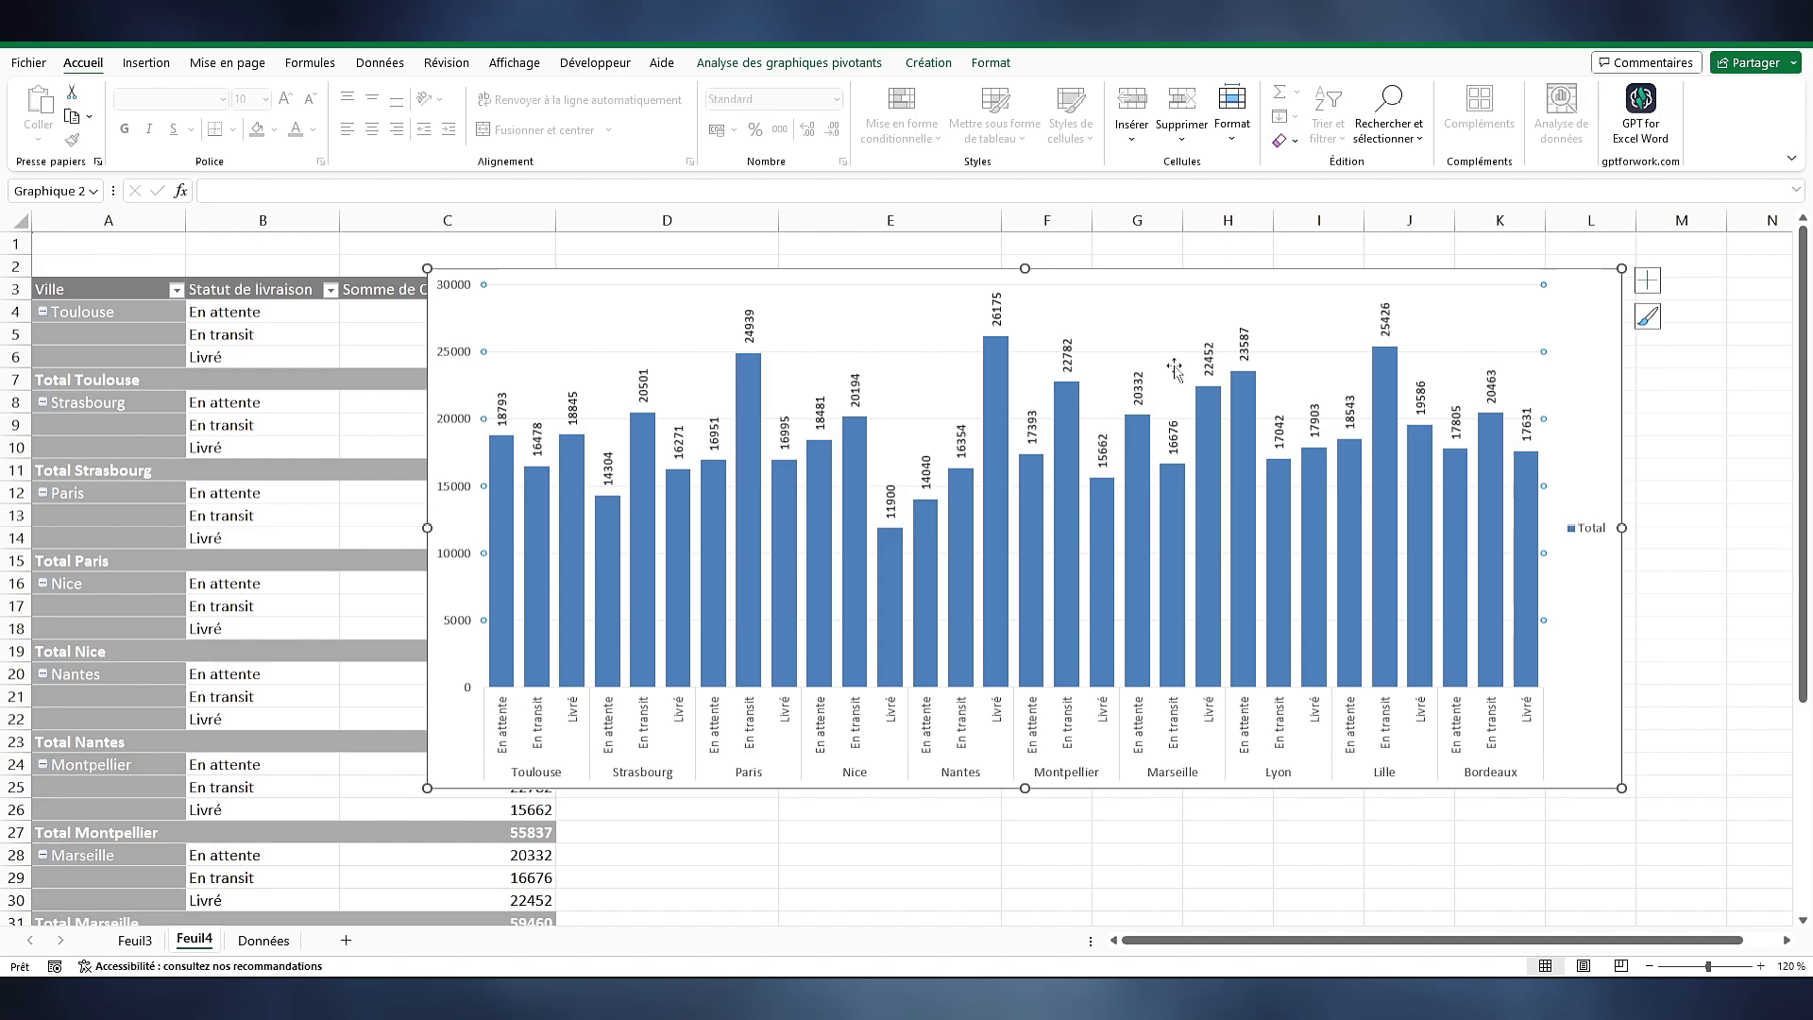
key(Escape)
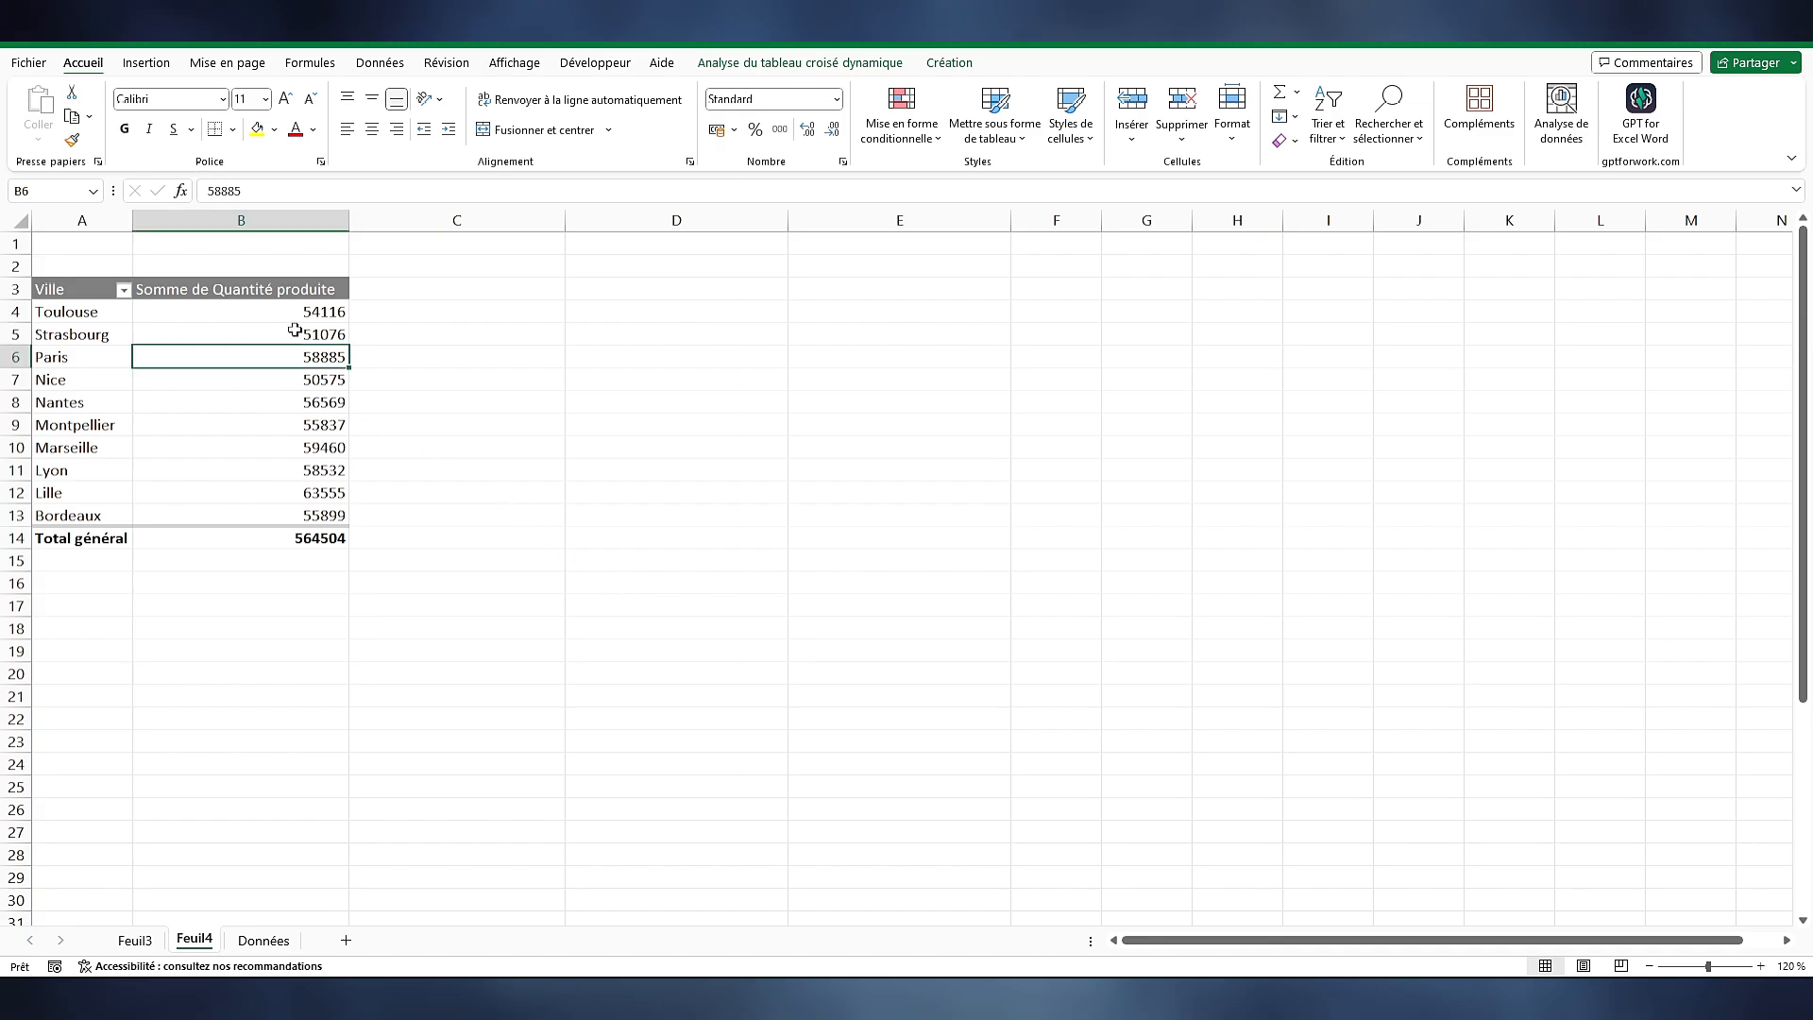
Insert slicers for Code de produit, Nom de produit and Client into the pivot table
click(796, 64)
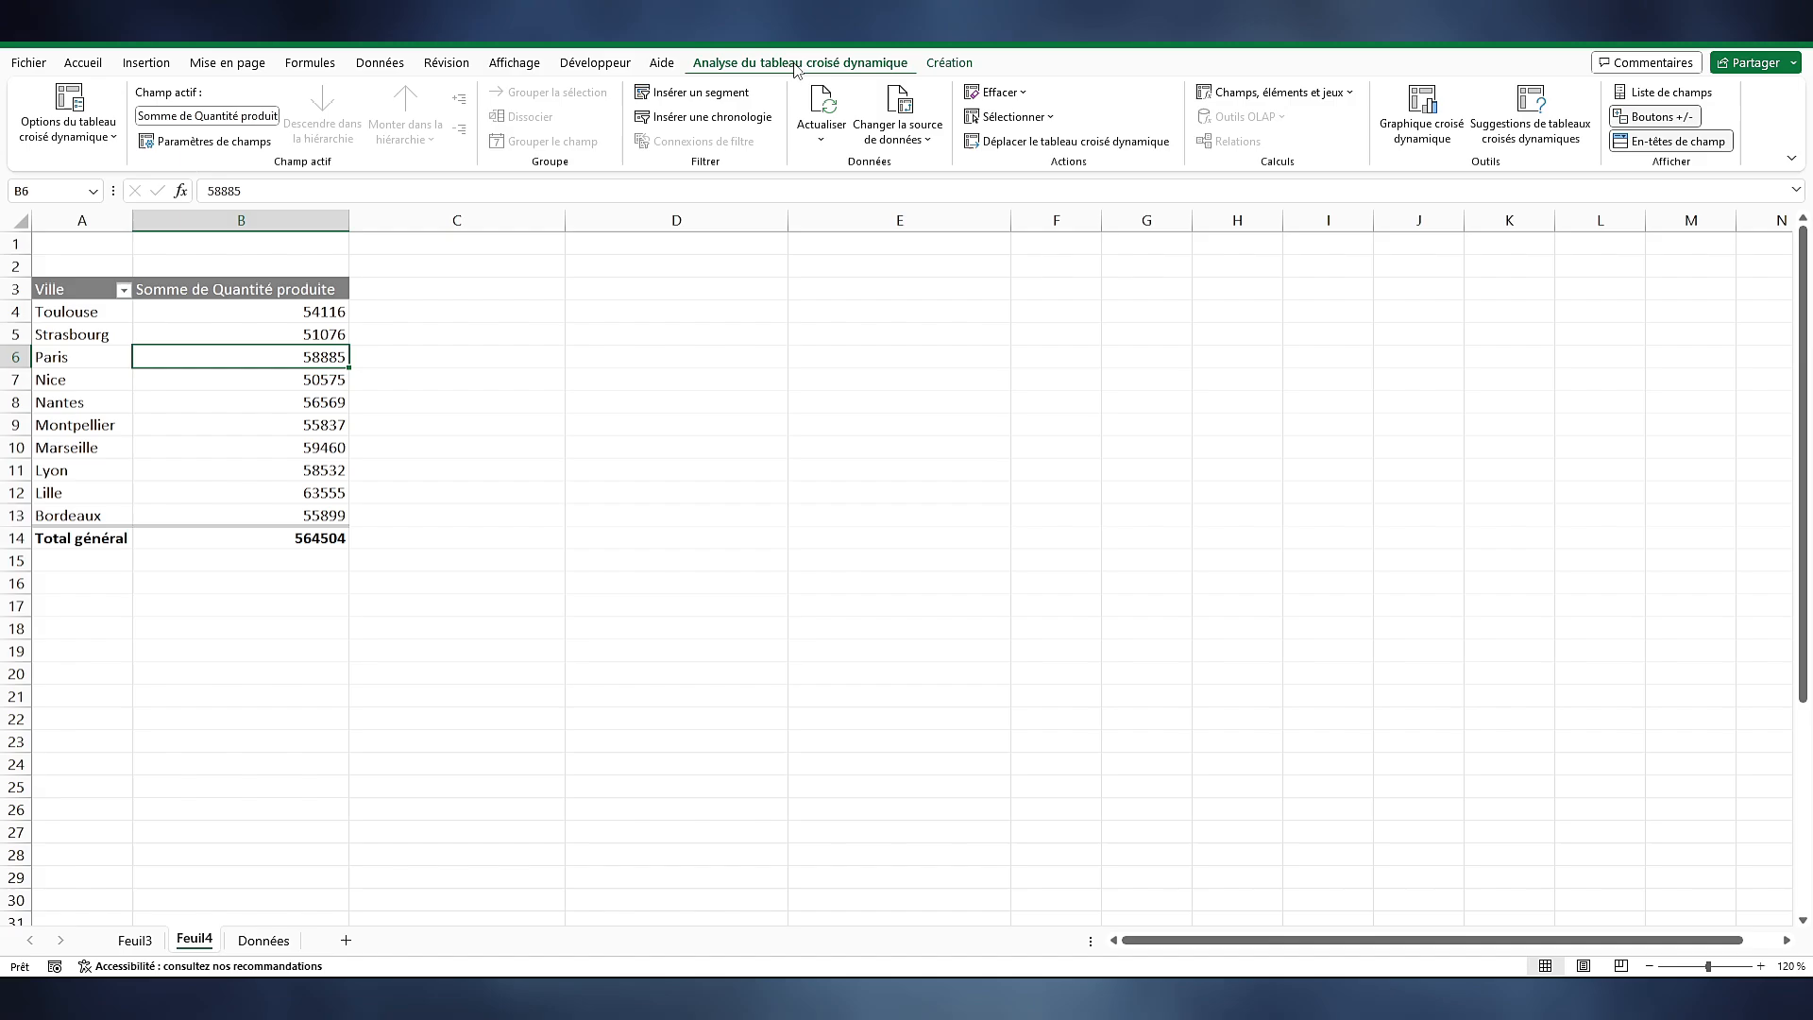
click(713, 91)
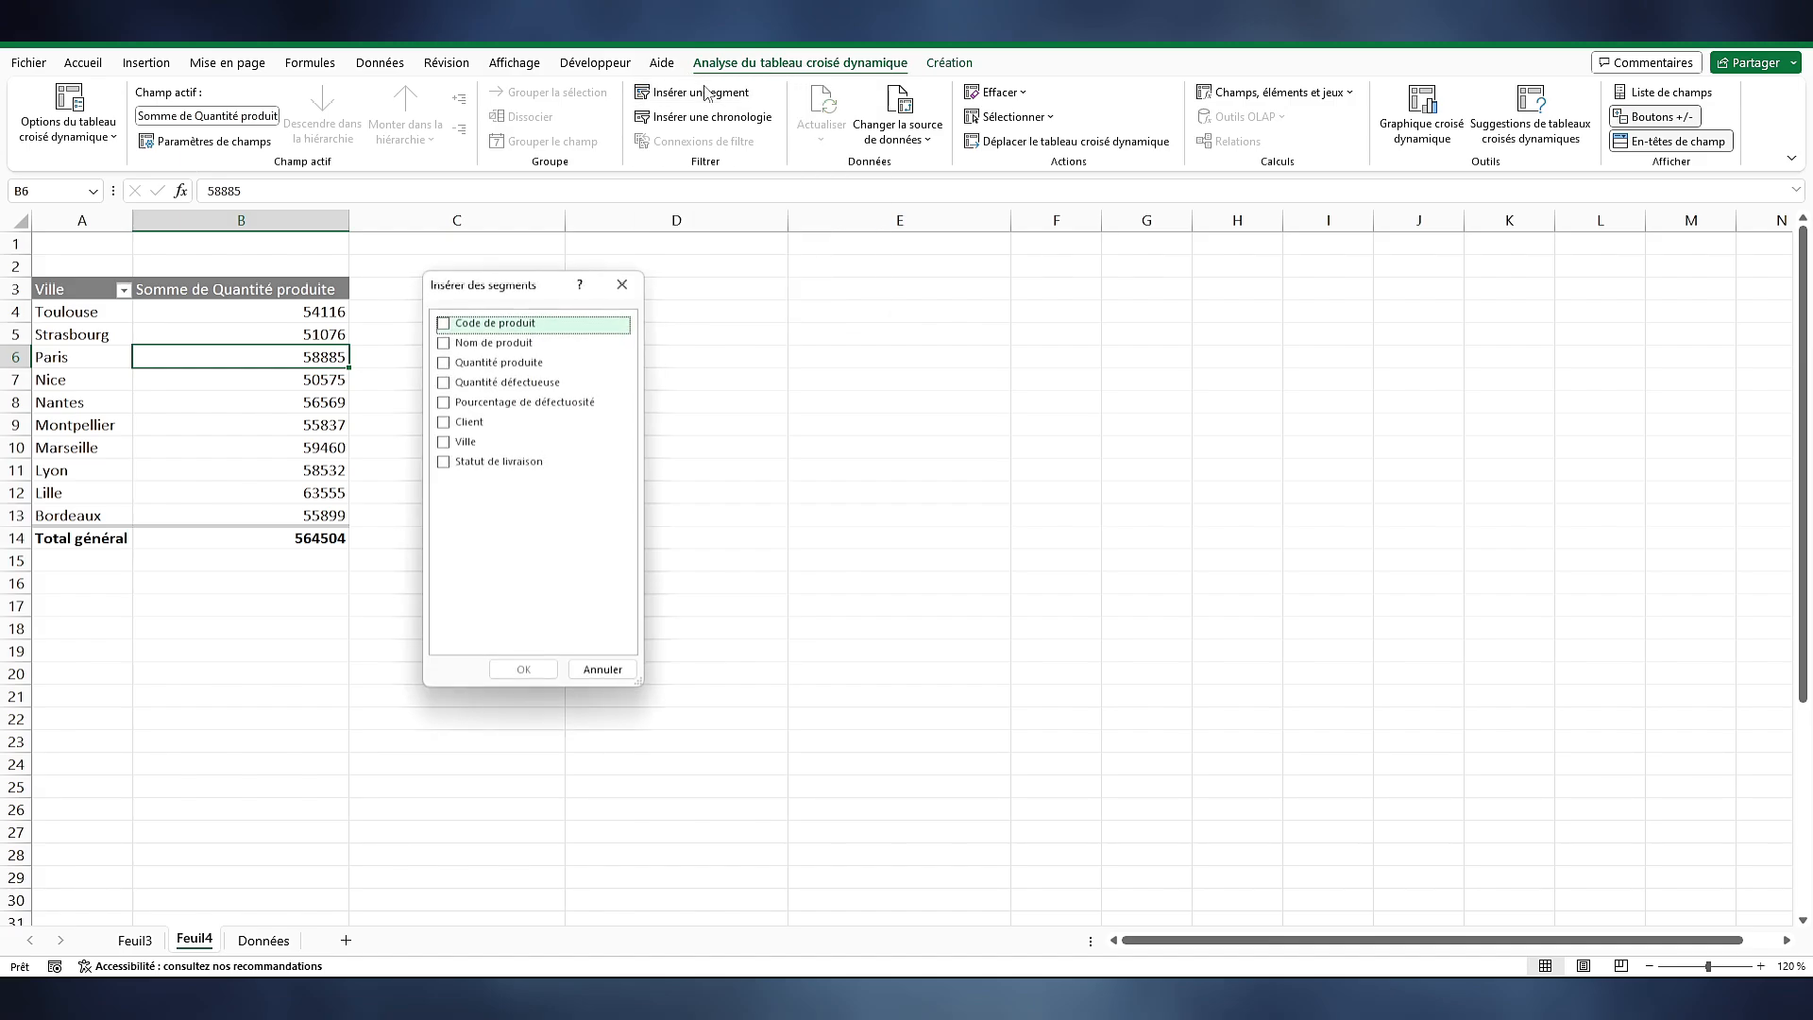
drag(485, 289, 496, 301)
click(453, 335)
click(454, 355)
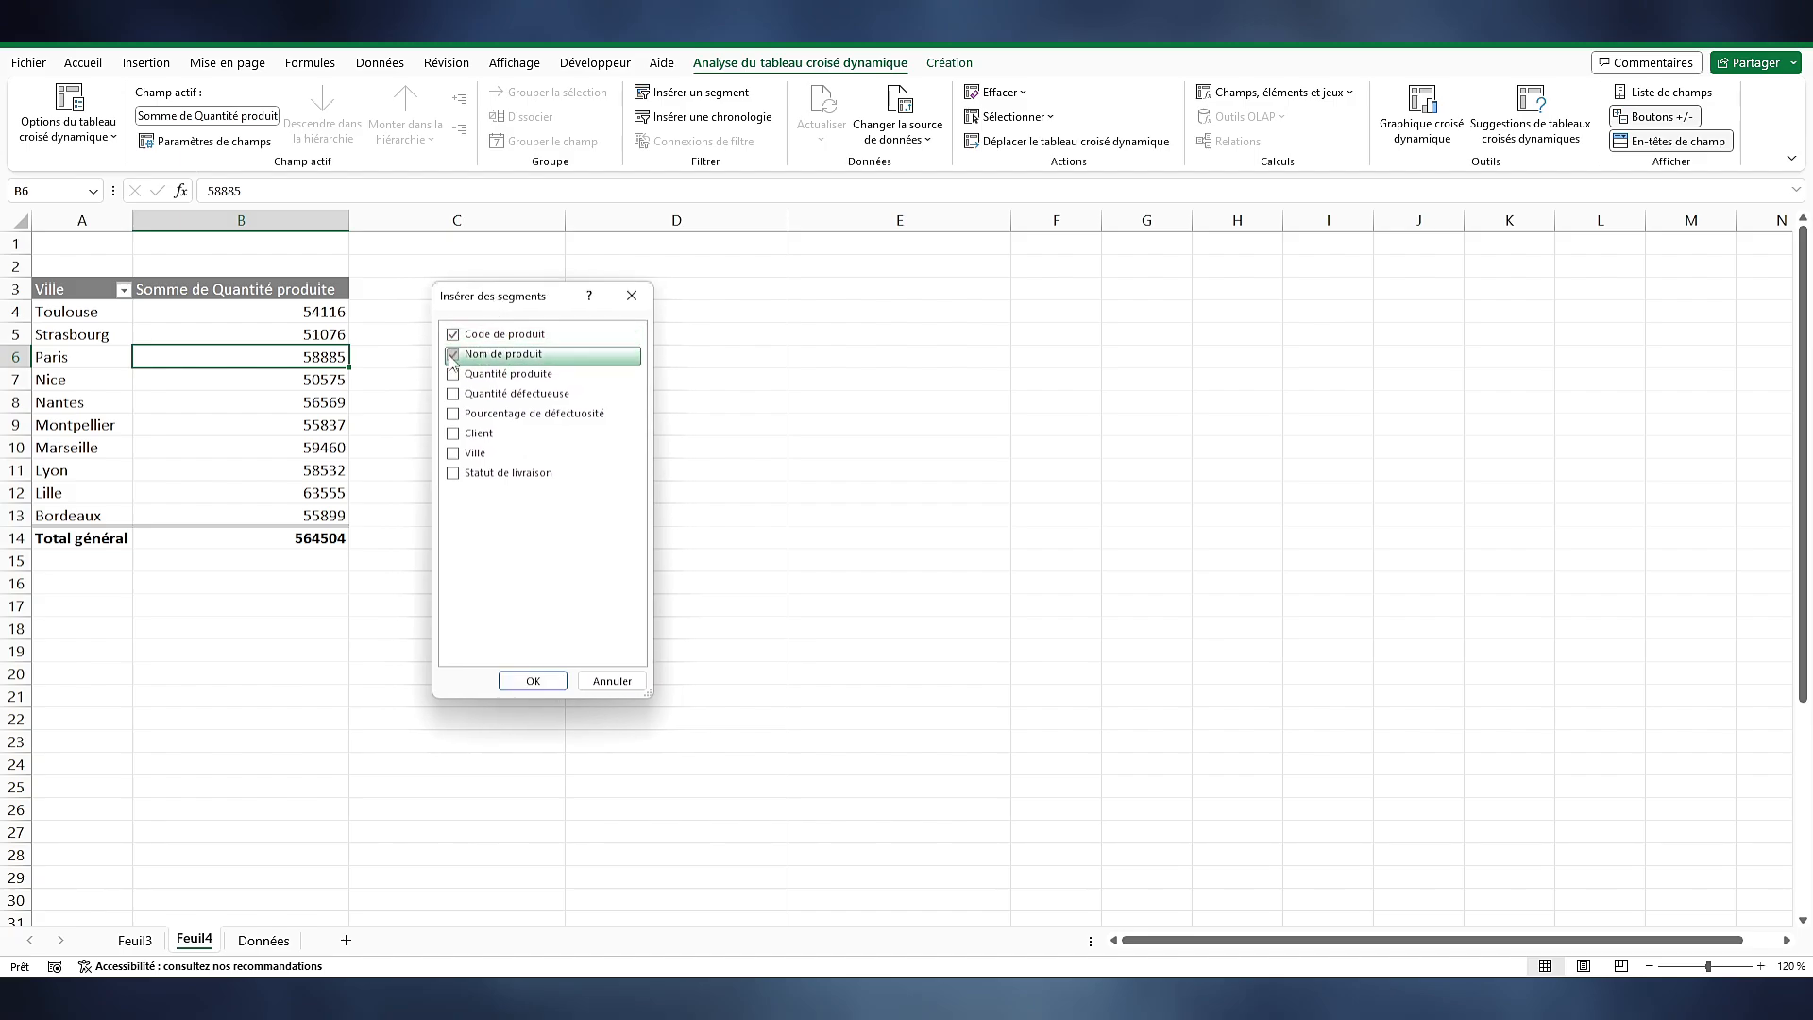
click(454, 434)
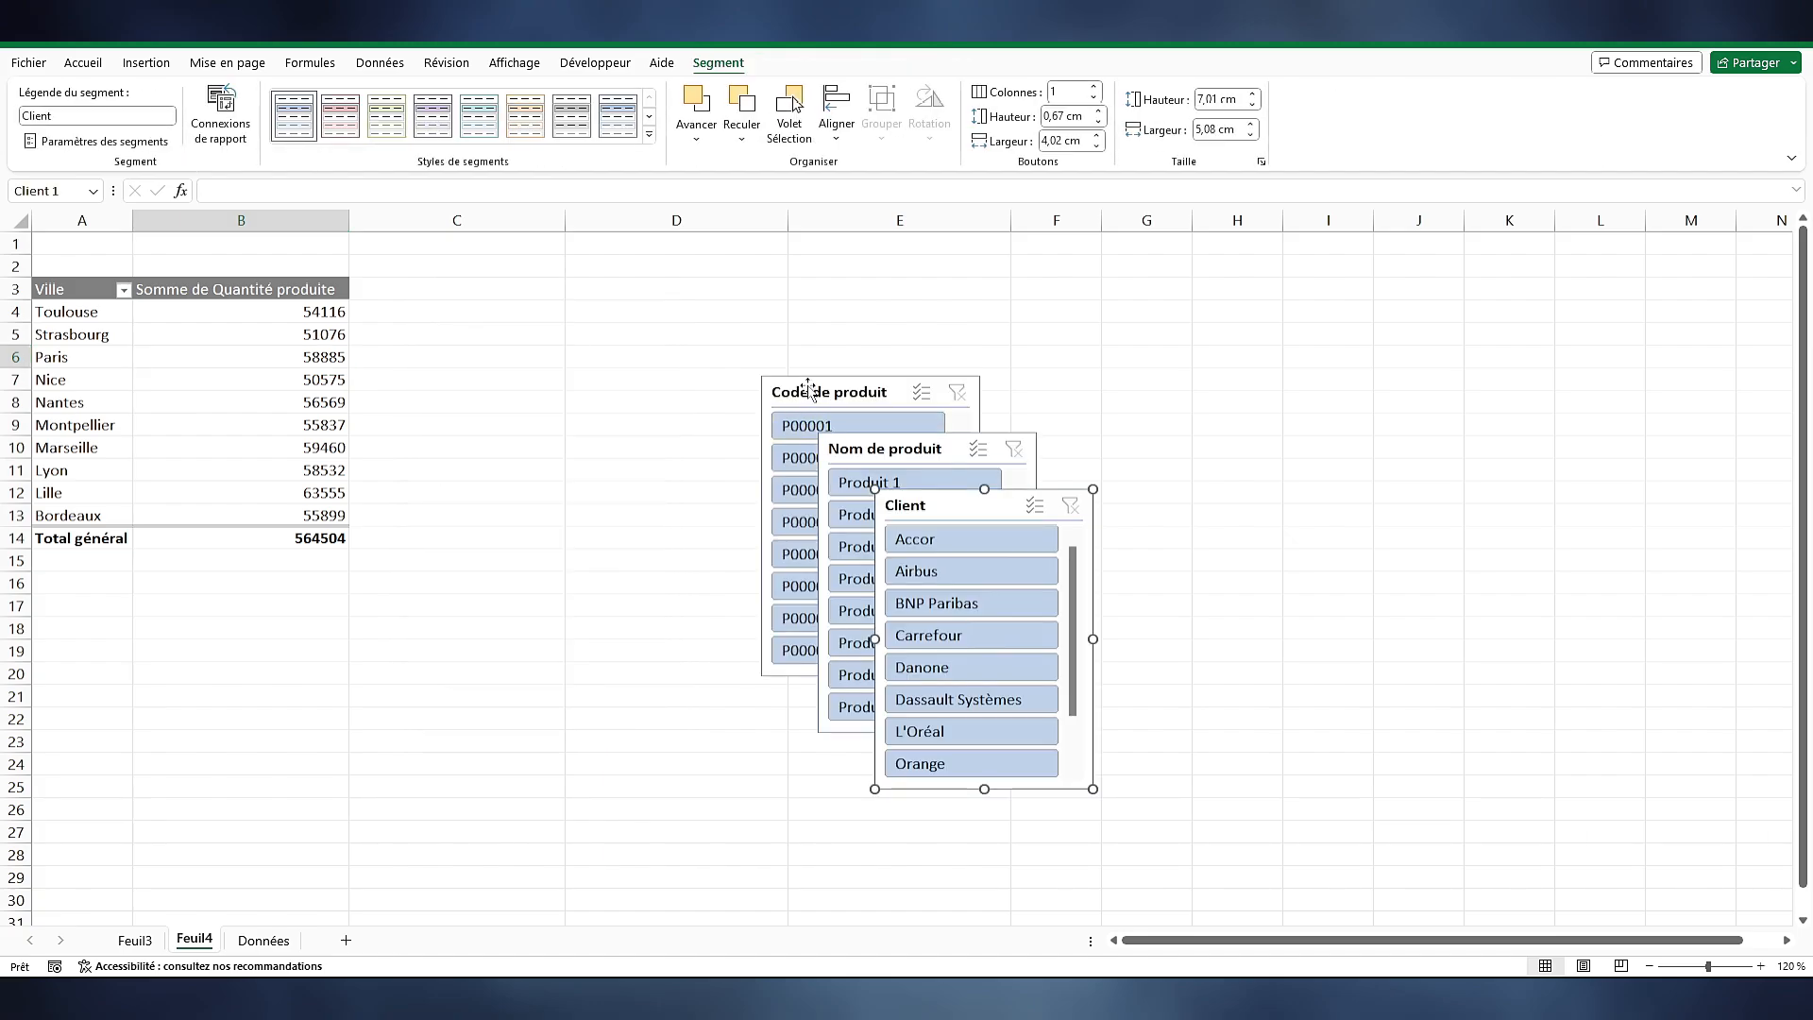
Arrange the Code de produit, Nom de produit and Client slicers side by side, beside the pivot table
drag(803, 392, 578, 292)
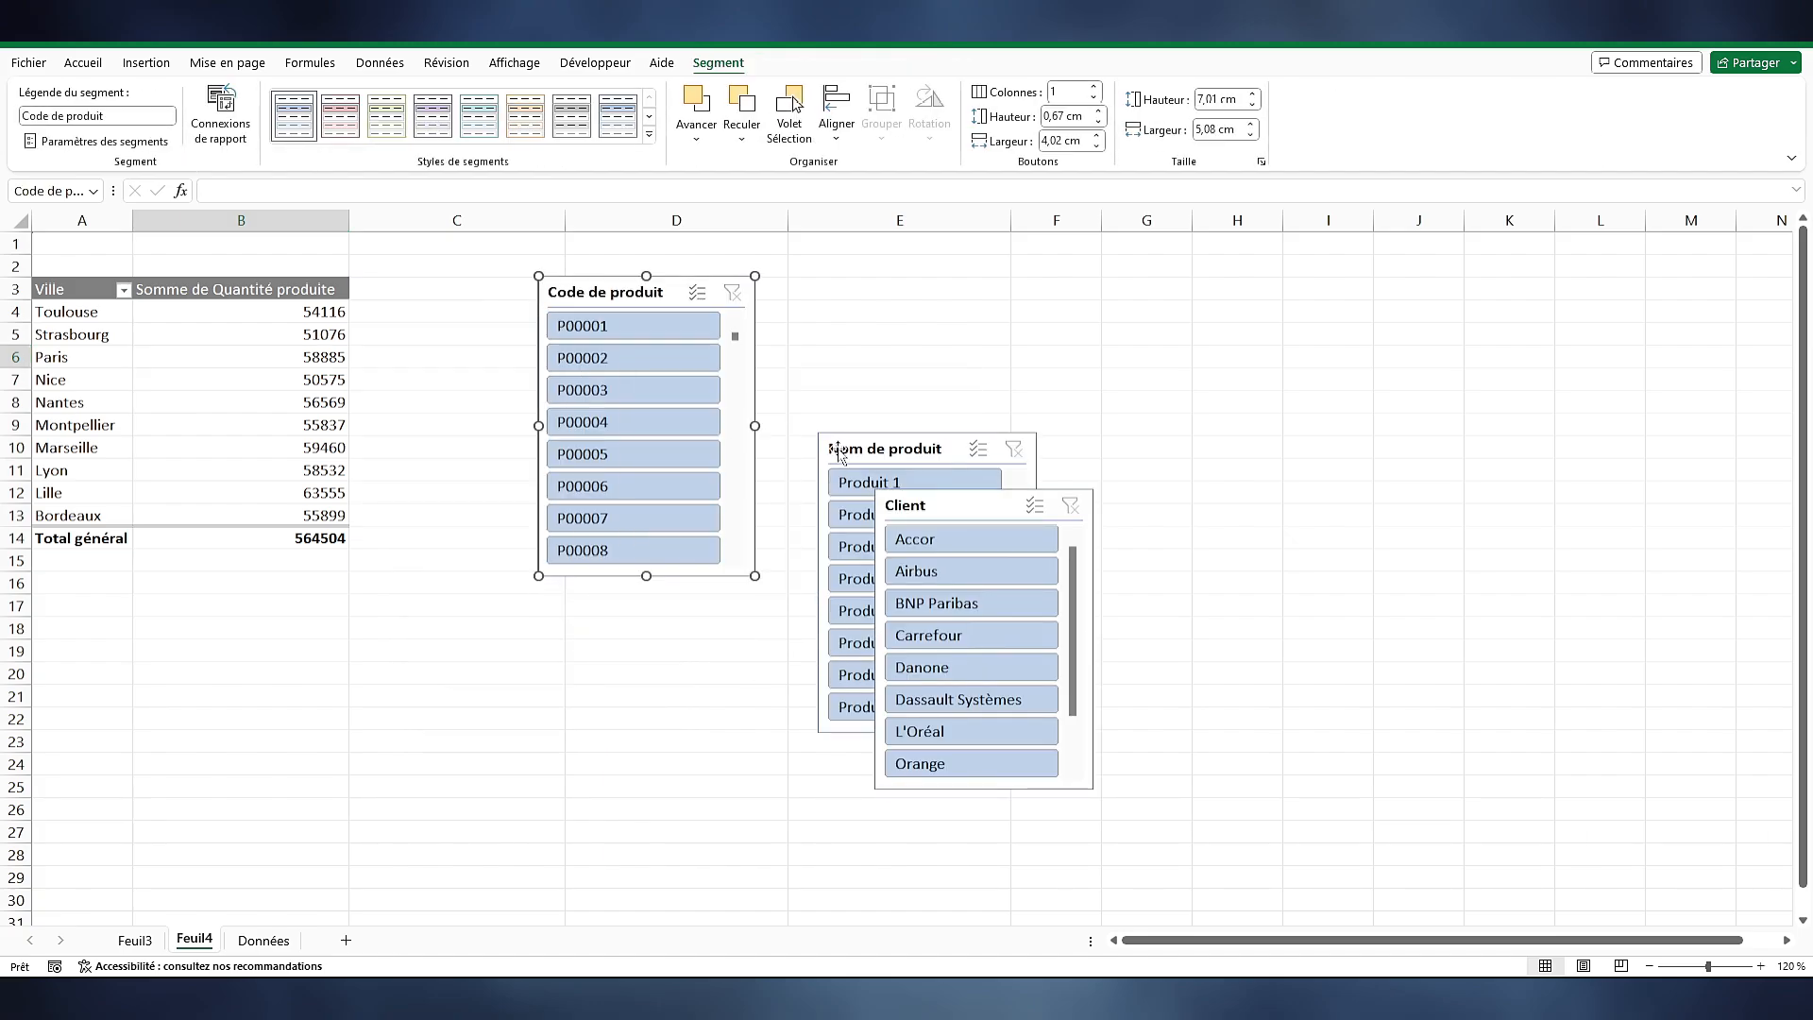
drag(859, 456, 836, 296)
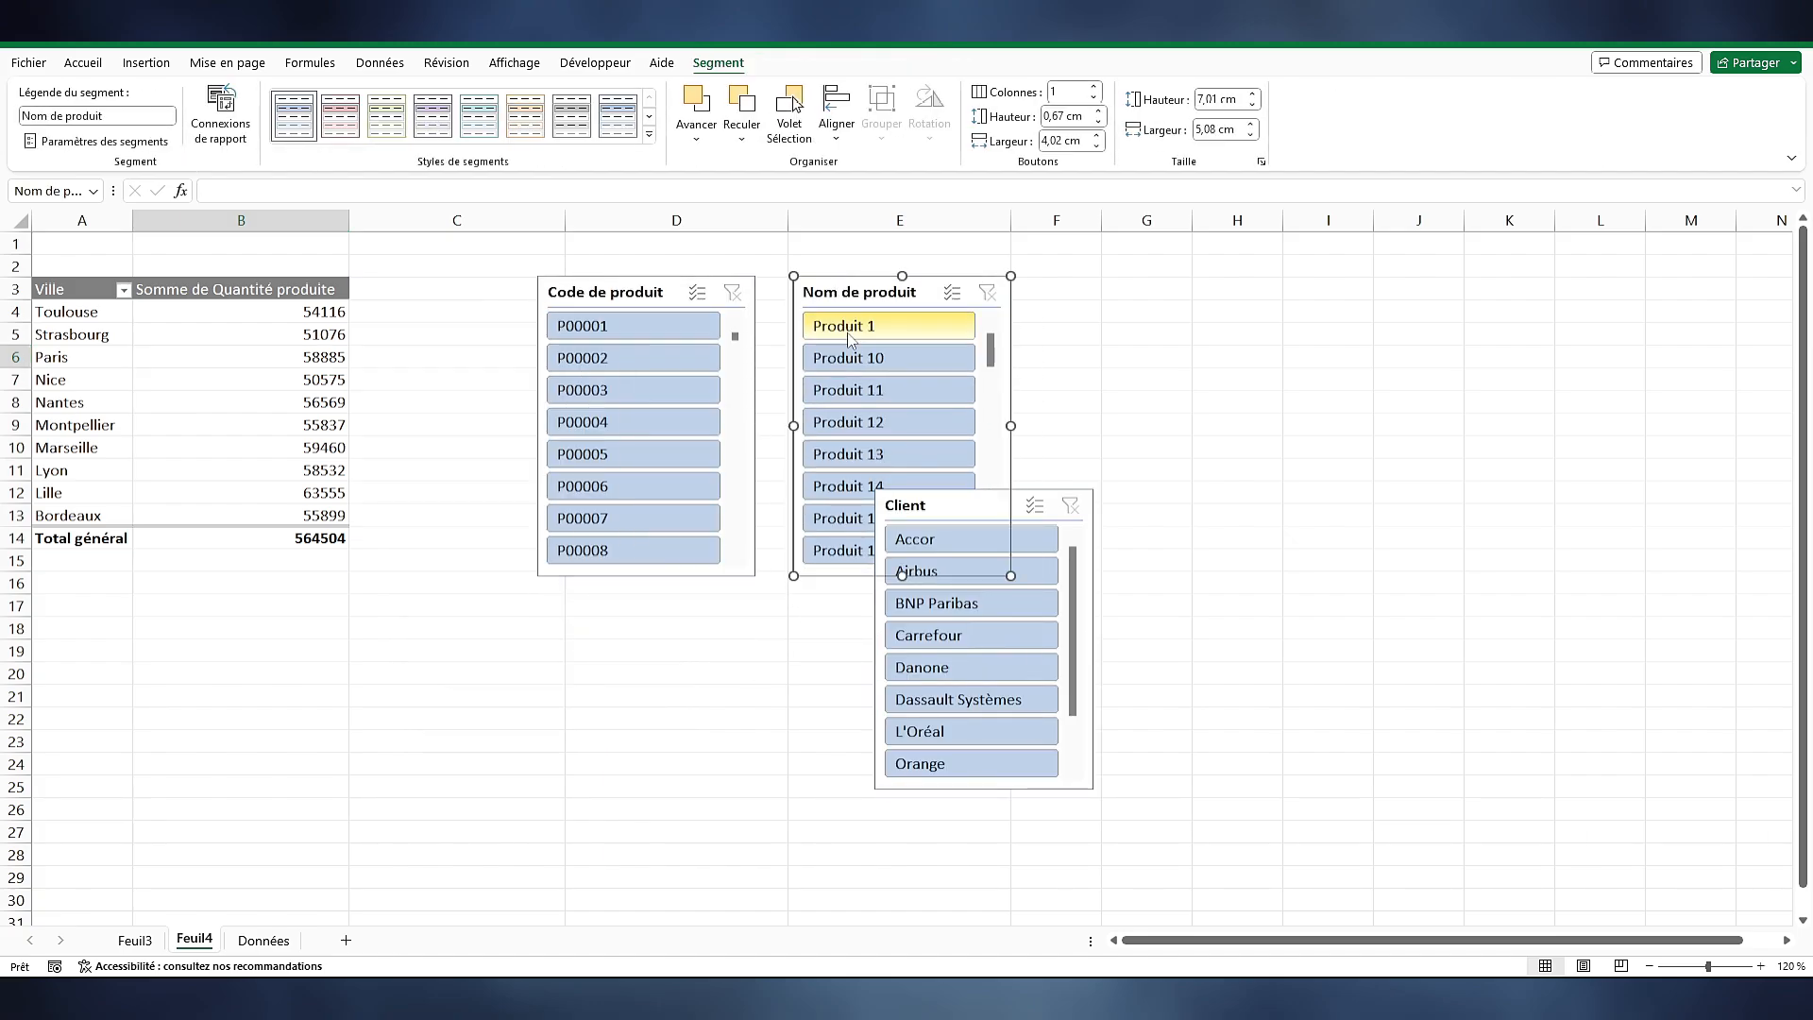
drag(998, 505, 1171, 290)
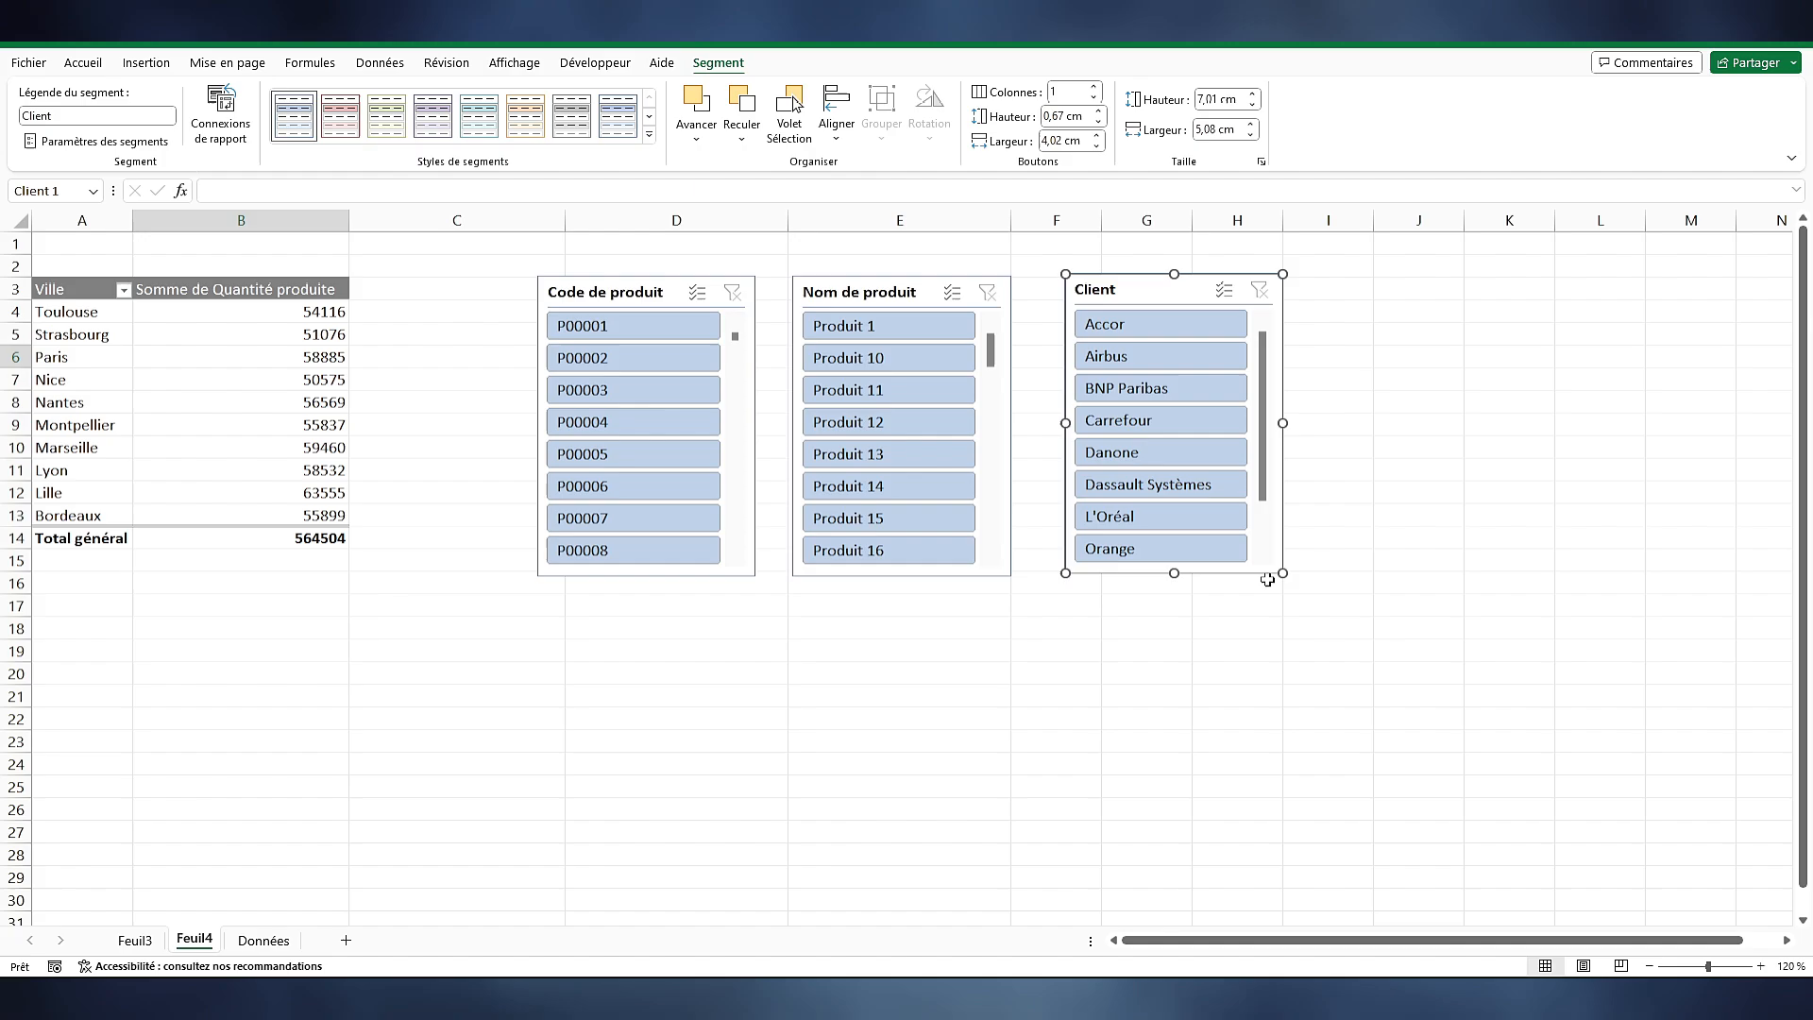
Filter with the slicers to clients Airbus and Carrefour and exclude product codes P00002, P00005, P00010, P00015, P00016 and P00018
click(1132, 363)
ctrl+click(1133, 420)
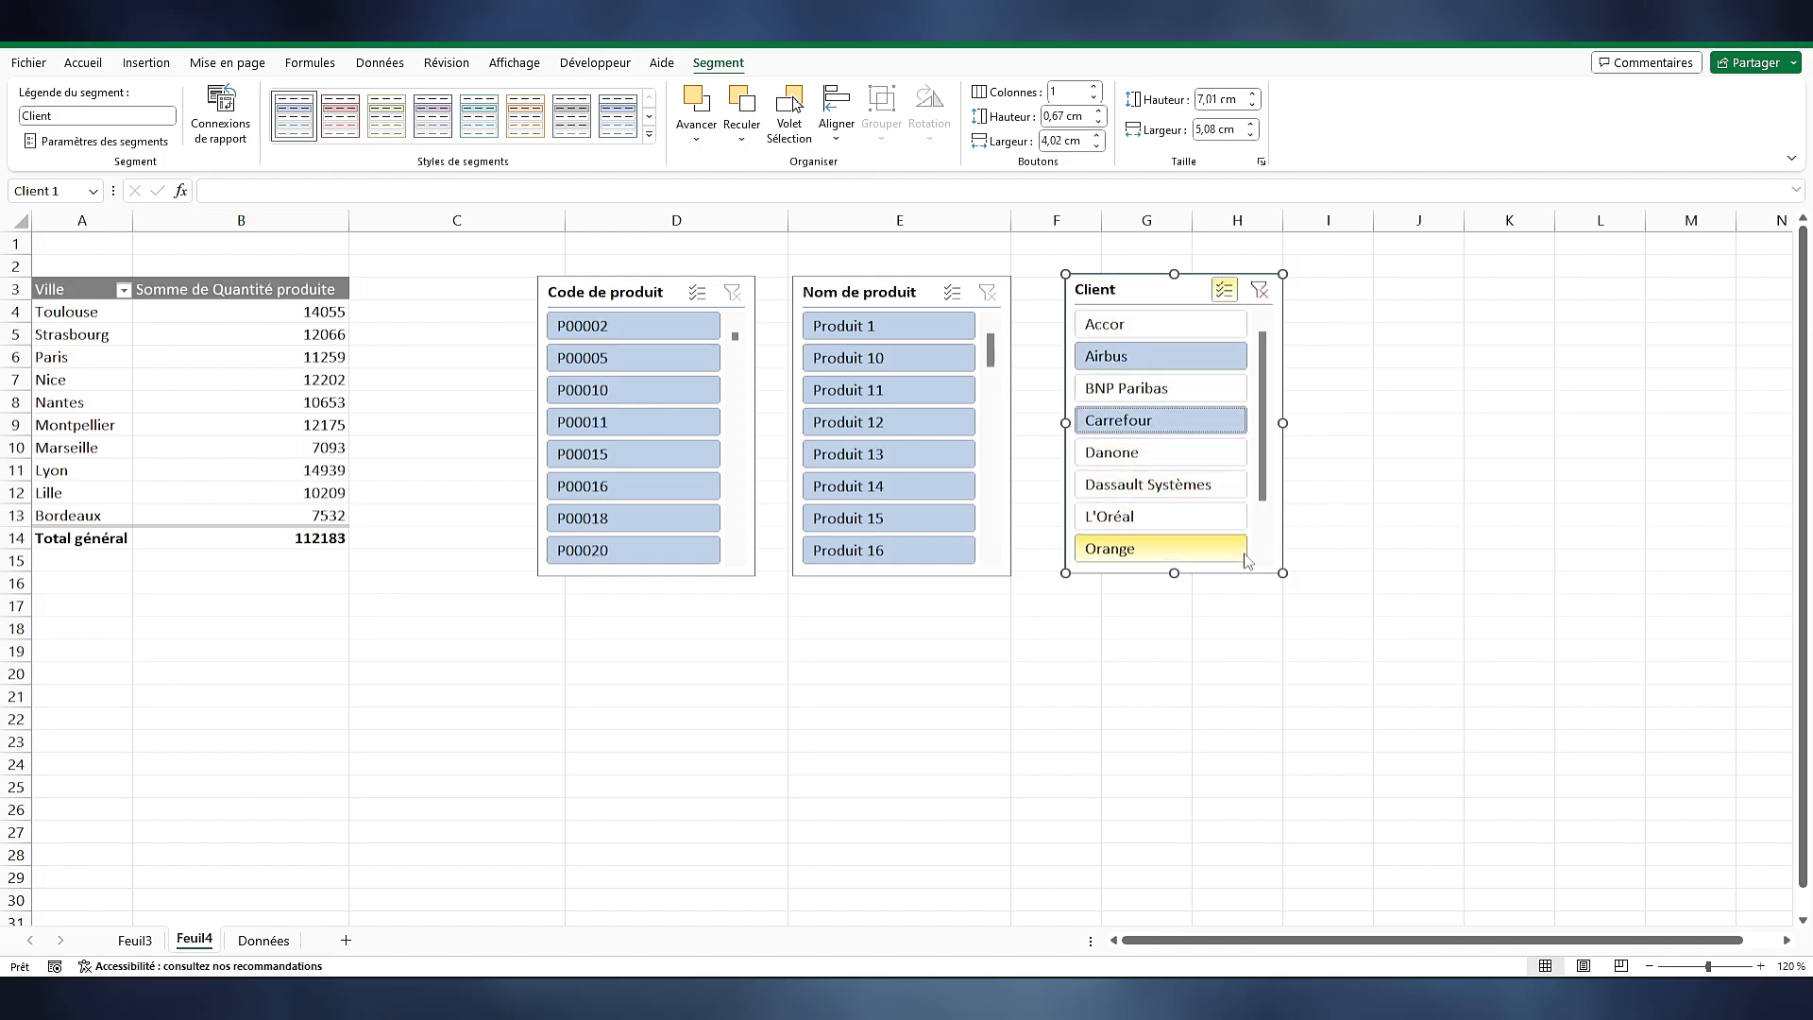
click(697, 292)
click(624, 326)
click(619, 390)
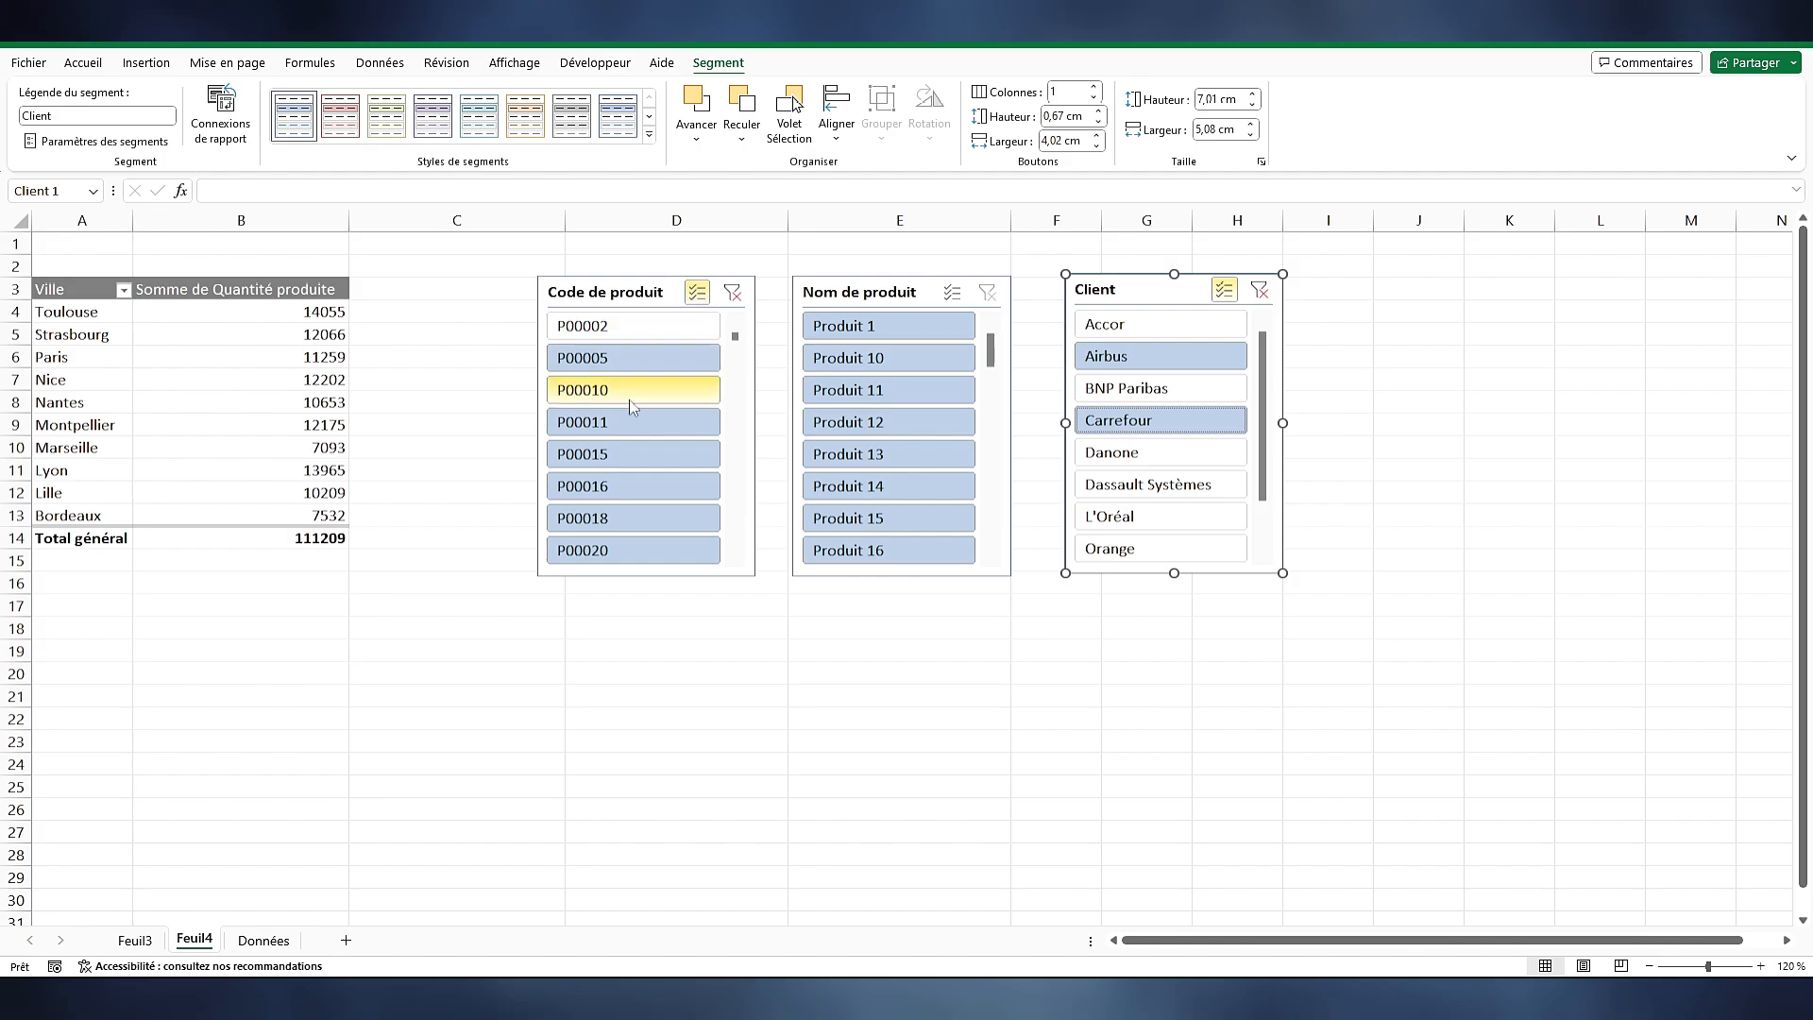
click(604, 361)
click(633, 486)
click(632, 454)
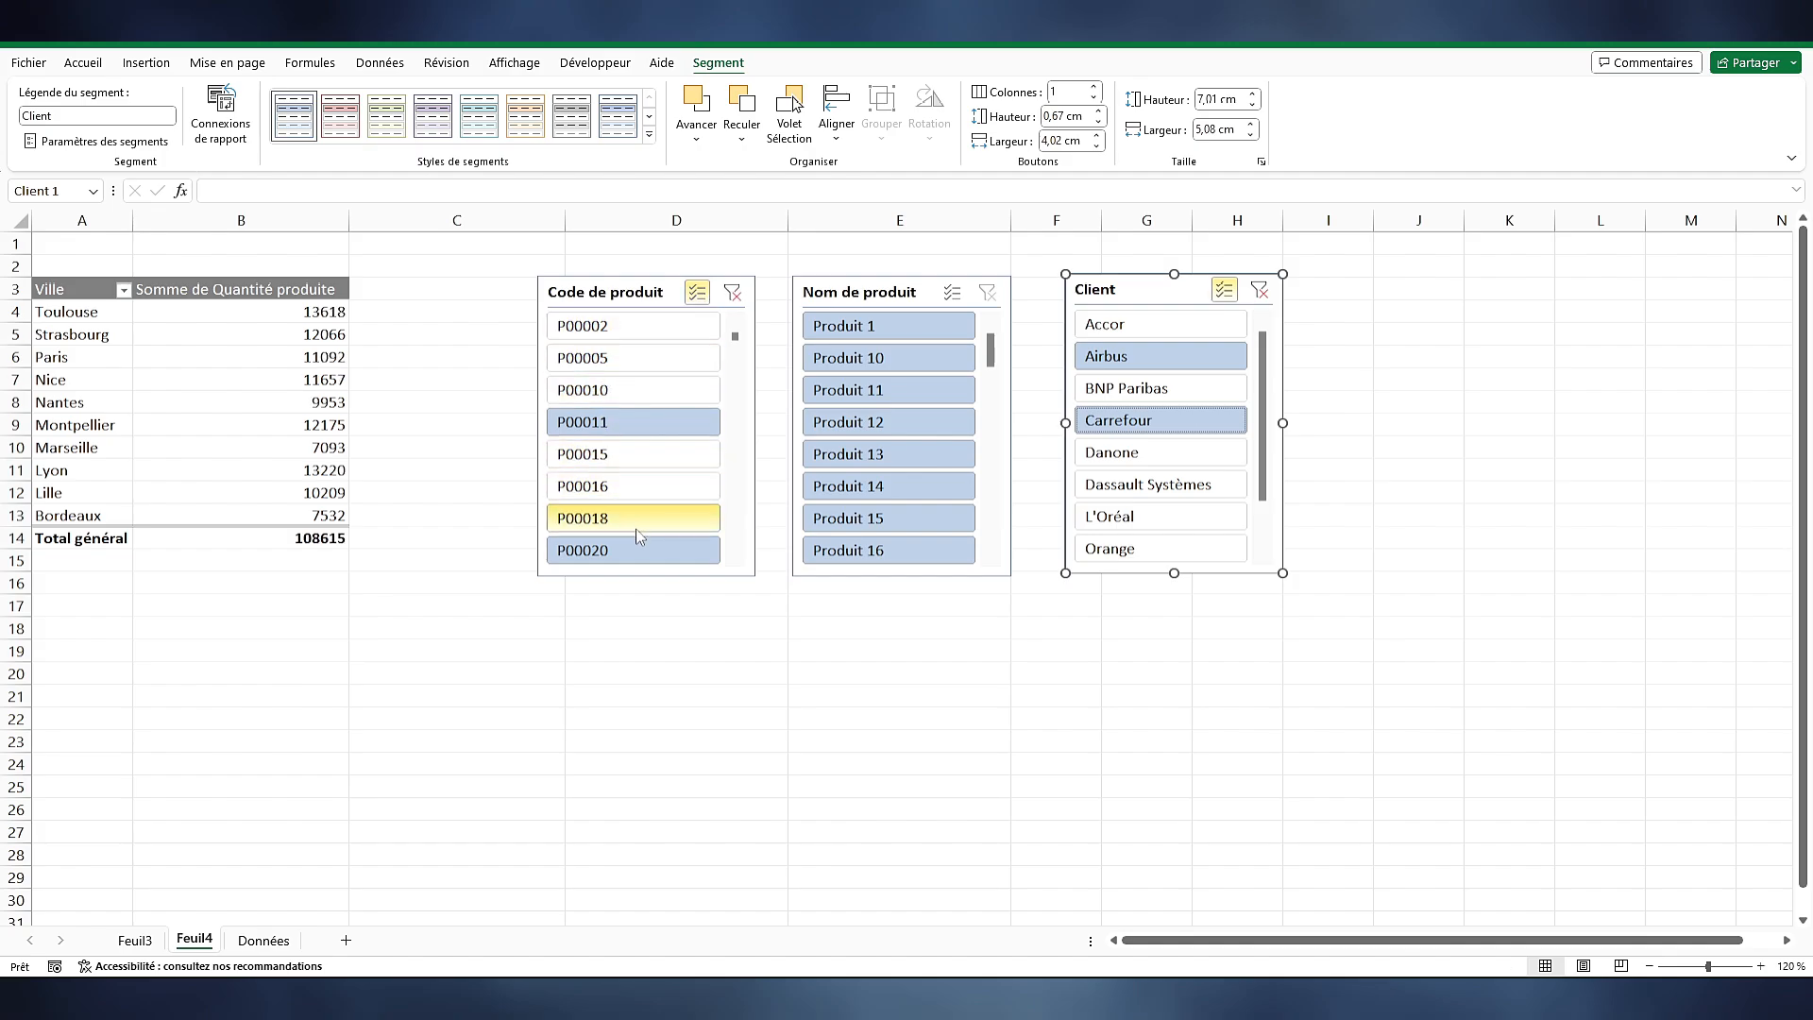
click(636, 525)
Filter the Nom de produit slicer by one product at a time: Produit 12, 11, 10, 14 and finally Produit 15
click(887, 420)
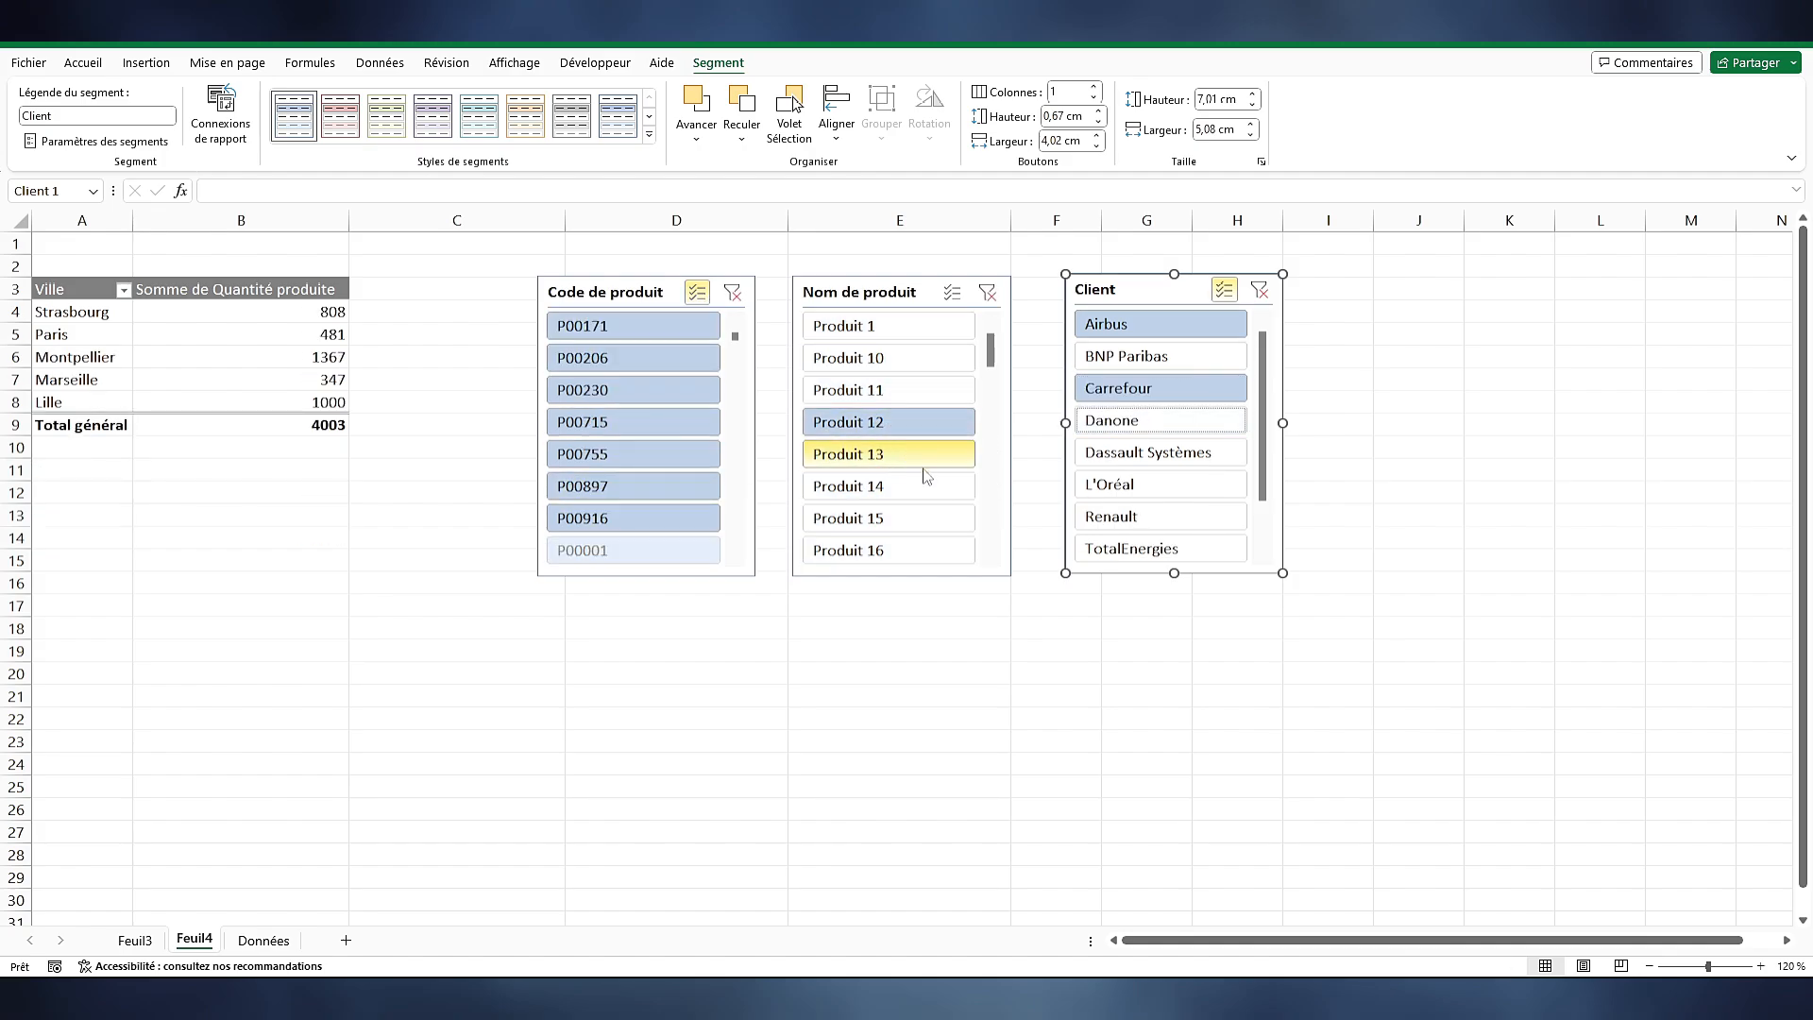
click(895, 387)
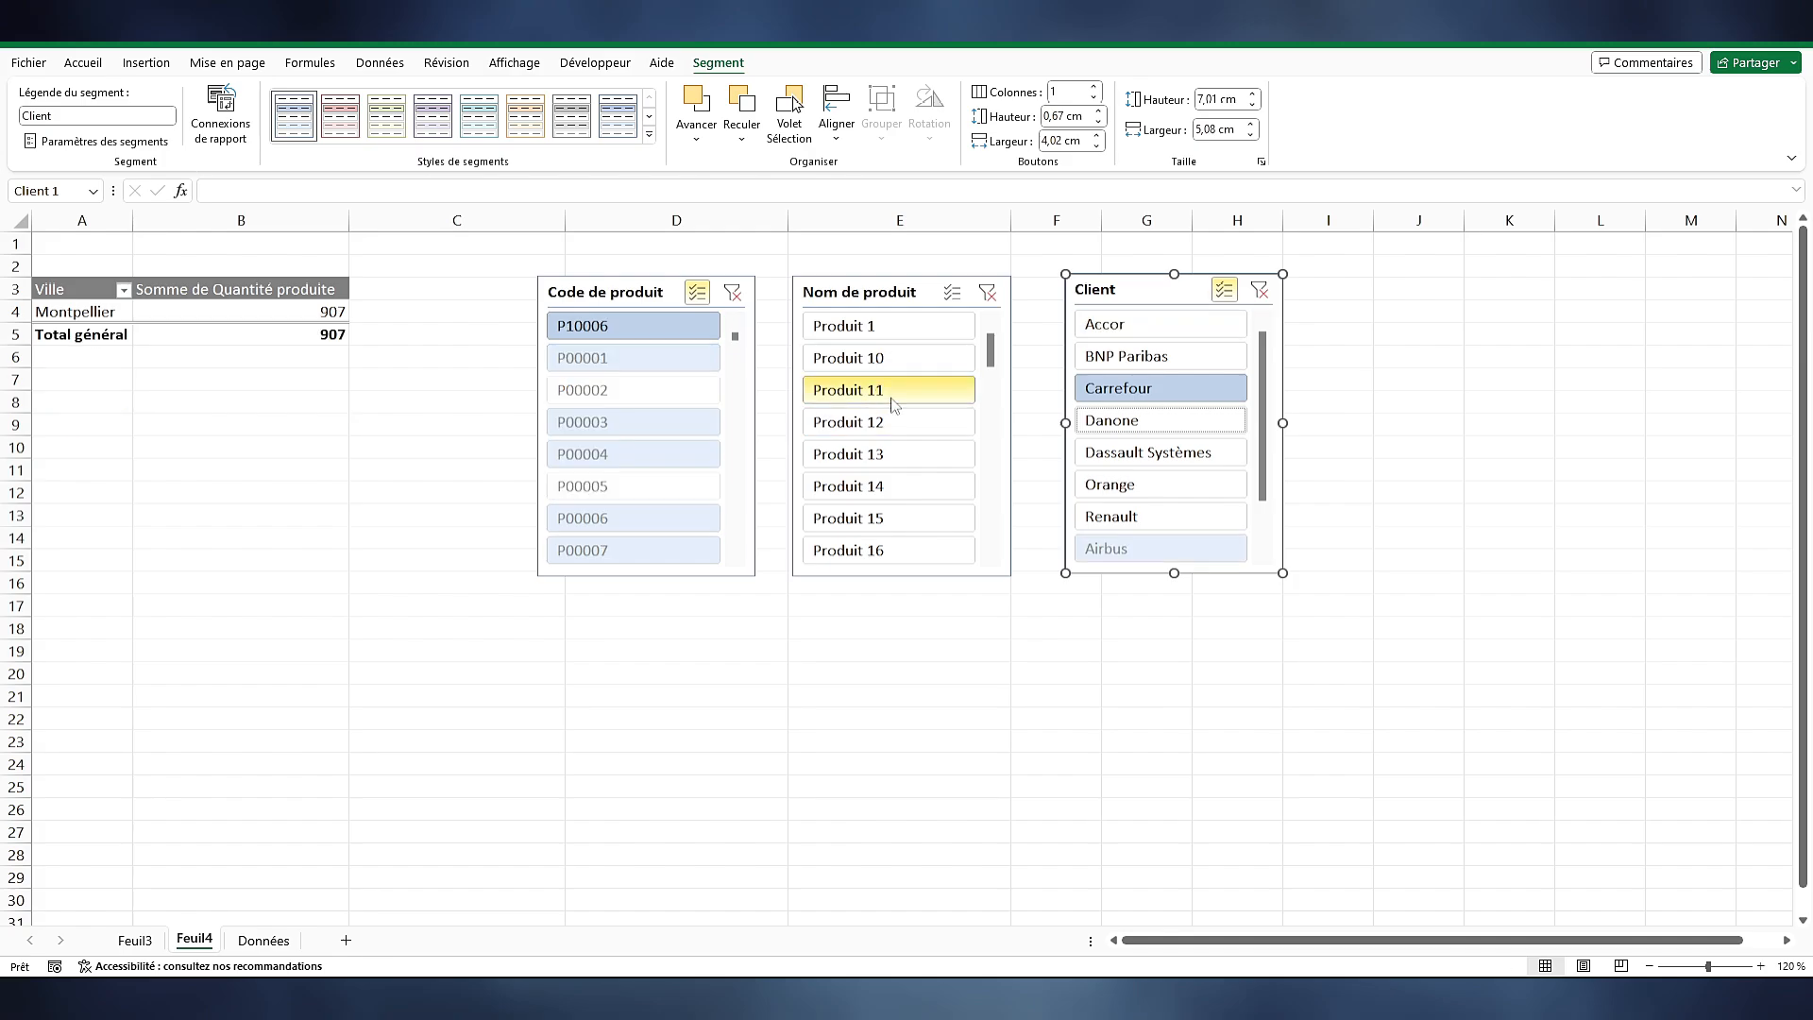
click(873, 359)
click(885, 487)
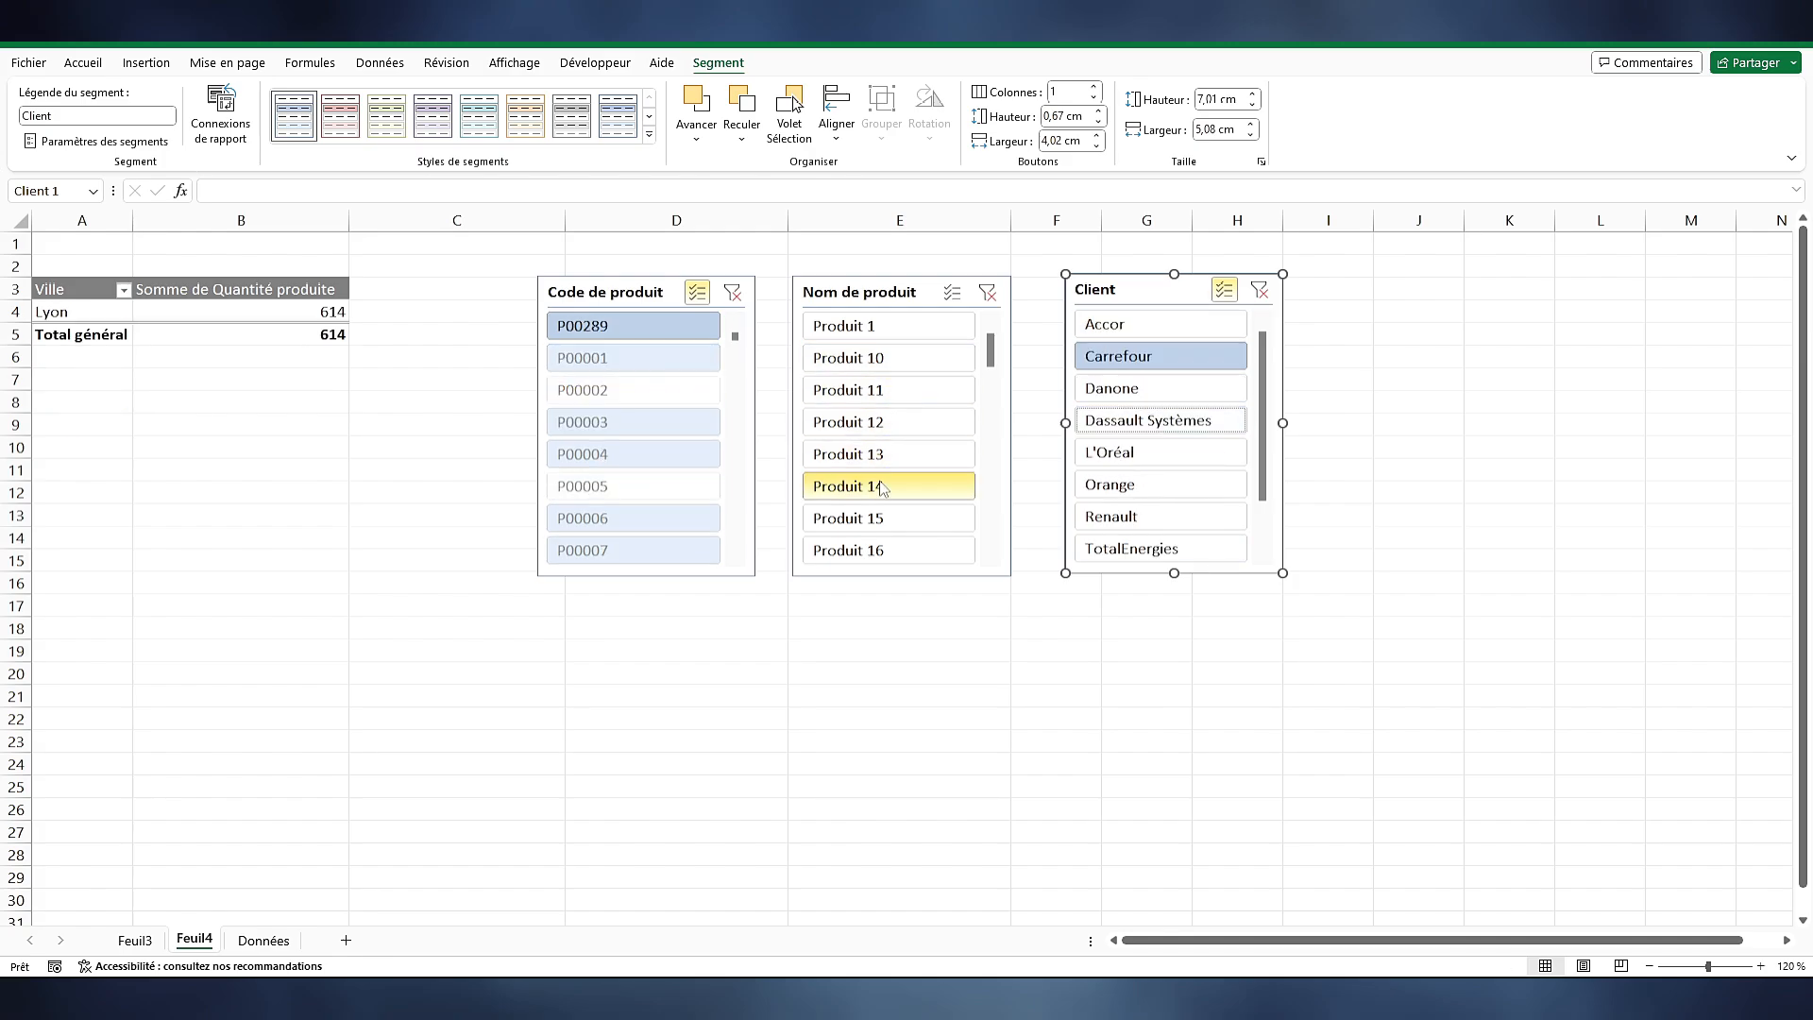
click(840, 518)
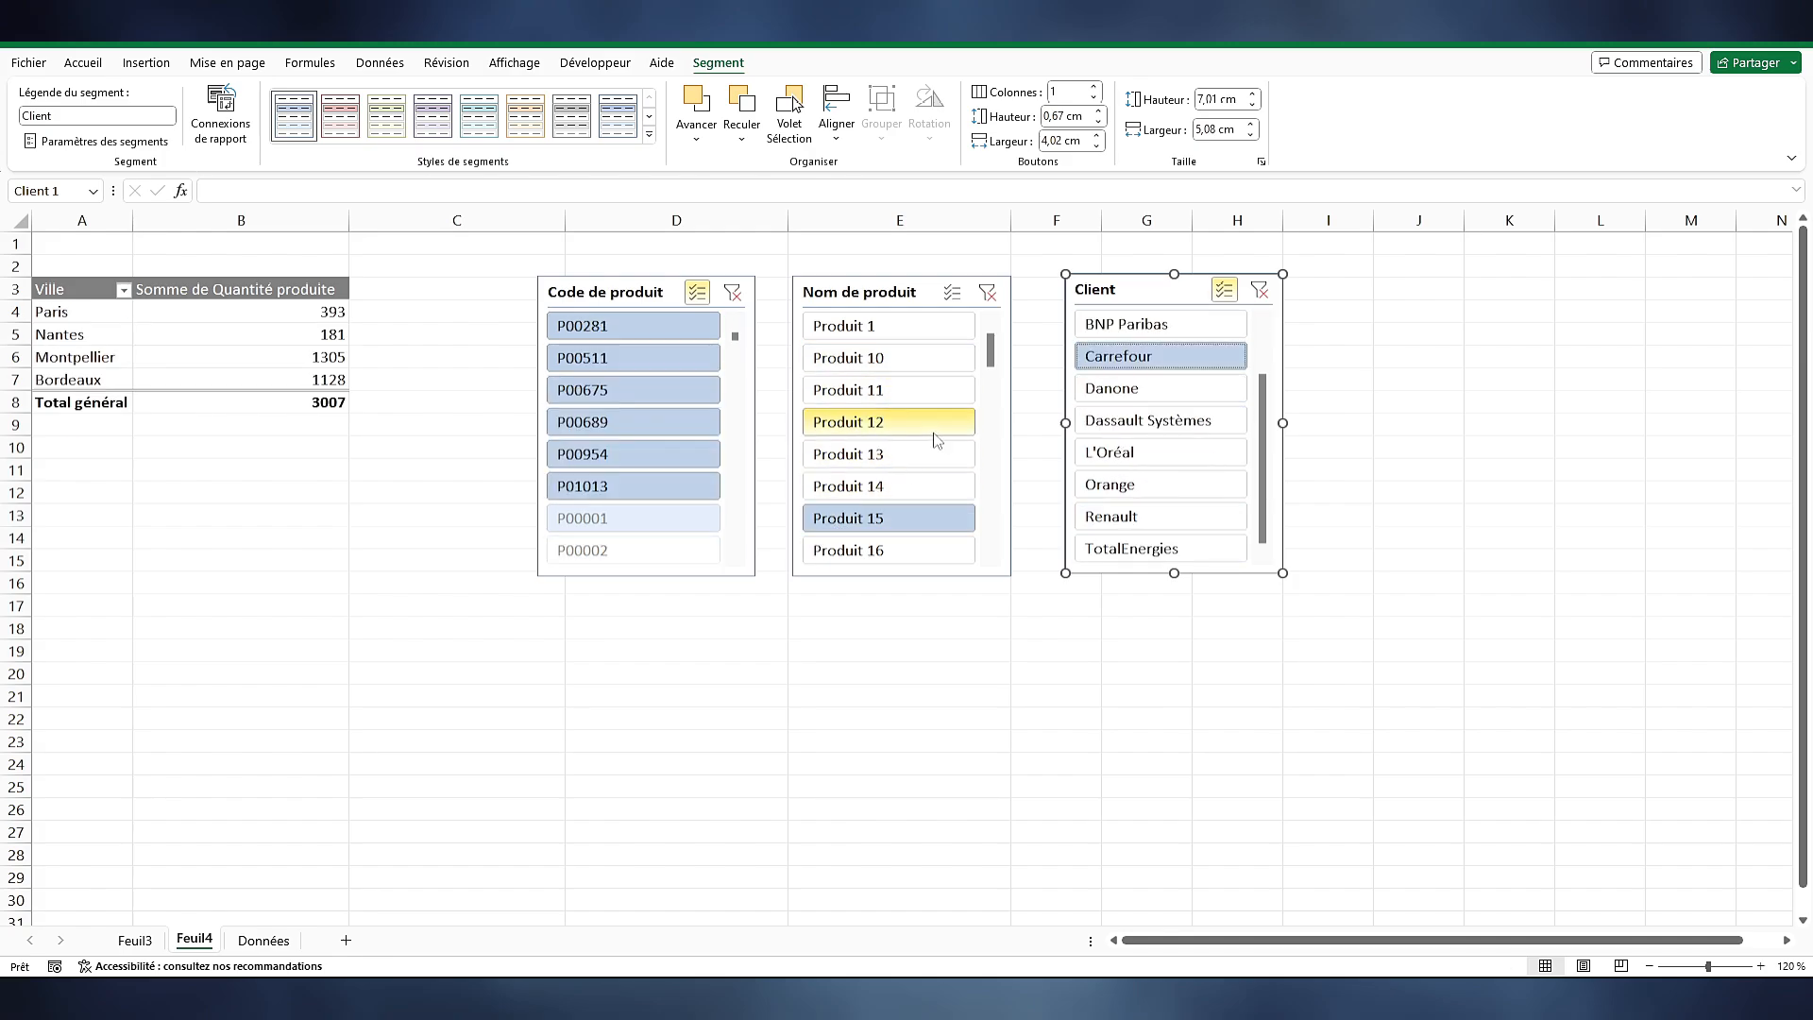
Set the Client slicer to sort its items in descending order (Z to A) and hide items without data
right_click(1159, 290)
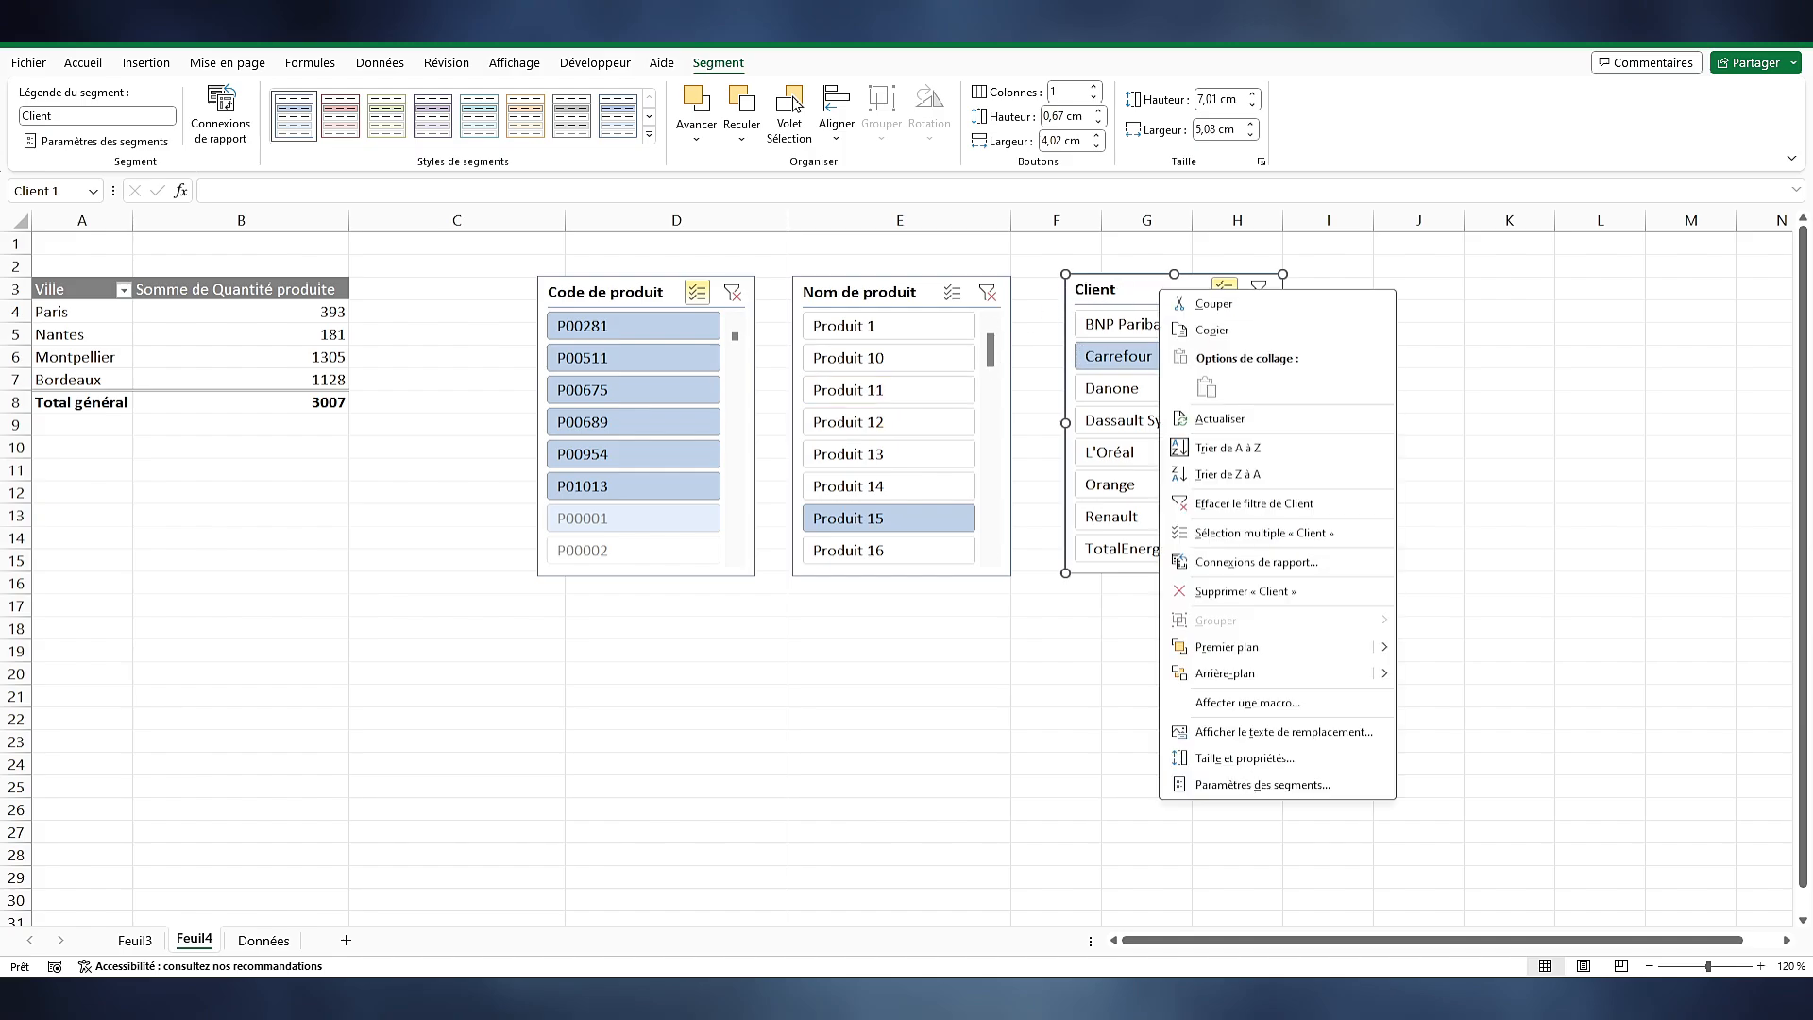
click(1232, 784)
drag(1192, 673, 797, 578)
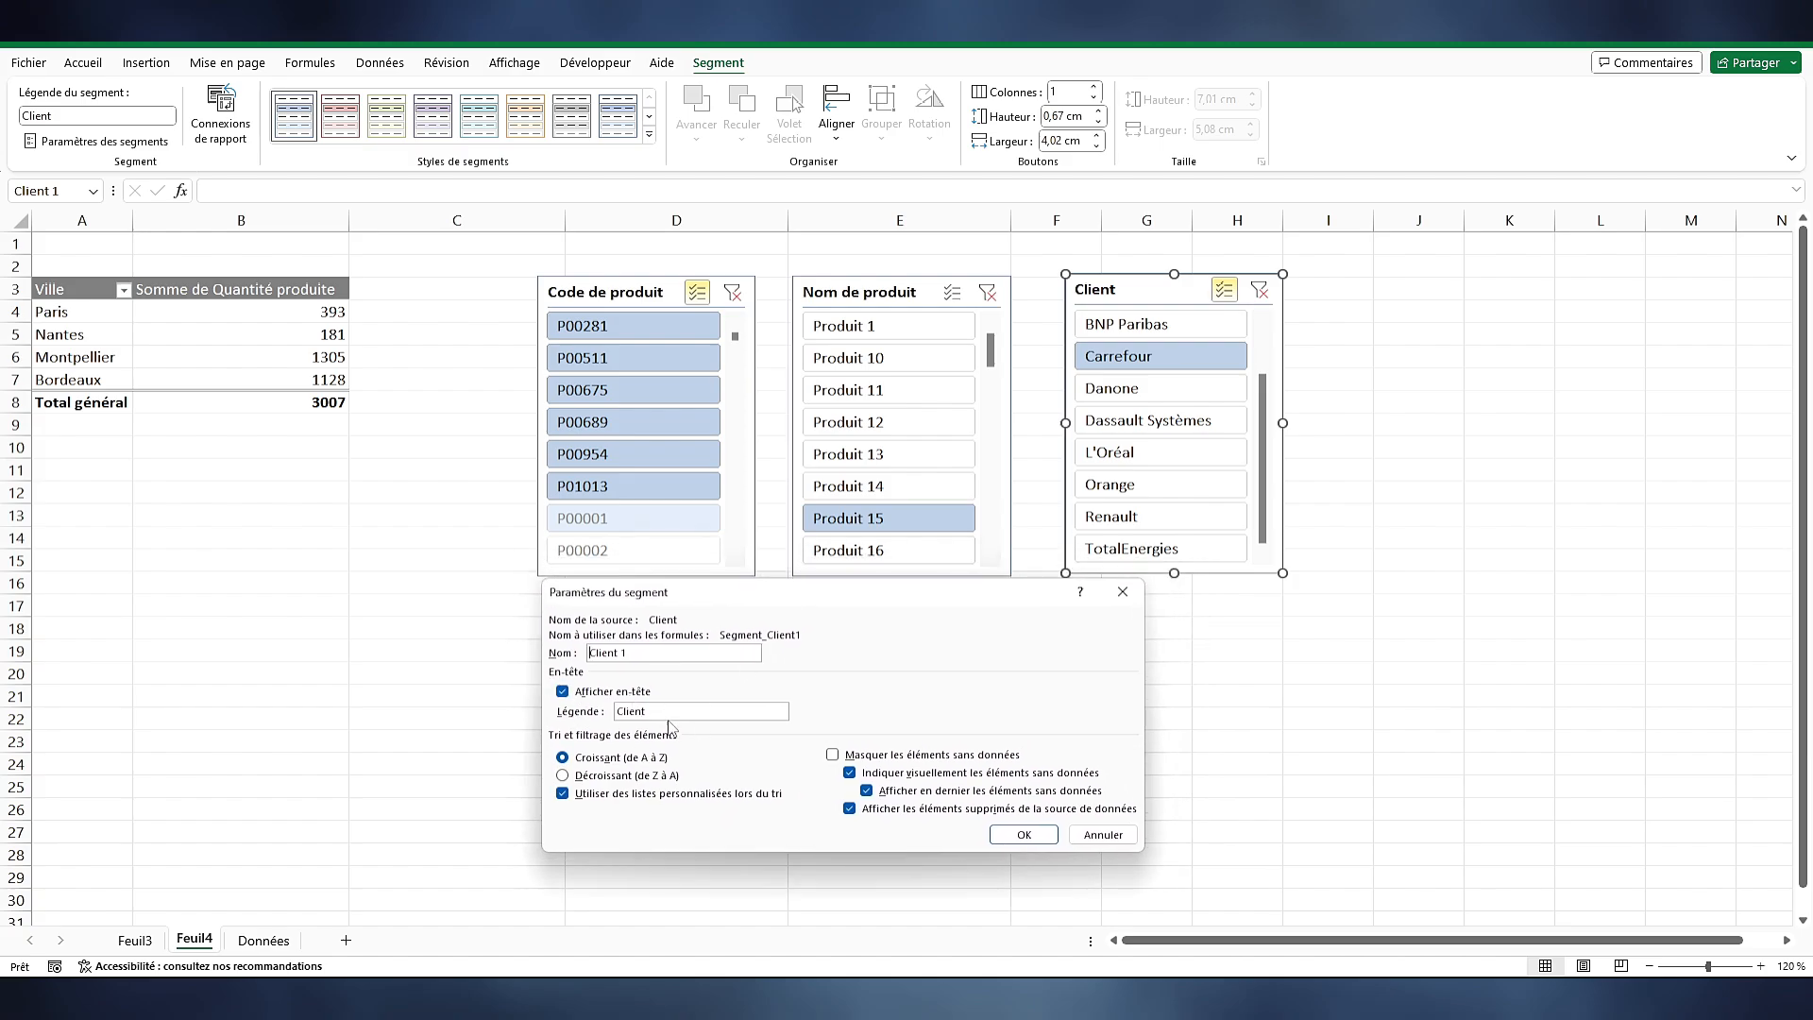
click(585, 761)
click(601, 777)
click(889, 755)
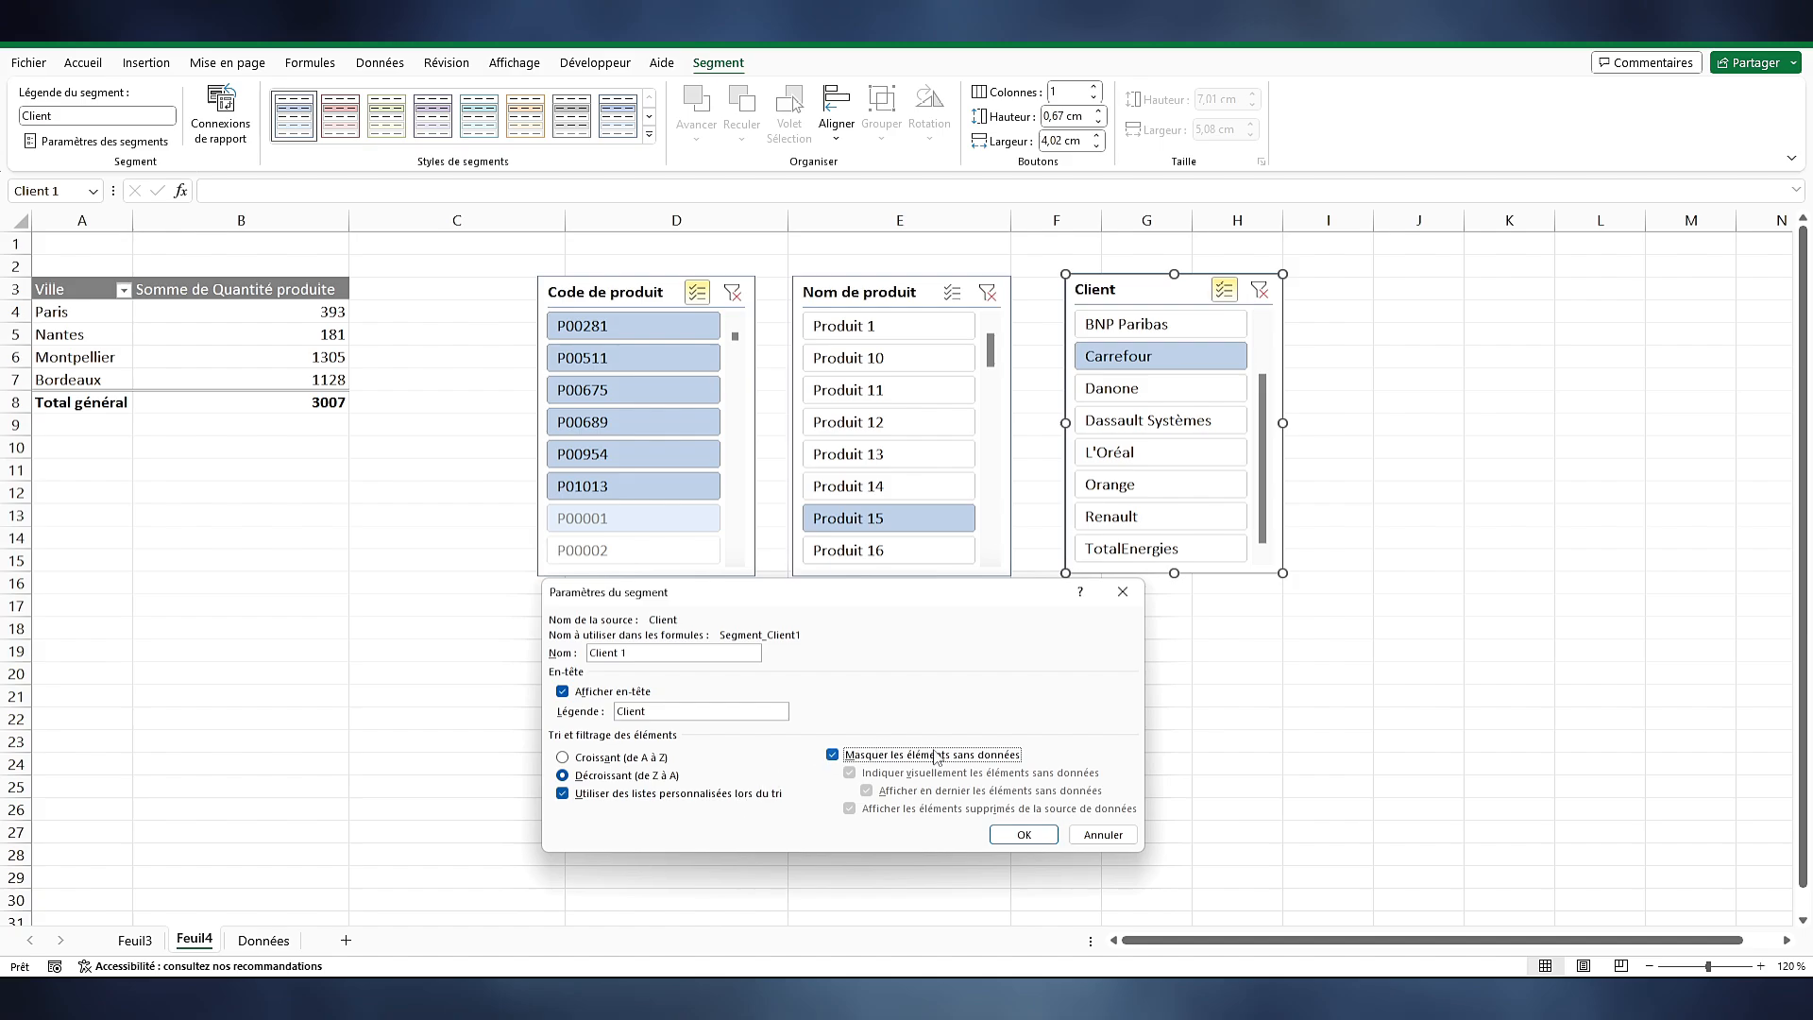
click(1001, 835)
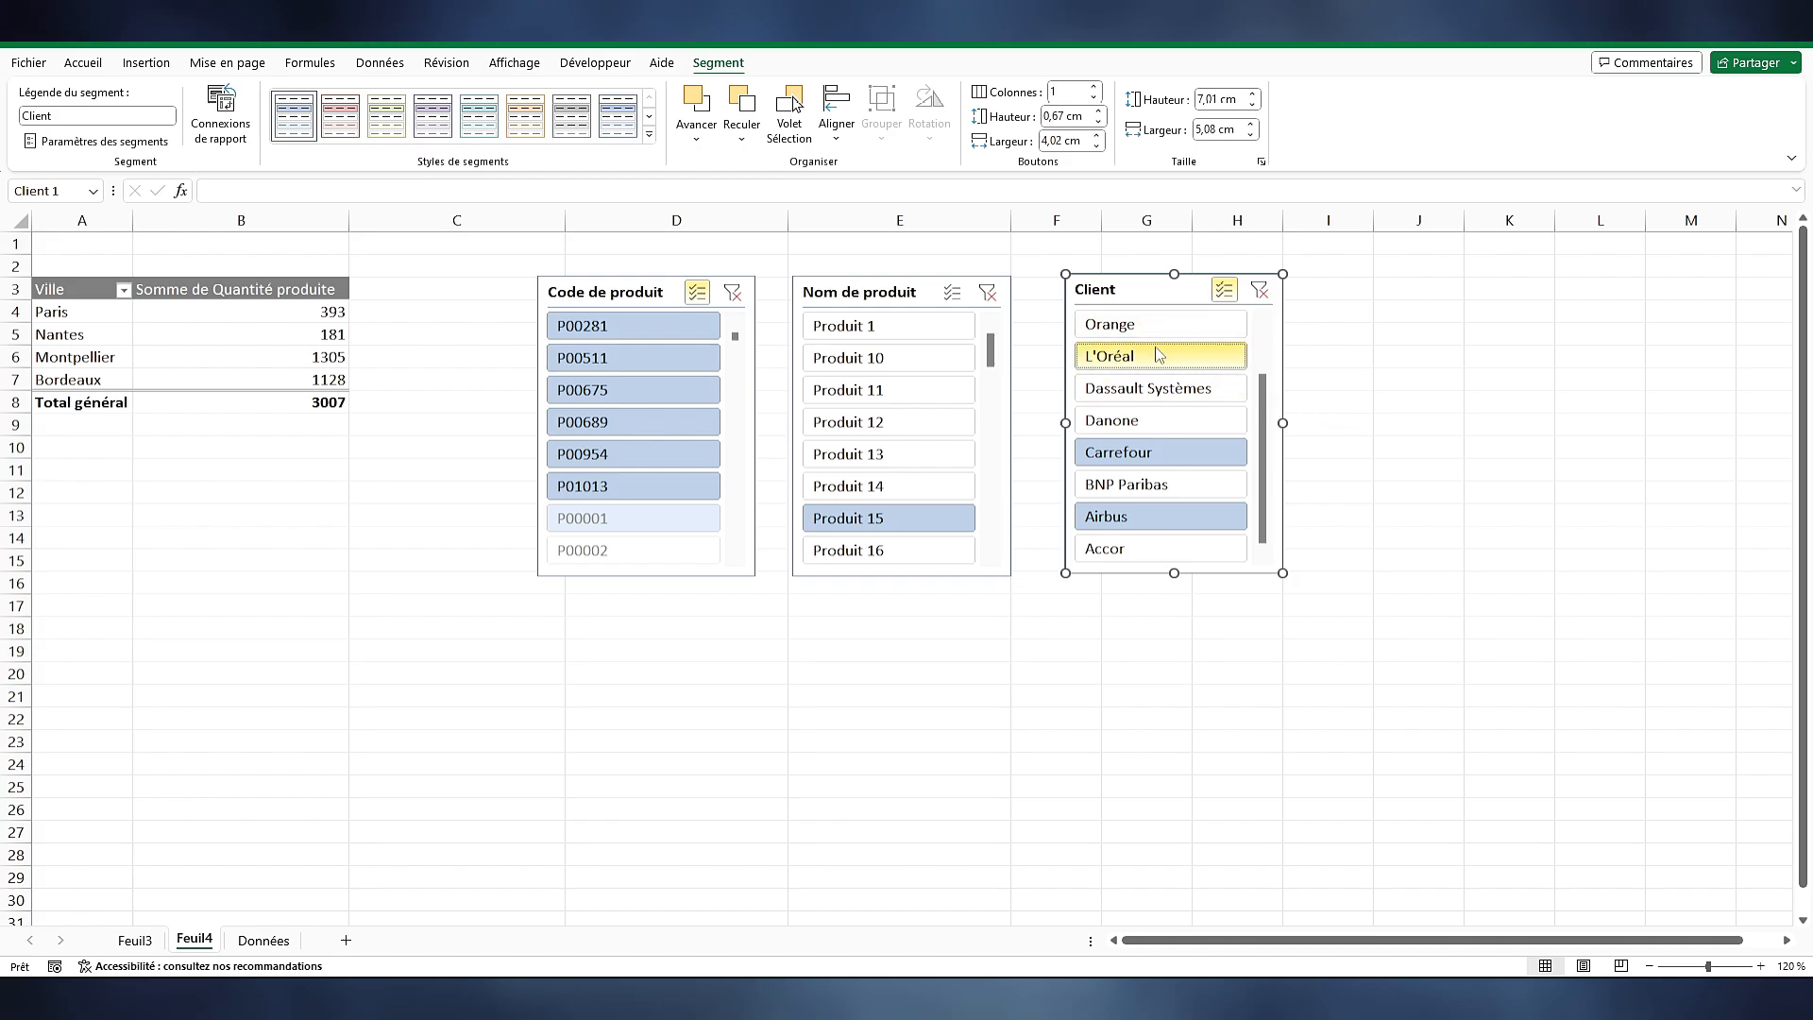
scroll(1167, 369, up, 2)
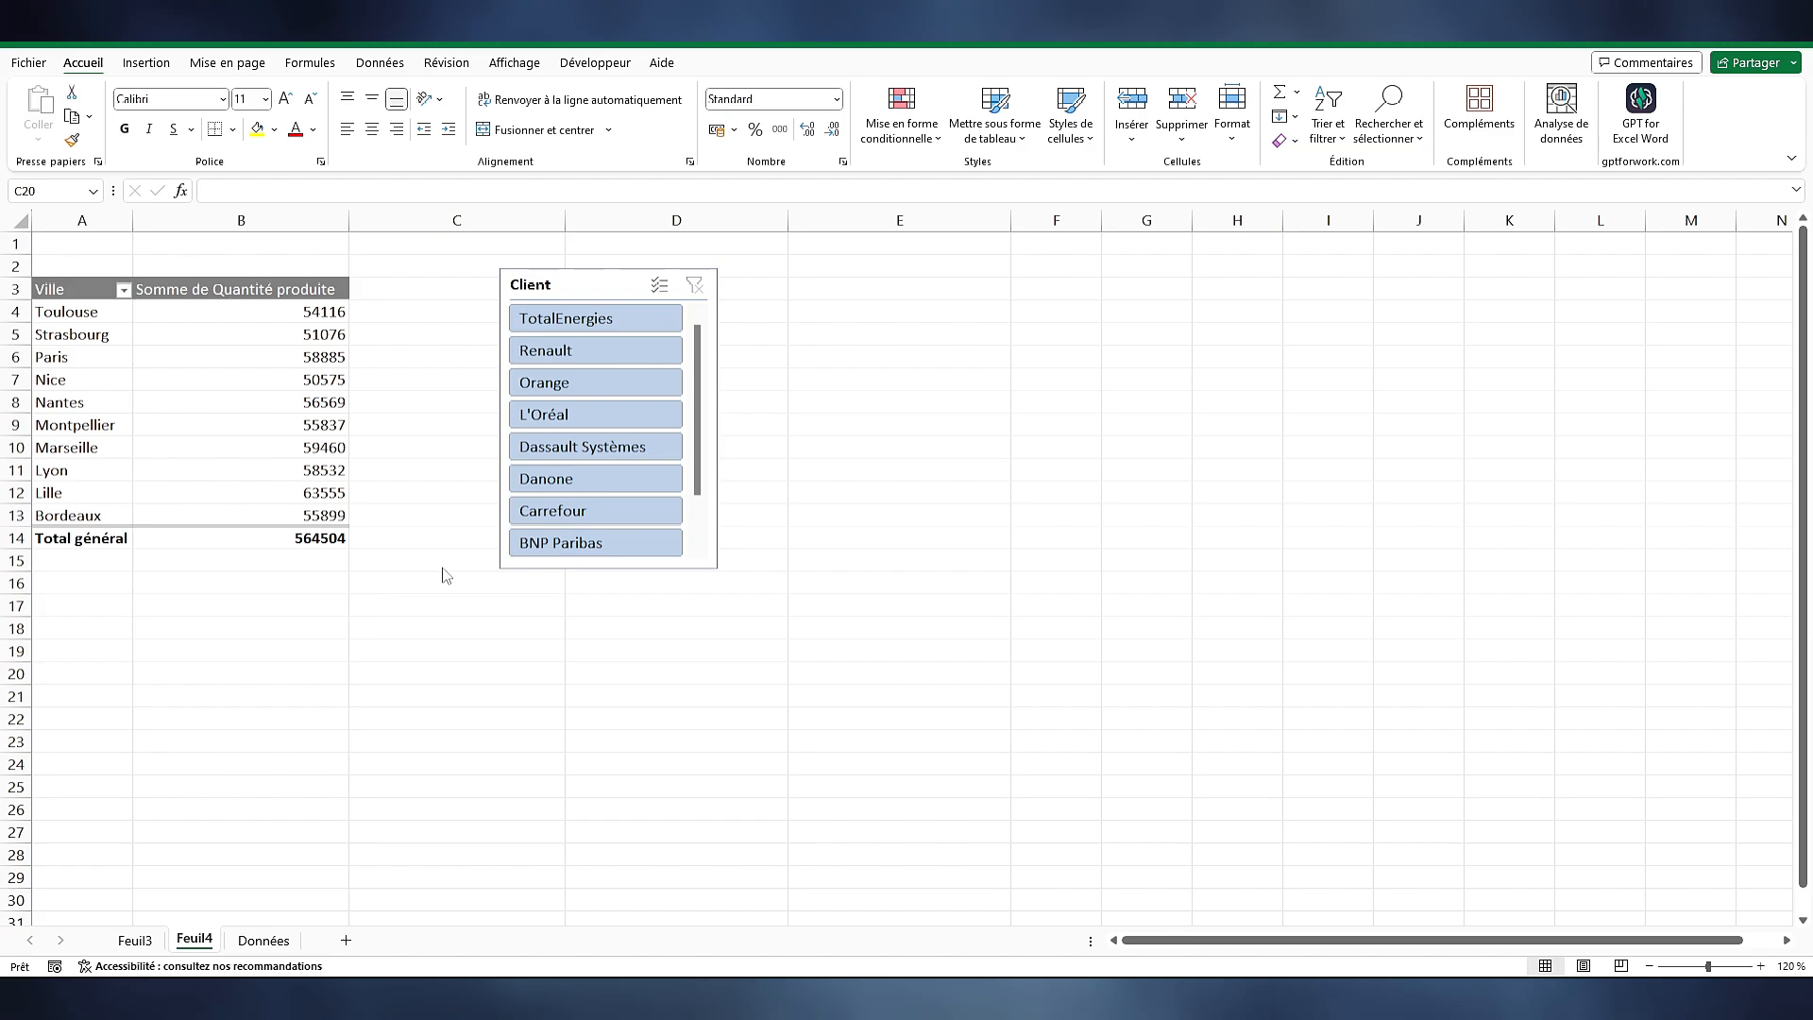
Insert a timeline for the Date field into the pivot table
click(293, 340)
click(852, 64)
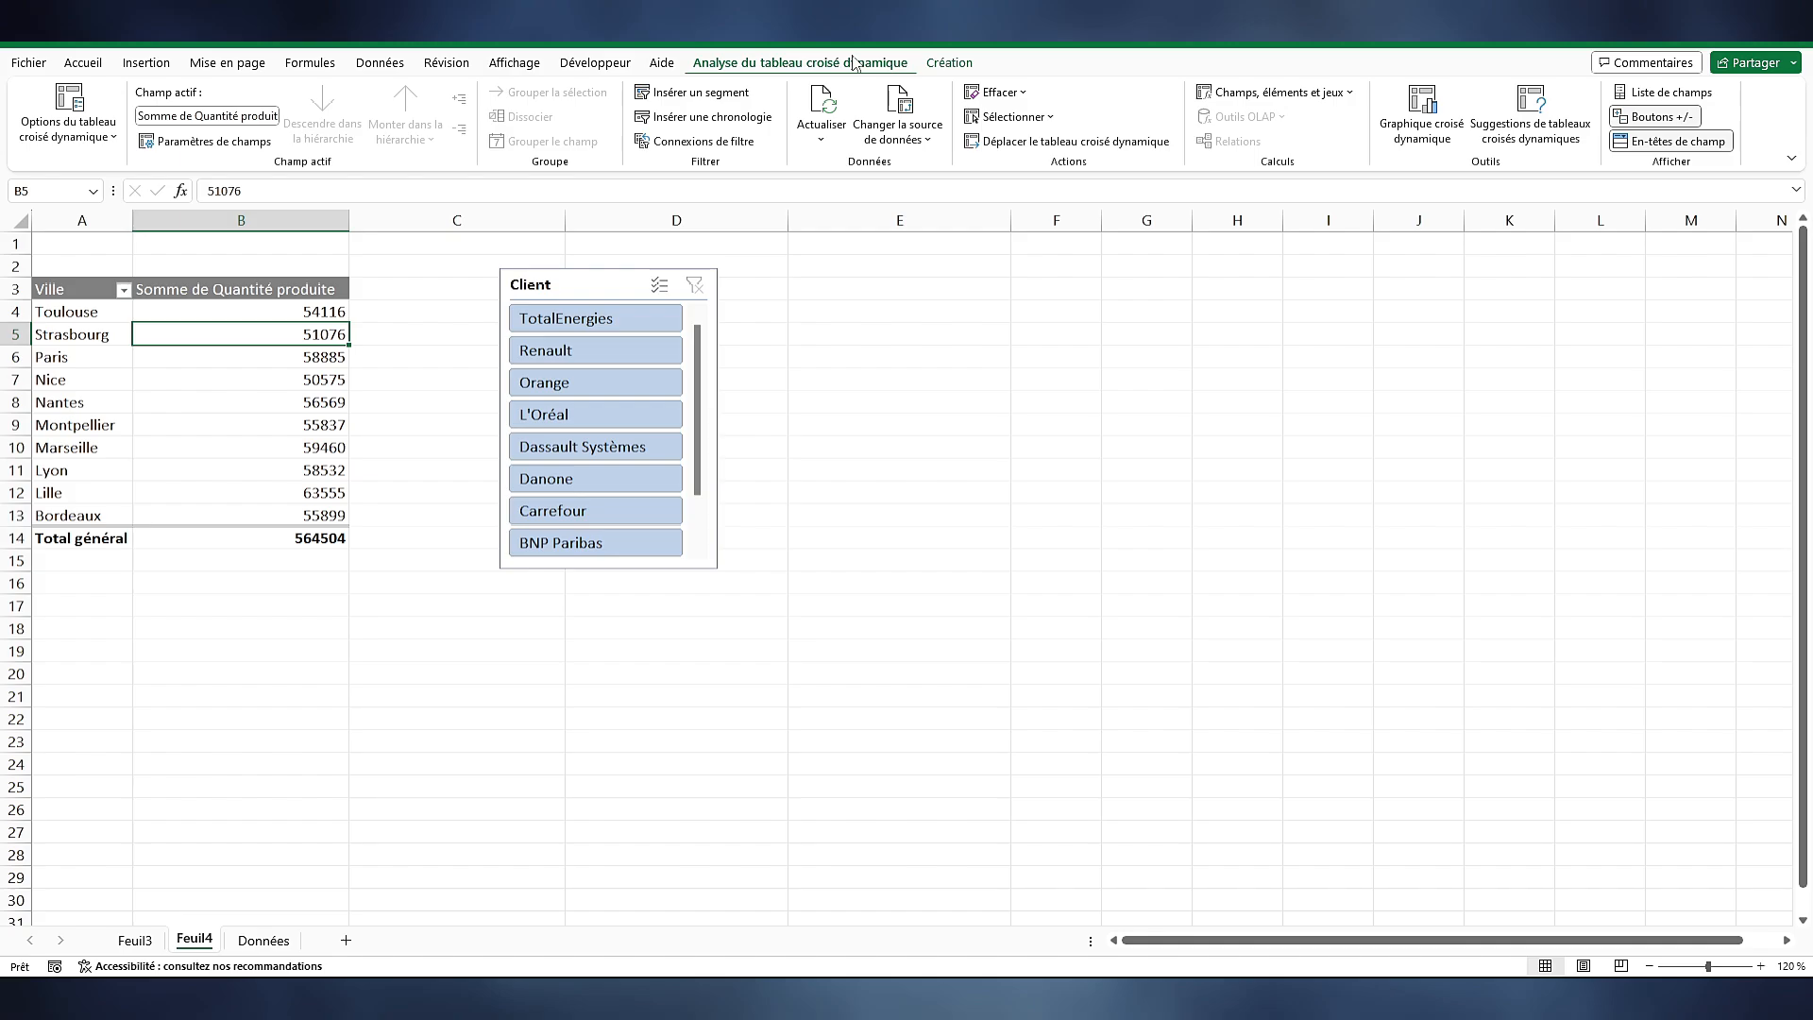
click(728, 120)
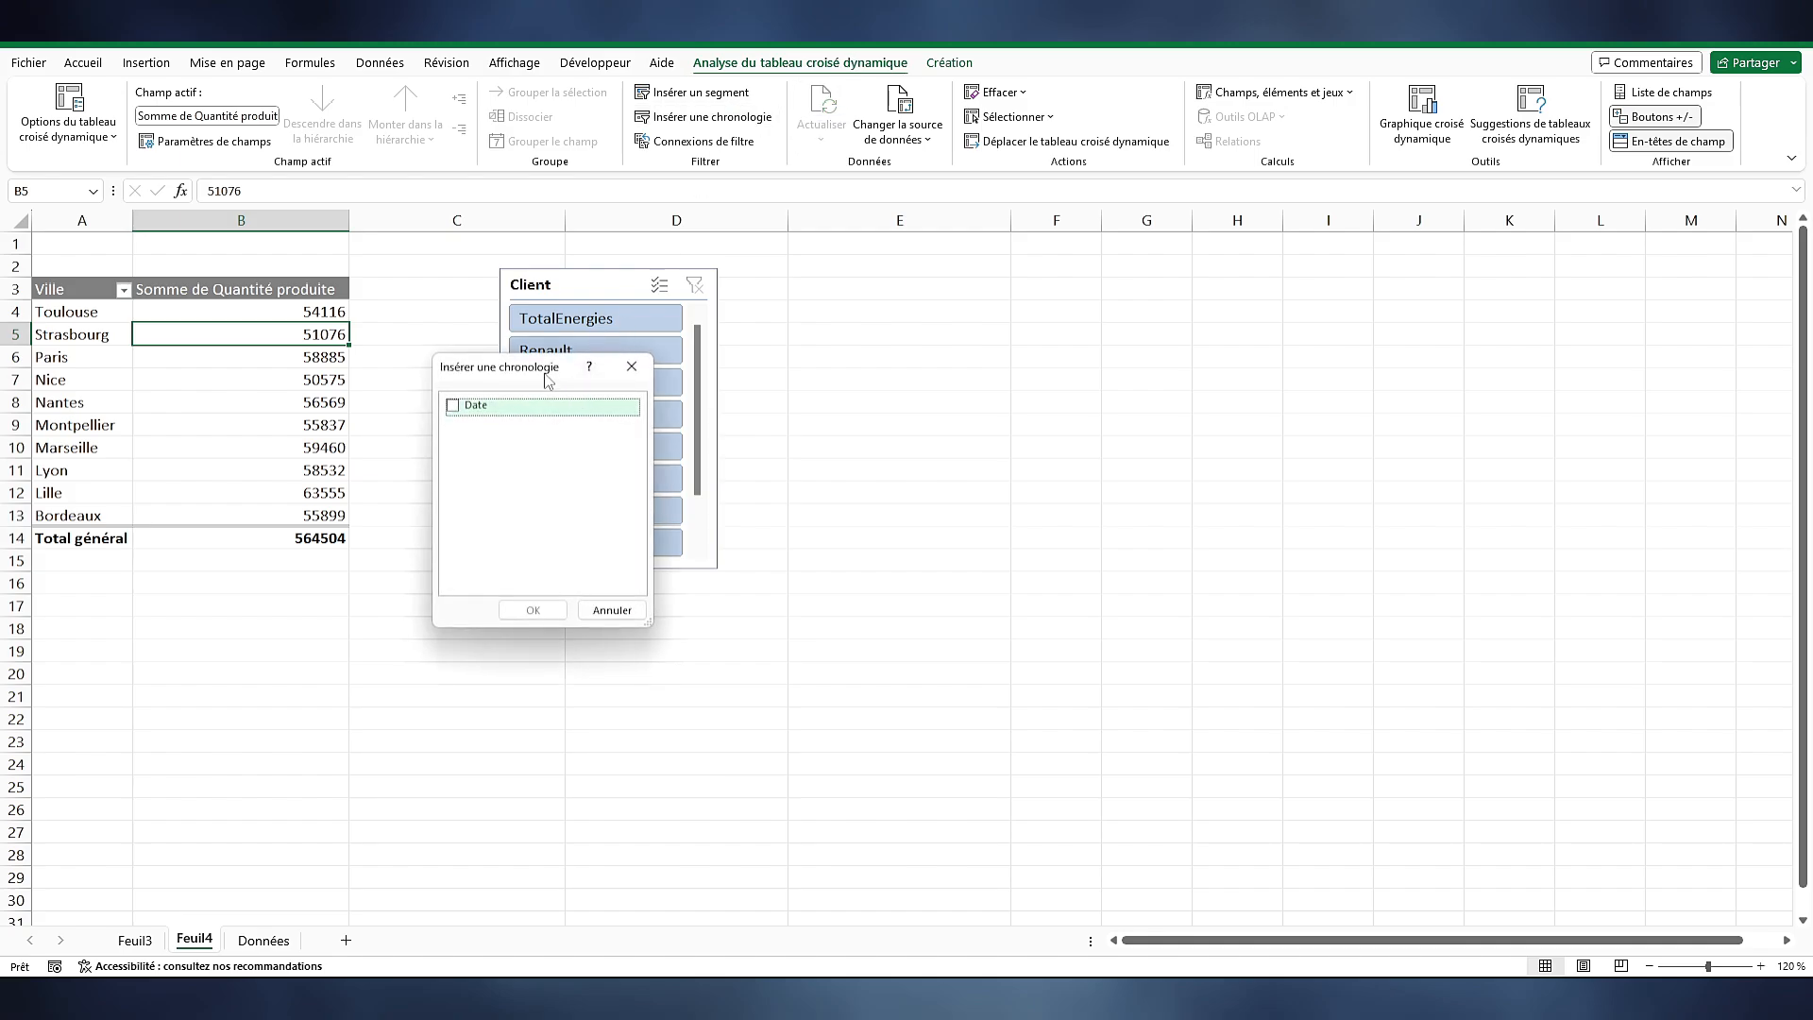
click(452, 406)
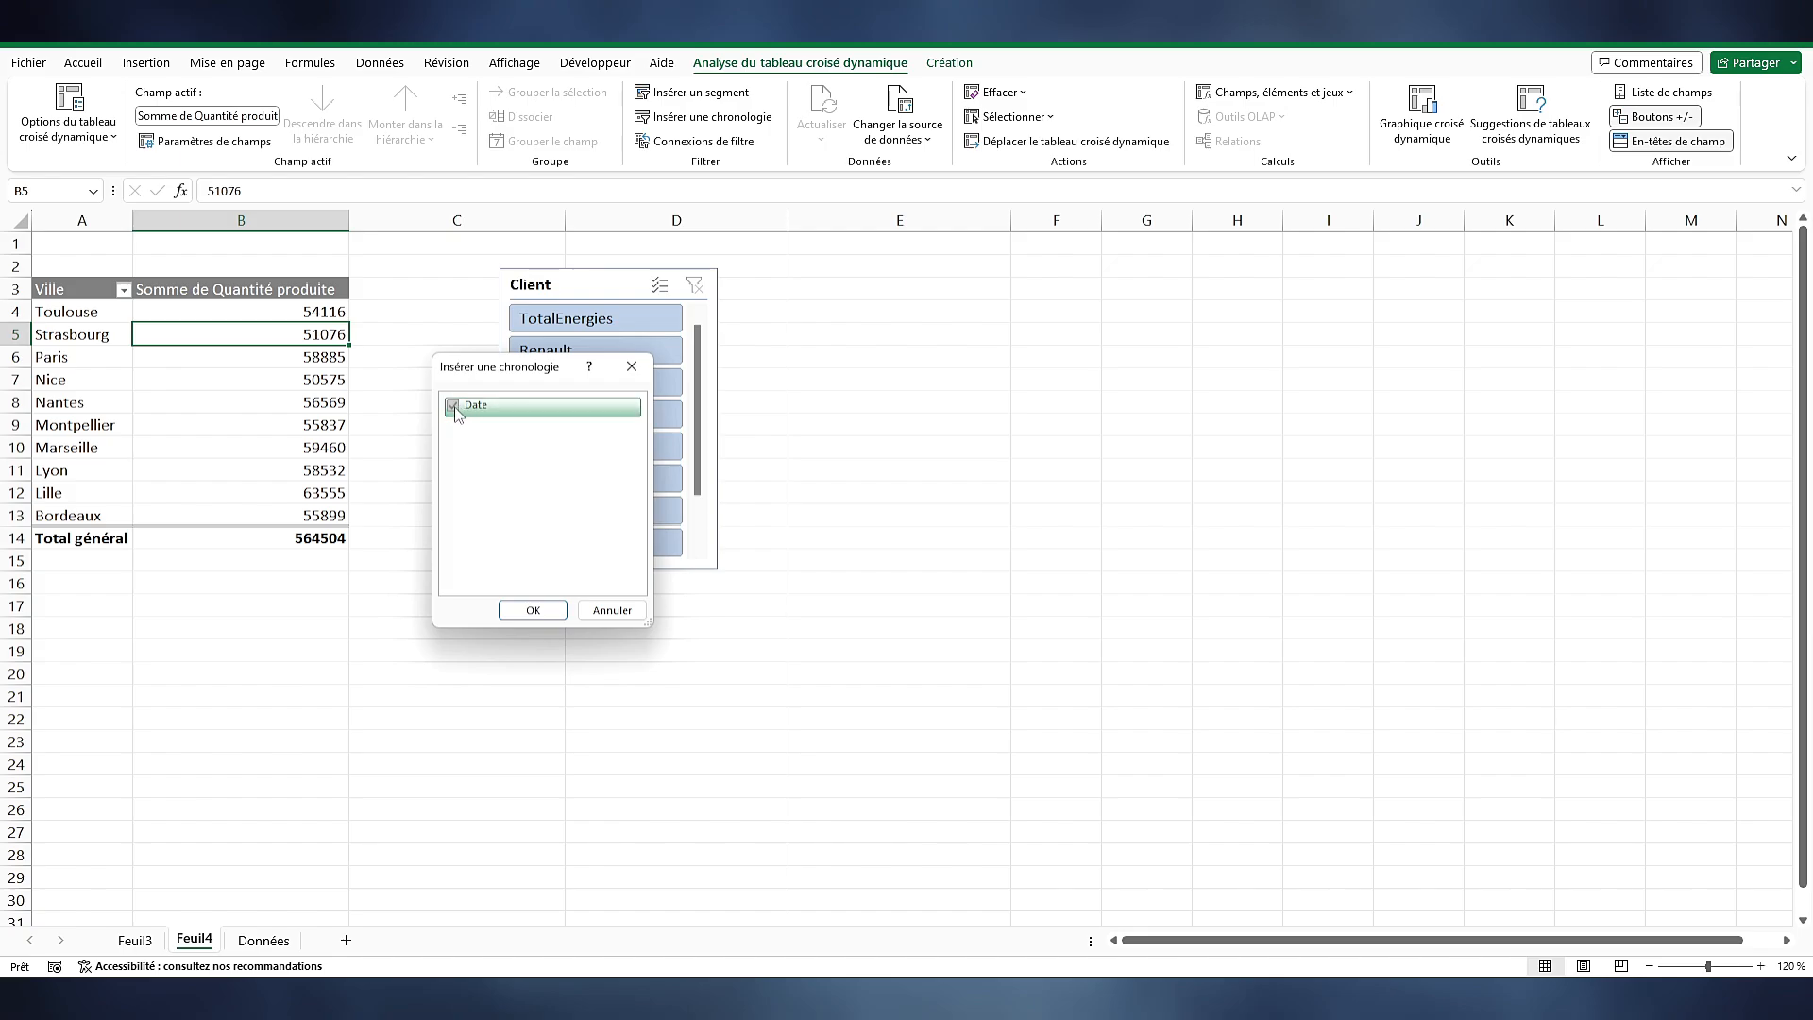
click(532, 610)
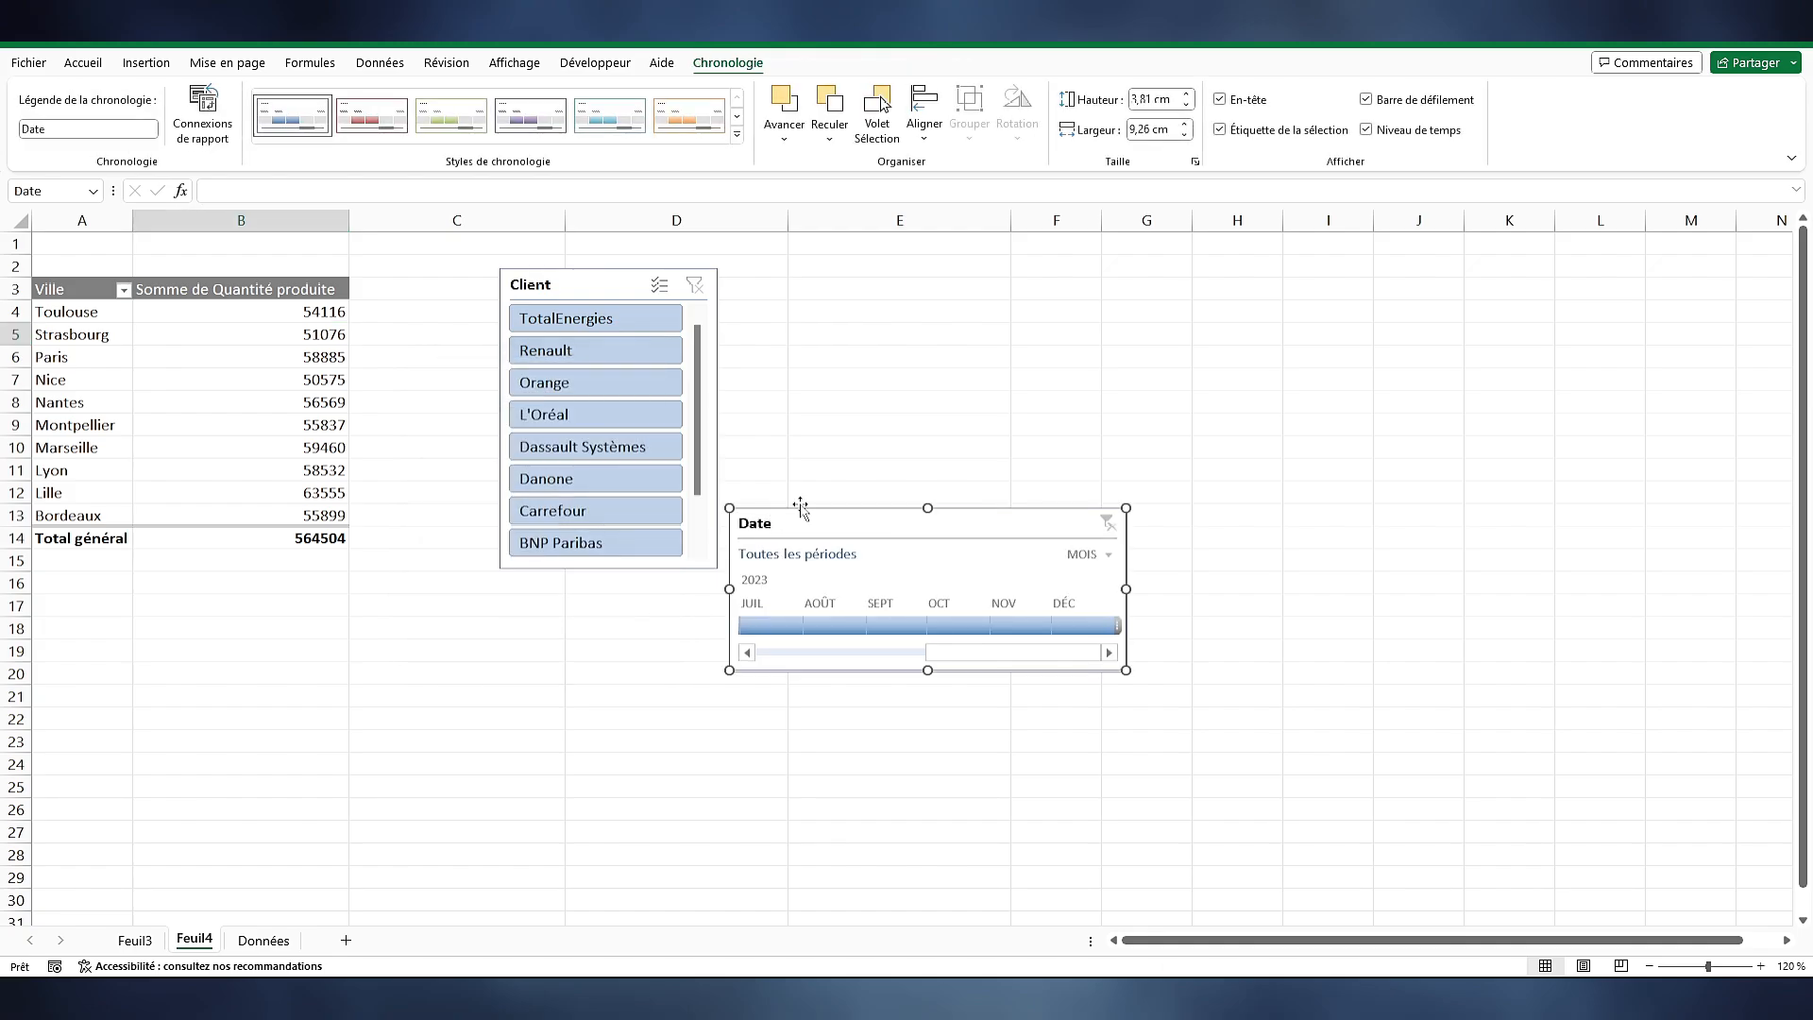
Move the Date timeline beside the Client slicer, level with its upper edge, and widen it to about 16 cm
drag(800, 508, 820, 266)
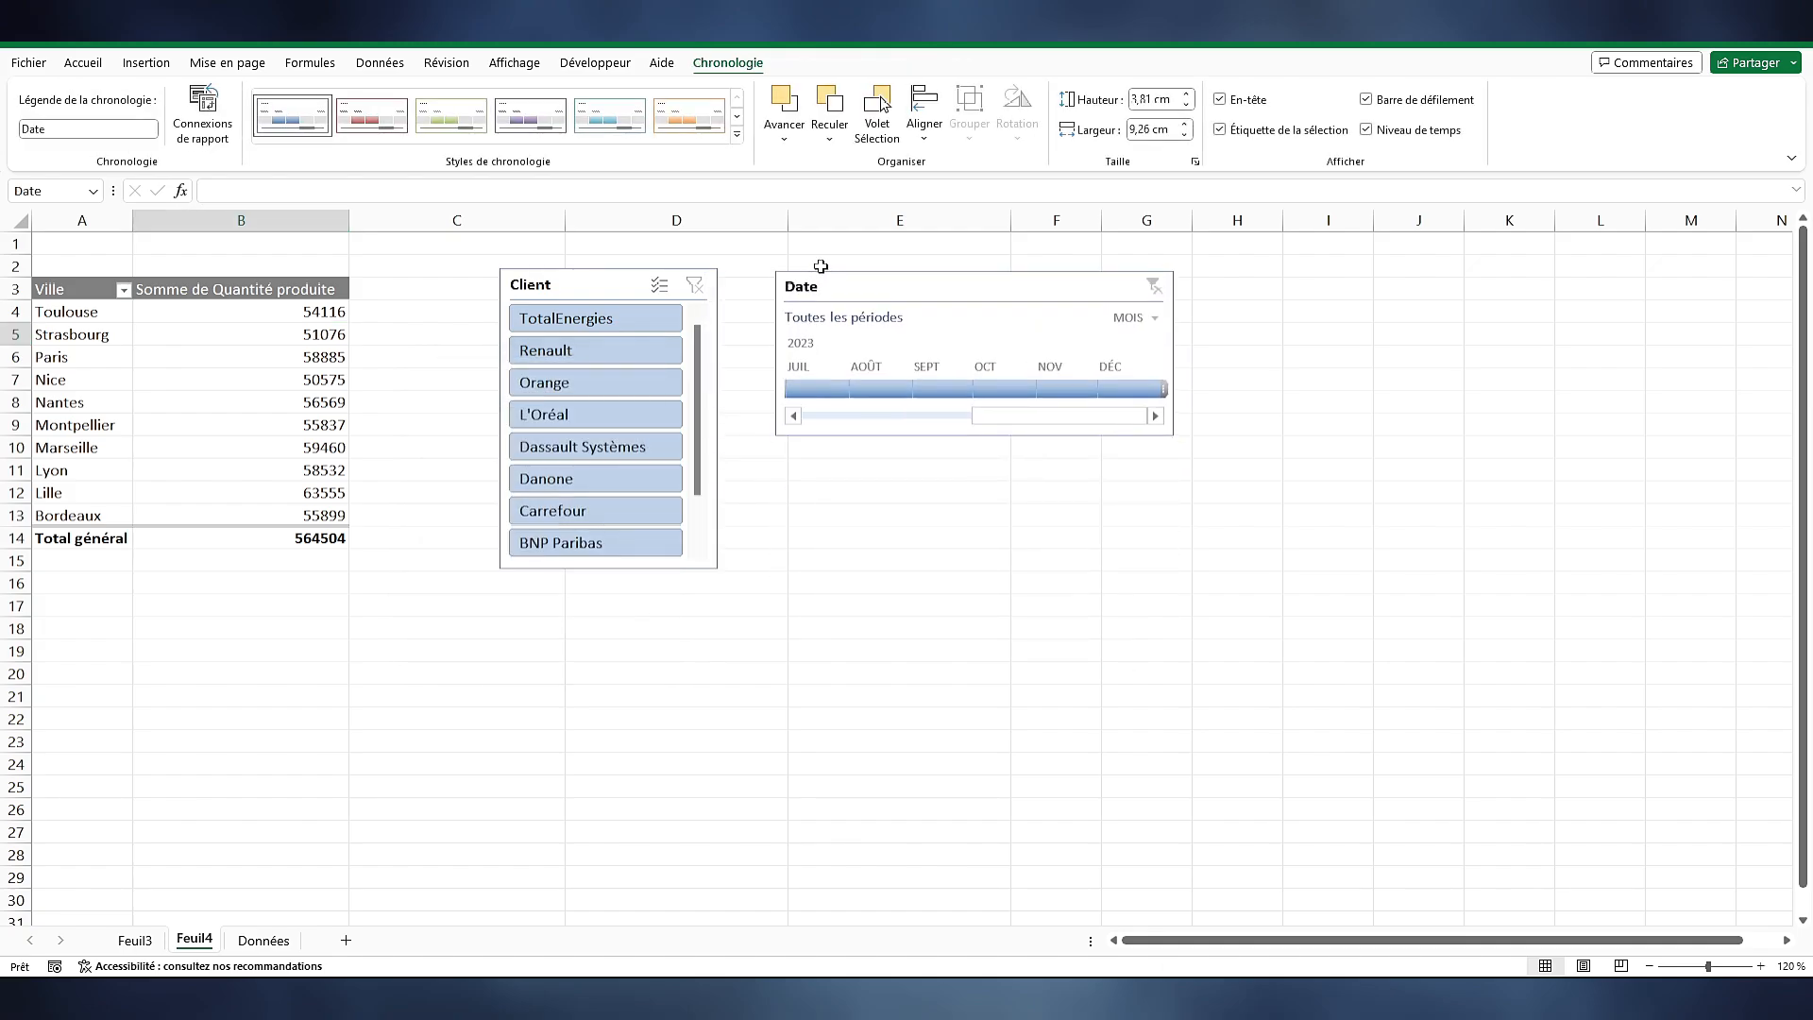
drag(1173, 435, 1498, 436)
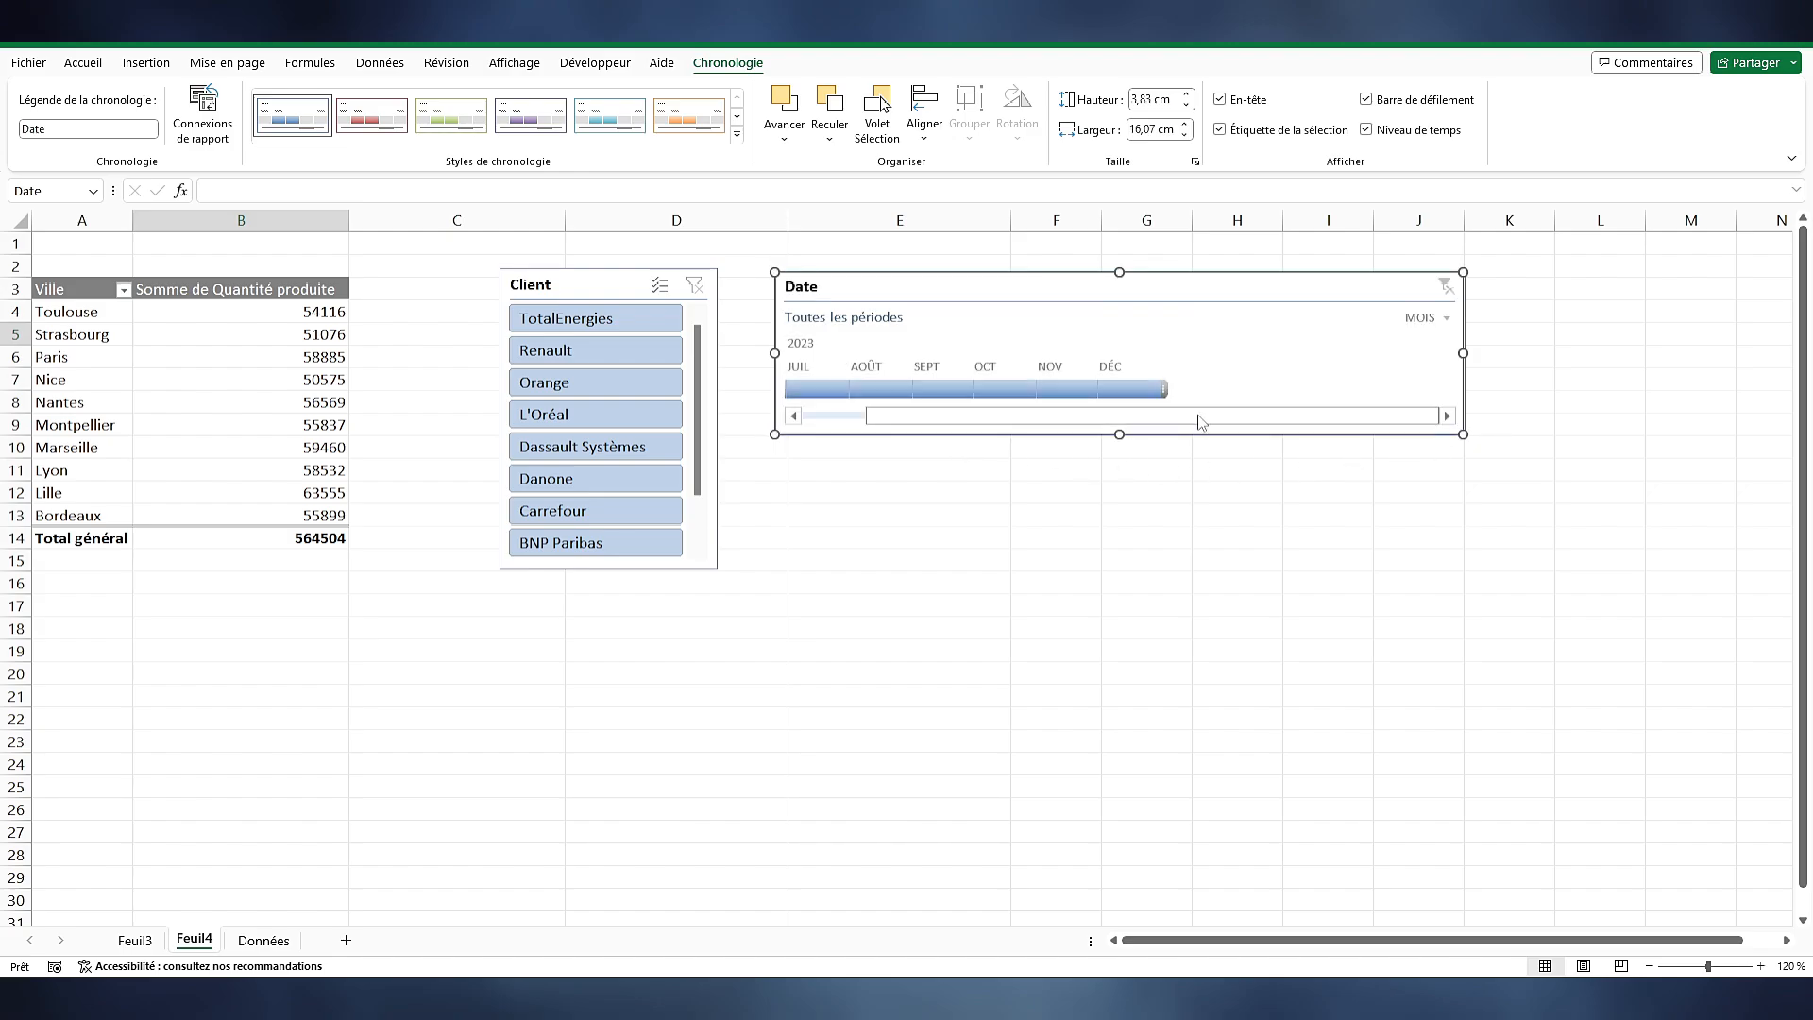
drag(1049, 417, 891, 414)
Switch the Date timeline's time level to years, to quarters, and back to months
click(1435, 318)
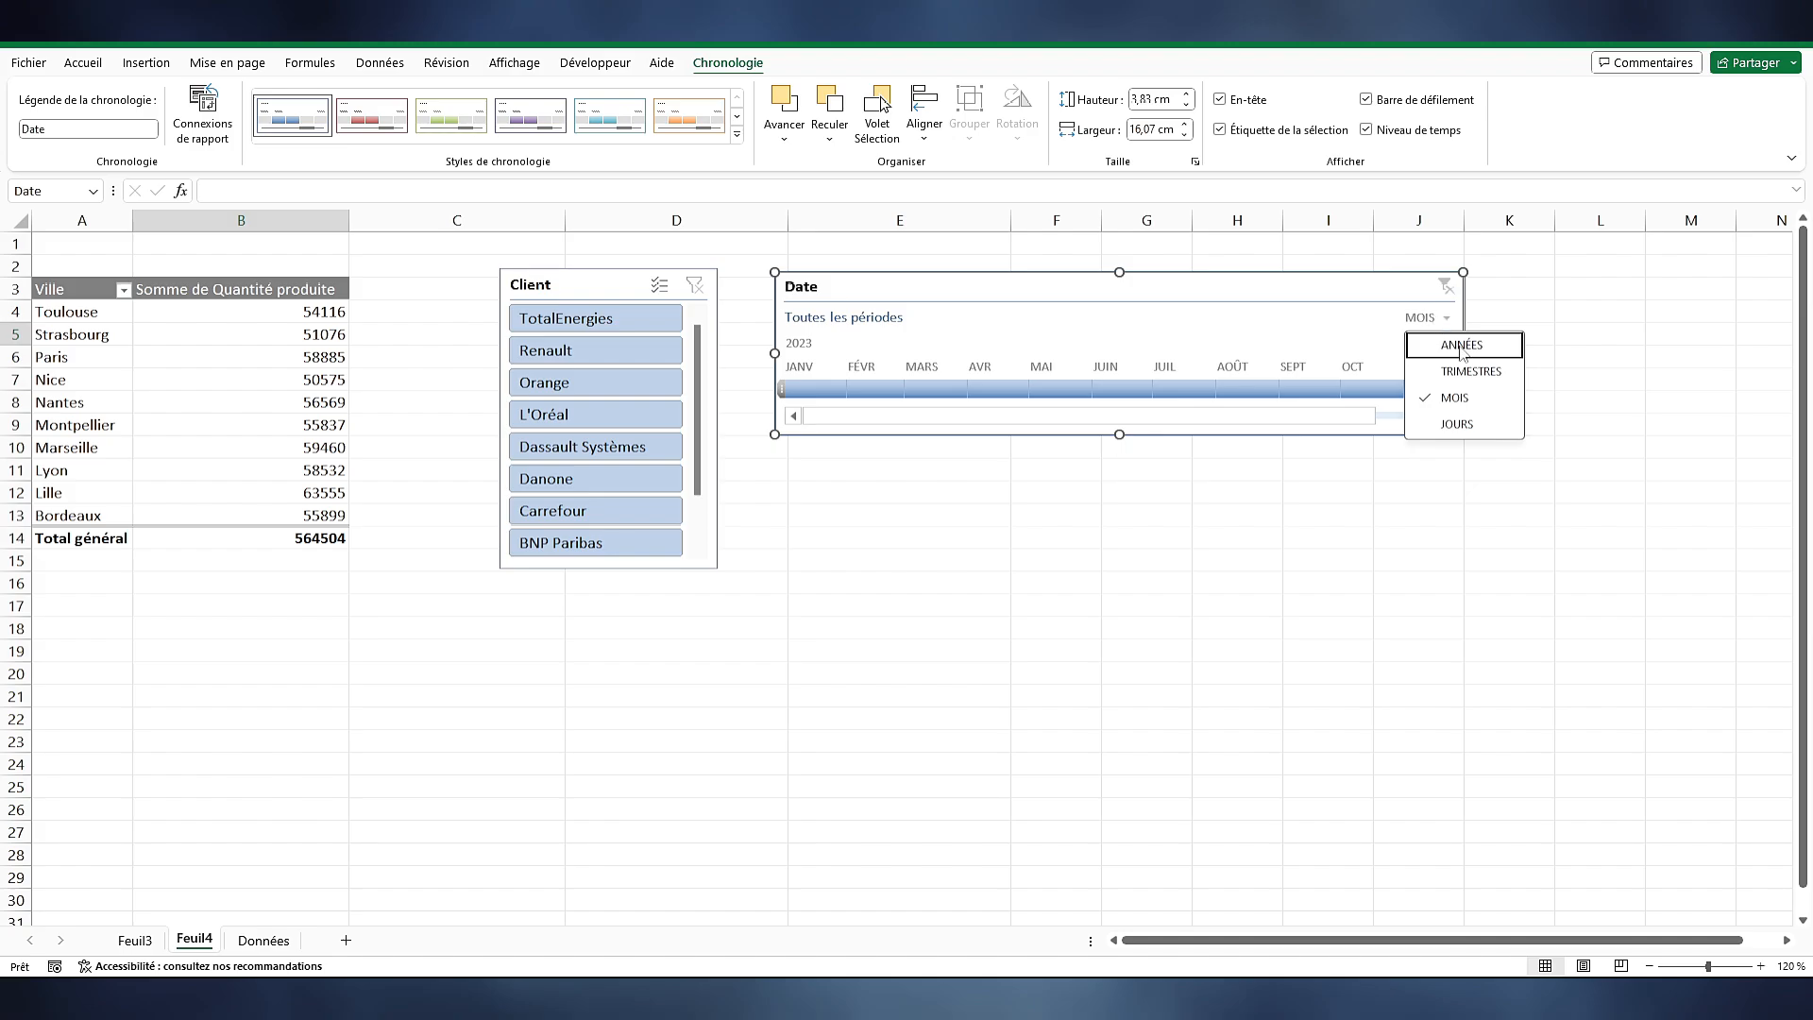
click(1463, 349)
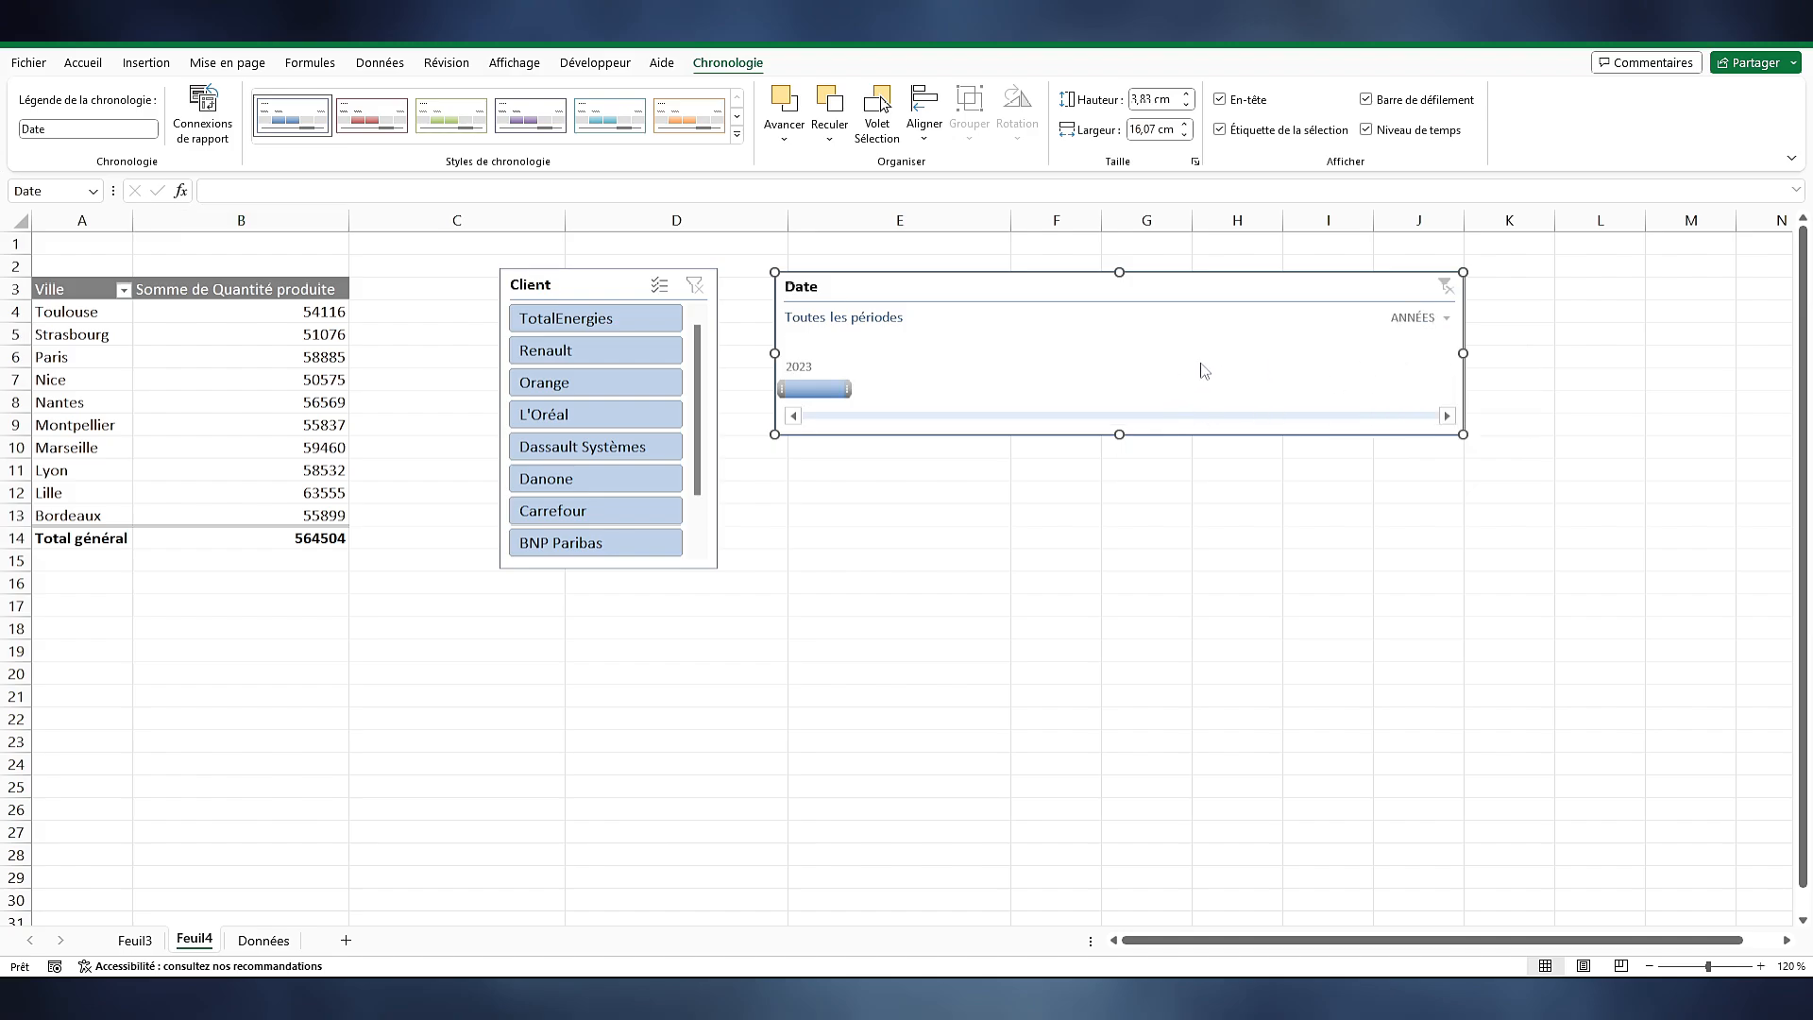
click(1421, 318)
click(1445, 371)
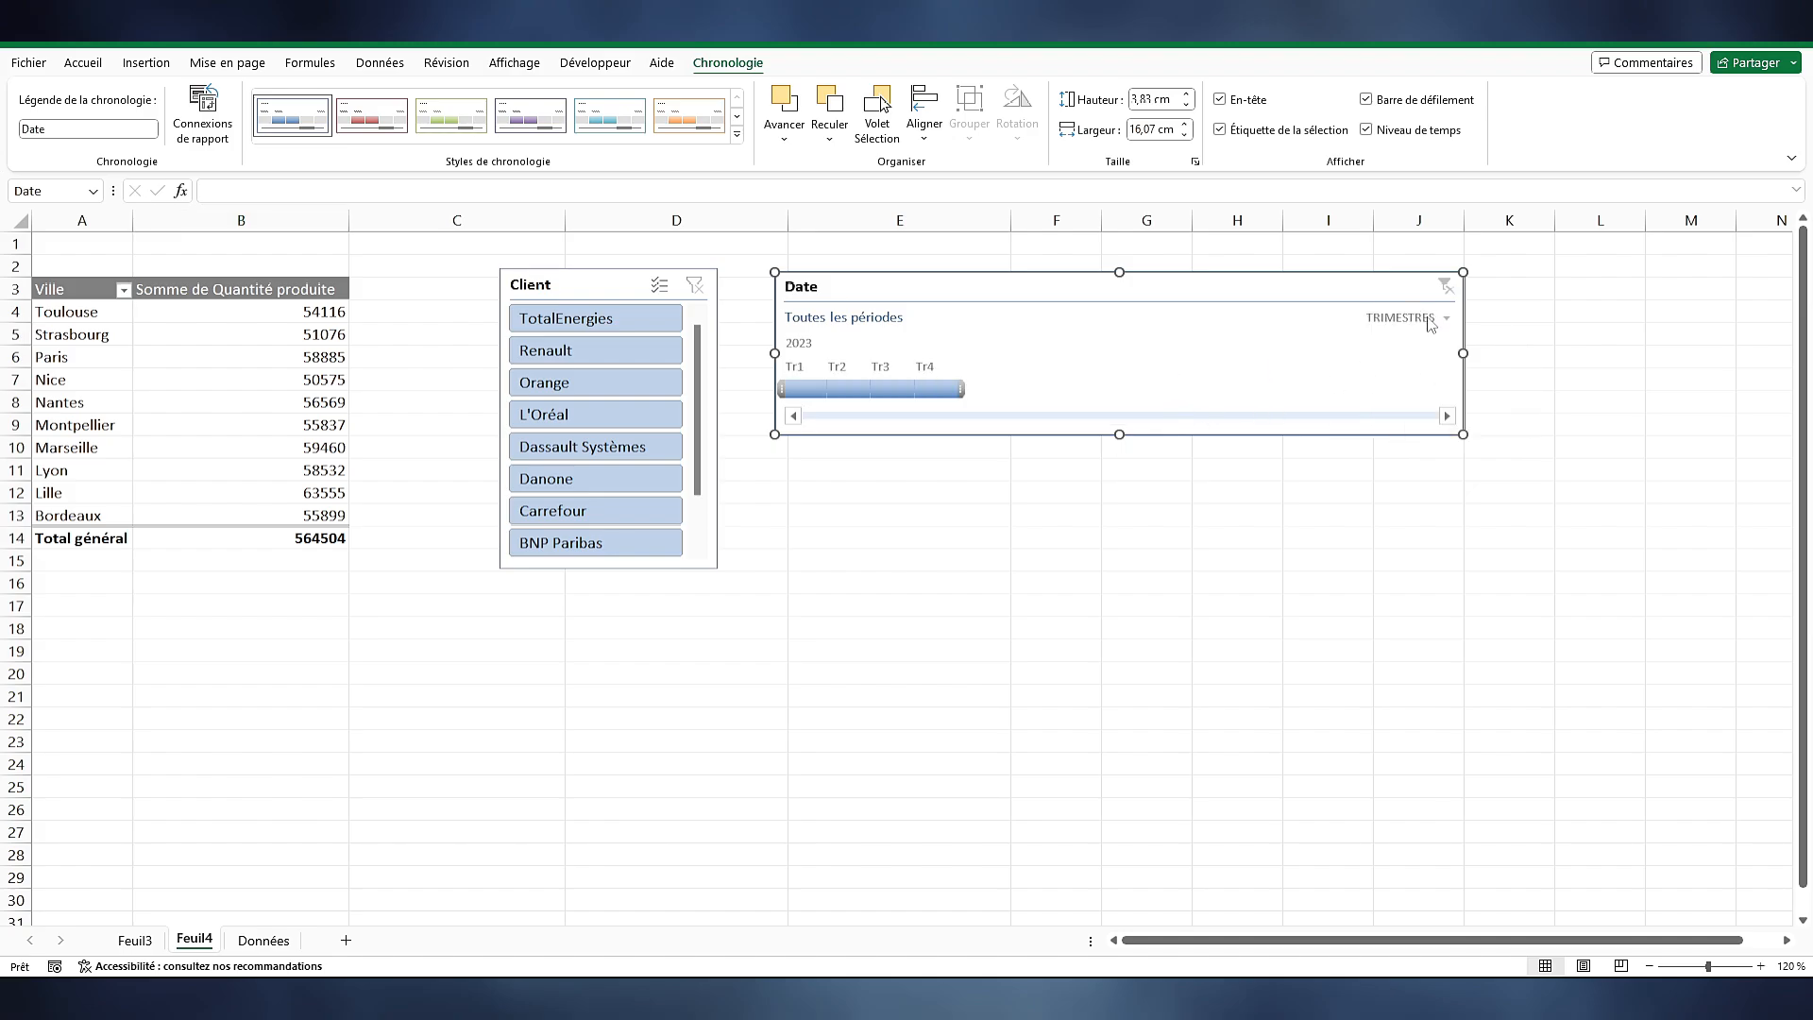
click(1431, 321)
click(1430, 397)
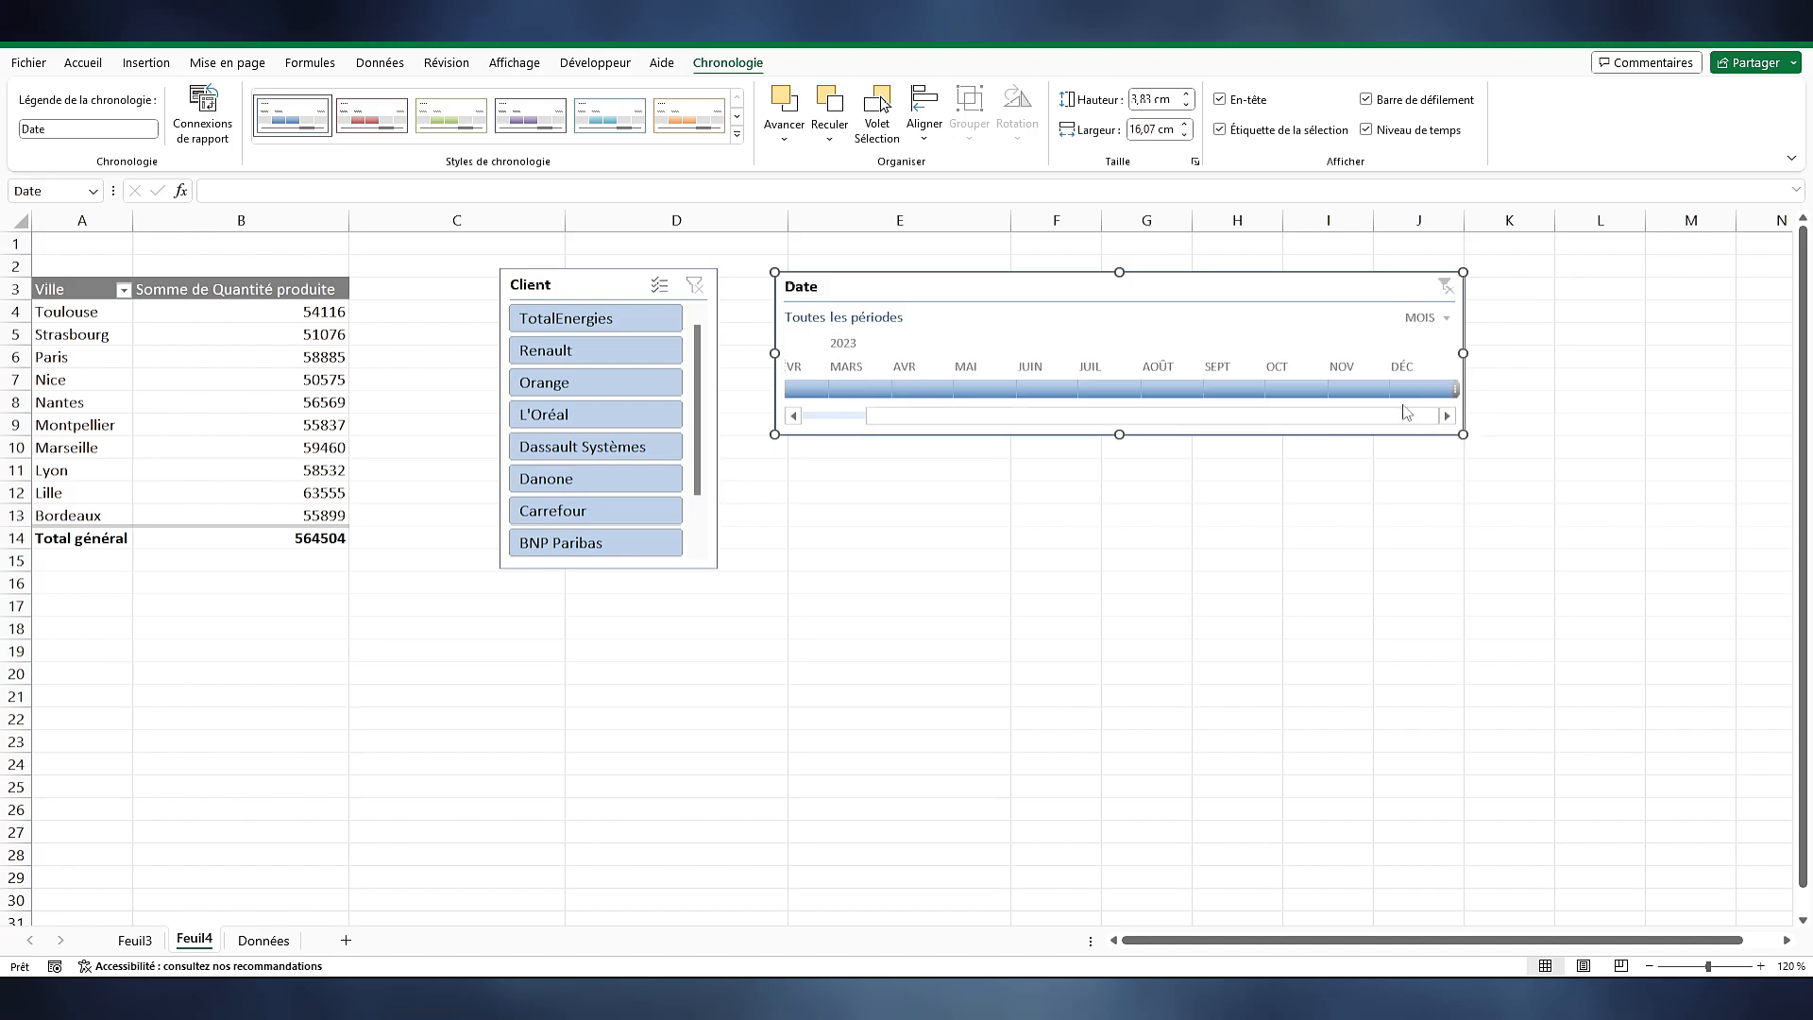
drag(1404, 413, 883, 418)
Show the Date timeline by days back to January 2023, and finally set its time level to quarters
click(1425, 321)
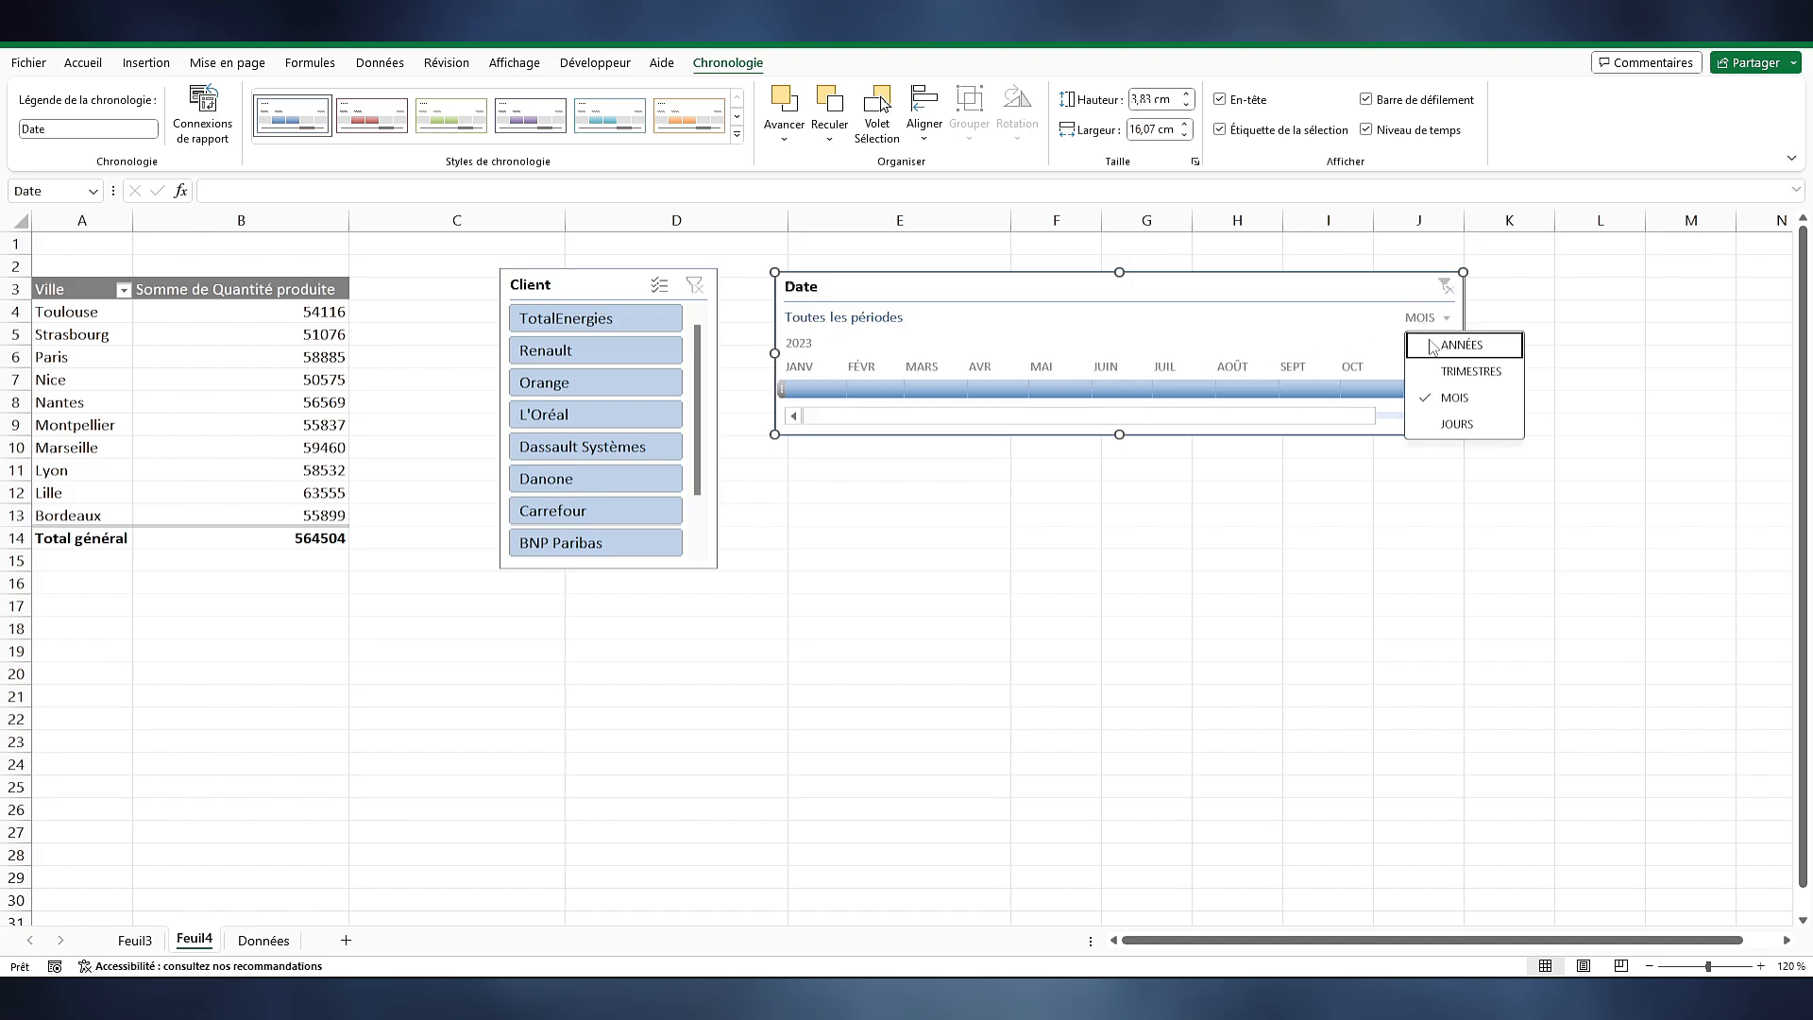
click(1457, 424)
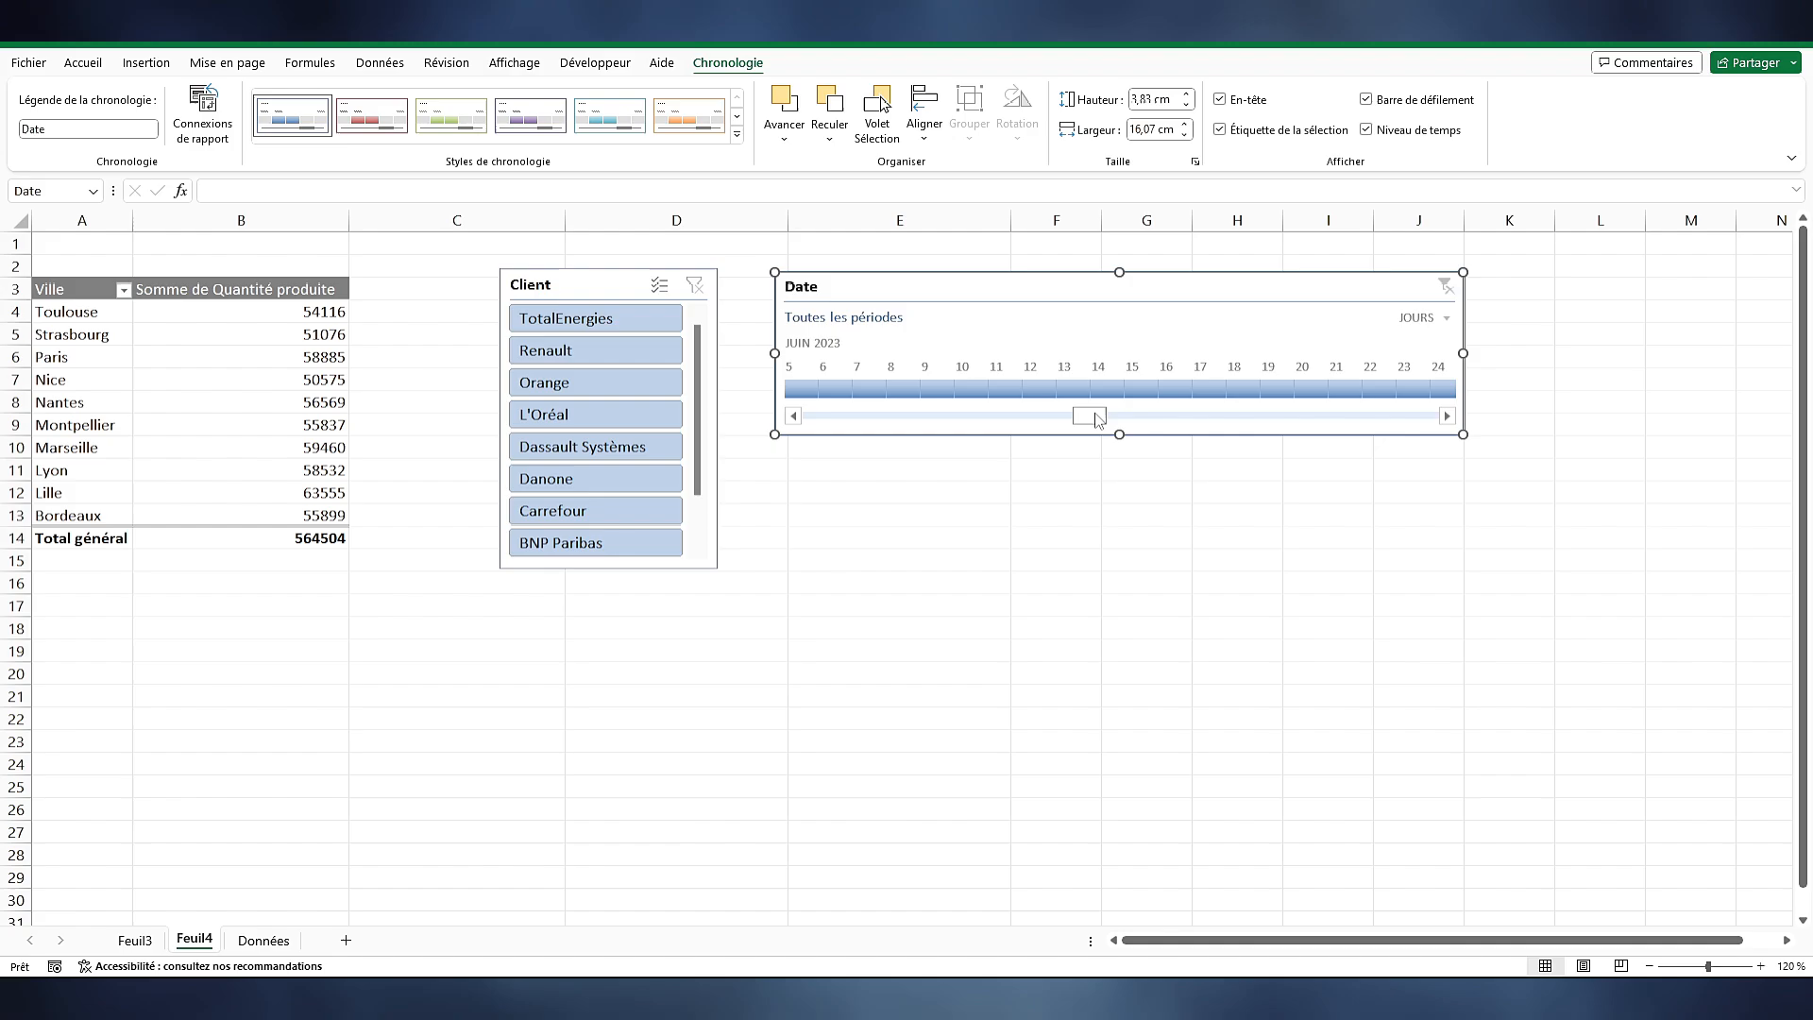
drag(1089, 415, 820, 416)
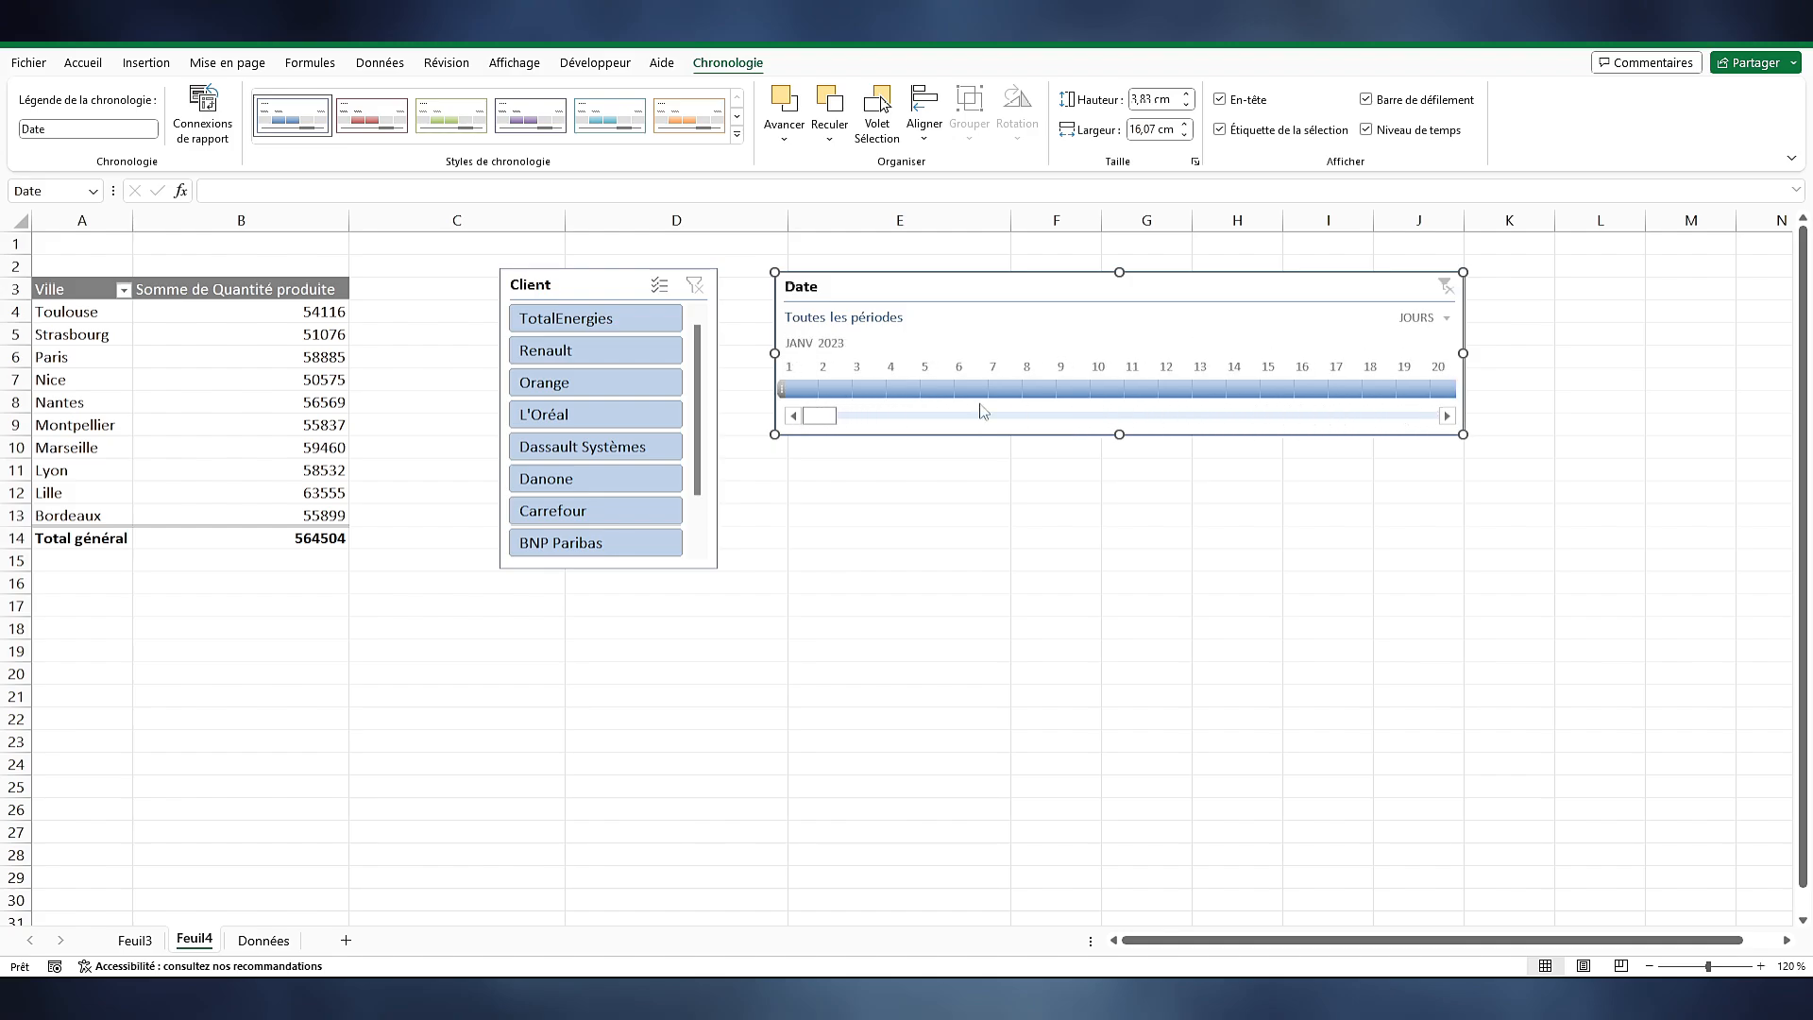
click(1426, 318)
click(1457, 378)
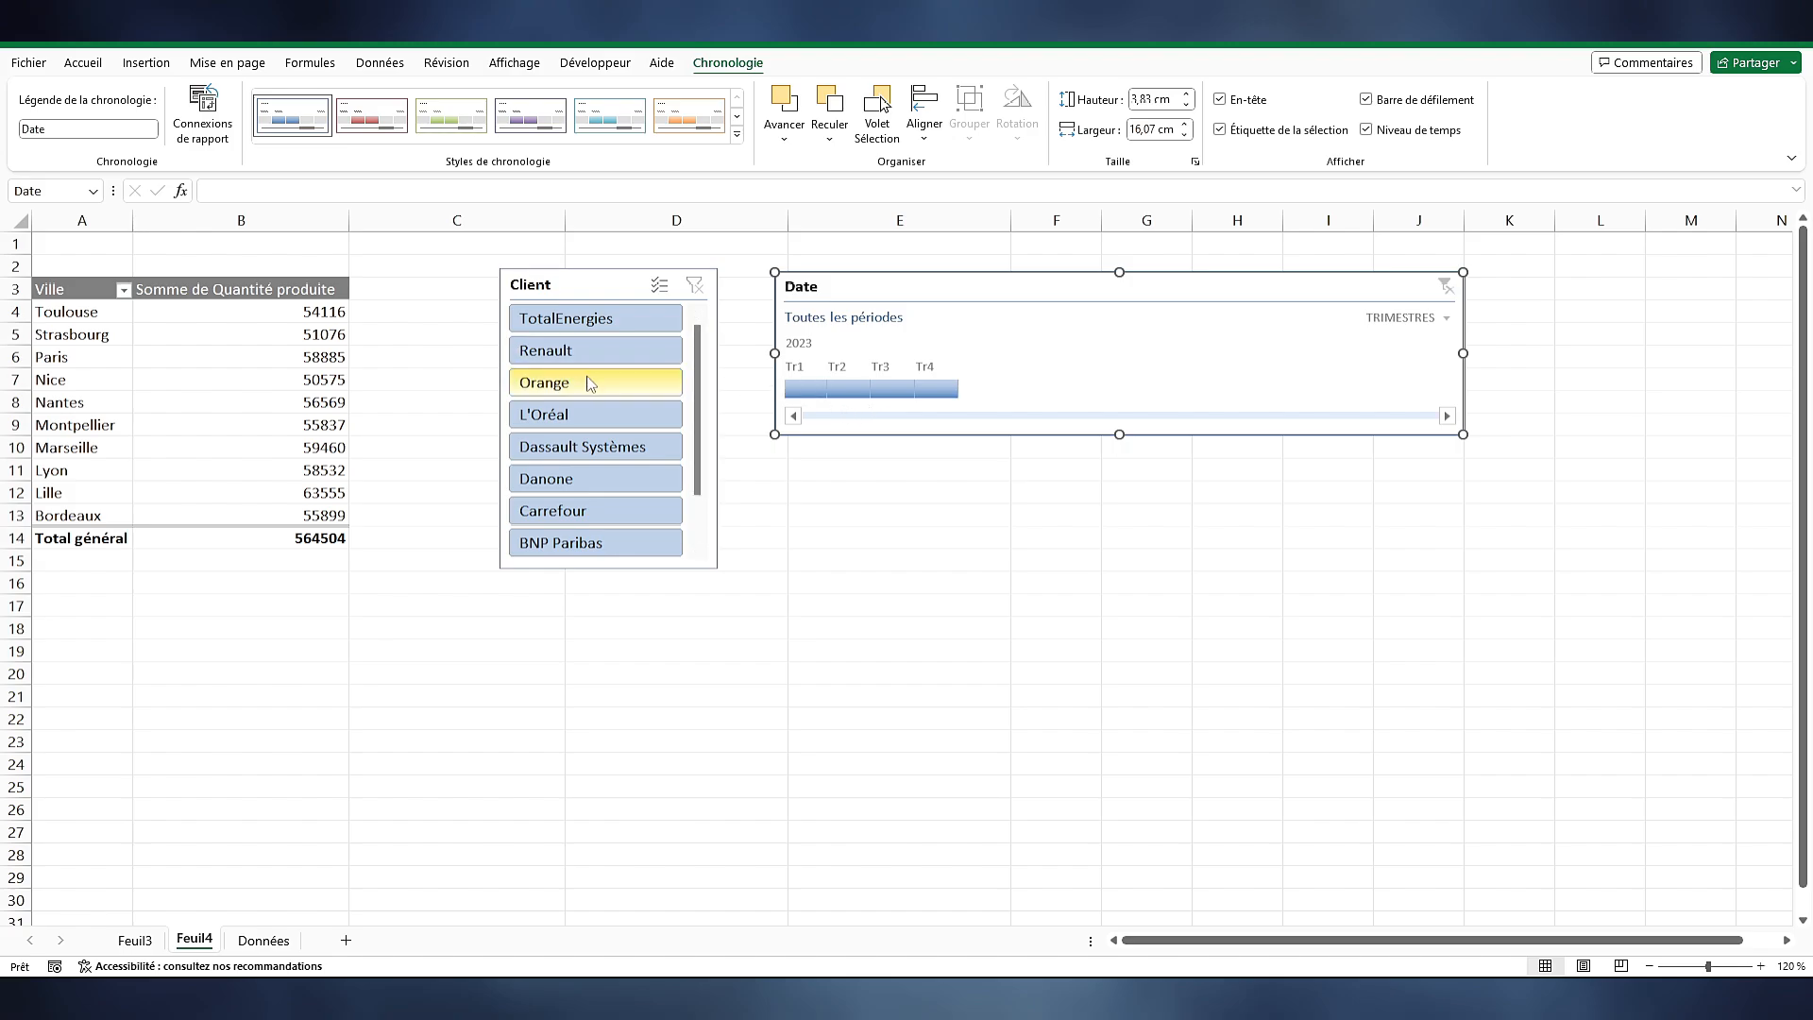
Filter the pivot table to client Orange and to one quarter of 2023 at a time, from Tr1 through Tr4
click(591, 383)
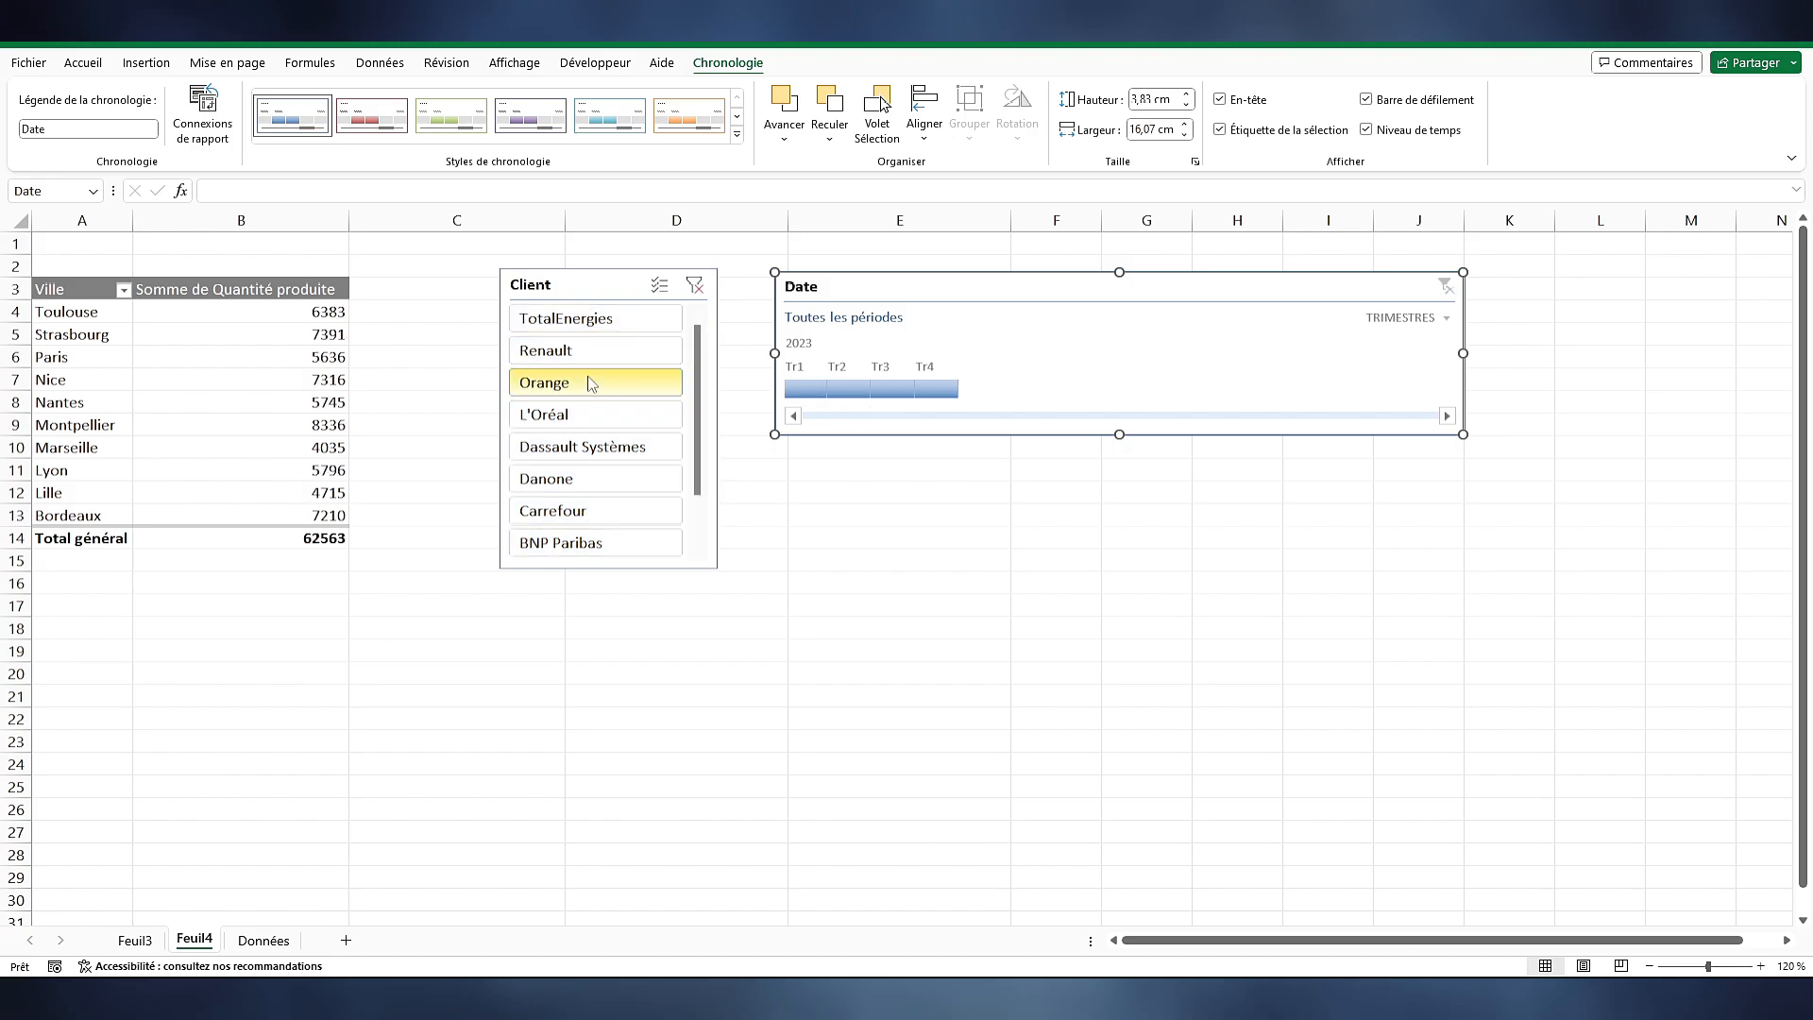
click(816, 389)
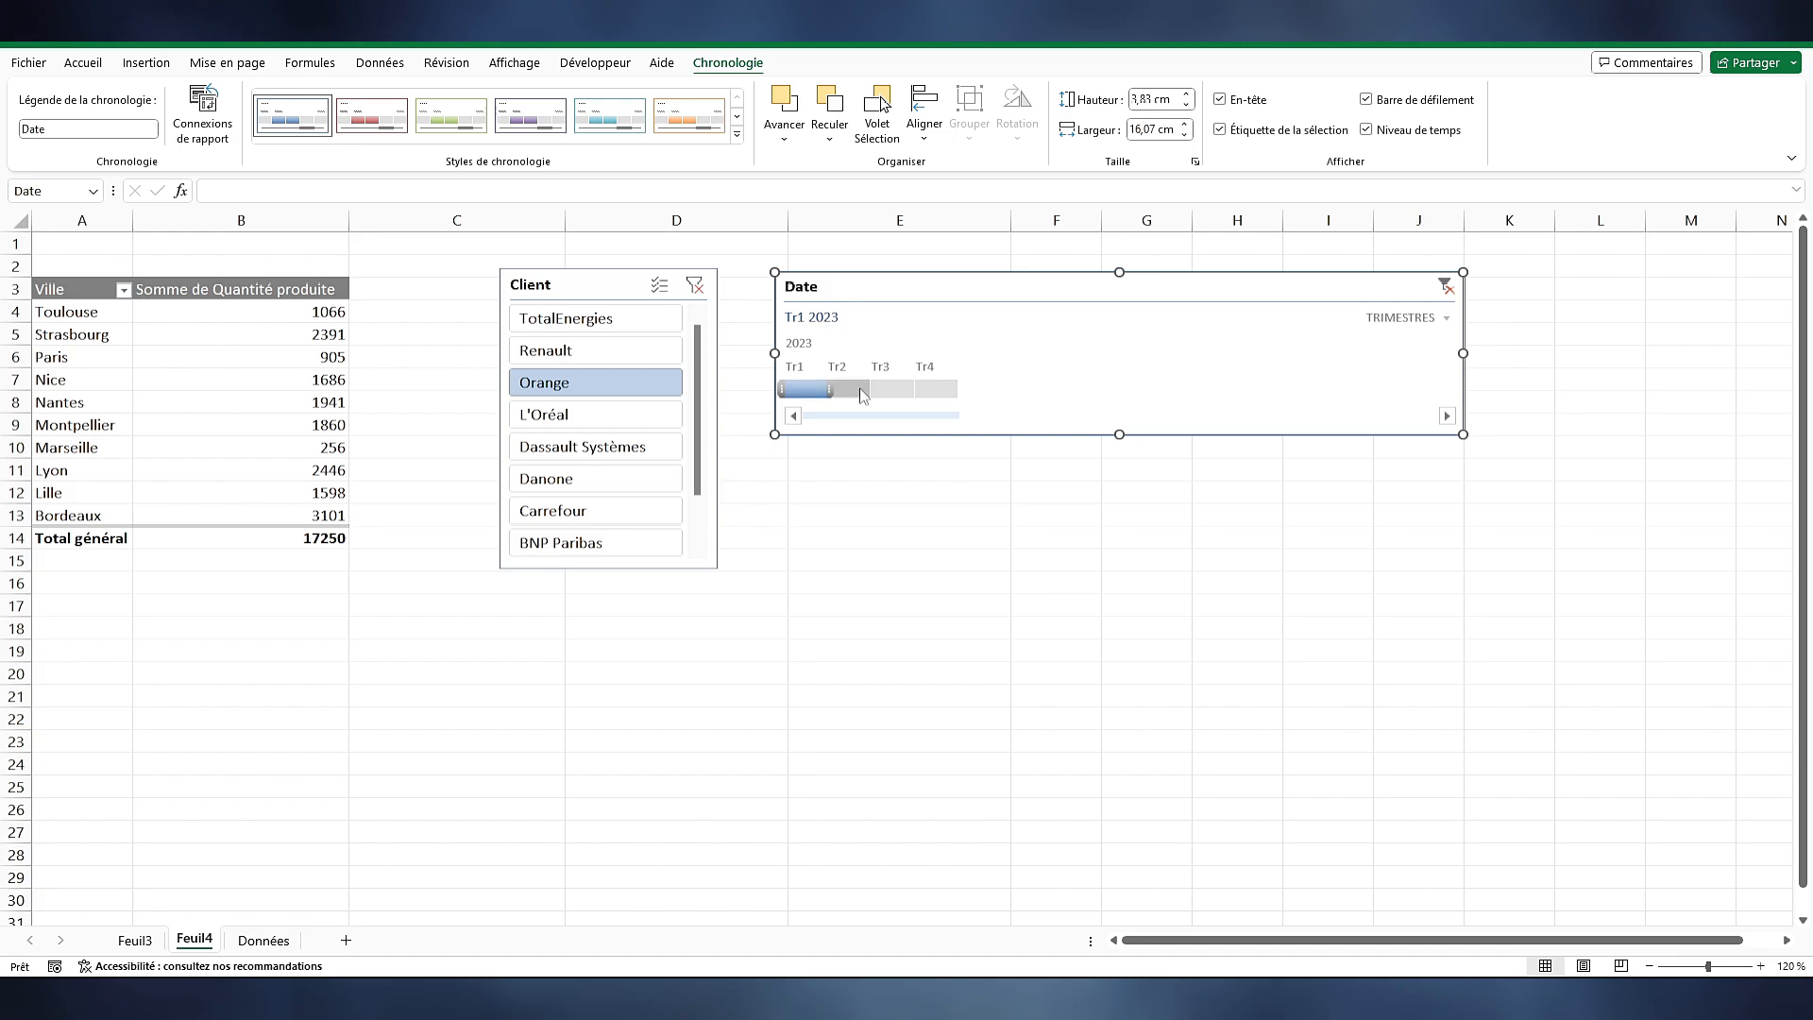
click(859, 387)
click(900, 396)
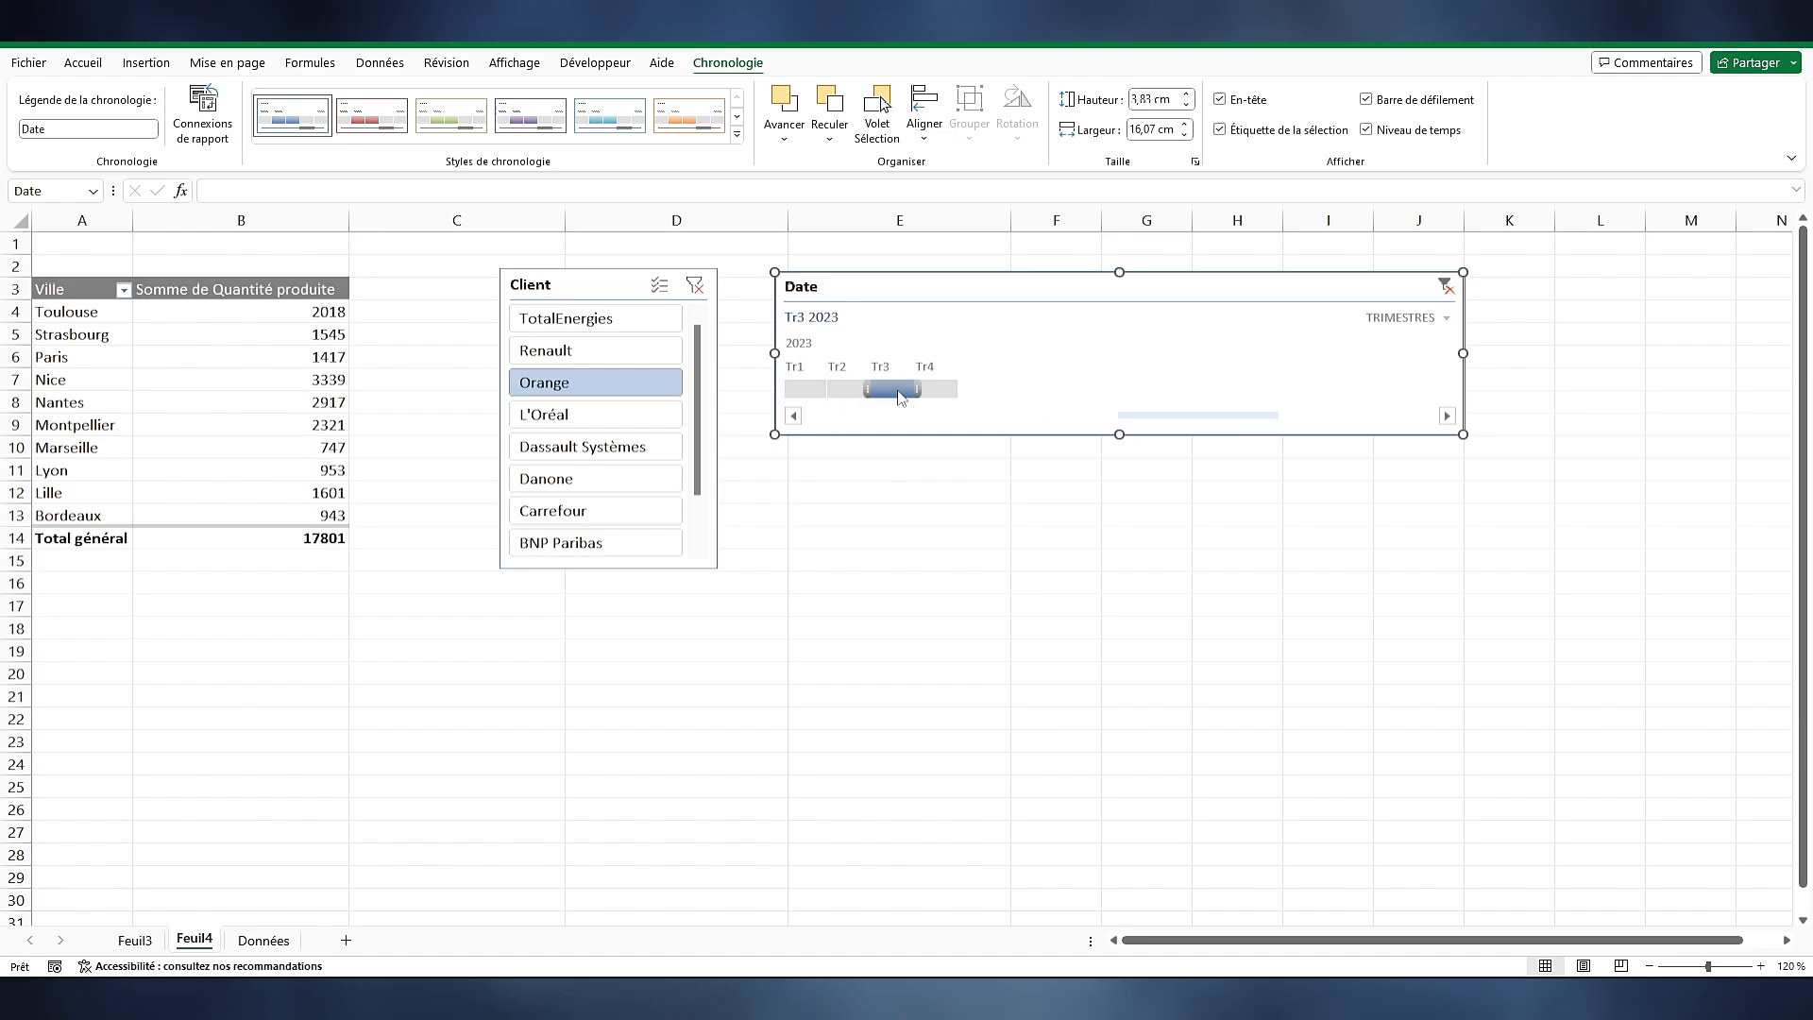
click(948, 397)
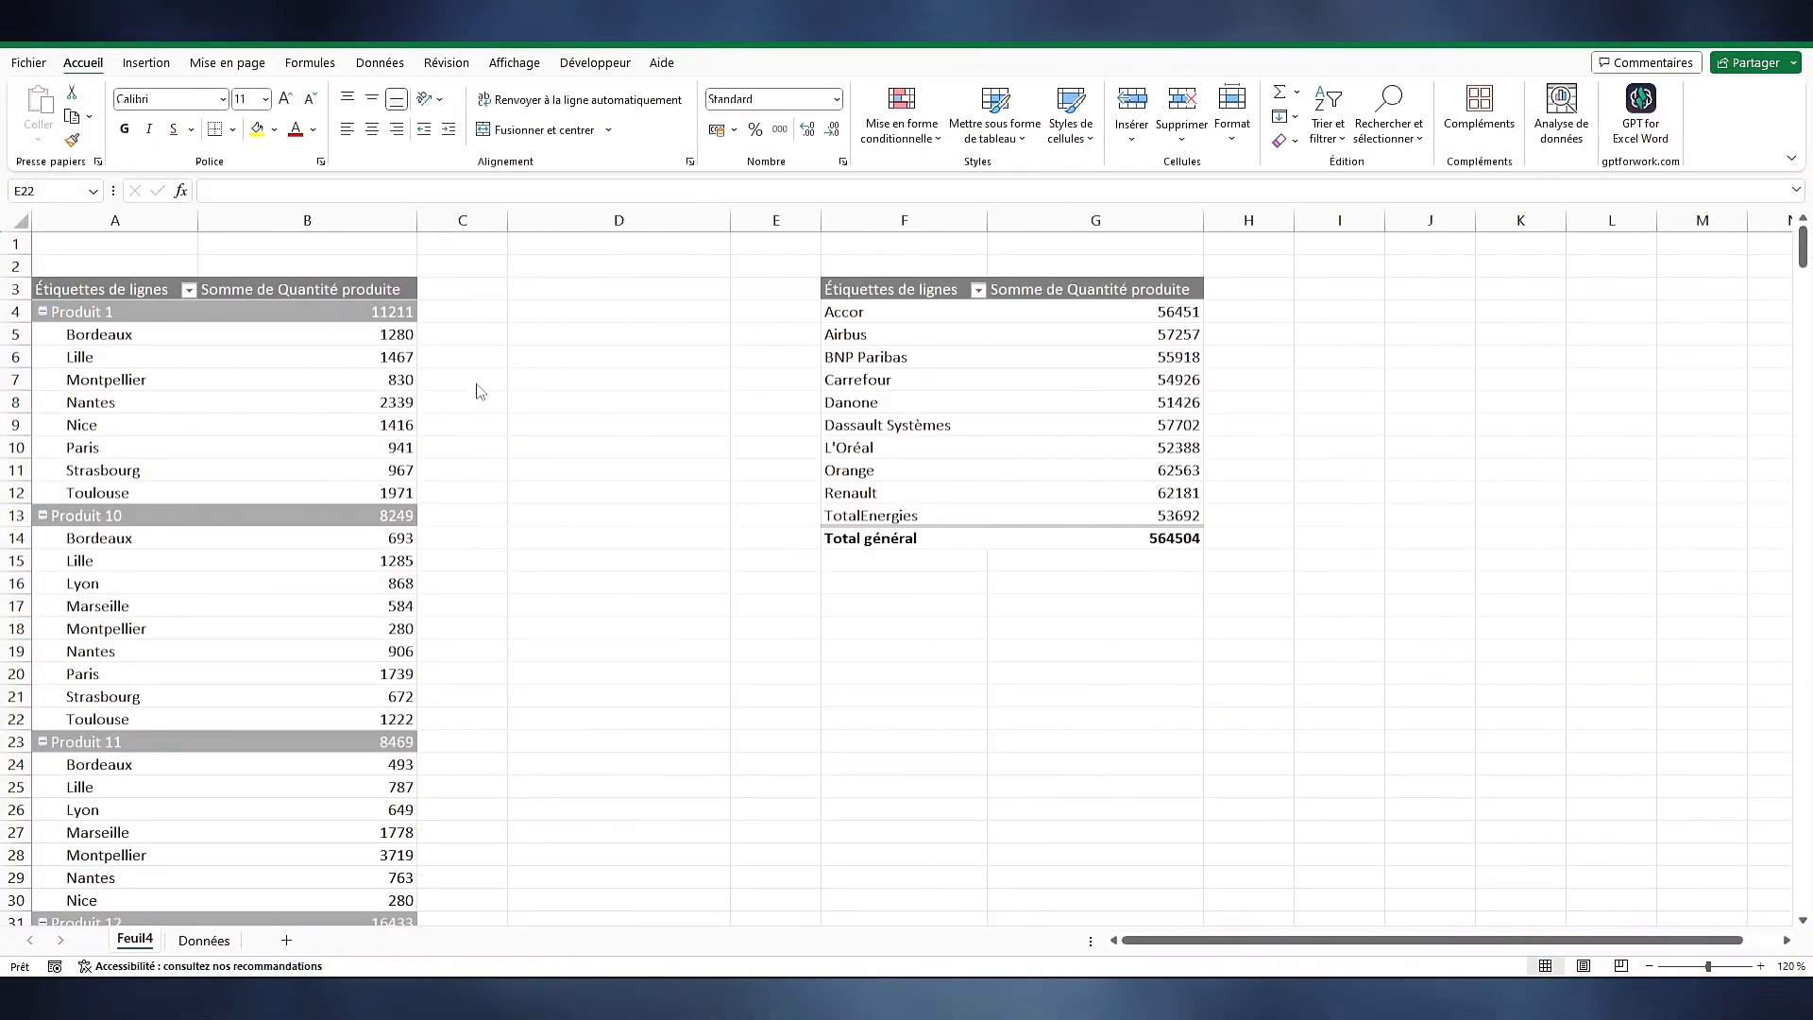
Insert a slicer for the Statut de livraison field from the product and city pivot table
click(309, 353)
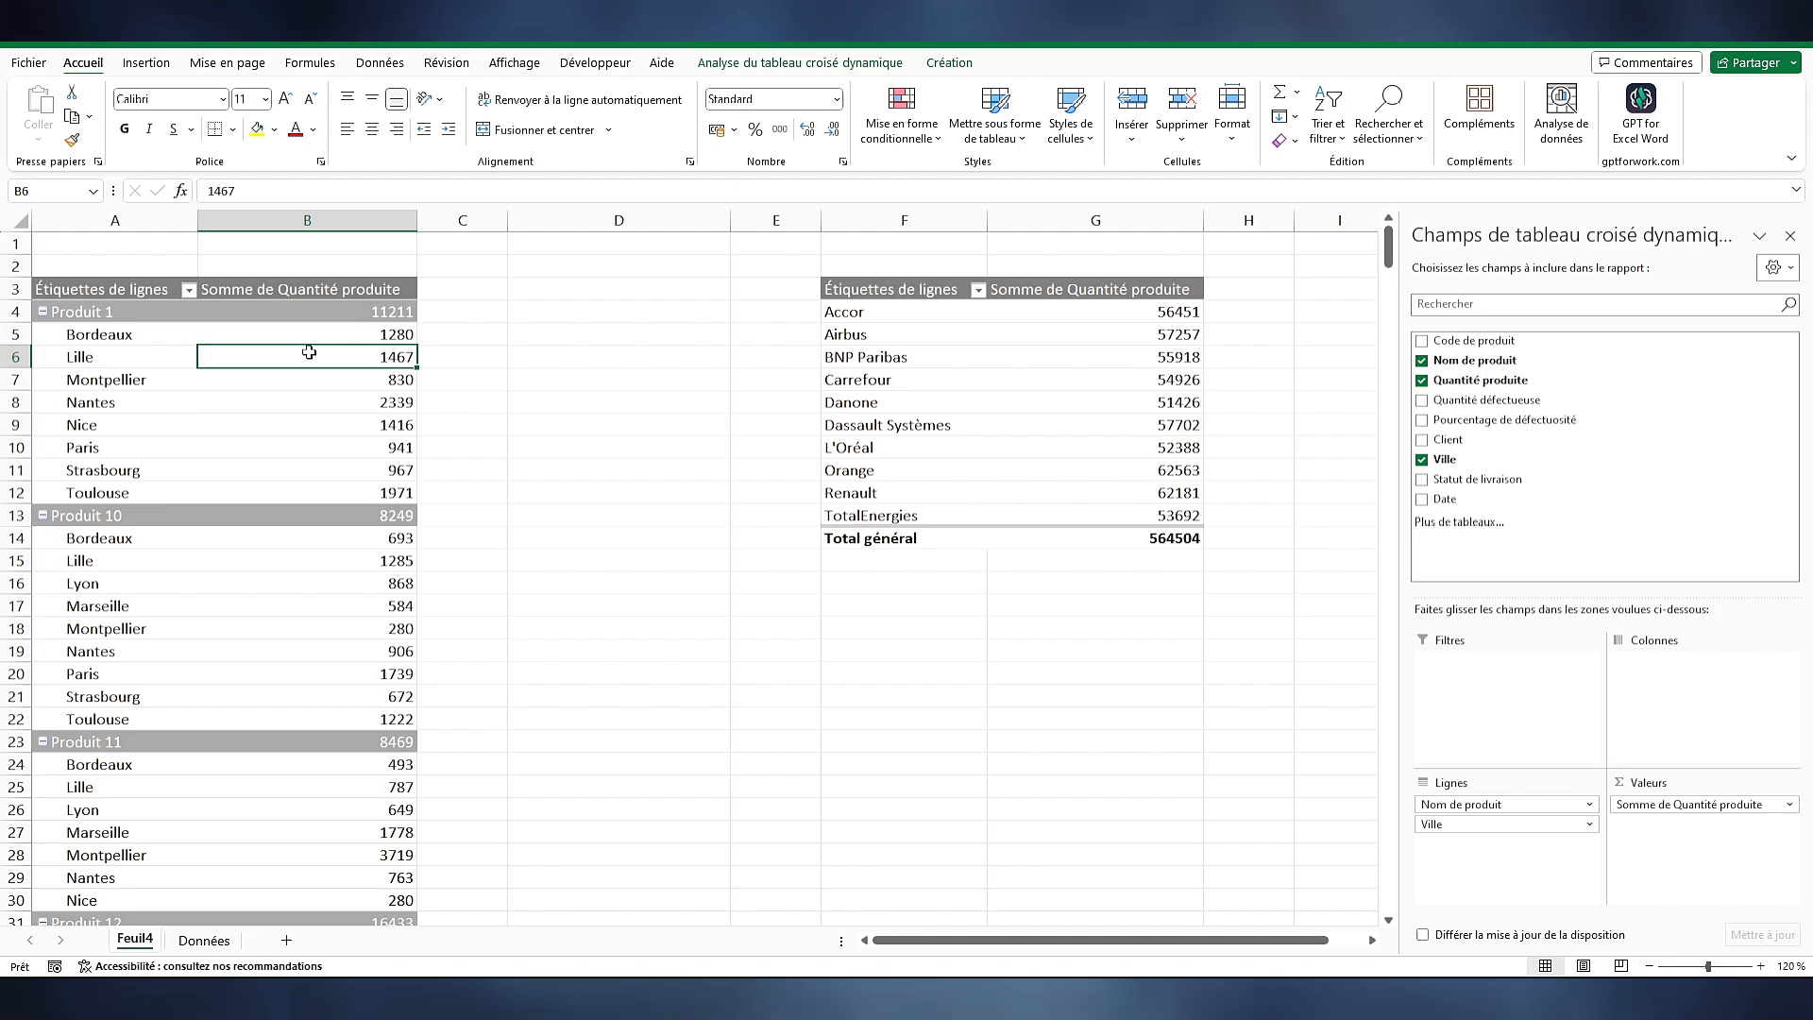
click(800, 62)
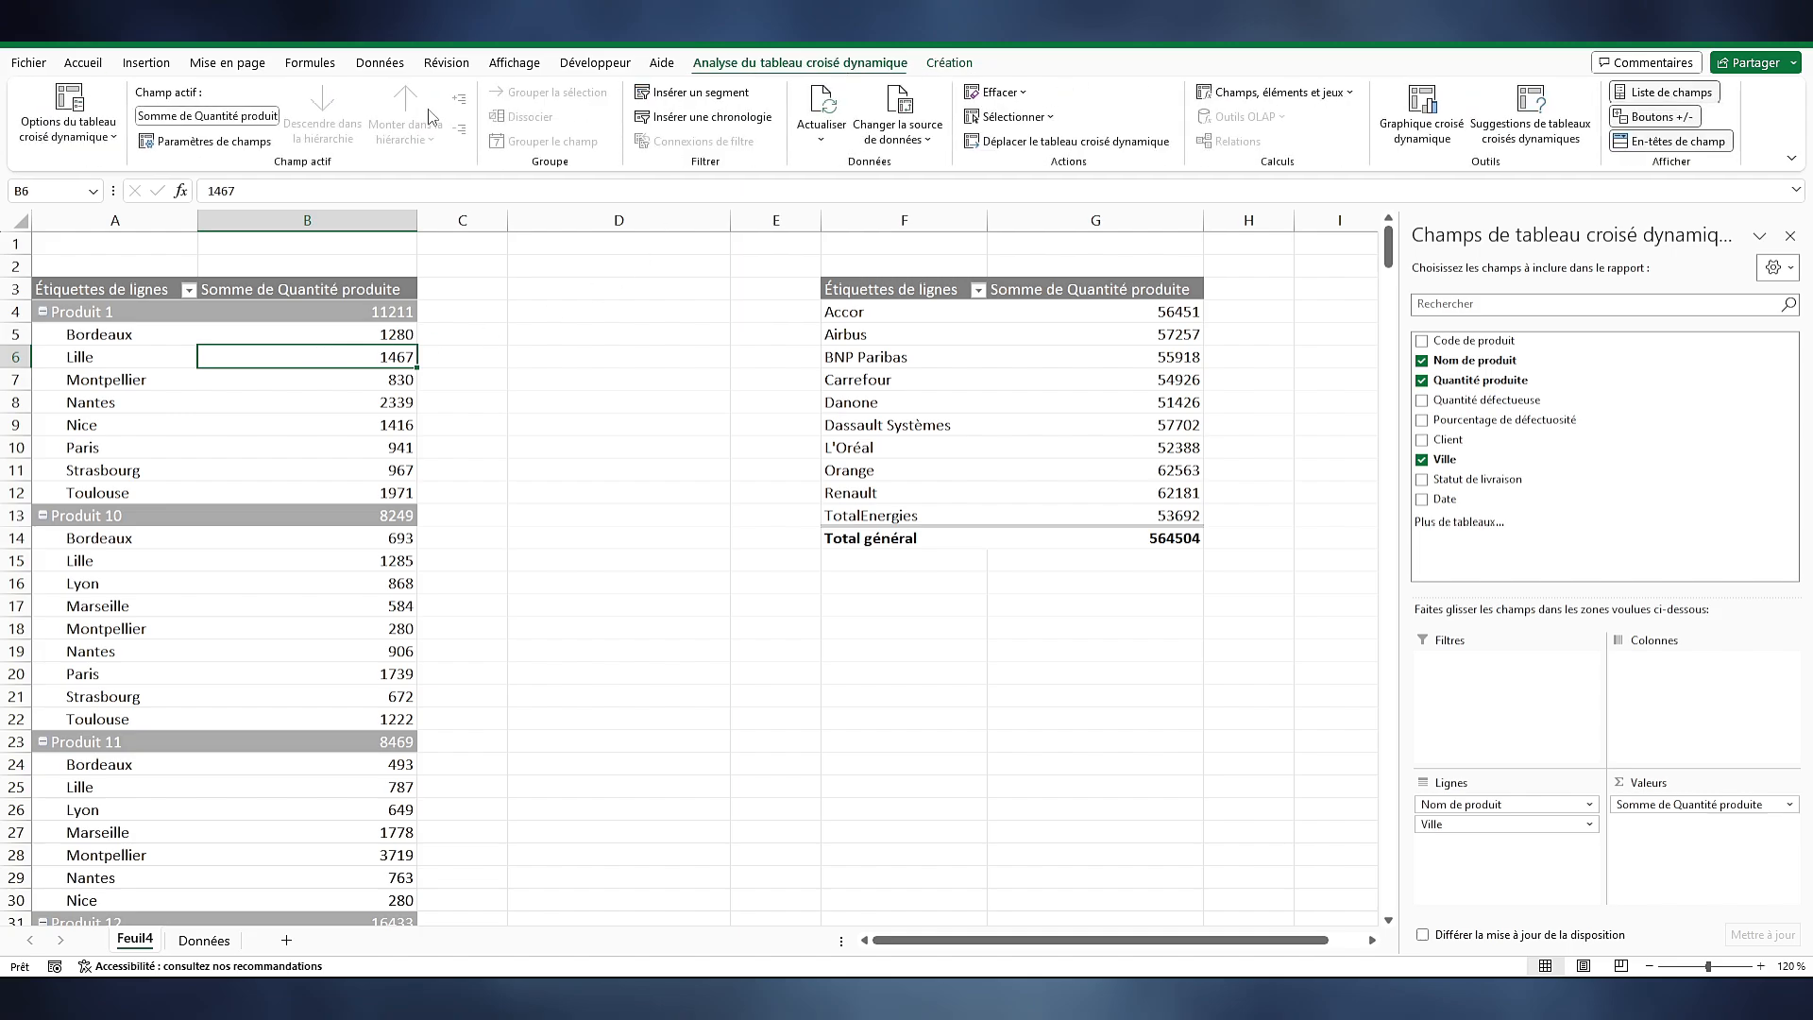
click(706, 92)
drag(559, 192, 574, 283)
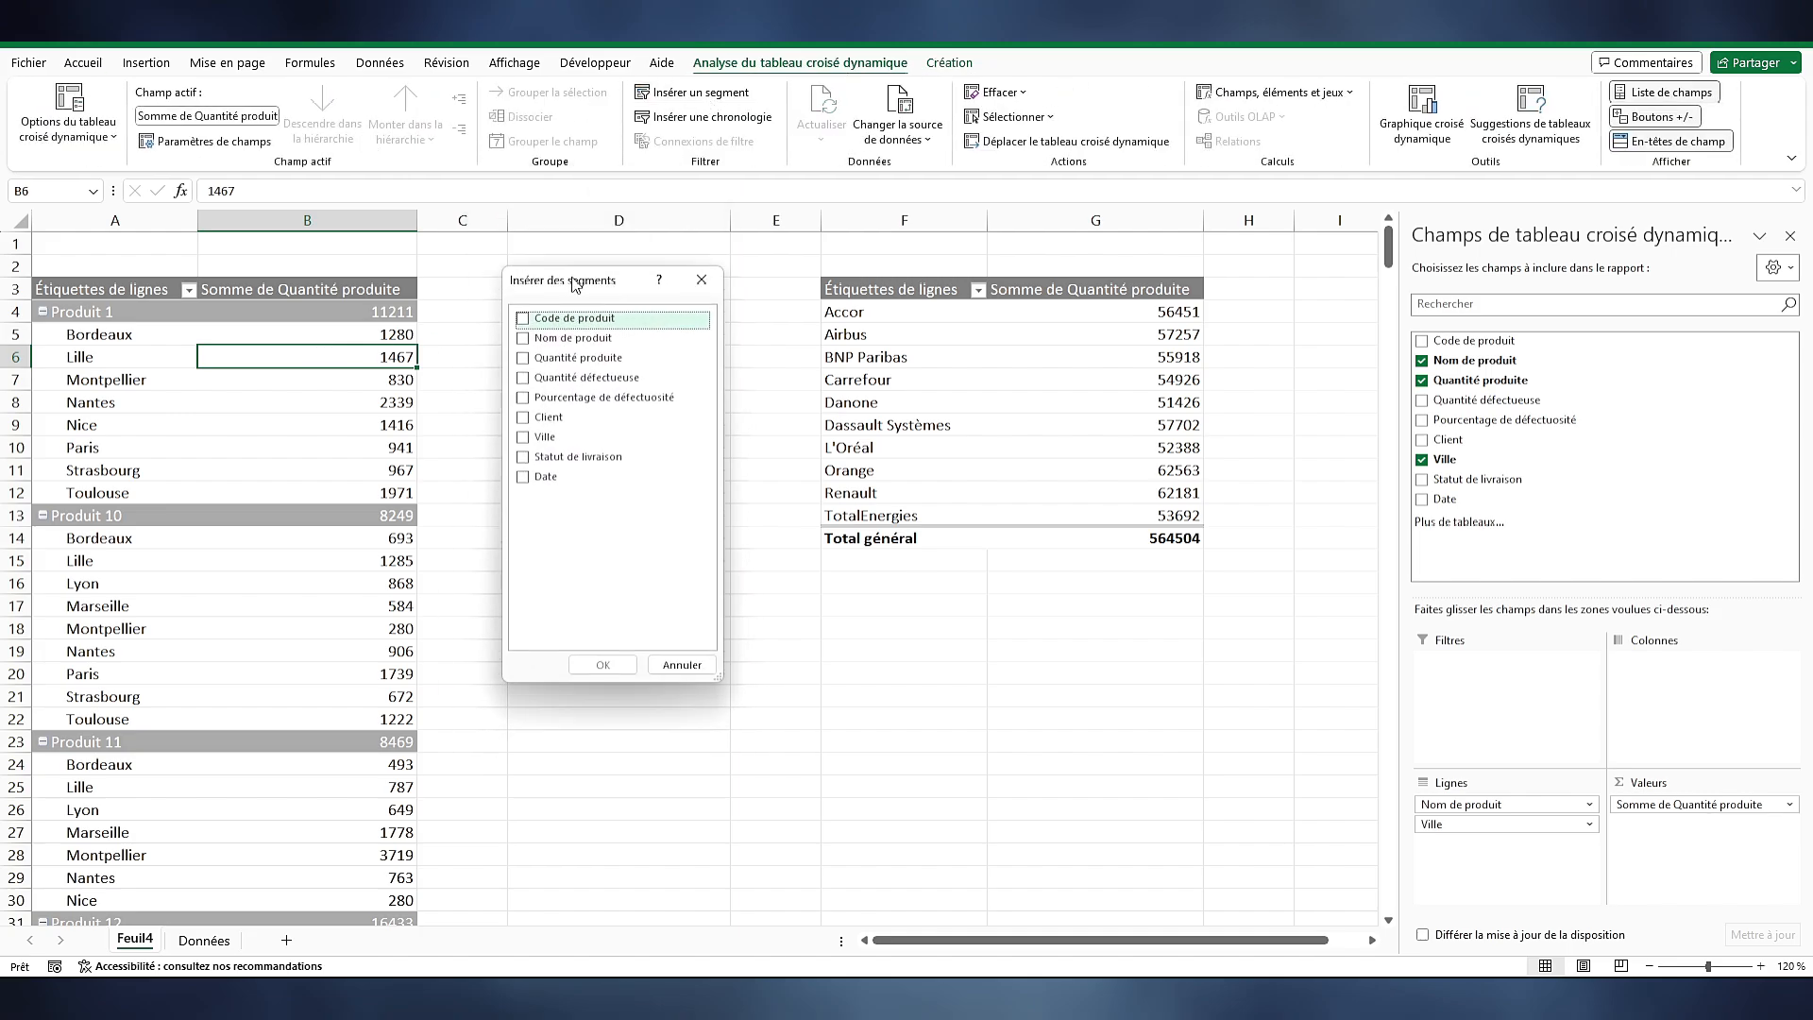
click(536, 459)
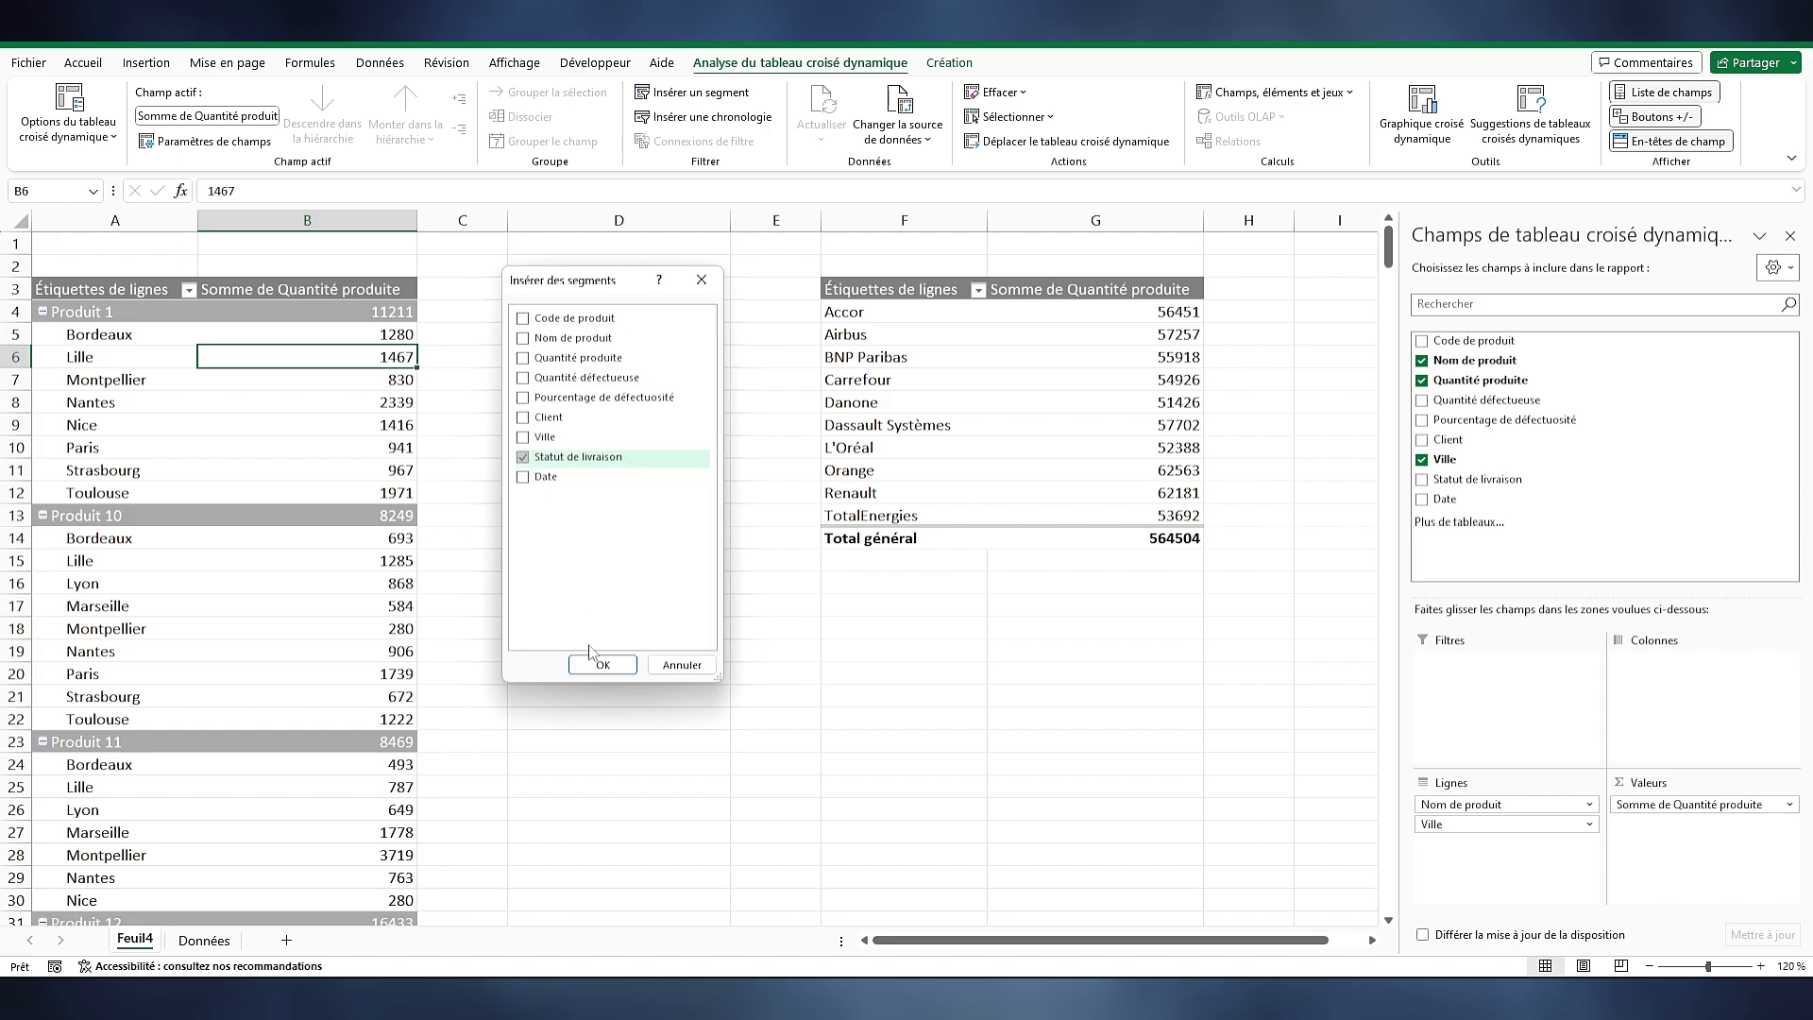
click(601, 663)
Place the Statut de livraison slicer between the two pivot tables and shorten it to about 3.31 cm high
drag(638, 444, 545, 273)
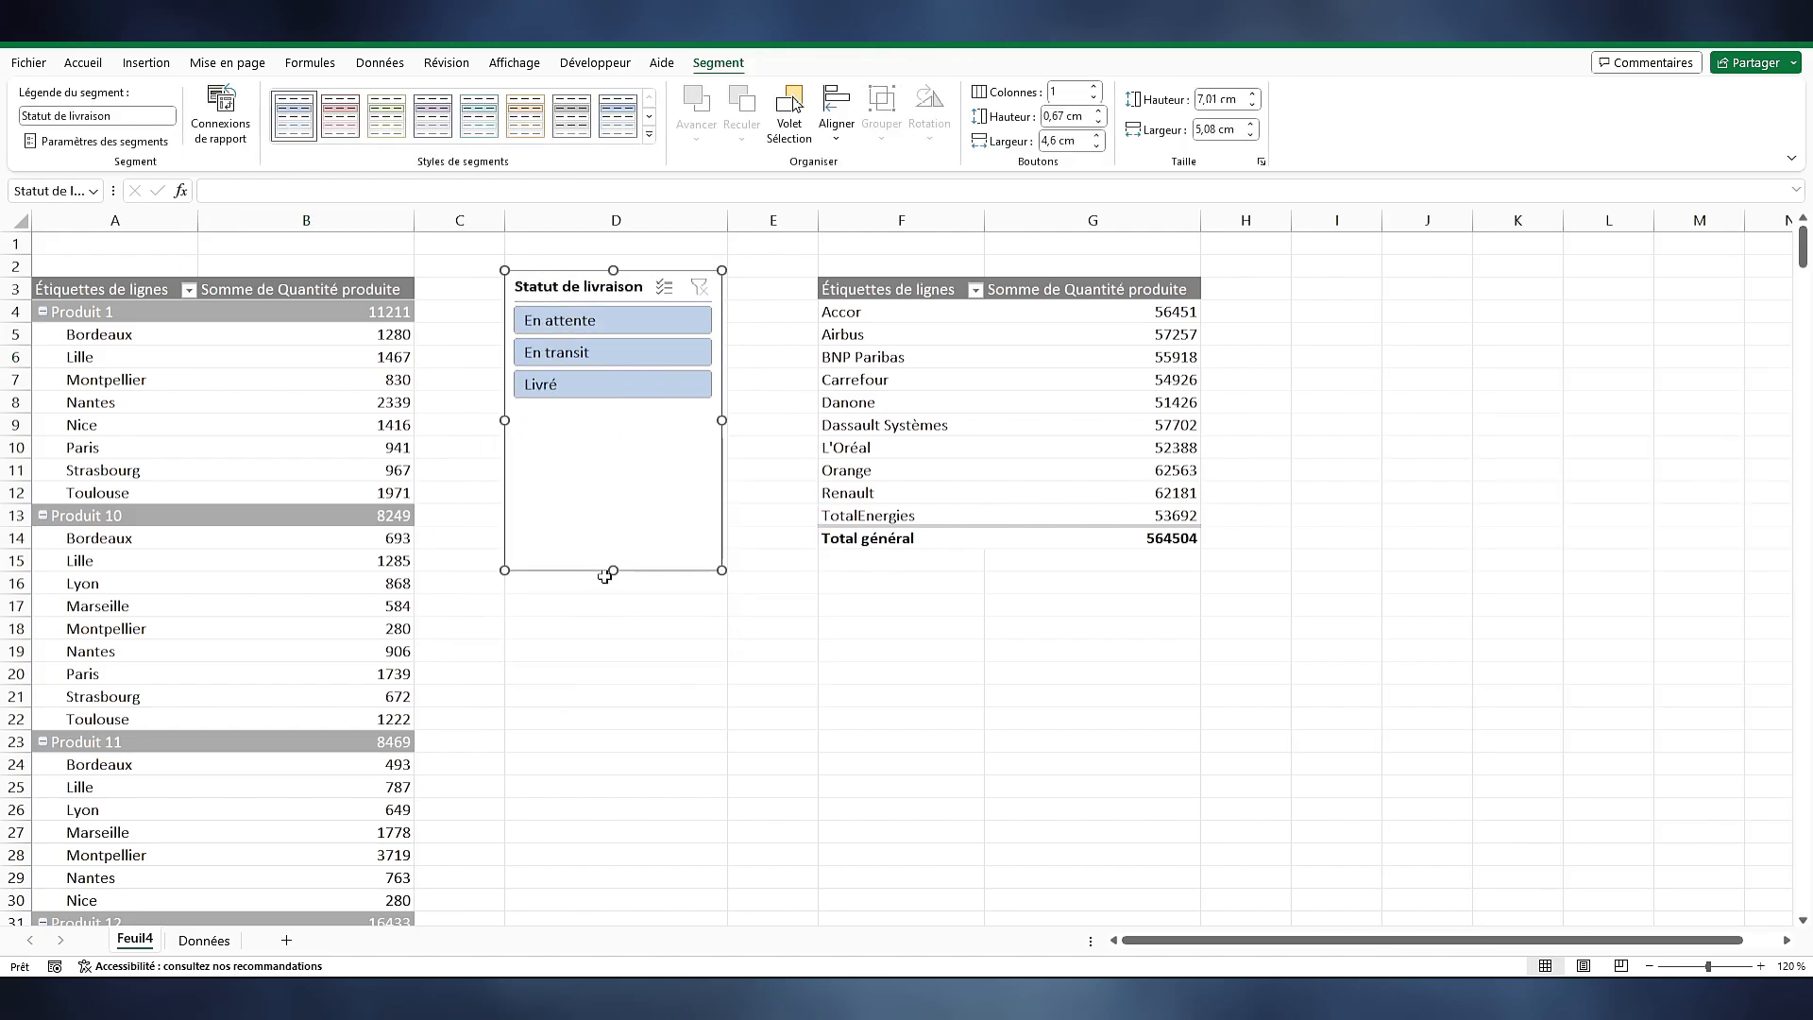
drag(614, 570, 630, 413)
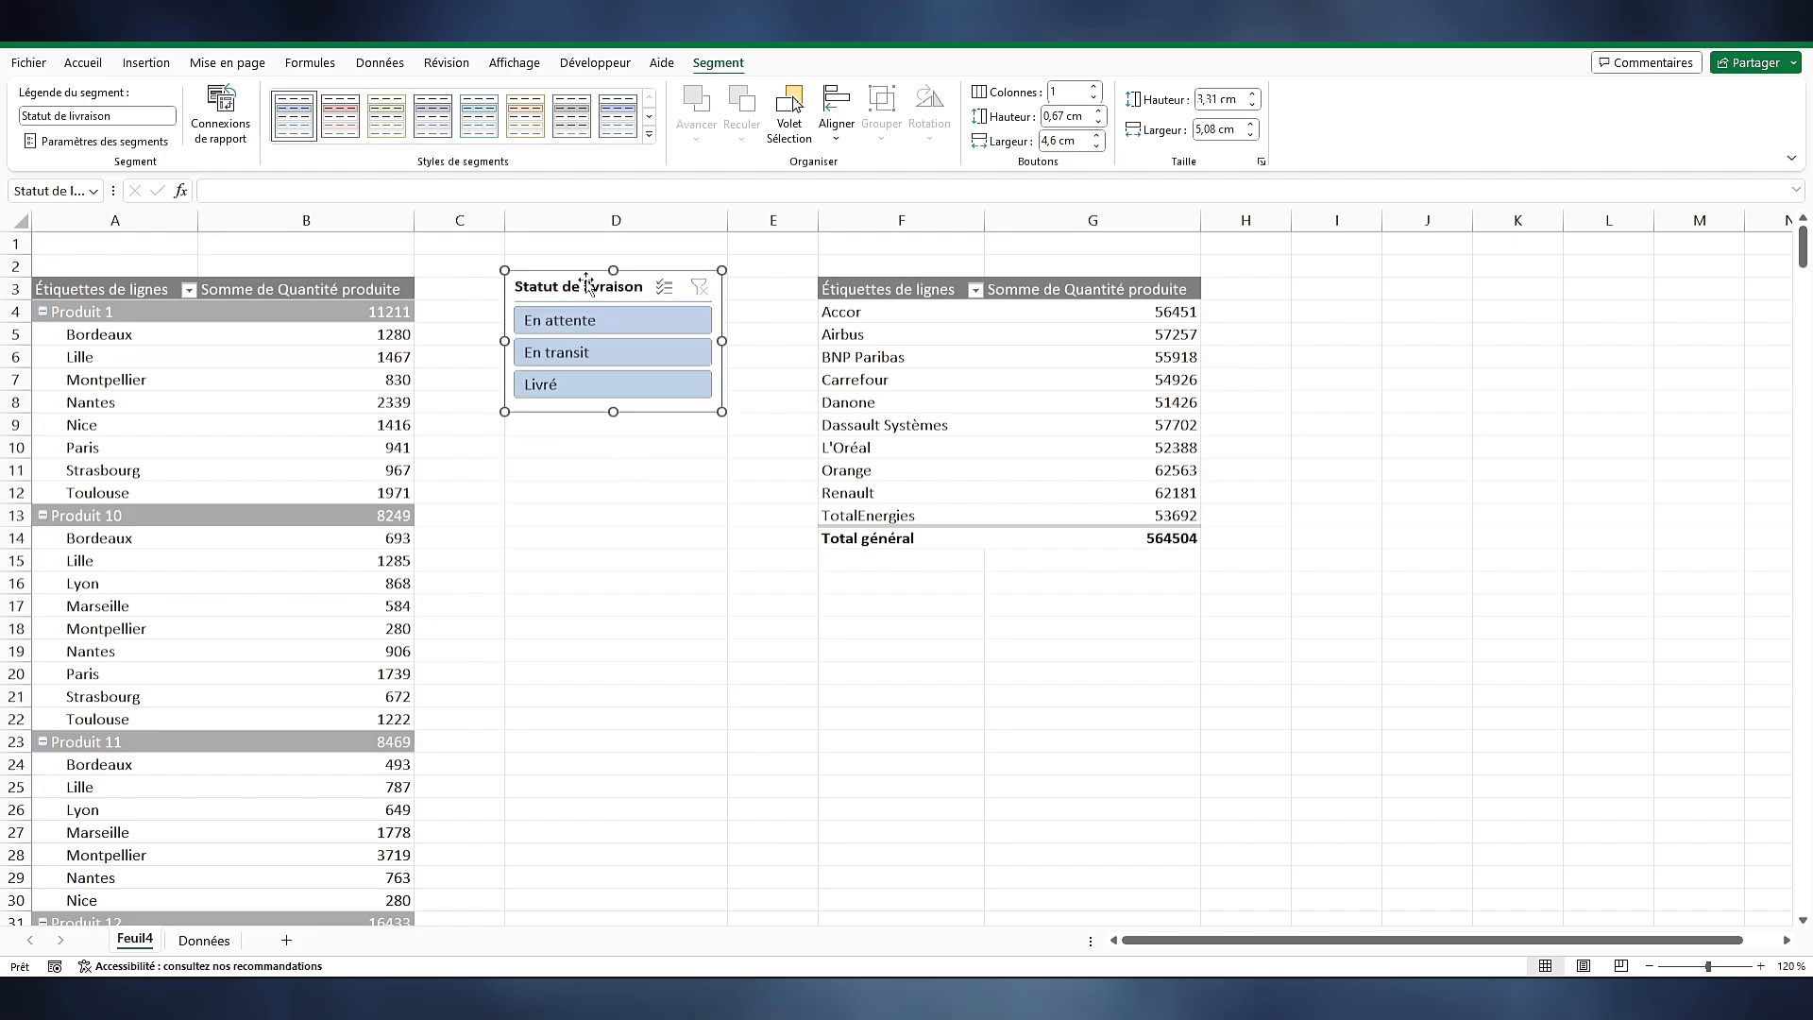
drag(586, 285, 569, 285)
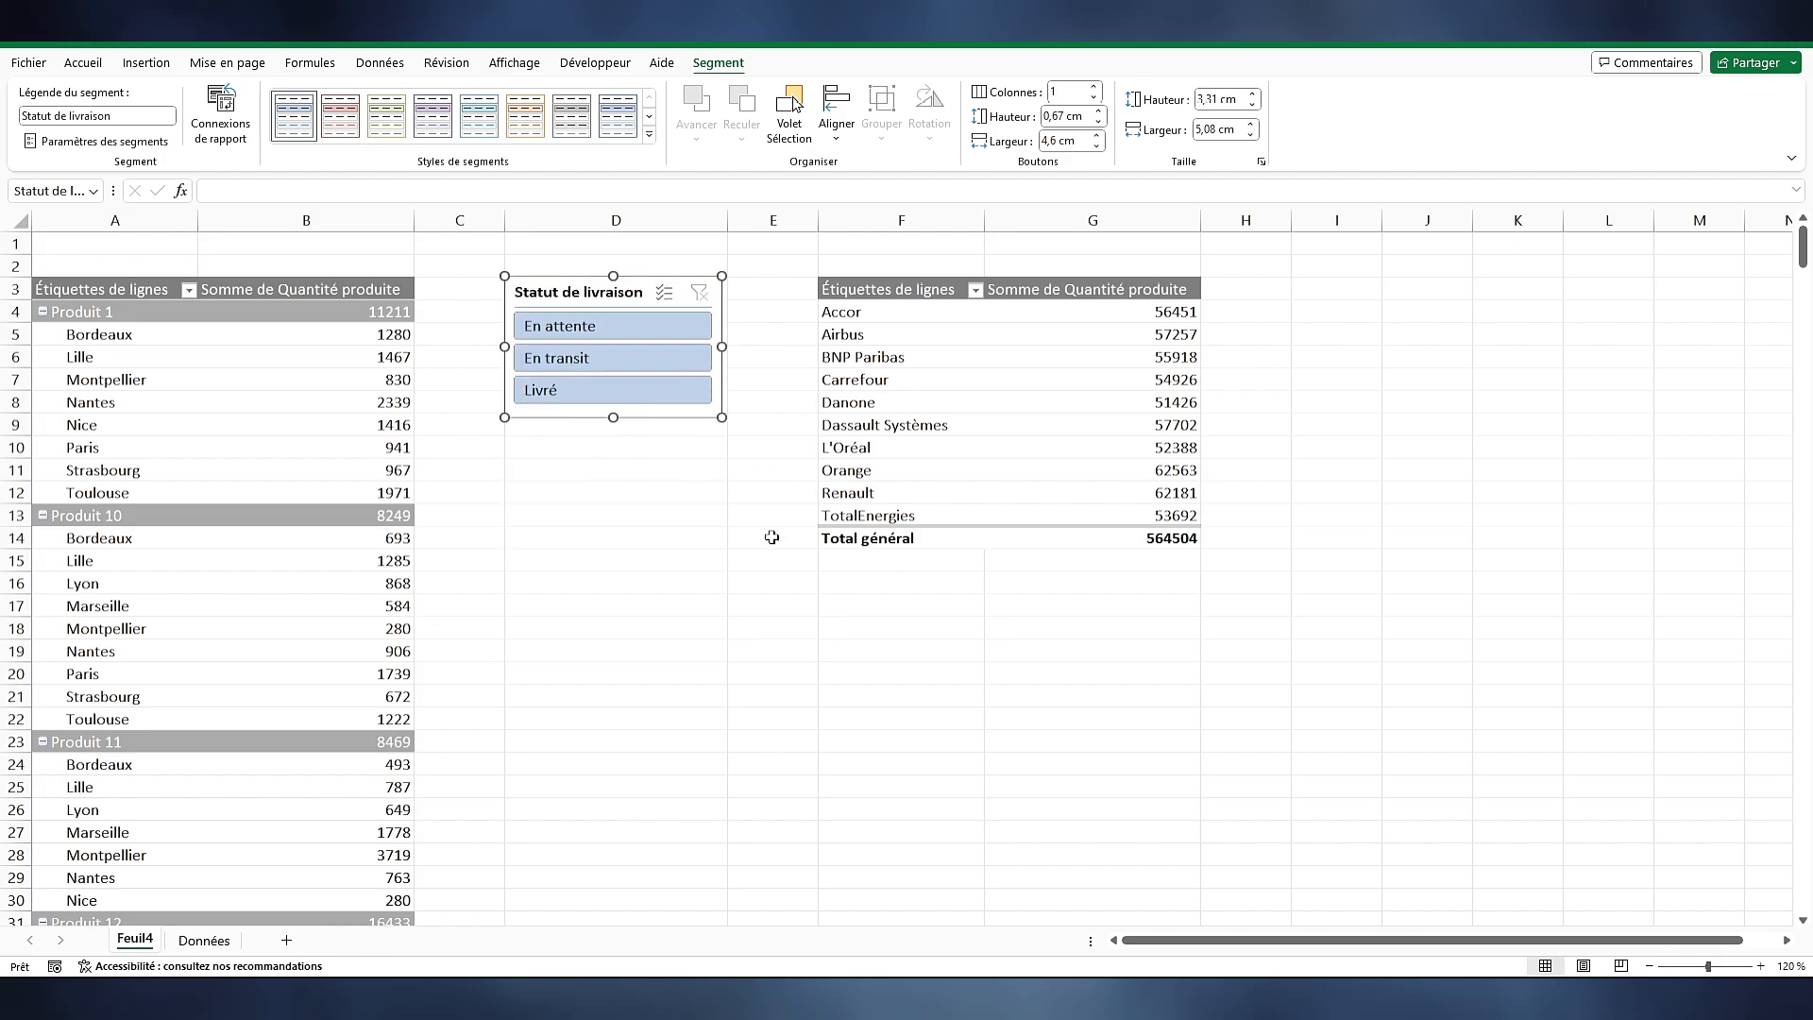
Filter the product pivot table by delivery status En transit, and after that by Livré only
click(586, 358)
click(603, 390)
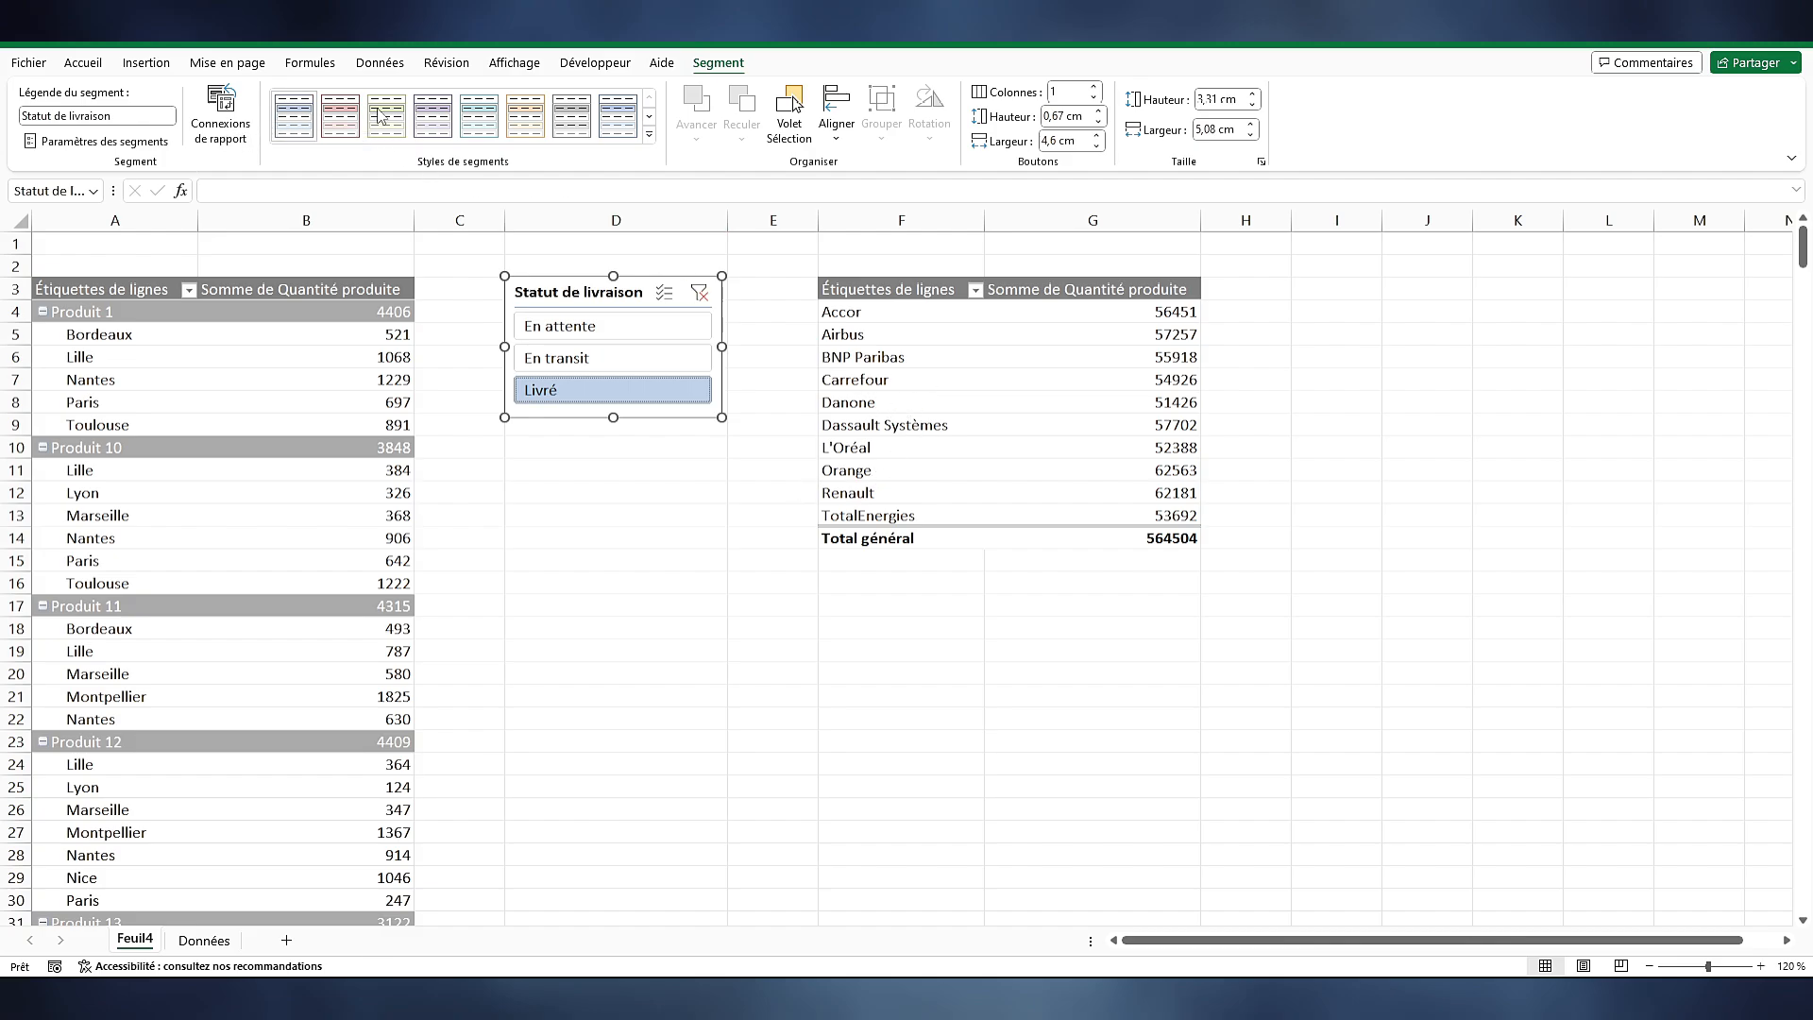
click(222, 138)
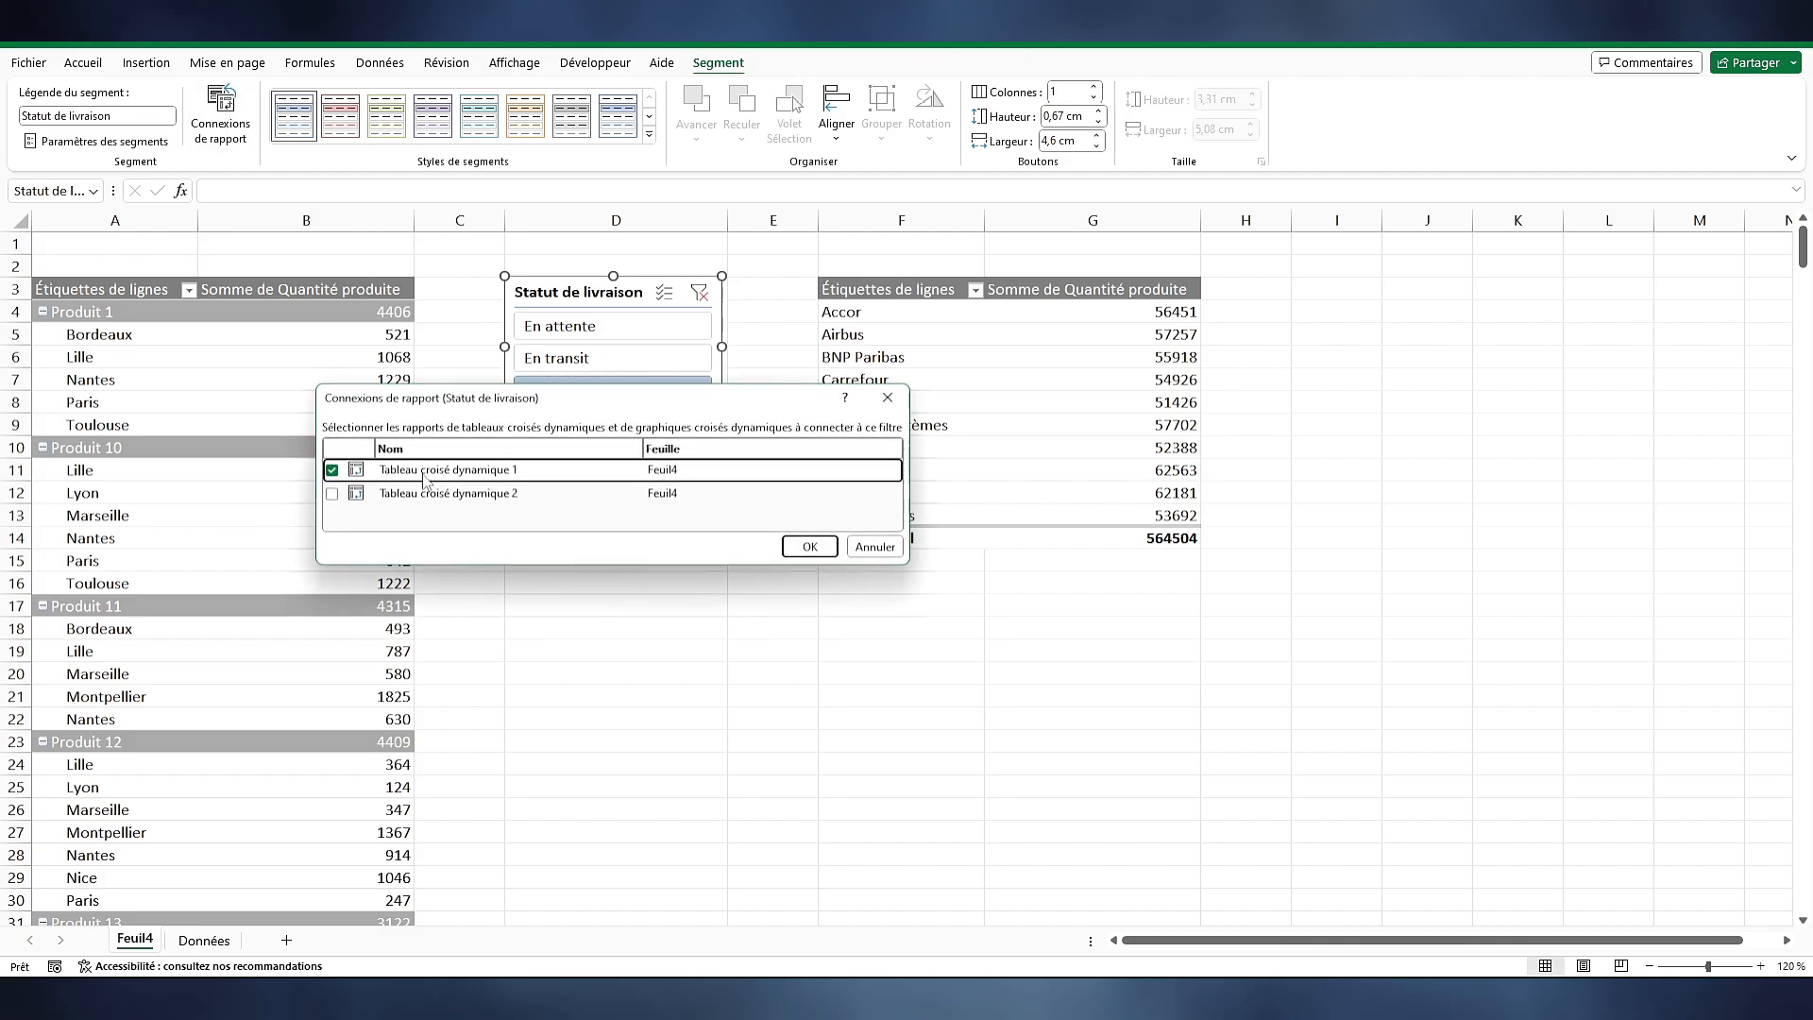
drag(591, 414, 831, 610)
click(1122, 745)
Connect the Statut de livraison slicer to Tableau croisé dynamique 2 as well through its report connections
right_click(574, 299)
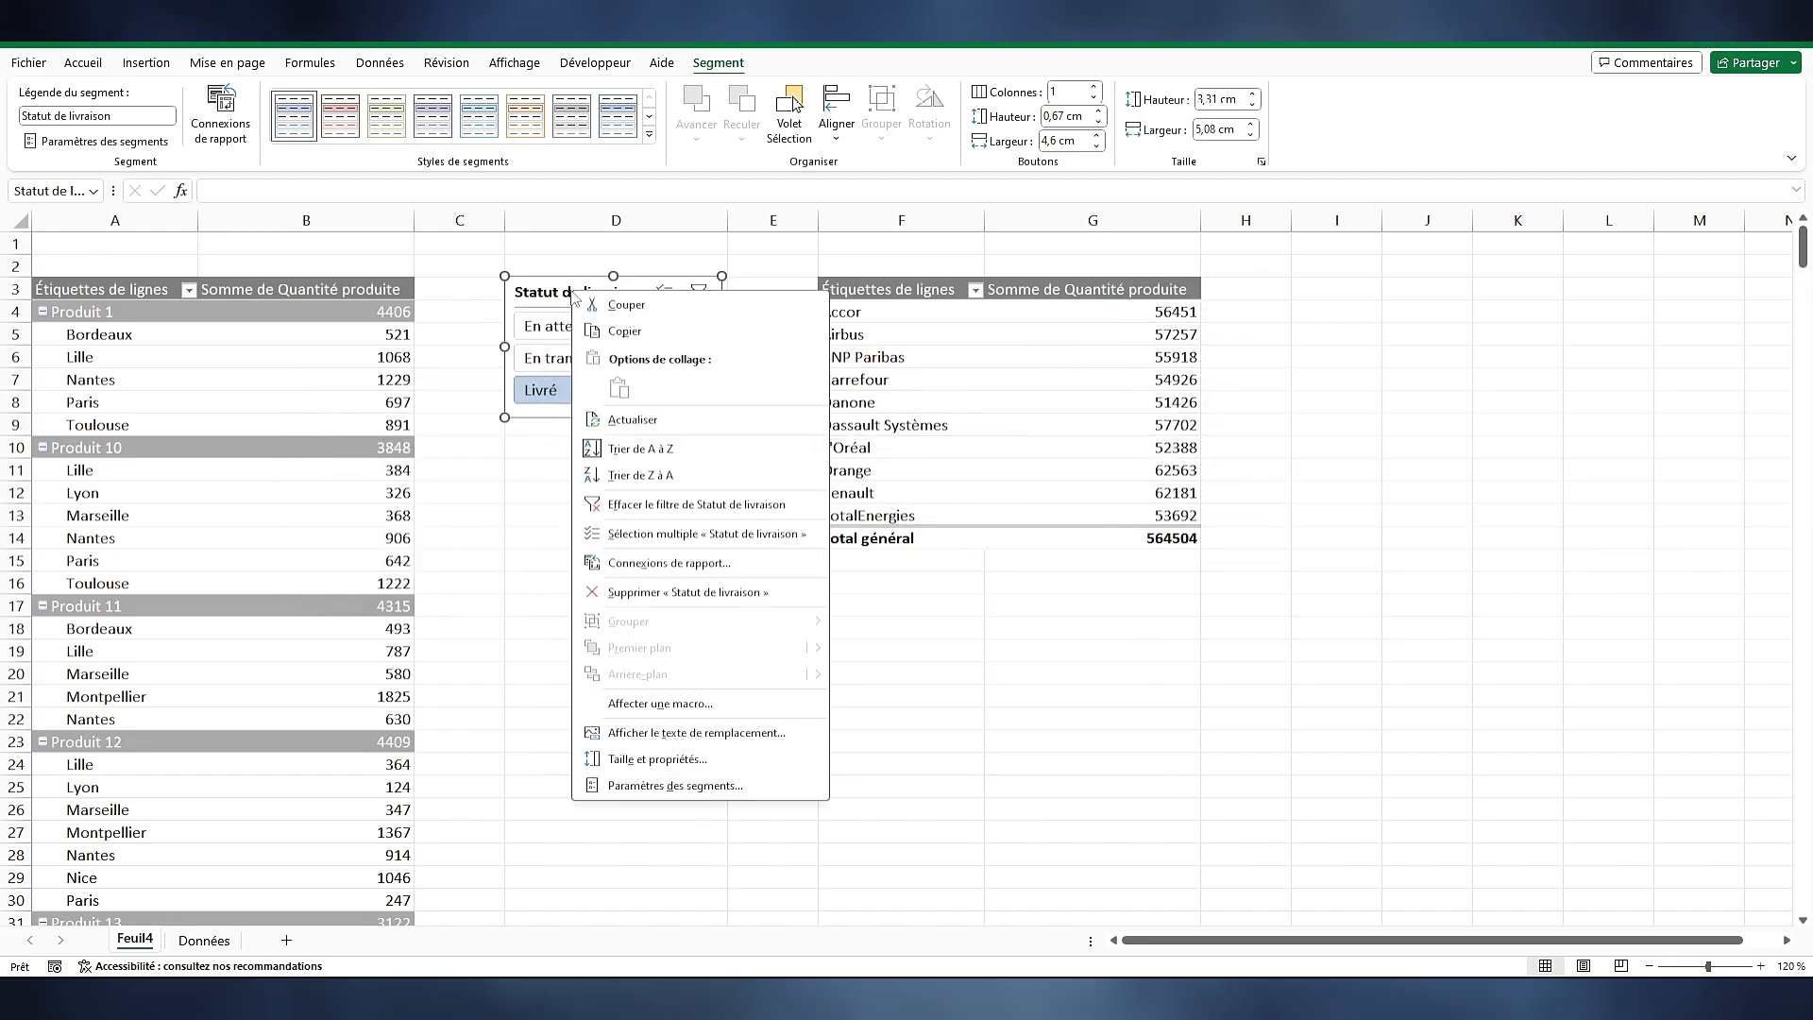
click(666, 564)
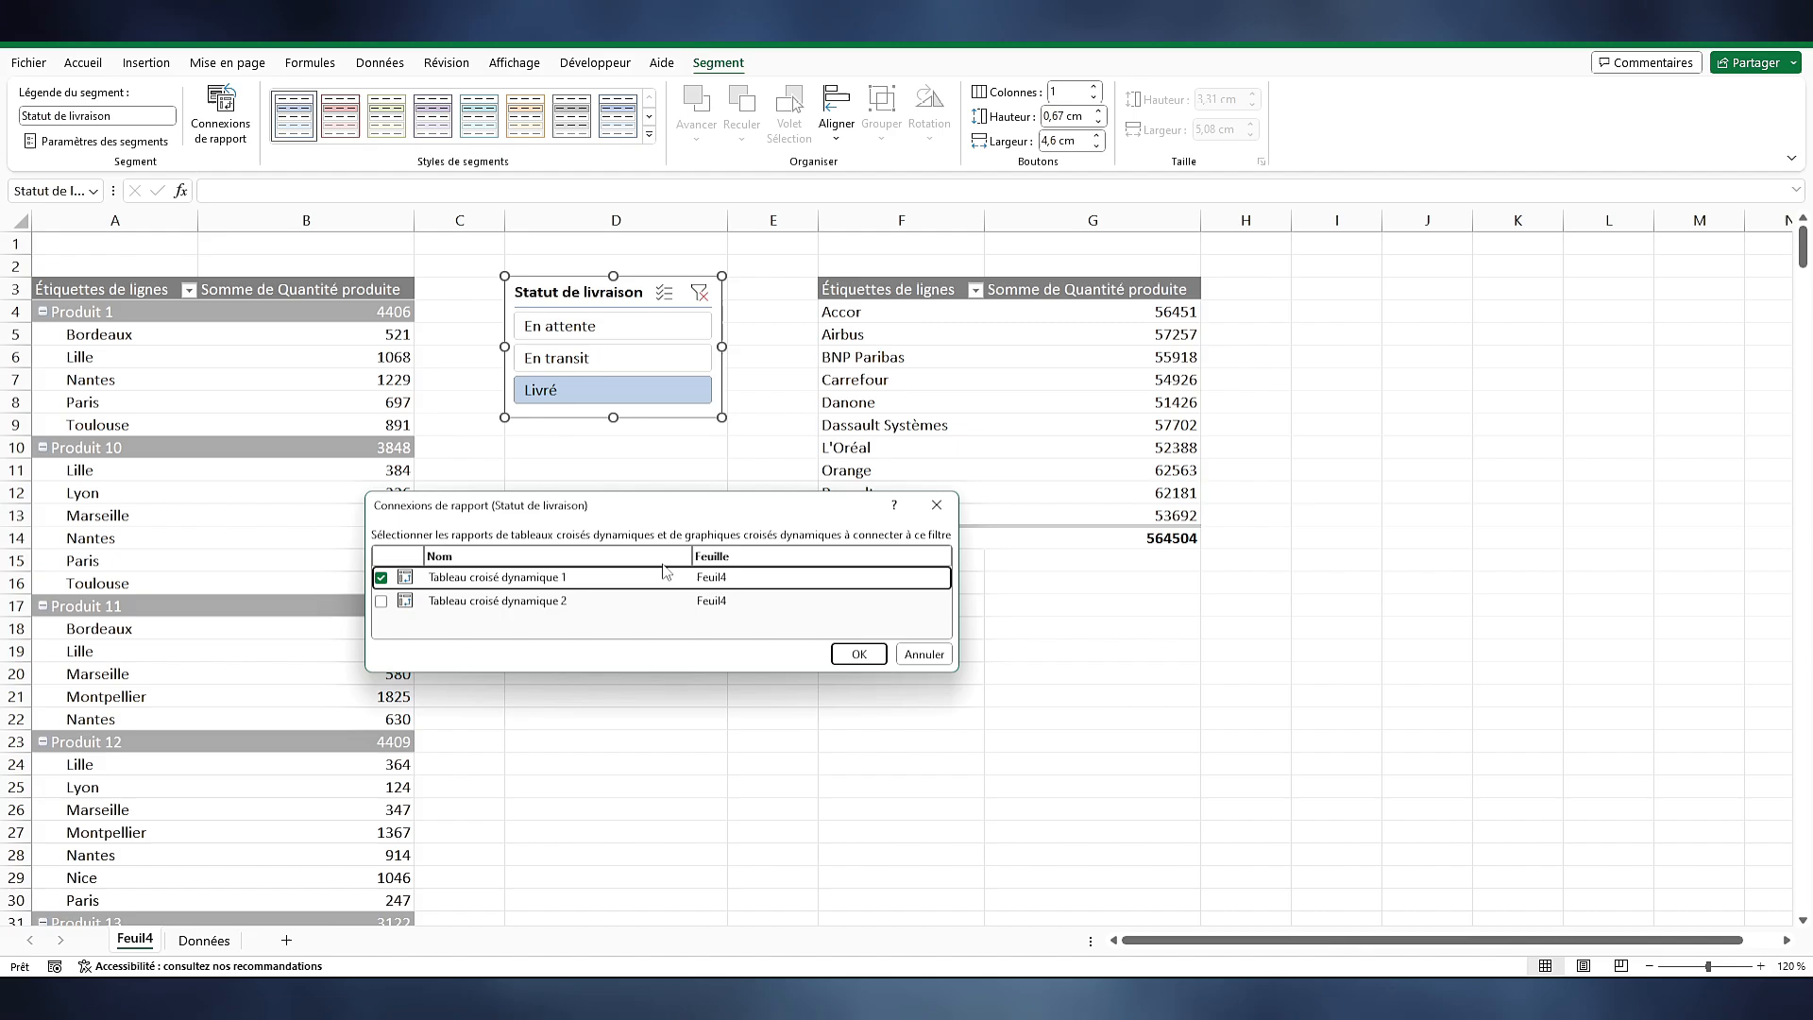
drag(726, 486, 726, 593)
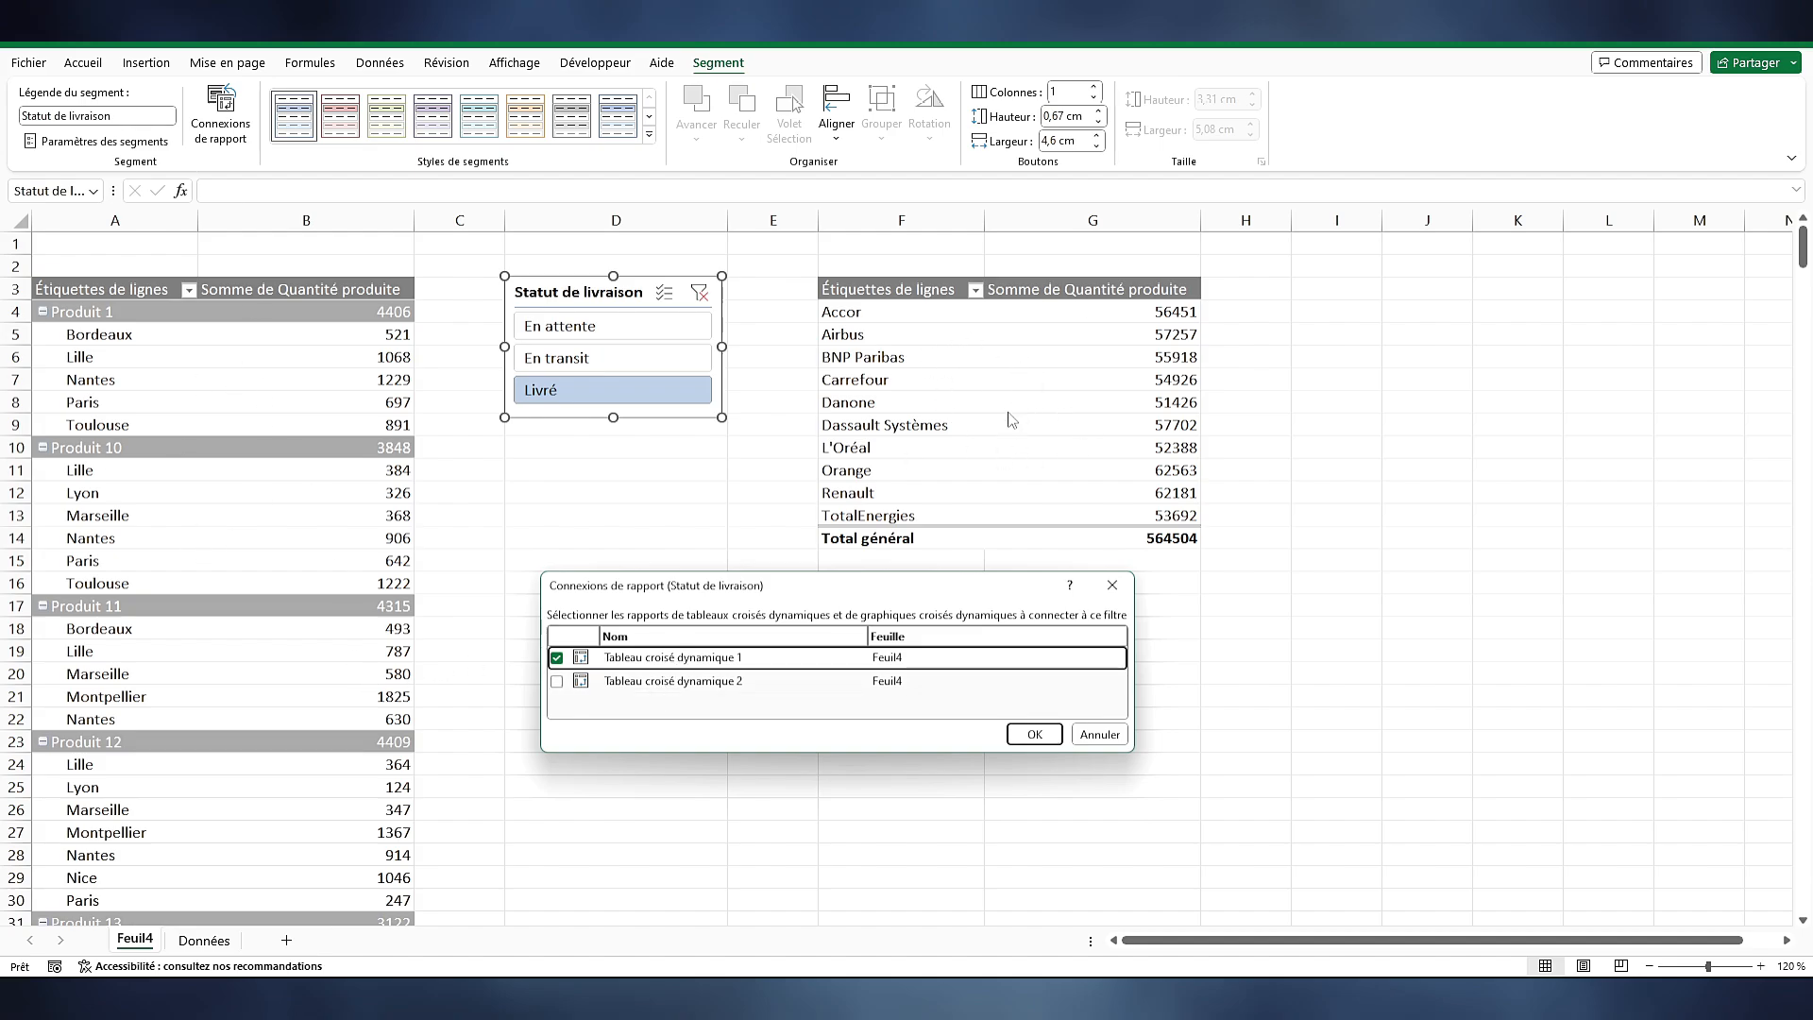
click(557, 682)
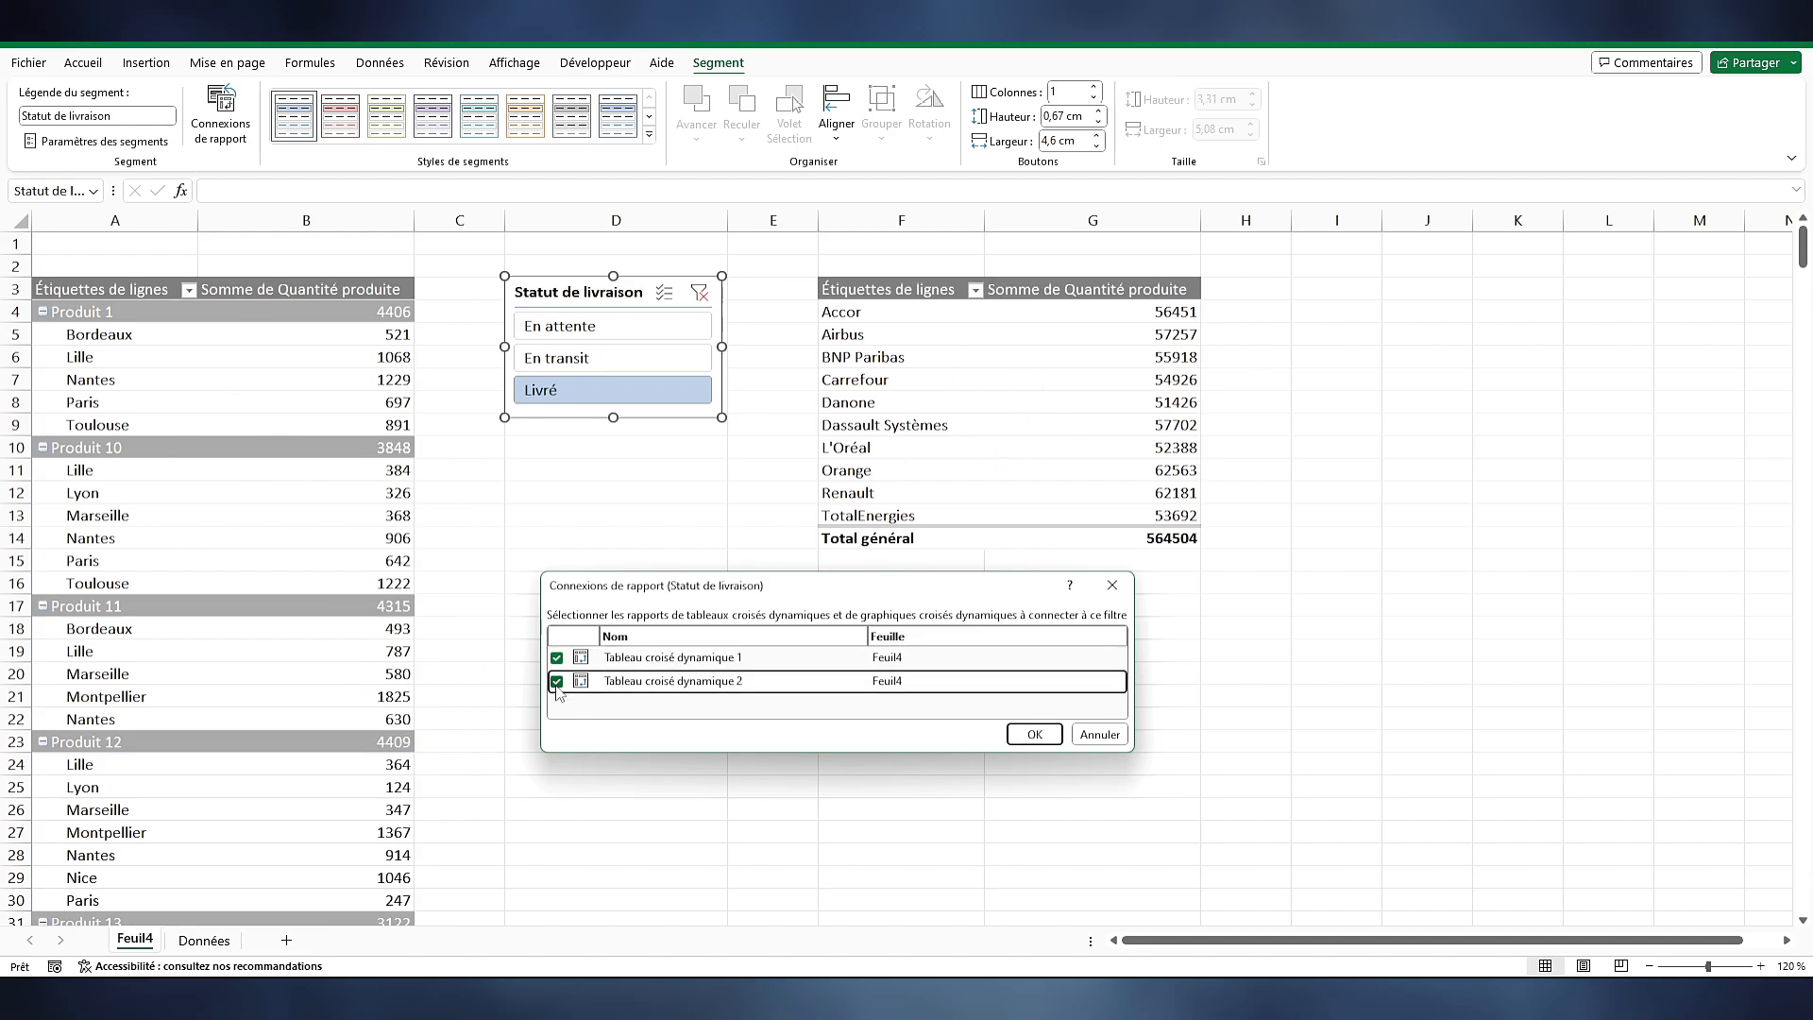
click(1032, 737)
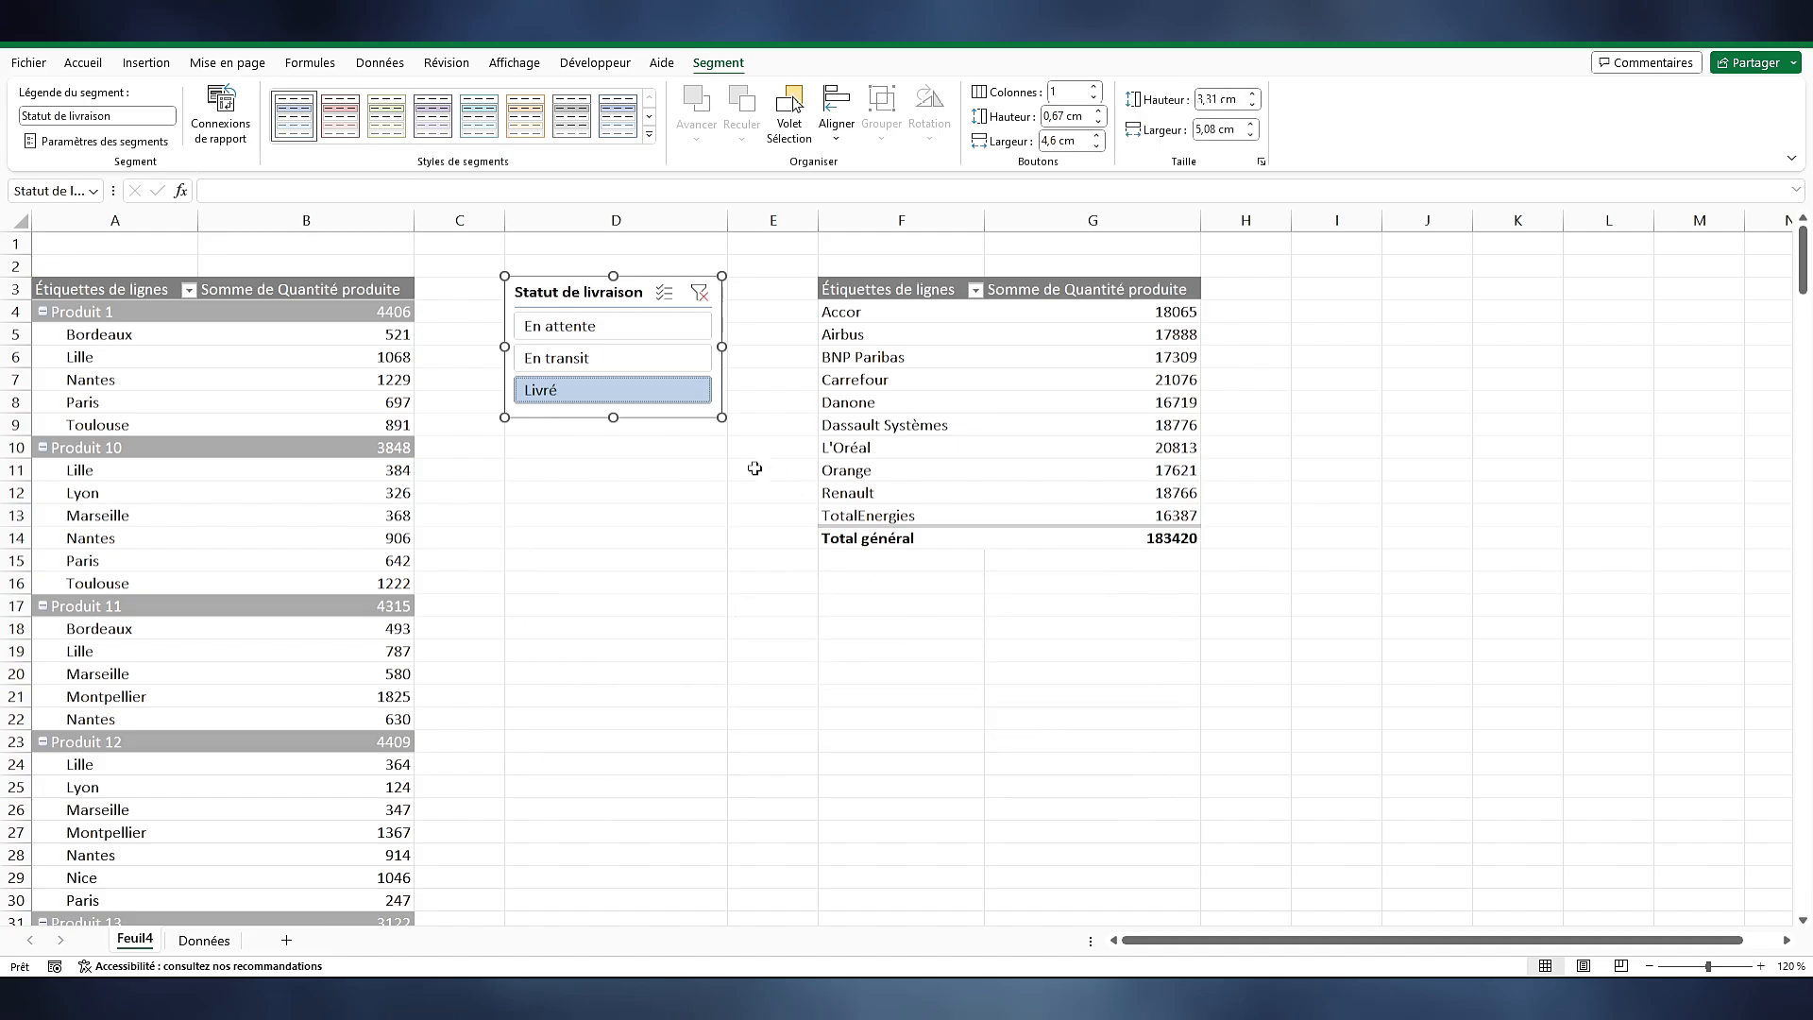
Filter both pivot tables by one delivery status at a time: En attente, En transit, Livré, En transit and finally Livré
click(625, 329)
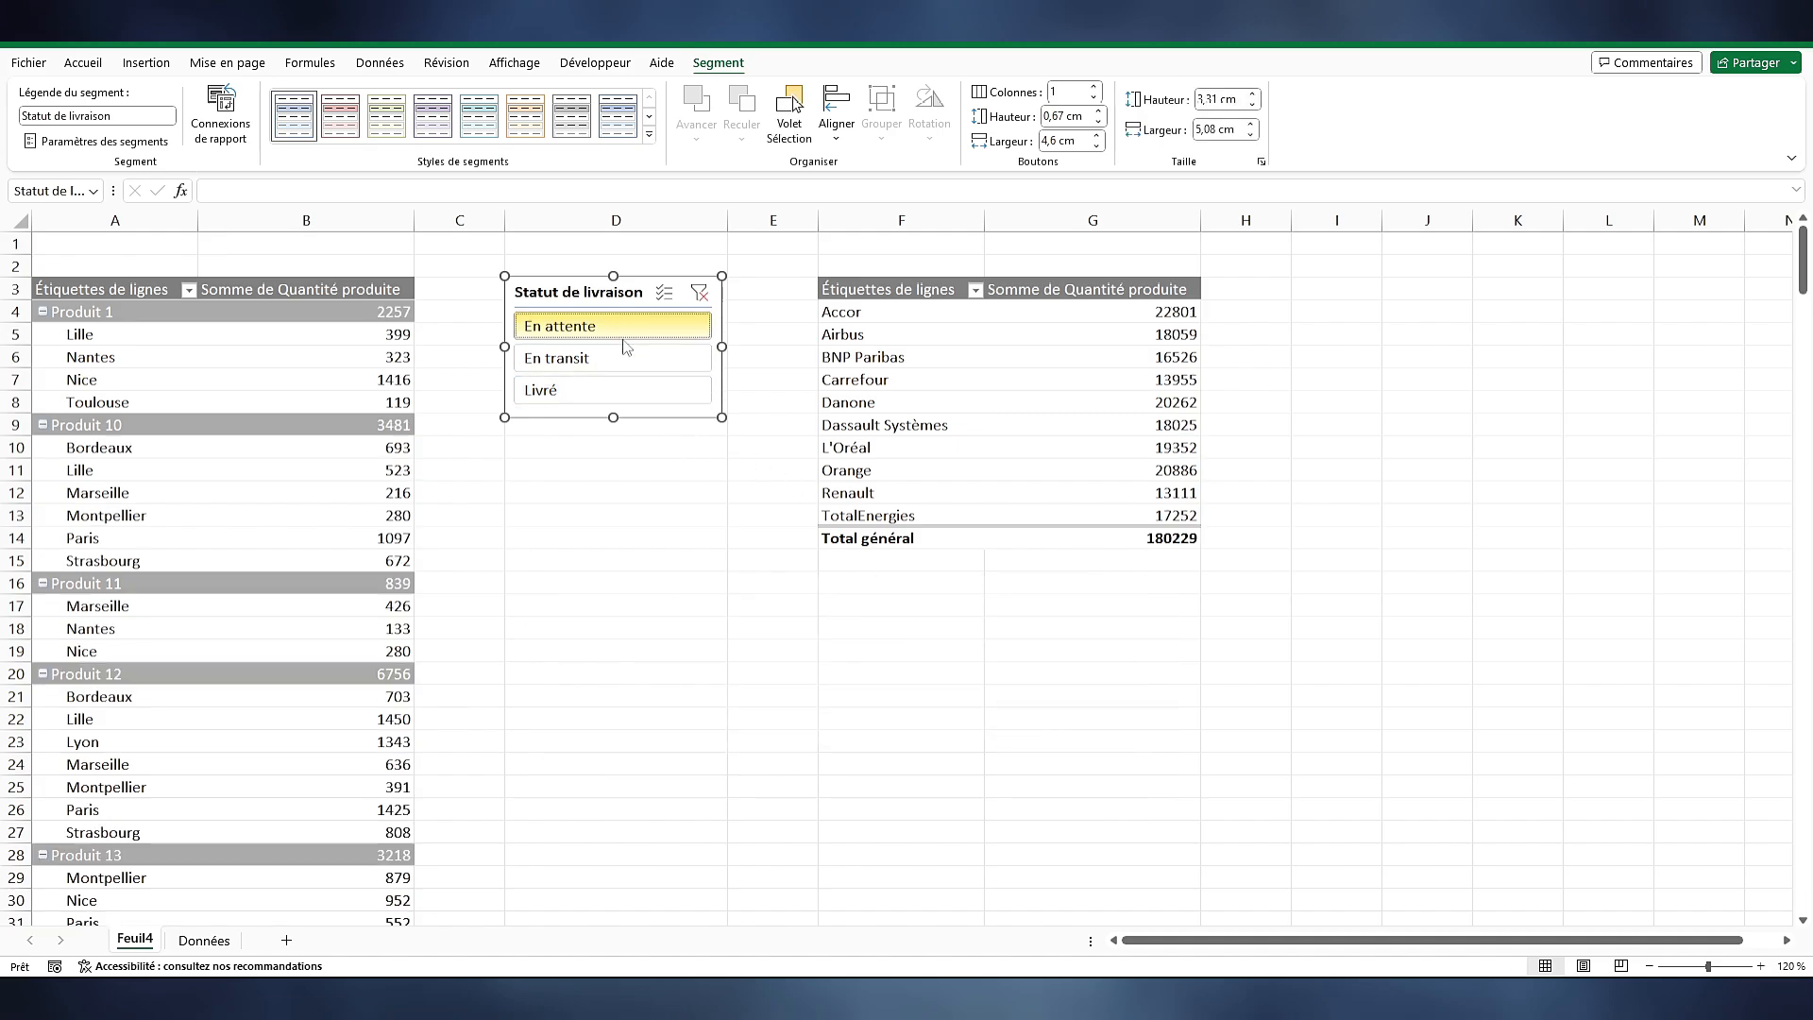
click(625, 357)
click(623, 390)
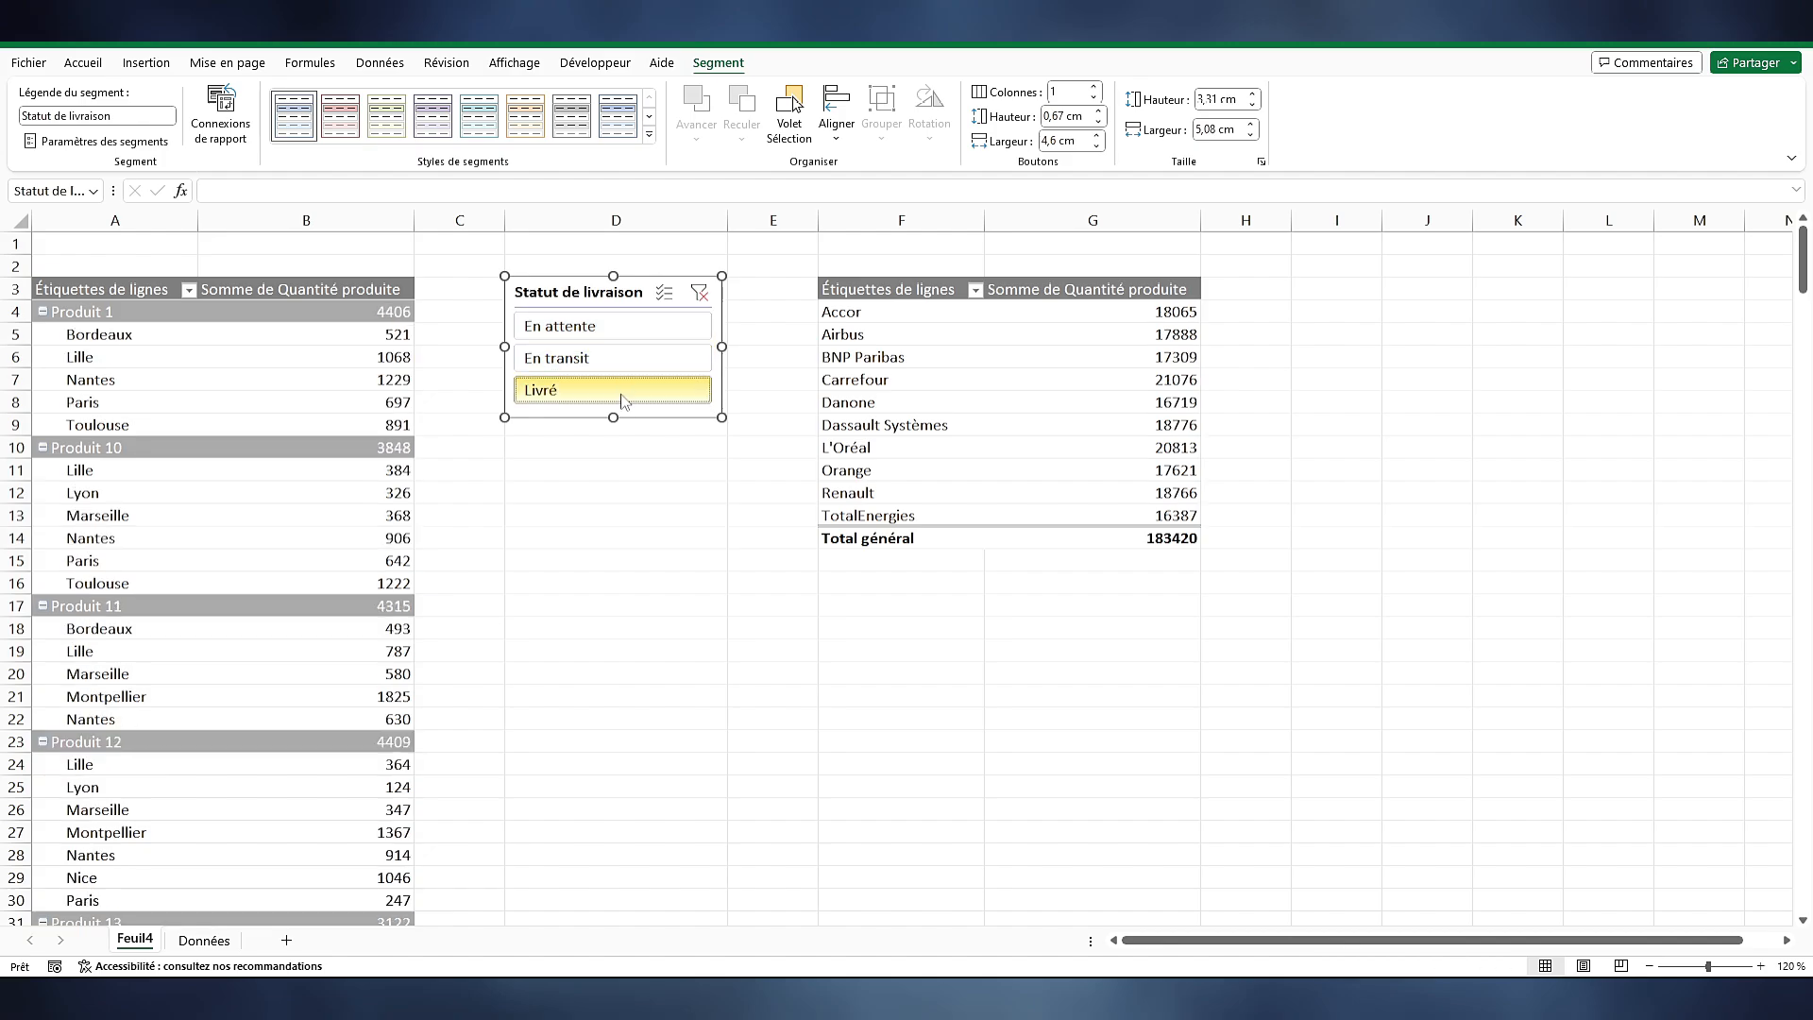
click(614, 362)
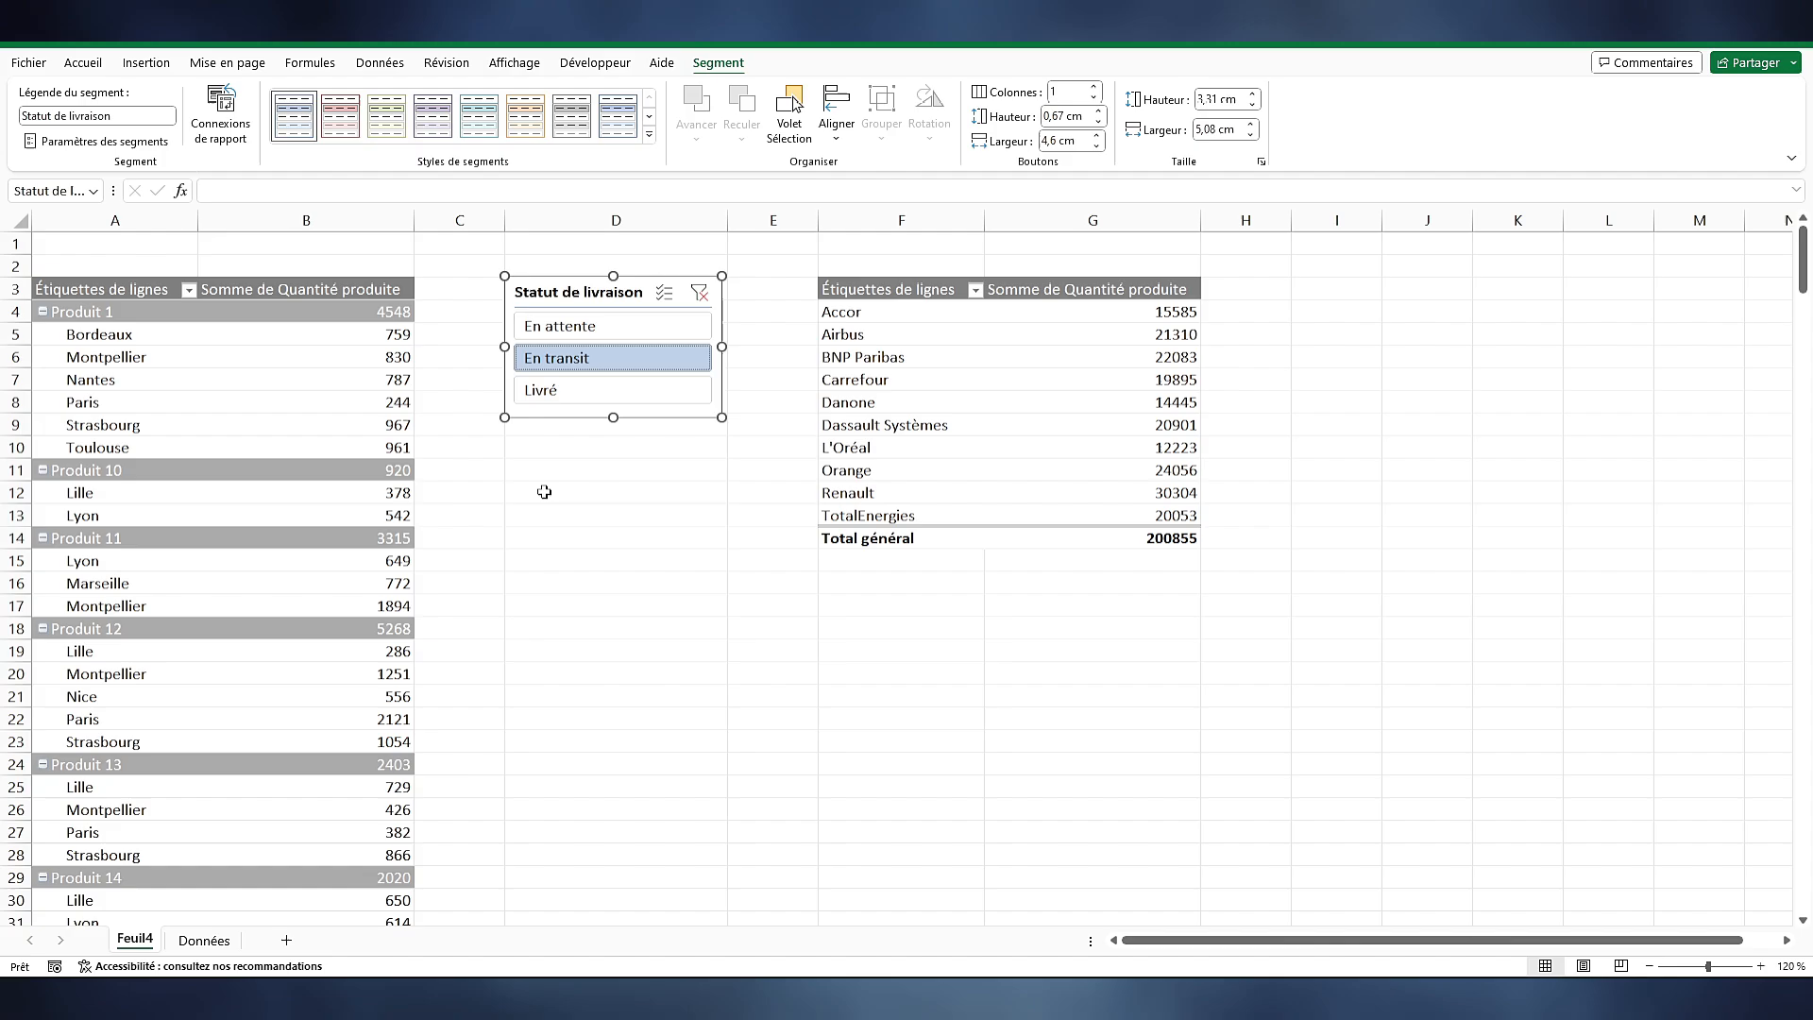
click(547, 396)
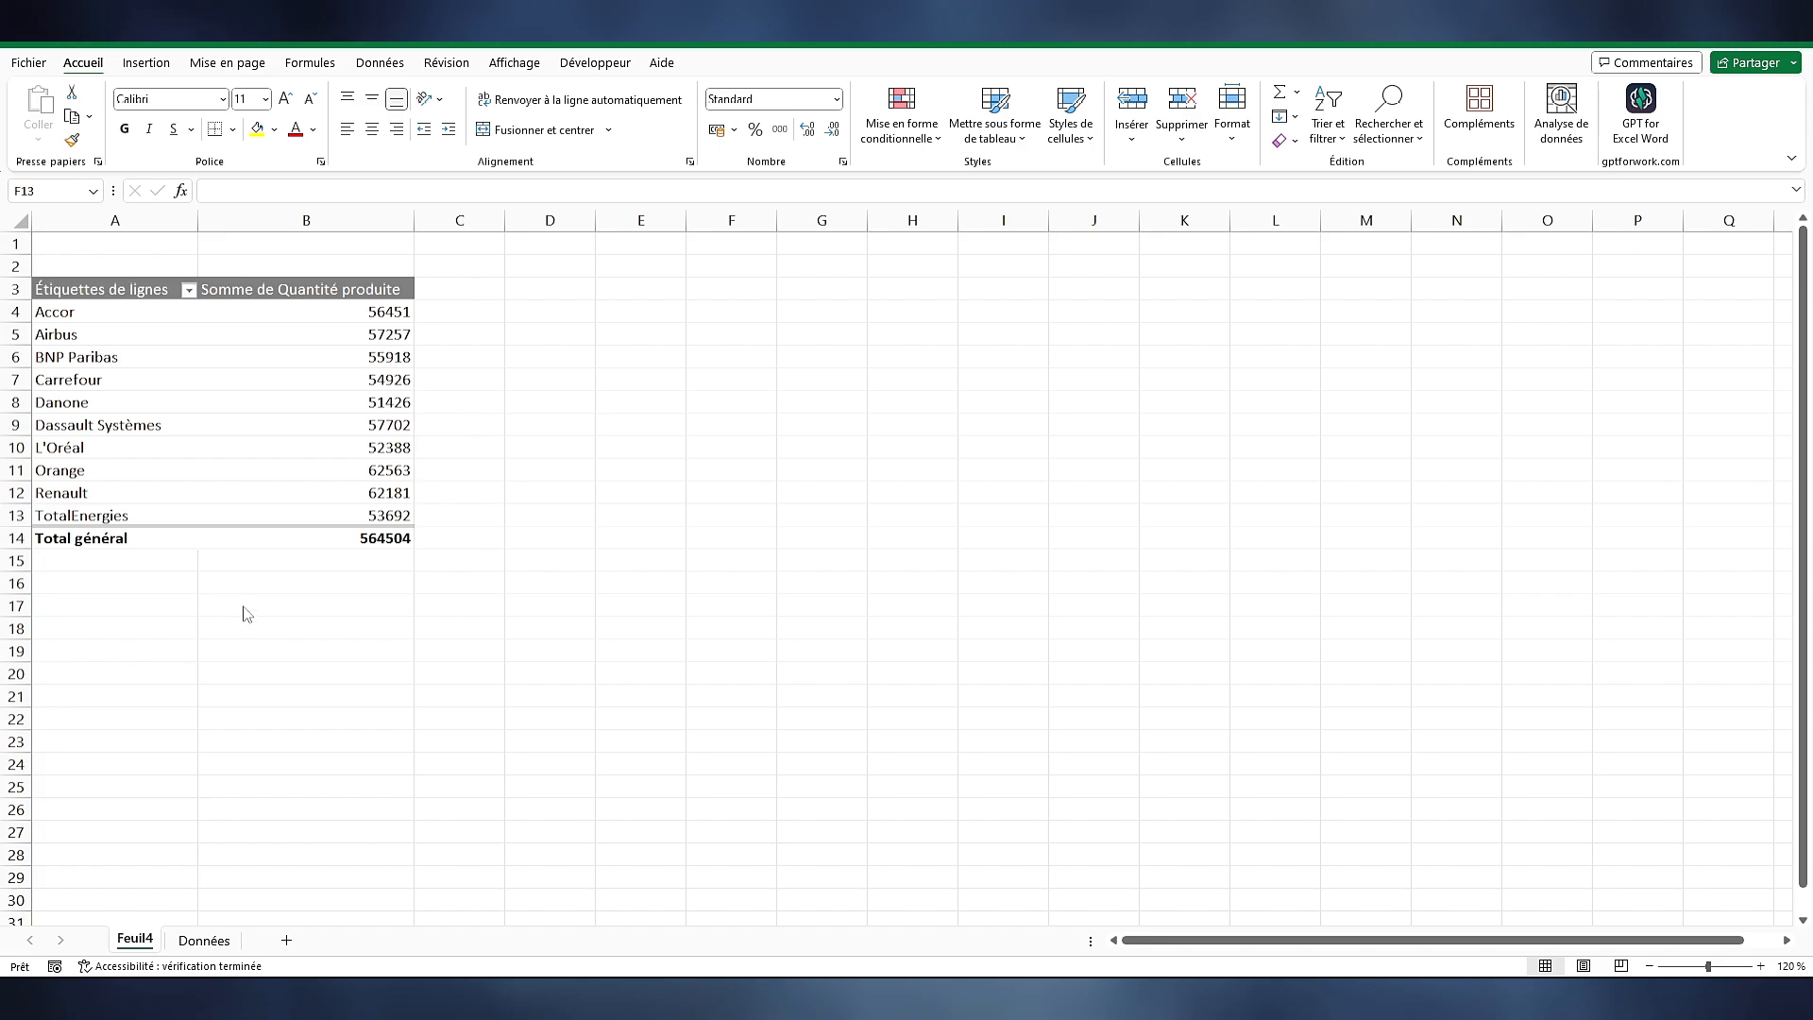
Filter the pivot table's clients with a top-10 value filter to the highest (Haut) 4 Éléments by Somme de Quantité produite
click(188, 290)
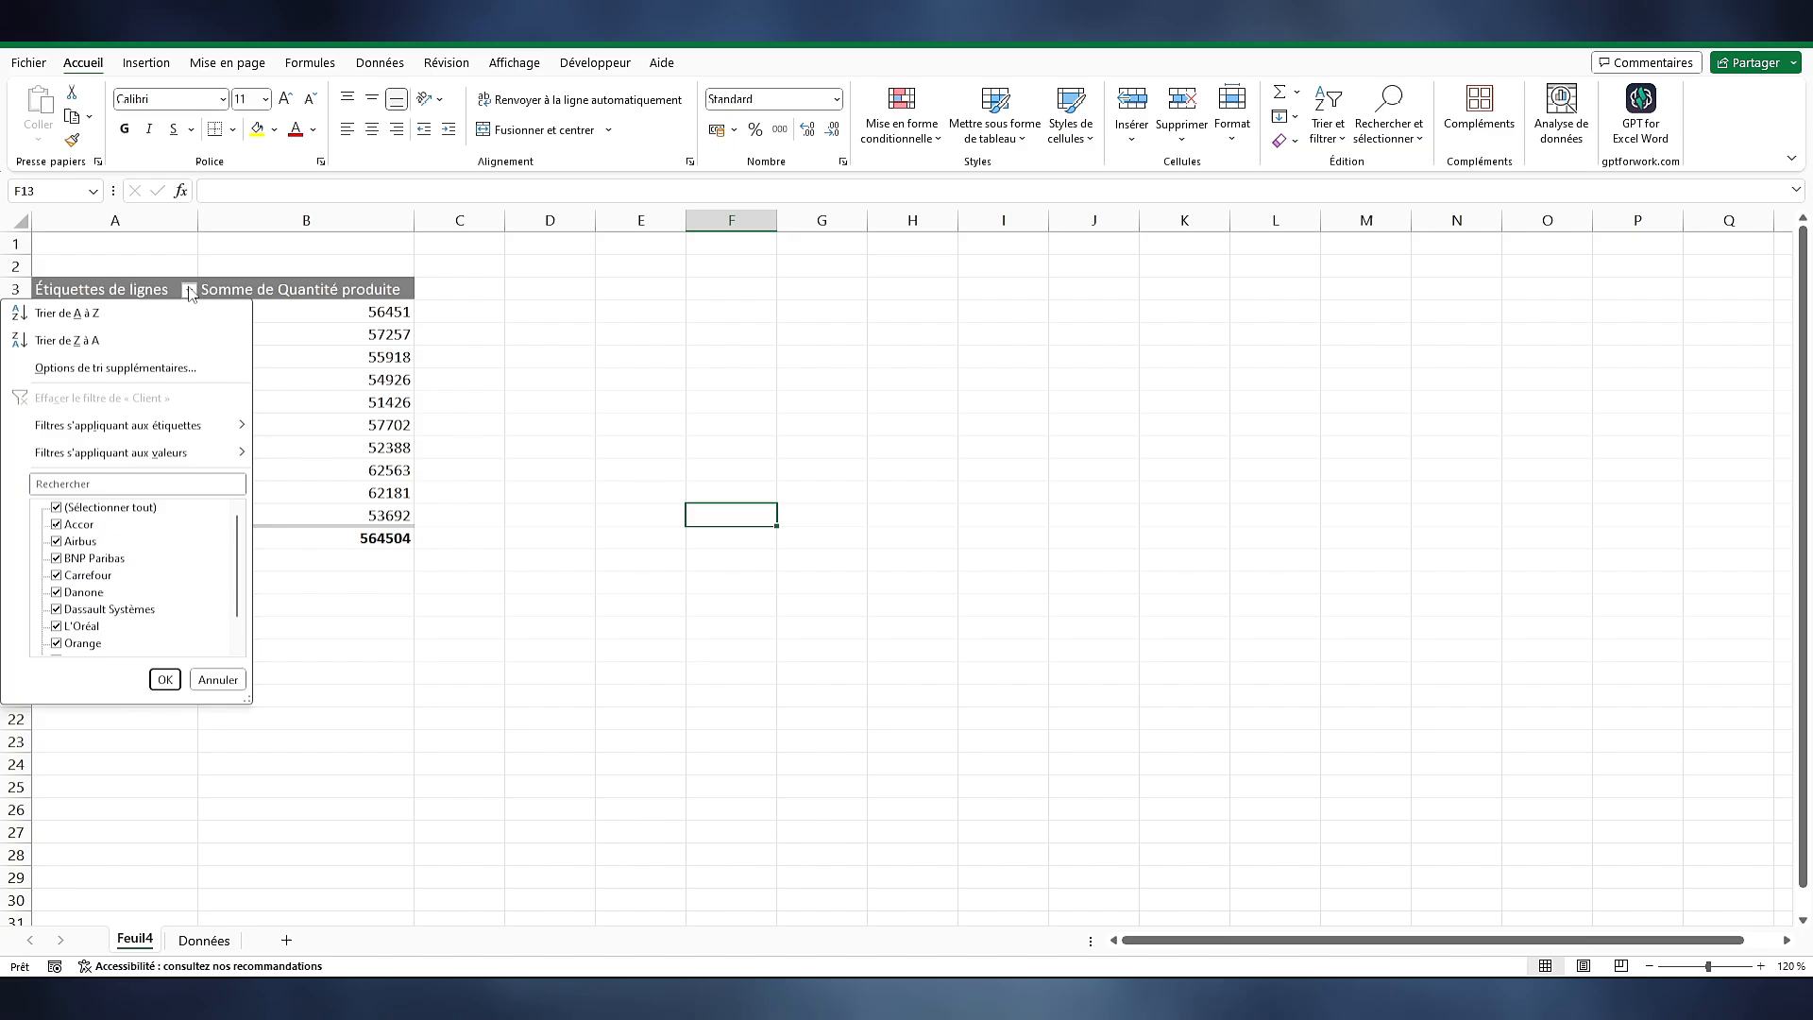
mouse_move(144, 457)
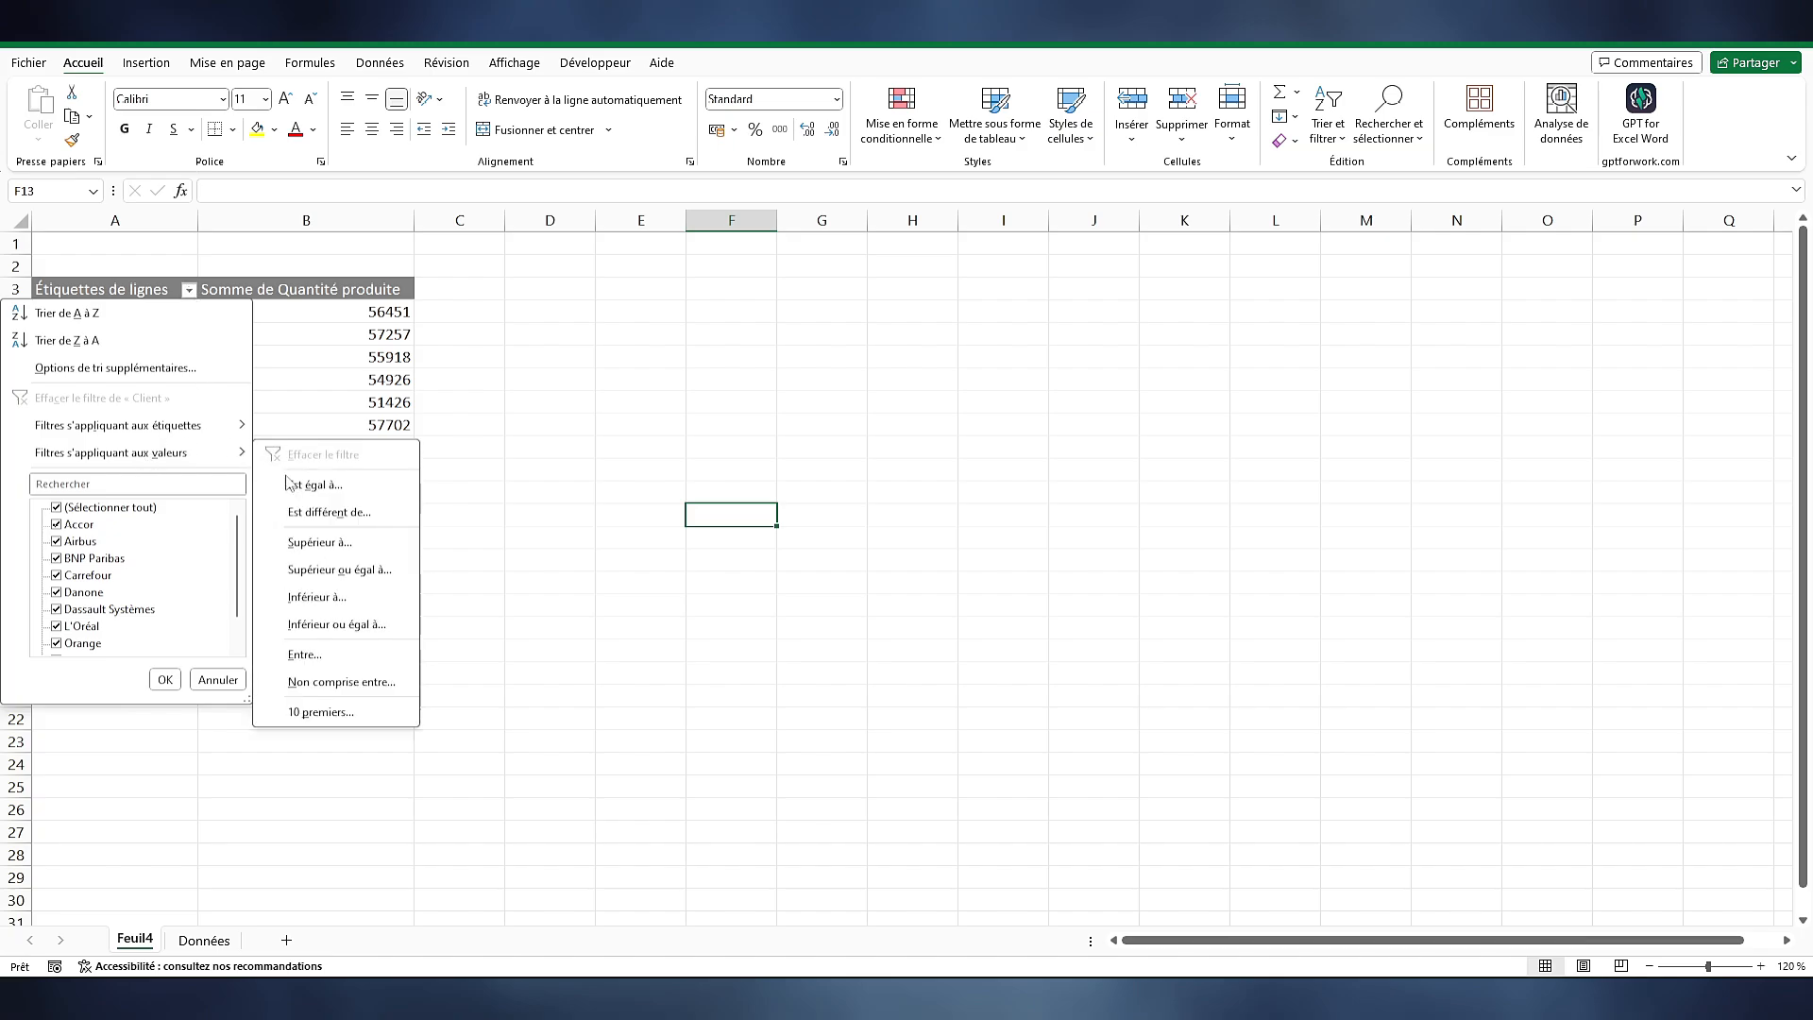
click(321, 713)
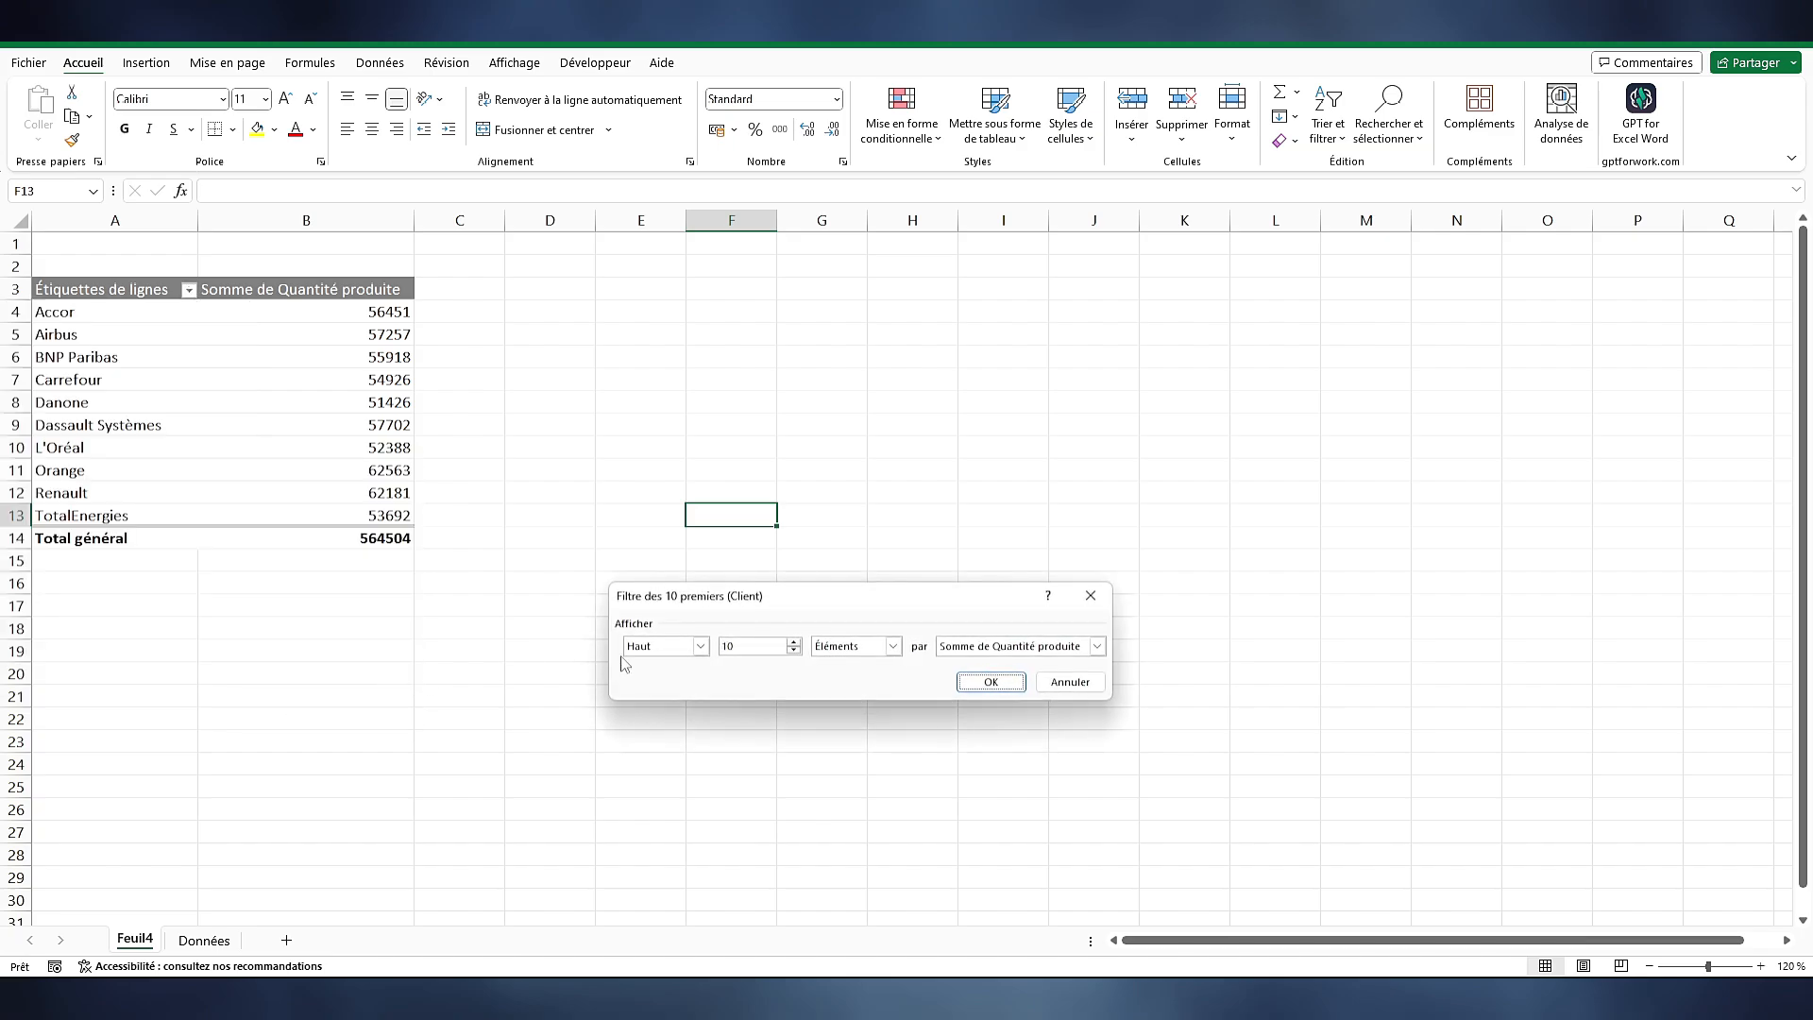
click(700, 647)
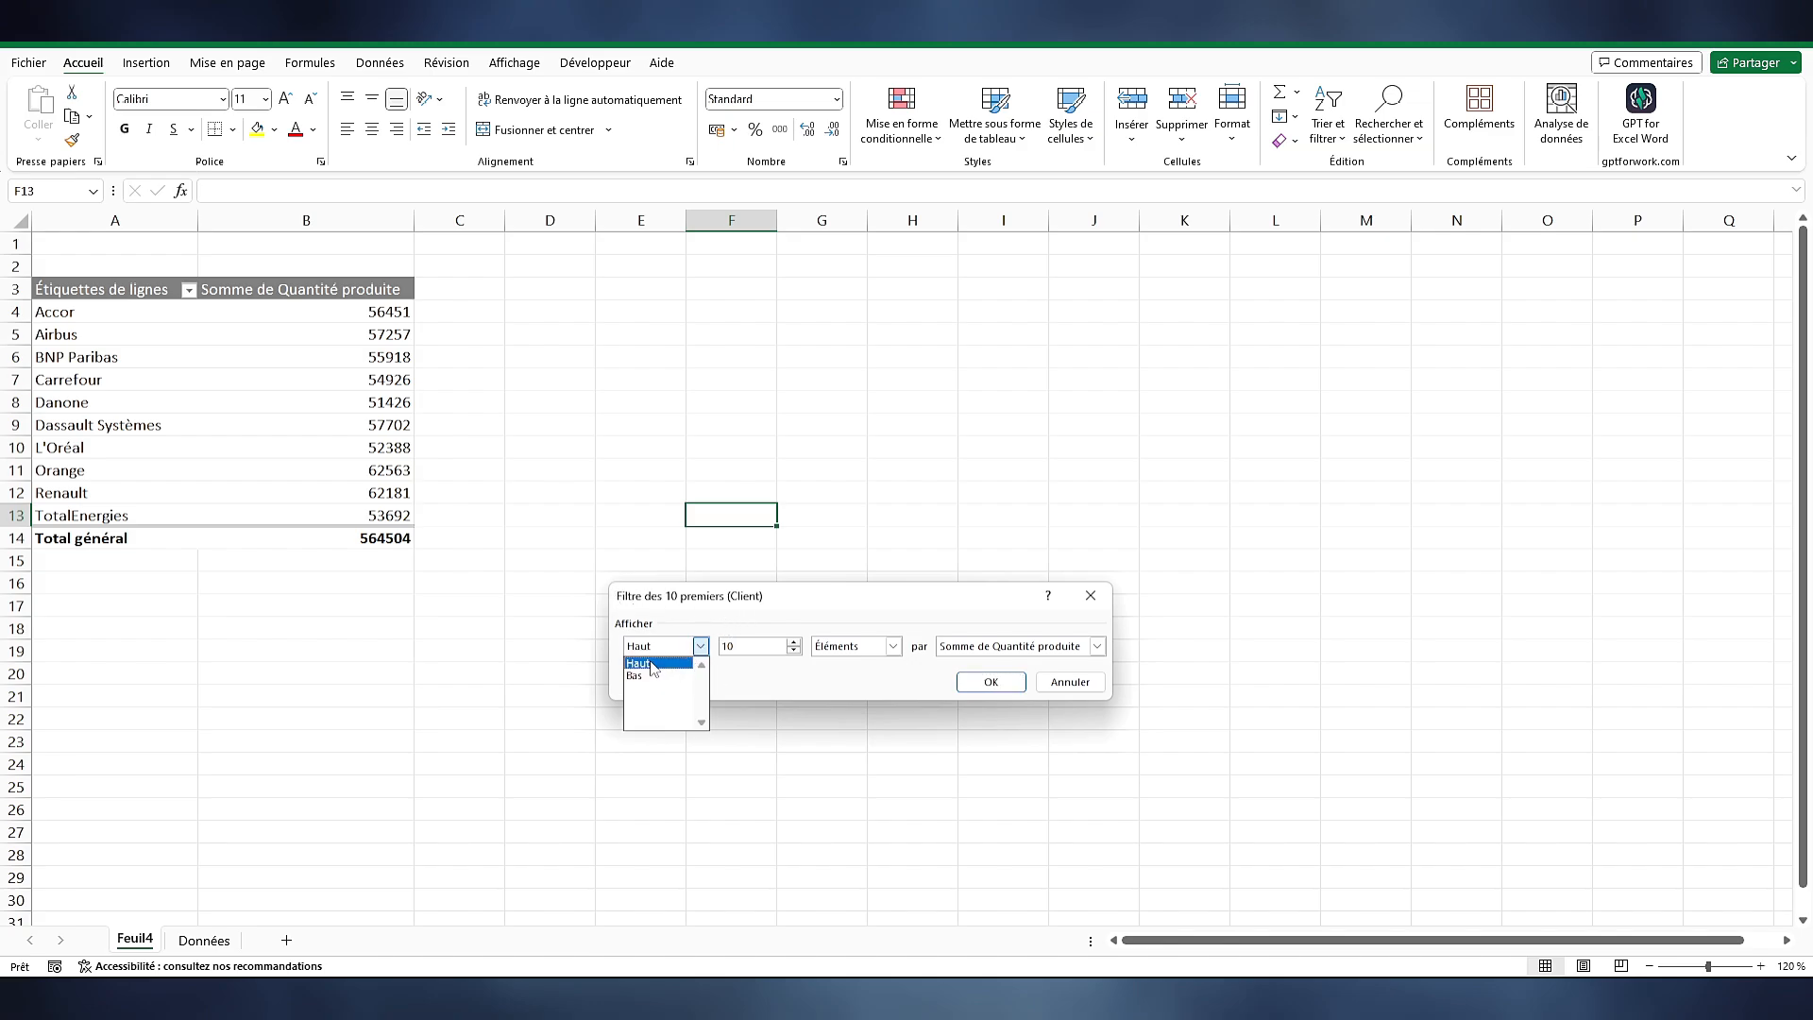
click(652, 668)
key(Tab)
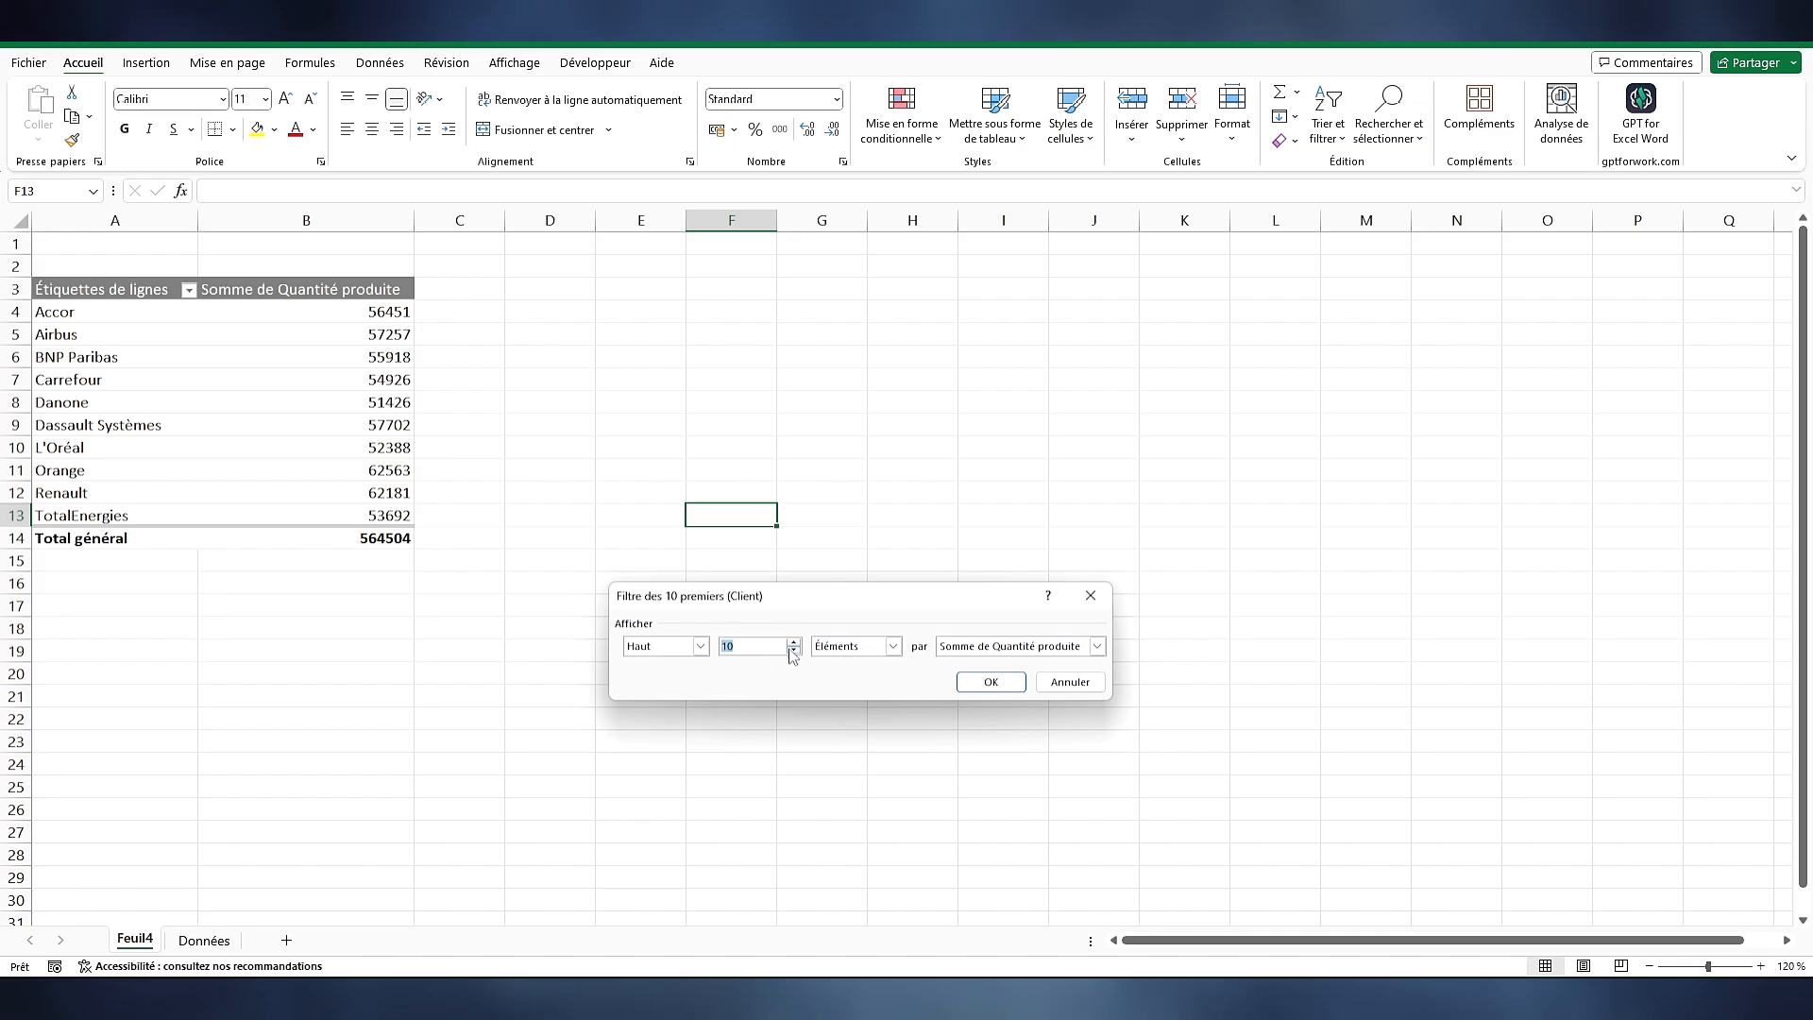
click(794, 652)
click(862, 651)
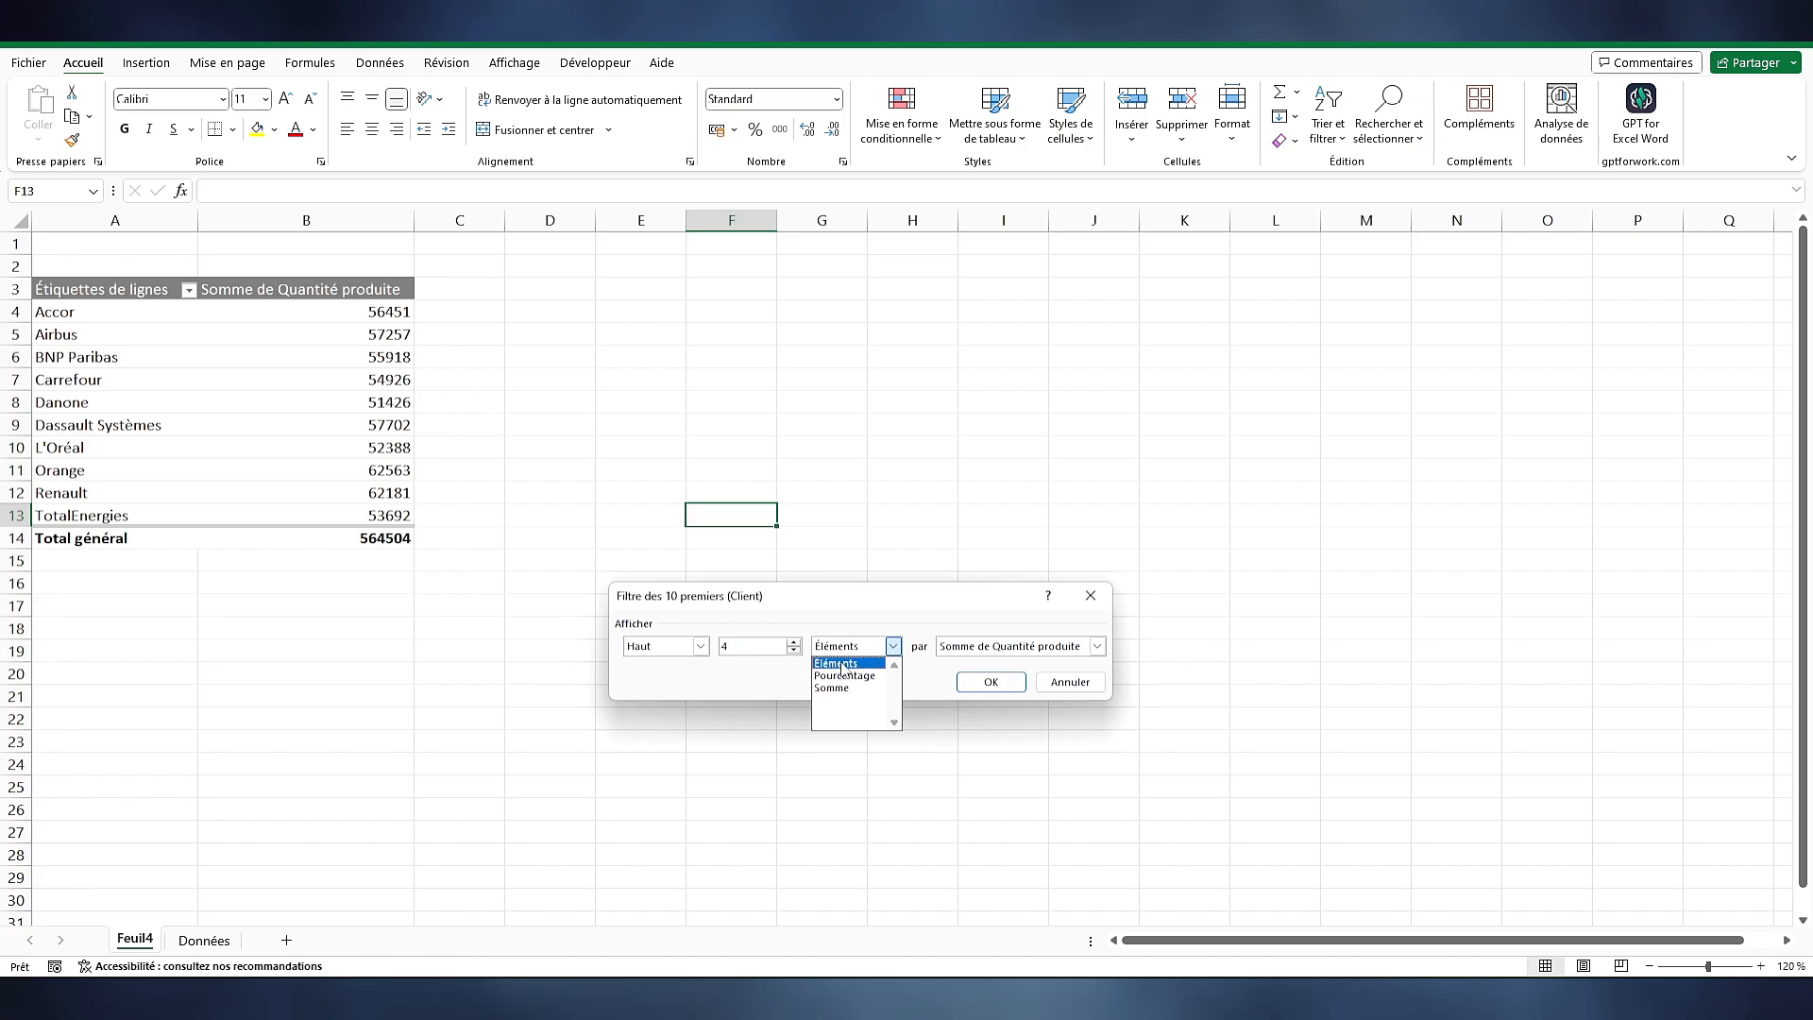
click(844, 664)
click(1013, 648)
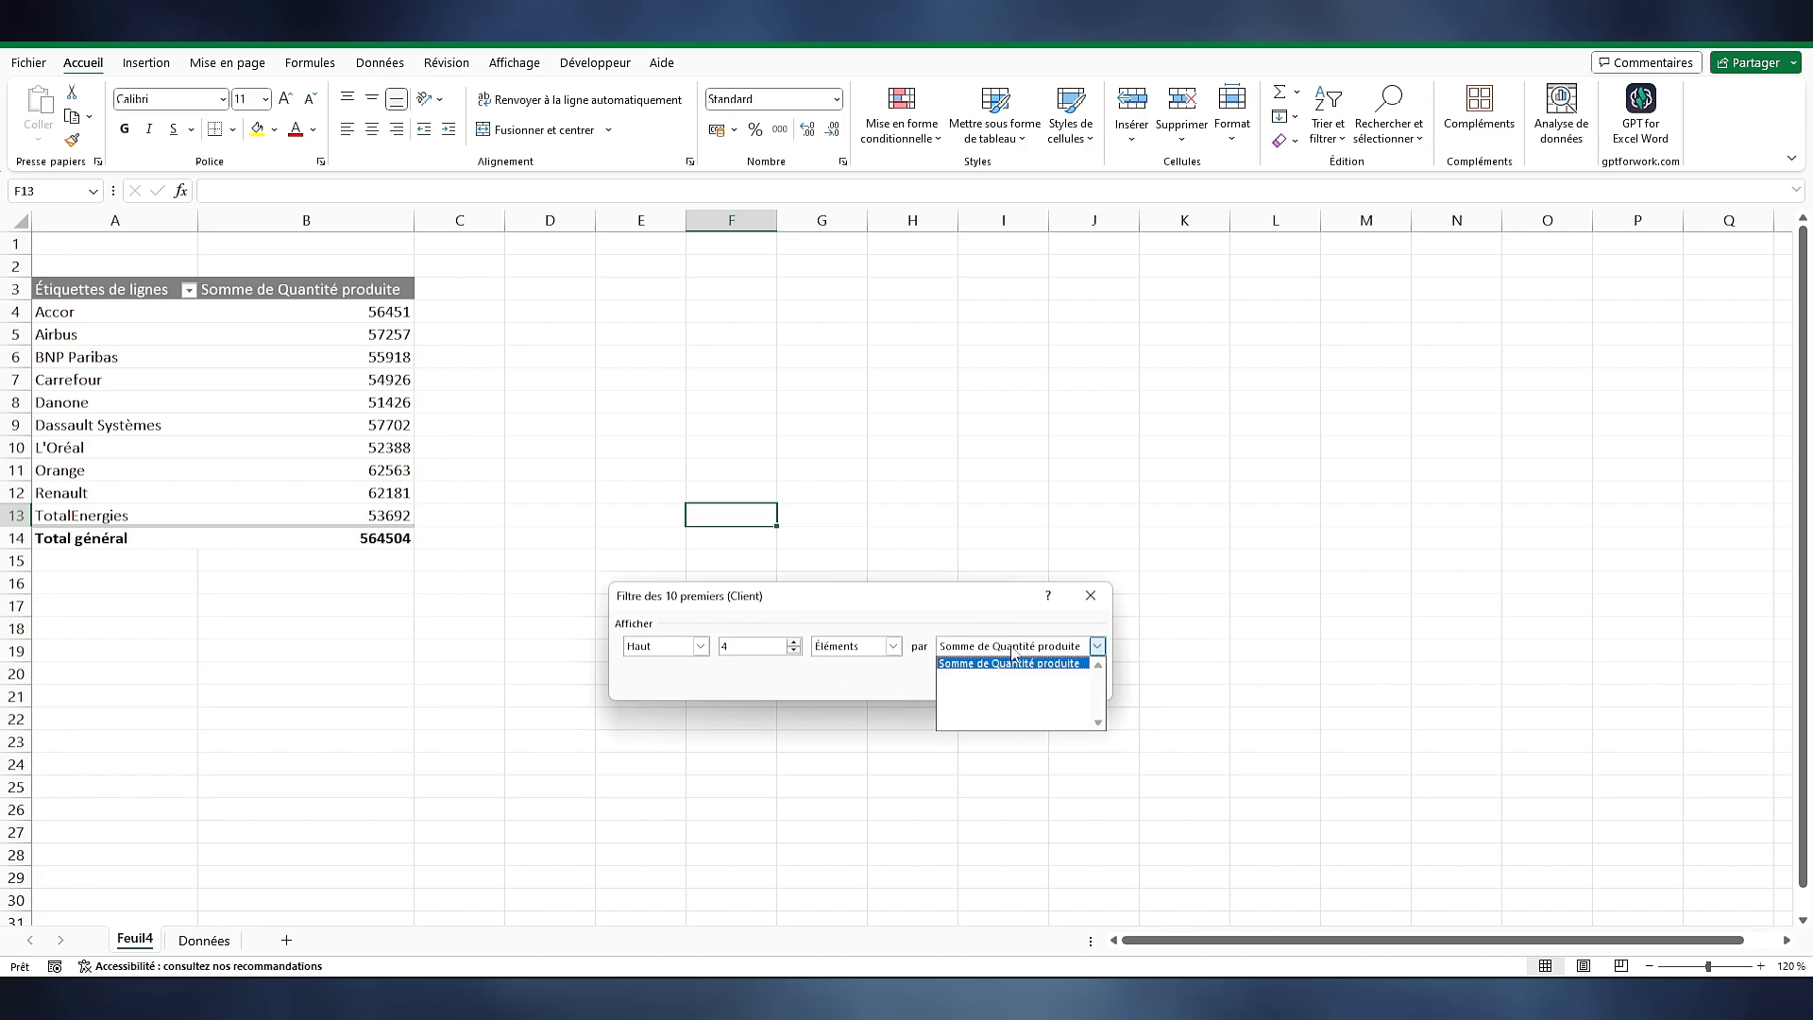
click(1011, 662)
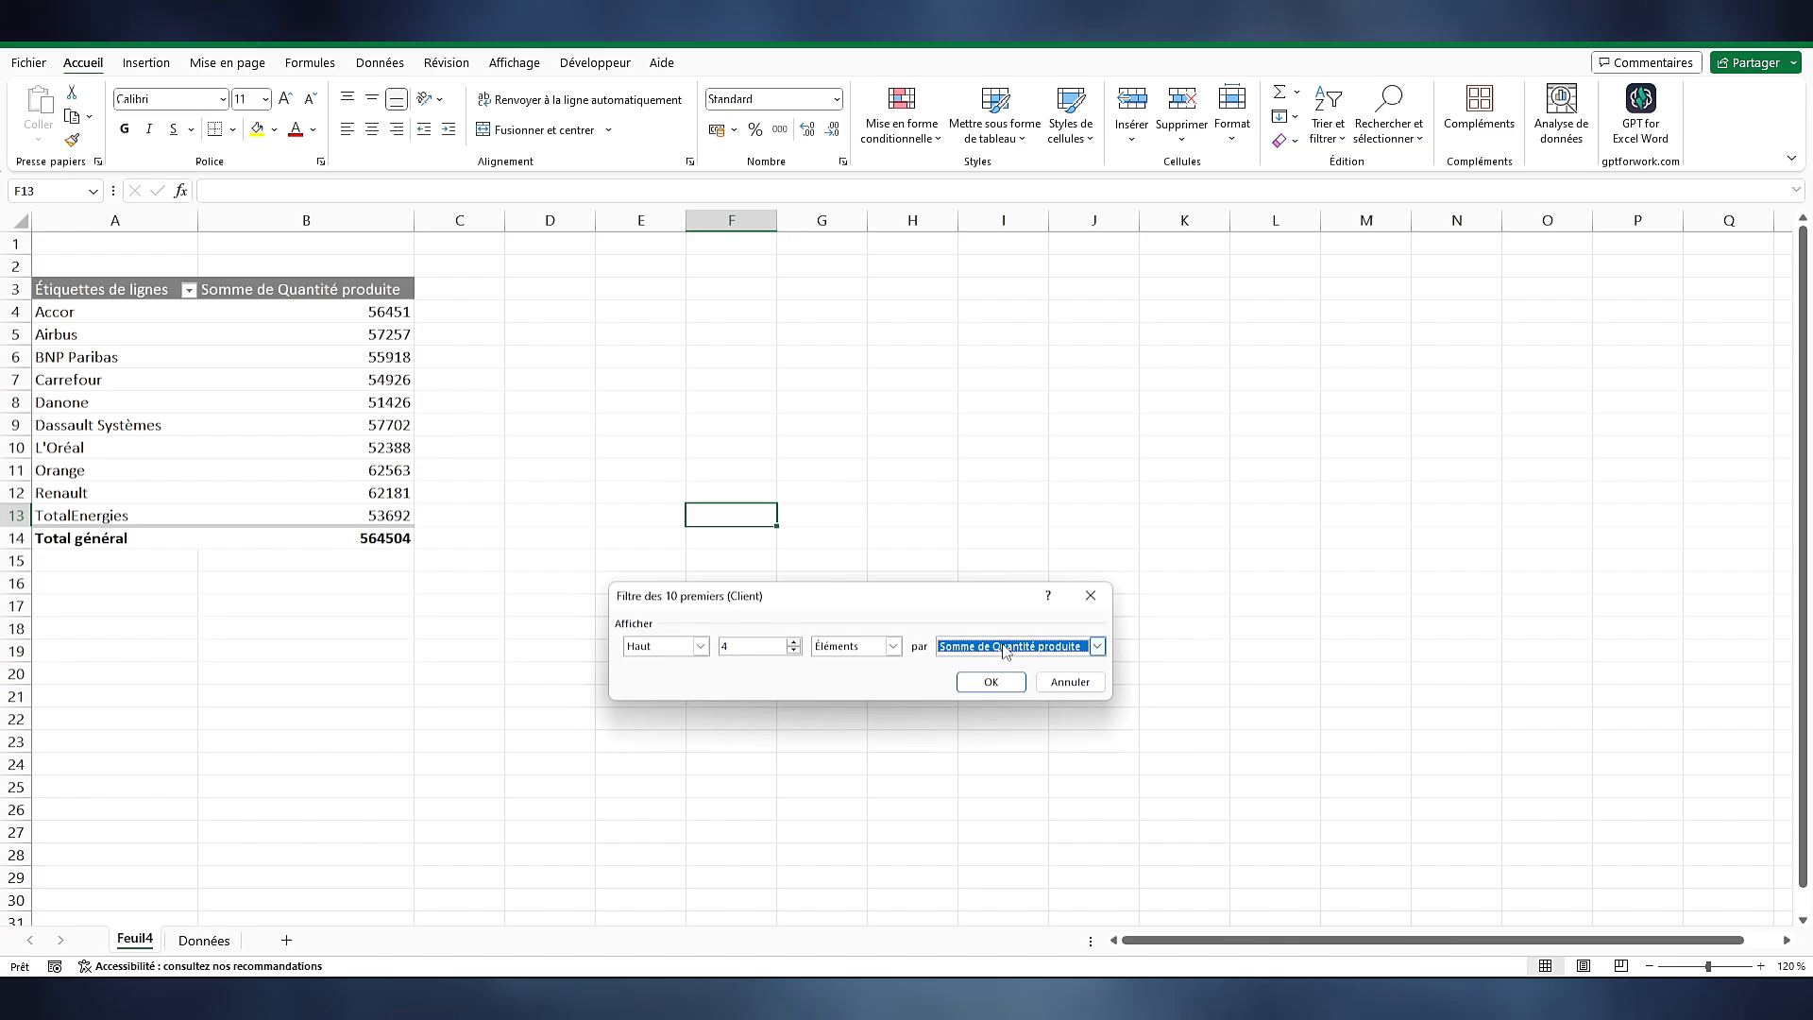
click(980, 682)
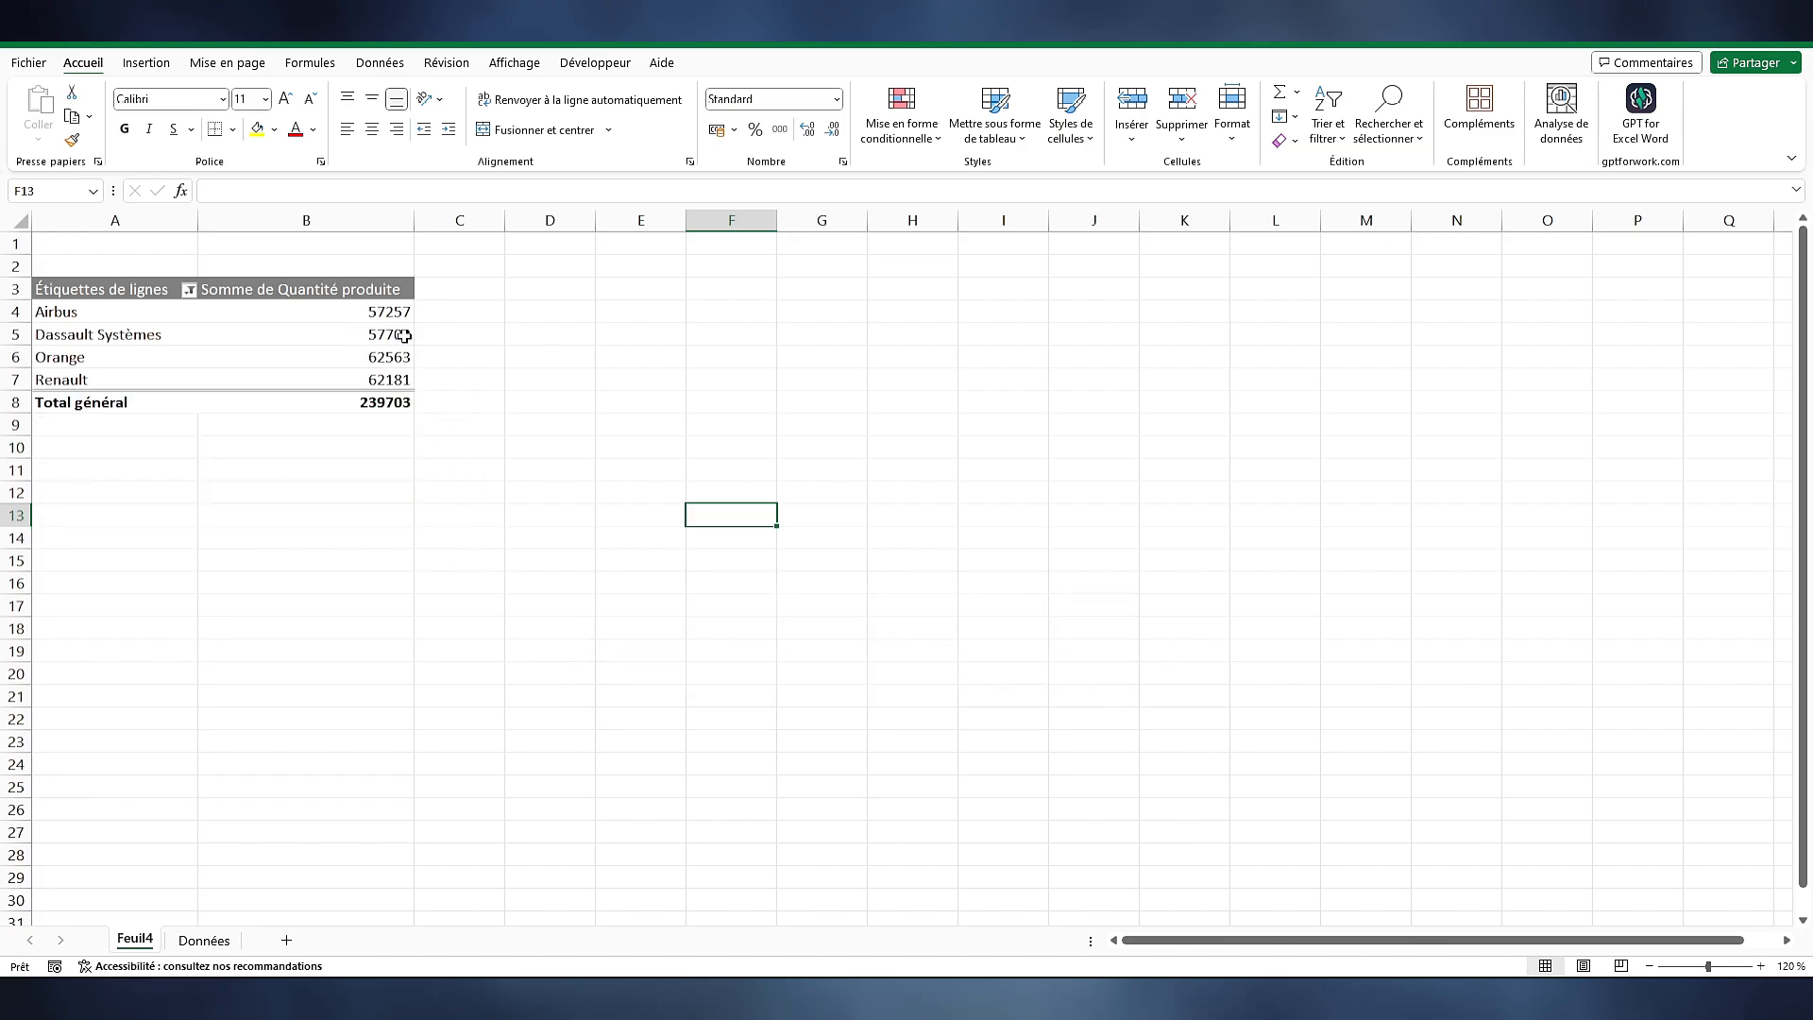
Change the client value filter to keep the lowest (Bas) 4 Éléments by Somme de Quantité produite
click(189, 288)
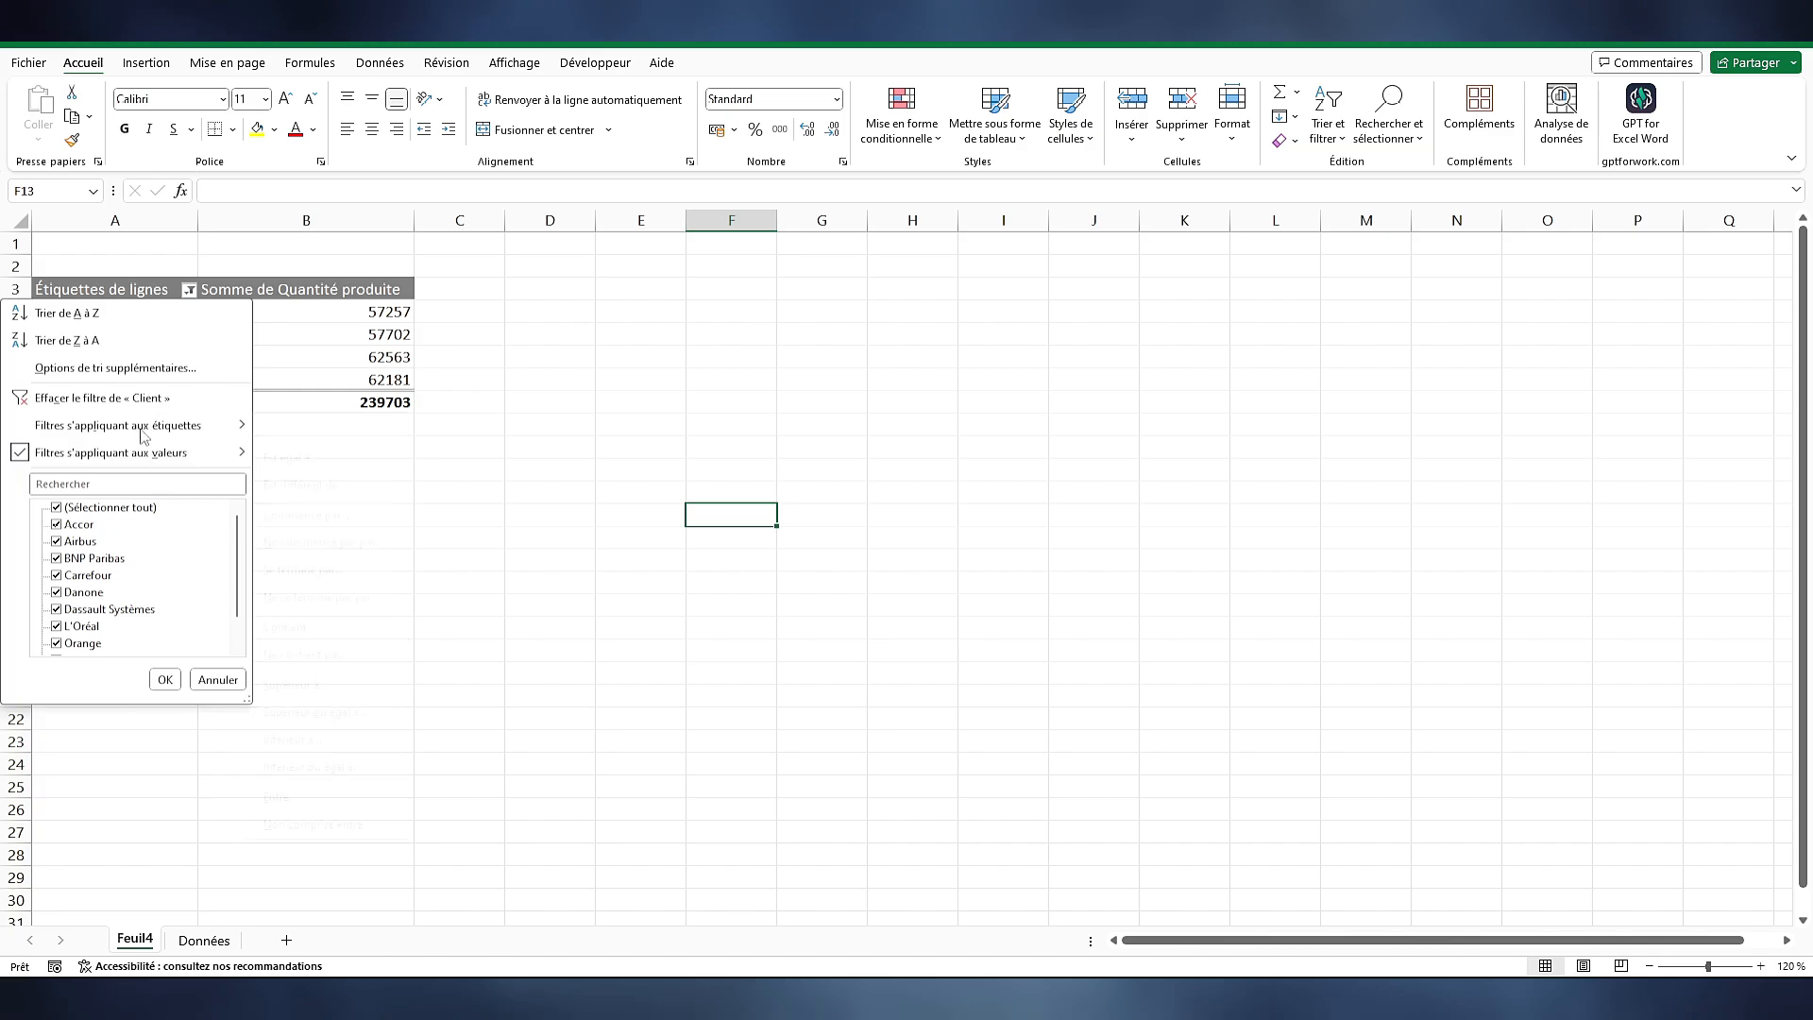
mouse_move(149, 454)
click(345, 714)
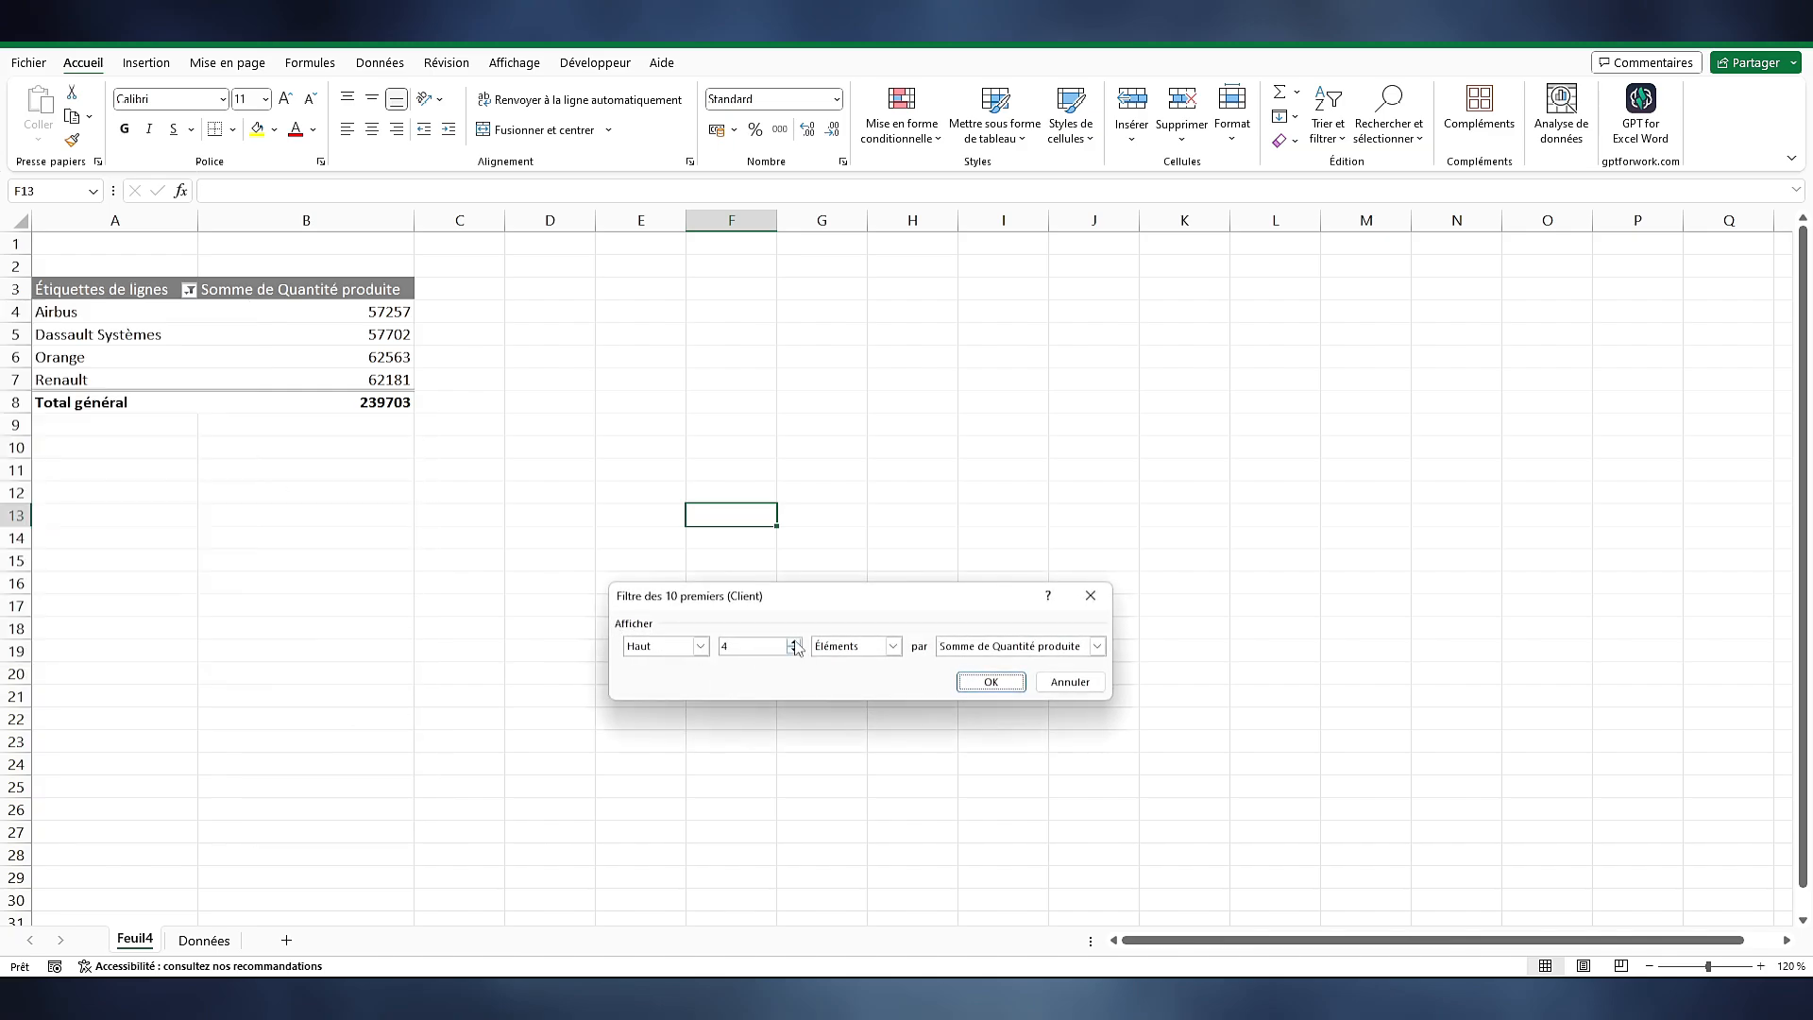
click(701, 646)
click(659, 676)
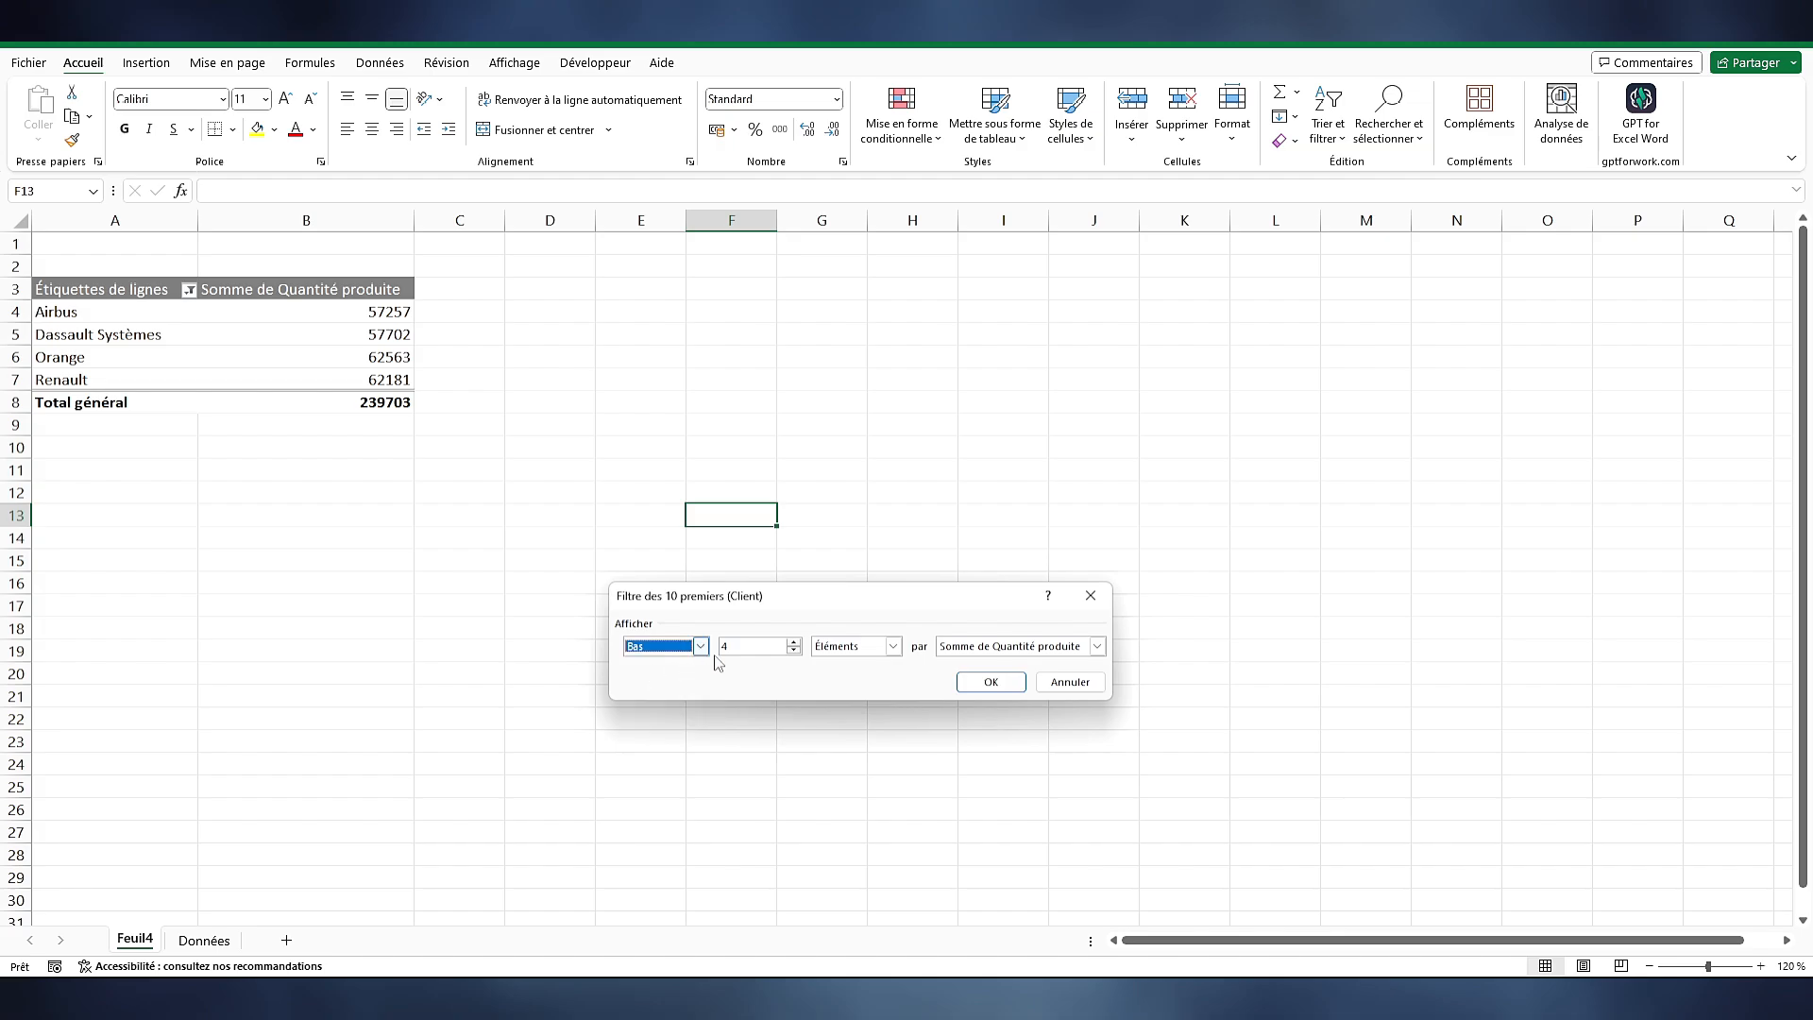
click(978, 681)
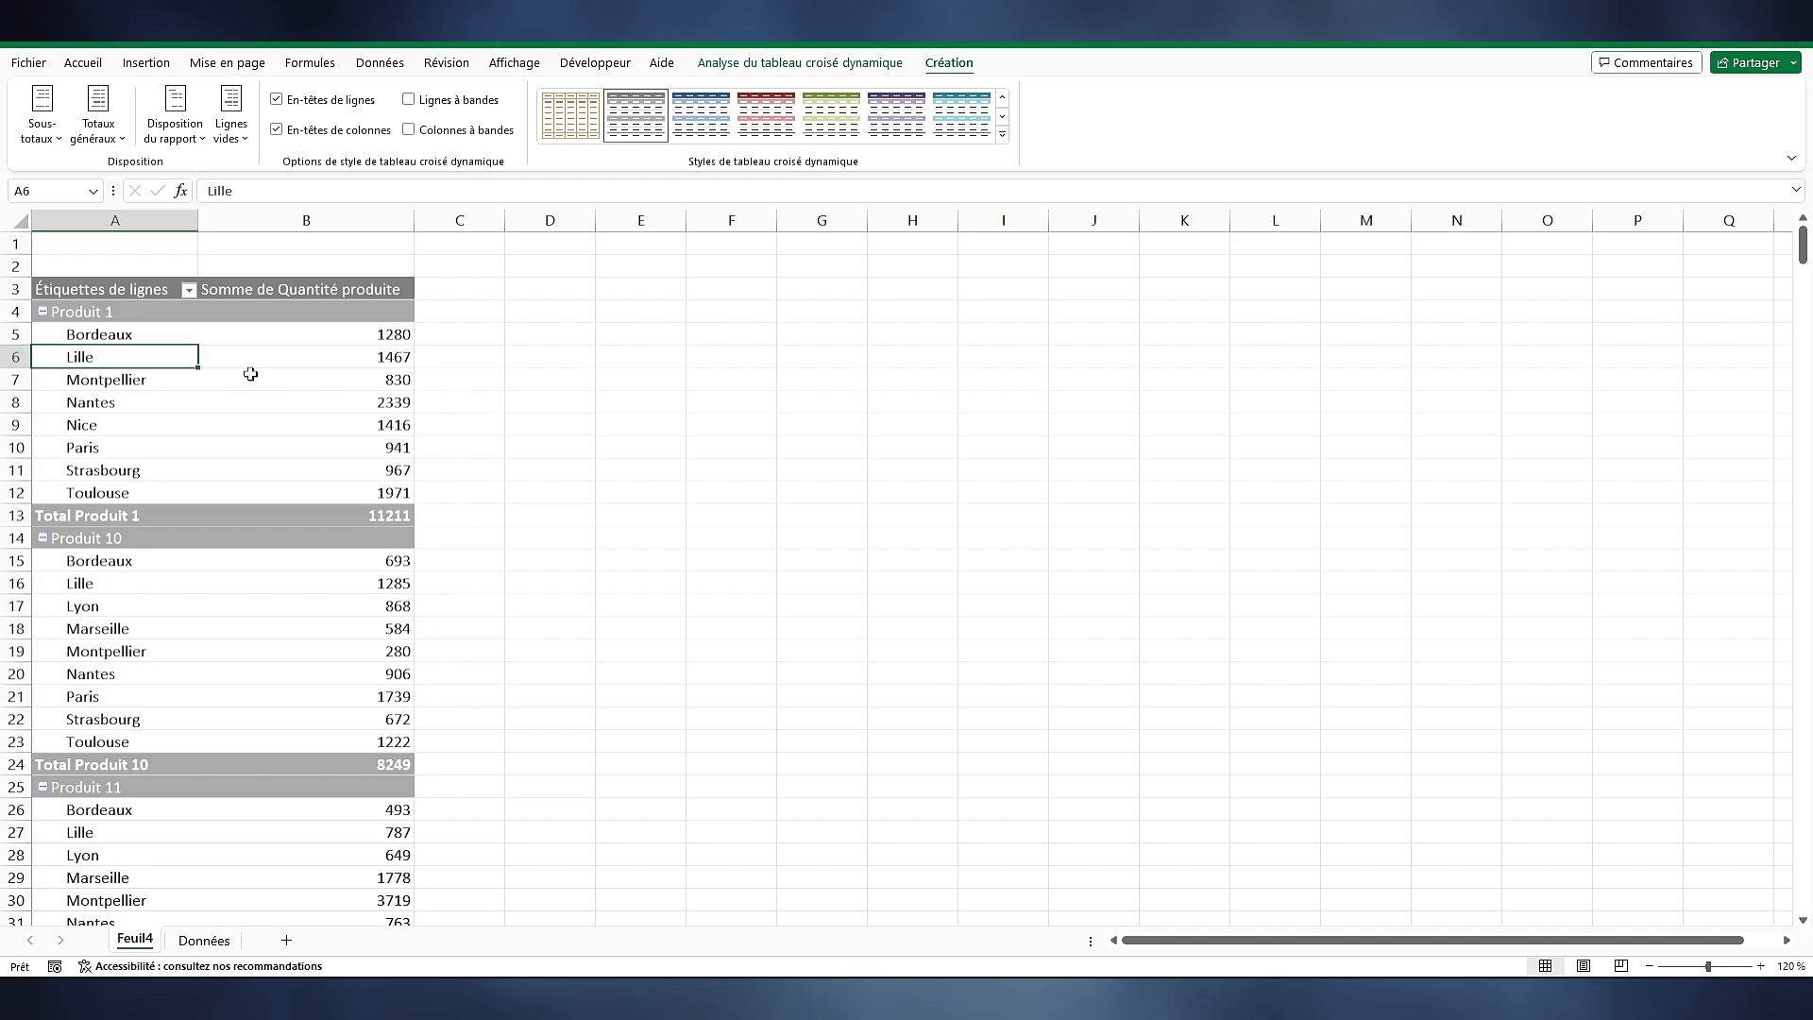
Show the pivot table's field list and set the Nom de produit field's subtotals to Personnalisés with the Moyenne function
right_click(359, 374)
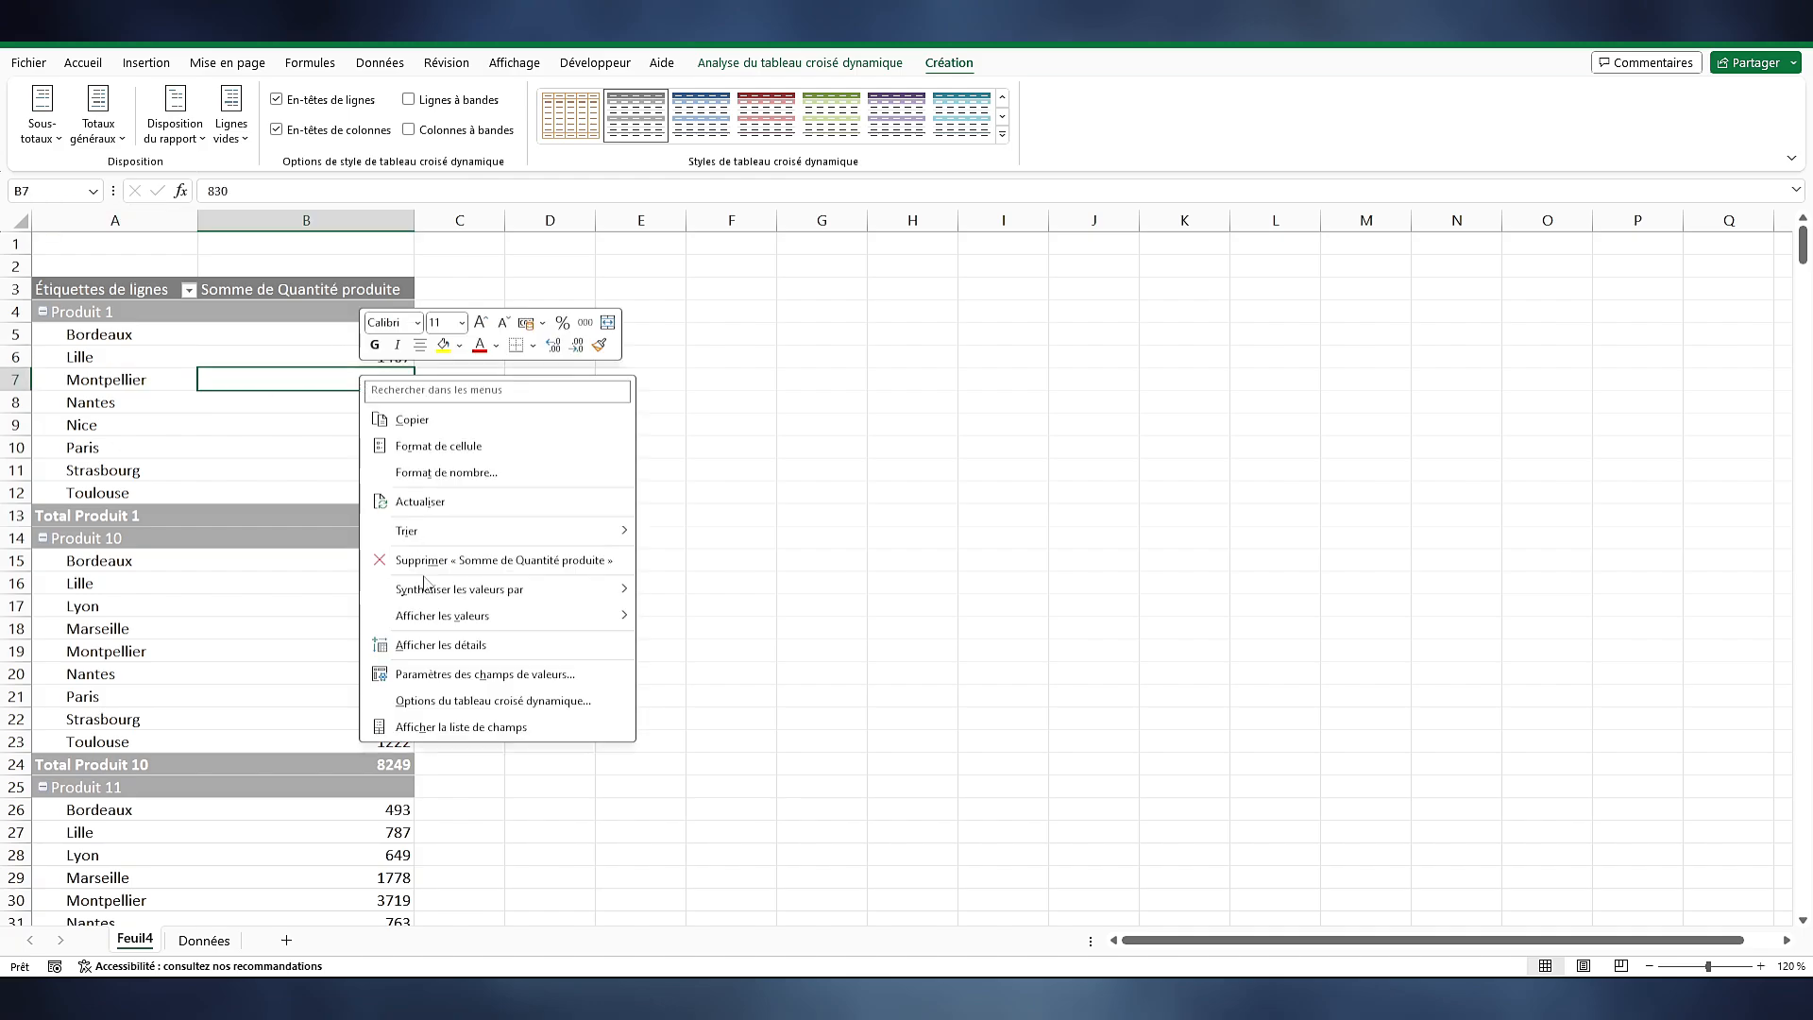
click(458, 727)
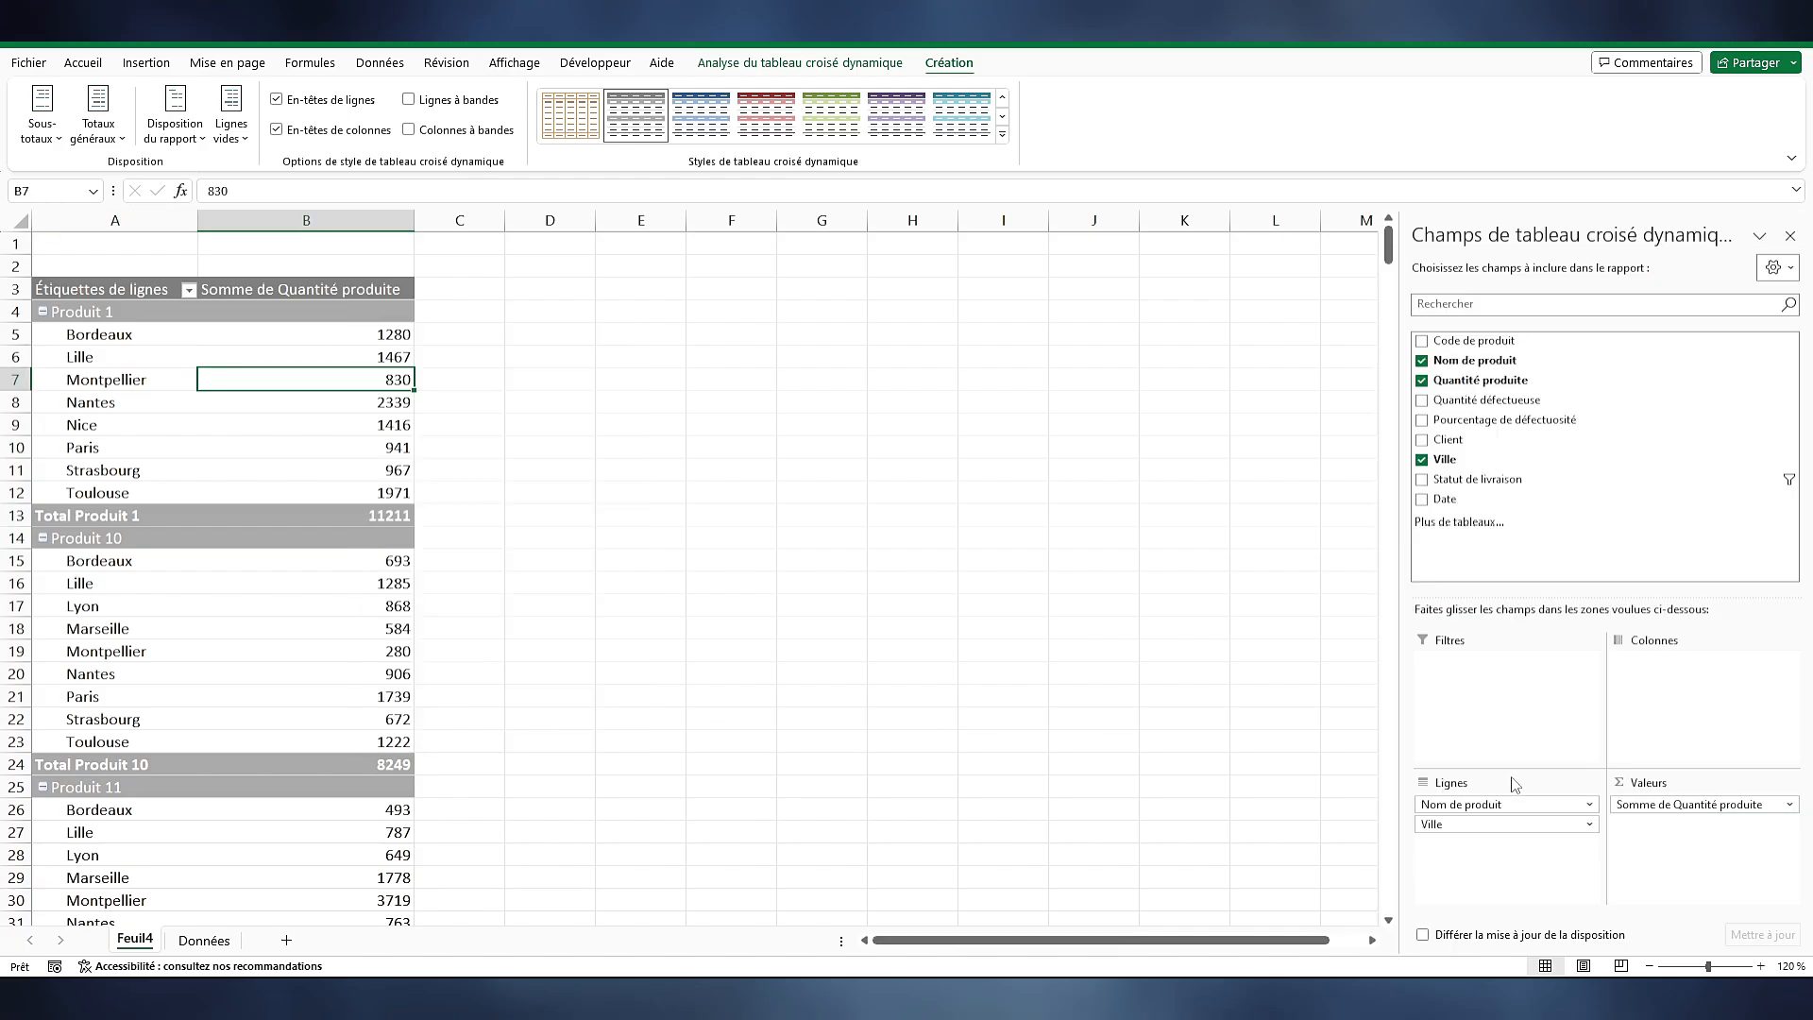
click(1591, 805)
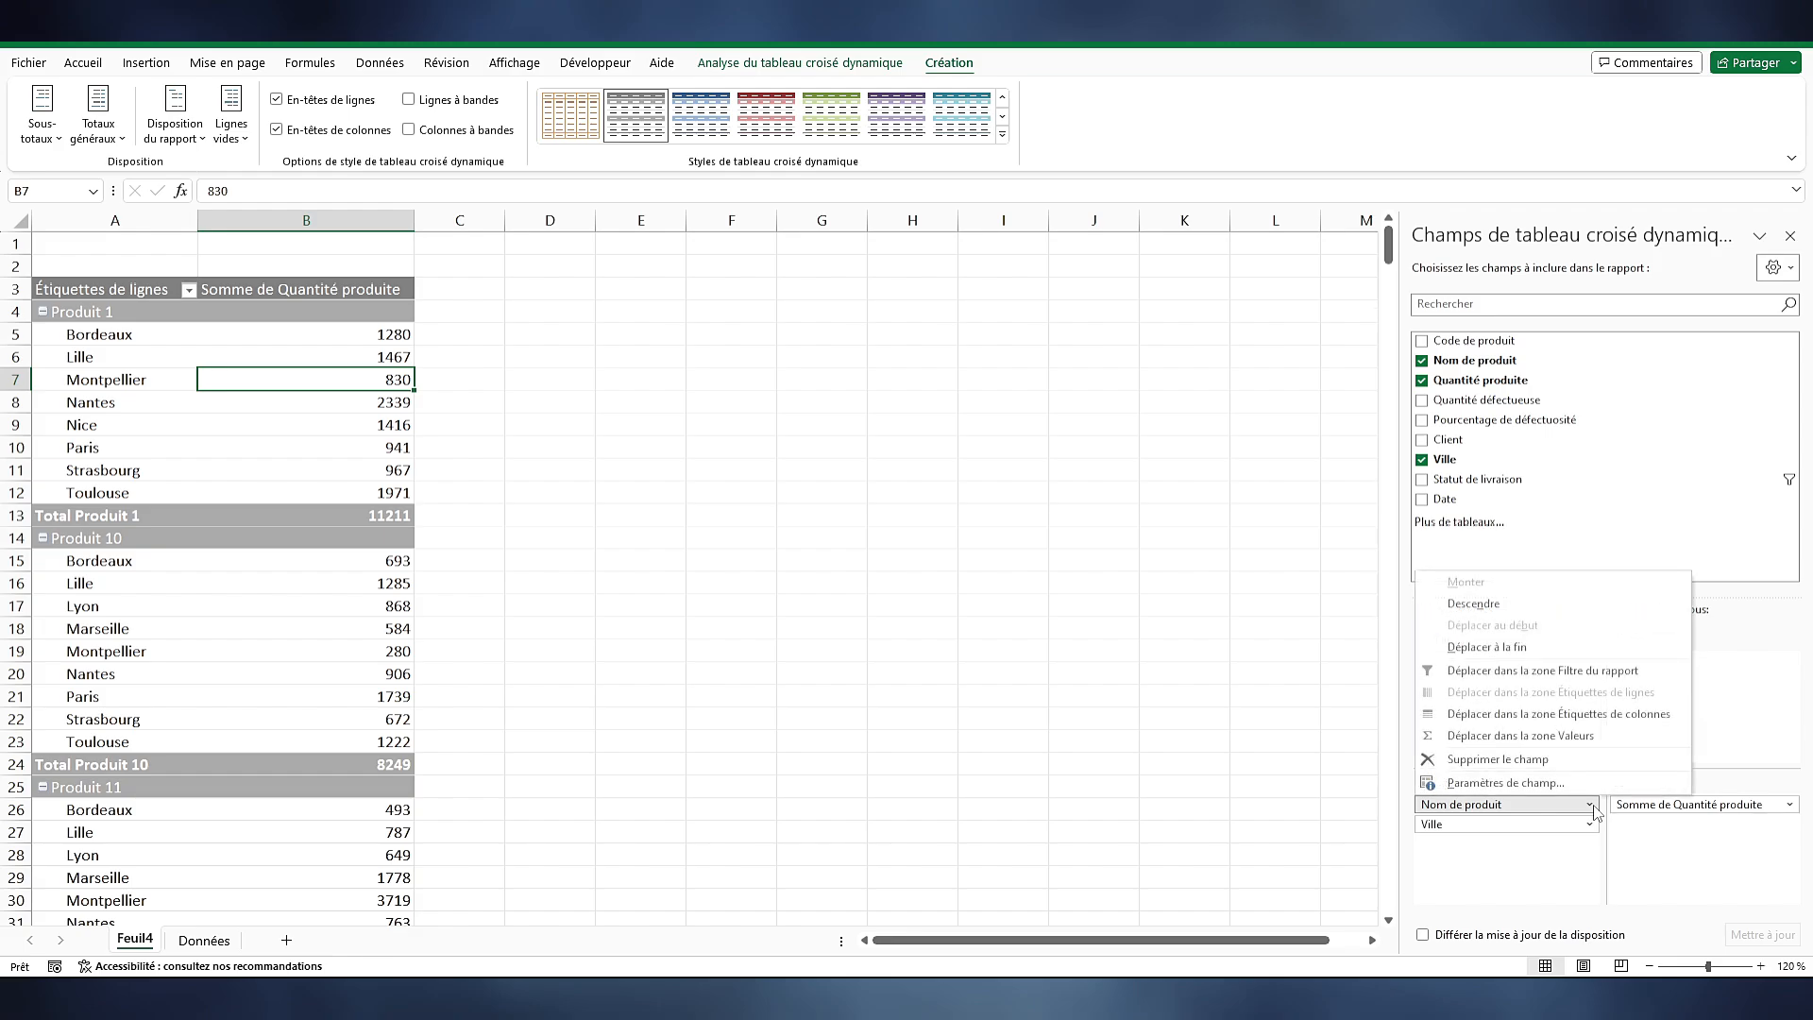
click(1578, 780)
drag(814, 505, 662, 316)
click(535, 466)
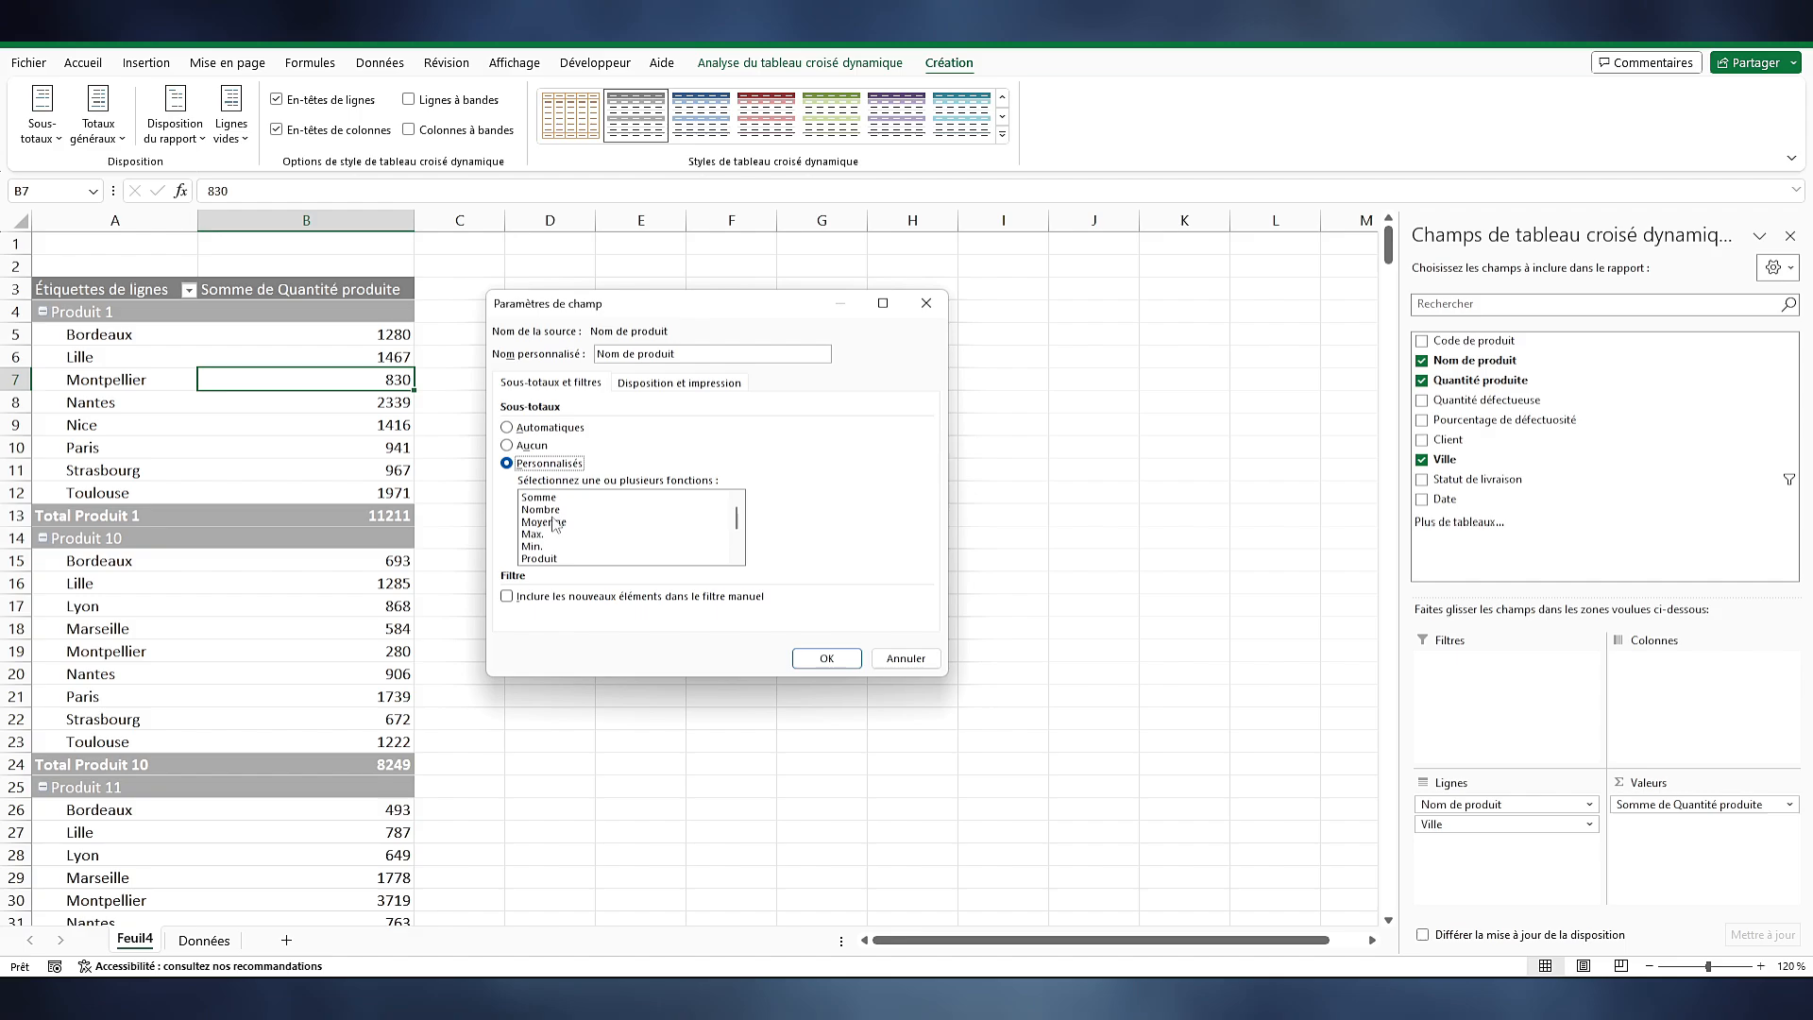
click(555, 522)
click(826, 658)
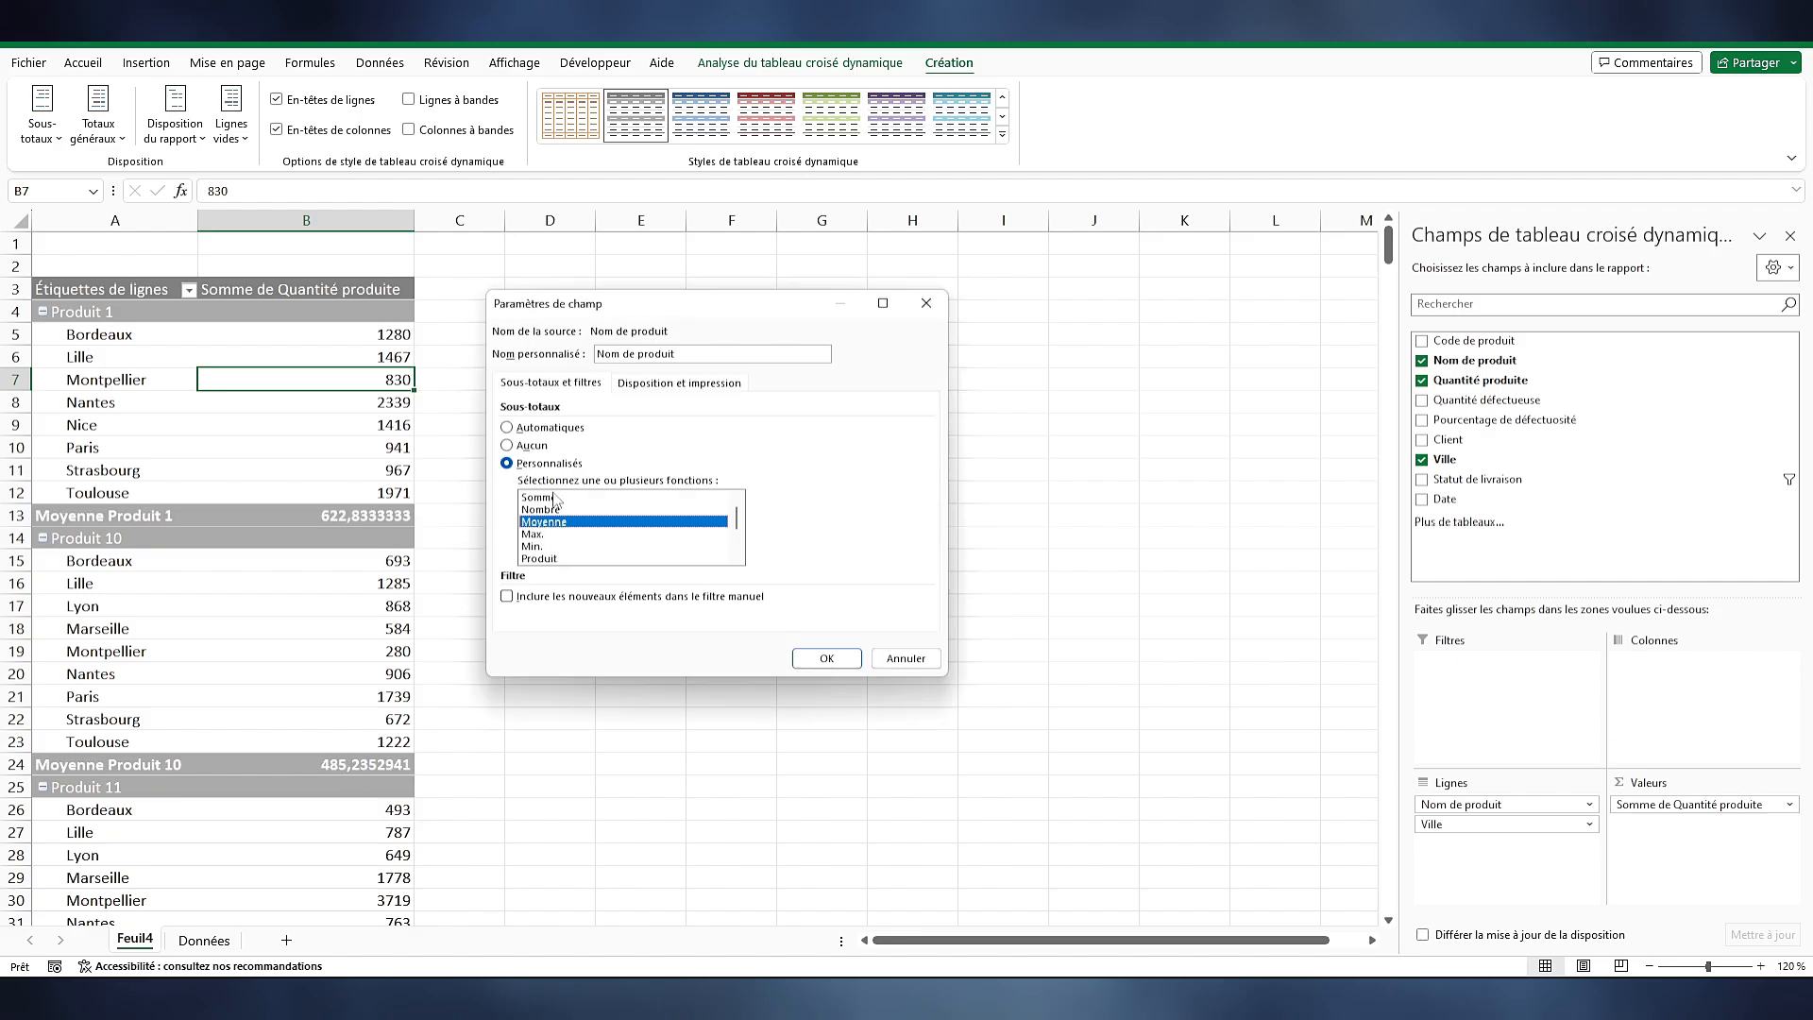
Add the Somme function, followed by Nombre, to the custom subtotals of the Nom de produit field
click(555, 497)
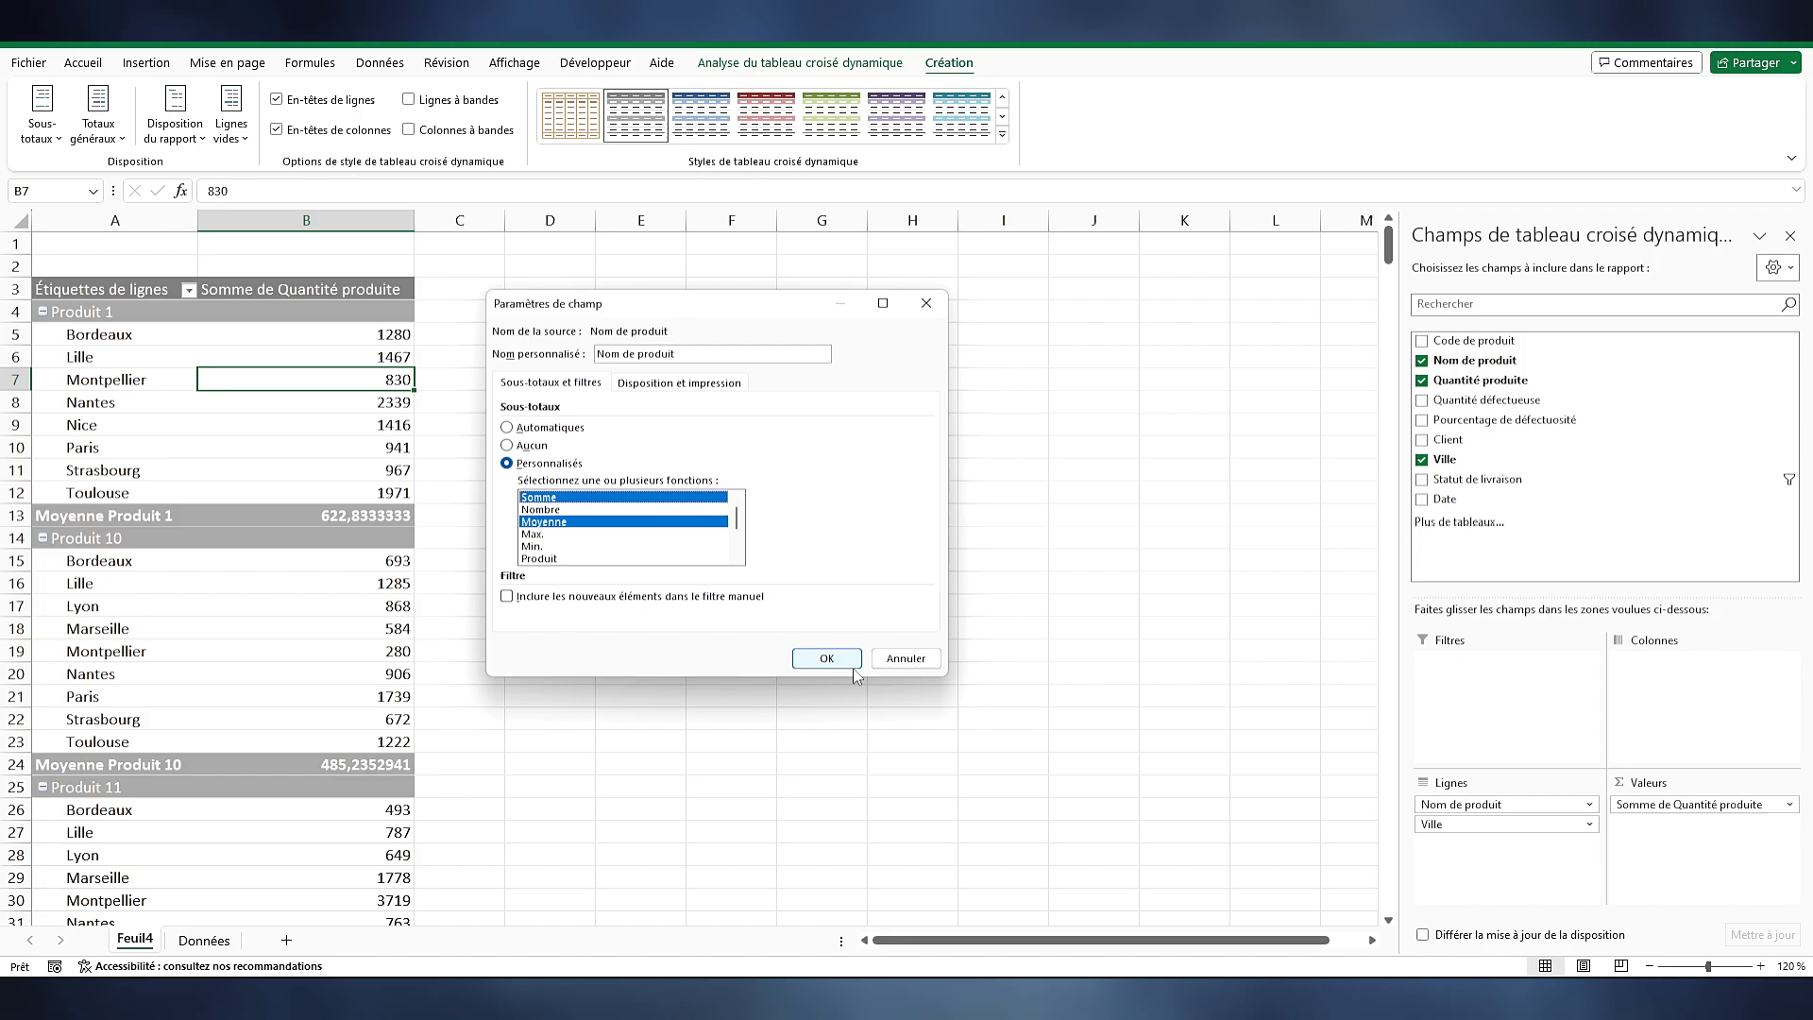
click(827, 658)
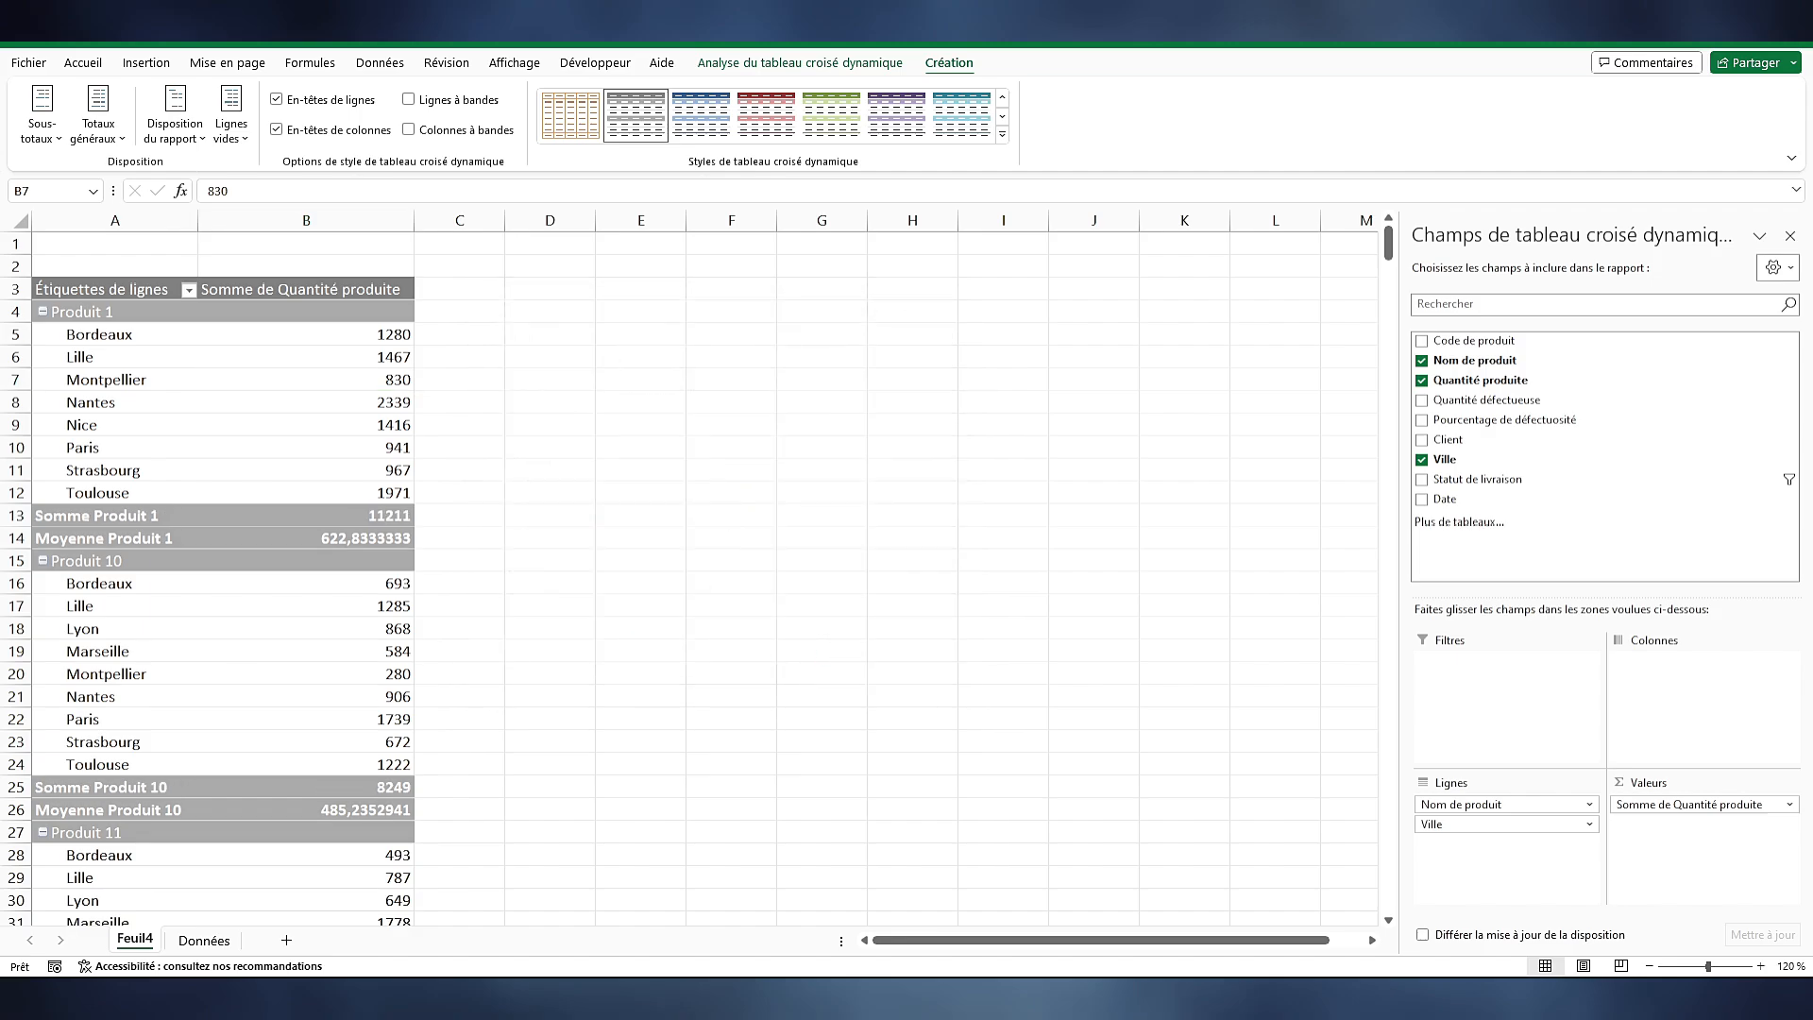
click(1589, 804)
click(1478, 786)
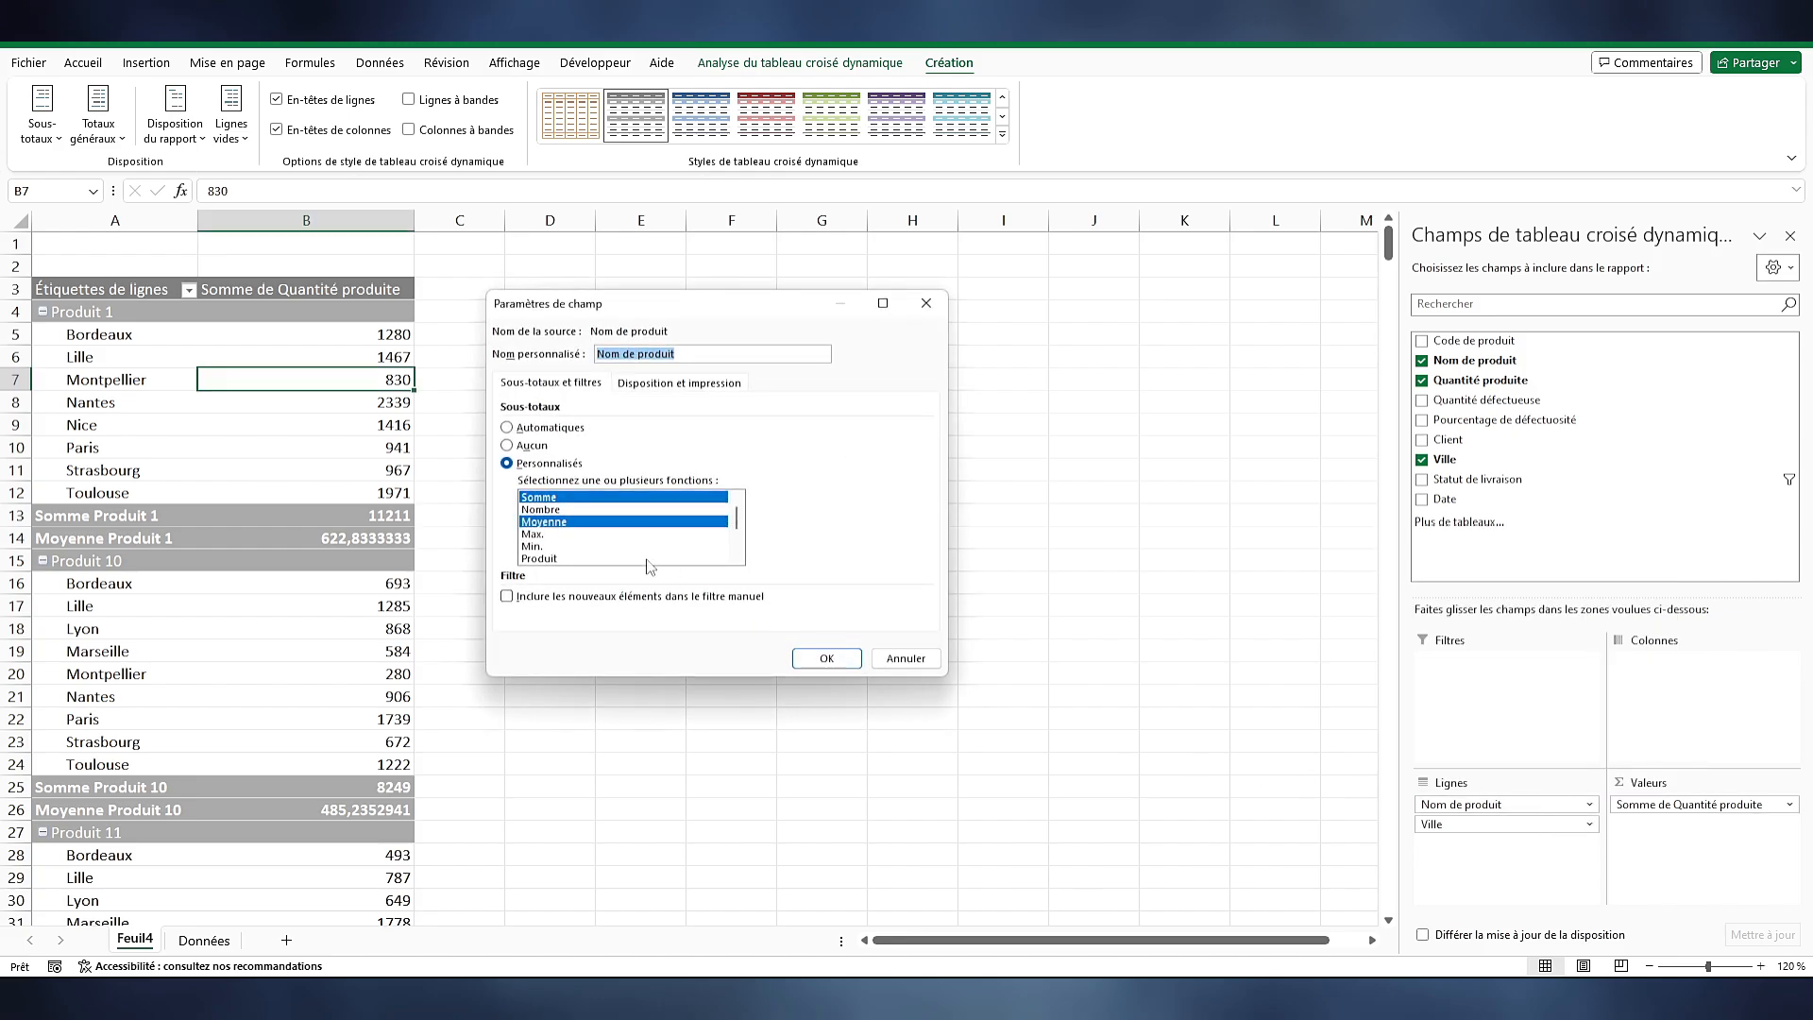
click(552, 510)
click(826, 658)
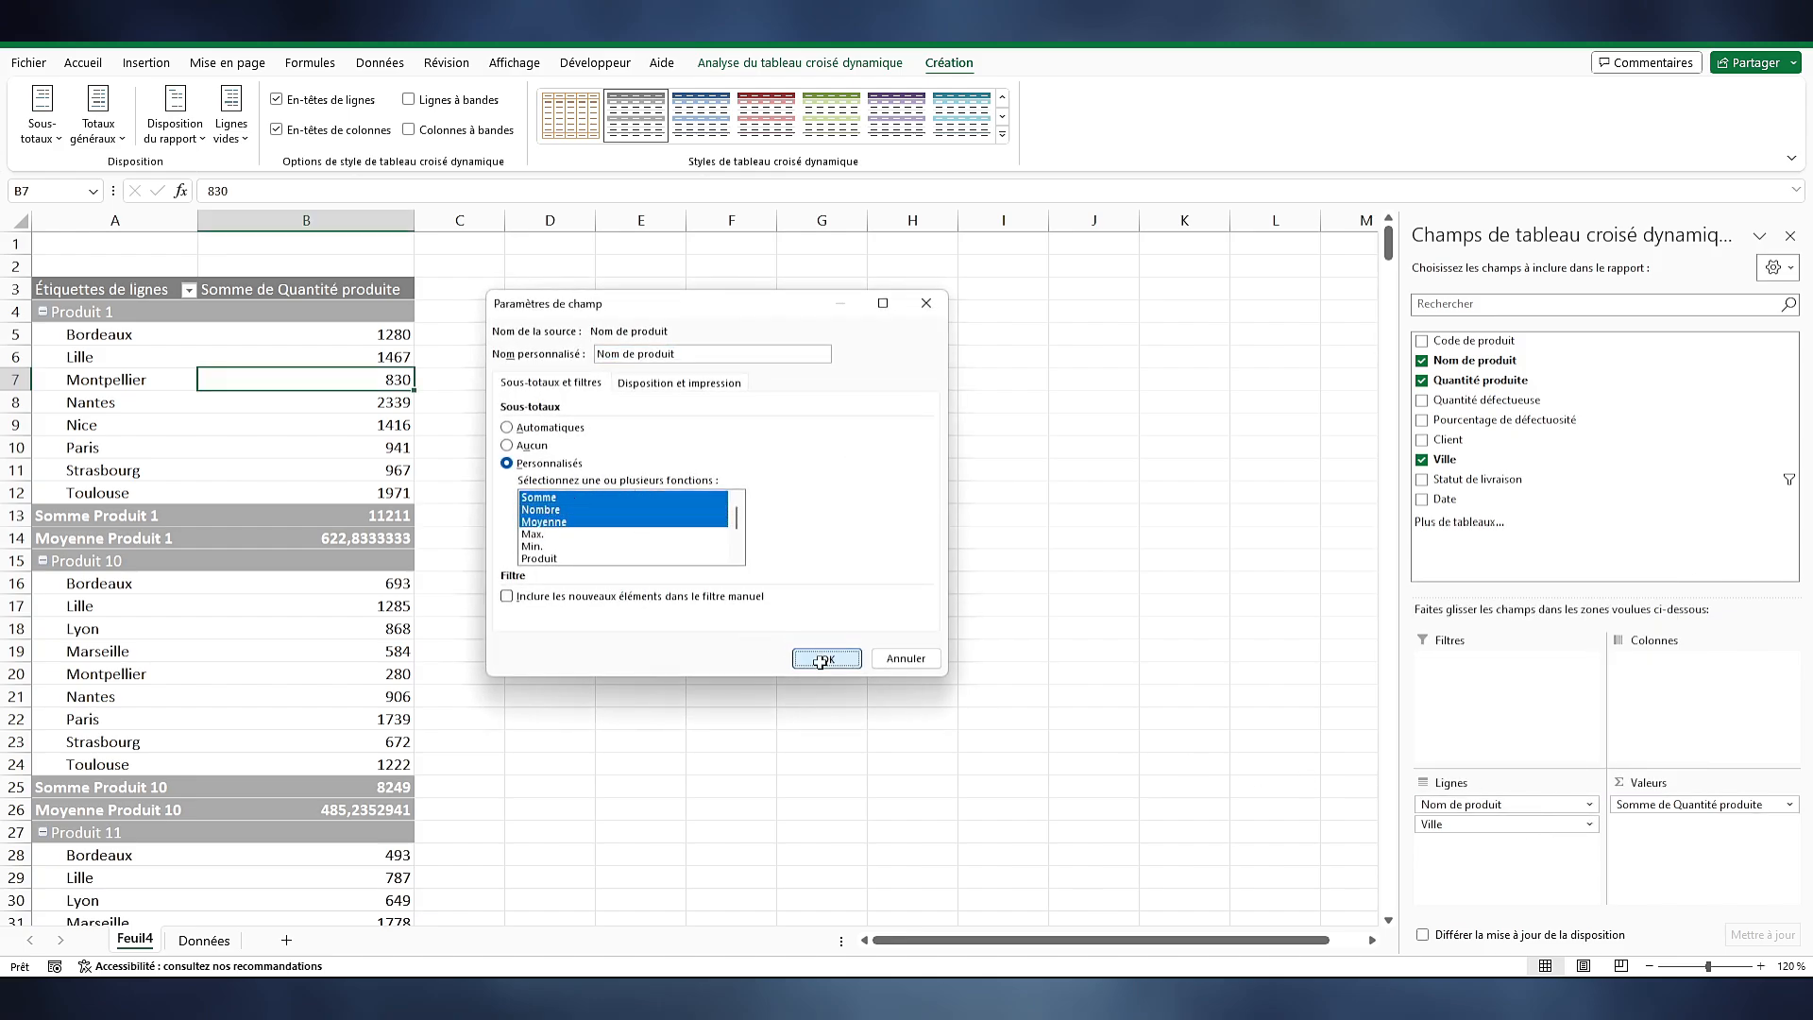